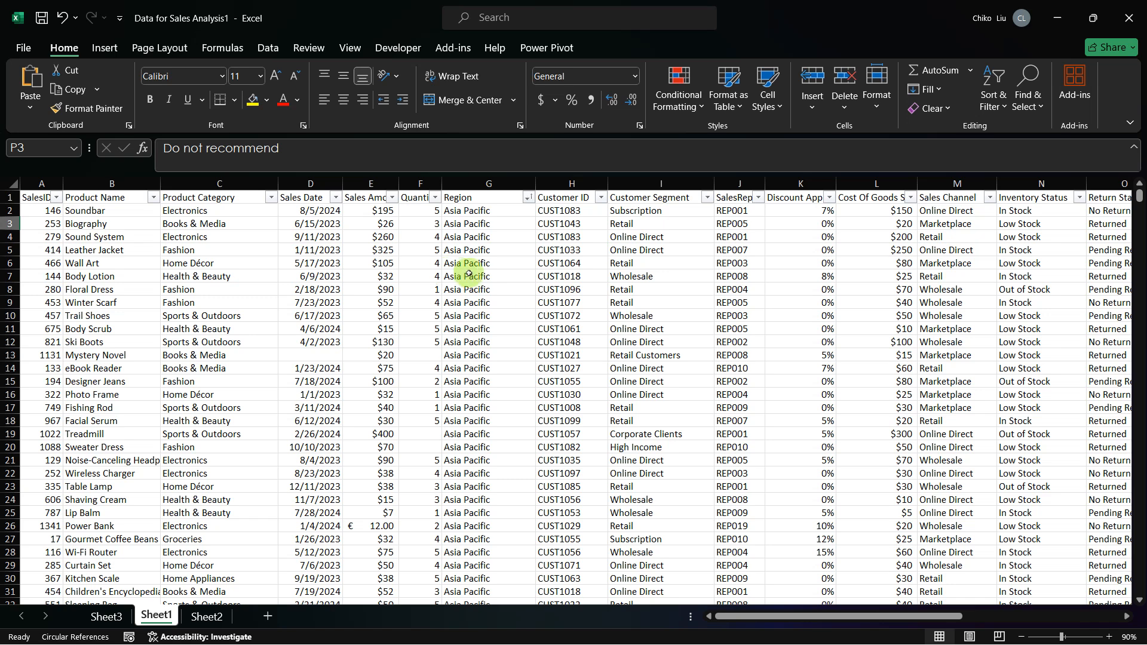
Step: Go to the end of the filled Region entries in column G and locate the first blank Region cell
click(472, 276)
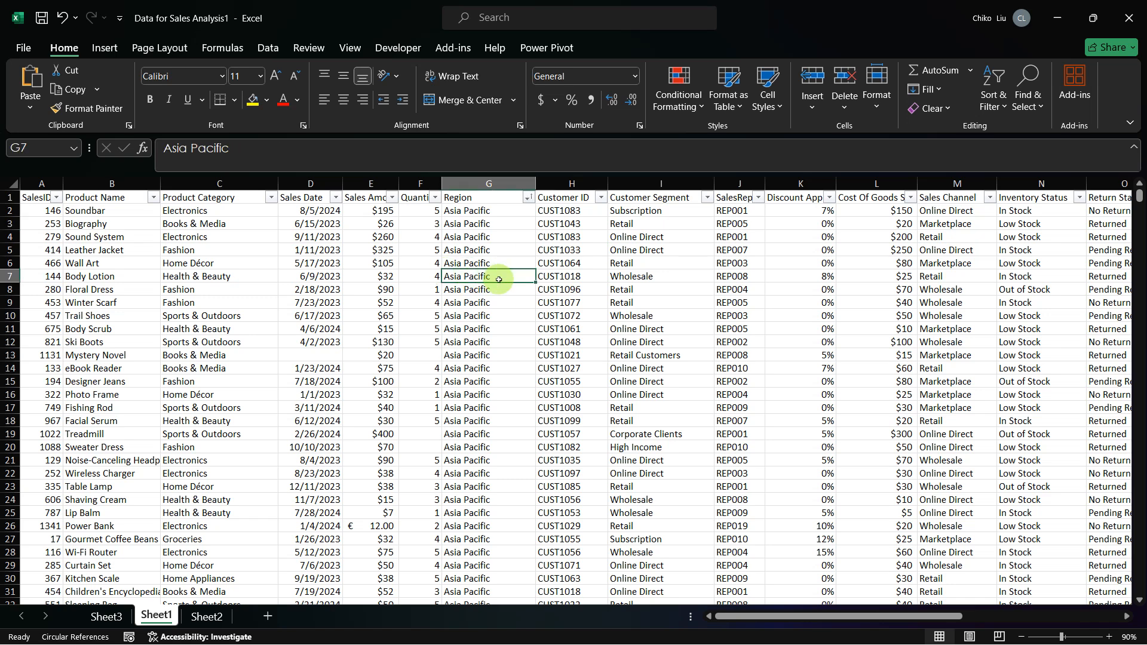
key(ctrl+Down)
key(Down)
key(Down)
key(Down)
key(Down)
key(Down)
key(Down)
key(Down)
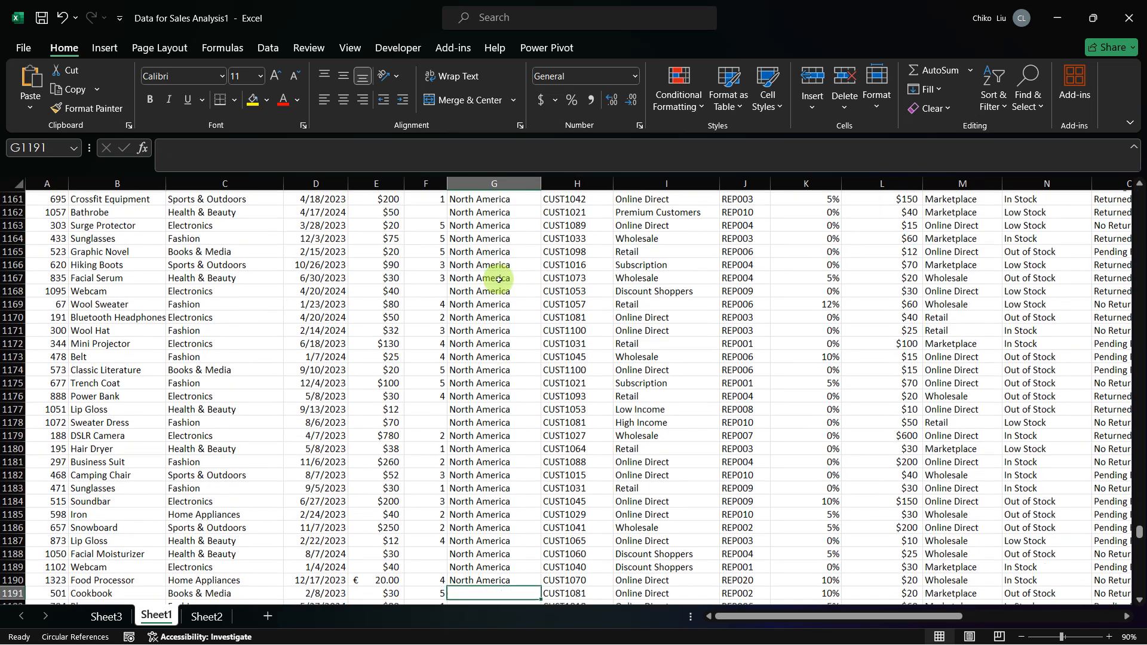
key(Up)
key(Up)
key(Up)
key(Up)
key(Up)
key(Up)
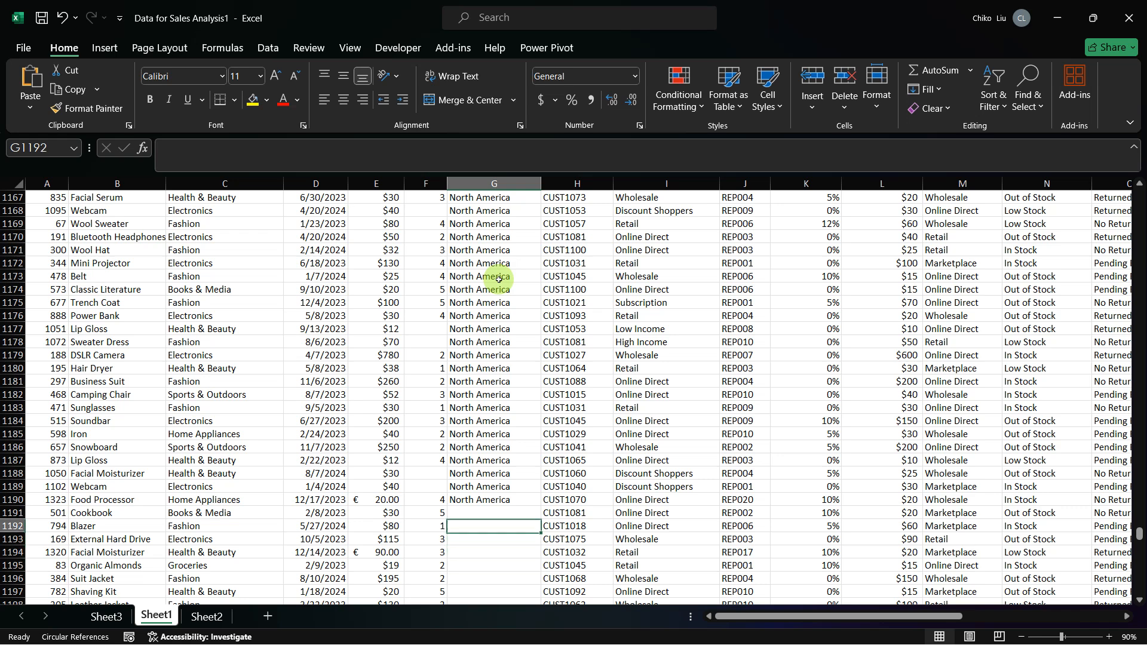
Step: Select the Customer IDs in H1191:H1219 beside the blank Region cells and examine where that block of IDs ends
key(Right)
key(ctrl+shift+Down)
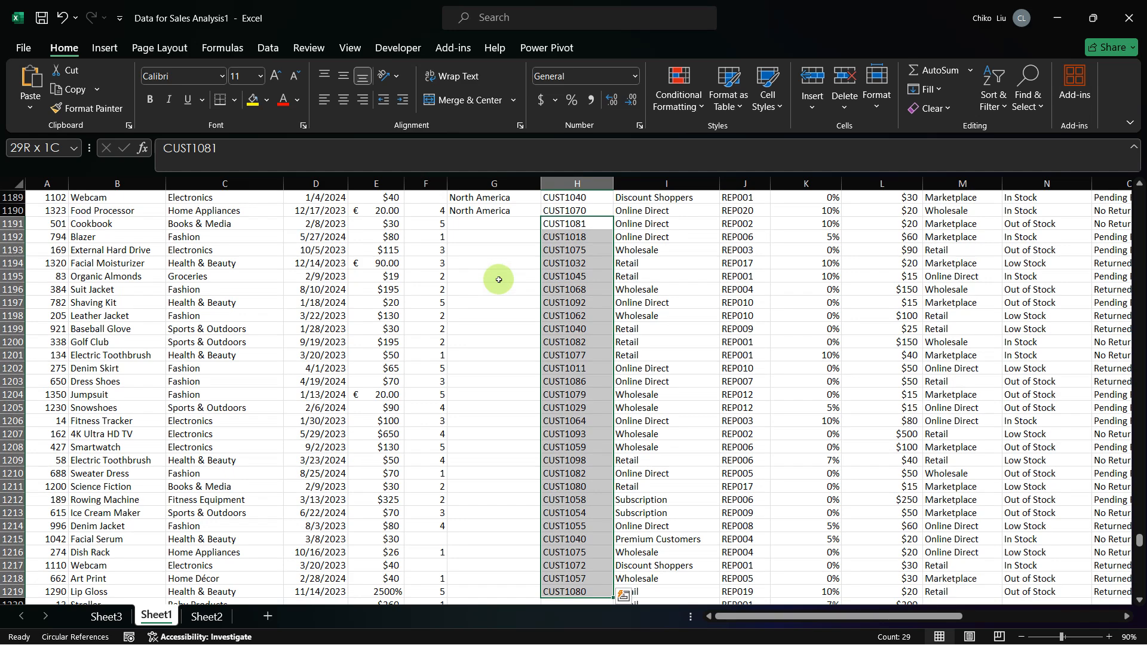
scroll(499, 280, down, 5)
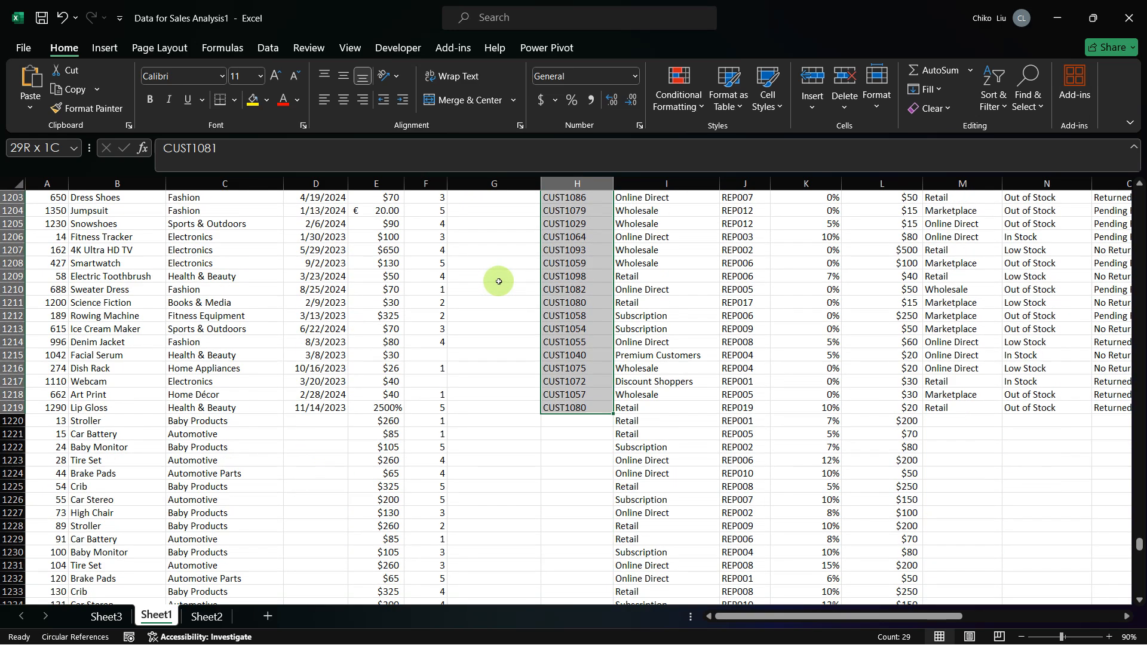
scroll(499, 281, down, 2)
scroll(596, 367, up, 4)
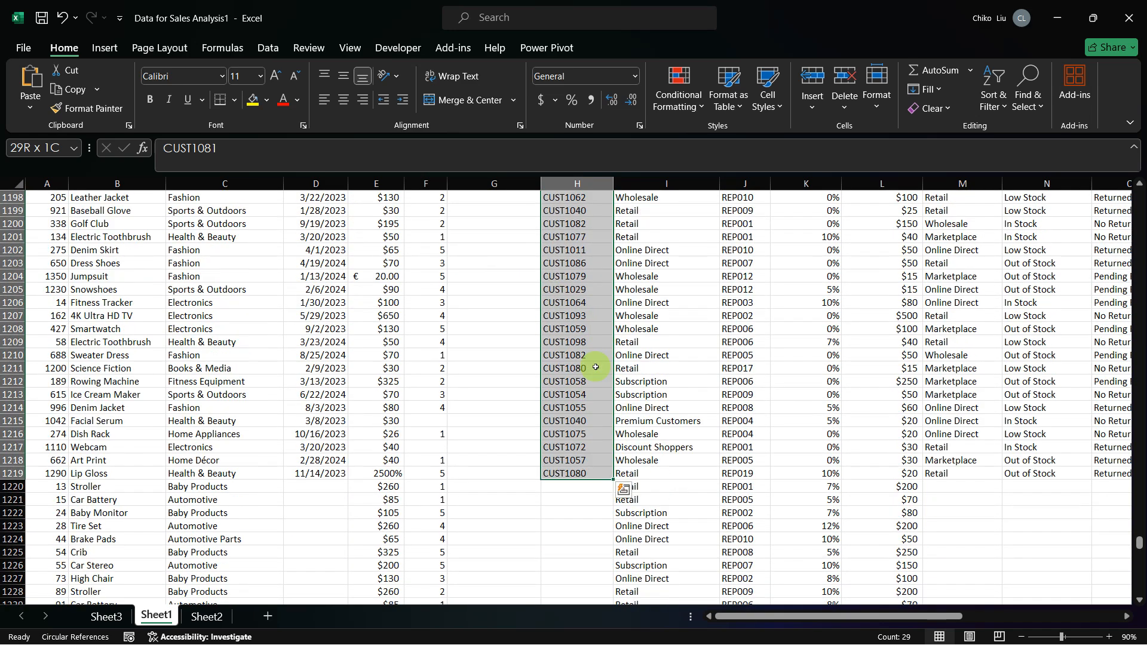
scroll(595, 367, up, 4)
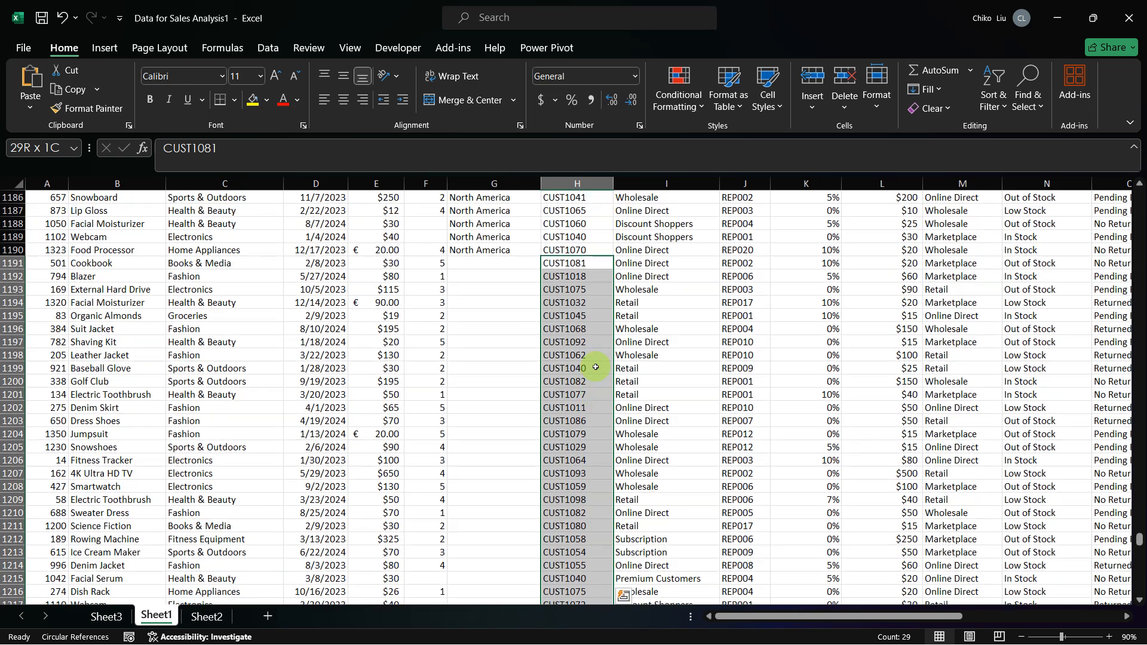
Step: Select the Customer Segment entries in I1191:I1359 and compare these rows with the North America rows above them
click(644, 264)
key(ctrl+shift+Down)
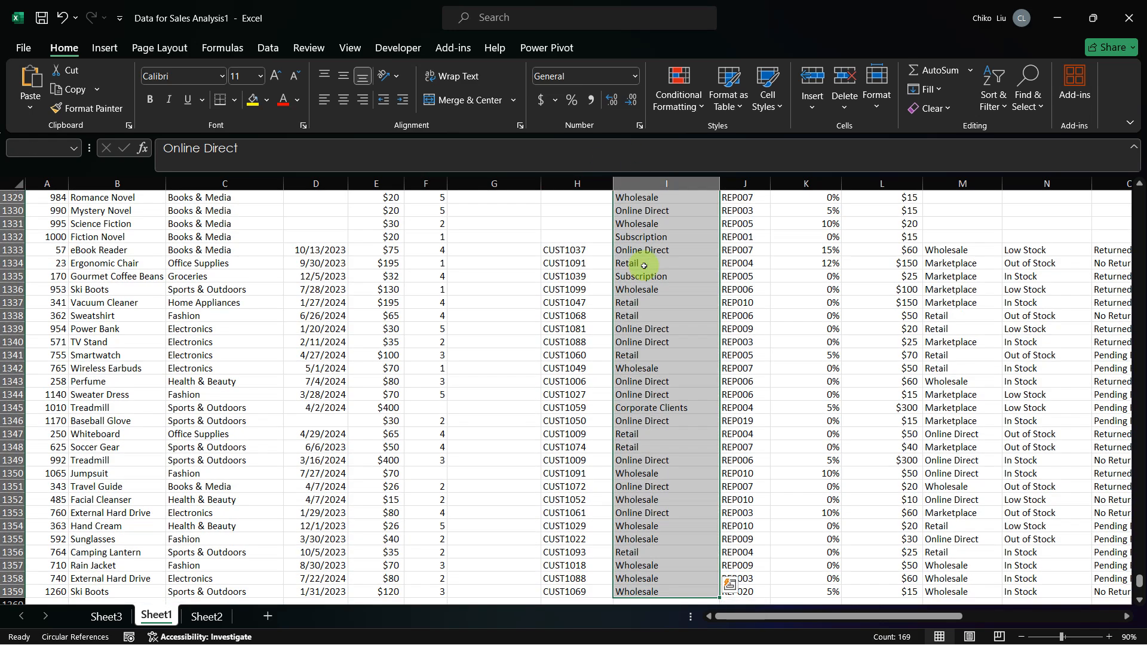
scroll(643, 265, up, 17)
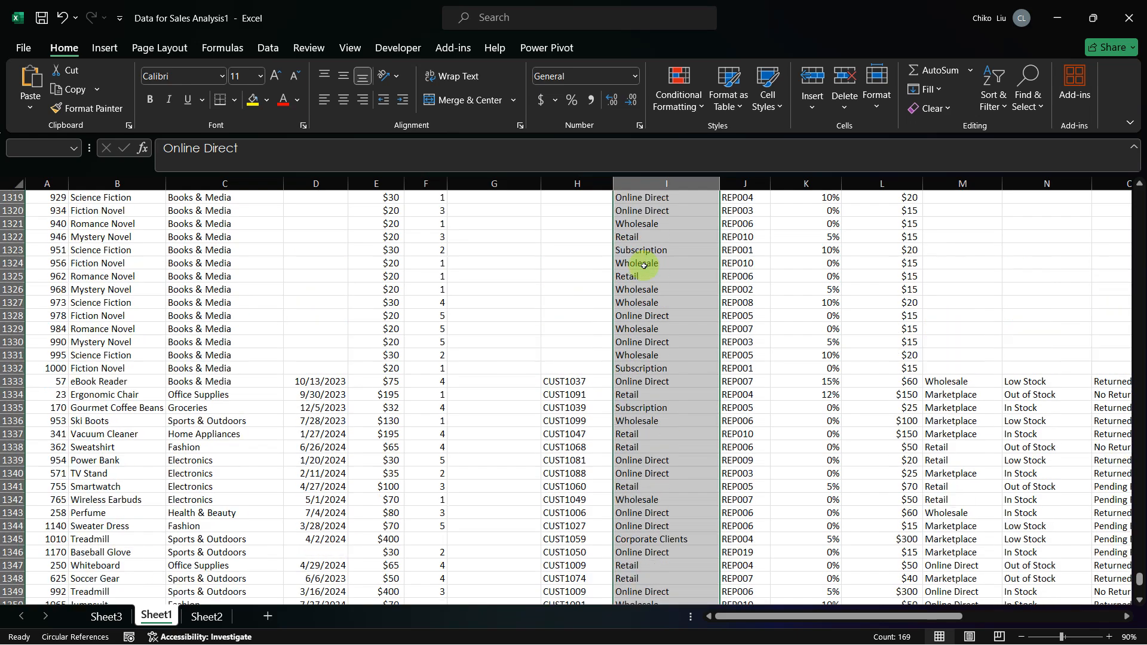
scroll(644, 266, up, 20)
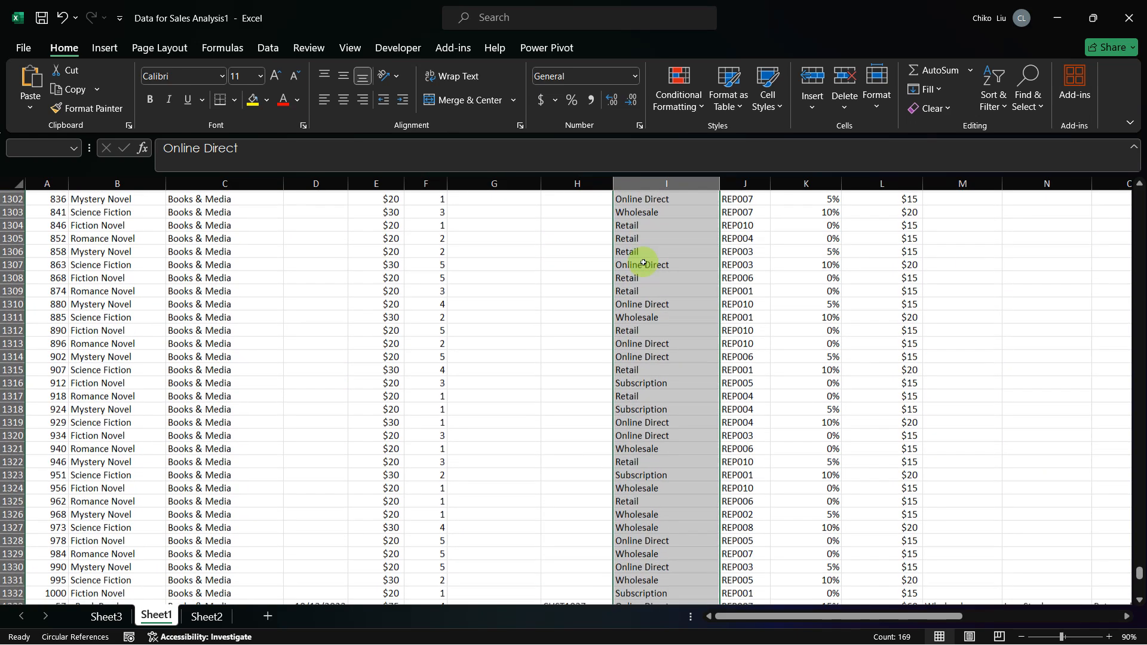
scroll(669, 371, up, 14)
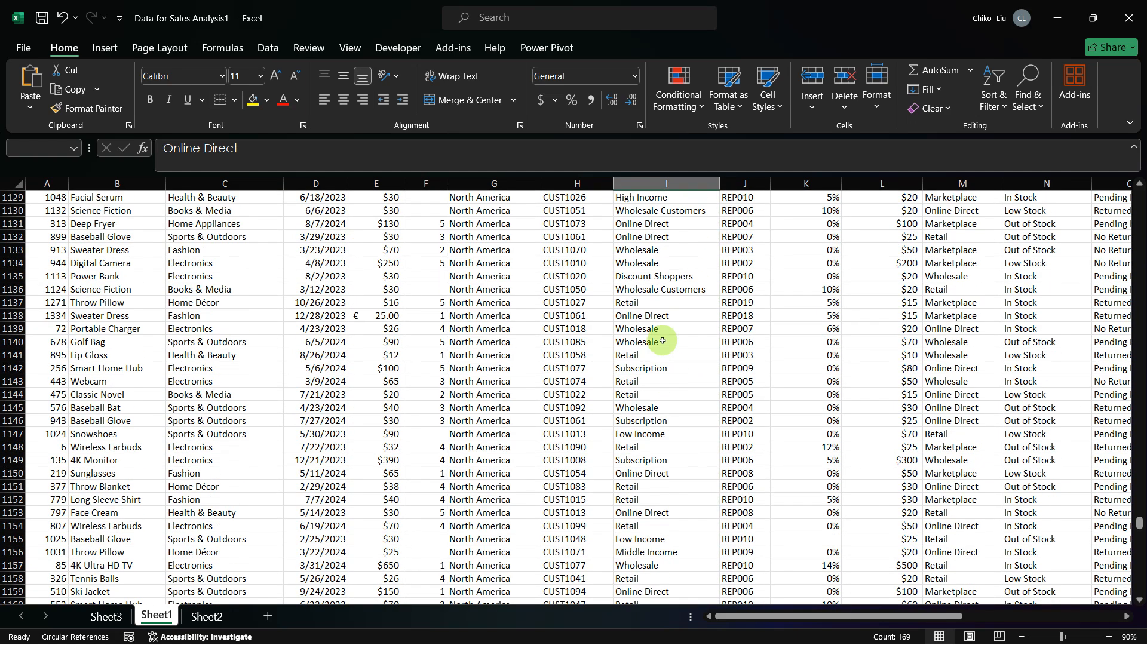
scroll(586, 418, down, 10)
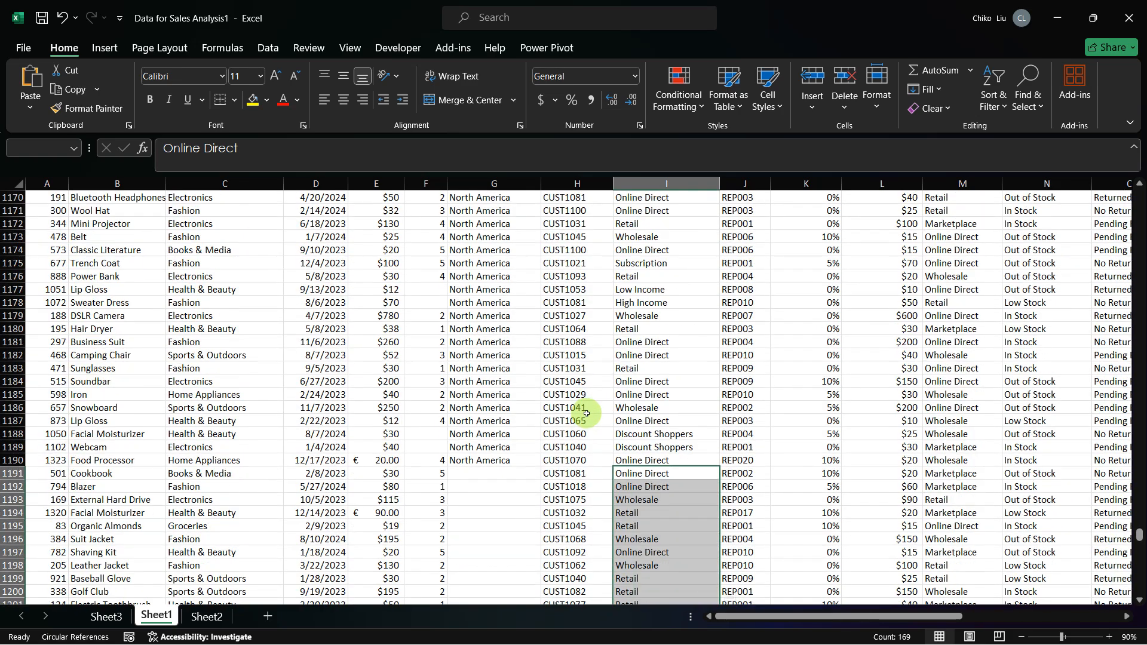
scroll(555, 323, up, 20)
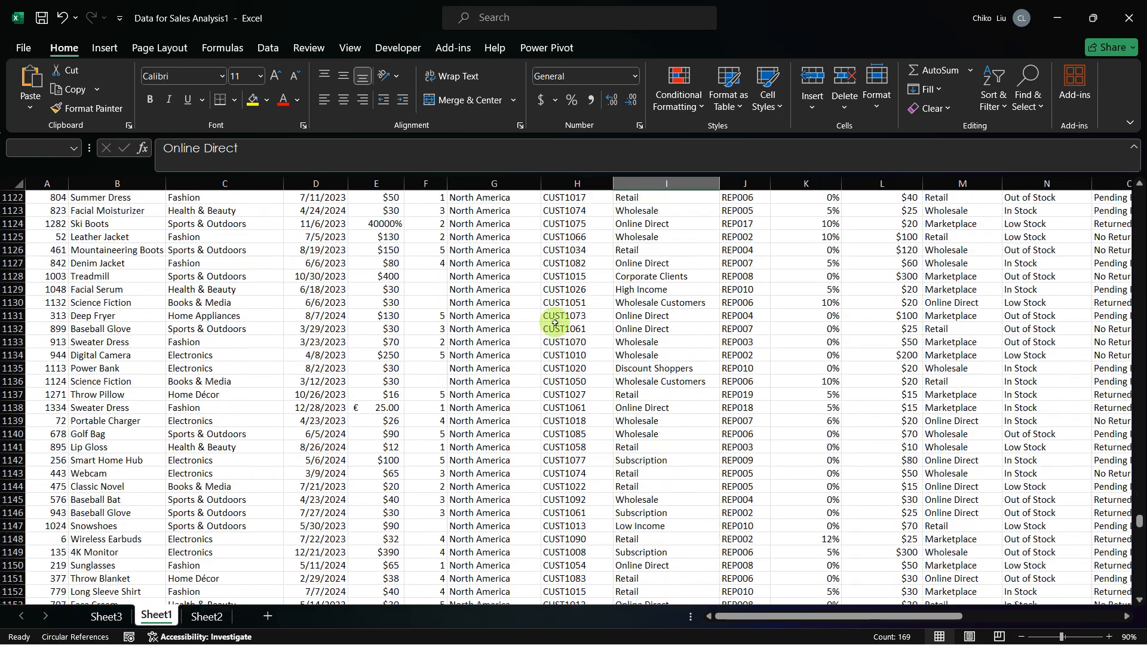
scroll(555, 323, up, 20)
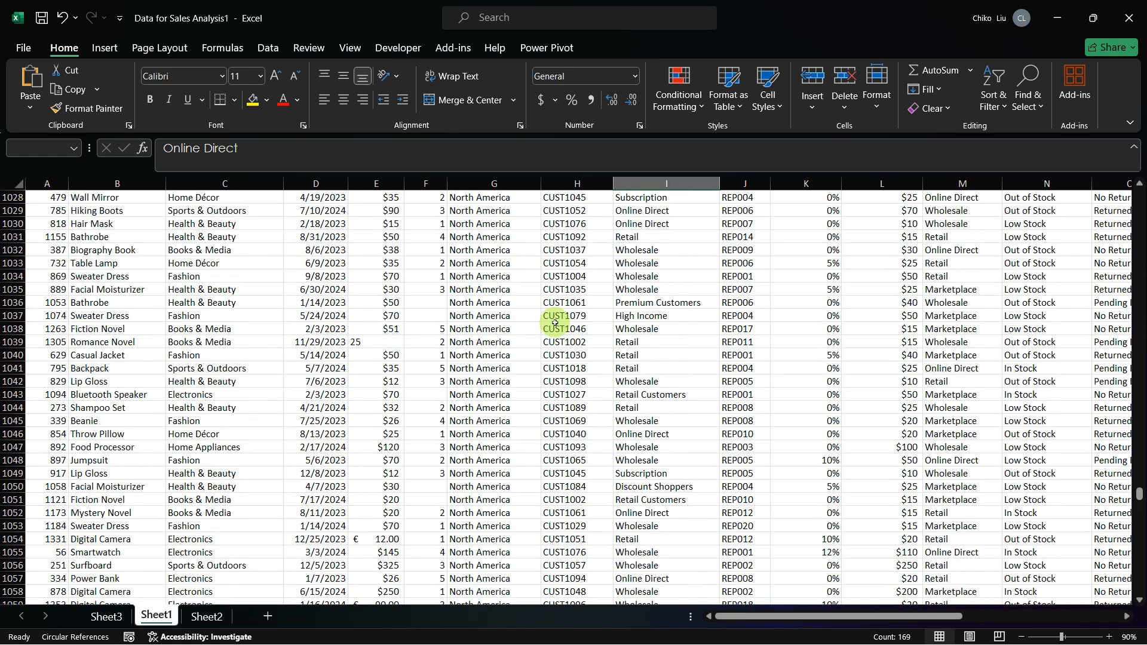
Step: Sort the sales data by Customer ID from A to Z
click(555, 323)
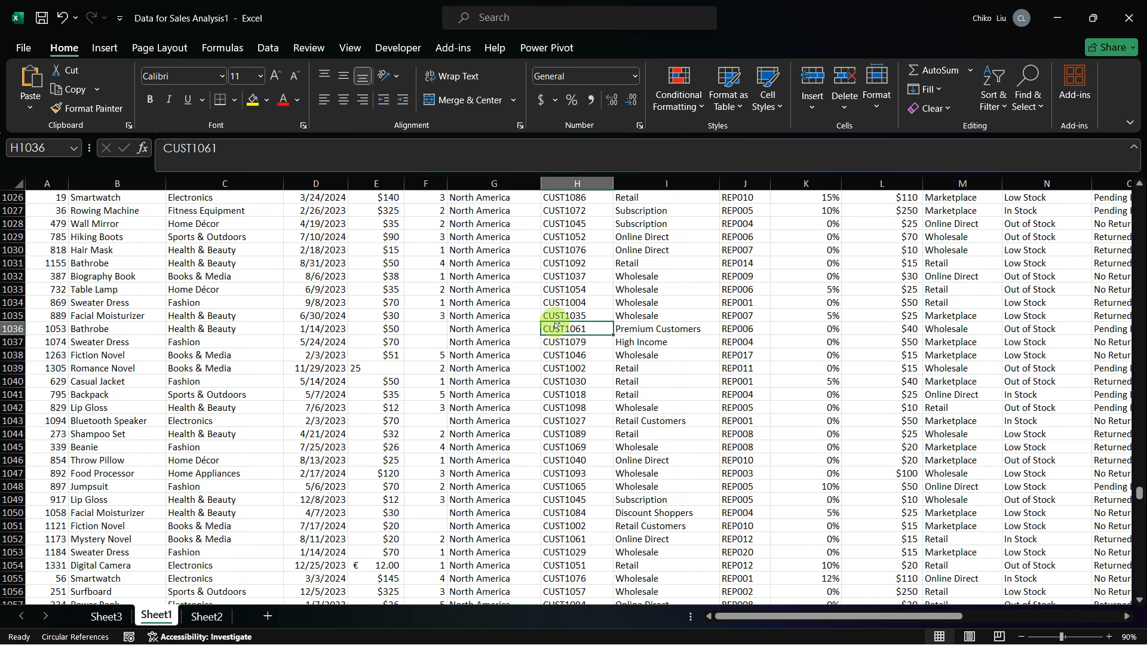
key(ctrl+Up)
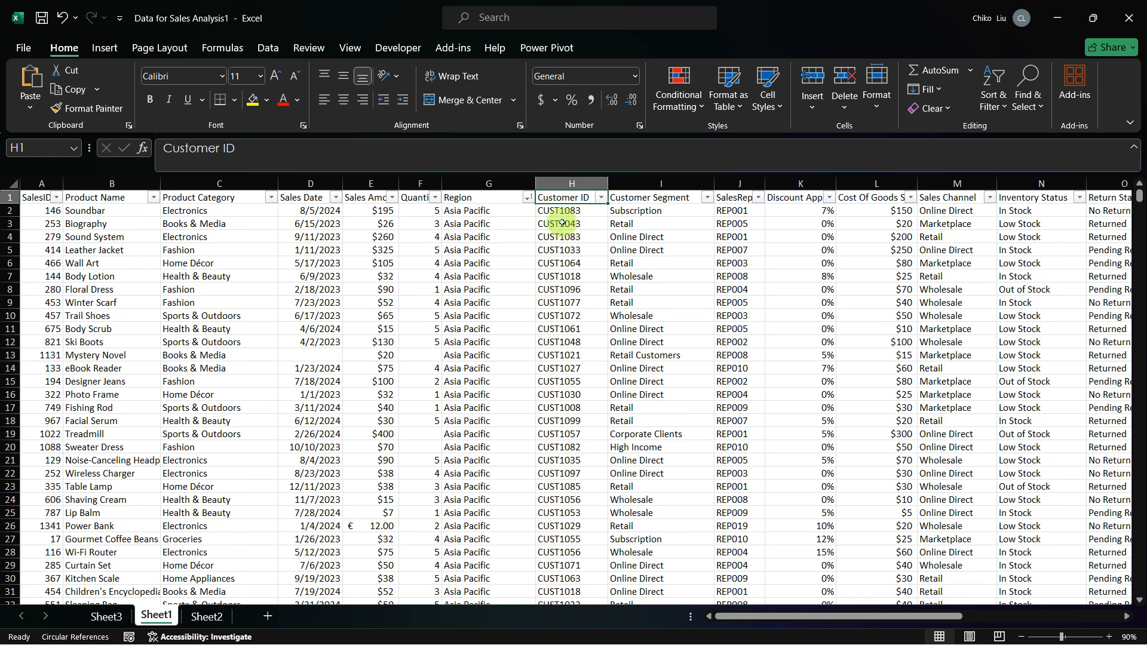
click(601, 198)
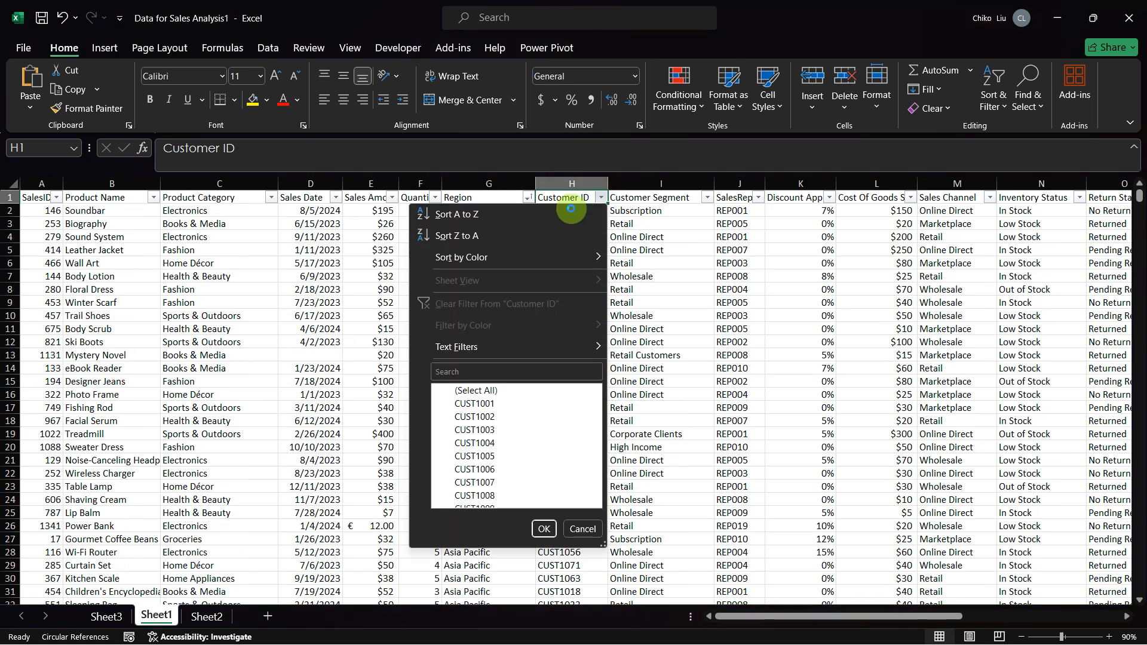
click(454, 215)
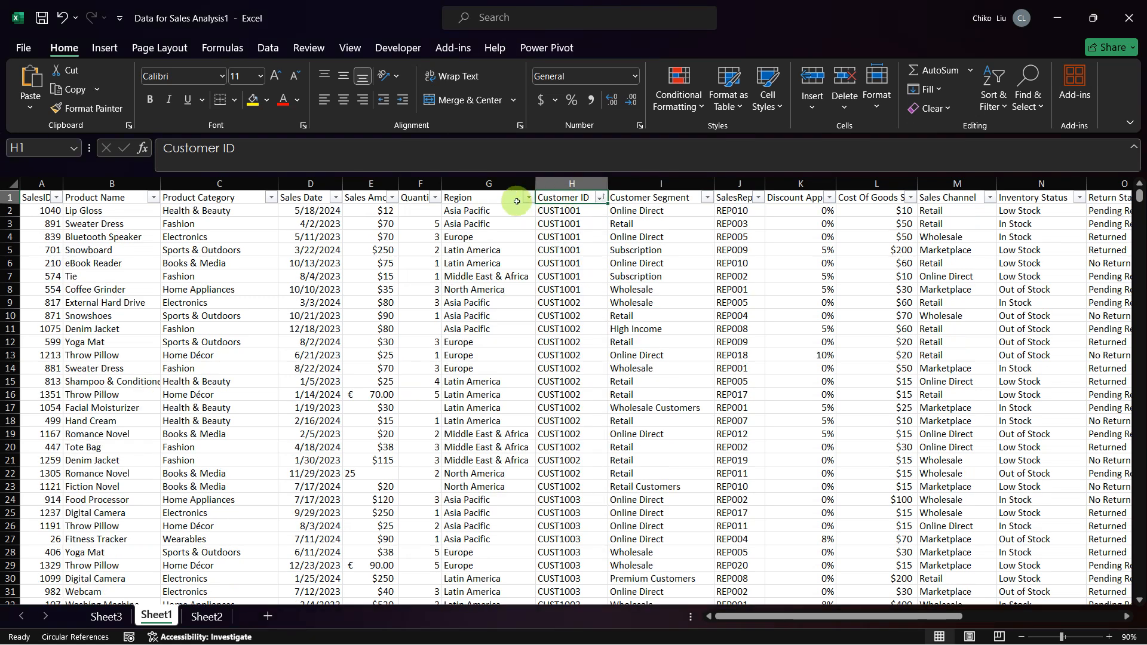
Step: Select the Customer IDs in H2:H1246 and examine the lower rows for blank regions and each customer's recorded regions
click(553, 210)
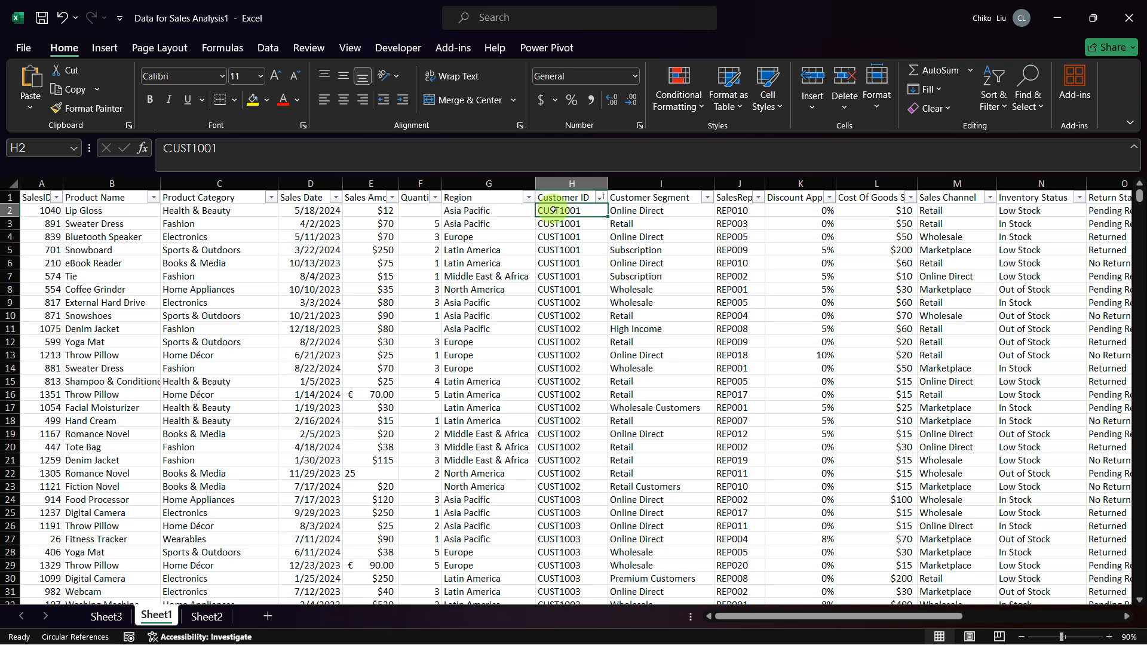
key(ctrl+shift+Down)
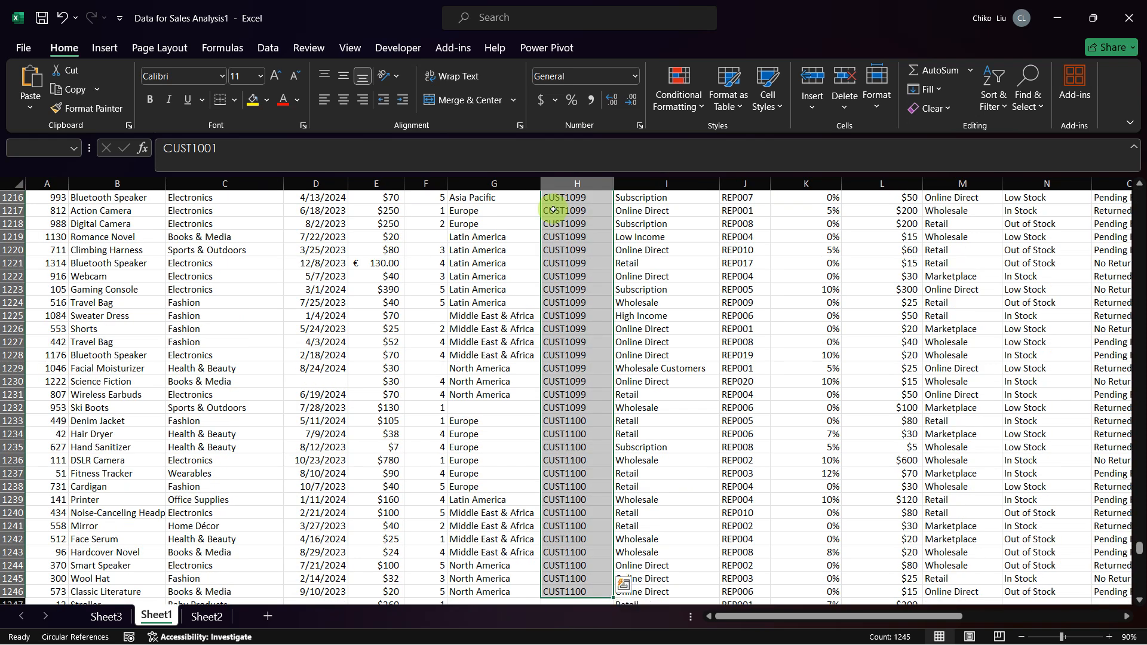
scroll(585, 364, down, 4)
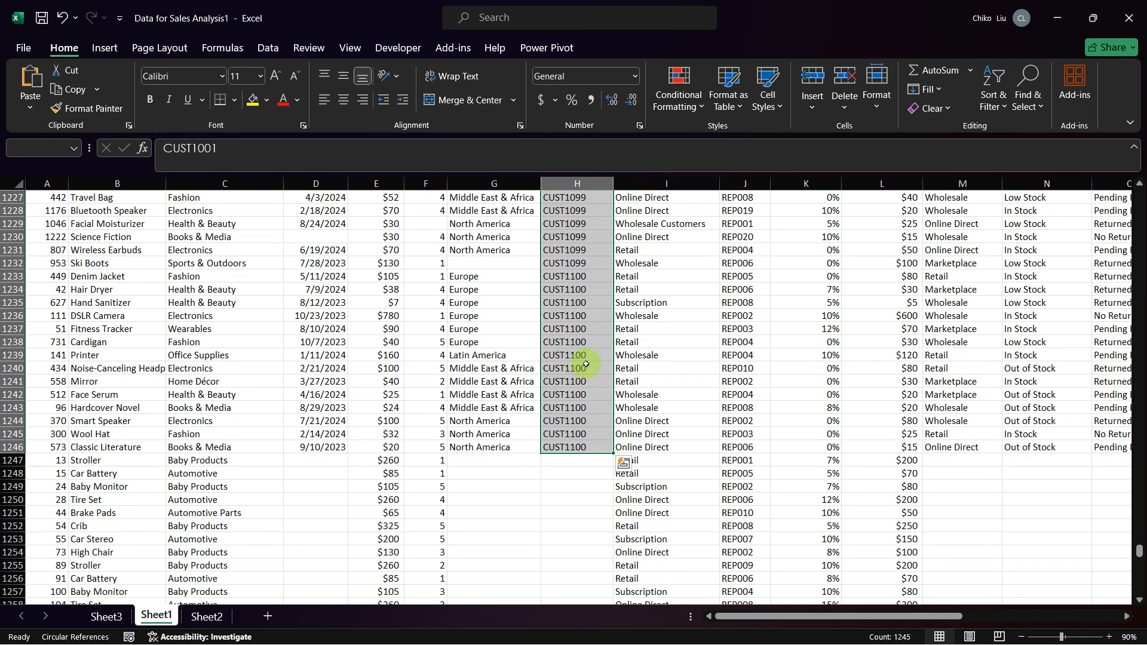
scroll(585, 364, down, 11)
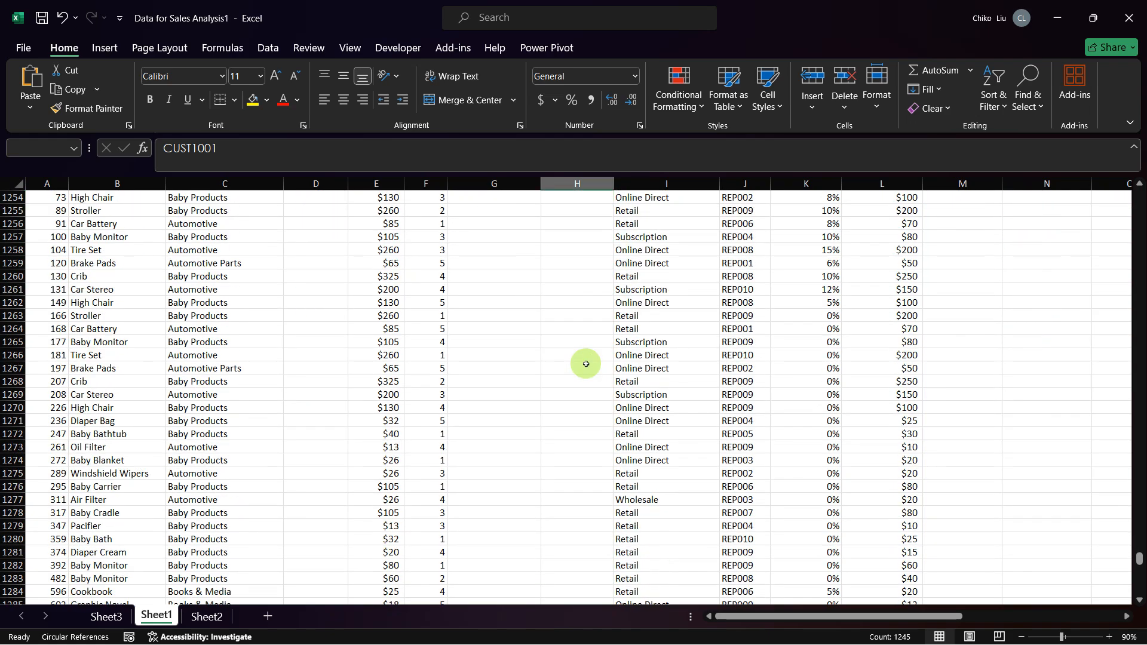
scroll(585, 363, up, 18)
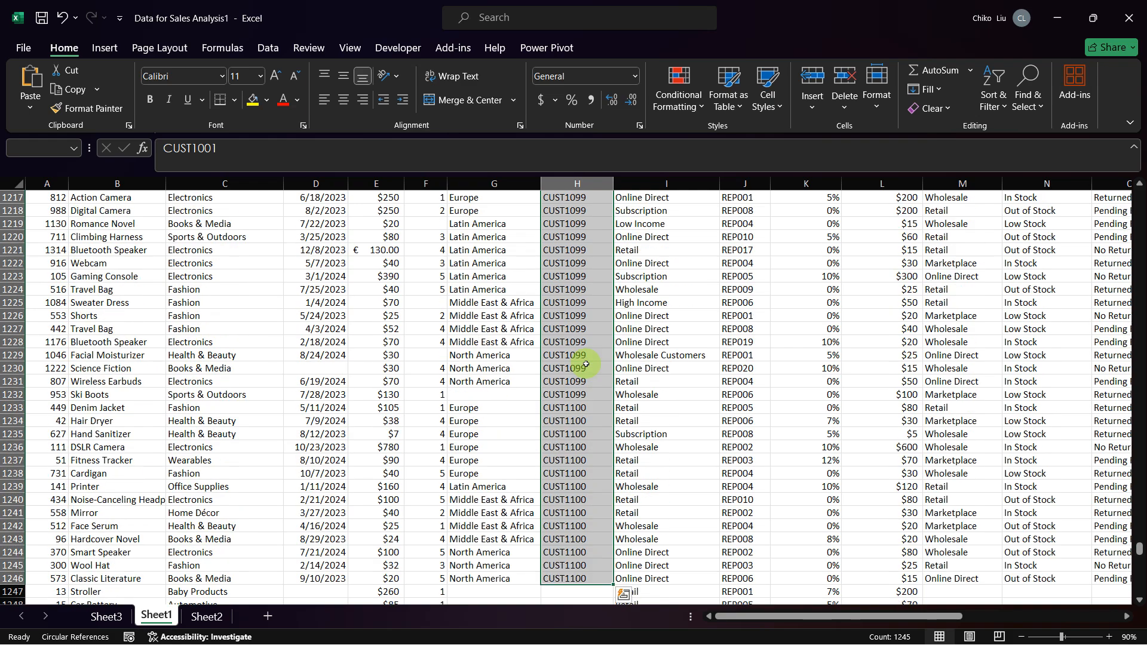
scroll(586, 363, up, 11)
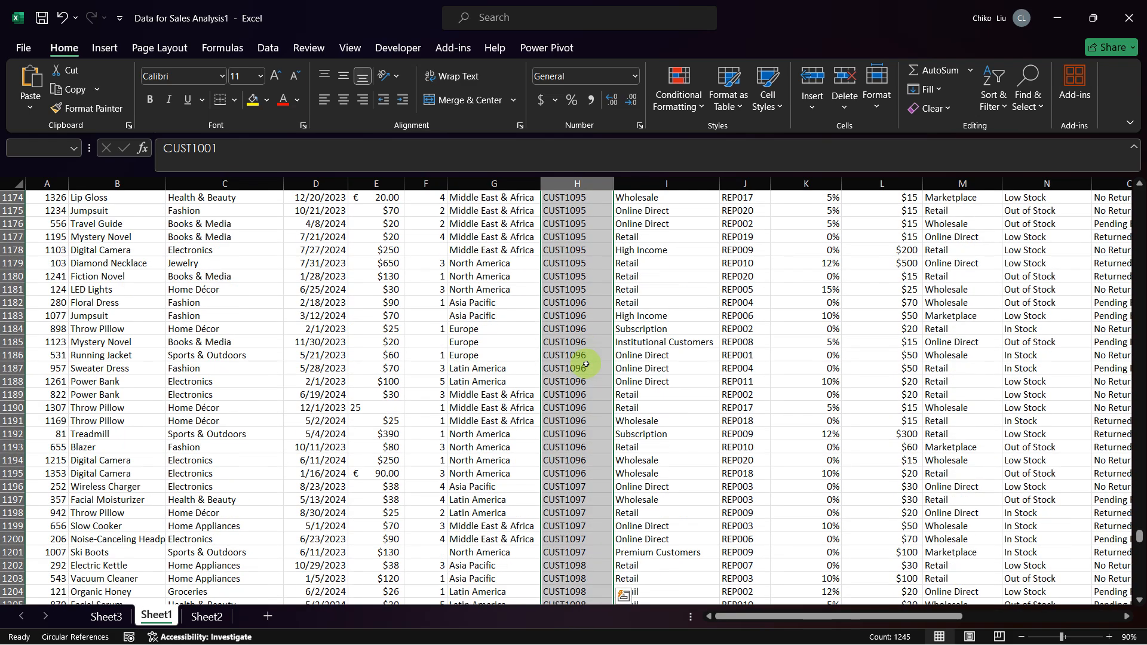
scroll(585, 364, up, 2)
scroll(585, 364, down, 7)
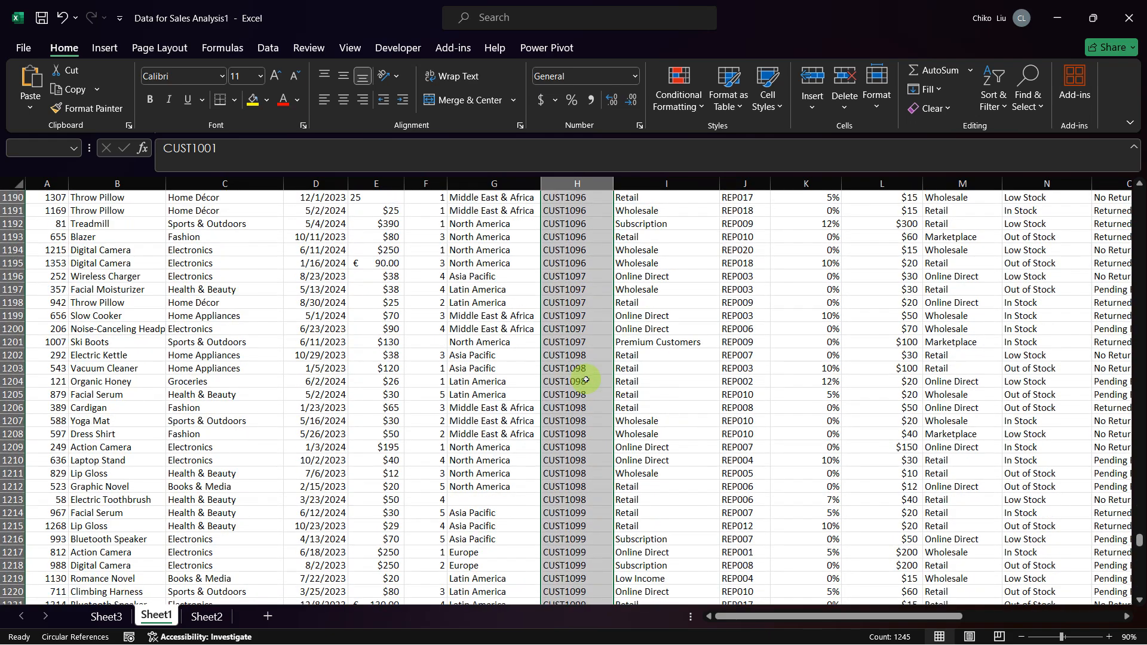
scroll(585, 380, down, 3)
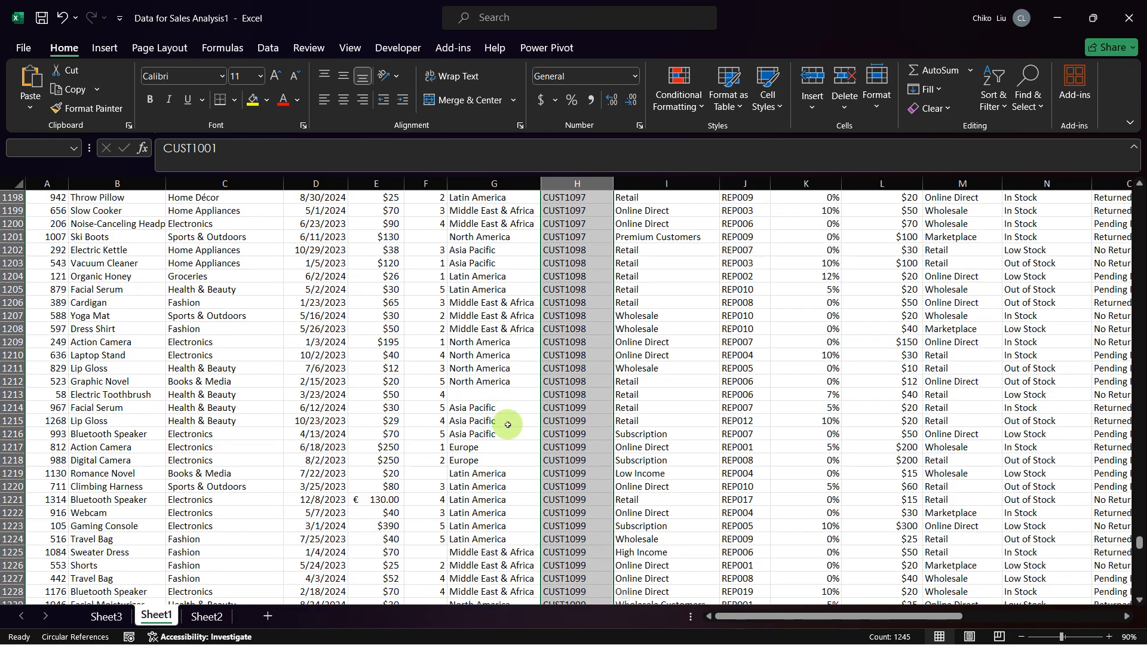
scroll(508, 424, down, 2)
scroll(508, 424, down, 6)
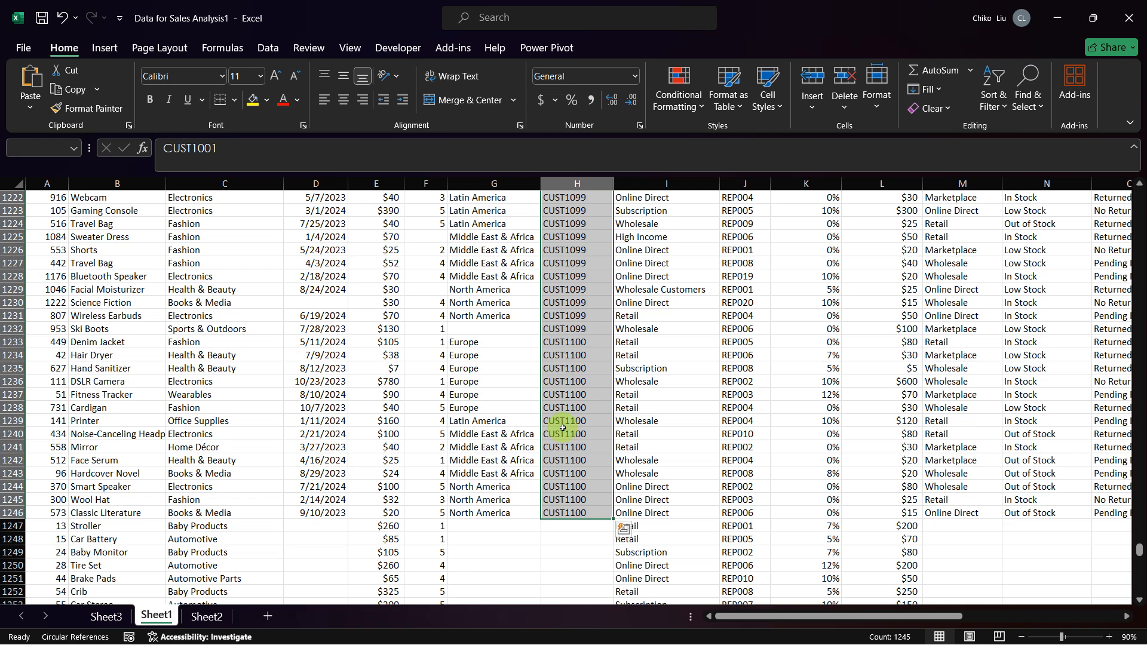
Step: Check the last customer's regions by selecting H1233:H1238, H1239 and H1240:H1244, and compare them with the preceding customers' rows
drag(561, 342, 573, 408)
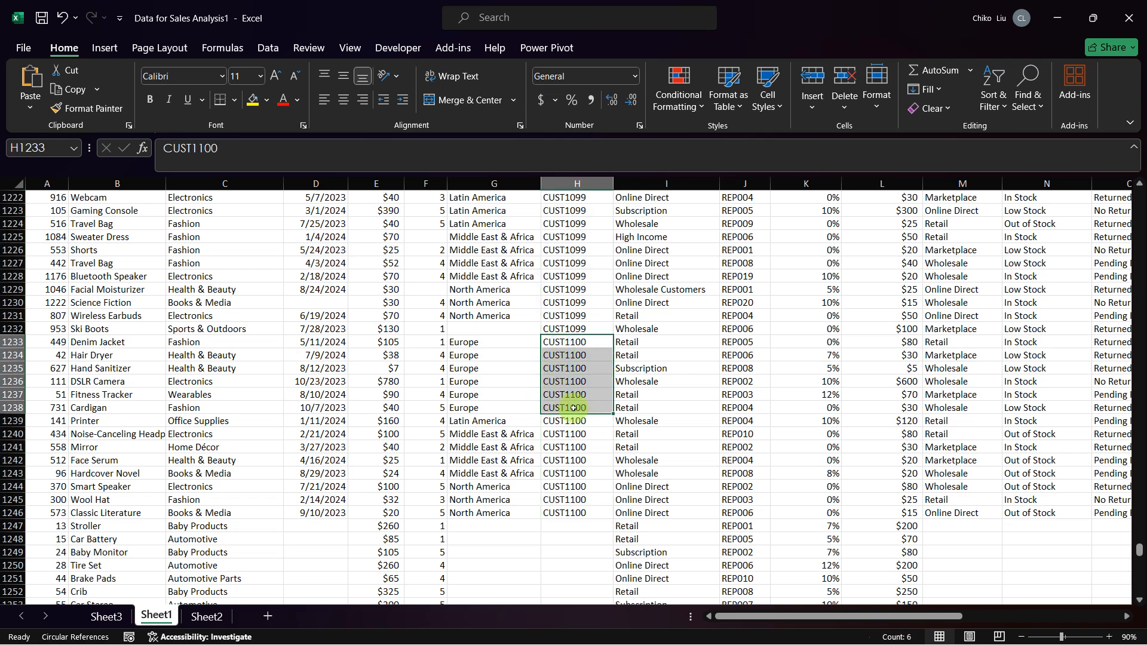
click(573, 422)
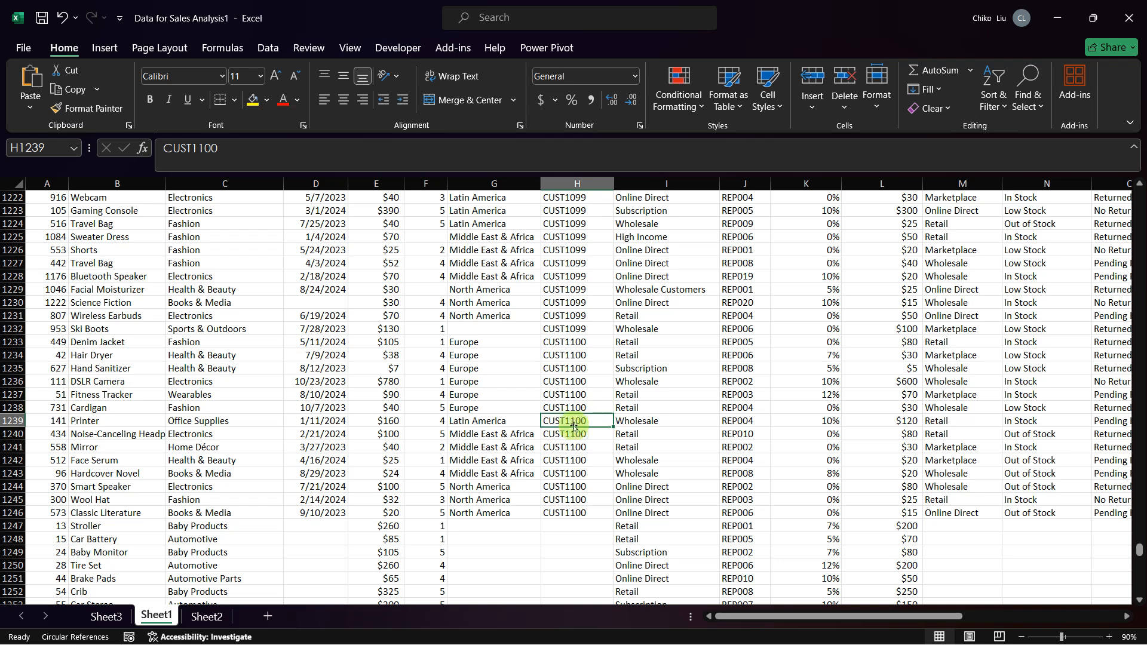
drag(572, 434, 568, 483)
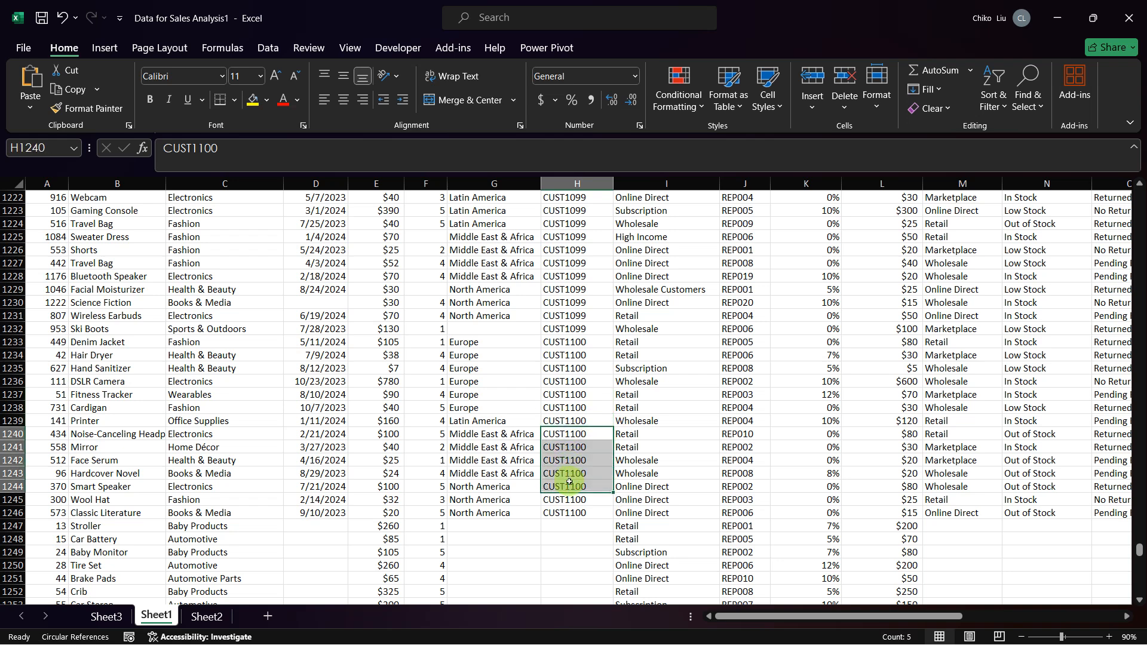
scroll(569, 481, up, 1)
scroll(569, 482, up, 5)
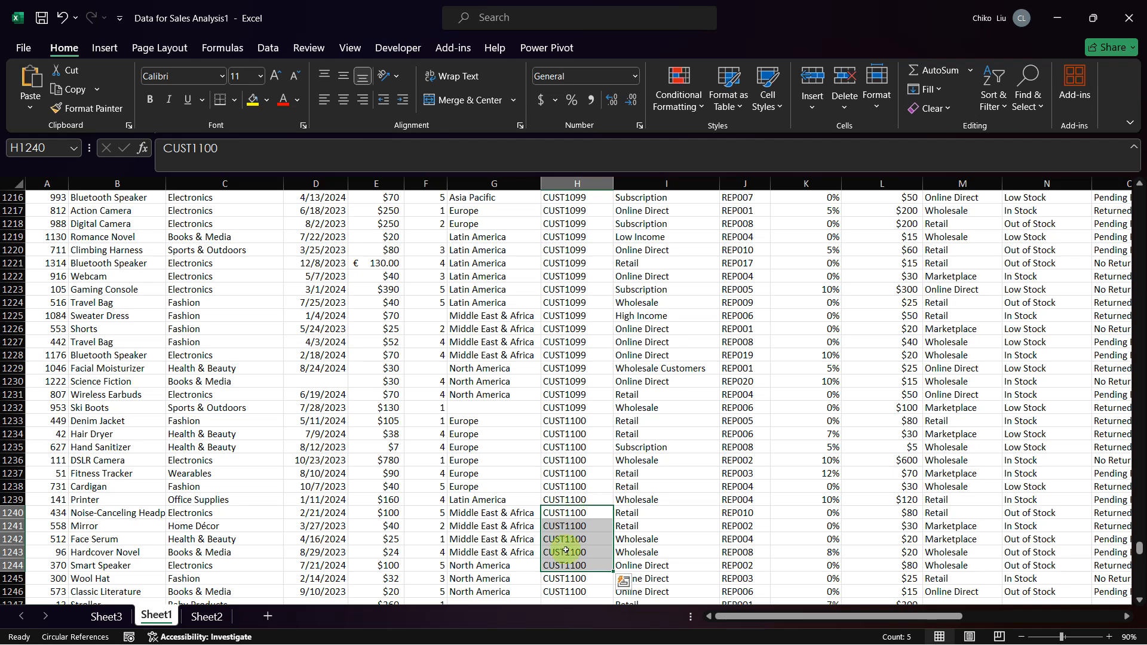
scroll(565, 550, up, 3)
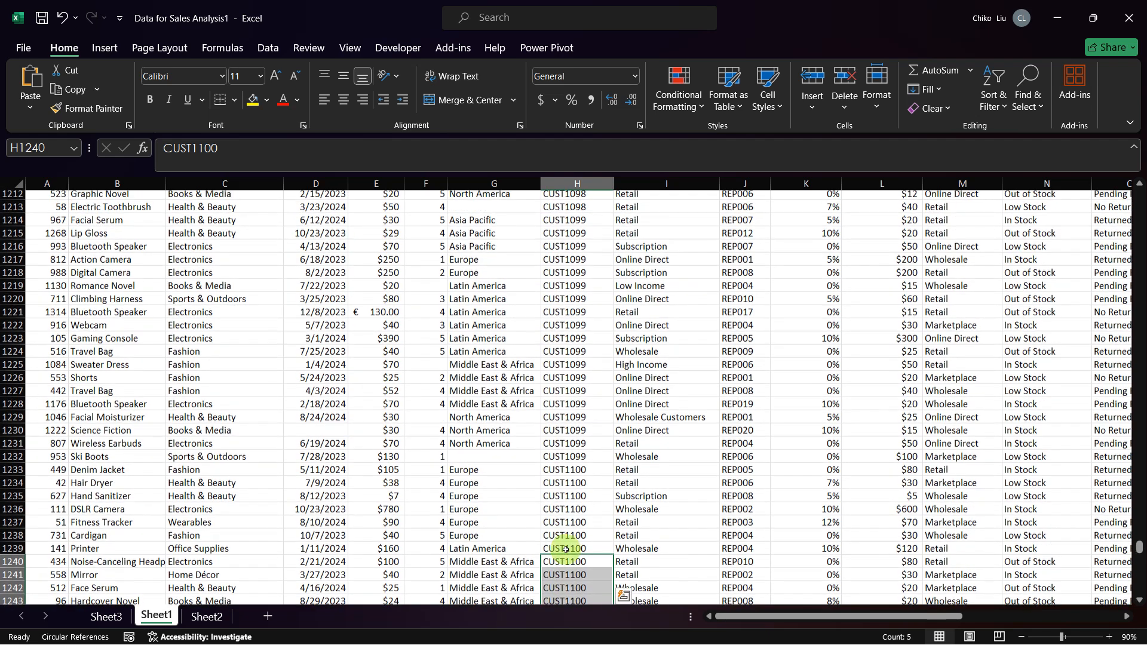
scroll(566, 550, up, 6)
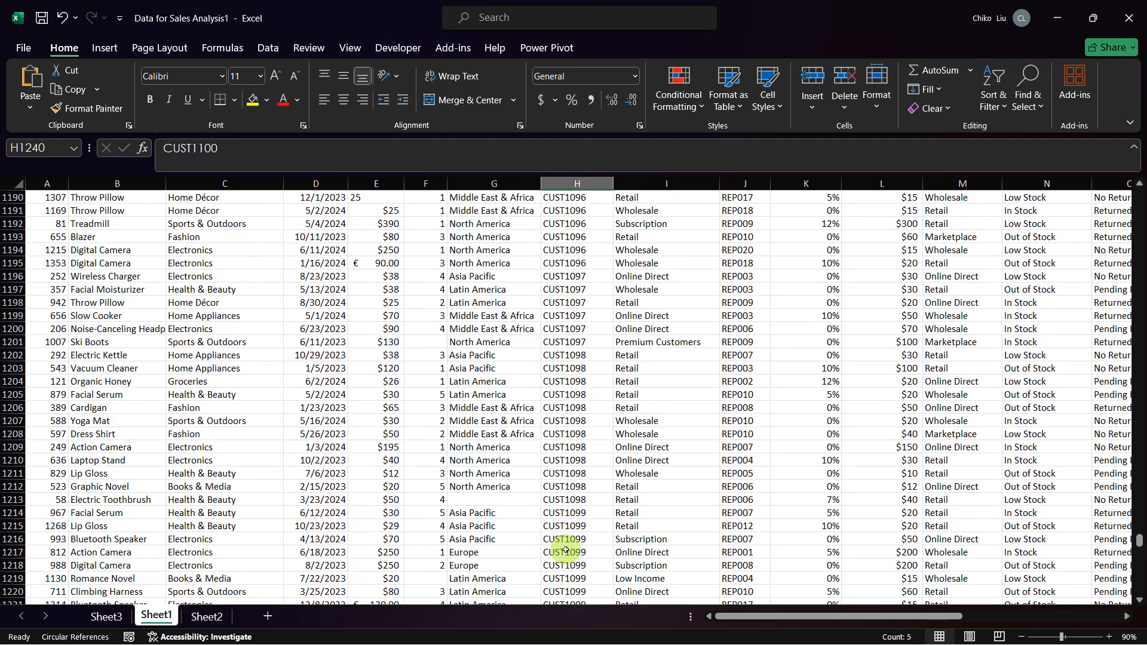
scroll(565, 550, down, 7)
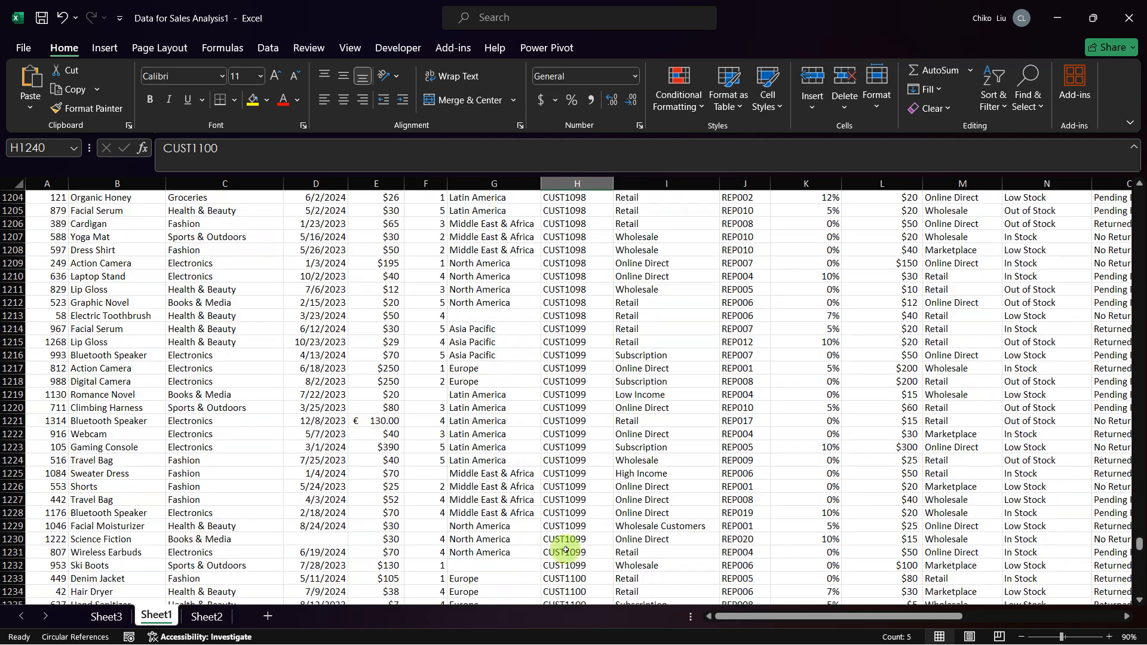
scroll(566, 550, down, 3)
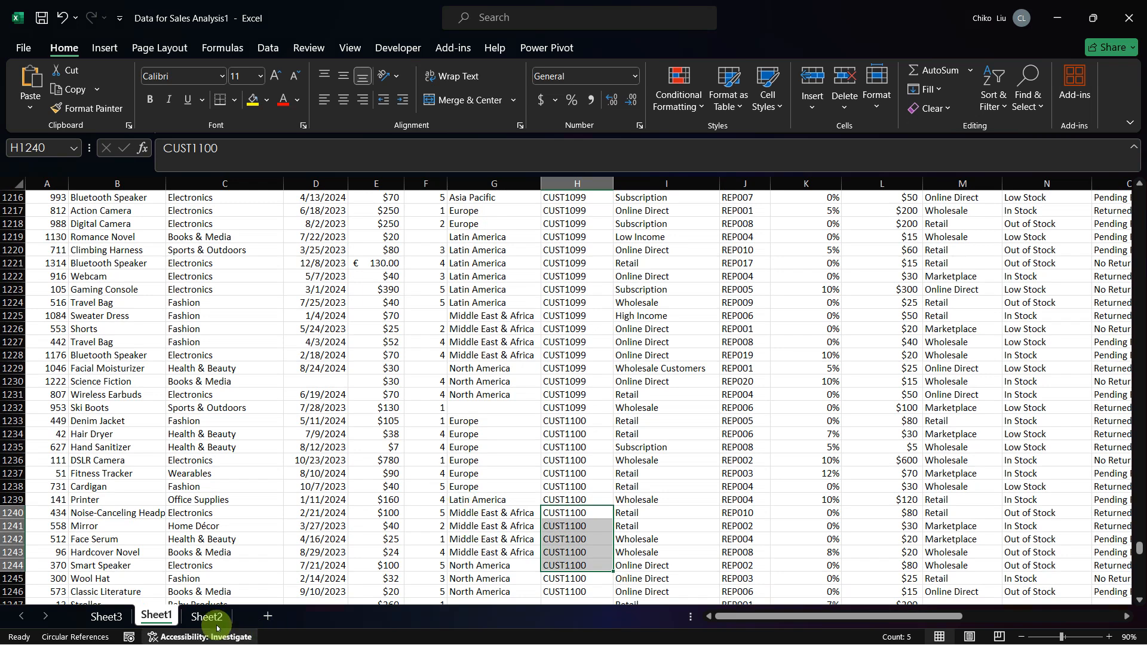
Step: Copy the whole Customer assessment of Sales Rep pivot table, A19:C23, on Sheet3
click(101, 619)
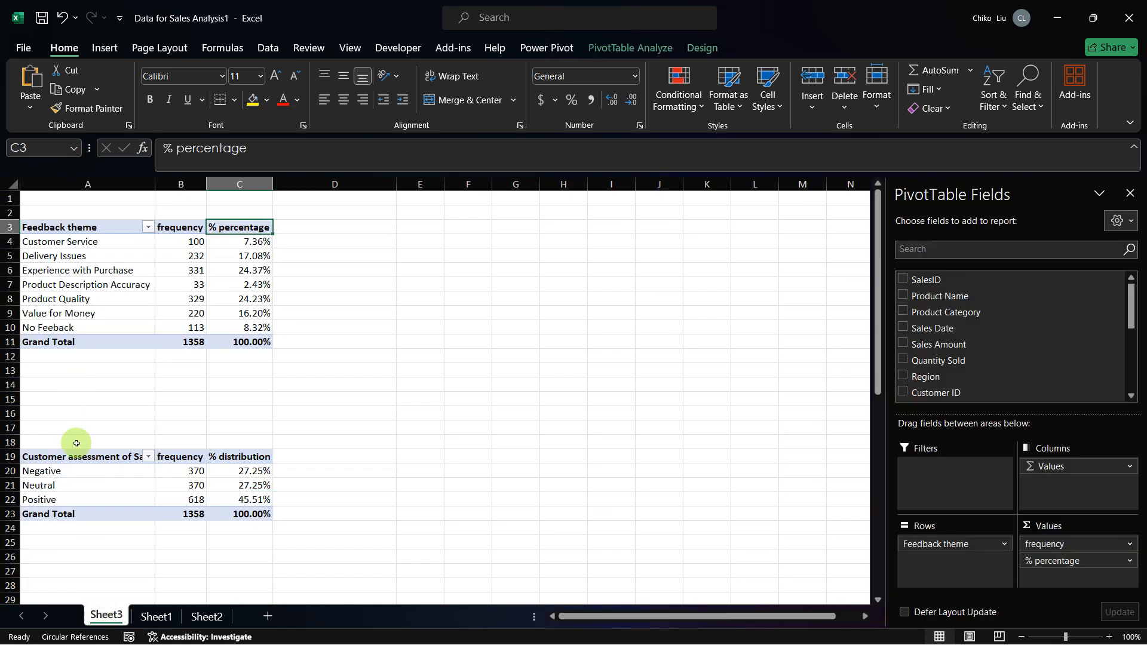
click(86, 458)
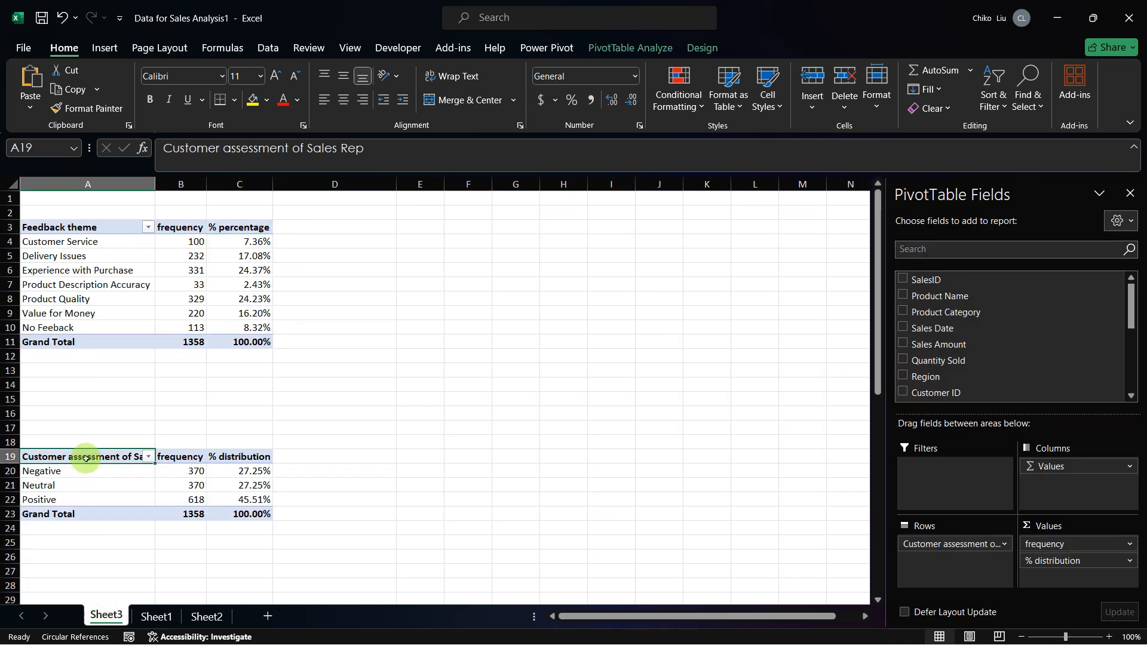
key(ctrl+shift+Right)
key(ctrl+shift+Down)
key(ctrl+c)
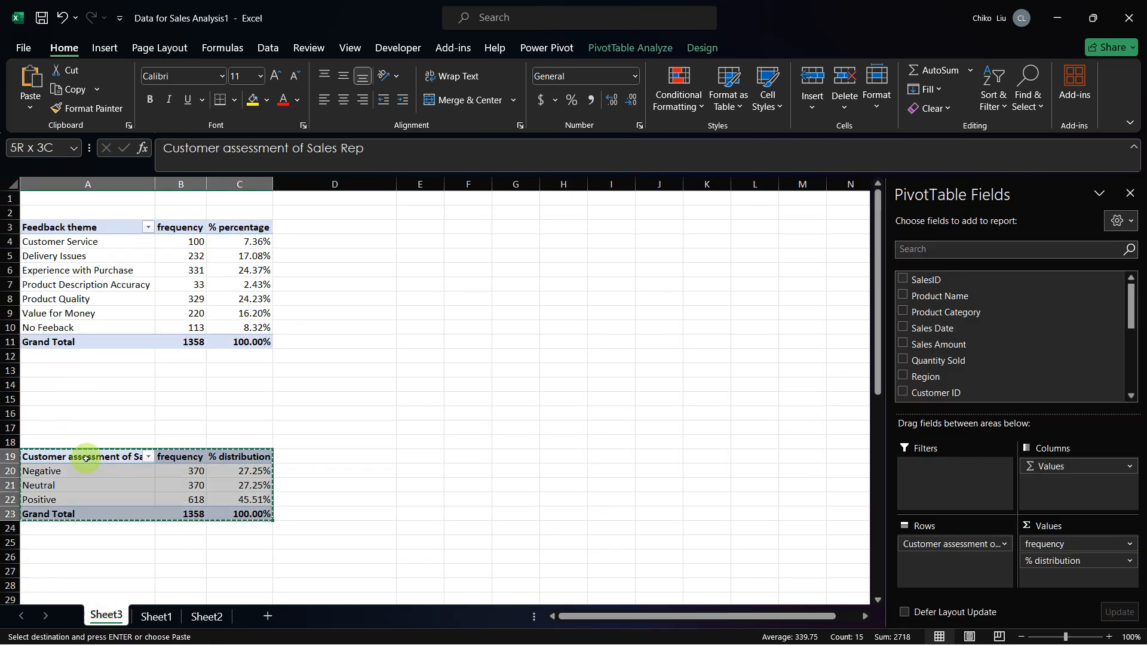
Step: Paste the copied pivot table into the empty area of Sheet3 starting at cell G2
key(Up)
key(ctrl+Up)
key(ctrl+Up)
key(ctrl+Up)
key(Right)
key(Right)
key(Right)
key(Right)
key(Right)
key(Right)
key(Right)
key(Right)
key(Right)
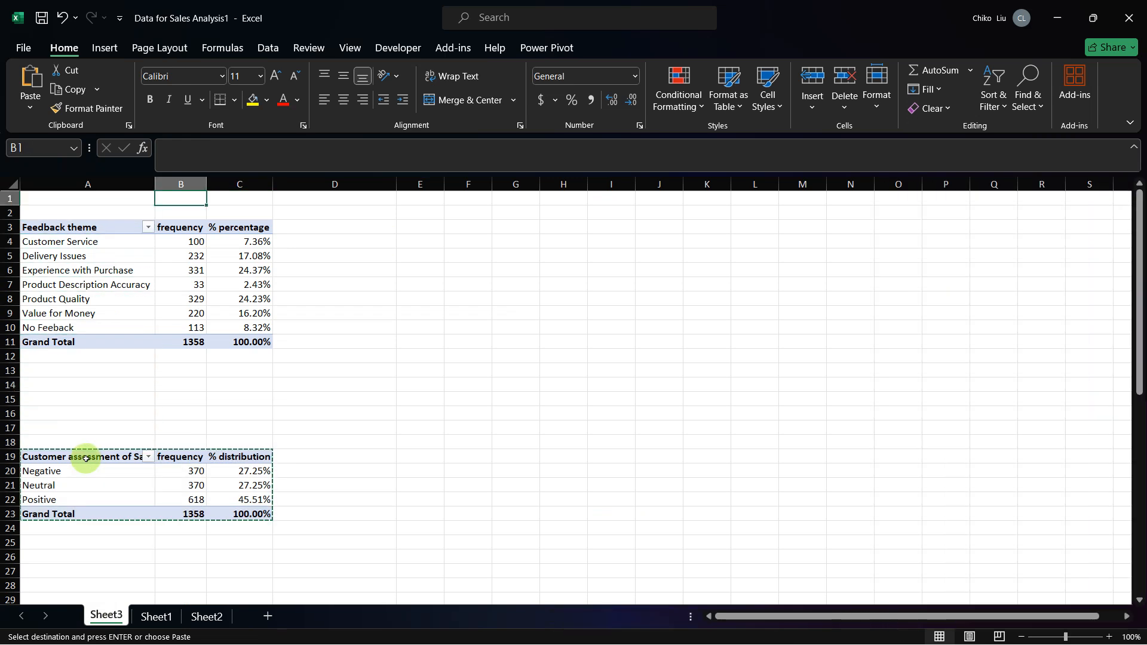
key(Down)
key(Down)
key(Left)
key(Left)
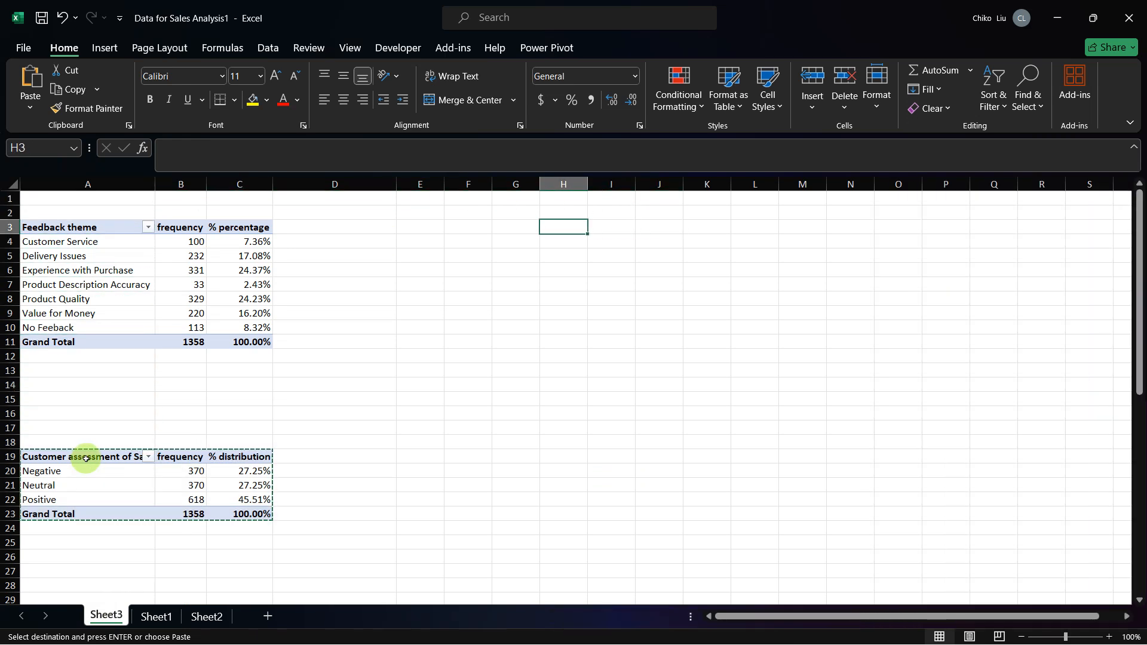
key(Up)
key(Left)
key(shift+Right)
key(shift+Right)
key(shift+Down)
key(shift+Down)
key(shift+Down)
key(shift+Down)
key(ctrl+v)
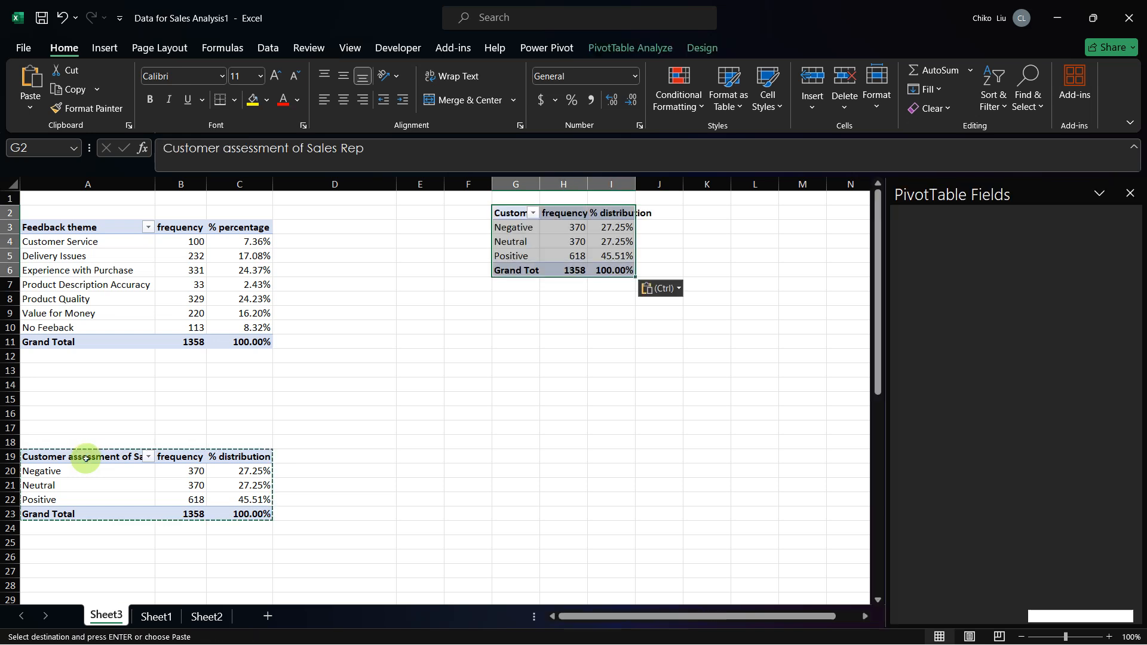
Step: Fit the widths of columns G, H and I to the pasted pivot table's contents
double_click(537, 183)
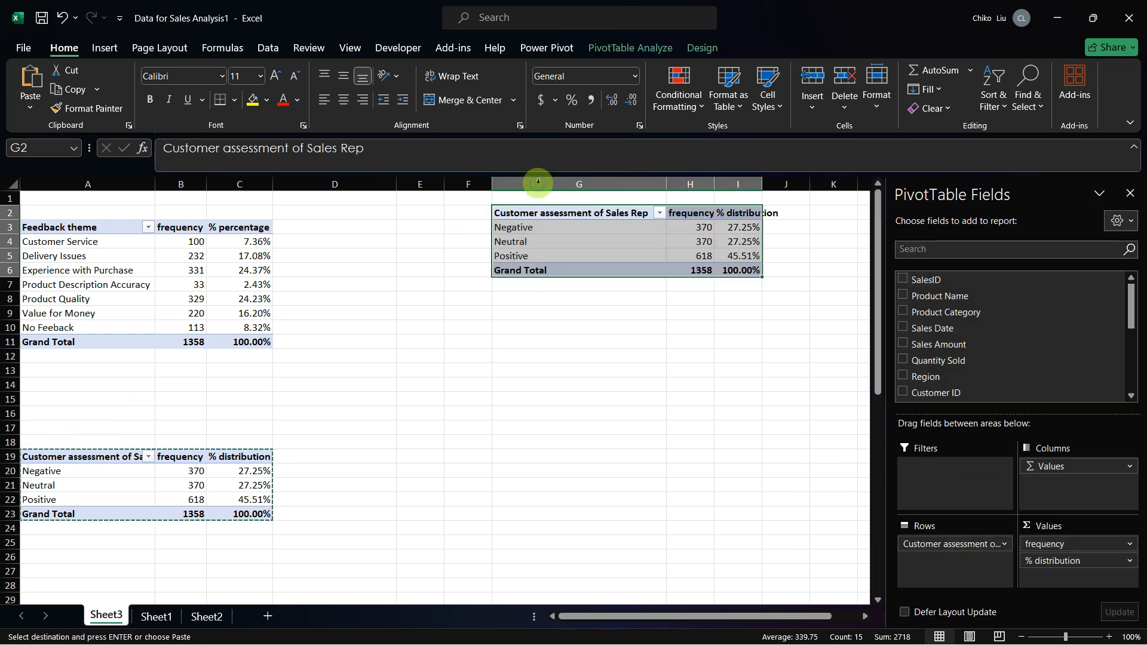
drag(714, 183, 713, 183)
double_click(714, 183)
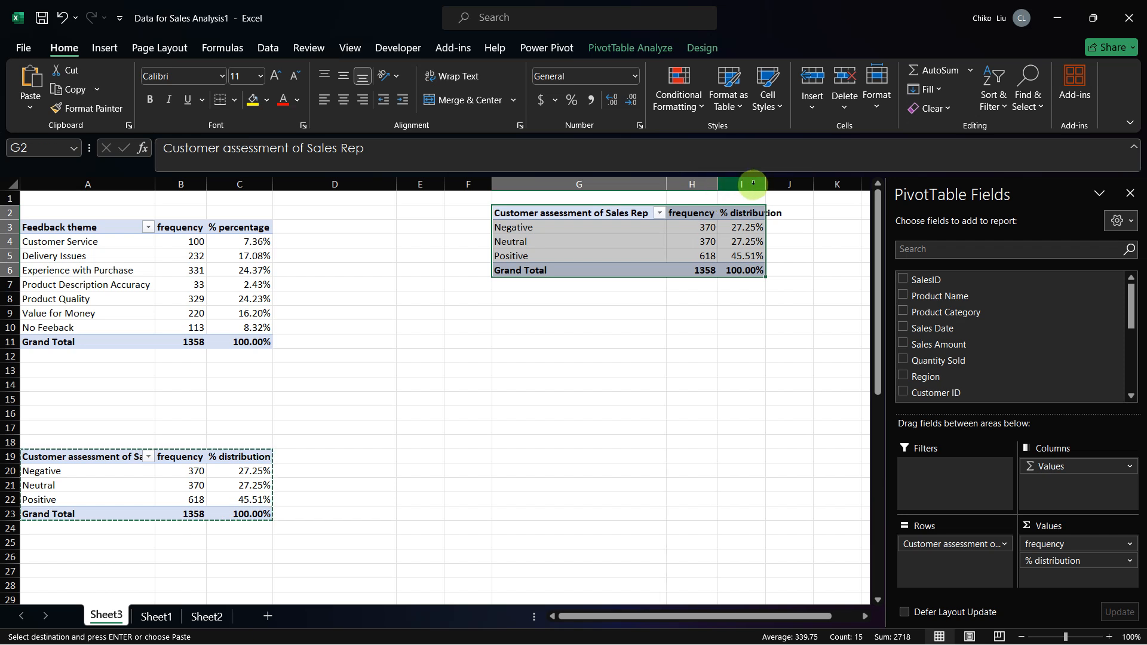
double_click(765, 183)
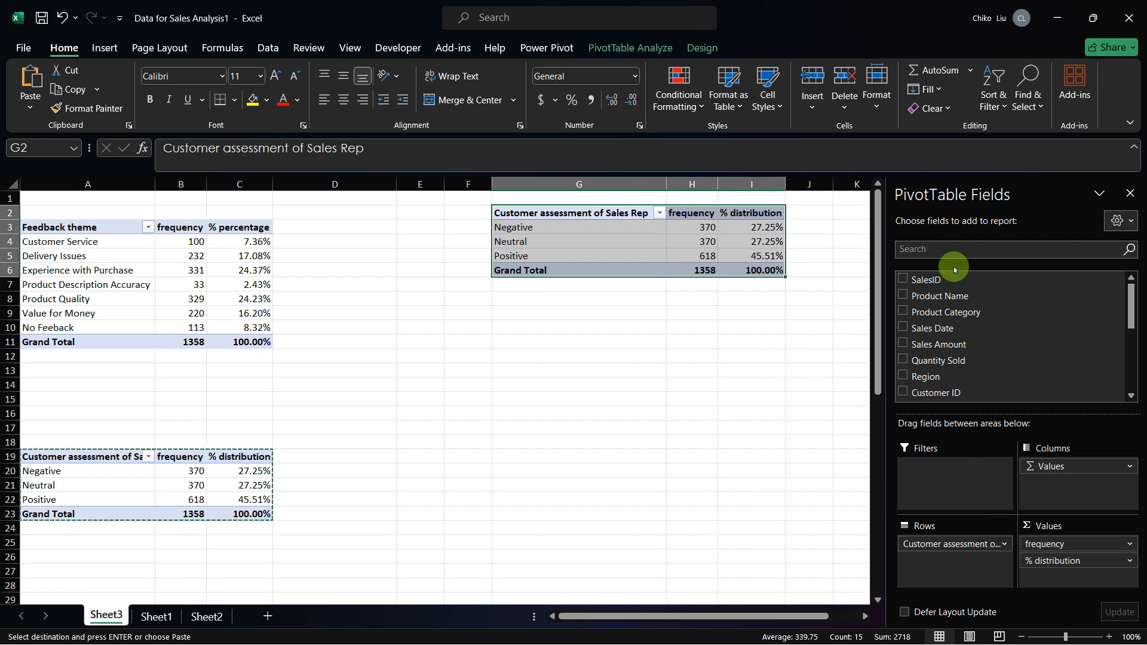
Step: Replace Customer assessment of Sales Rep with Region as the row field of the pasted pivot table
drag(1132, 311, 1133, 318)
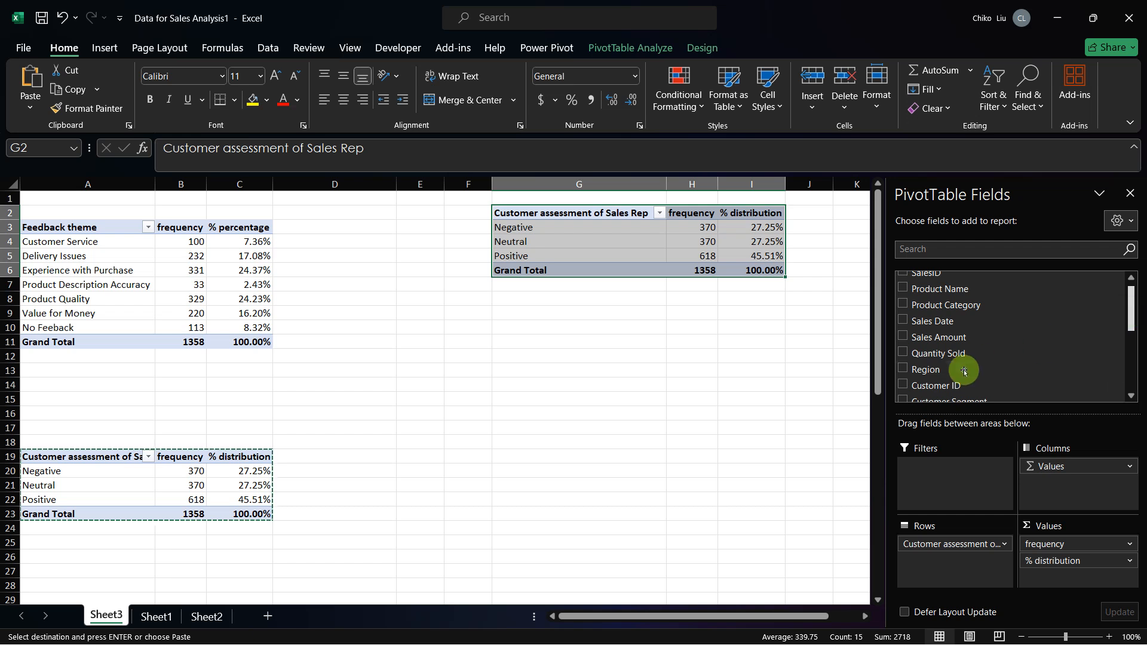
drag(925, 369, 941, 570)
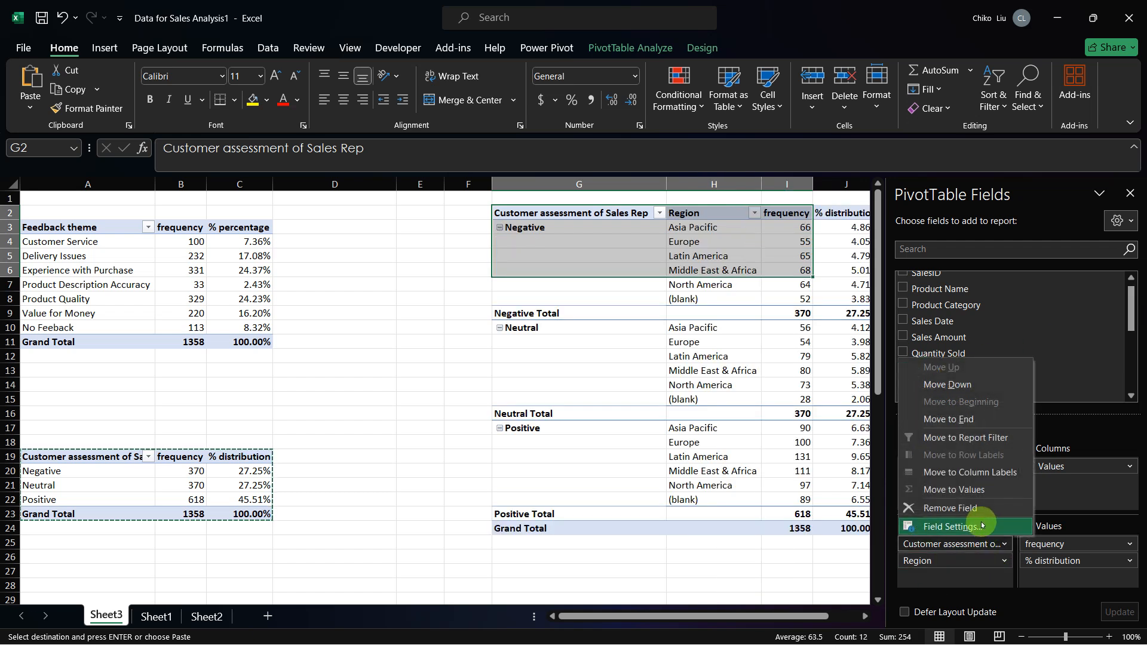
click(951, 508)
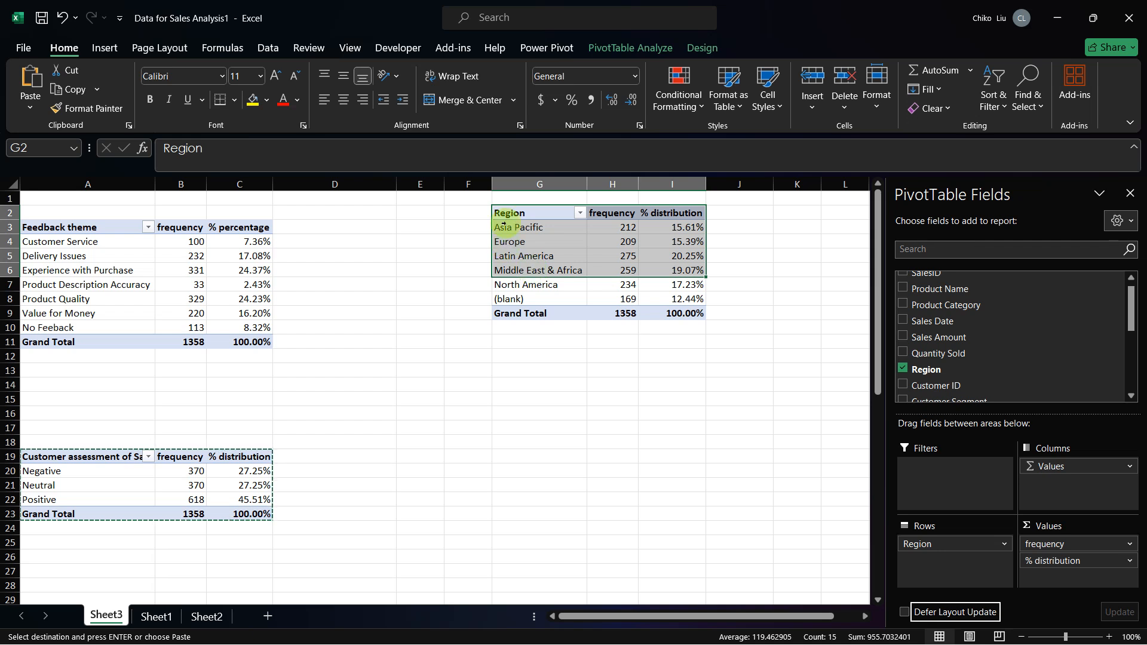
Step: Check the (blank) row and its frequency in the Region pivot table
click(512, 242)
right_click(515, 242)
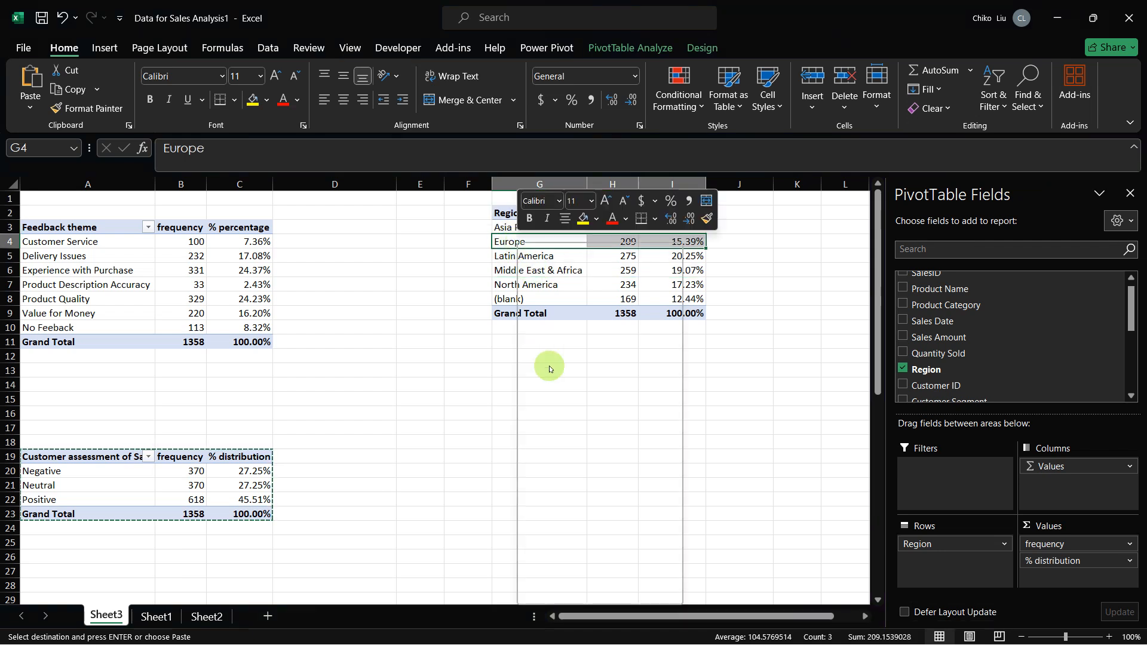
click(554, 324)
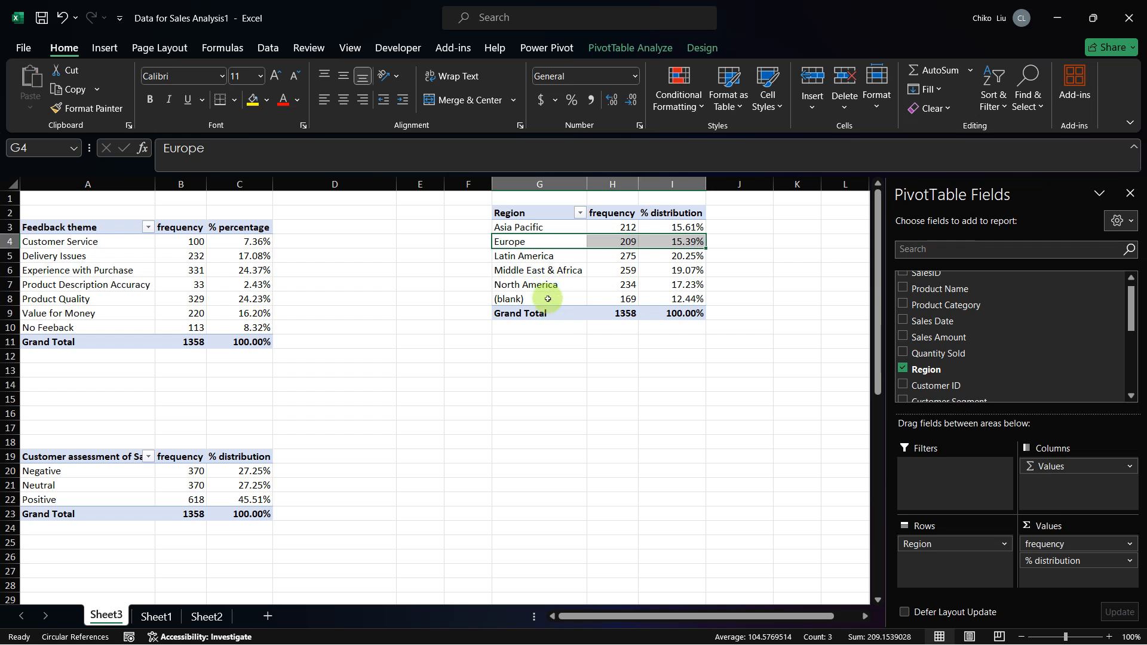
click(545, 298)
click(618, 303)
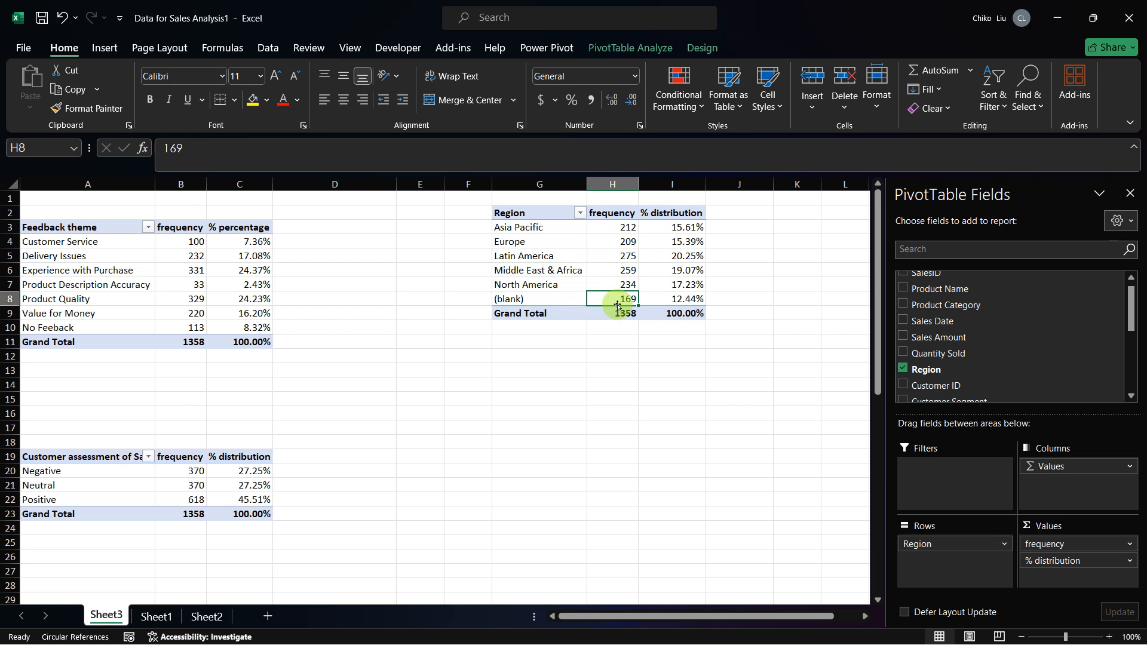
Step: Consult the Table 3 region names in the capstone project PDF and enter "Austrialia" in F3 beside Asia Pacific
click(482, 227)
key(alt+Tab)
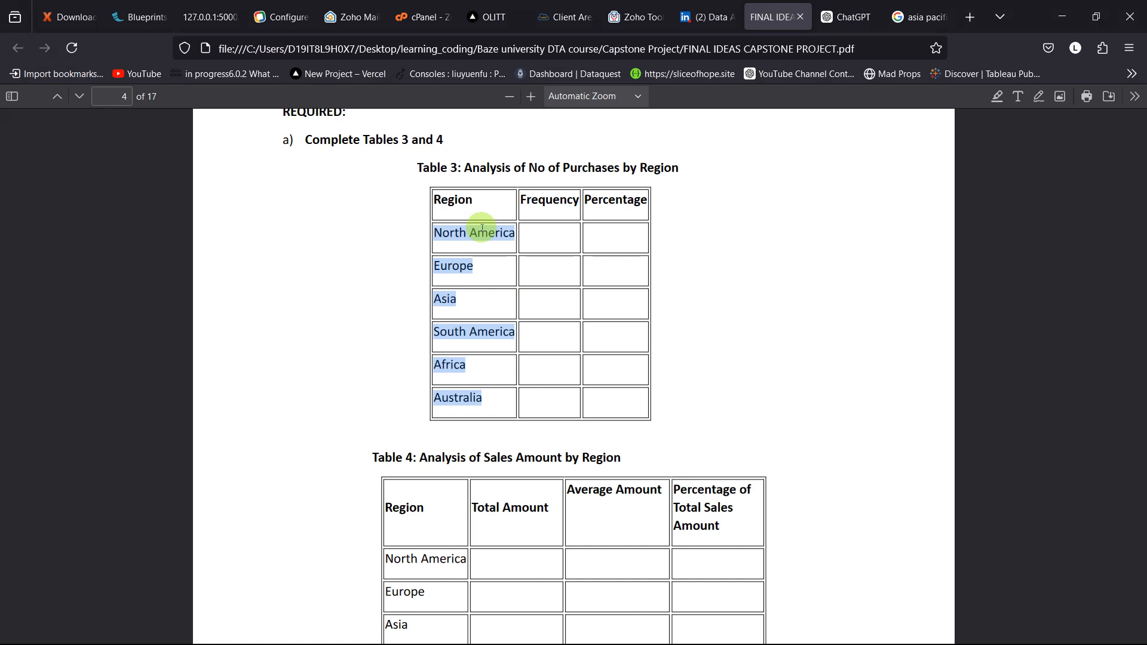
key(alt+Tab)
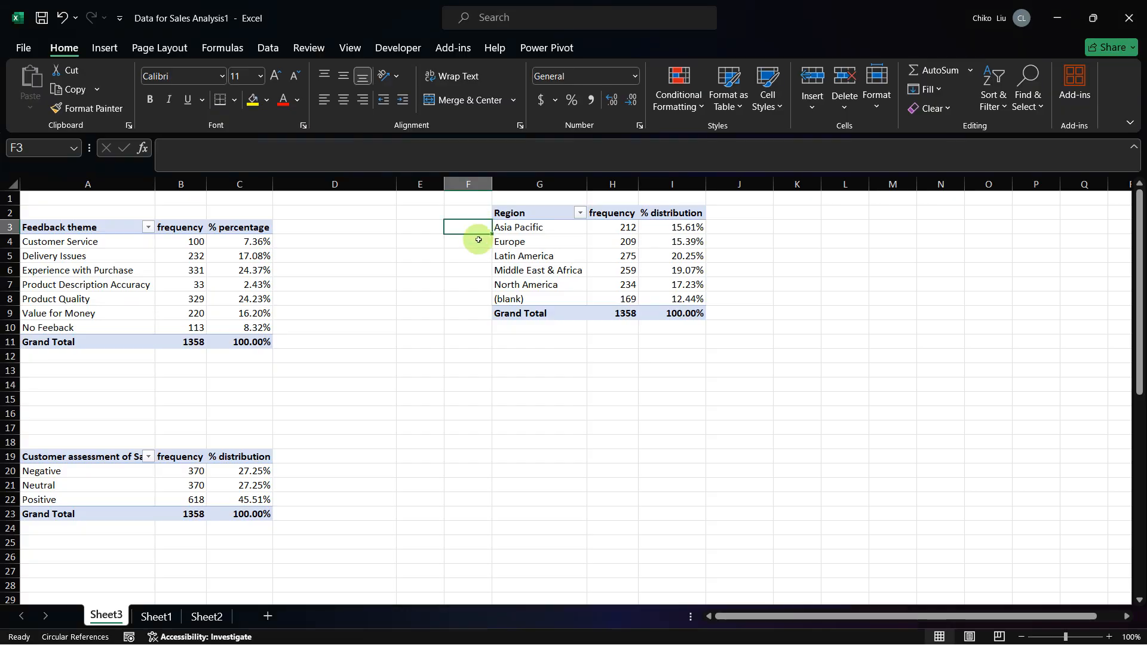
text(Aust)
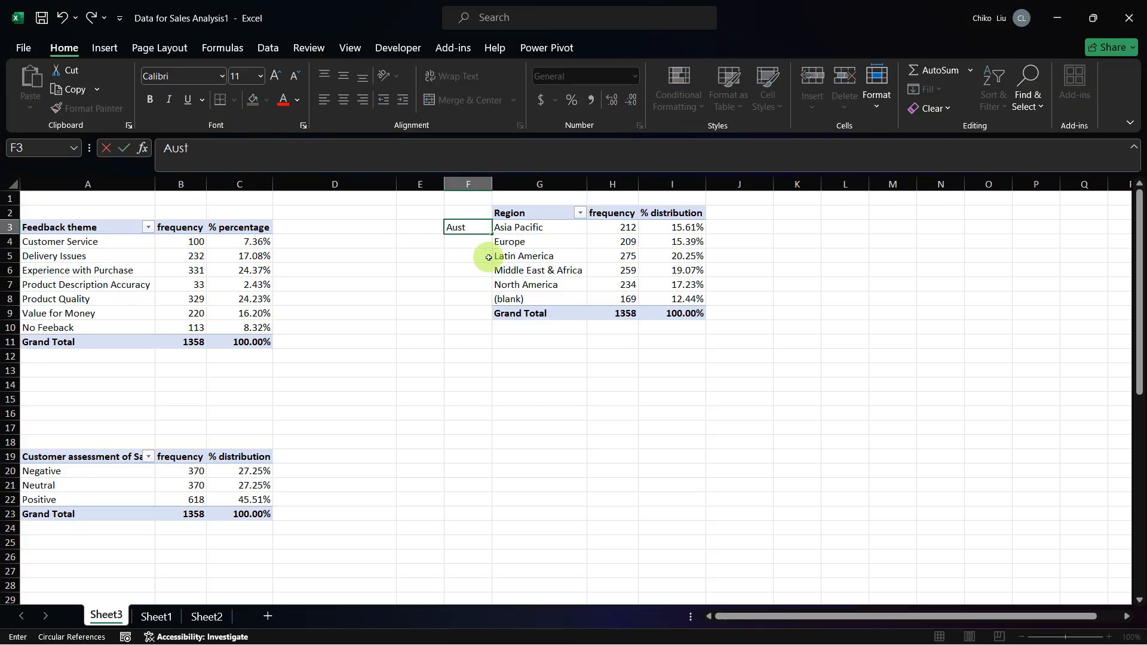
text(rialia)
key(Return)
Step: Enter "South America" in F5 beside Latin America and fit column F's width to its text
click(487, 257)
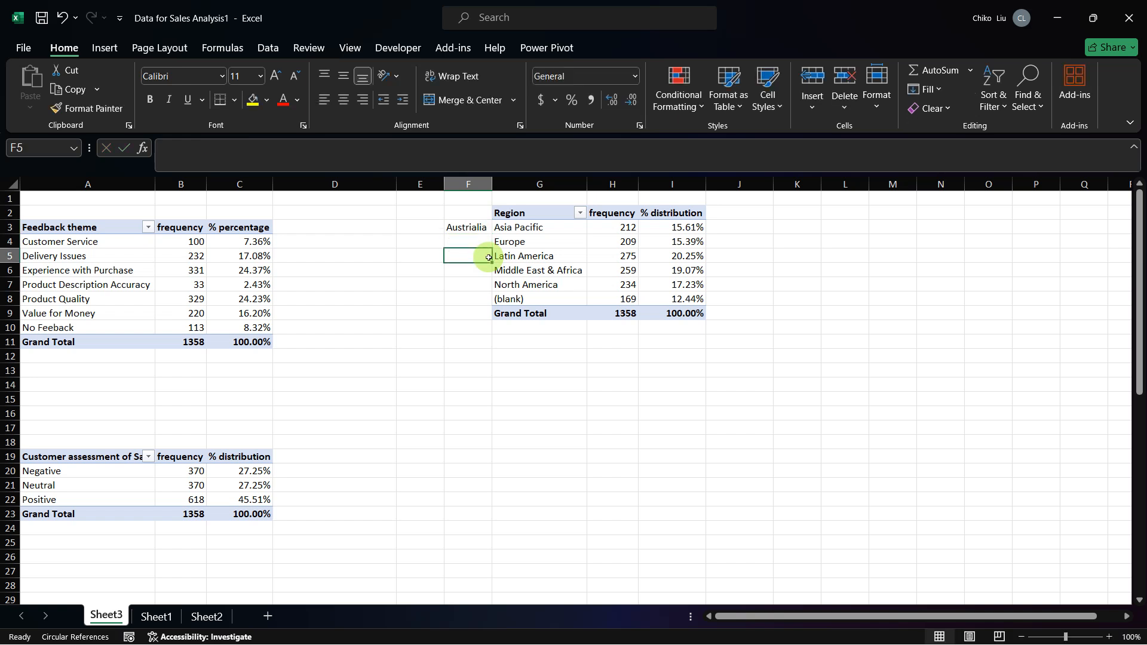
text(South America)
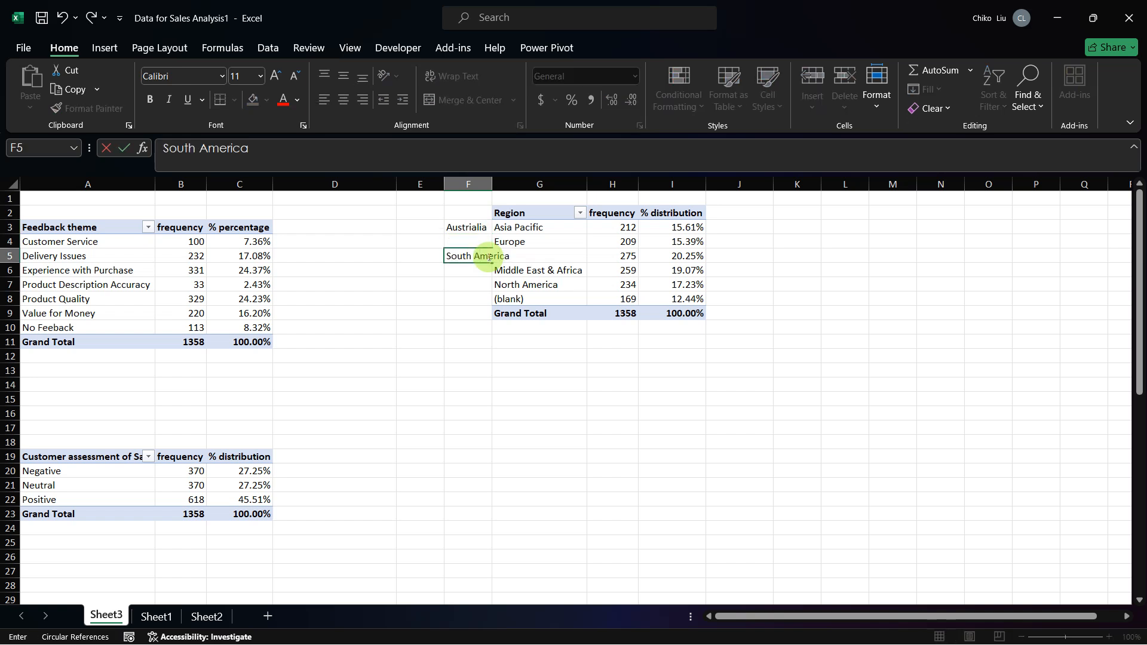
key(Return)
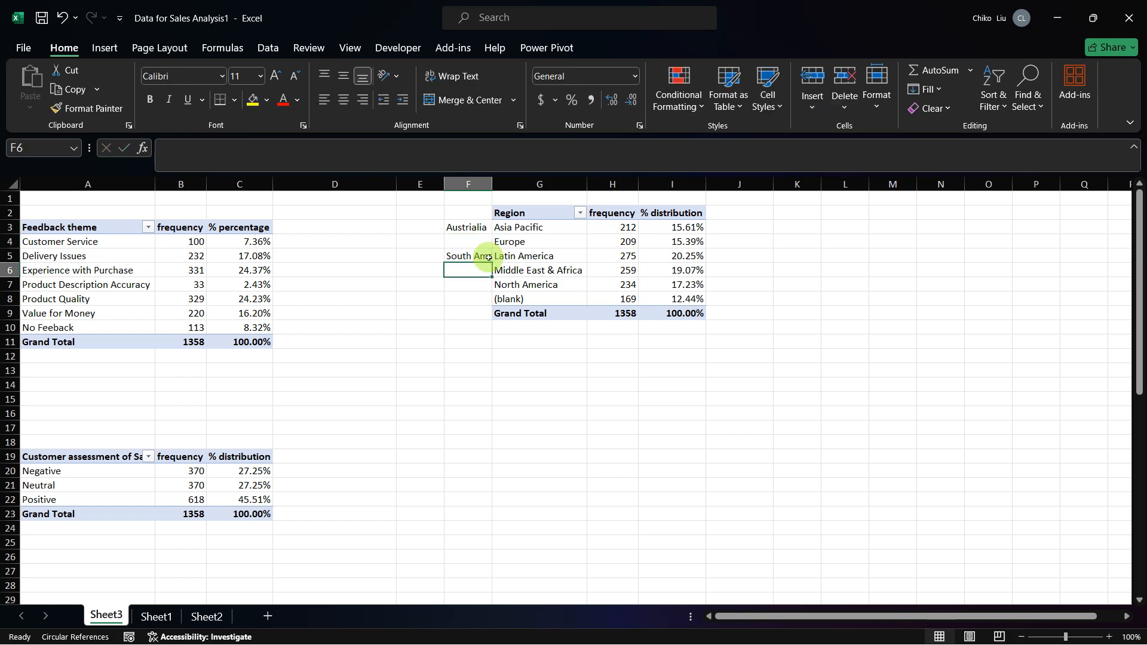
double_click(493, 184)
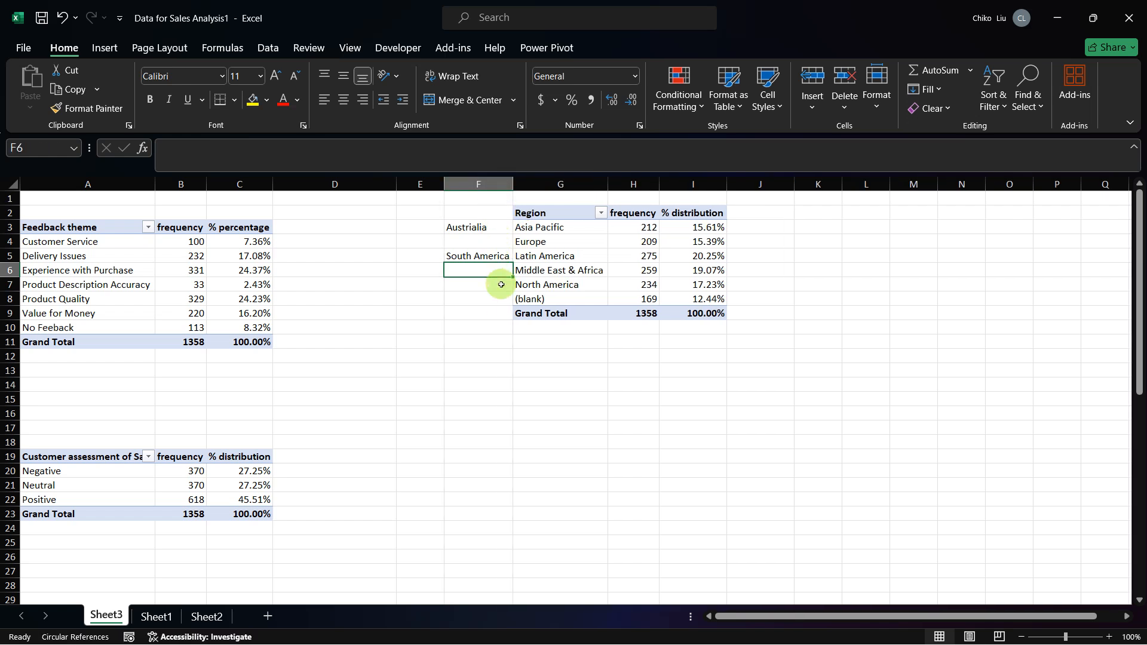
Step: Complete the region labels in column F with "Africa" in F6, "North America" in F7 and "Europe" in F4
text(Africa)
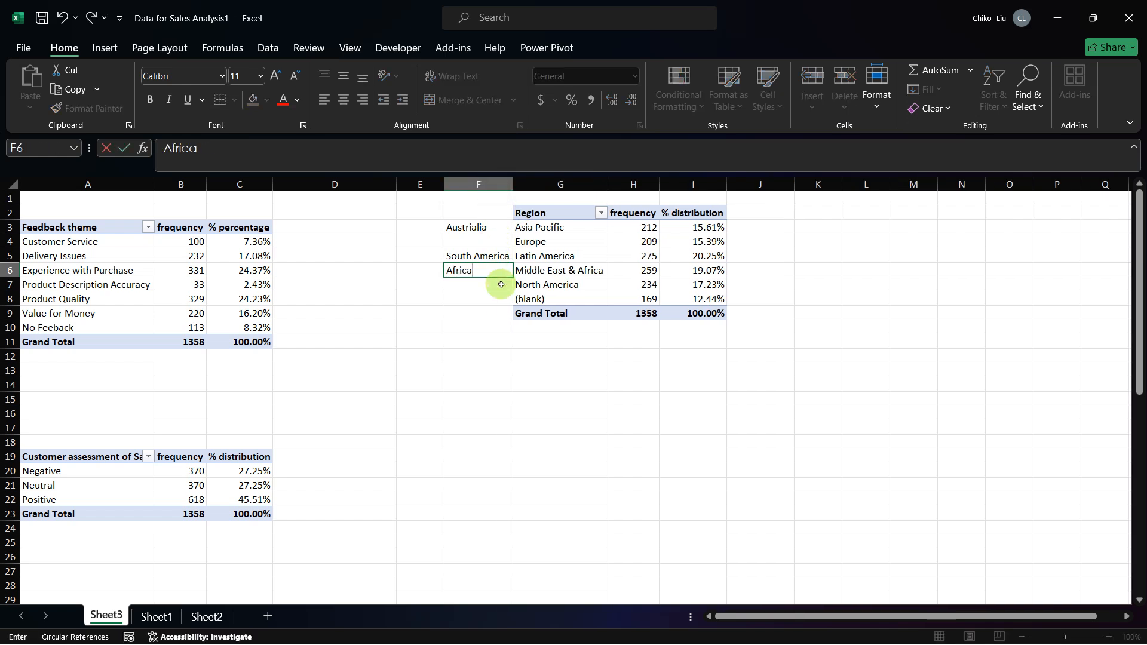
key(Return)
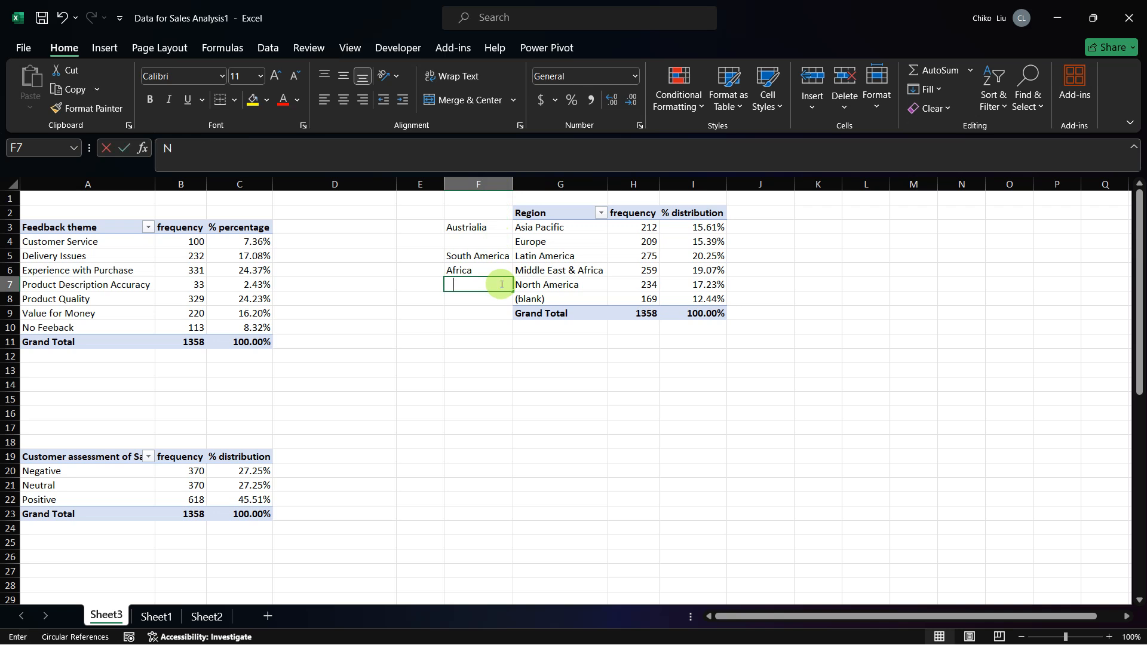
text(North)
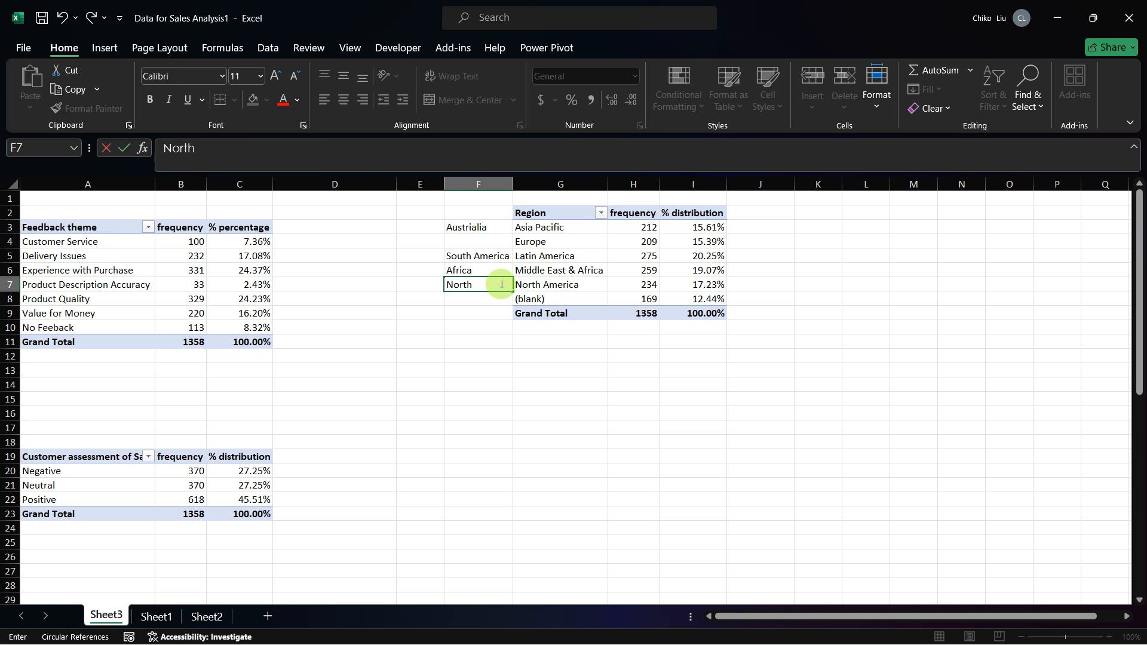
text( America)
key(Up)
key(Up)
key(Up)
key(Up)
key(Down)
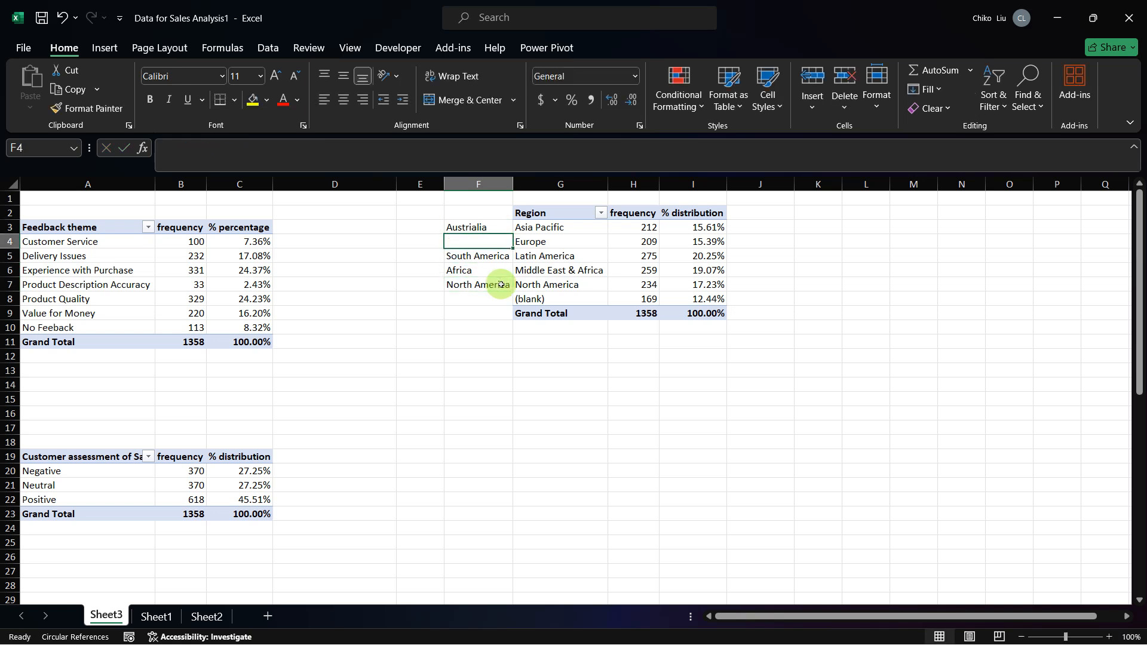
text(Europe)
key(Return)
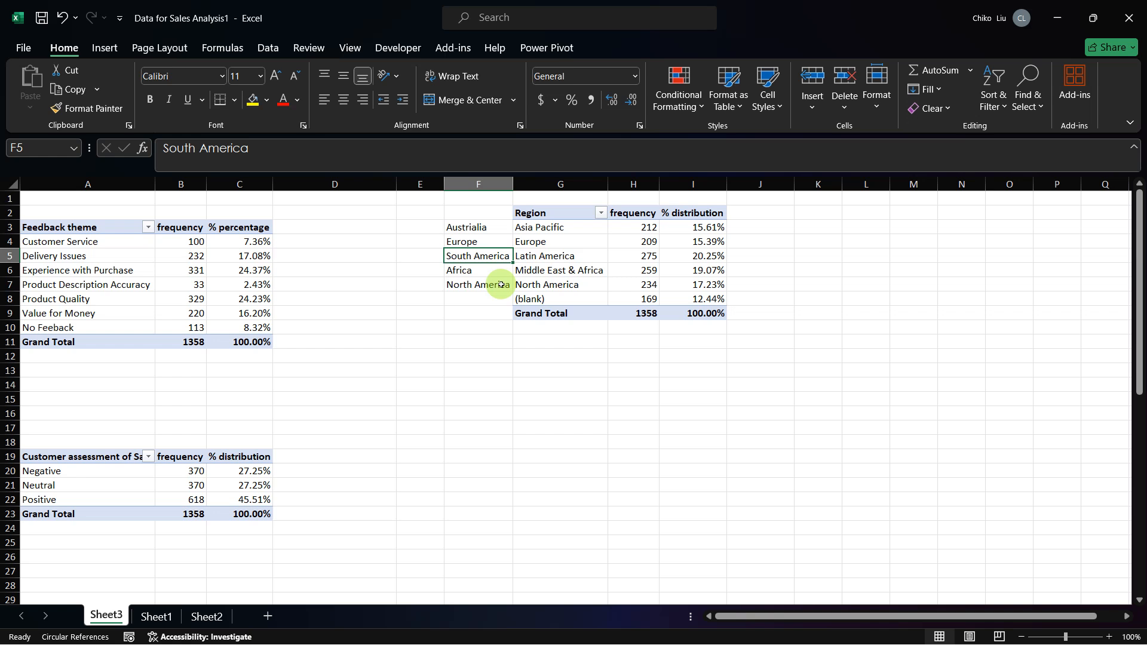
Step: Filter the (blank) entry out of the Region pivot table and select its grand total frequency
click(600, 213)
click(467, 461)
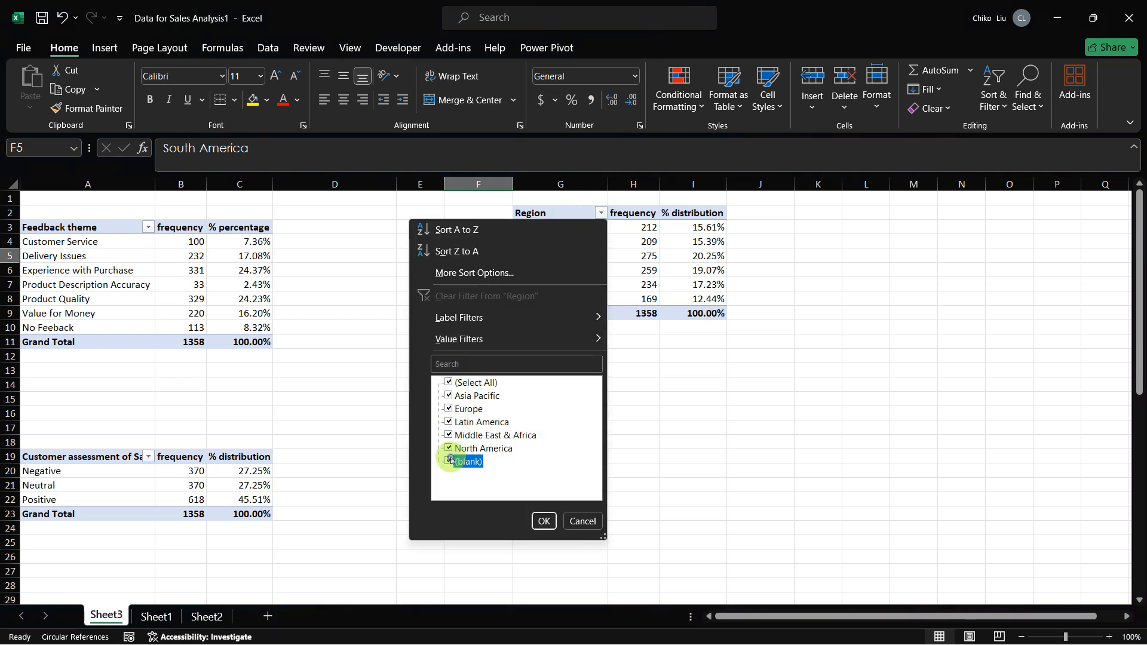
click(543, 521)
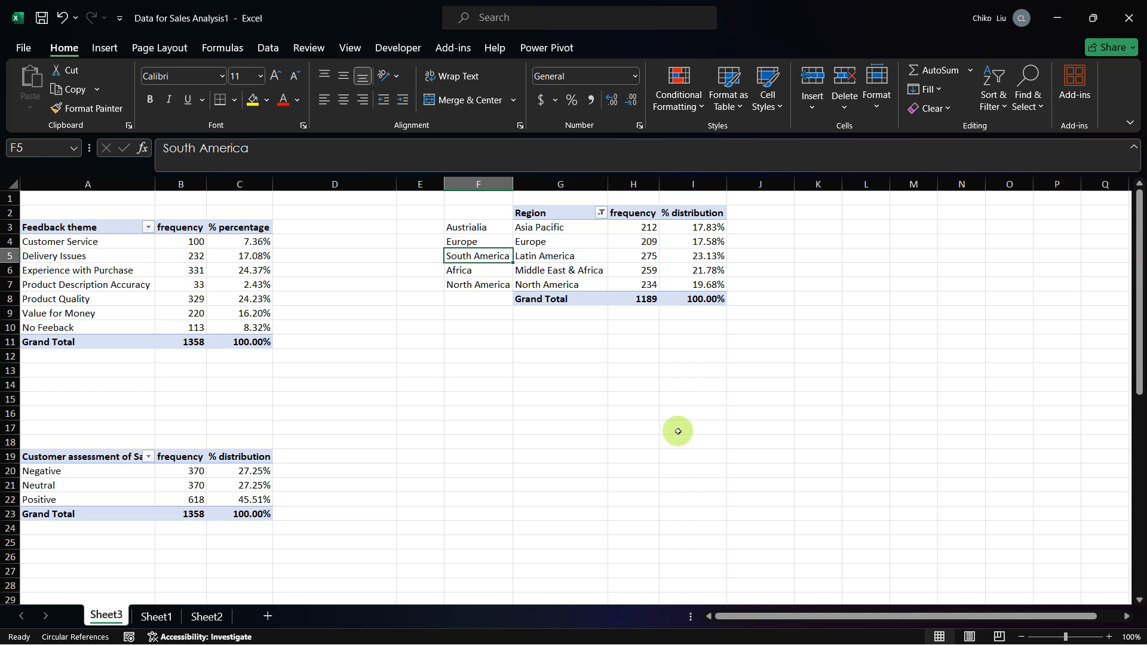
click(651, 300)
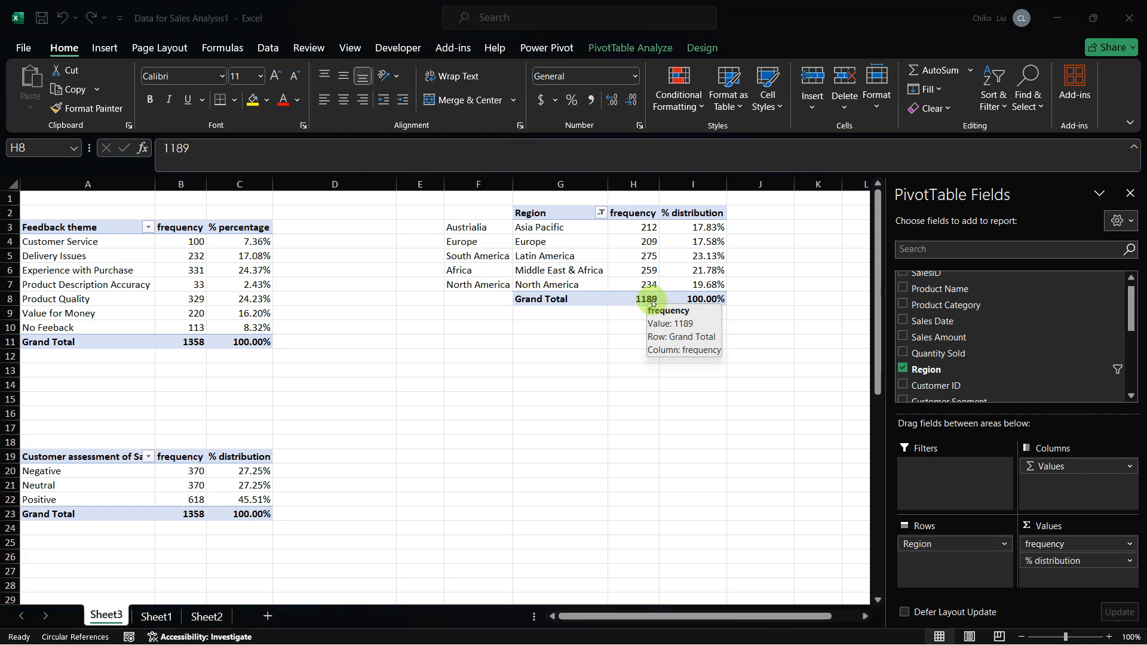
Step: Review Table 4: Analysis of Sales Amount by Region in the capstone project PDF and return to the Data for Sales Analysis1 workbook
key(alt+Tab)
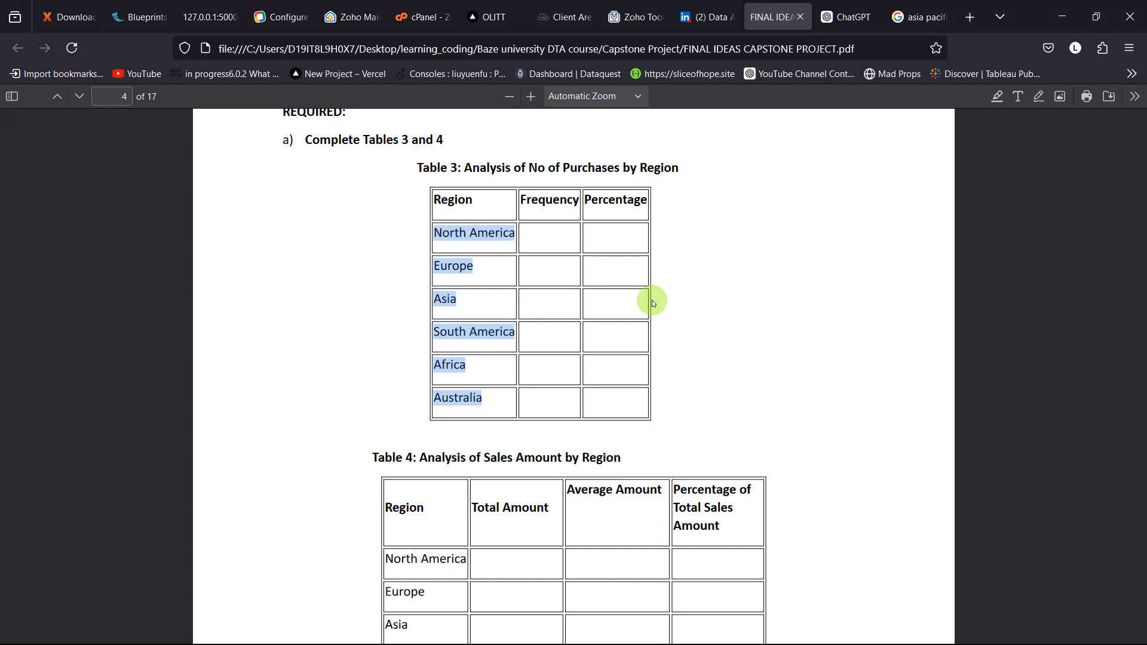
scroll(829, 446, down, 3)
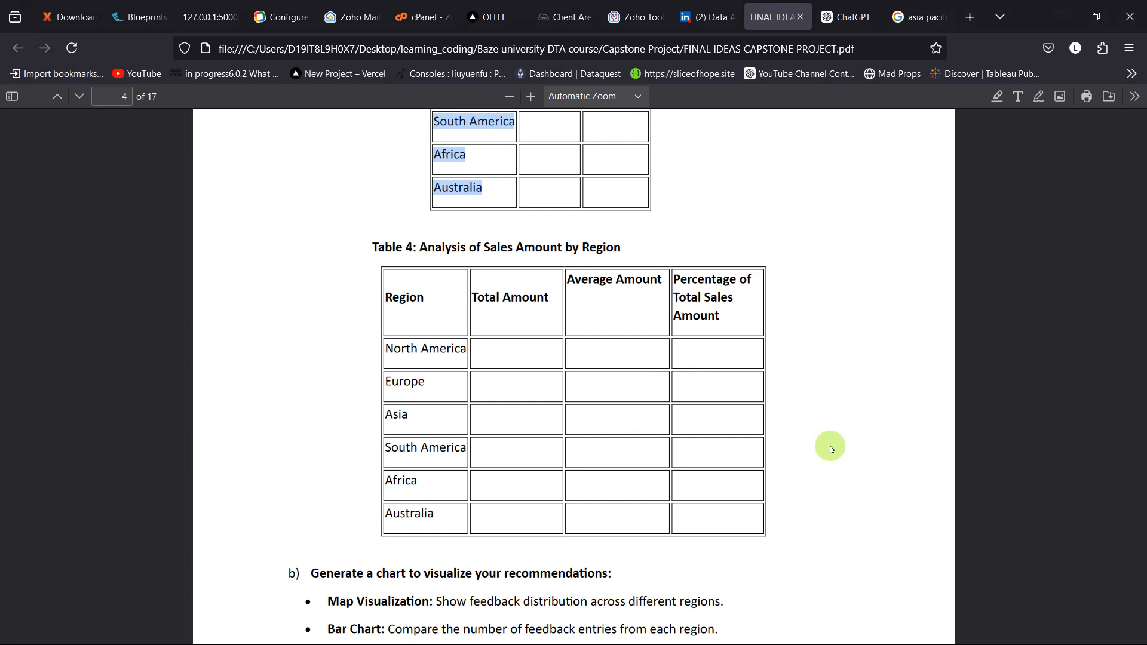
key(alt+Tab)
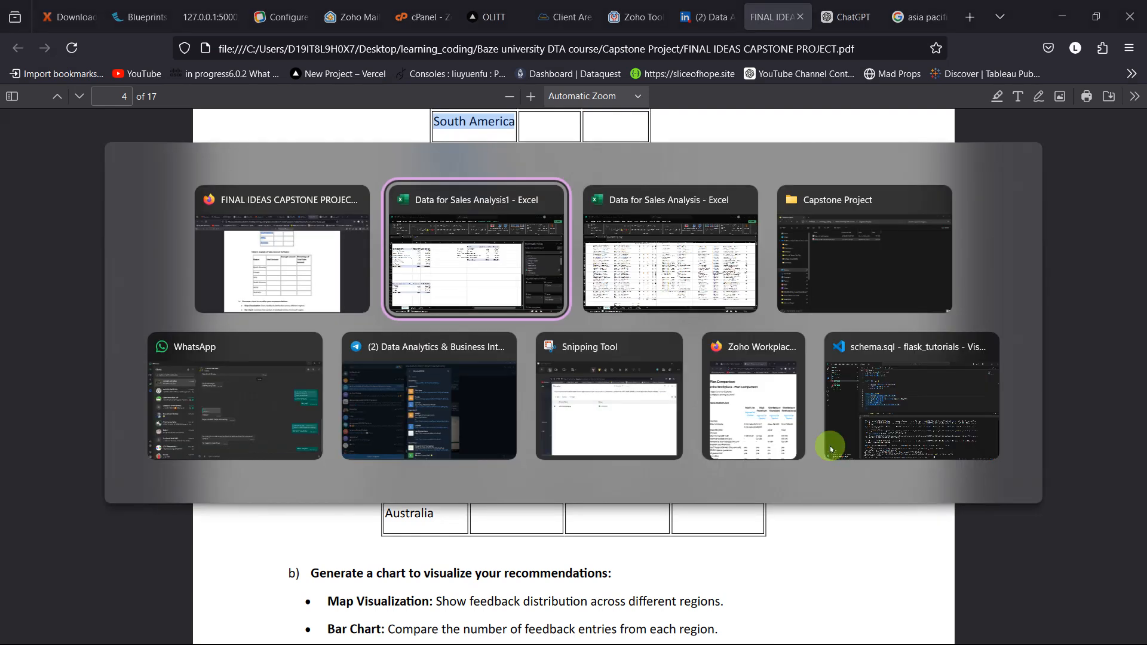
key(alt+Tab)
click(631, 438)
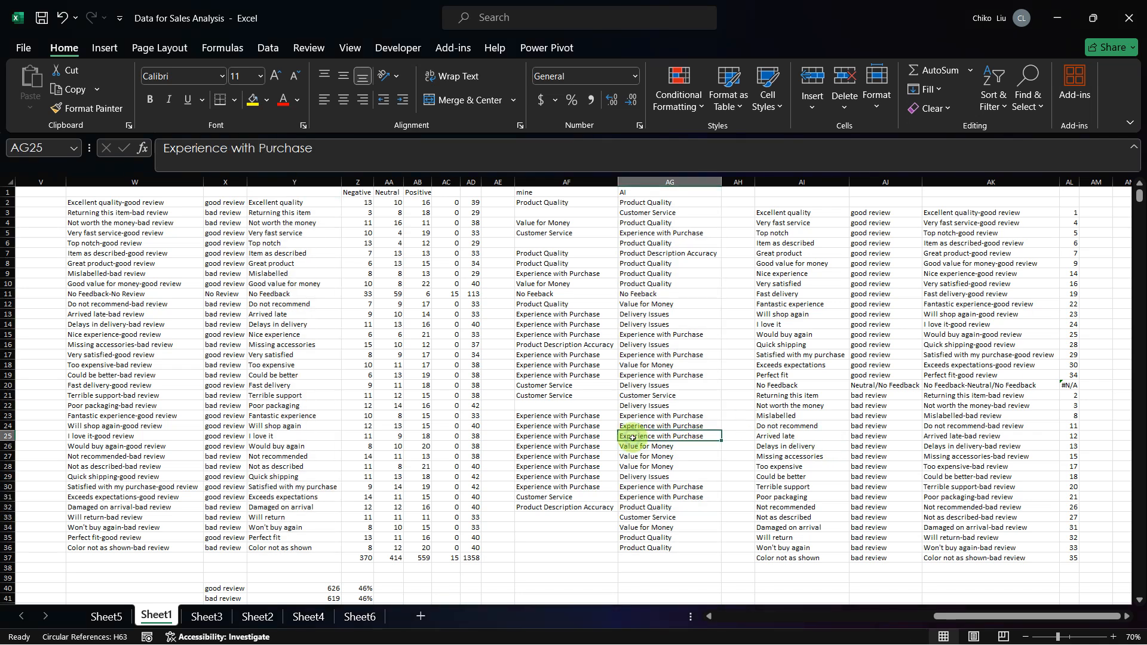
key(alt+Tab)
key(alt+Tab)
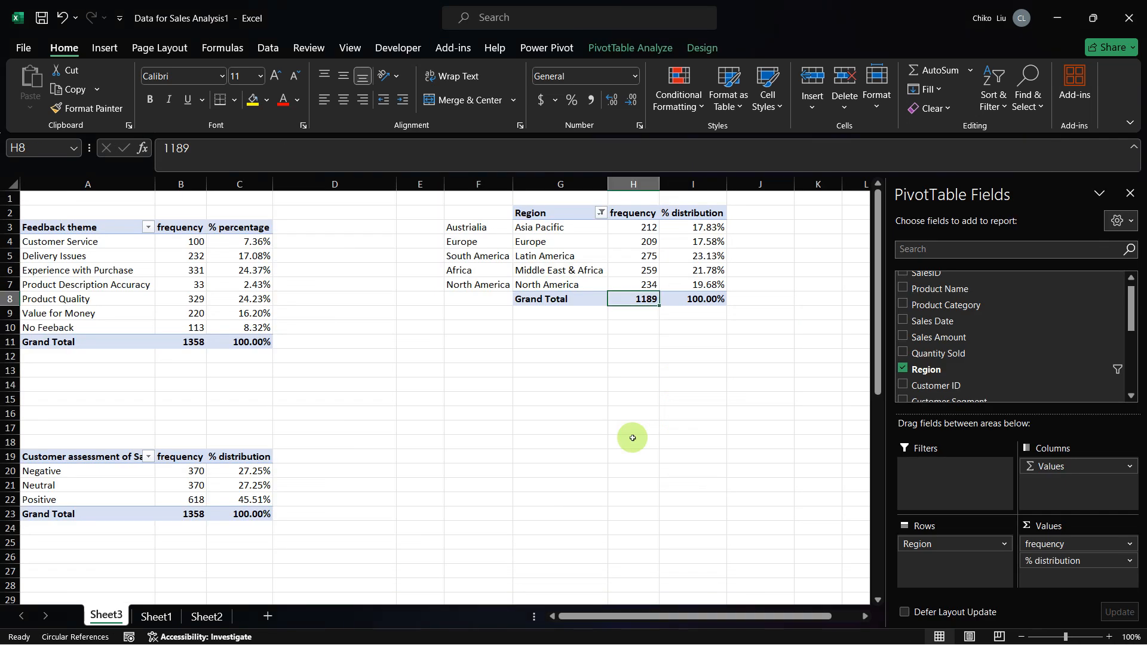
Step: Go to the header row of Sheet1 and fit the Sales Amount and Quantity Sold columns to their text
key(ctrl+Page_Down)
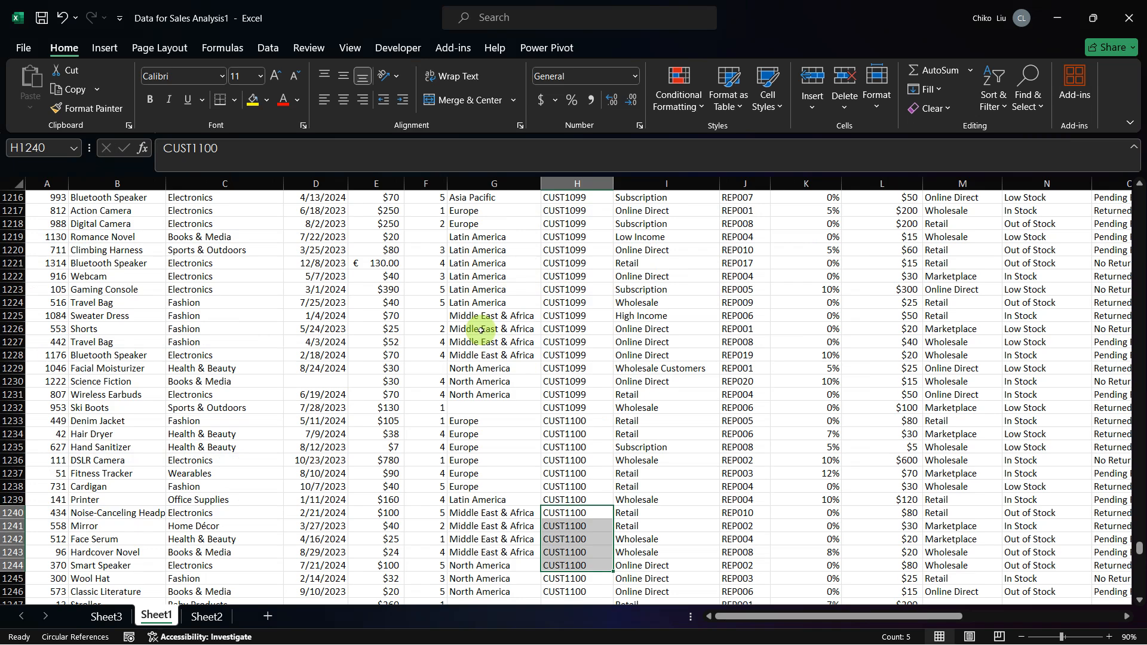
scroll(477, 329, up, 11)
click(374, 251)
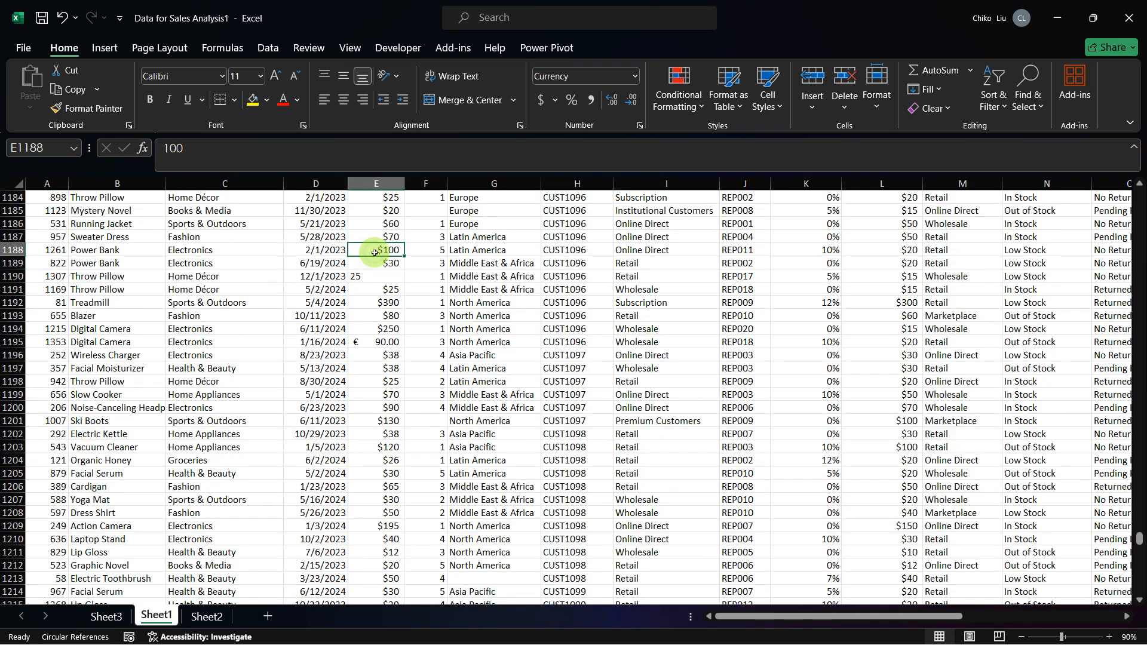
key(ctrl+Up)
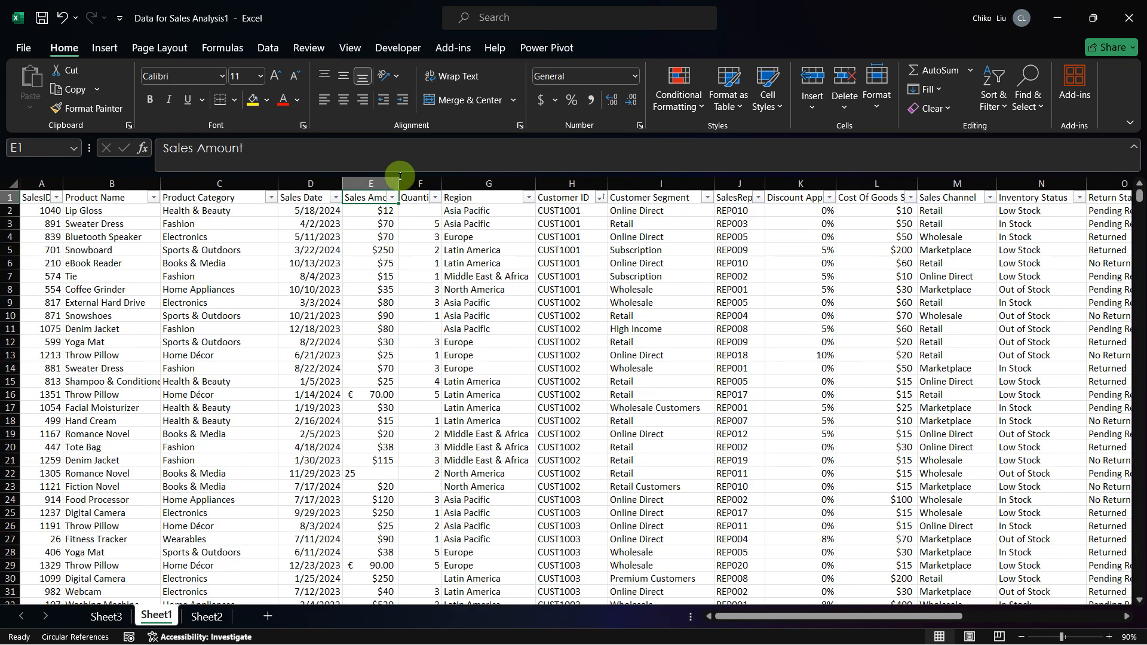
double_click(399, 183)
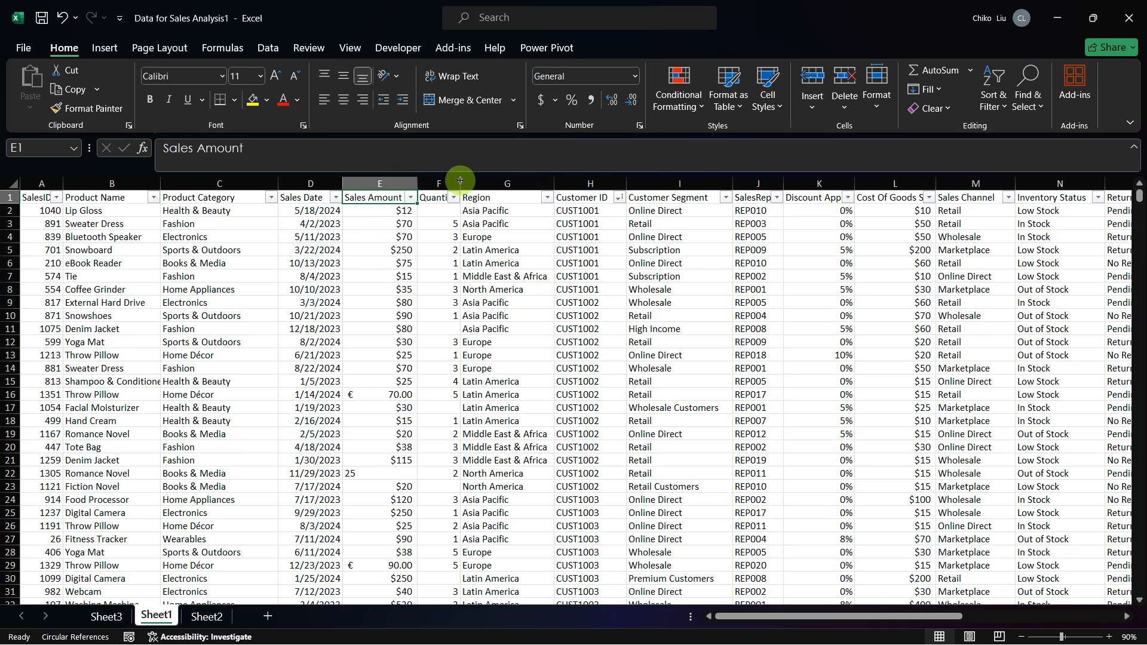
double_click(458, 184)
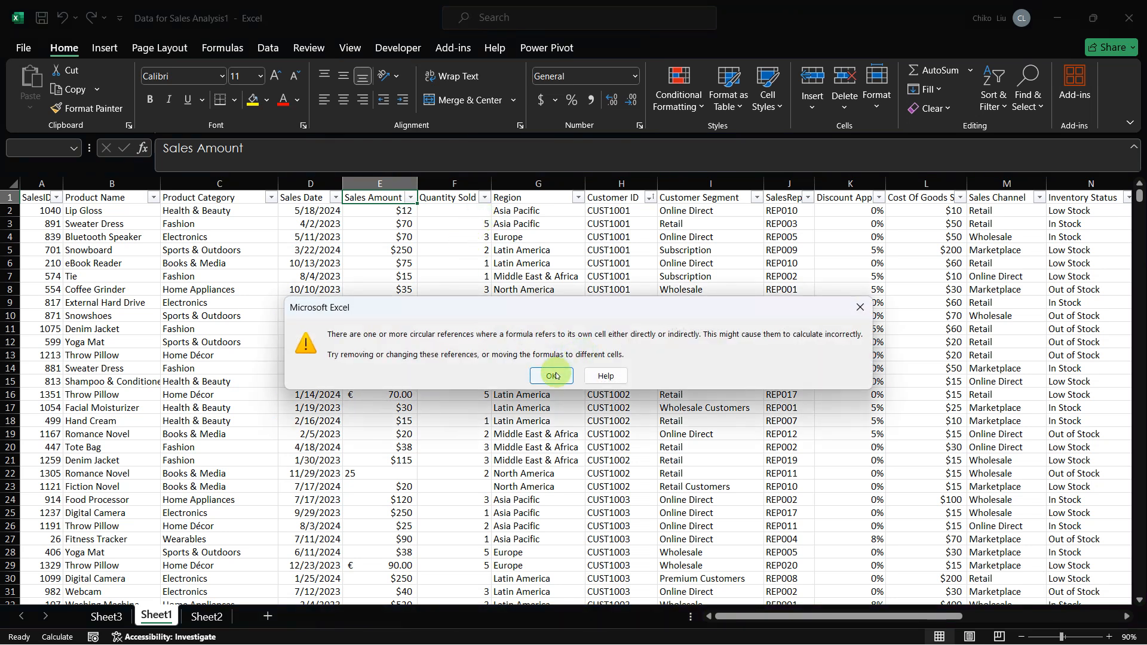
click(553, 375)
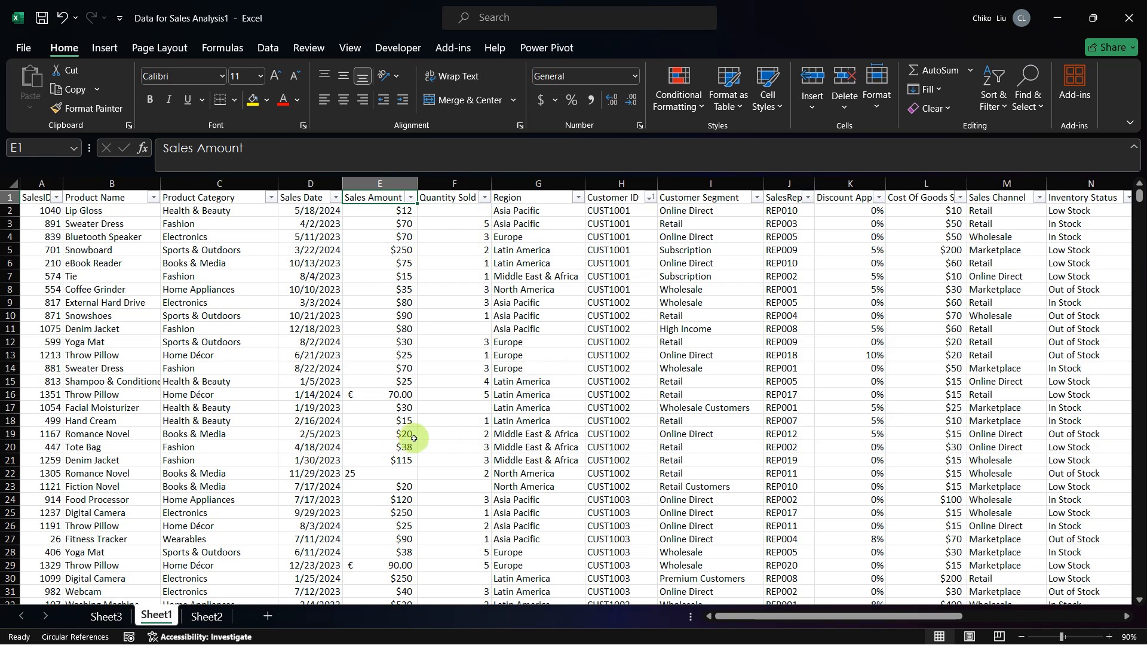
Step: Examine the euro-formatted sales amount in row 16 against the other values in that row, including Cost Of Goods Sold
click(392, 396)
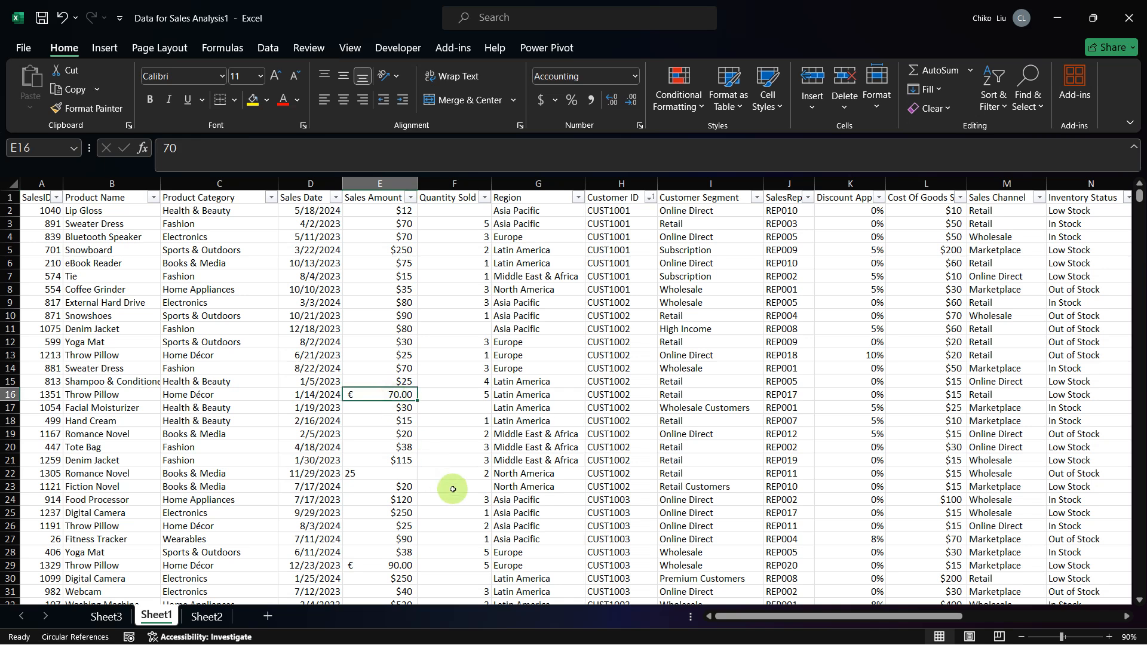
key(Right)
key(Right)
key(Right)
key(Right)
key(Right)
key(Right)
key(Right)
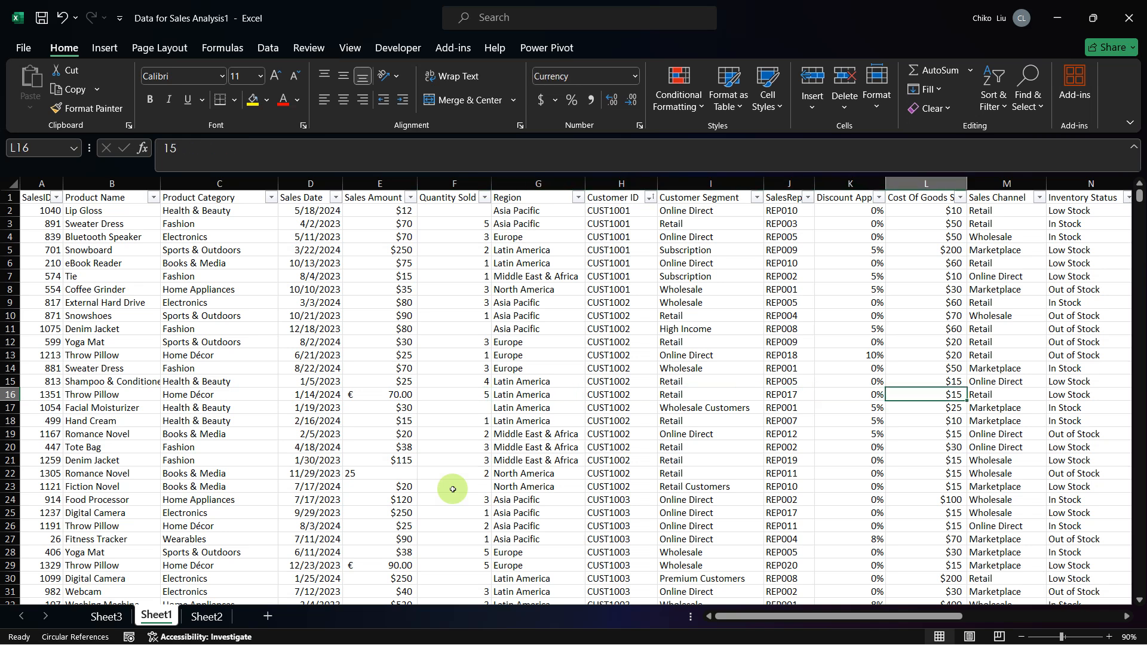
key(Left)
key(Left)
key(Left)
key(Left)
key(Left)
key(Left)
key(Left)
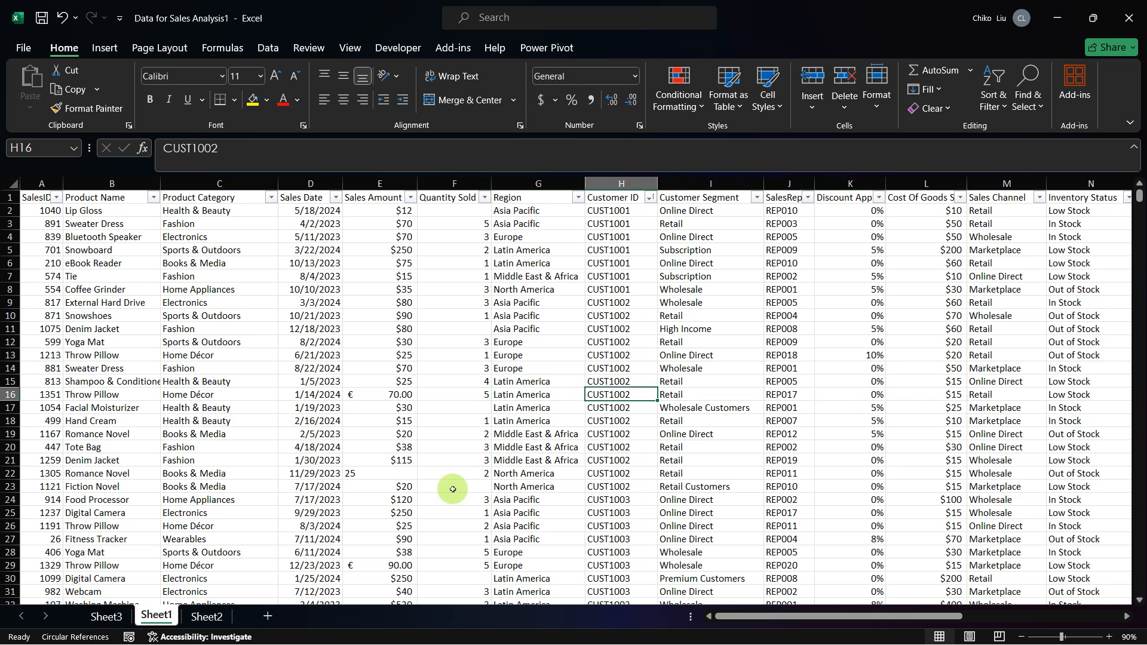
key(Left)
key(Right)
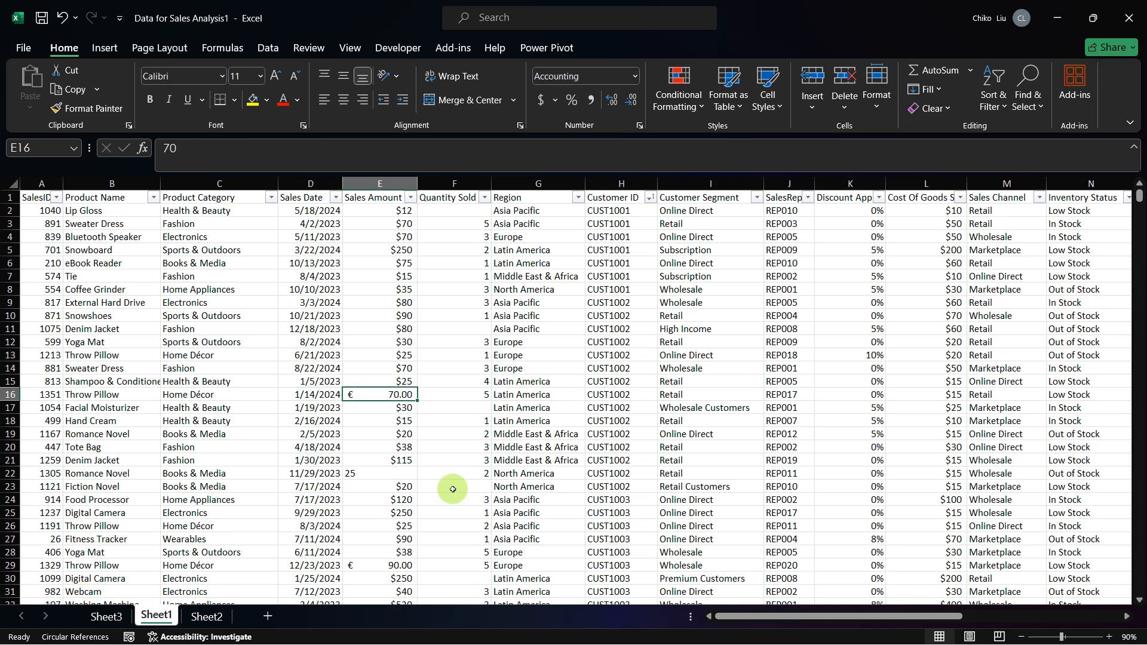
Step: Examine the percentage-formatted sales amount in row 37 and compare it with that row's Cost Of Goods Sold
click(402, 465)
scroll(402, 465, down, 3)
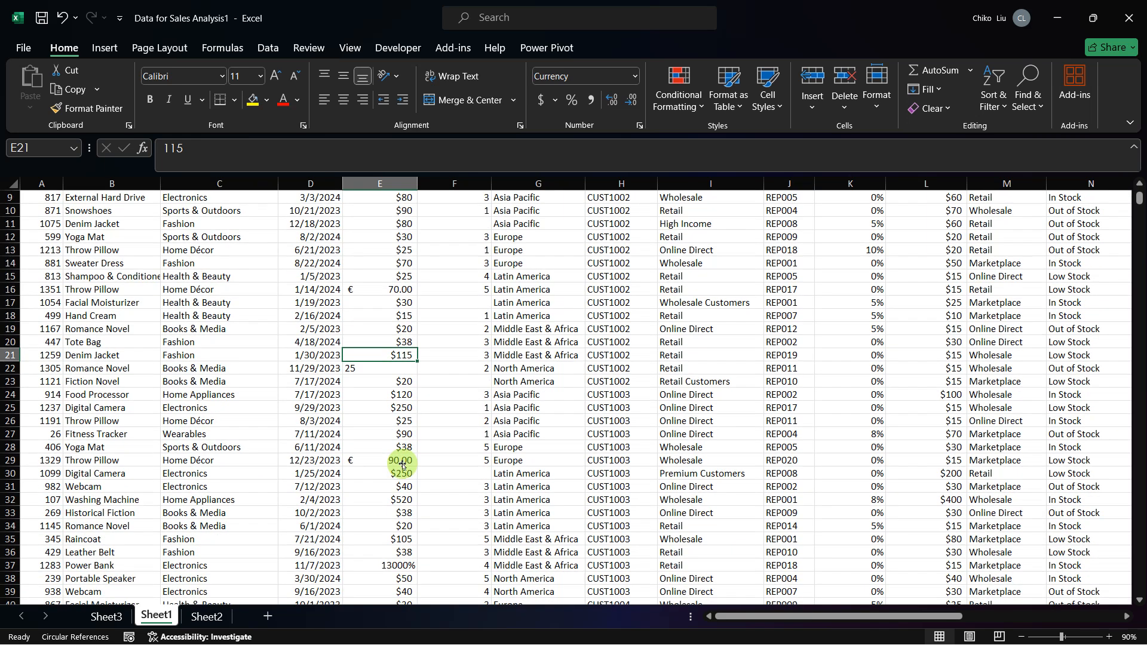
scroll(397, 461, down, 5)
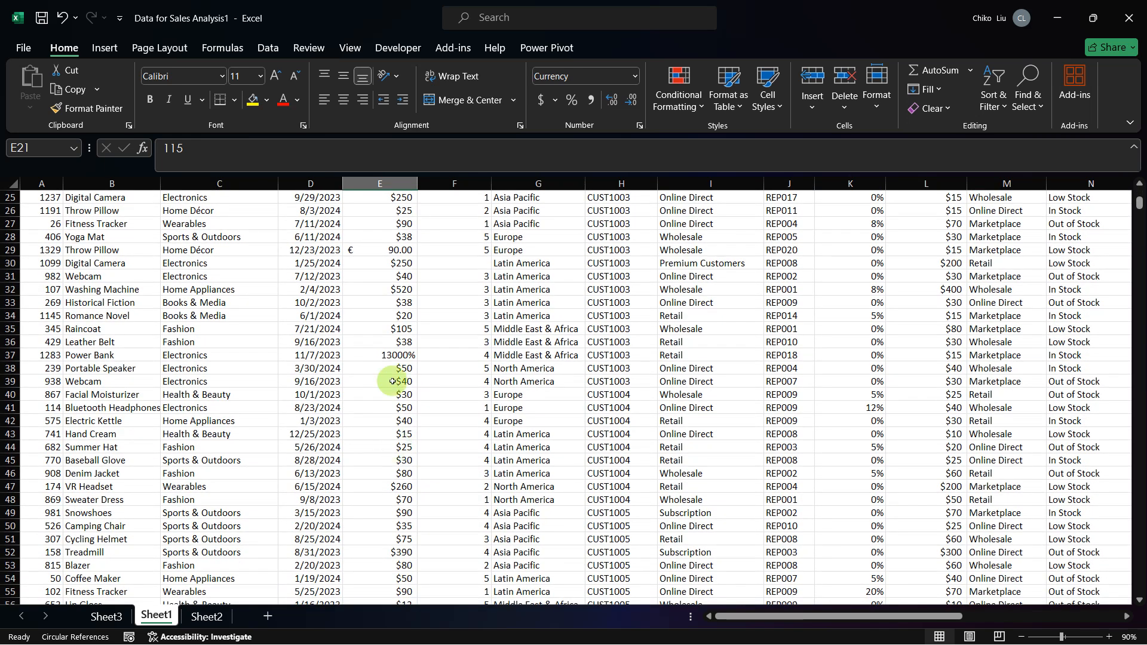
click(393, 356)
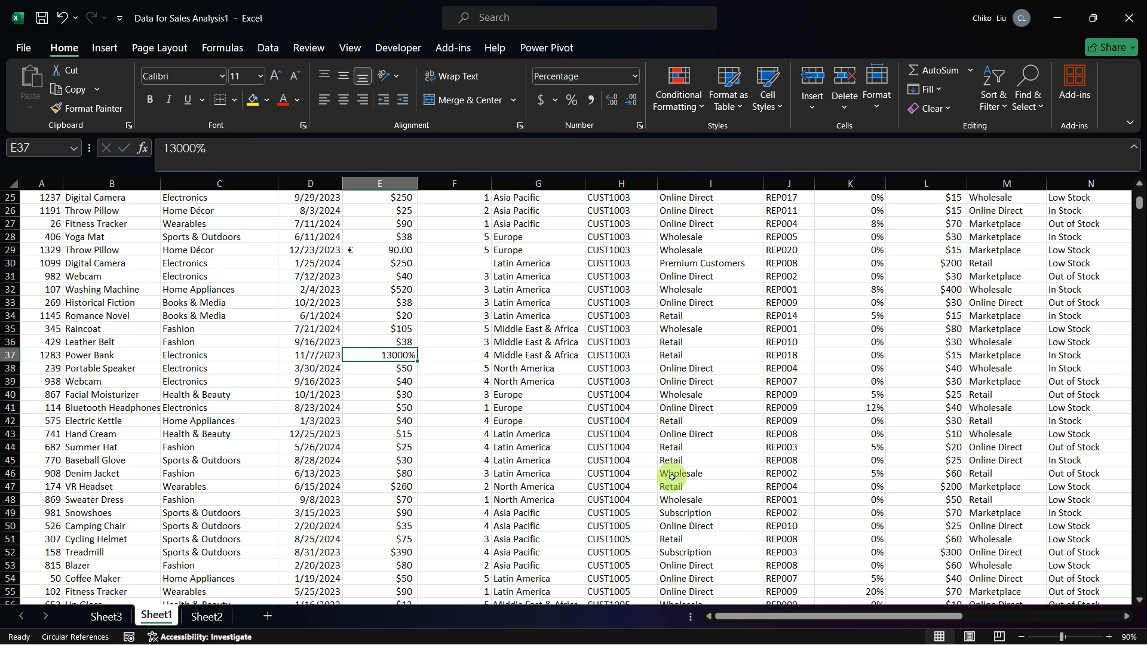
key(Right)
key(Right)
key(Right)
key(Right)
key(Right)
key(Right)
key(Right)
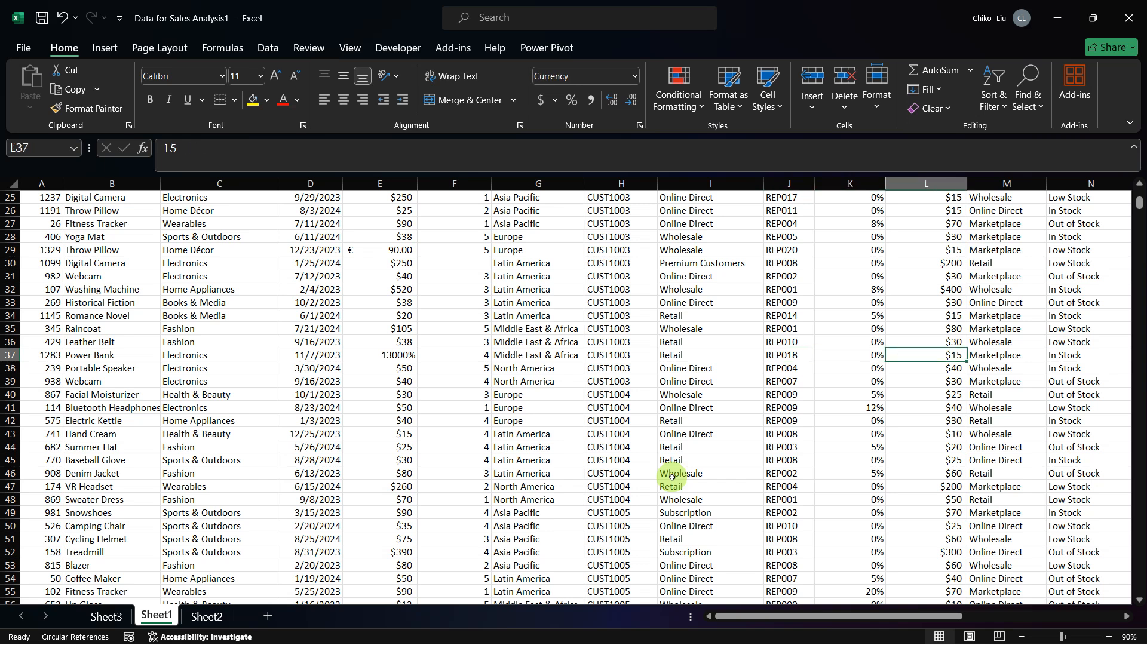
key(Left)
key(Left)
key(Left)
key(Left)
key(Left)
key(Left)
key(Left)
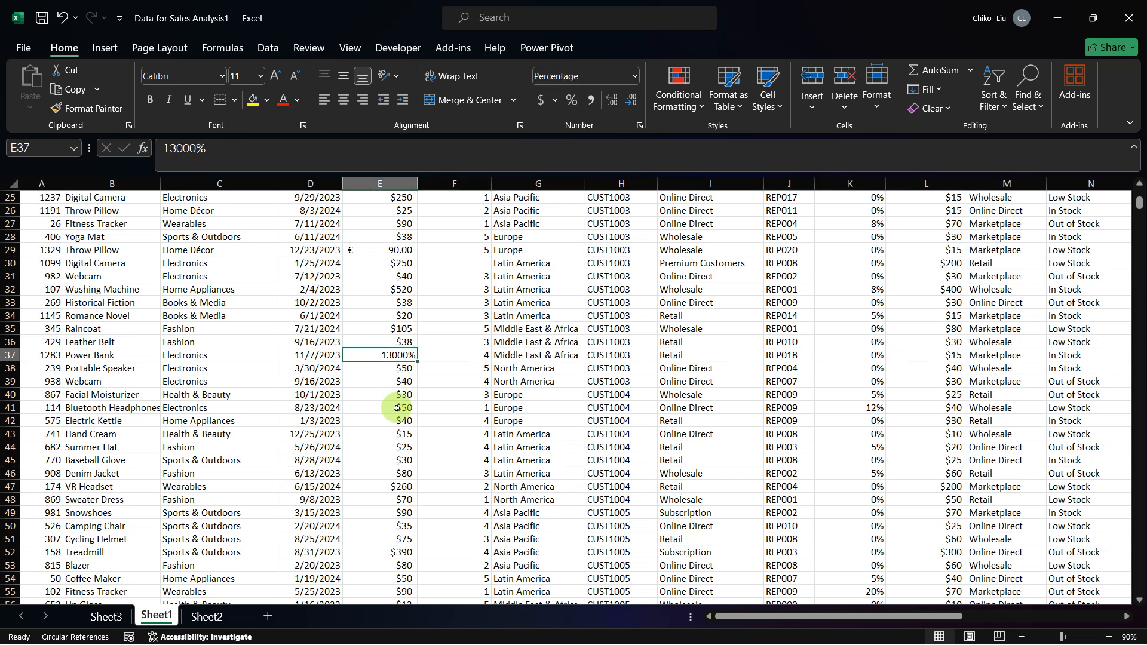
Step: Format the whole Sales Amount column E as Currency
scroll(397, 408, down, 2)
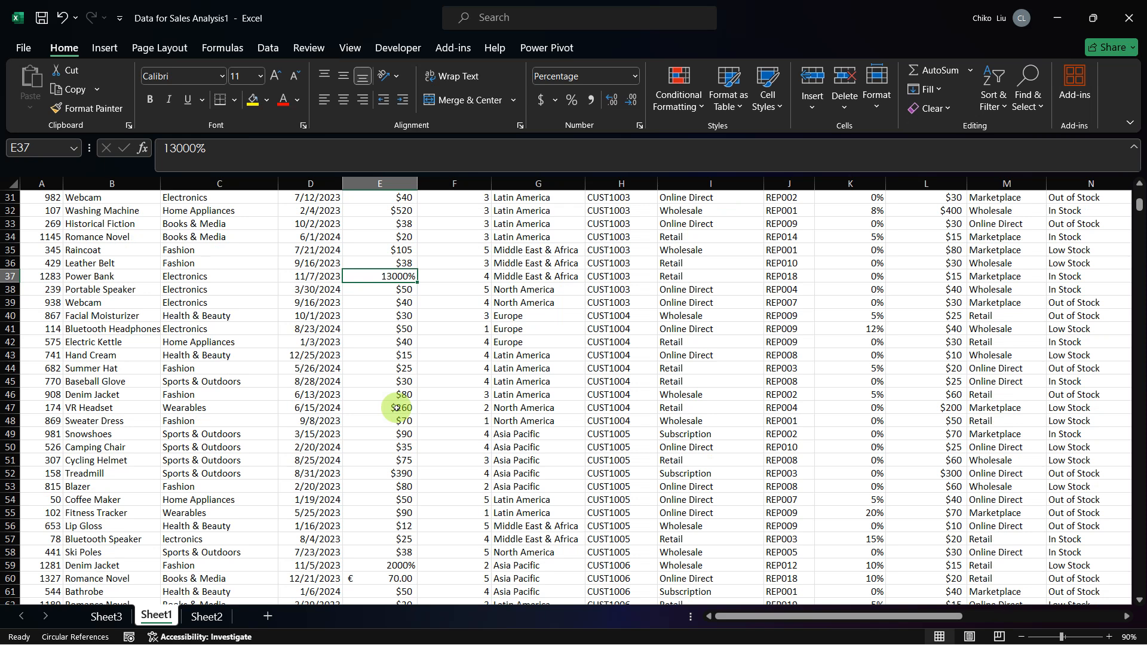
click(384, 181)
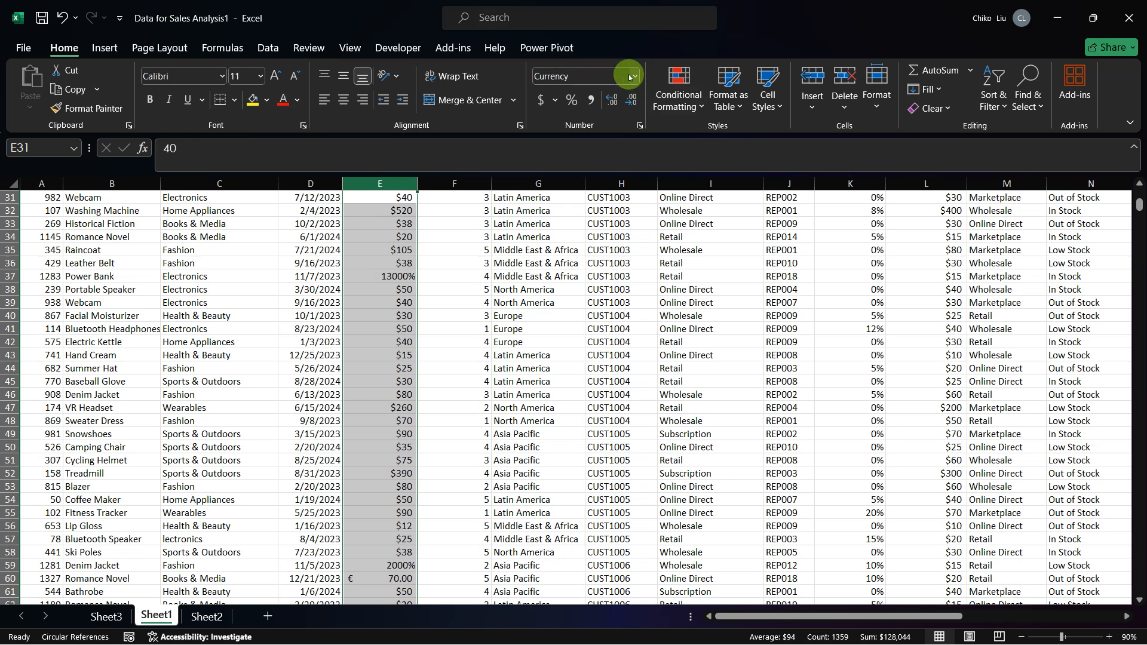
click(555, 100)
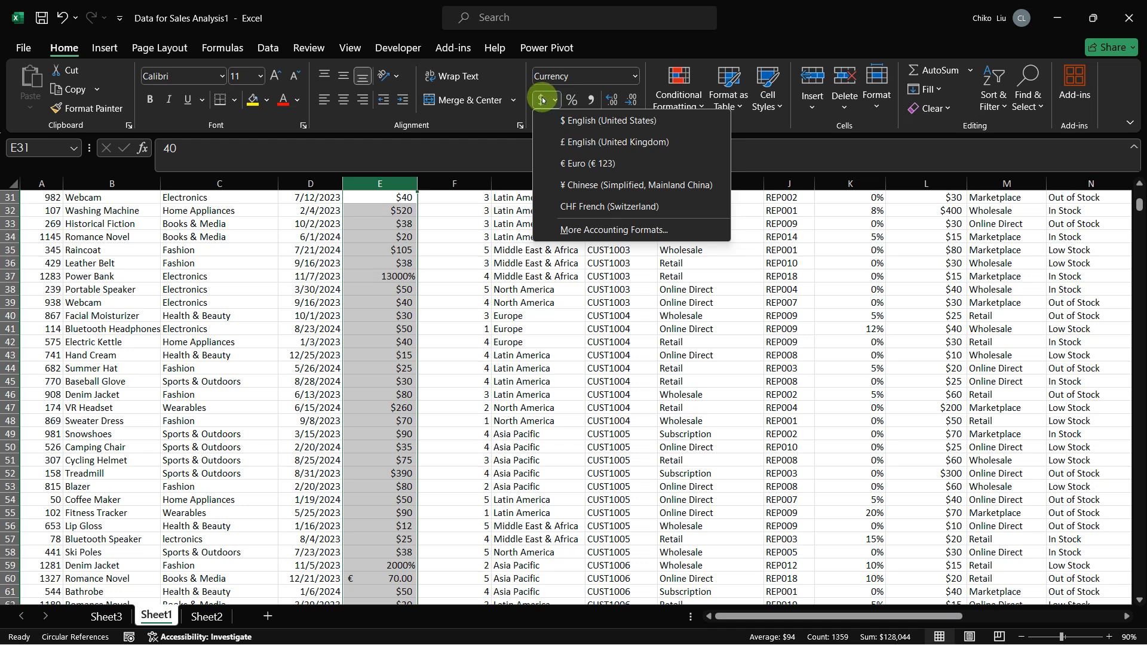
click(634, 76)
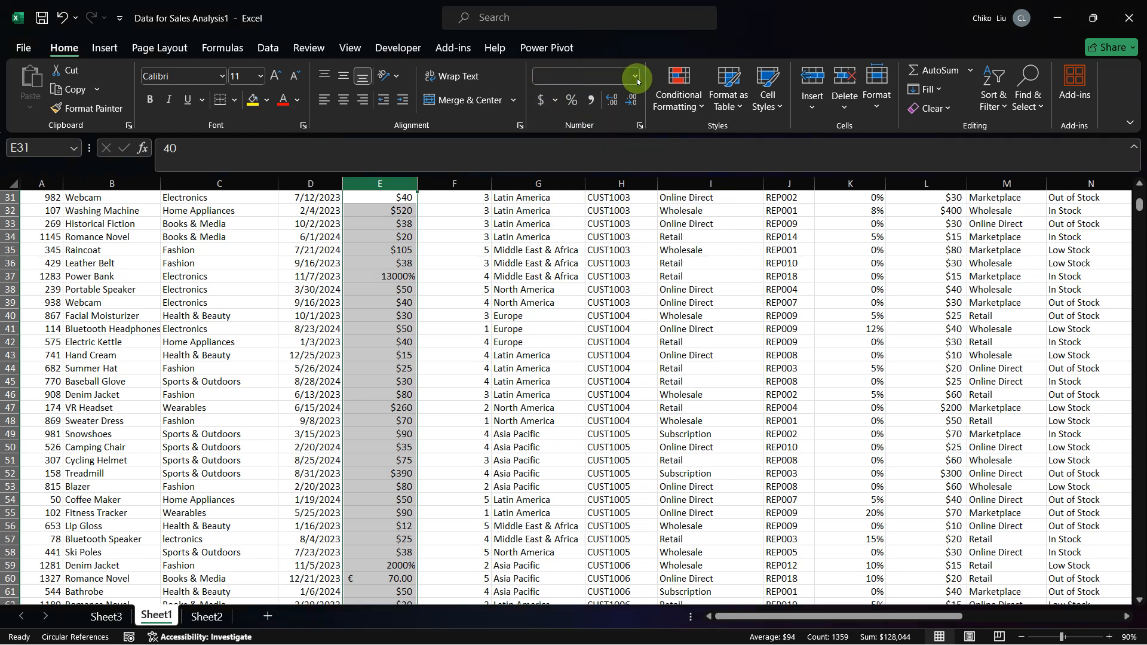
click(598, 174)
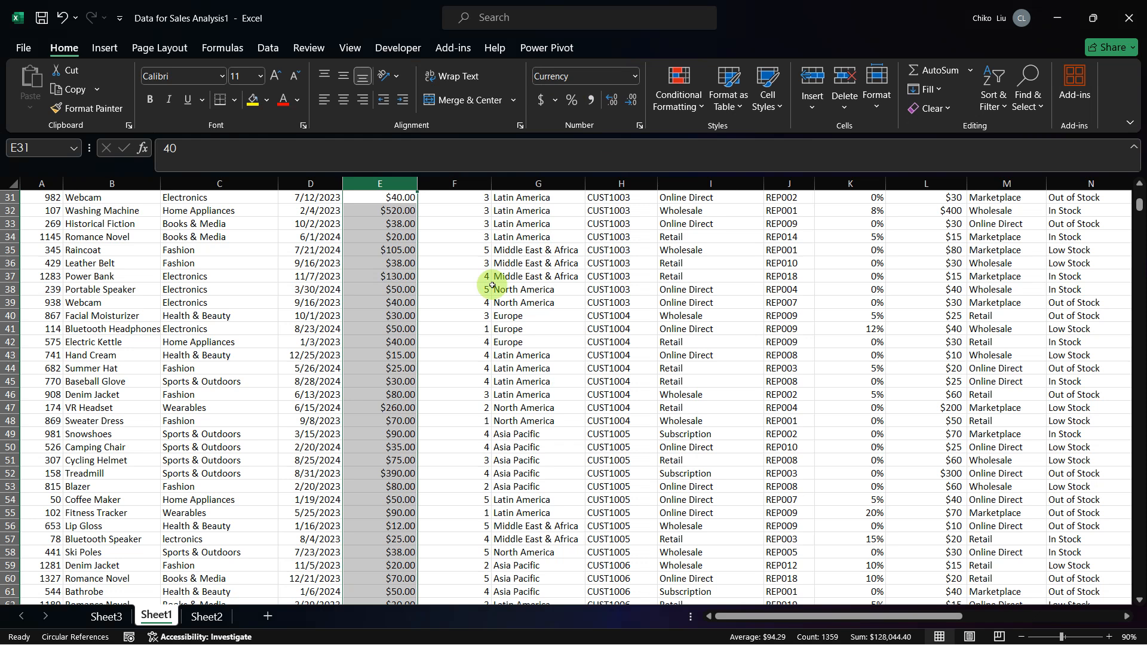
Step: Compare the VR Headset's sales amount in row 47 with its Cost Of Goods Sold
click(407, 405)
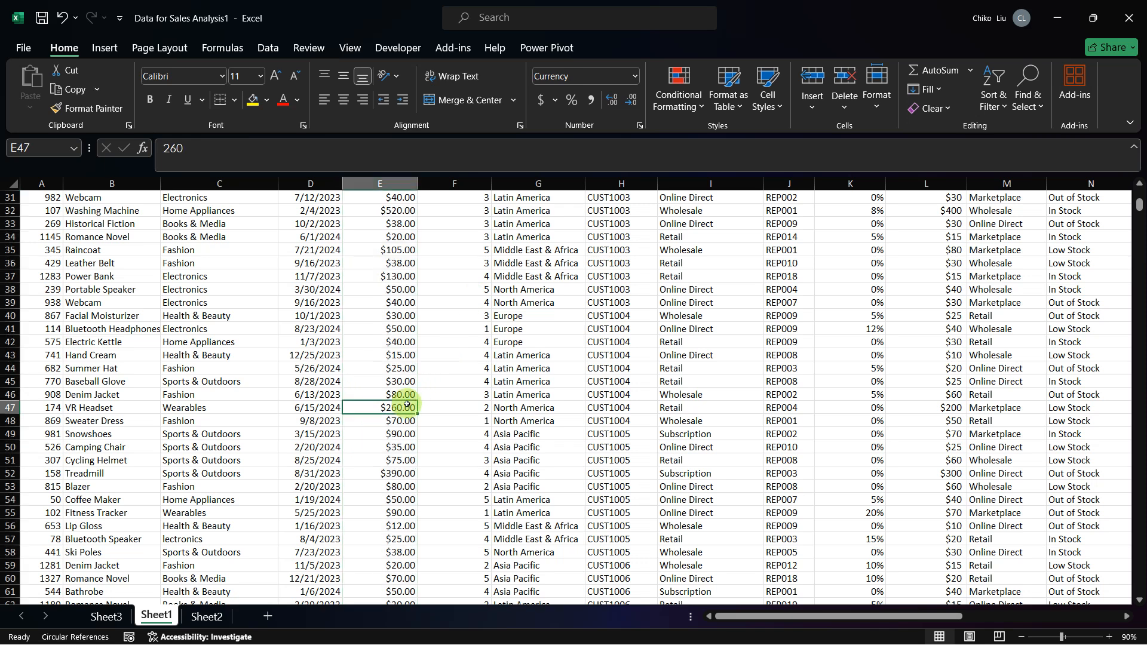
key(Right)
key(Right)
key(Right)
key(Right)
key(Right)
key(Right)
key(Right)
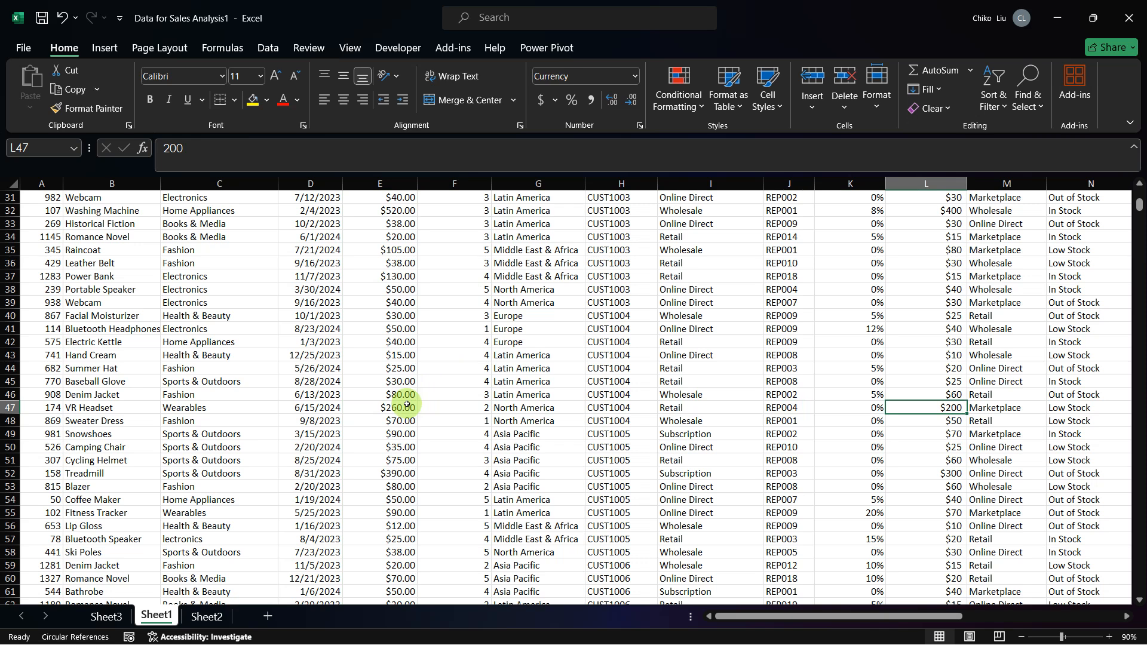
Step: Select the empty header cell S1 beside Feedback theme and turn off the filters on the data headers
scroll(406, 404, up, 10)
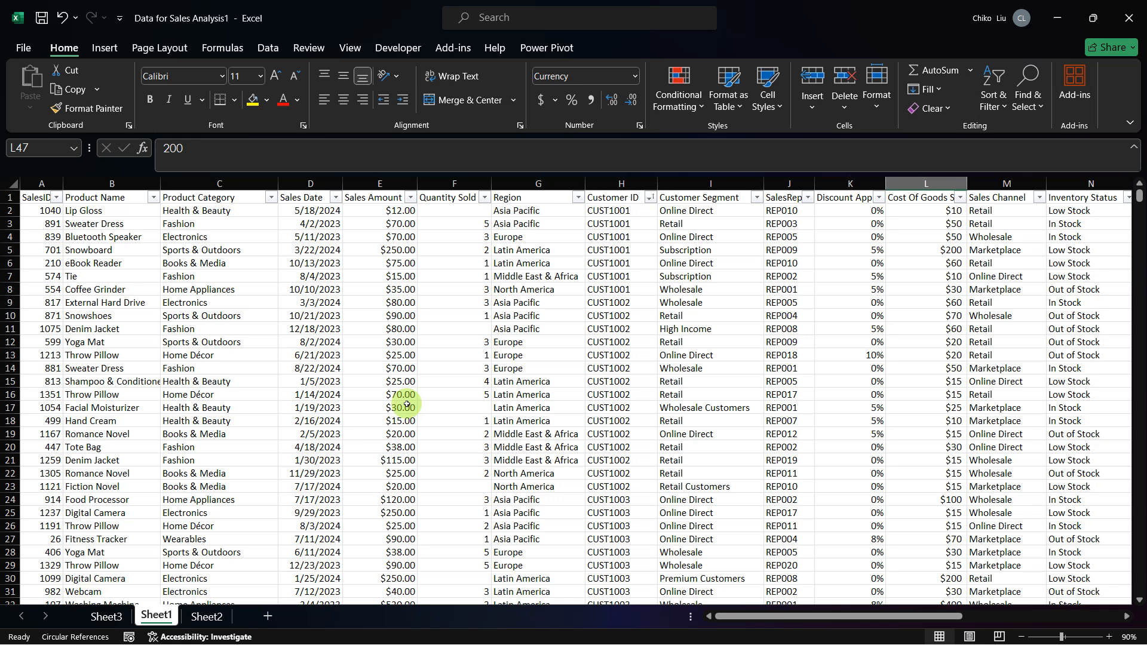
click(374, 197)
key(ctrl+Right)
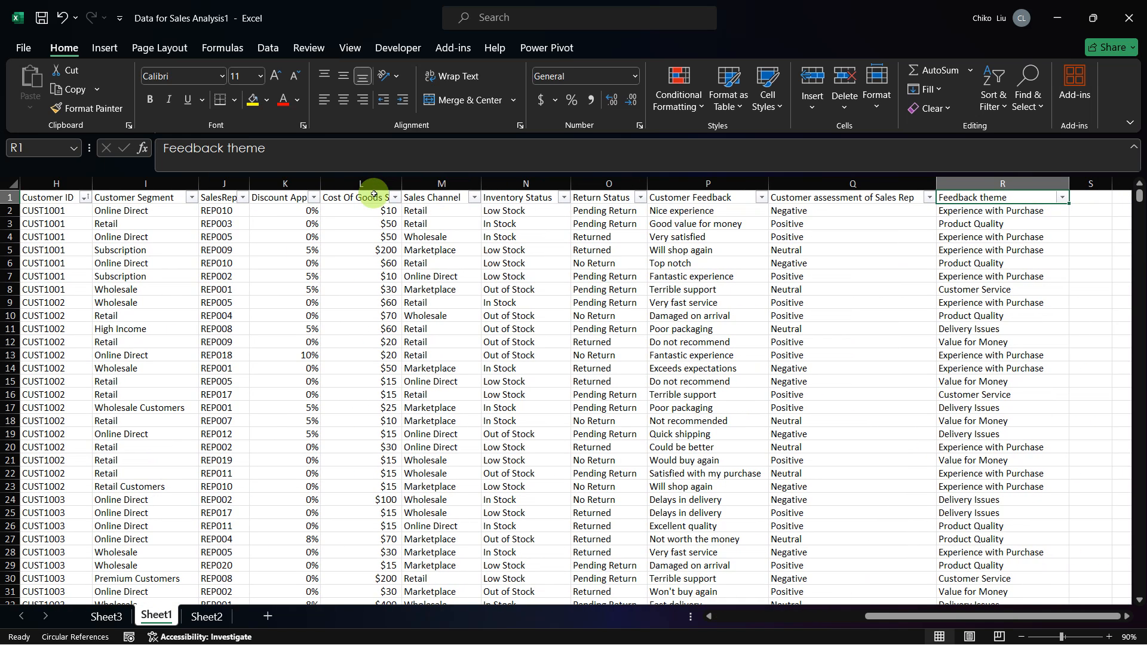
key(Right)
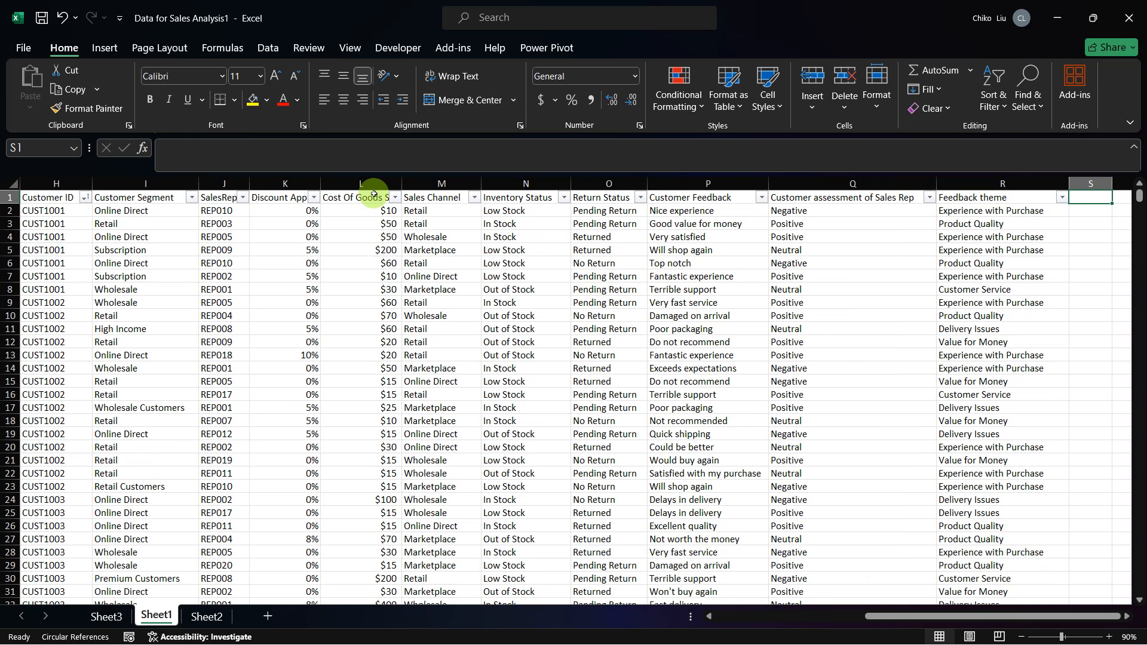
key(ctrl+shift+l)
Step: Enter the header "Total sold Amount" in S1 and fit column S's width to its text
text(Ttoal)
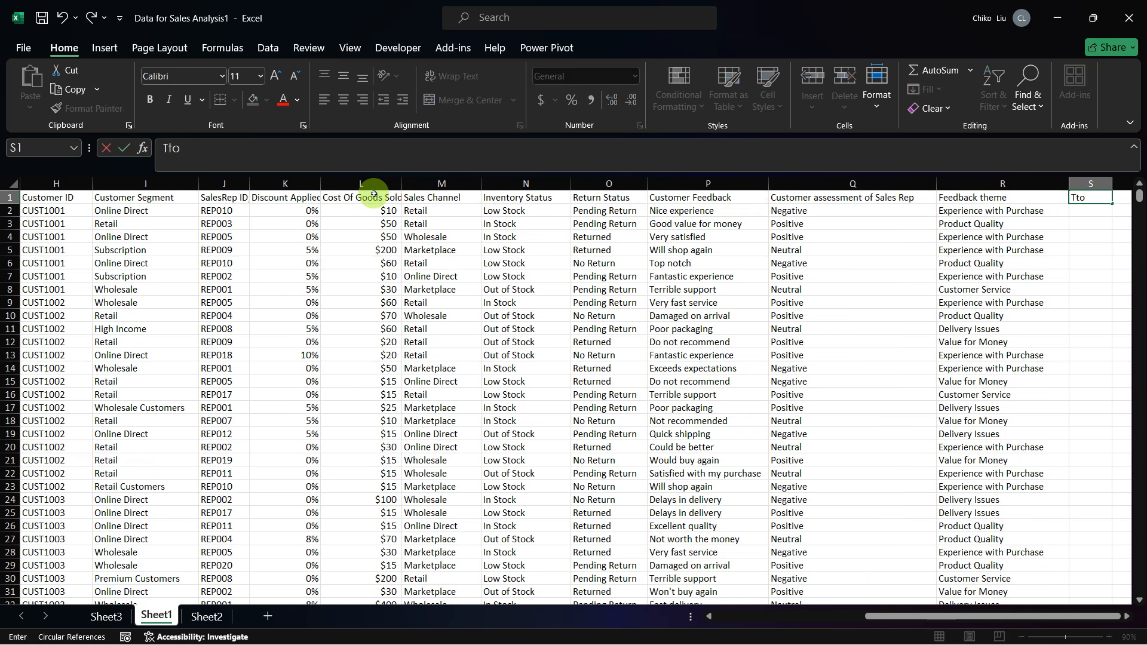
key(BackSpace)
key(BackSpace)
key(BackSpace)
key(BackSpace)
text(otal)
text( sale)
key(BackSpace)
key(BackSpace)
key(BackSpace)
text(old Amount)
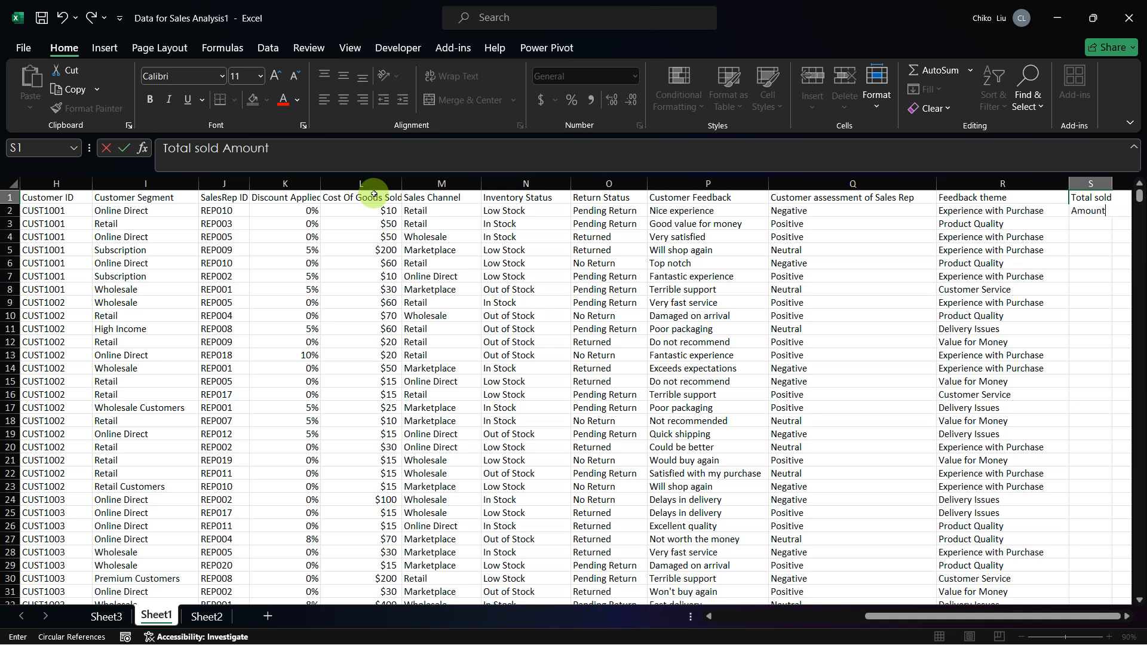
key(Return)
key(Up)
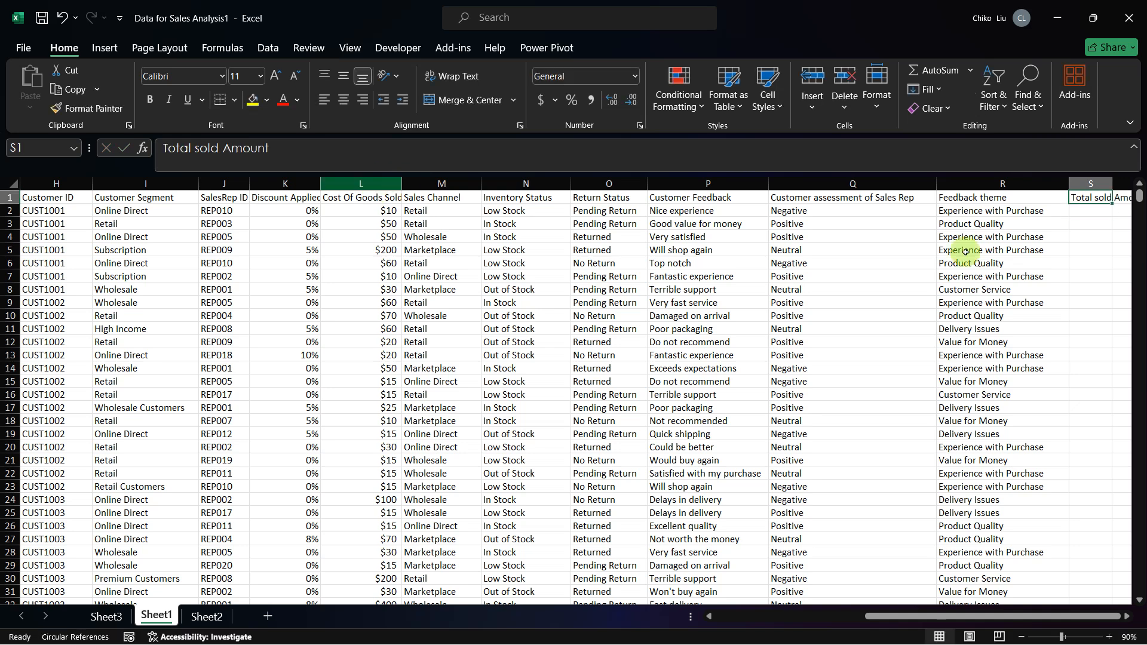
key(Right)
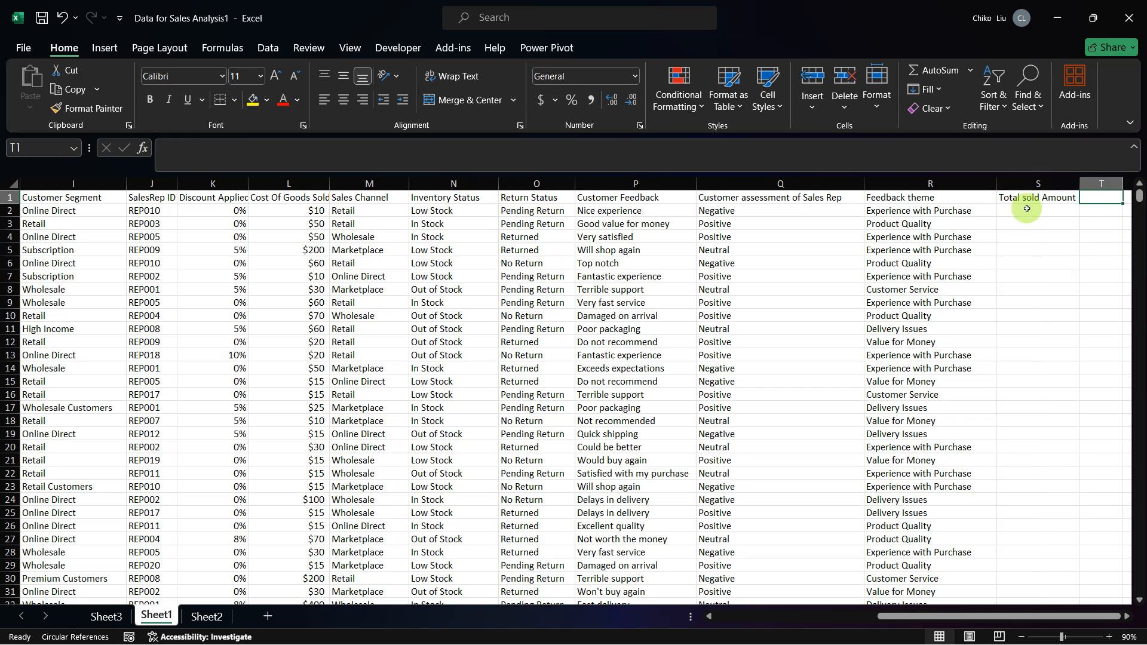
Step: Enter a formula in S2 that multiplies the Sales Amount by the Quantity Sold, =E2*F2
click(1026, 209)
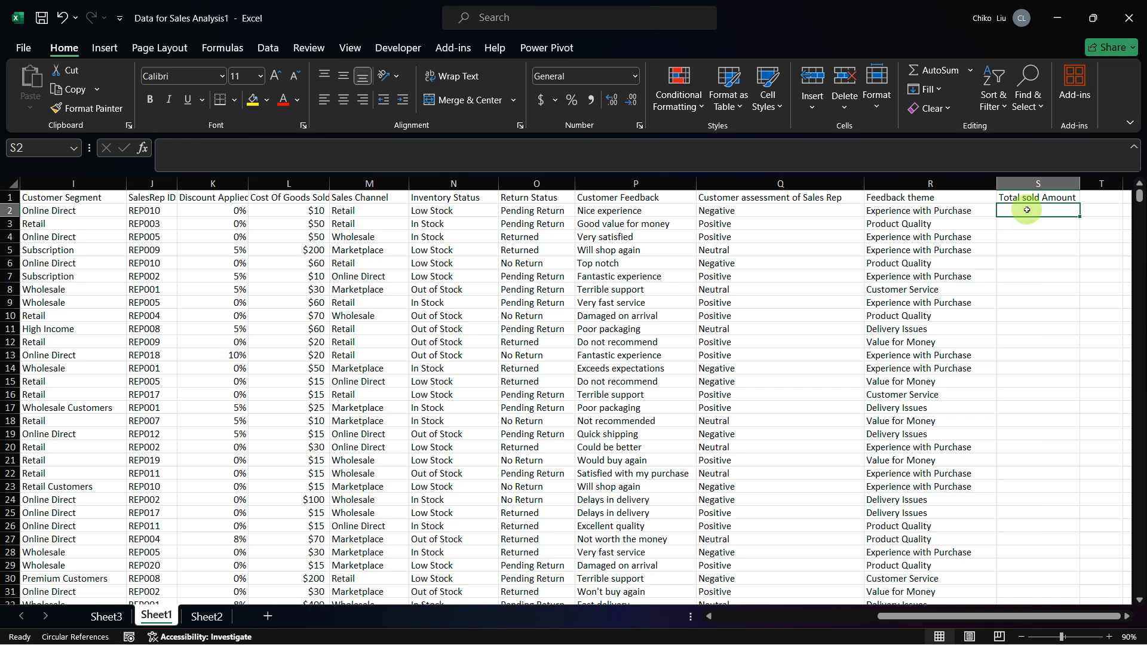
text(=)
key(Left)
key(Left)
key(Left)
key(Left)
key(Left)
key(Left)
key(Left)
key(Left)
key(Left)
key(Left)
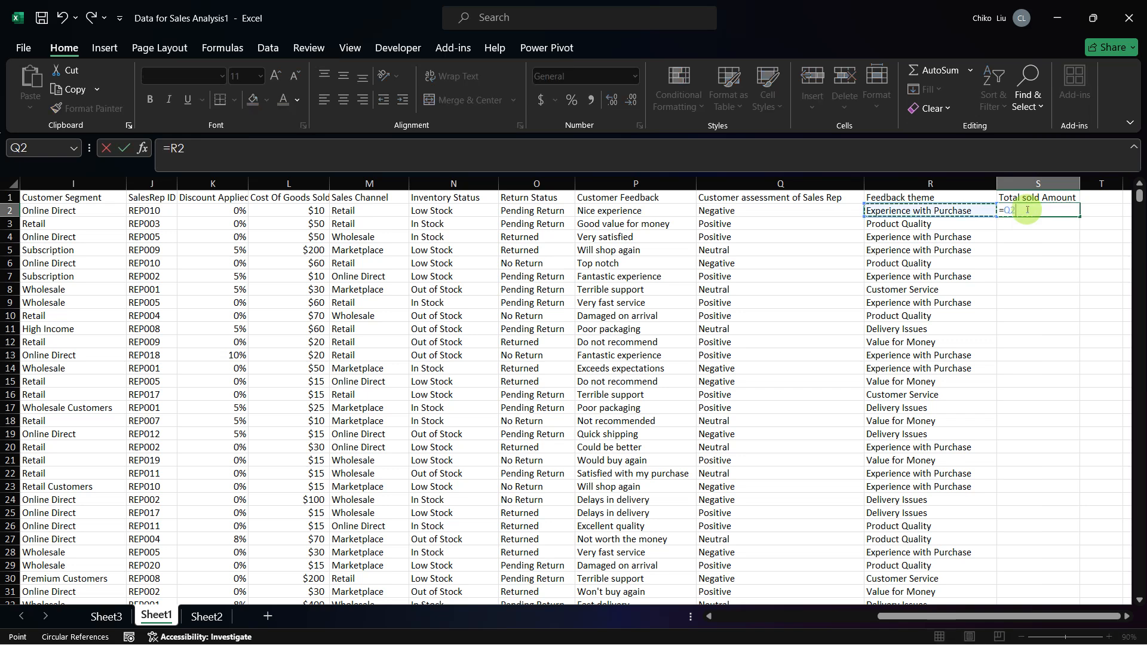
key(Left)
key(Left)
key(Left)
key(Left)
key(Left)
key(Left)
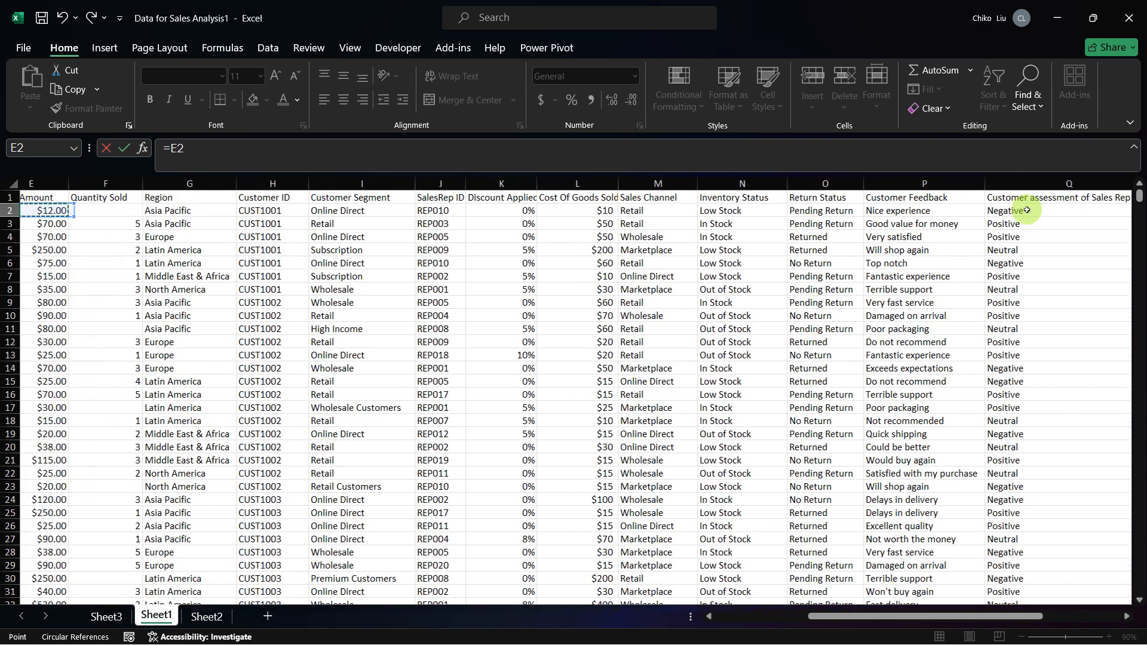
key(Right)
key(Right)
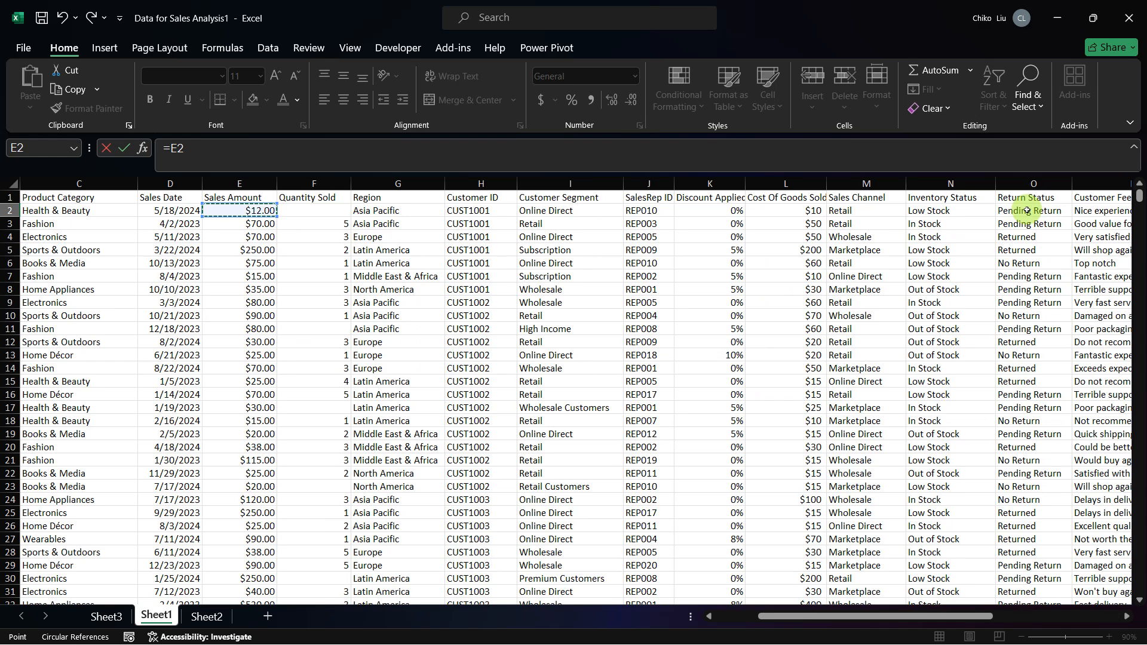
text(*)
click(1026, 211)
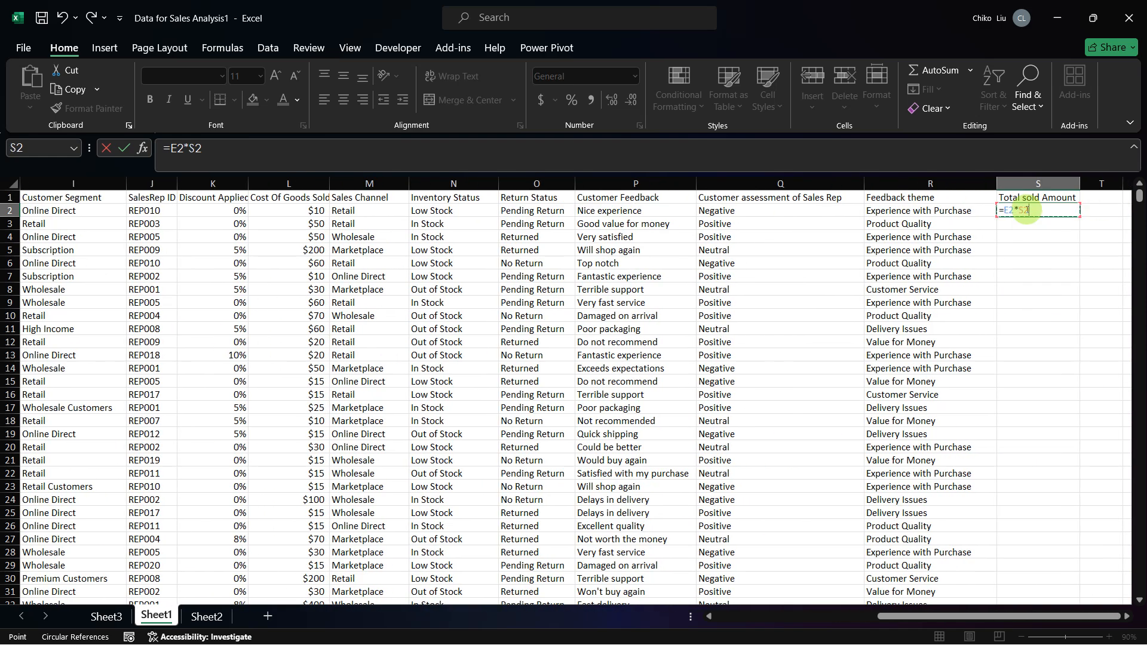
key(Left)
key(Left)
key(Left)
key(Left)
key(Left)
key(Left)
key(Left)
key(Left)
key(Left)
key(Left)
key(Left)
key(Left)
key(Left)
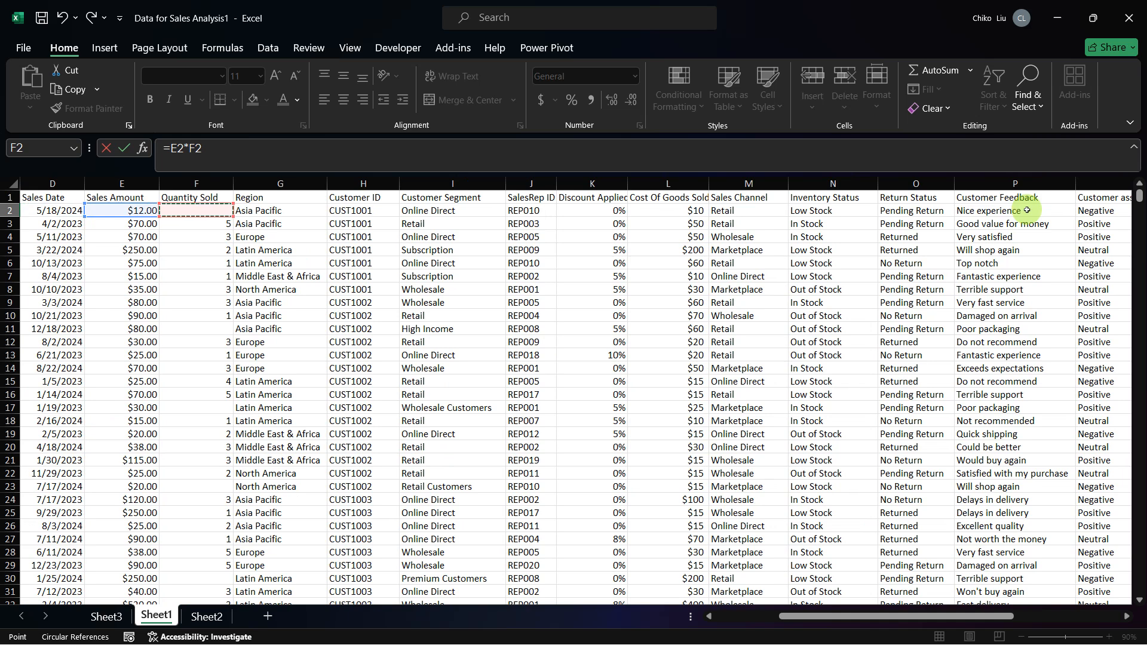
key(Return)
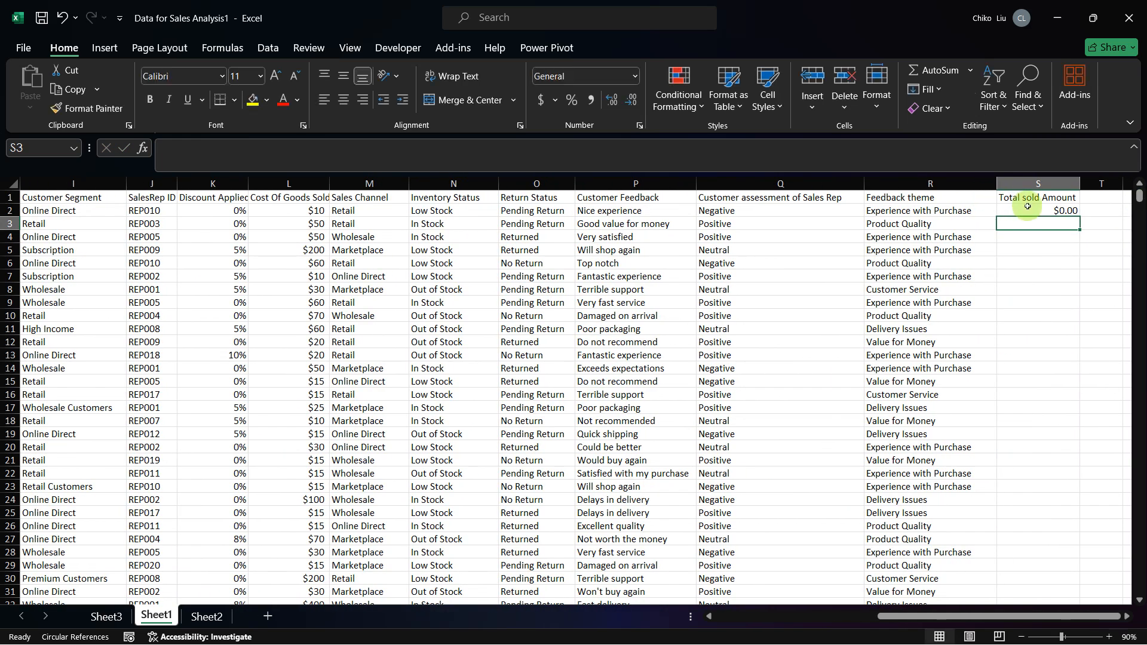
Step: Fill the S2 formula down the Total sold Amount column to the last record
click(1038, 209)
double_click(1078, 216)
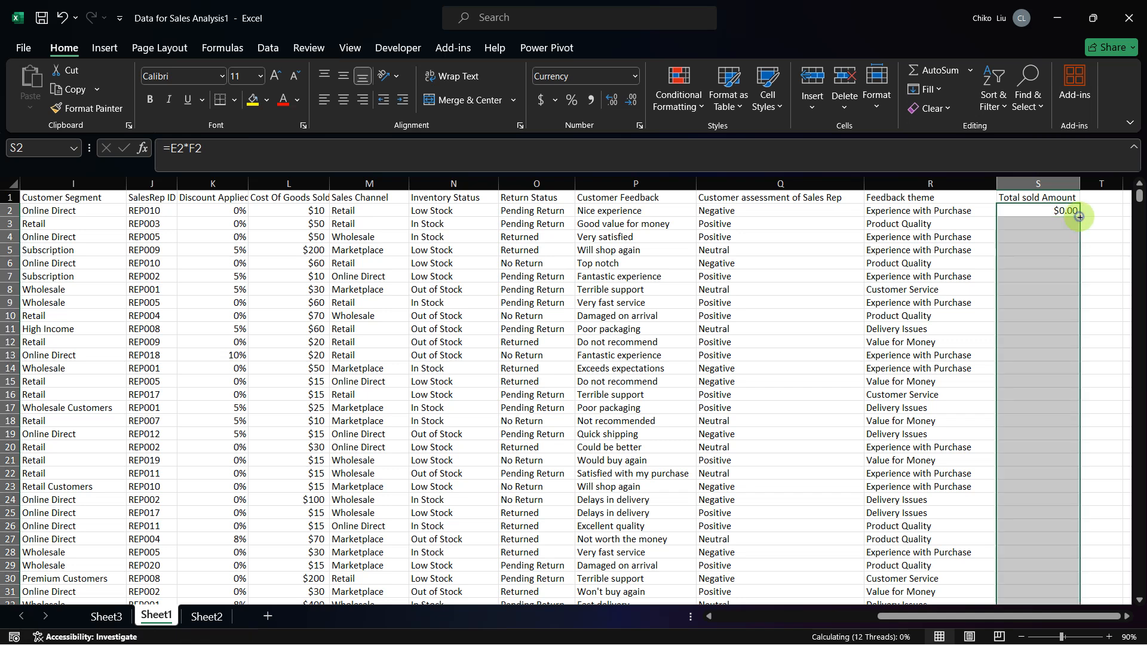
scroll(993, 361, down, 4)
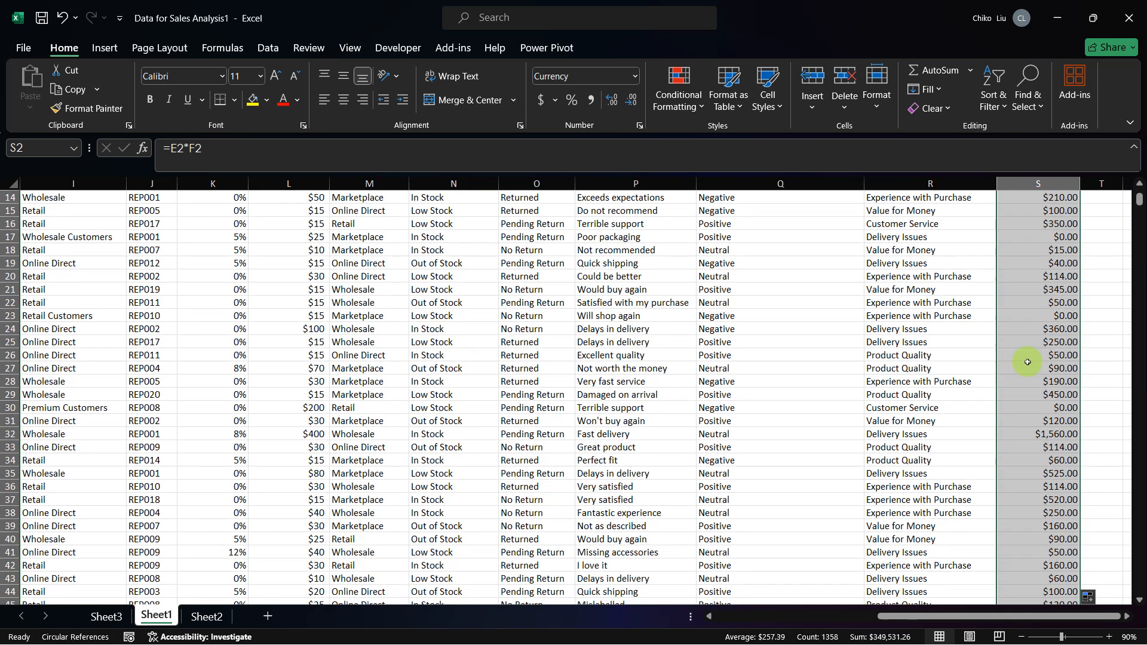
Step: Examine the last records of Sheet1 down to row 1359, from the SalesID column across to Total sold Amount
click(1027, 364)
key(ctrl+Down)
key(Left)
key(Left)
key(Left)
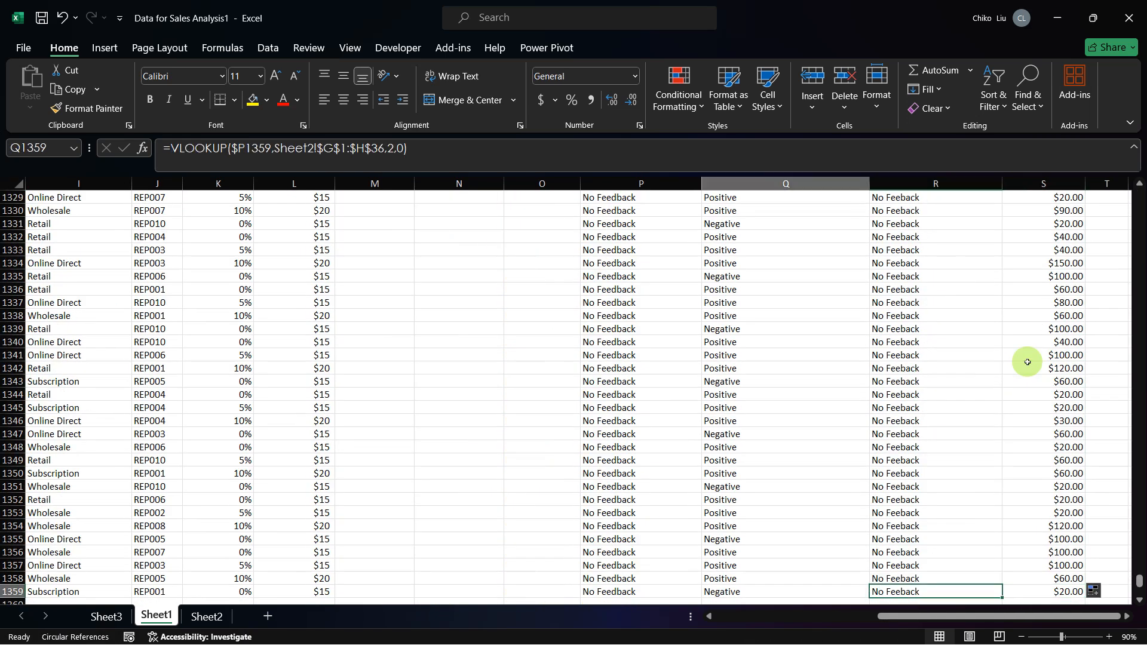
key(Left)
key(Left)
key(Down)
key(Down)
key(Down)
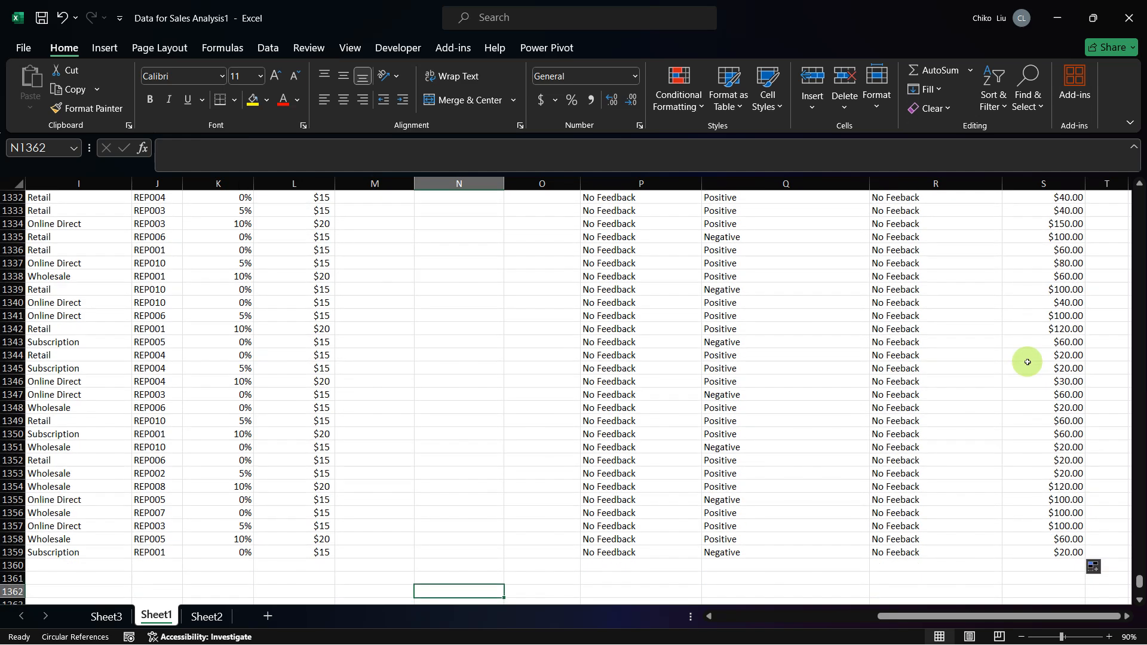
key(Home)
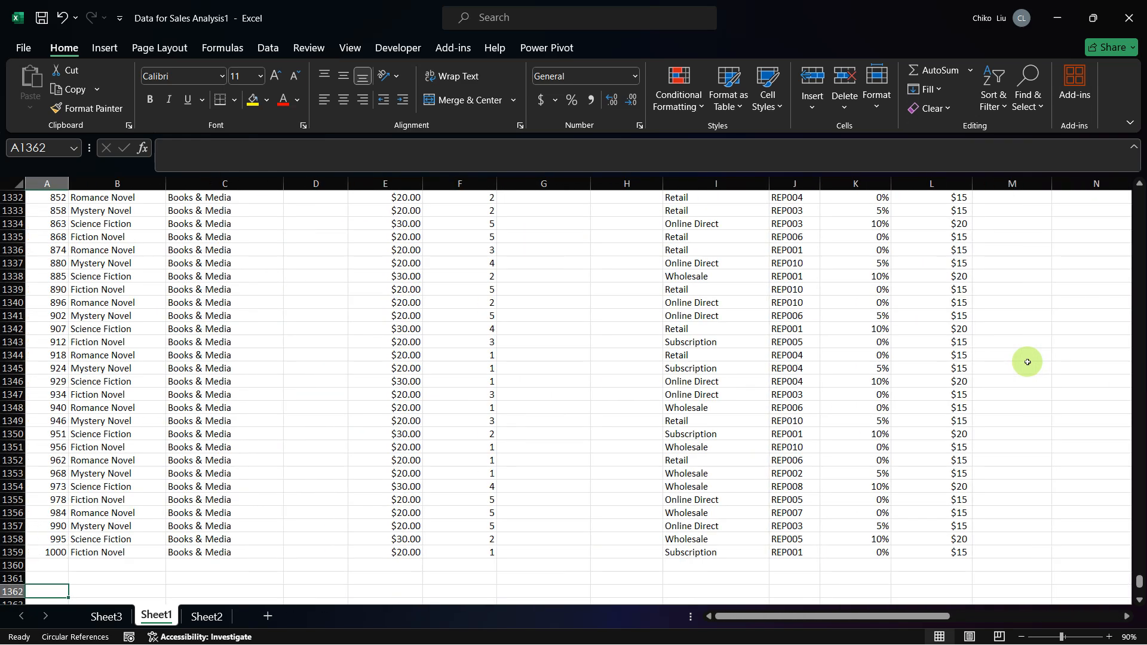
key(Up)
key(Up)
key(Up)
key(ctrl+Right)
key(ctrl+Right)
key(ctrl+Right)
key(ctrl+Right)
key(ctrl+Right)
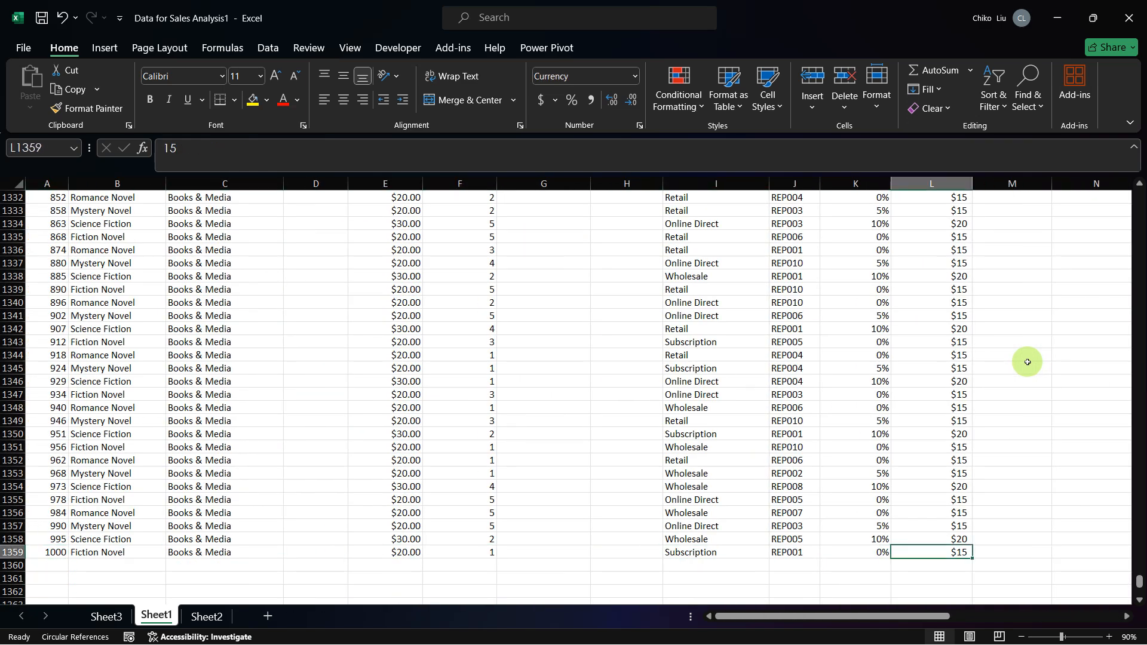
key(ctrl+Right)
key(ctrl+Right)
key(ctrl+Right)
key(ctrl+Left)
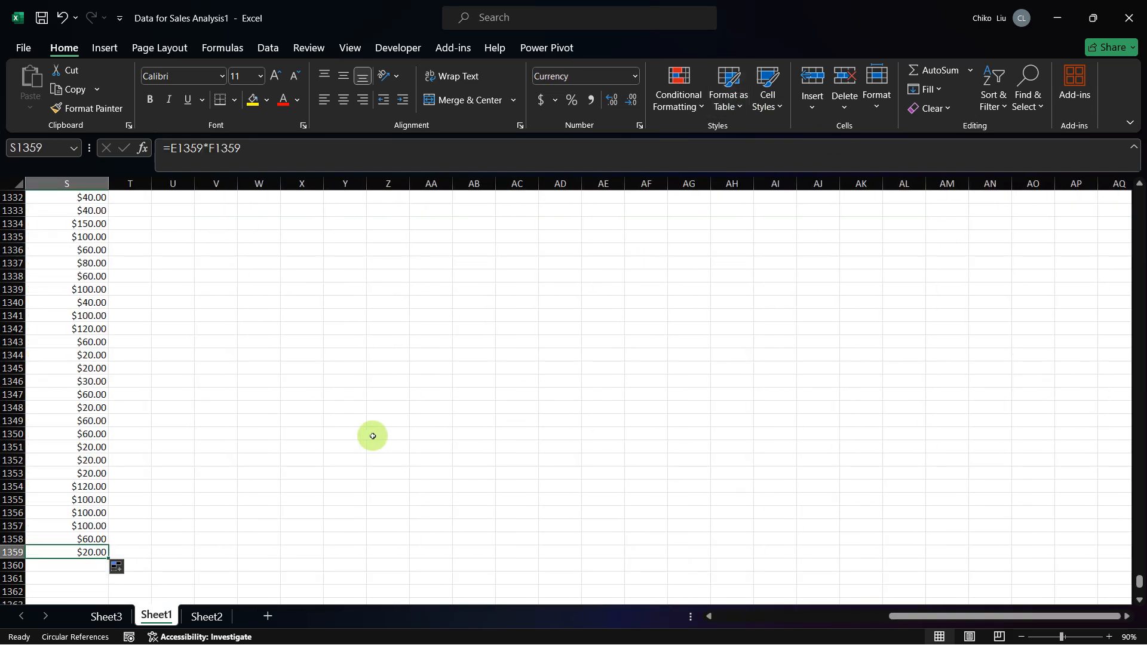
Step: Compare the columns of Sheet1 with Table 4: Analysis of Sales Amount by Region in the capstone project PDF
key(ctrl+Home)
scroll(384, 374, right, 5)
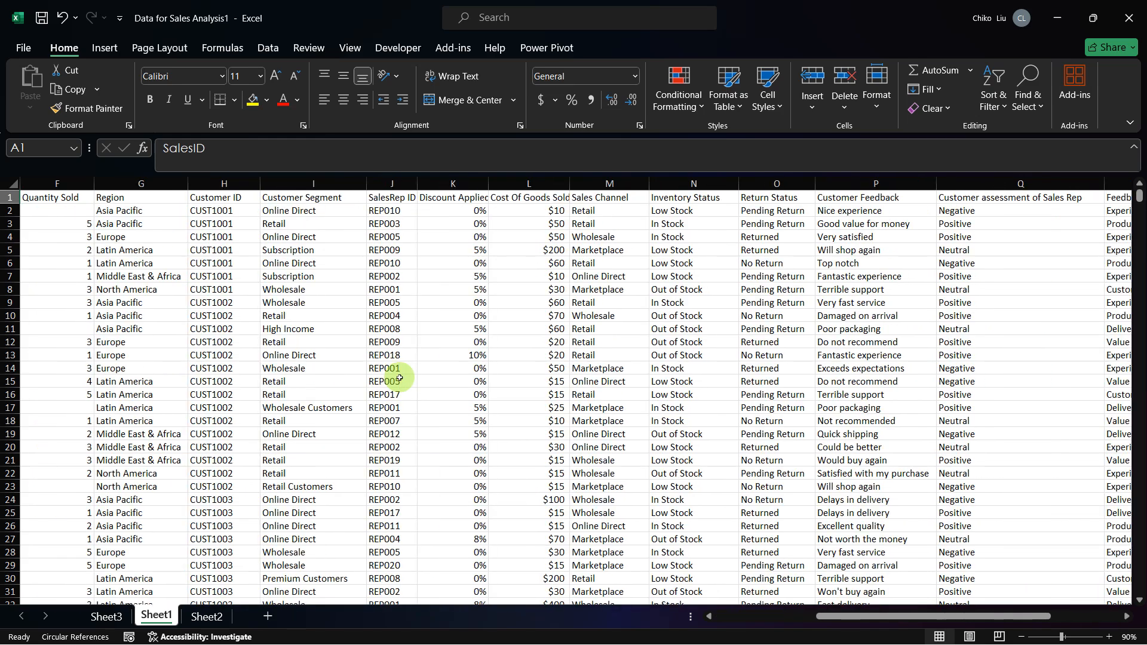
scroll(400, 378, right, 2)
scroll(400, 378, left, 6)
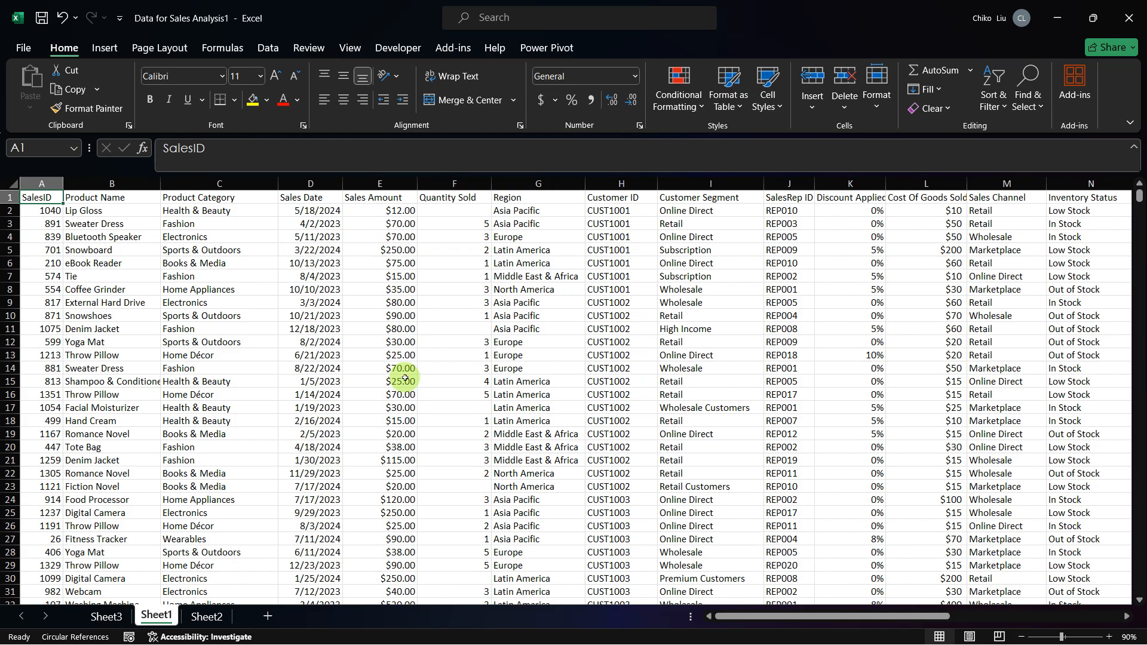
key(alt+Tab)
key(alt+Tab)
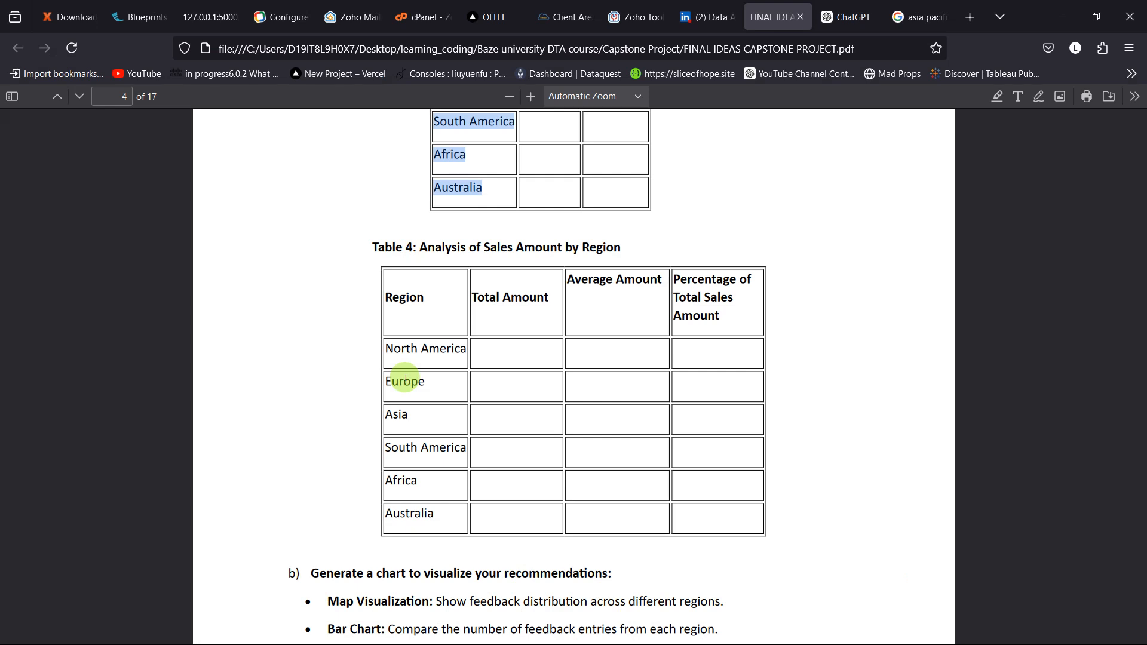
key(alt+Tab)
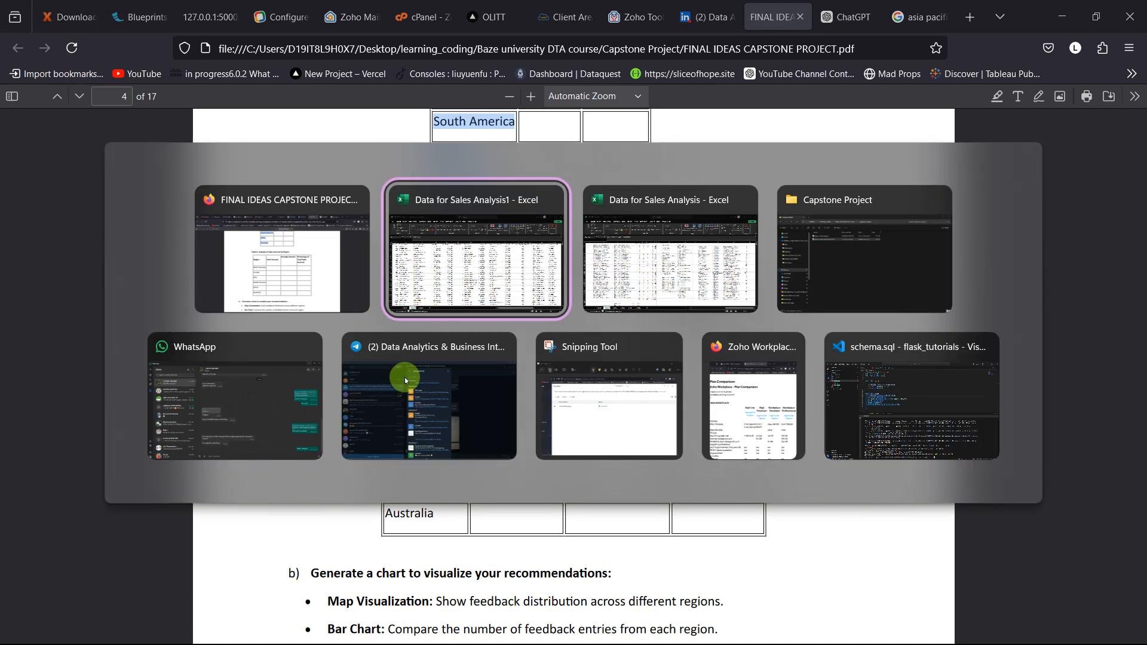
scroll(277, 328, right, 7)
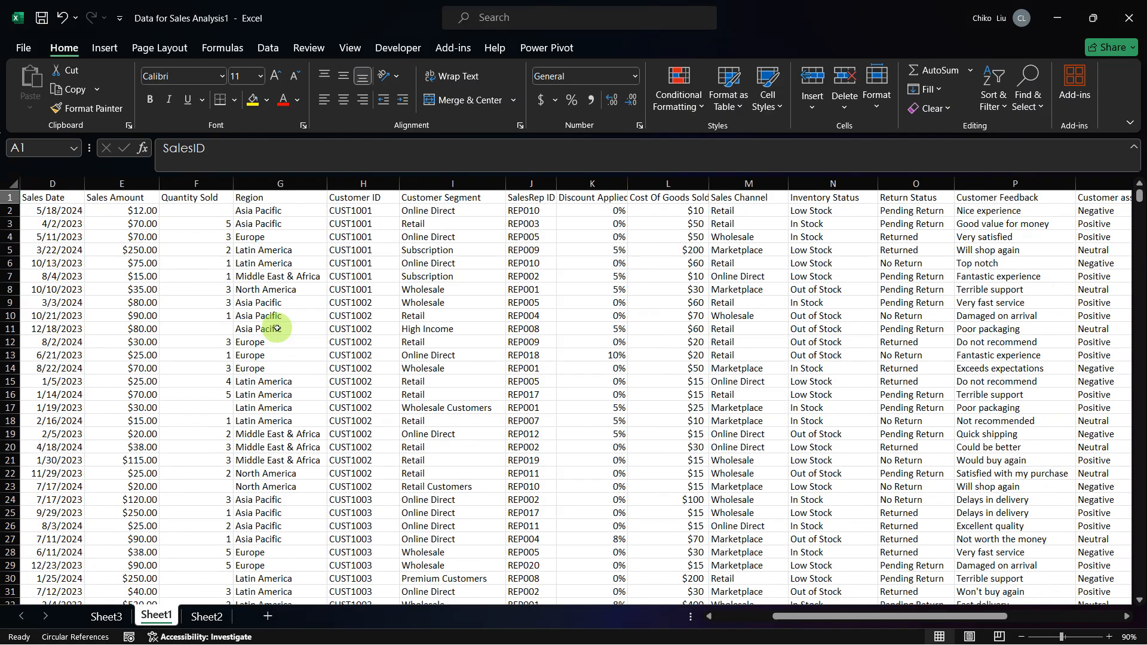
scroll(277, 328, right, 9)
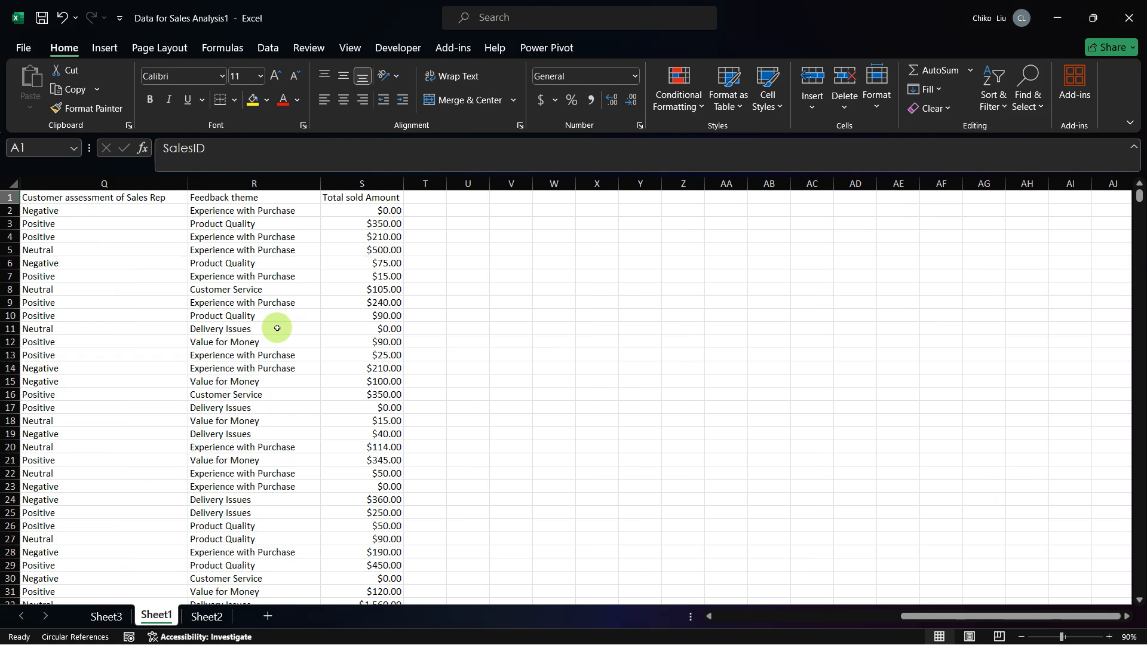
scroll(277, 328, left, 5)
scroll(277, 327, left, 6)
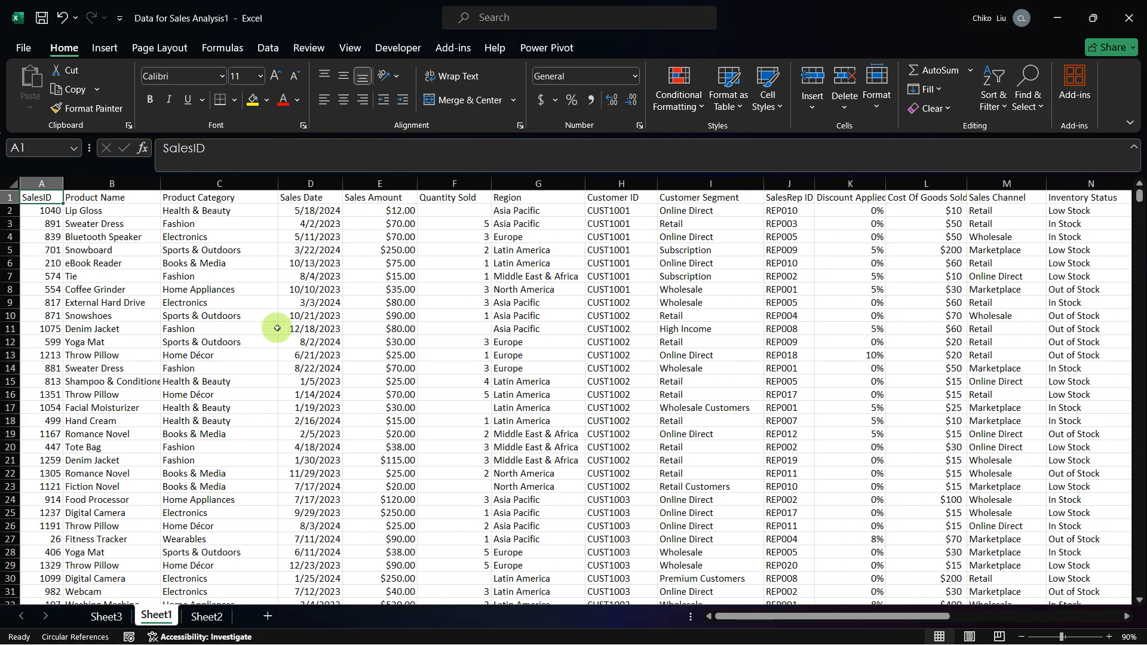
Step: Refresh the Region PivotTable on Sheet3 and look through its field list down to Feedback theme
mouse_move(64, 608)
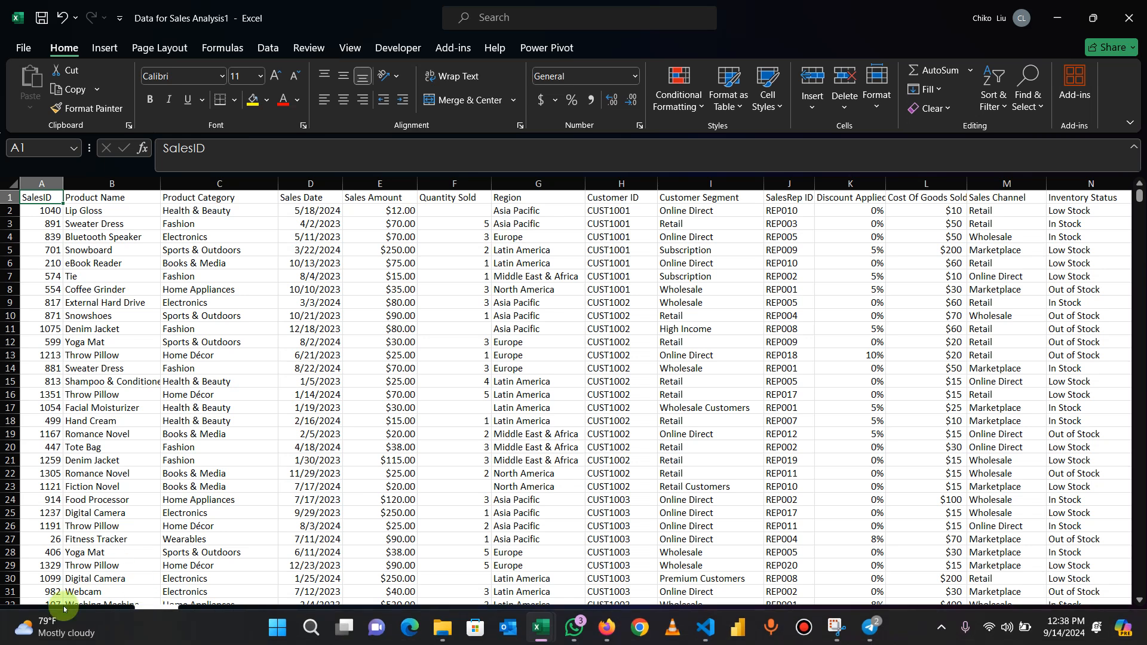
click(102, 615)
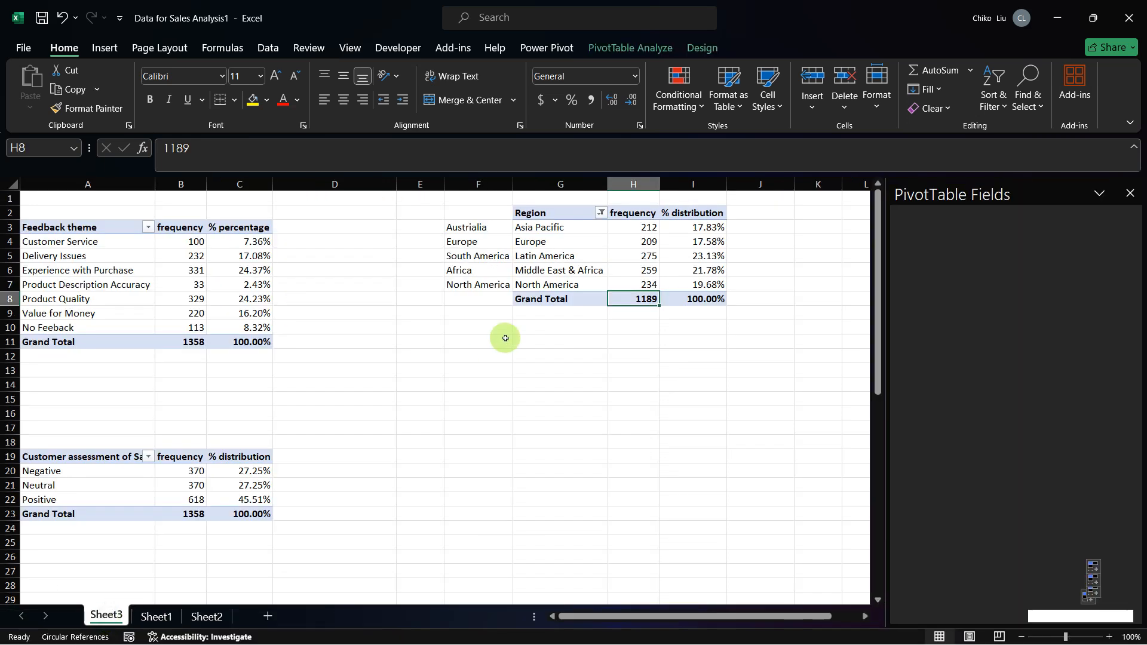
right_click(544, 243)
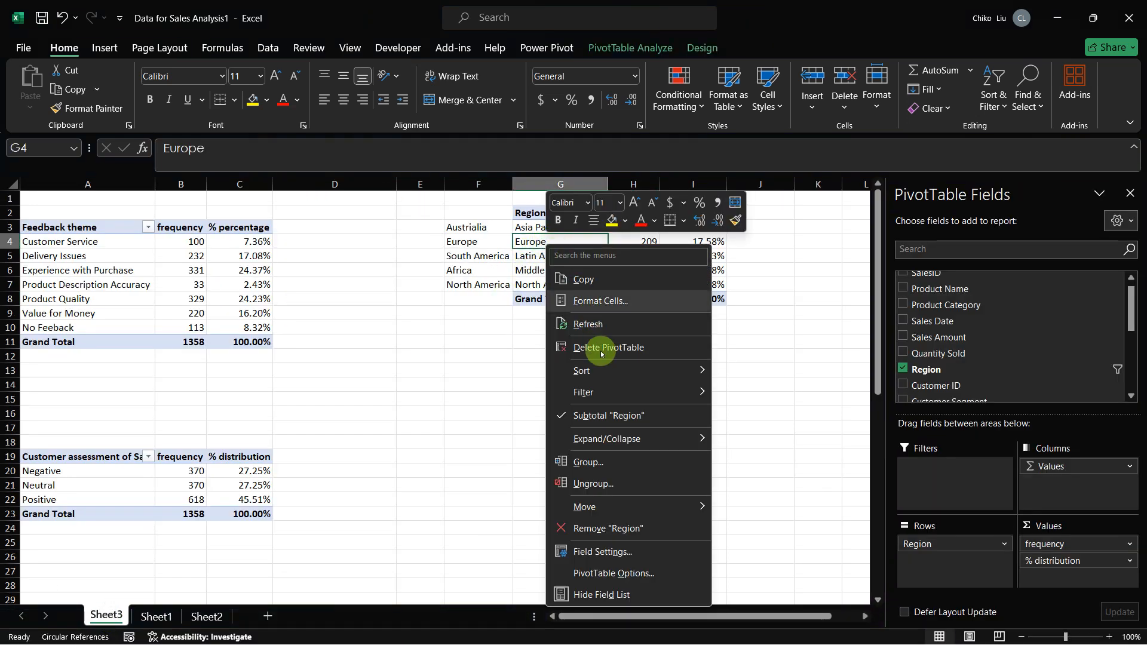
click(586, 325)
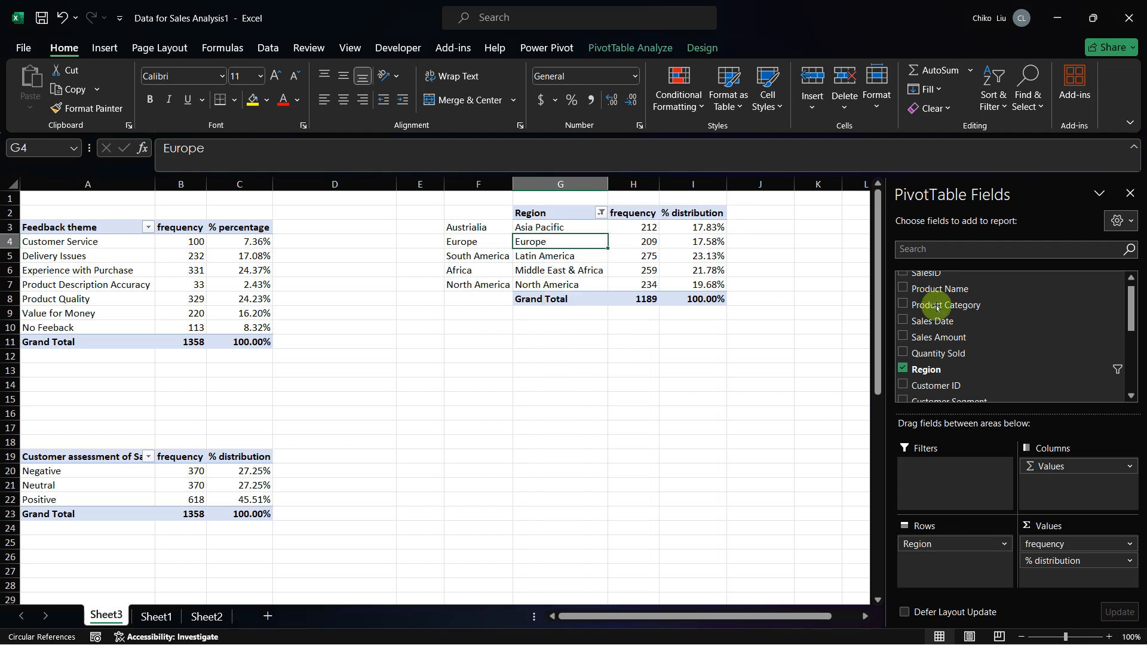
drag(1135, 317, 1133, 365)
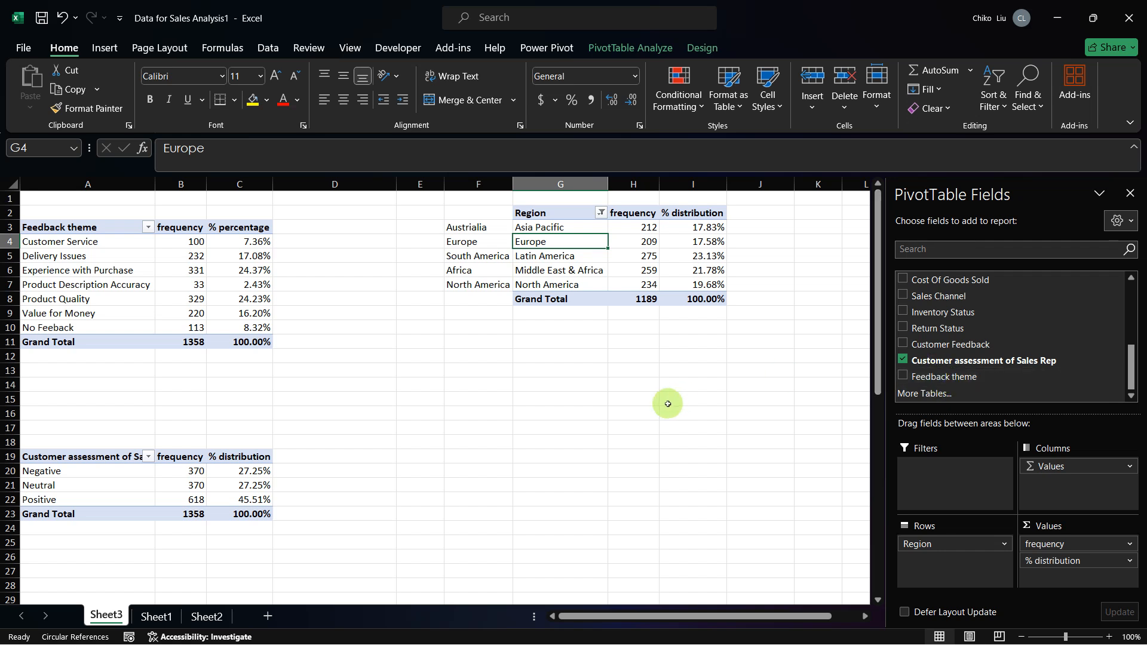
Step: Create a PivotTable from Sheet1!$A$1:$S$1359 on the existing Sheet3 at F12 with Region as its rows
click(153, 617)
scroll(144, 287, right, 5)
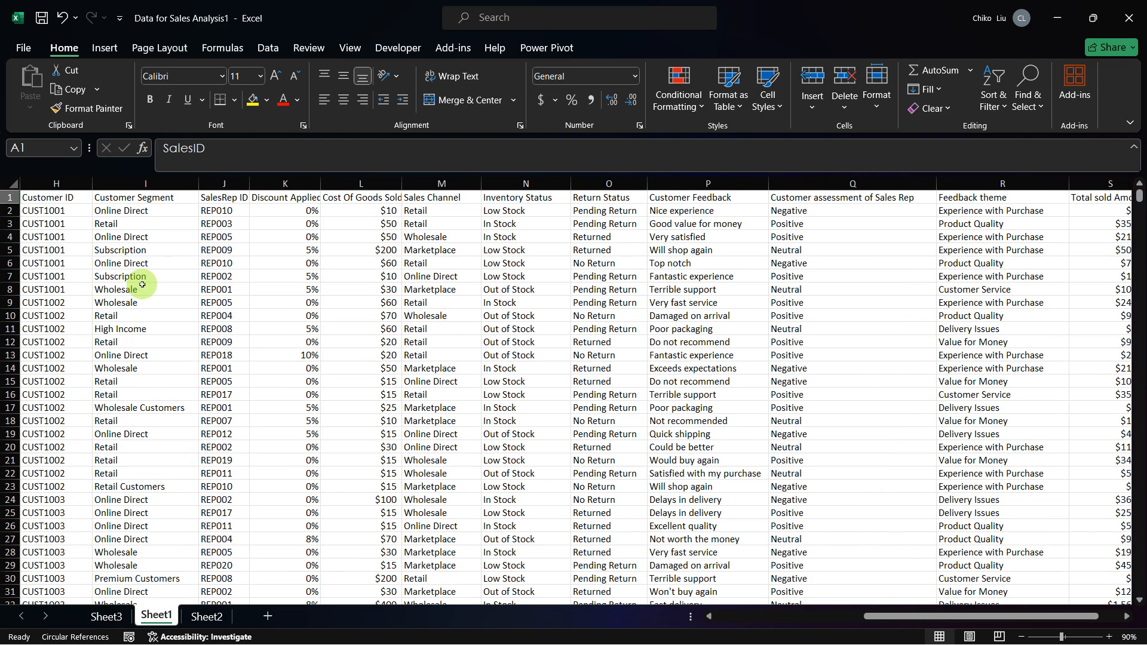
scroll(141, 285, right, 1)
scroll(142, 285, left, 1)
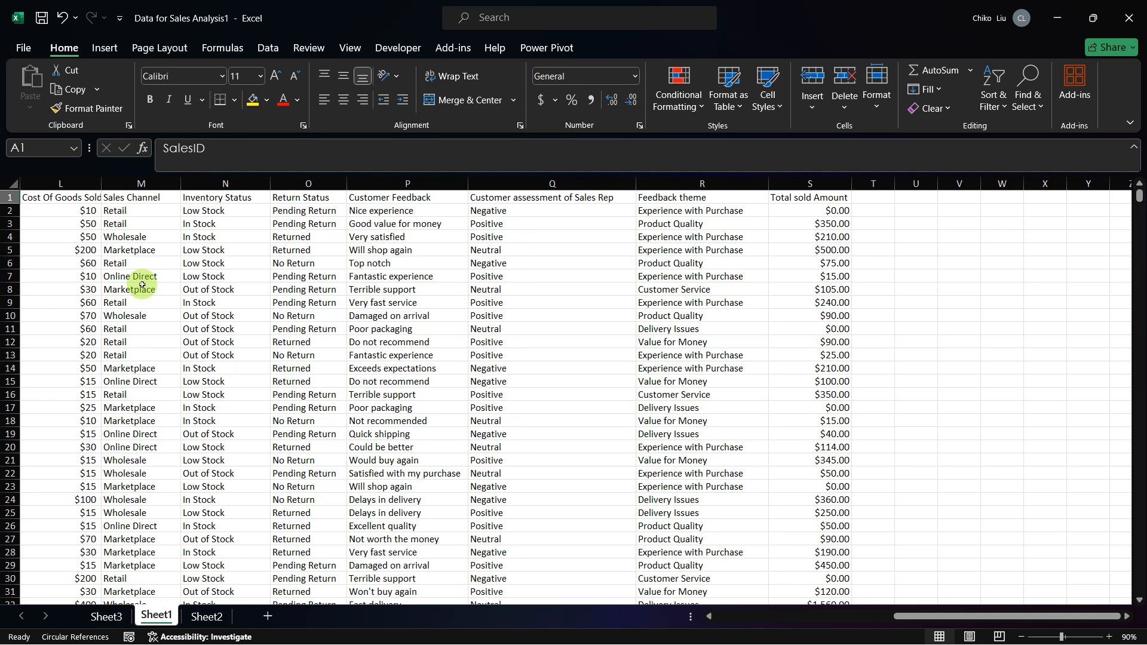
click(127, 286)
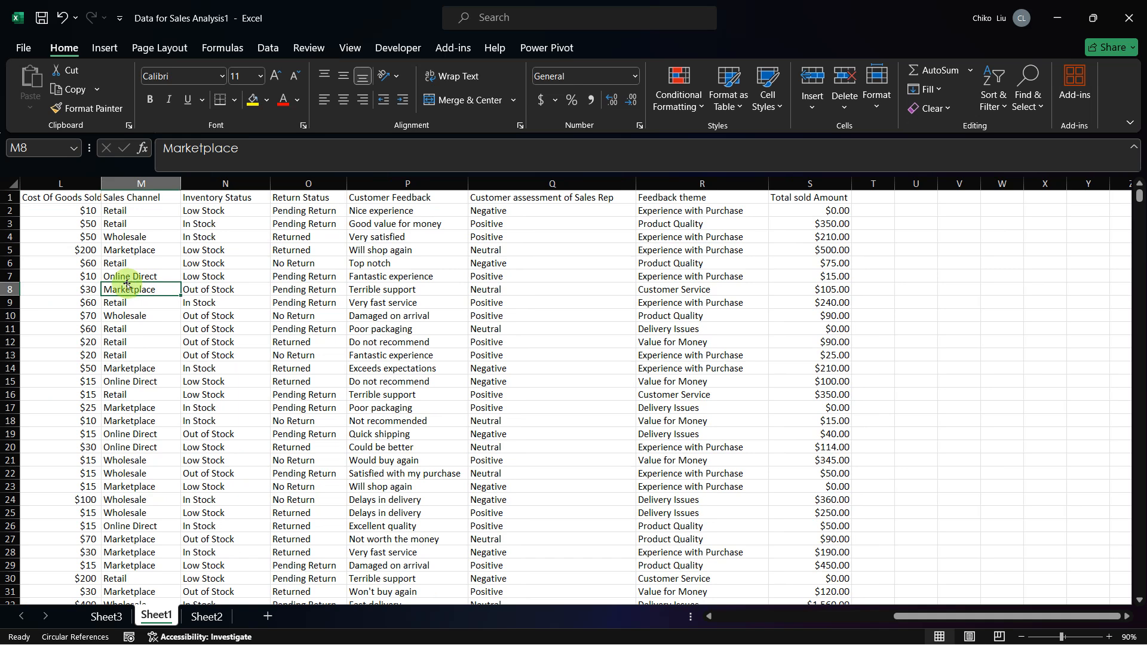
click(104, 48)
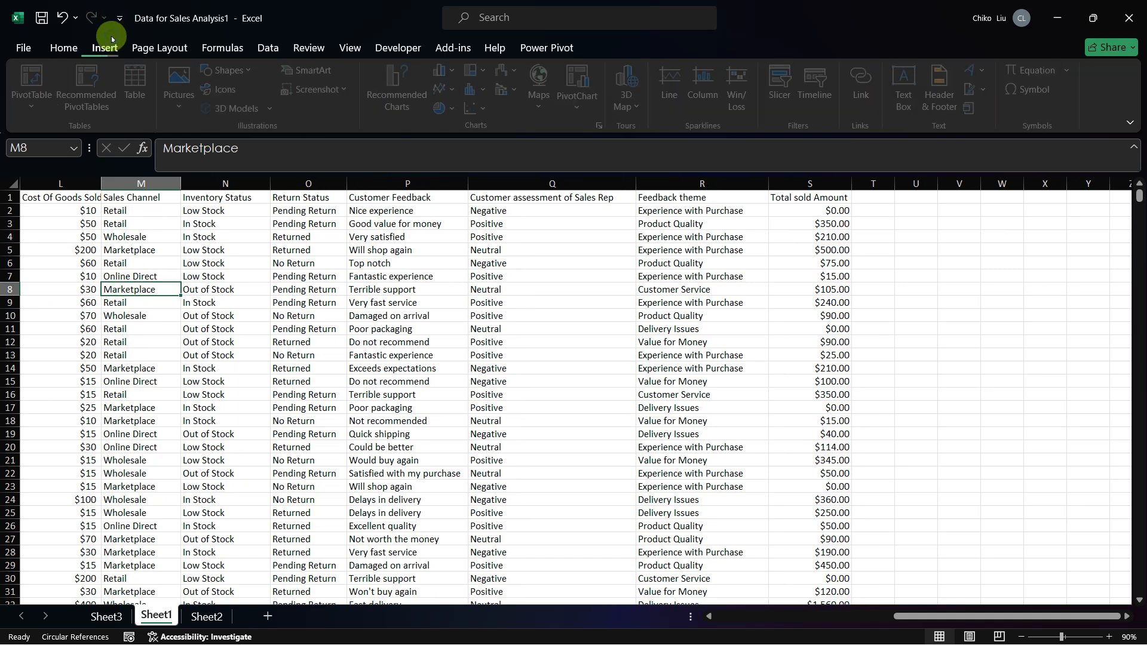
click(56, 83)
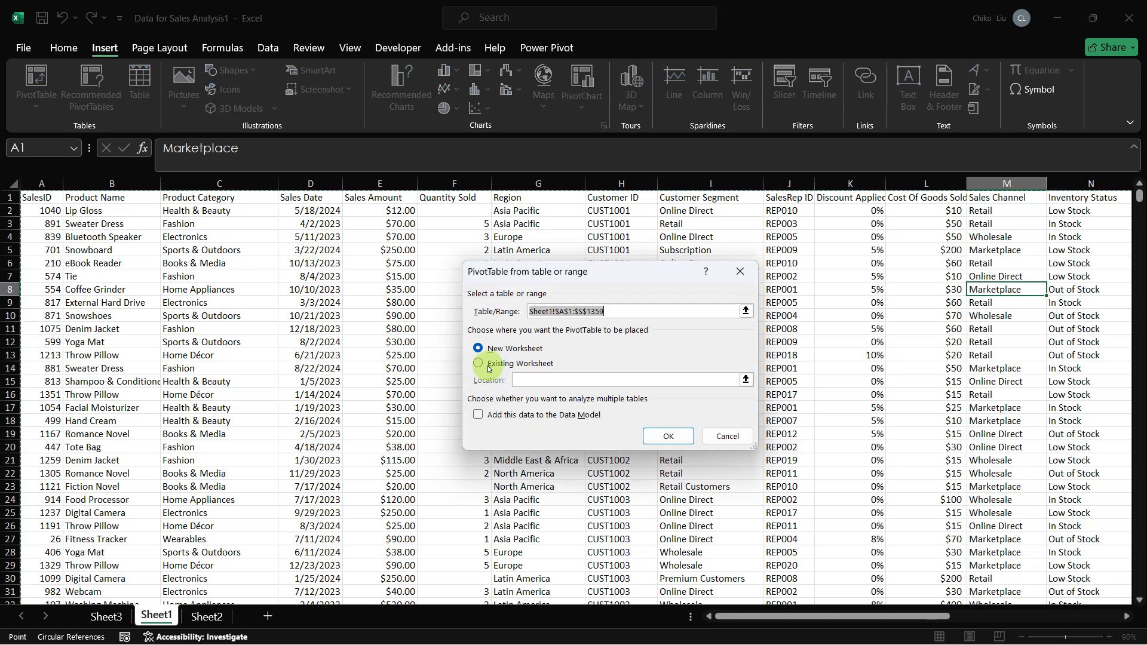
click(479, 364)
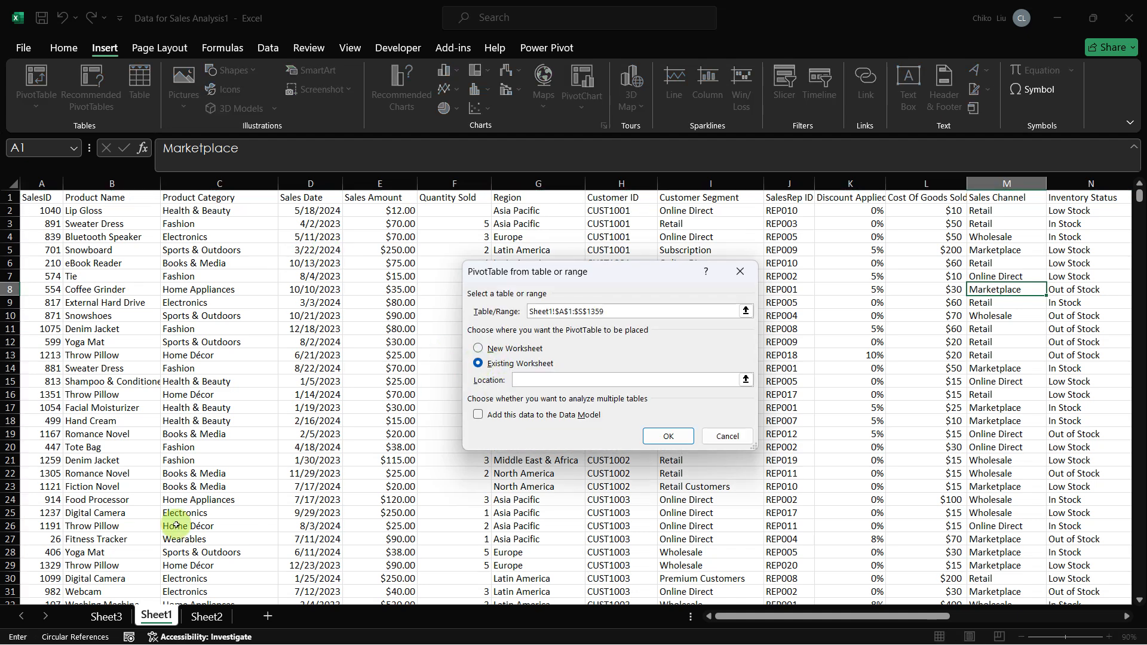
click(105, 615)
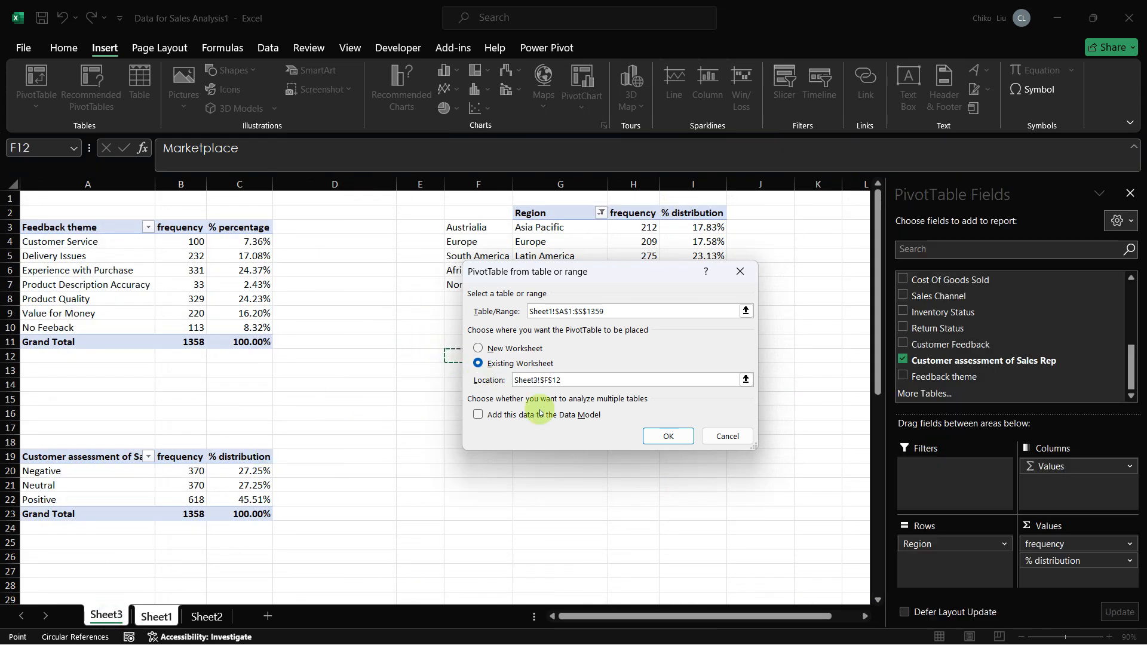
click(667, 436)
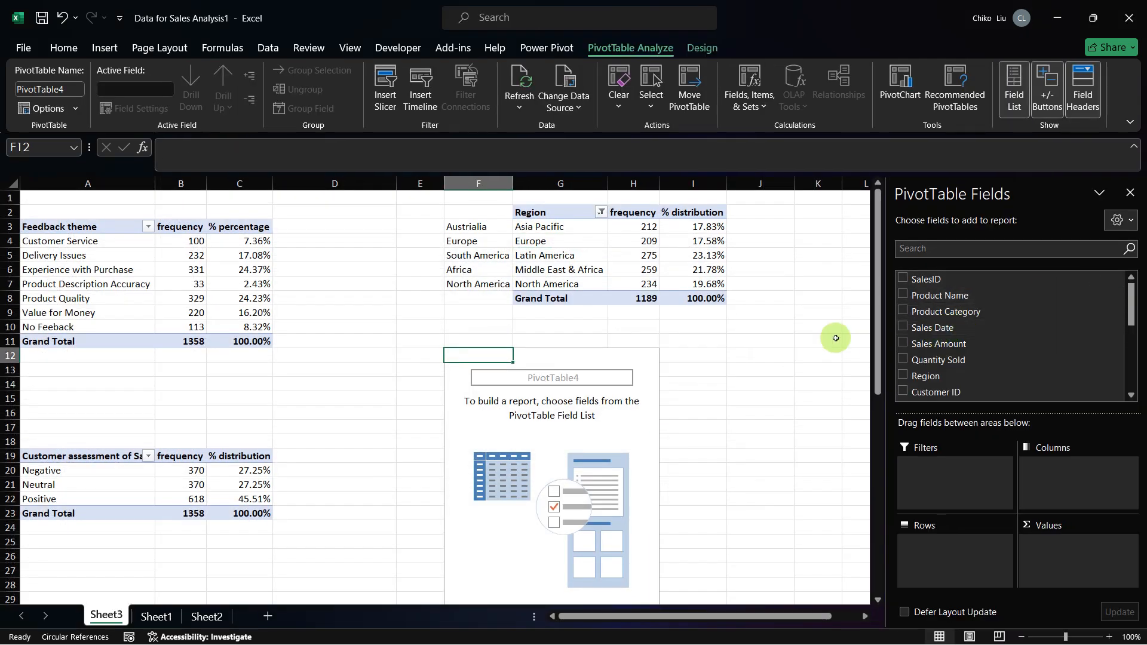
click(903, 376)
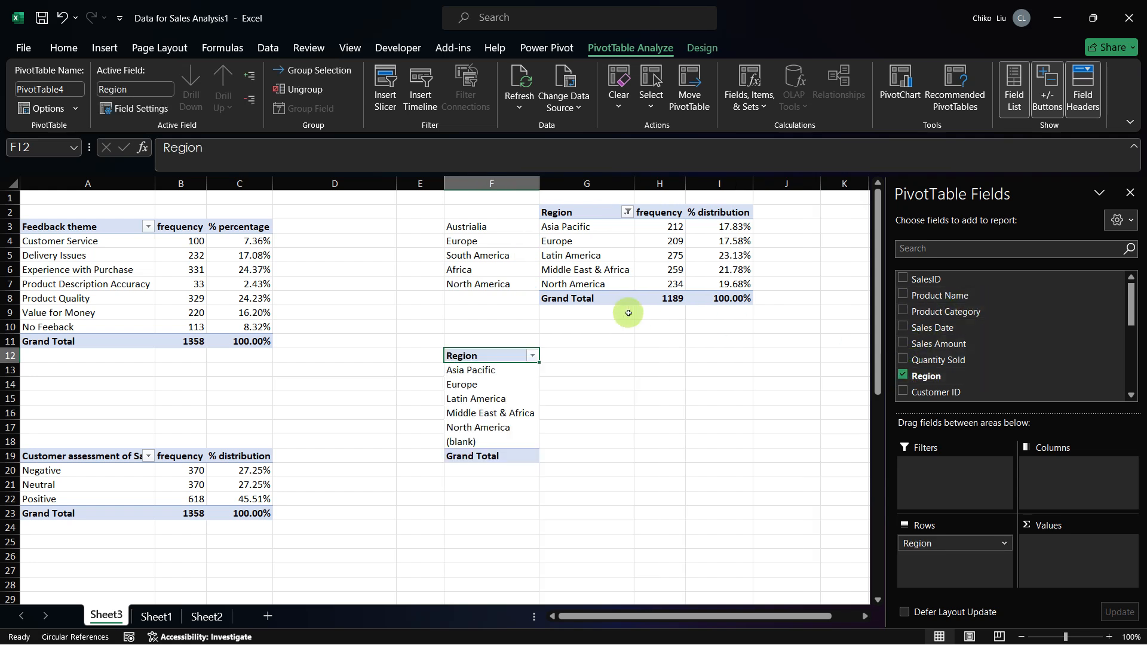
Step: Add Total sold Amount to the values of the Region PivotTable at F12, summarized by Sum
drag(1126, 304, 1118, 398)
drag(955, 376, 1063, 560)
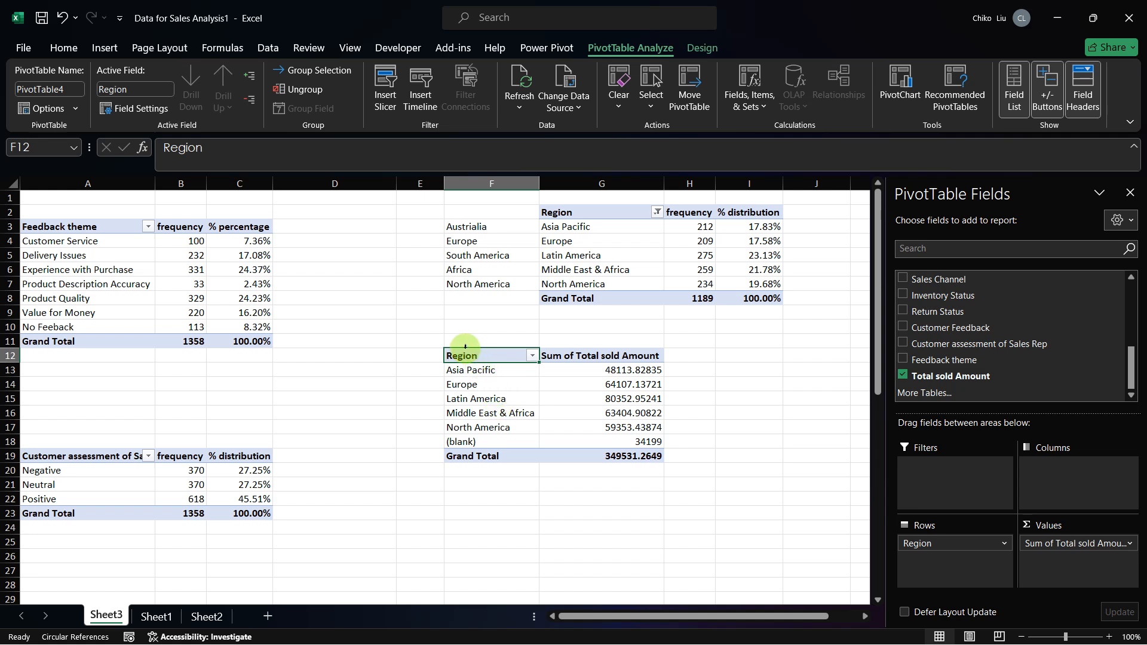
Step: Move the whole Region PivotTable from F12 to G12 and fit the width of column H to its contents
drag(447, 355, 545, 362)
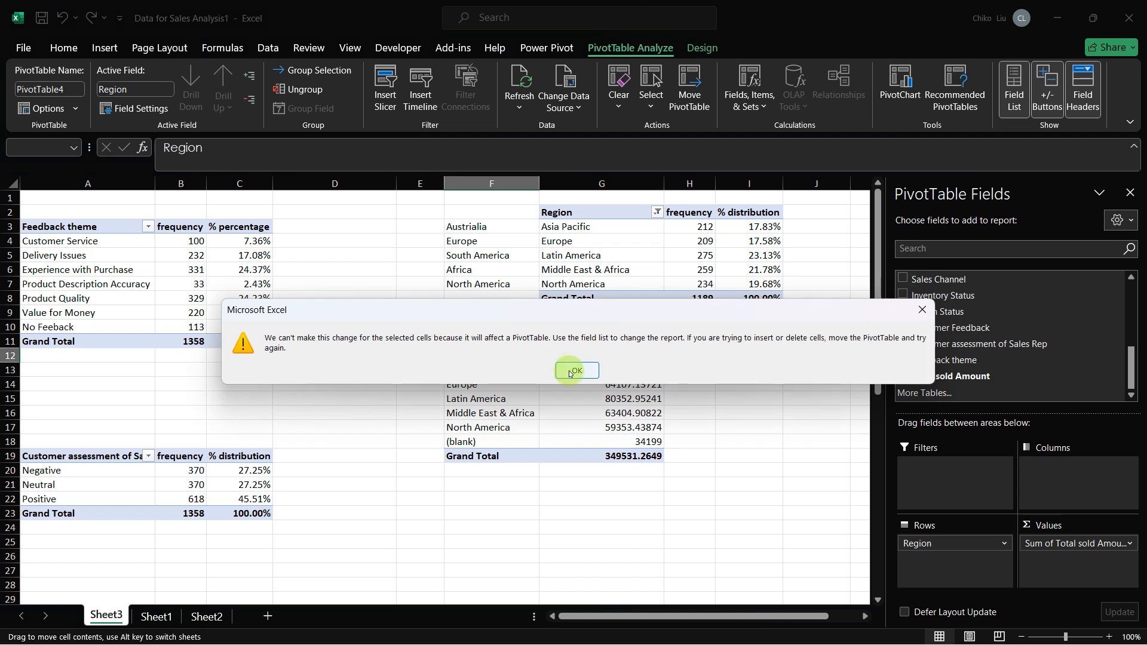
key(Return)
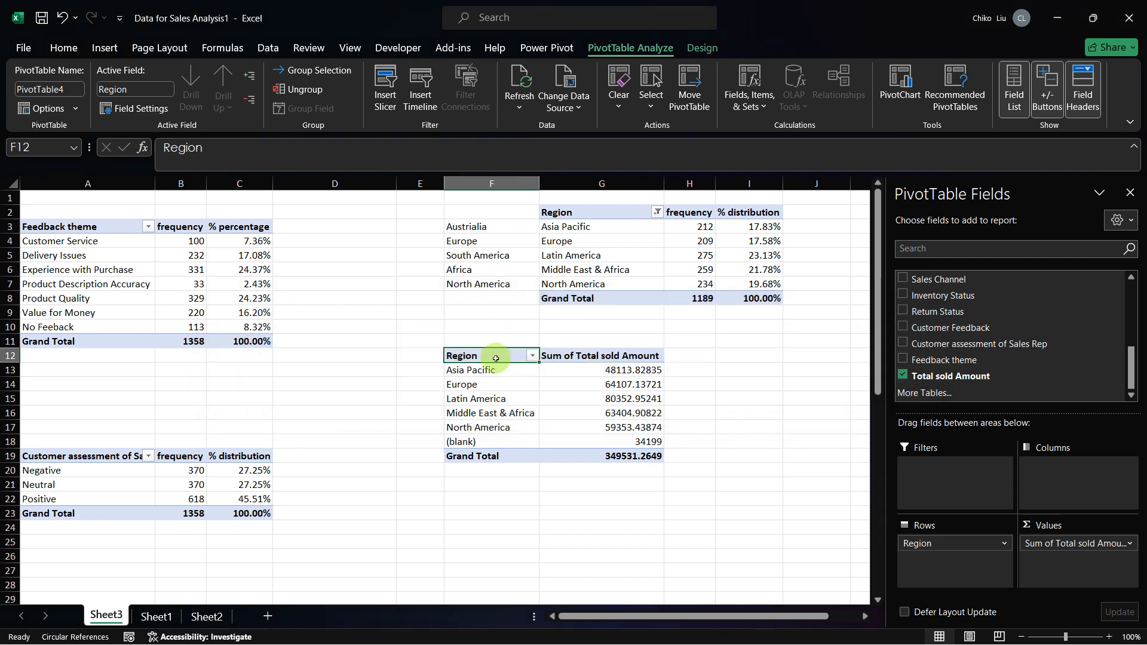
key(ctrl+shift+Down)
key(Right)
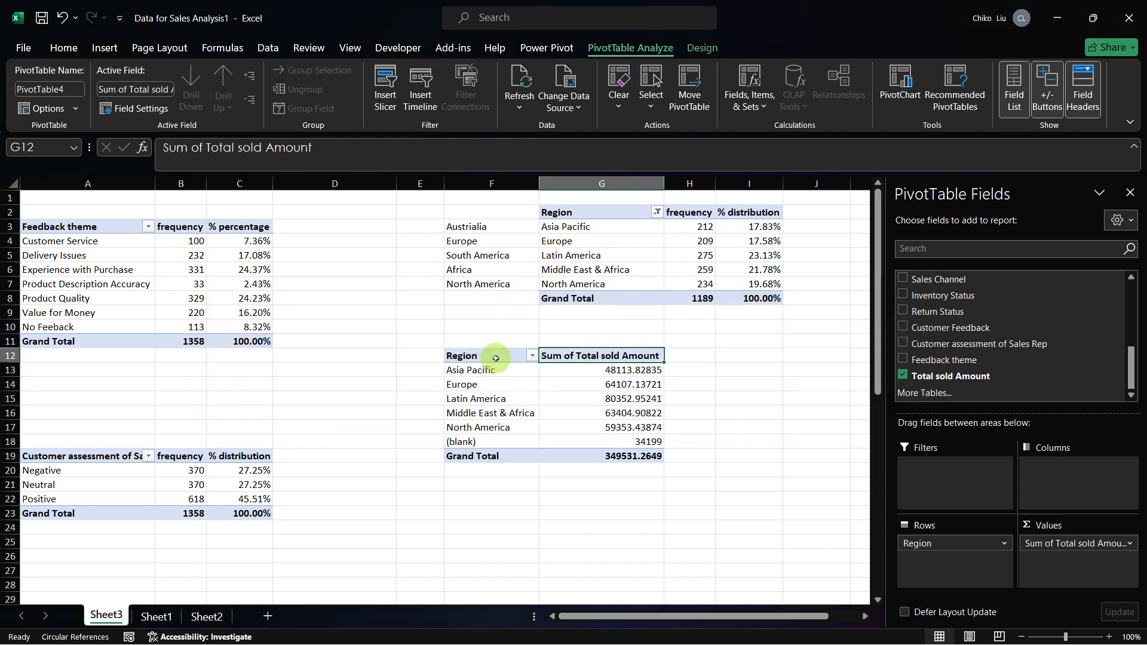
click(496, 357)
key(shift+Right)
key(ctrl+shift+Down)
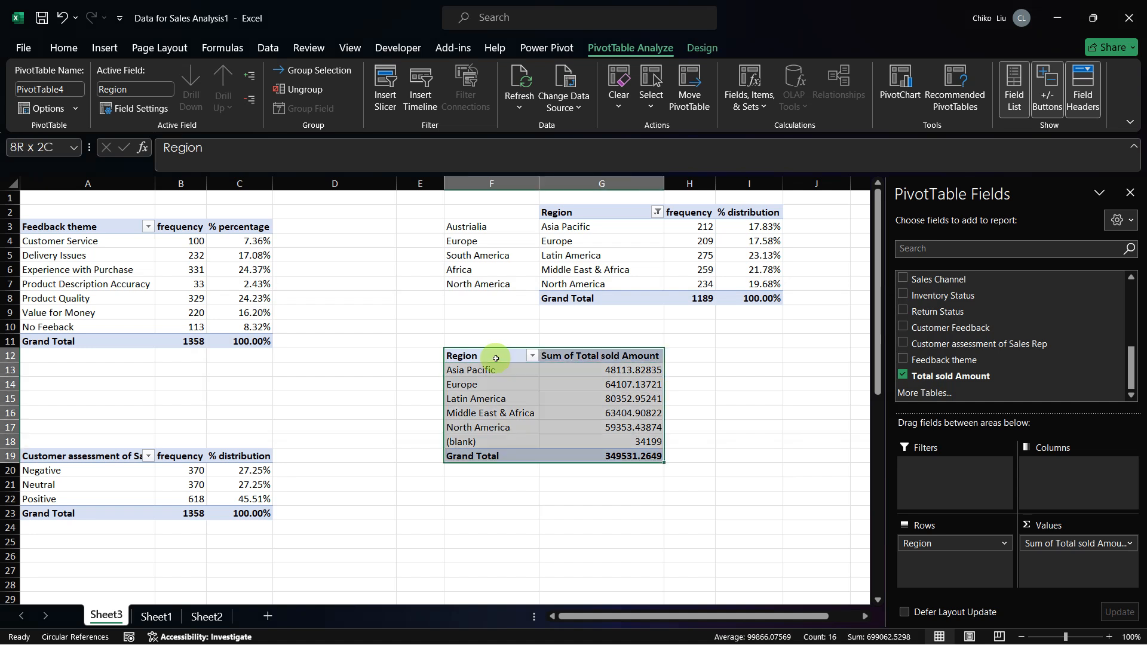
key(ctrl+c)
key(Right)
key(Return)
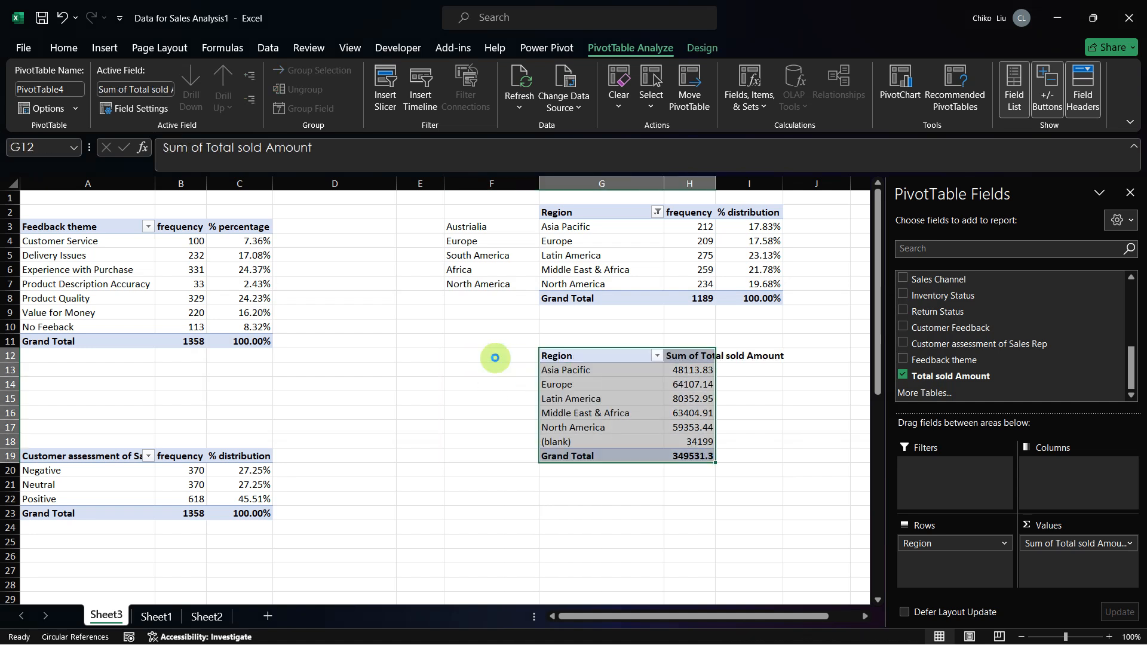
double_click(715, 194)
Step: Rename the Sum of Total sold Amount value field to Total_sold_Amount
click(702, 357)
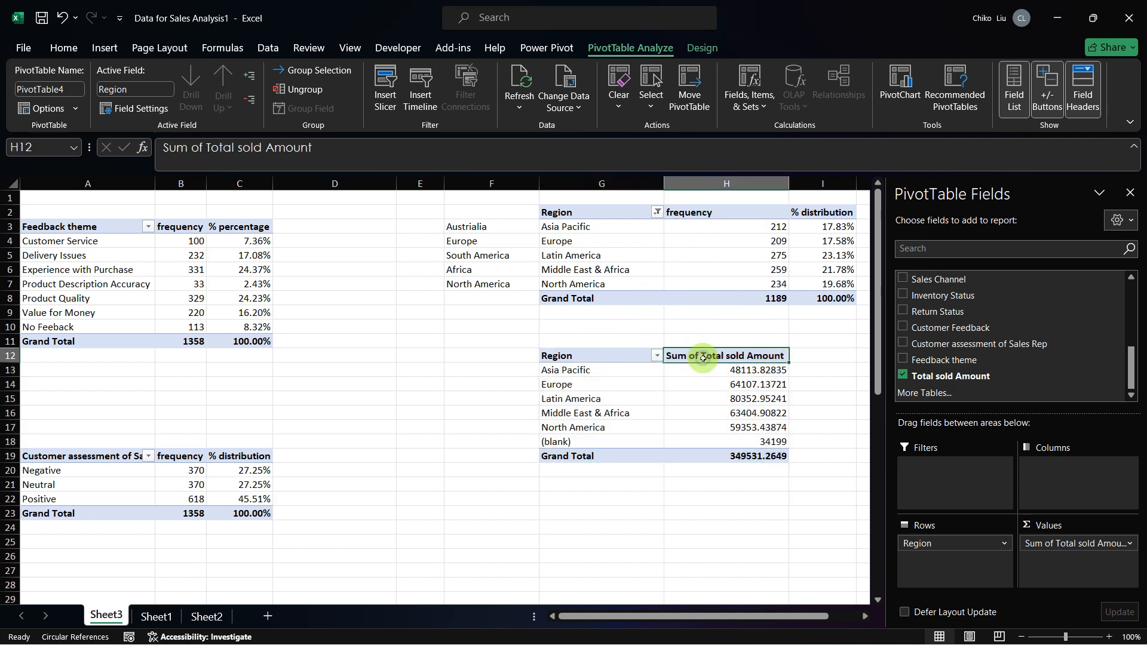
scroll(703, 357, right, 3)
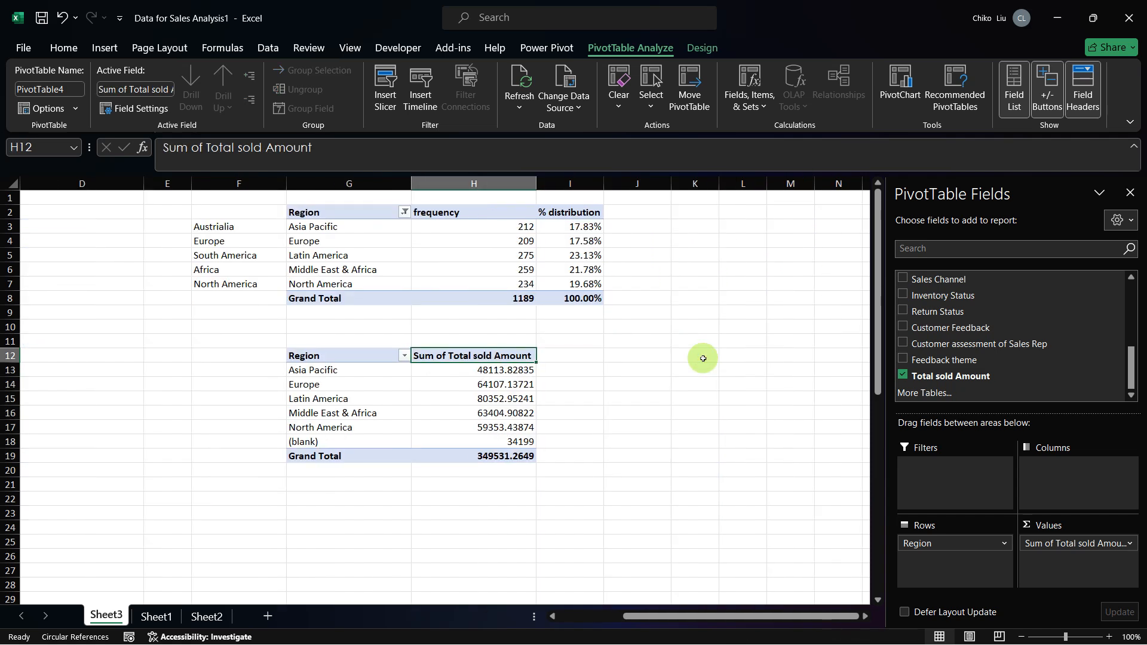
click(1129, 544)
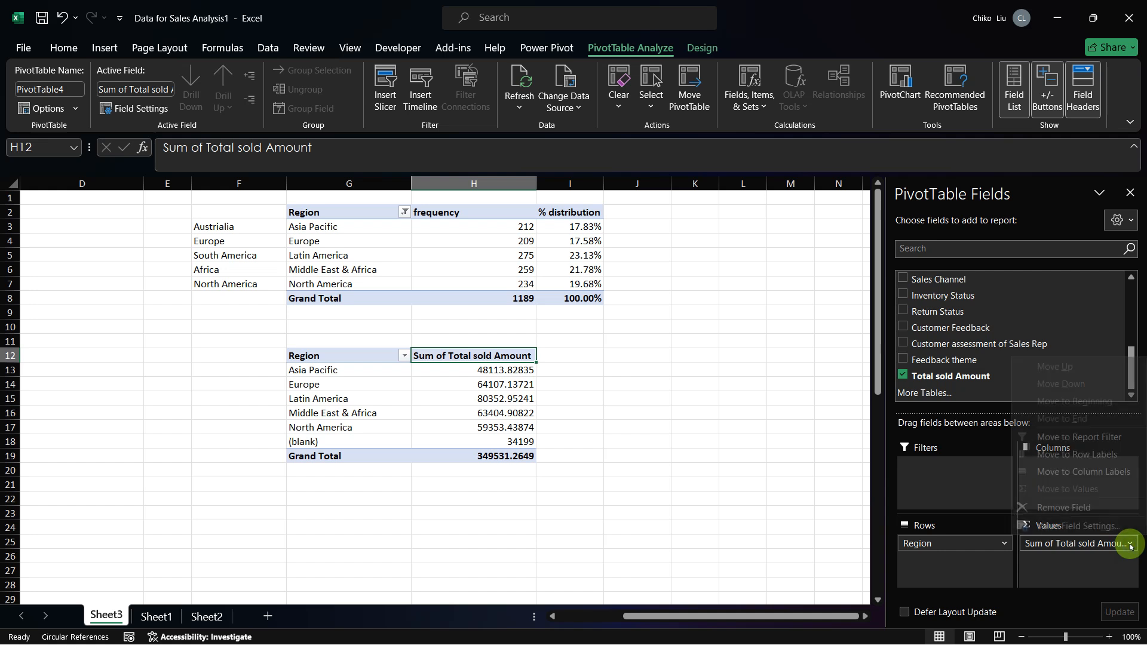
click(1015, 525)
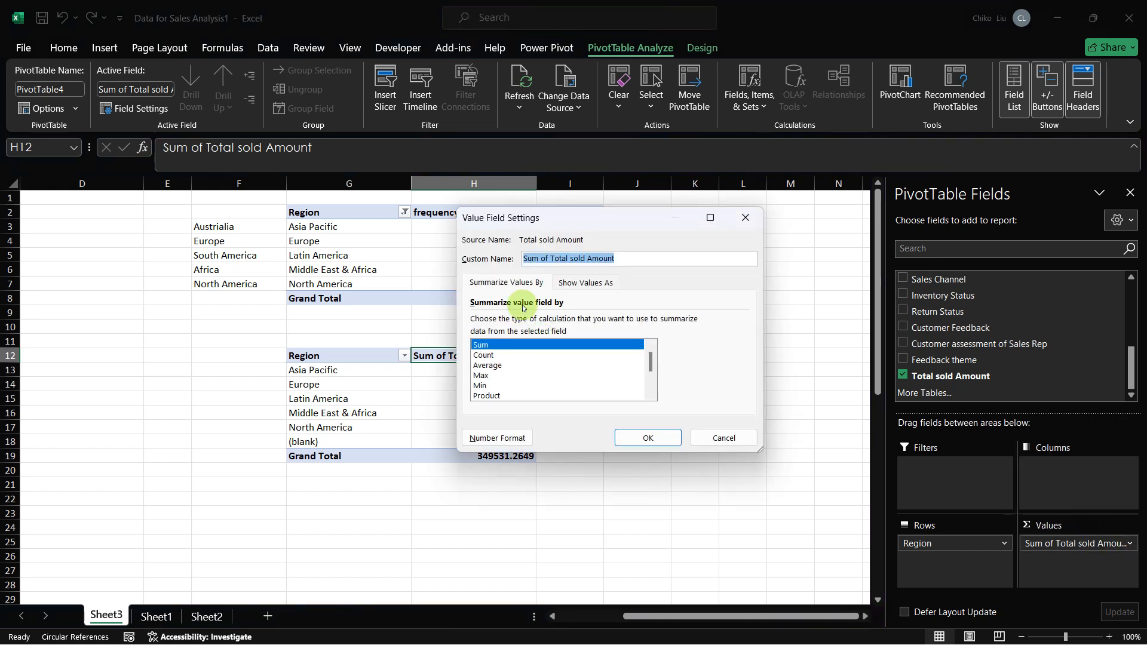
click(554, 258)
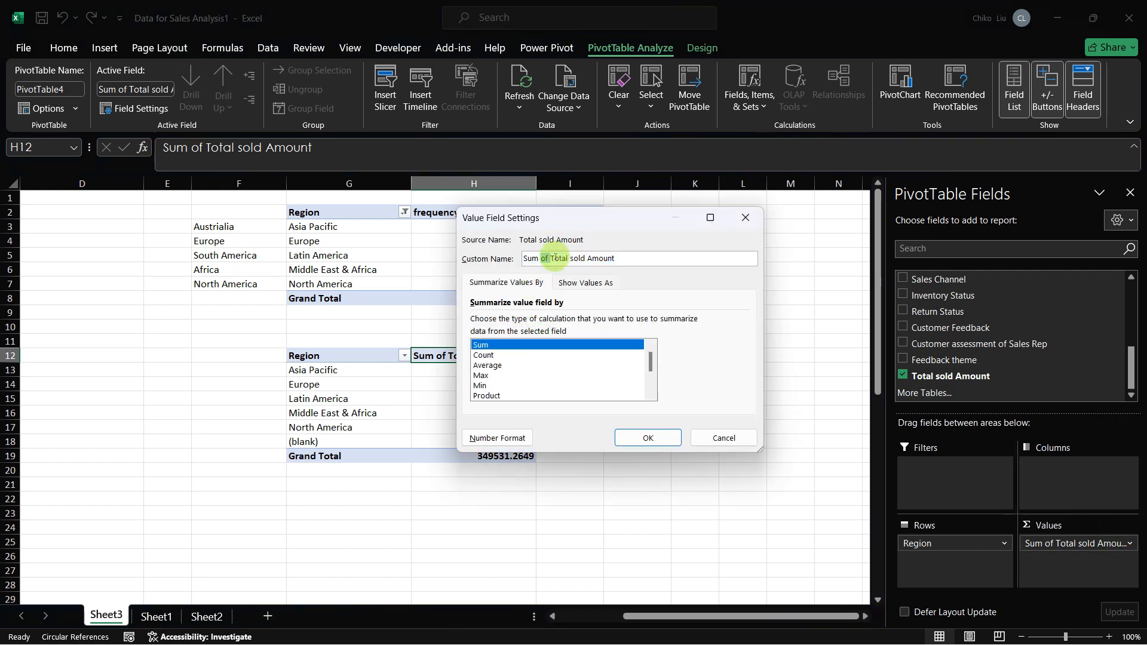
key(shift+Home)
key(BackSpace)
key(Return)
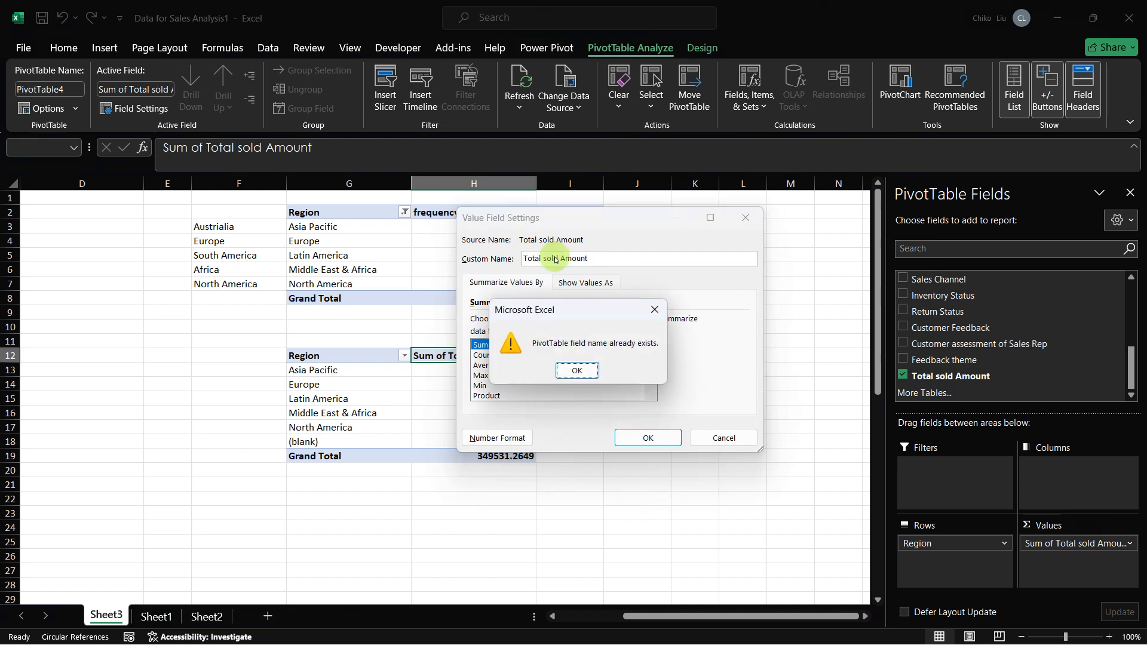
key(Return)
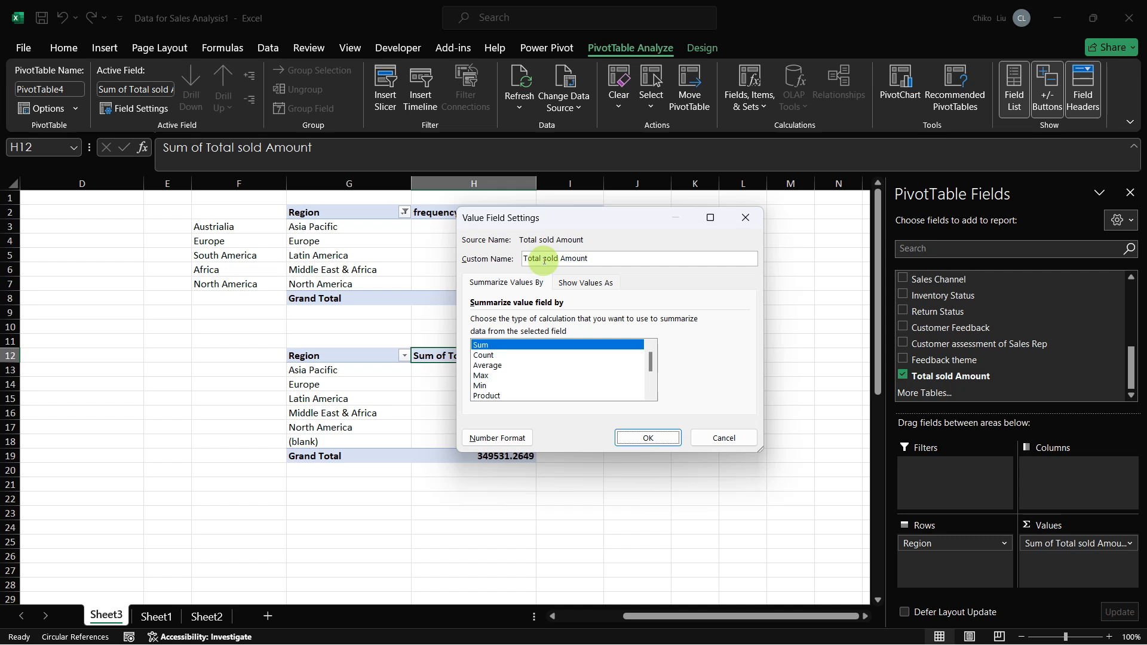
click(541, 258)
key(BackSpace)
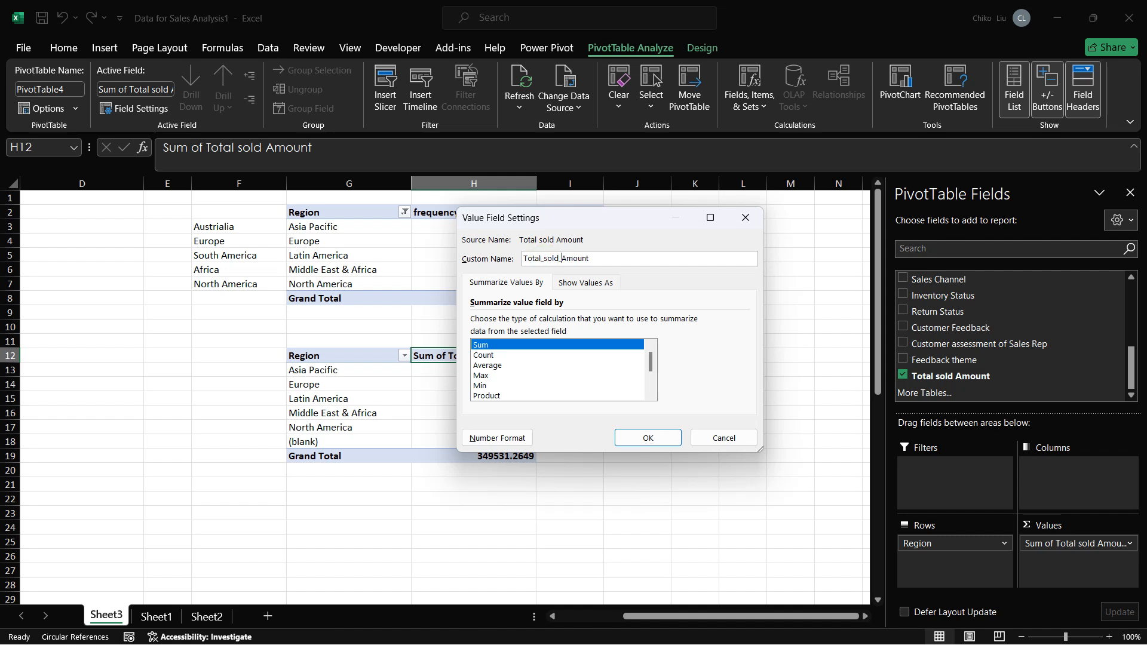
key(Return)
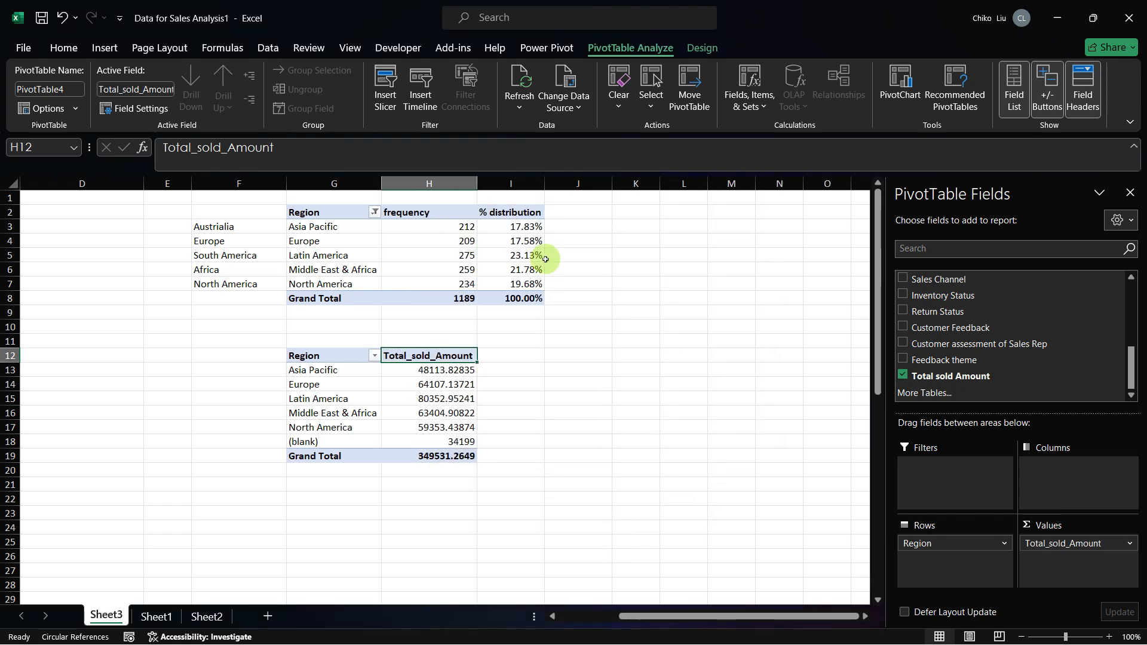
Step: Filter the (blank) item out of Region in the PivotTable at G12
click(248, 353)
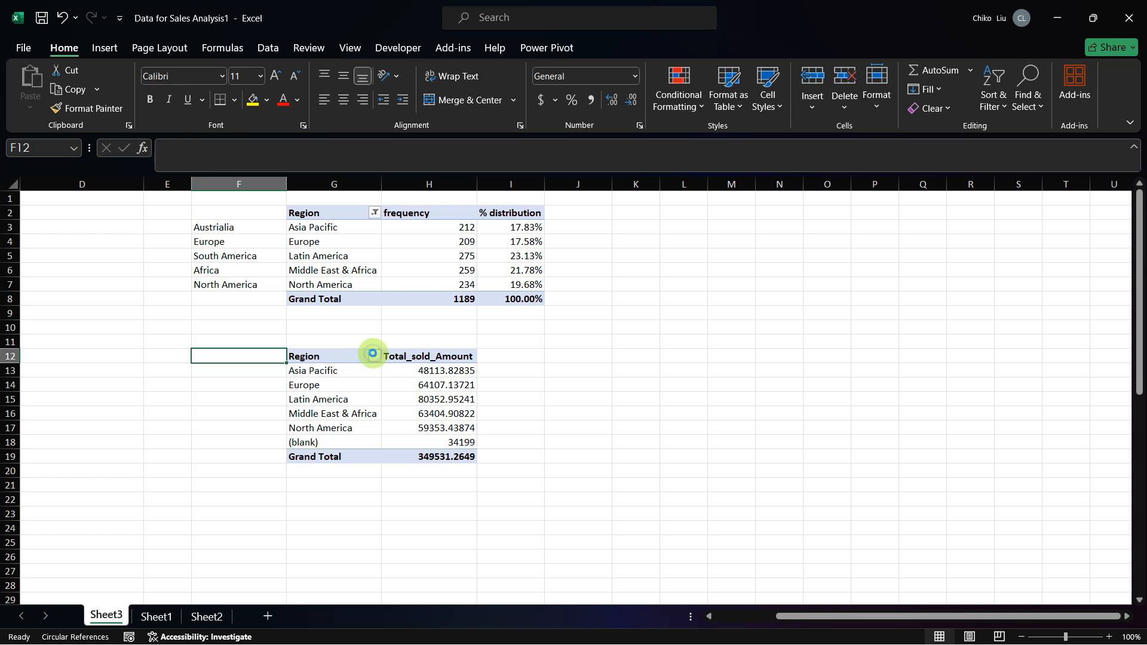
click(373, 355)
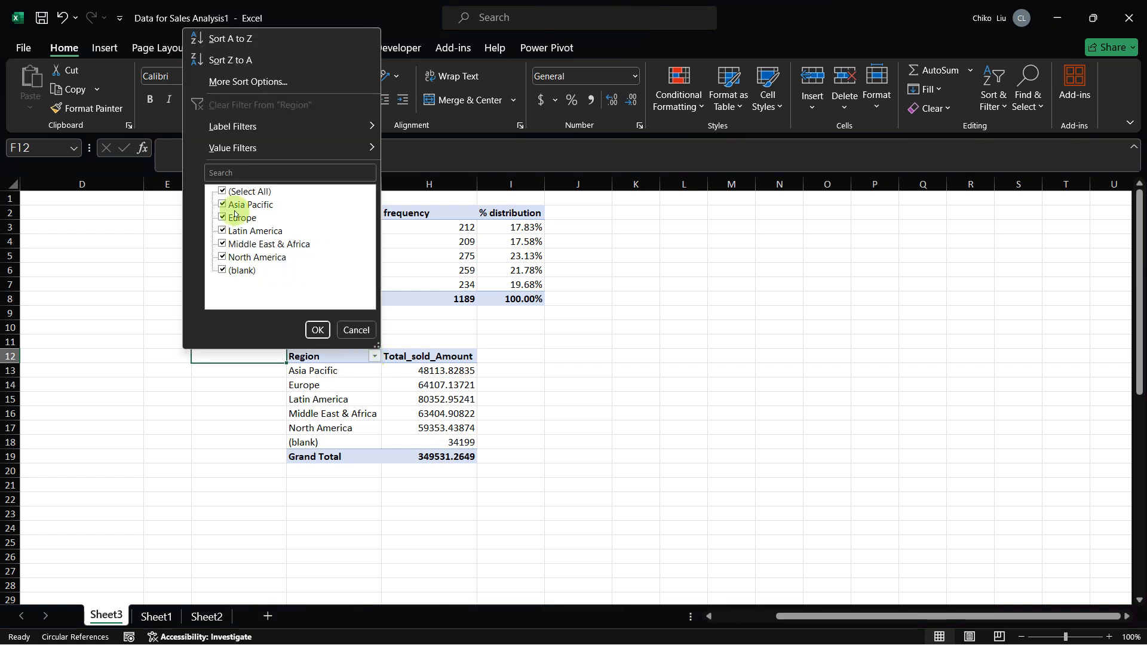
click(223, 269)
key(Return)
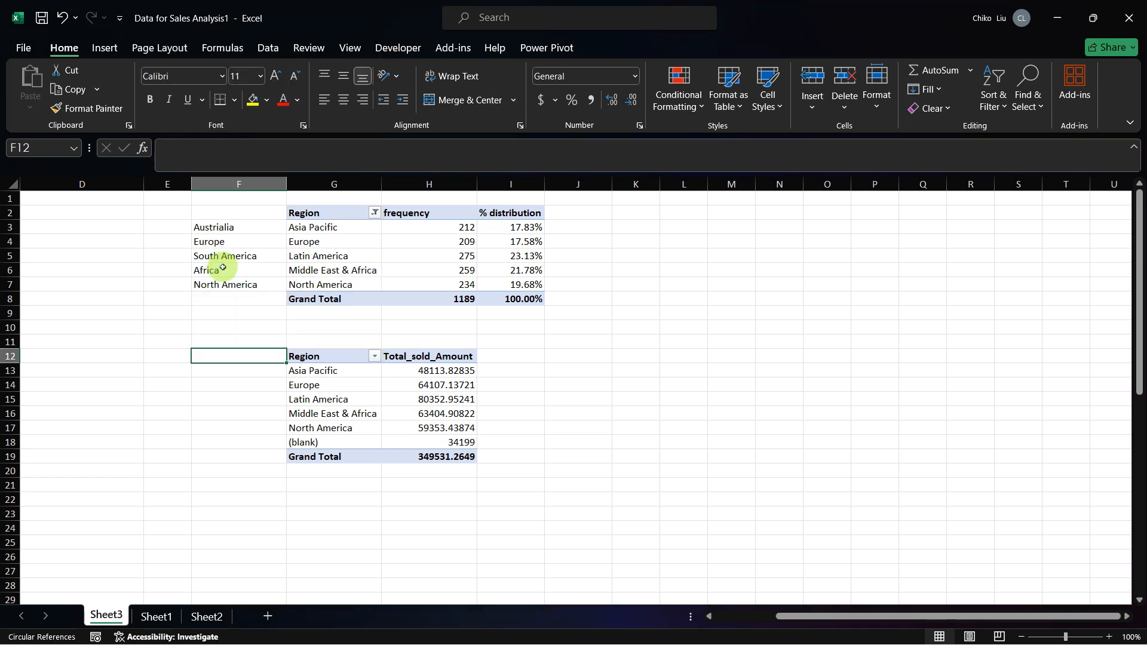
Step: Copy the region labels from F3:F7 to F13:F17 beside the Total_sold_Amount PivotTable
drag(248, 231, 251, 281)
key(ctrl+c)
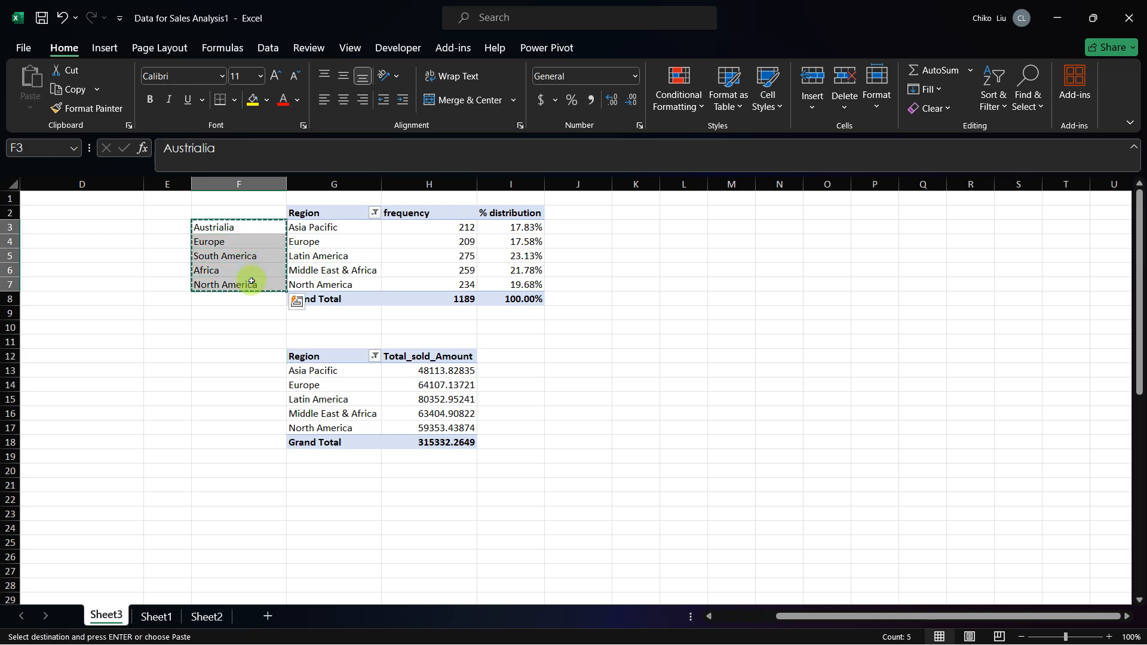
key(Down)
key(Down)
key(Down)
key(Down)
key(Down)
key(Down)
key(Down)
key(Down)
key(Down)
key(Down)
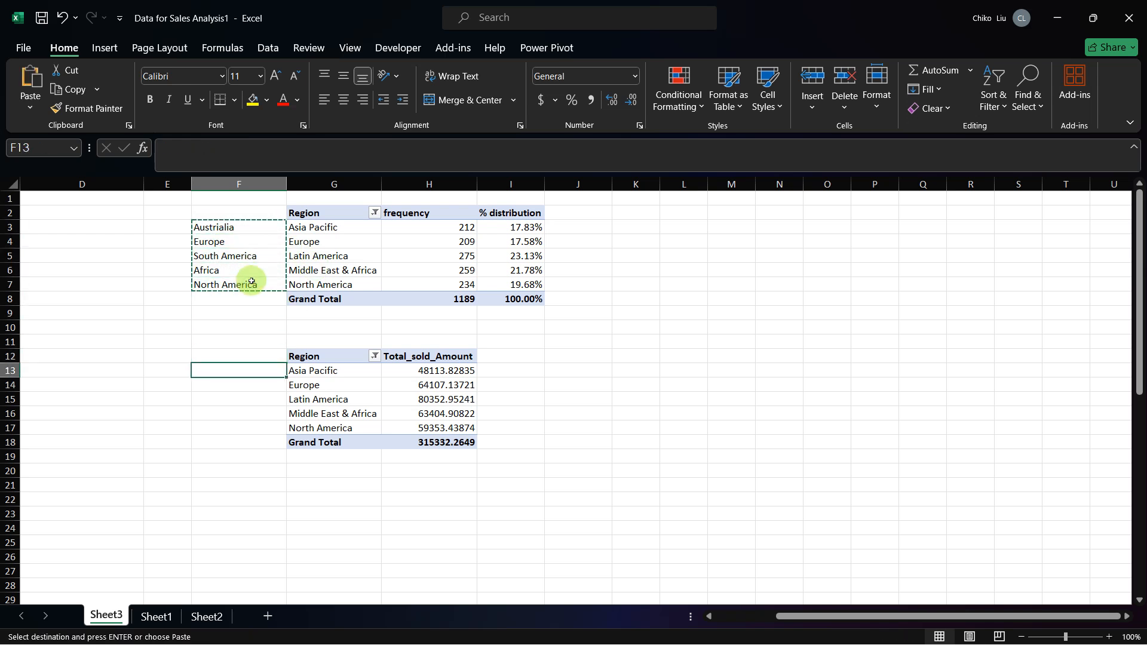
key(ctrl+v)
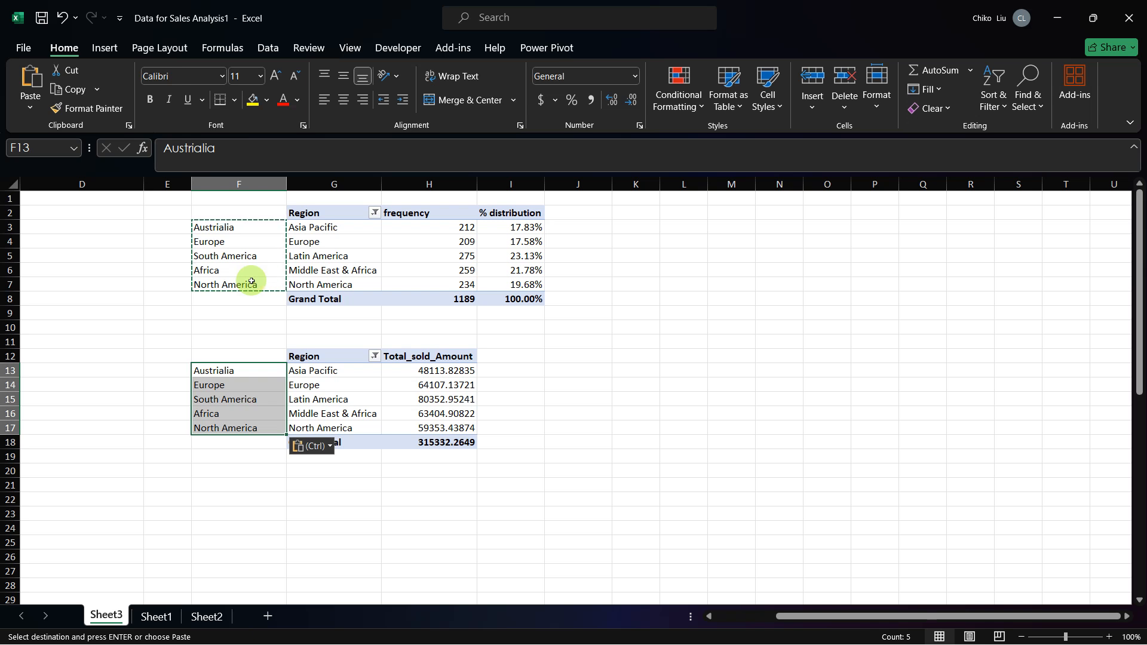
Step: Add Total sold Amount to the PivotTable's values a second time and summarize it by Average
click(419, 357)
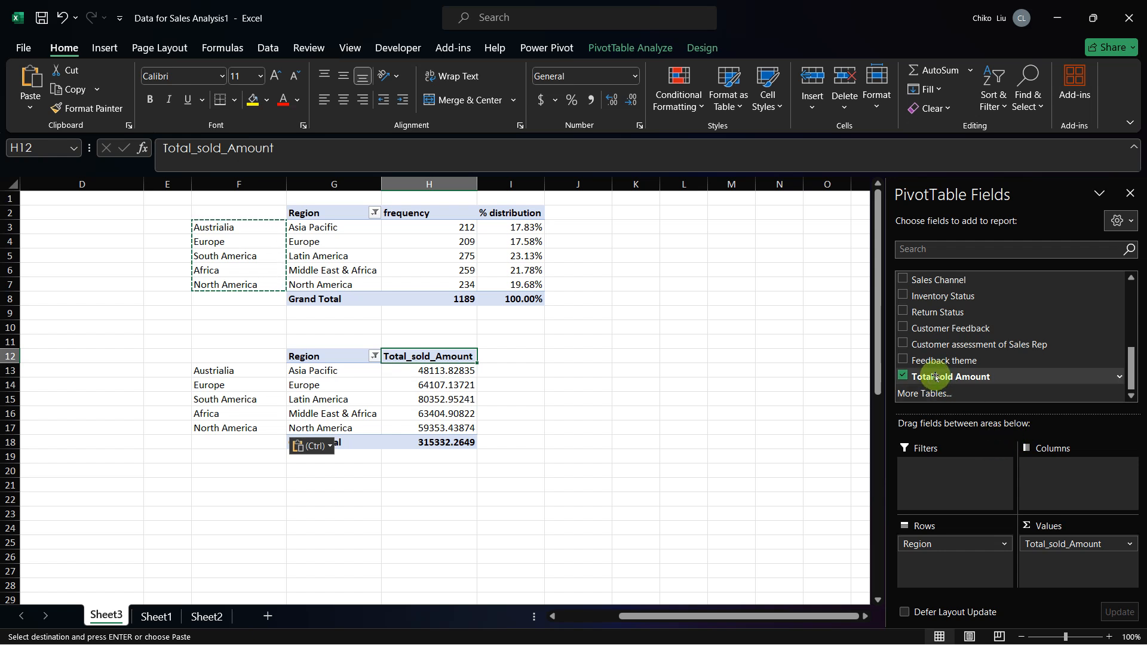
drag(935, 376, 1032, 553)
drag(1038, 566, 1040, 565)
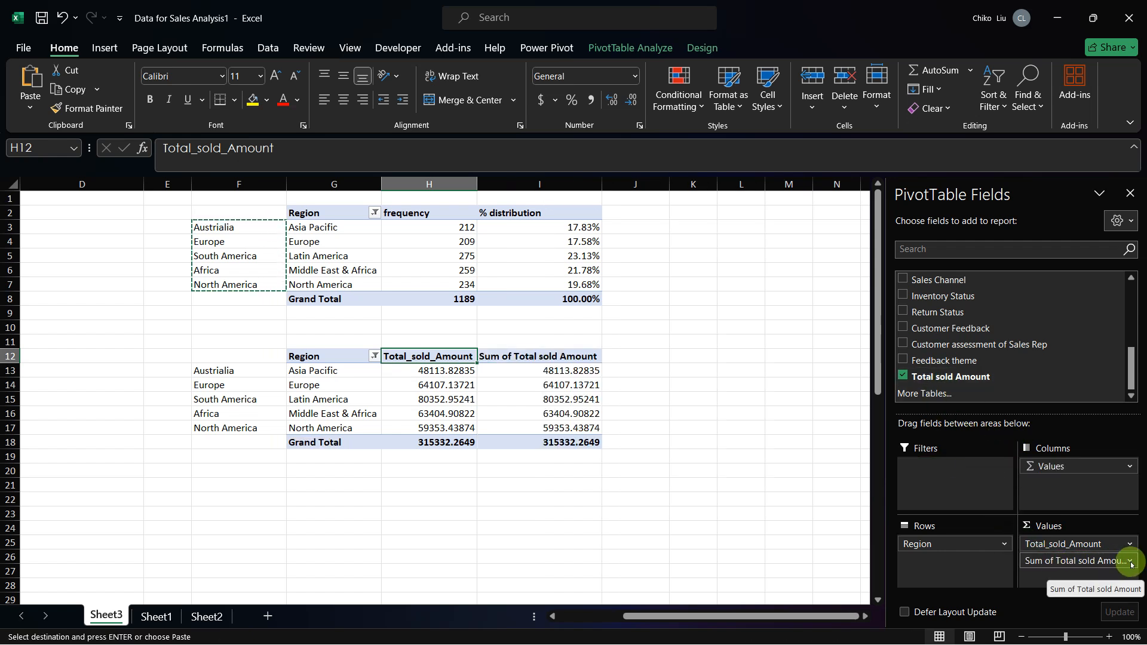
click(1111, 562)
click(1096, 543)
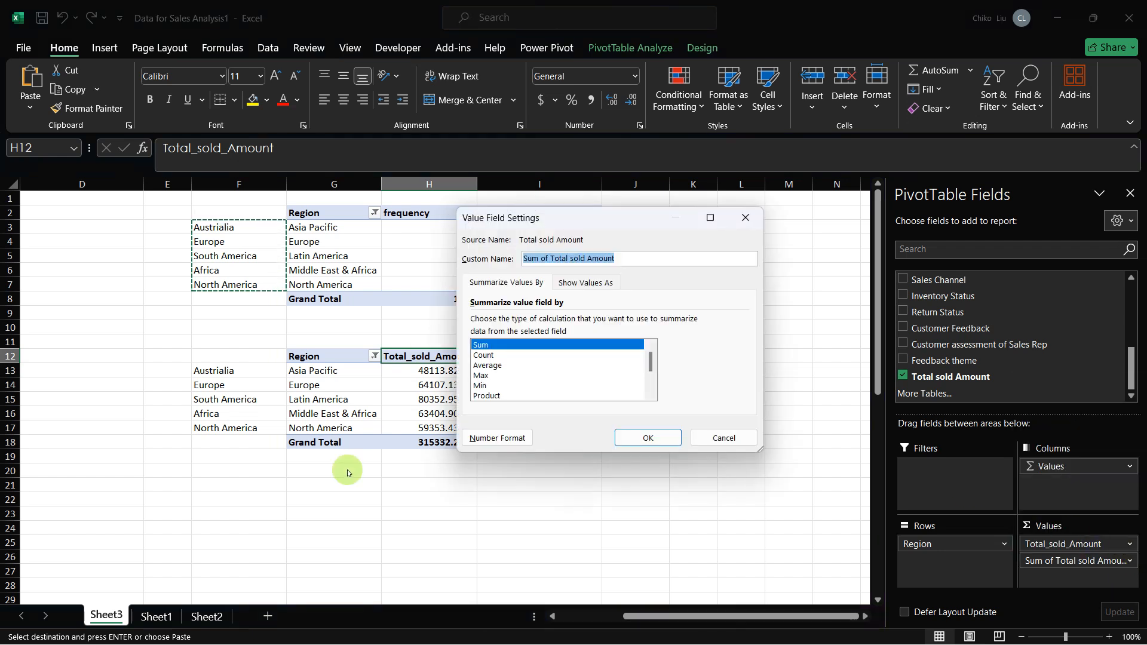
click(488, 367)
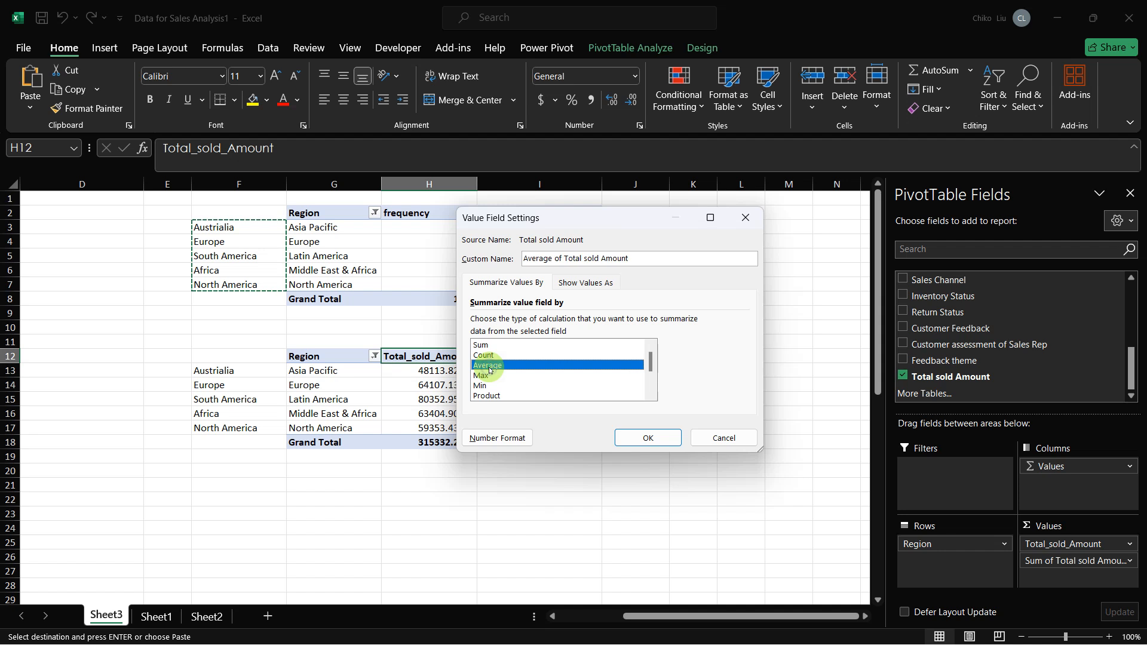
click(627, 439)
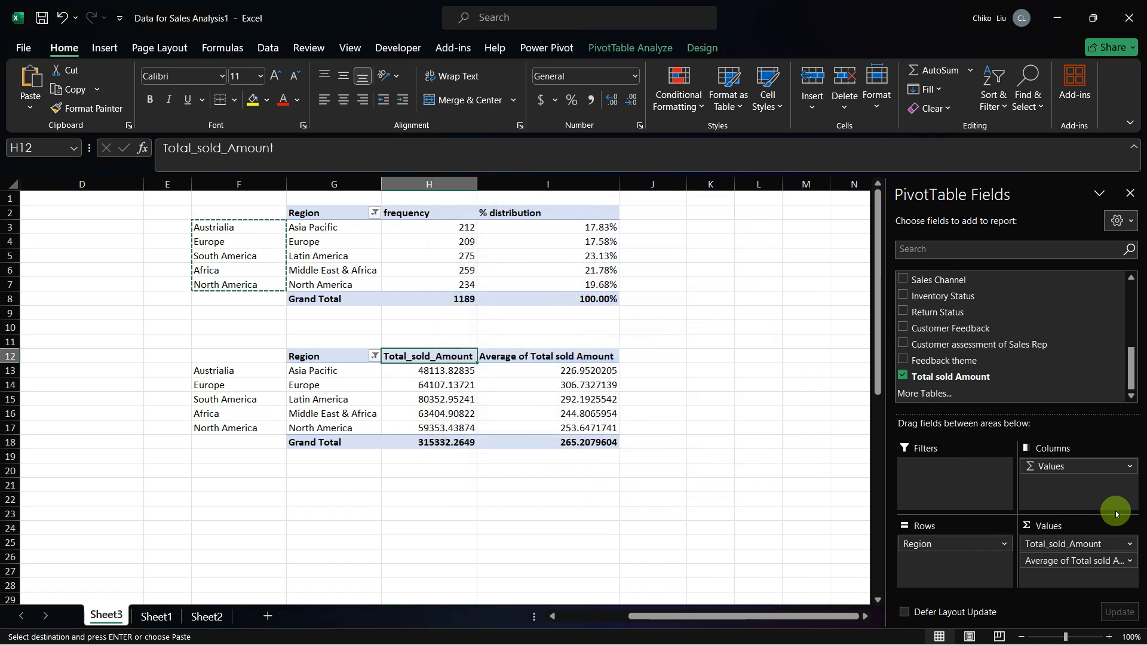
Step: Rename the Average of Total sold Amount value field to Average sold Amount
click(1129, 560)
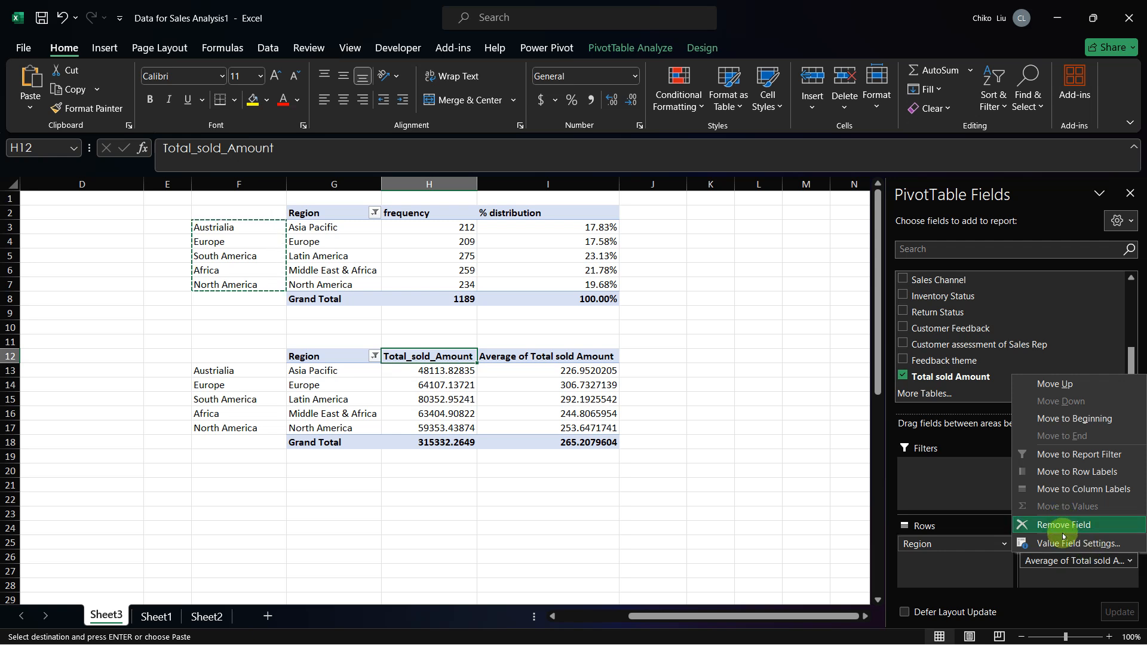
click(1069, 543)
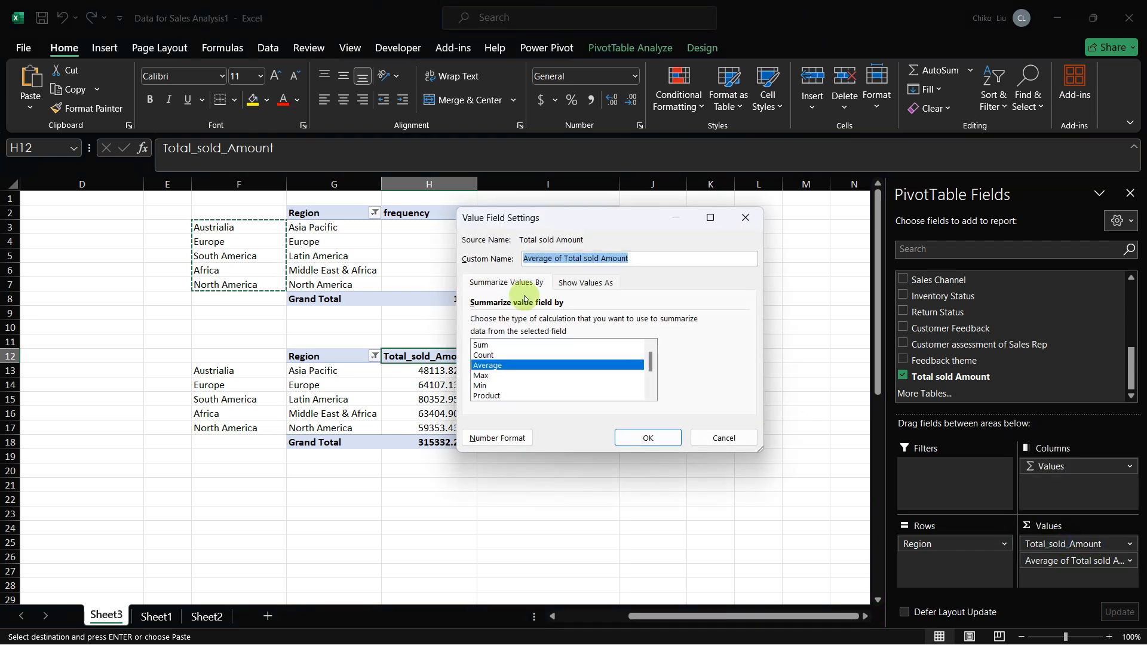
click(552, 258)
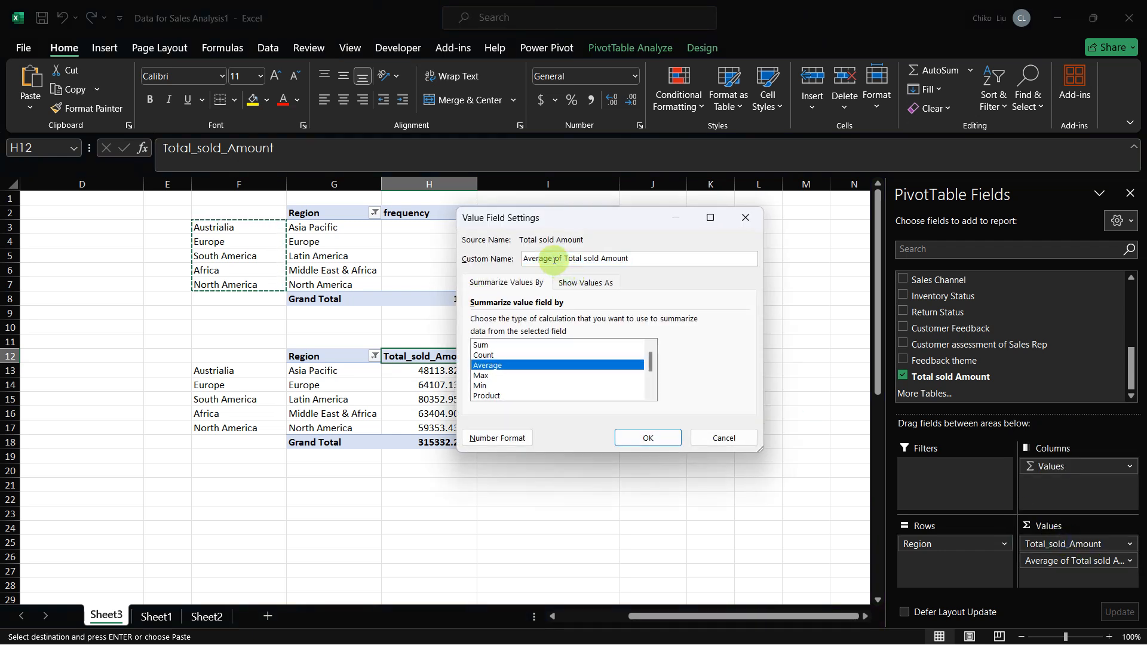
drag(552, 258, 583, 258)
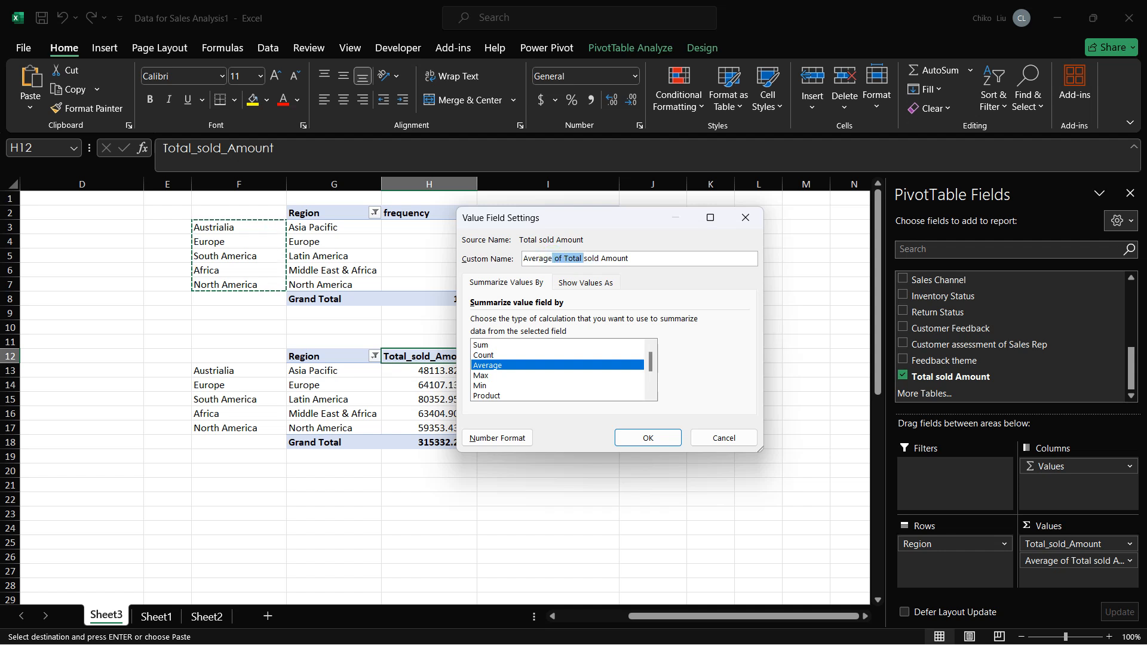
key(BackSpace)
key(Return)
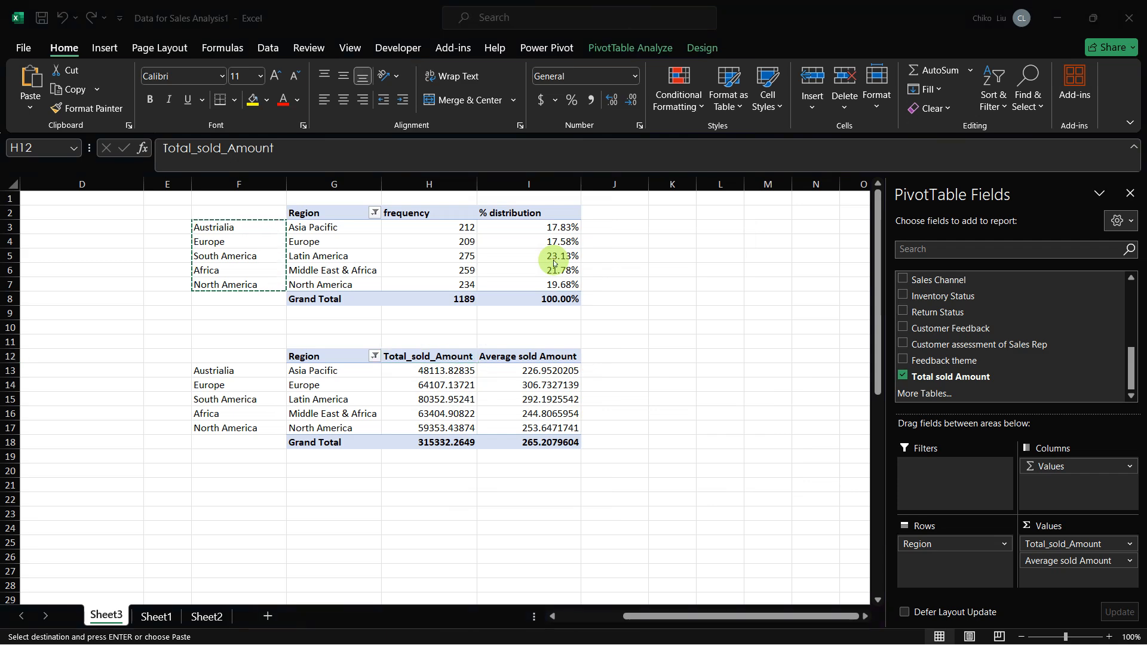
Step: Check Table 4's columns in the capstone PDF, and add Total sold Amount to the PivotTable's values again, shown as % of Grand Total
key(alt+Tab)
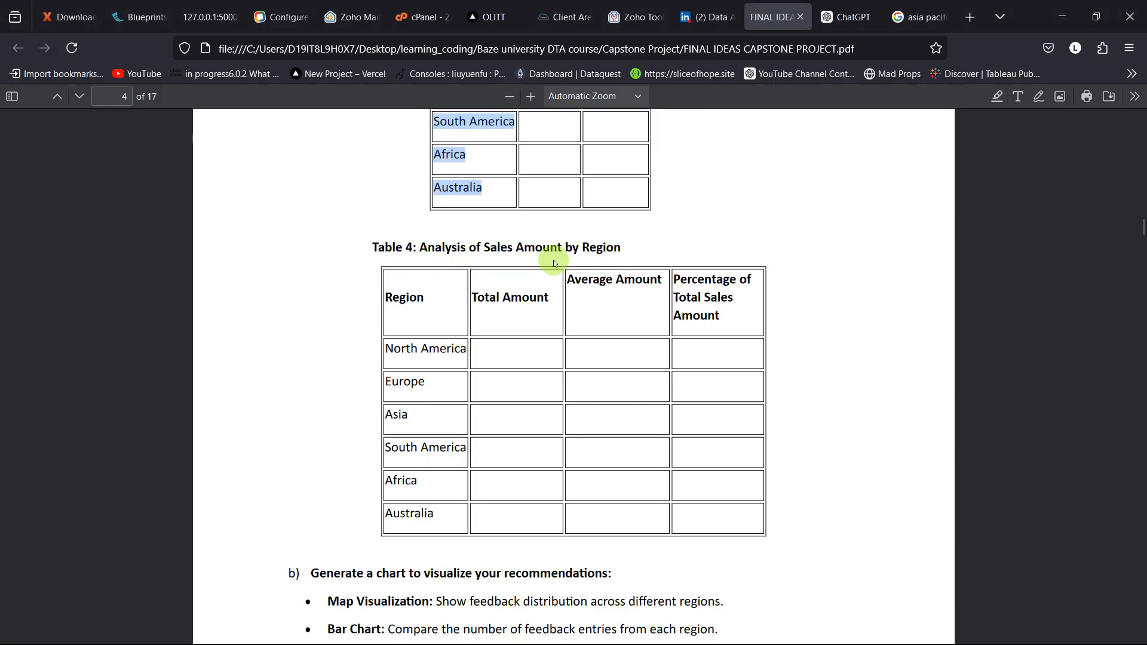
key(alt+Tab)
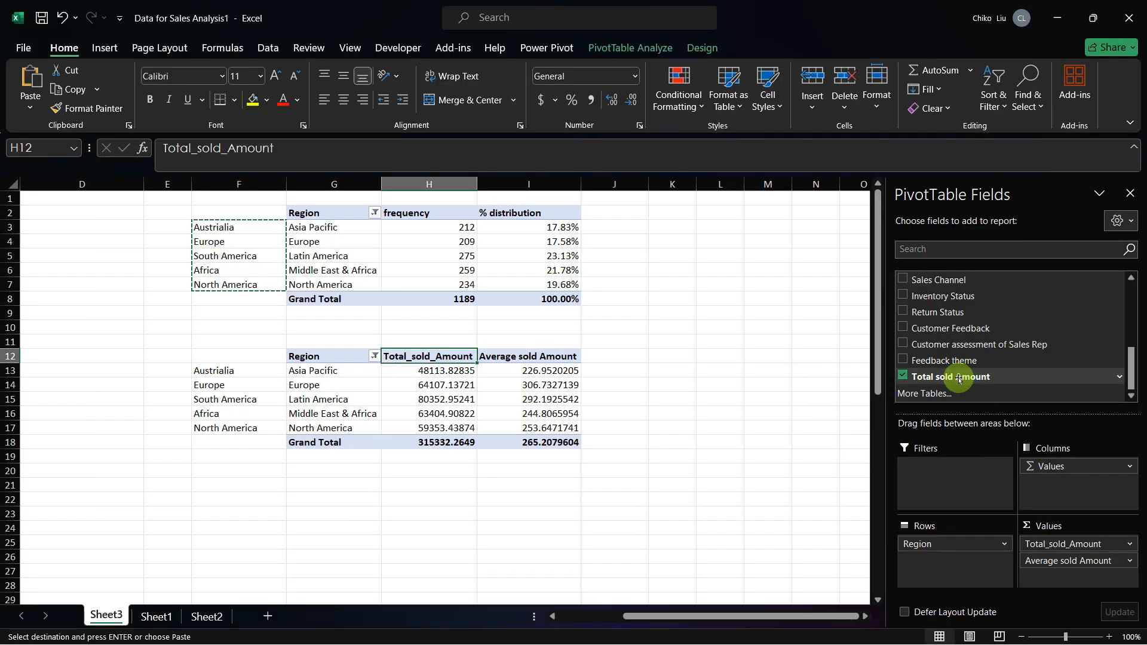
drag(958, 378, 1049, 571)
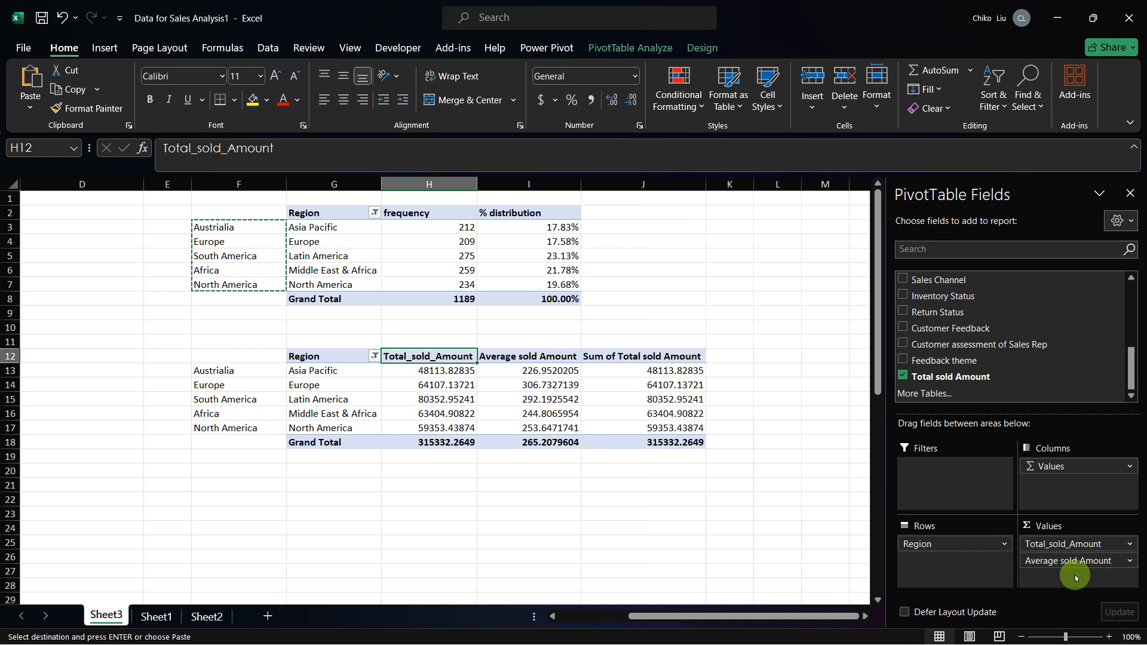
click(622, 371)
right_click(622, 378)
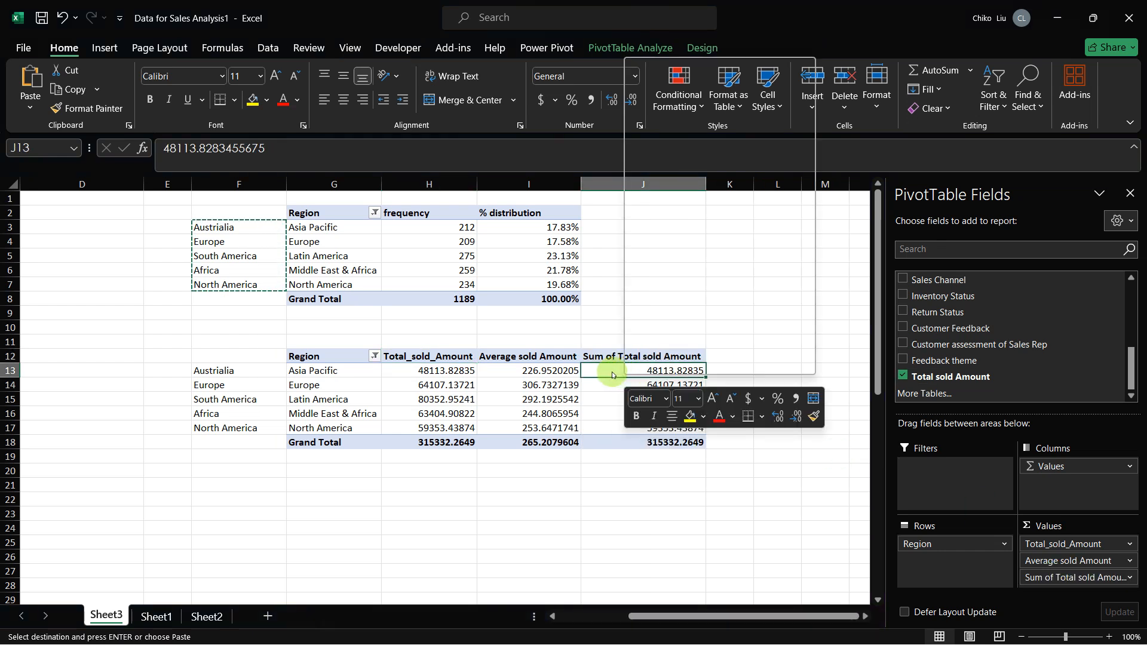
click(605, 374)
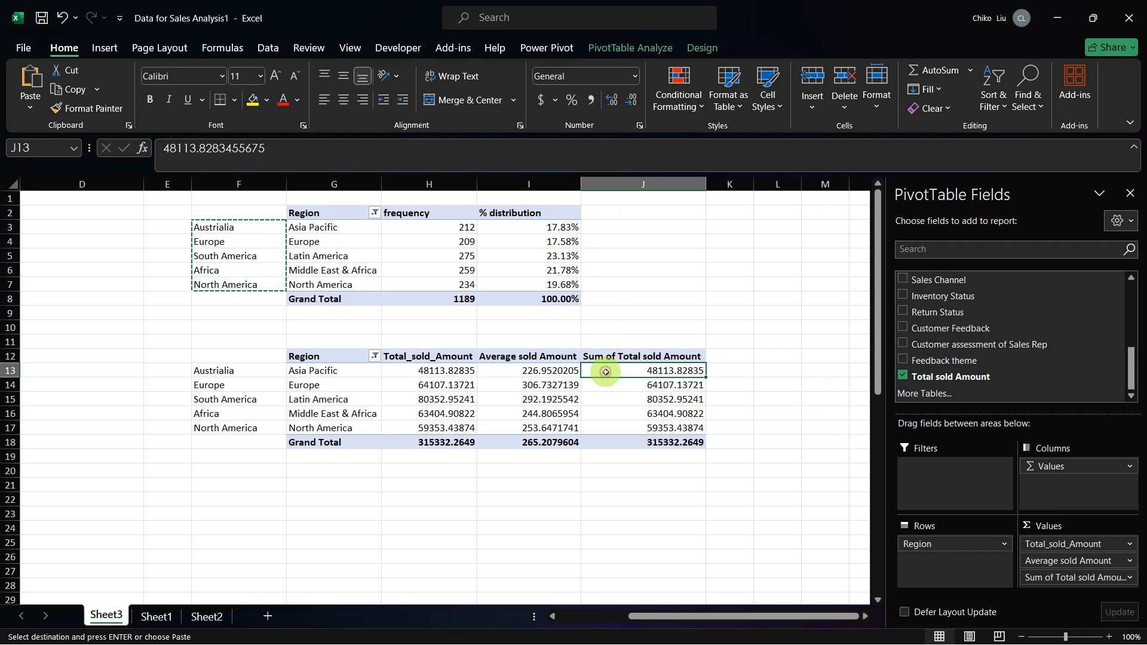
right_click(605, 375)
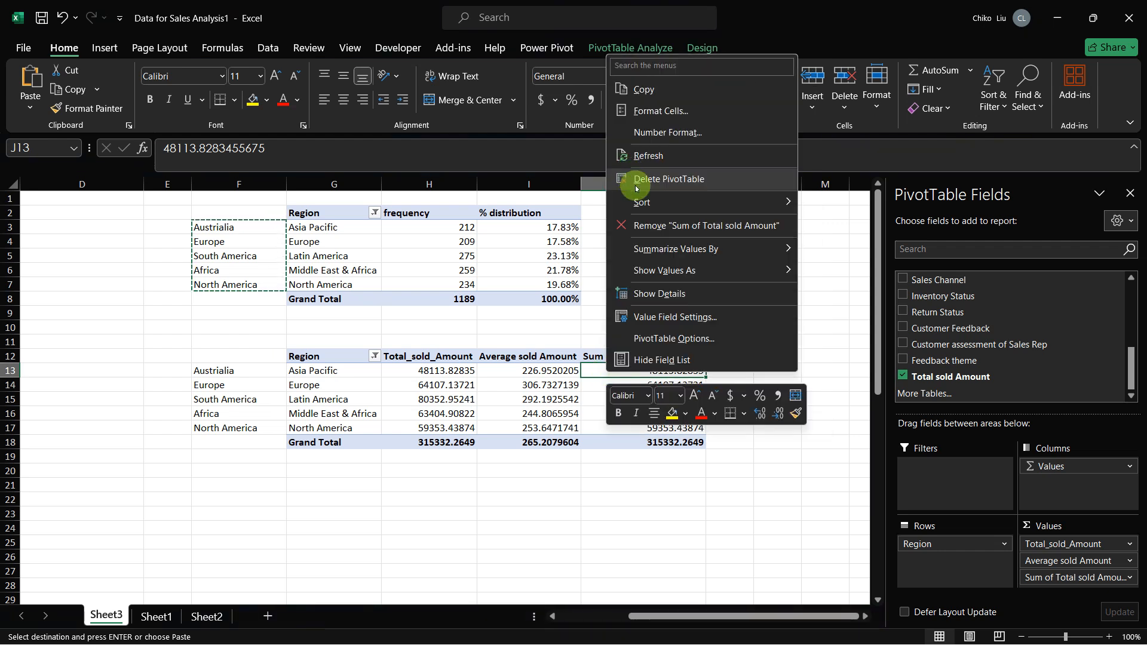
mouse_move(679, 269)
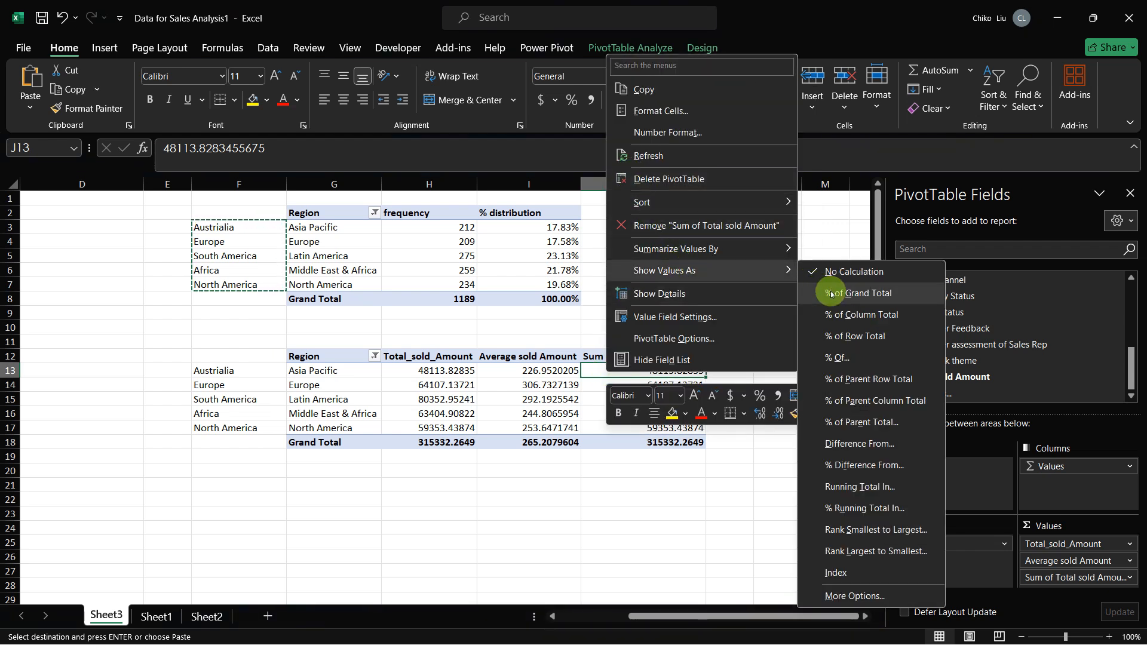
click(830, 291)
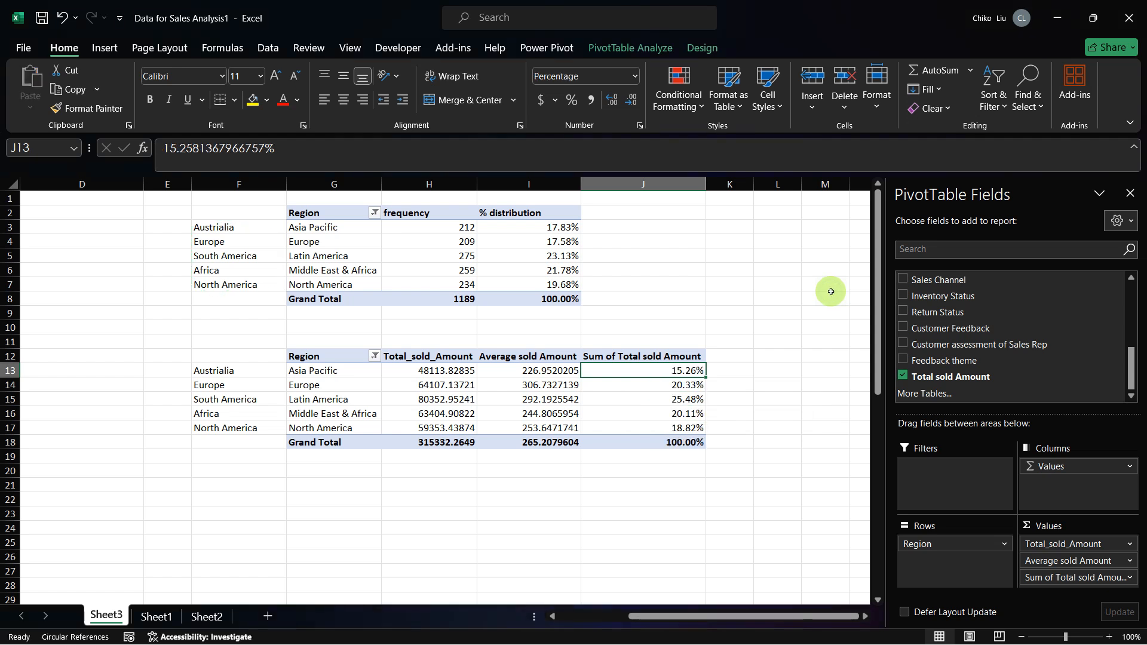
Step: Rename the Sum of Total sold Amount value field to % percentage
click(1131, 580)
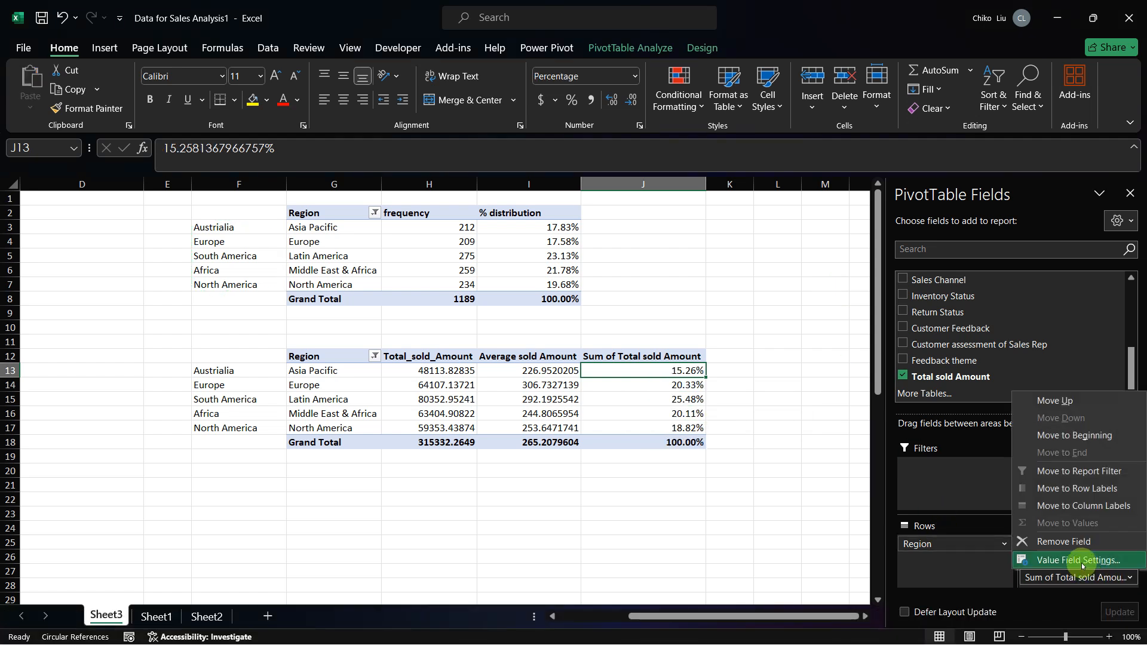
click(1081, 563)
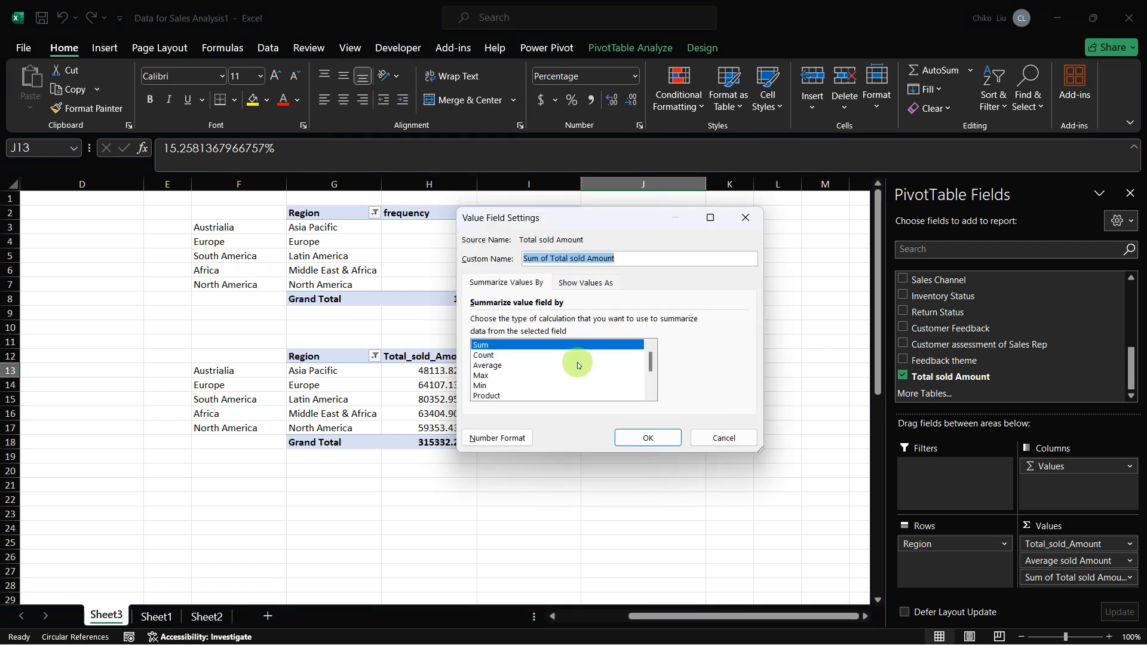
text(% perc)
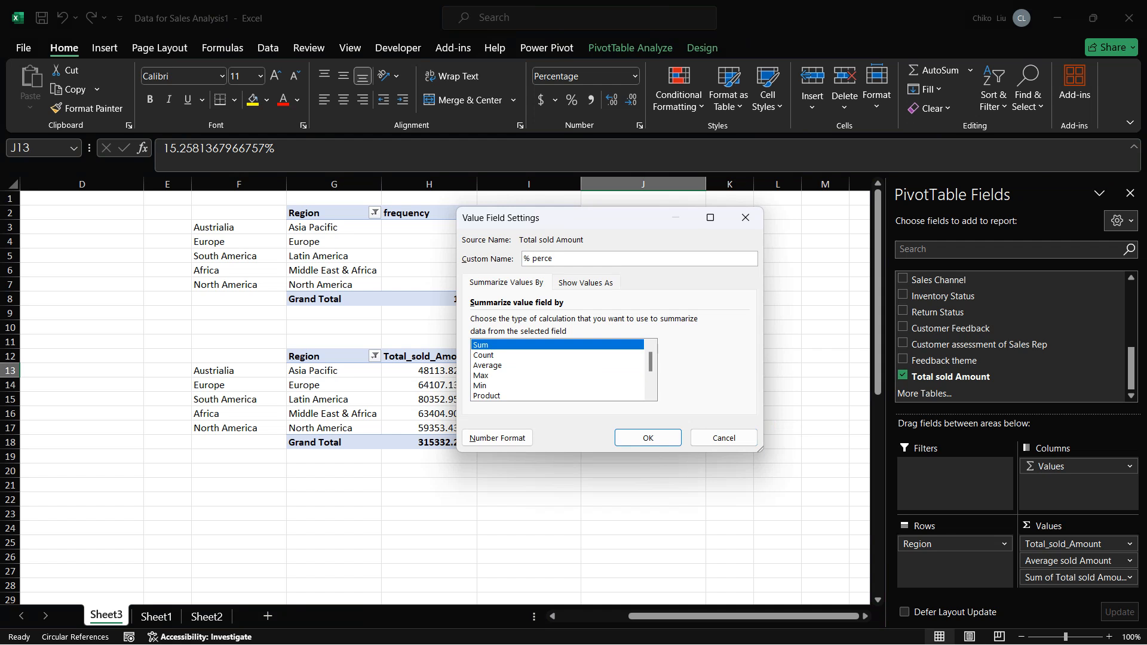
text(entage)
key(Return)
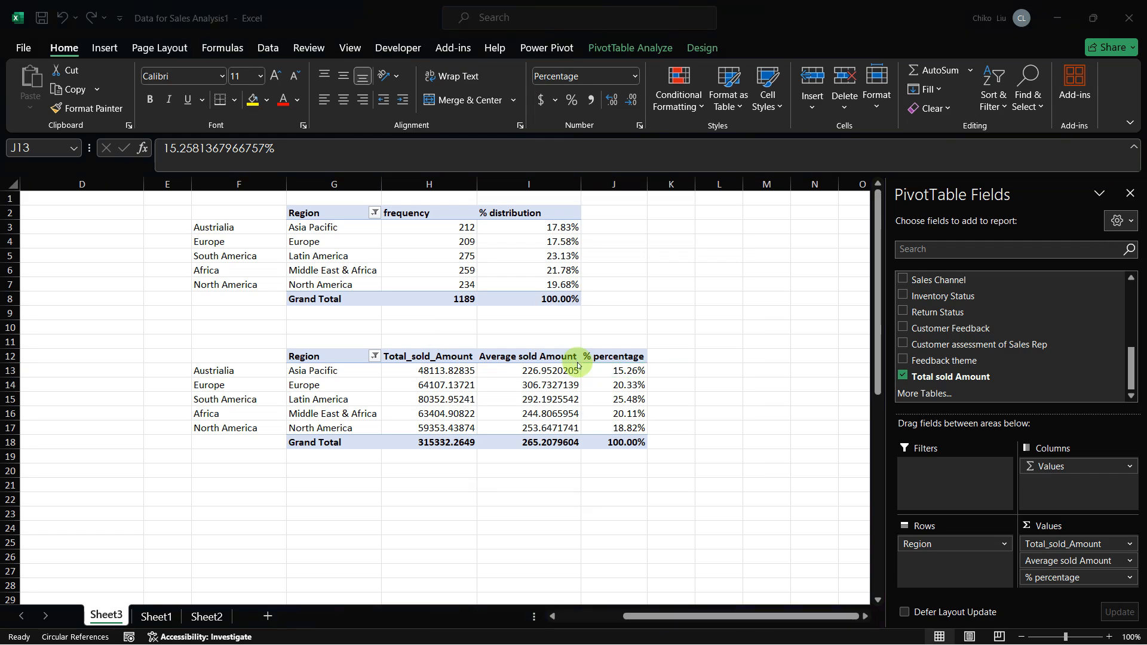
Step: Read the capstone PDF from the sales amount by region table through Section 4, Analysis of Customer Segments
key(alt+Tab)
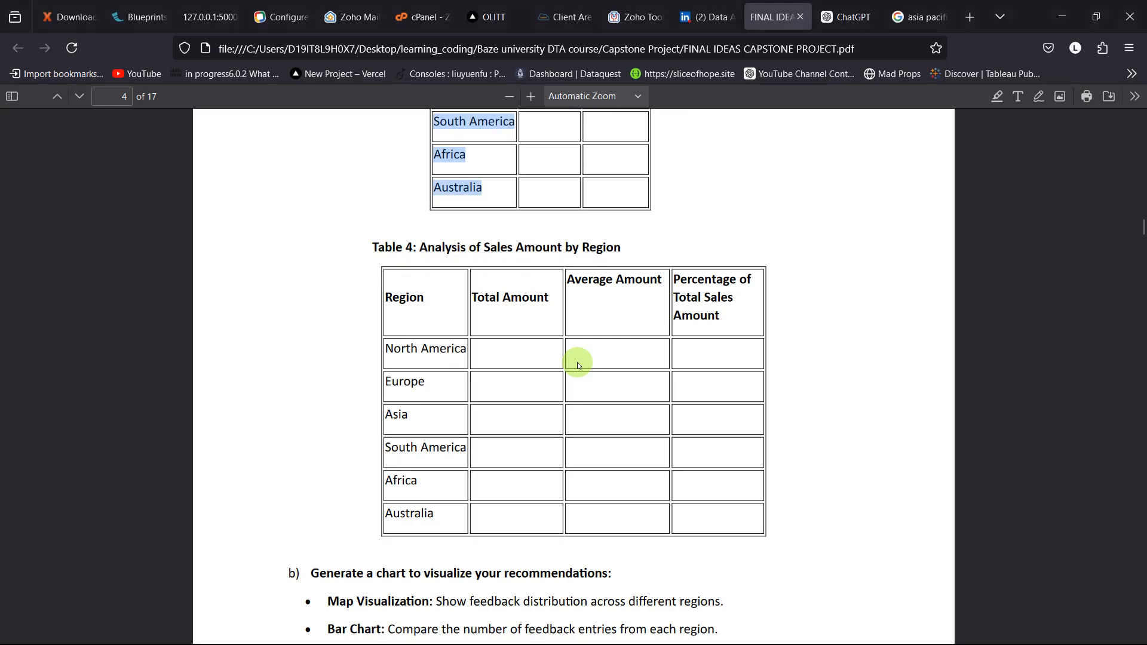
scroll(577, 362, down, 7)
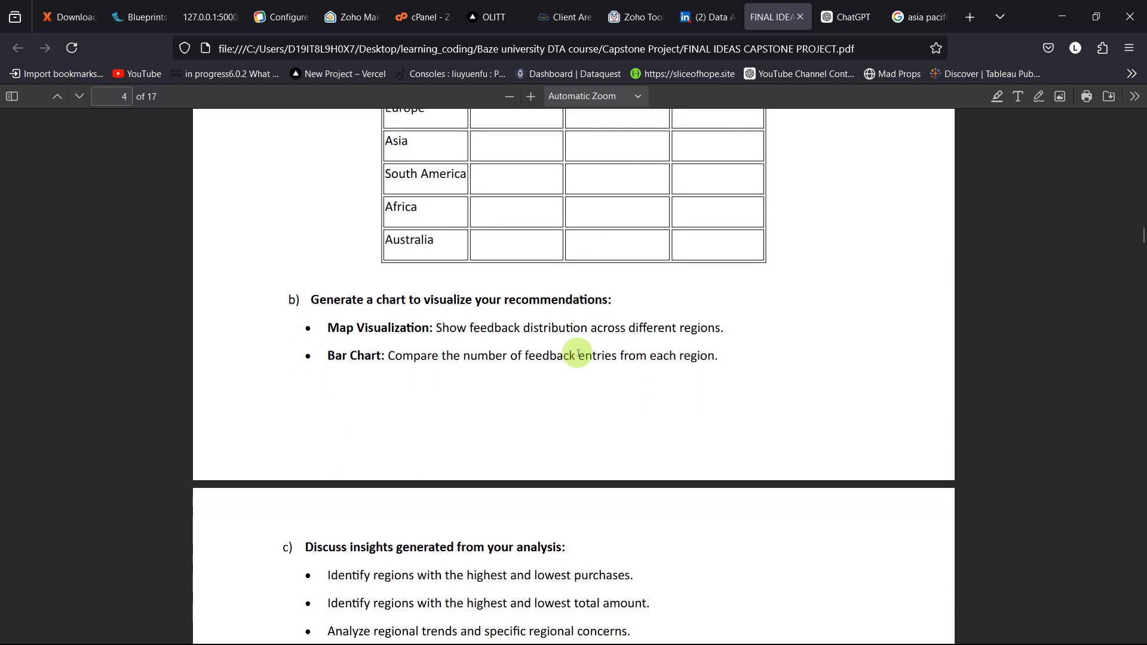
scroll(577, 352, down, 5)
scroll(577, 352, up, 6)
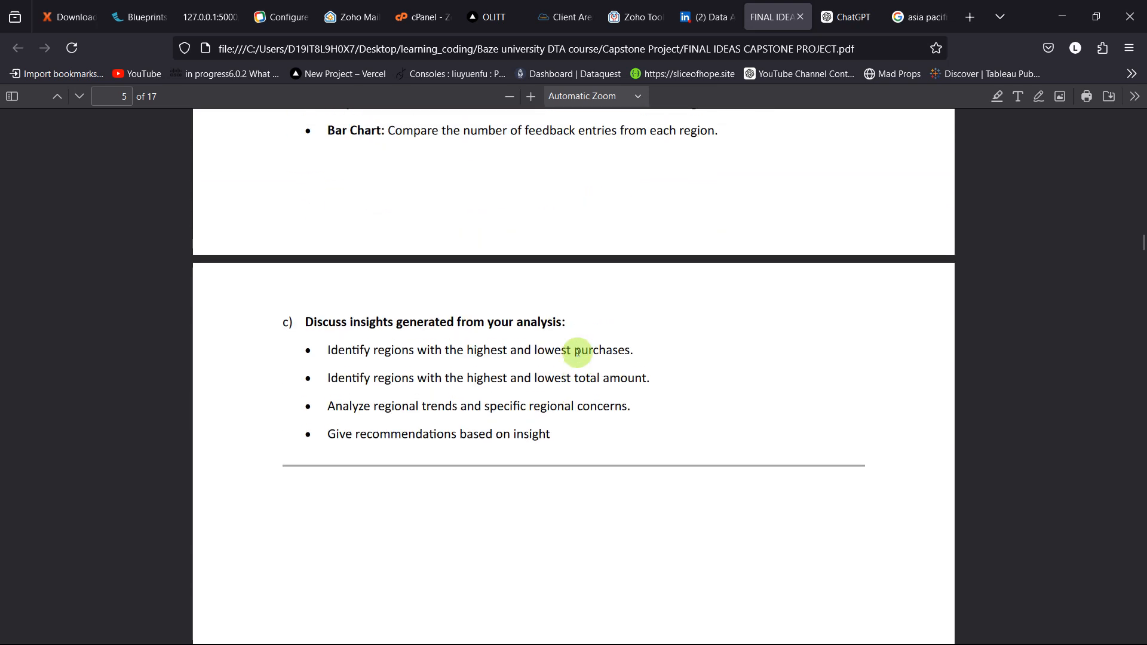
scroll(585, 338, down, 5)
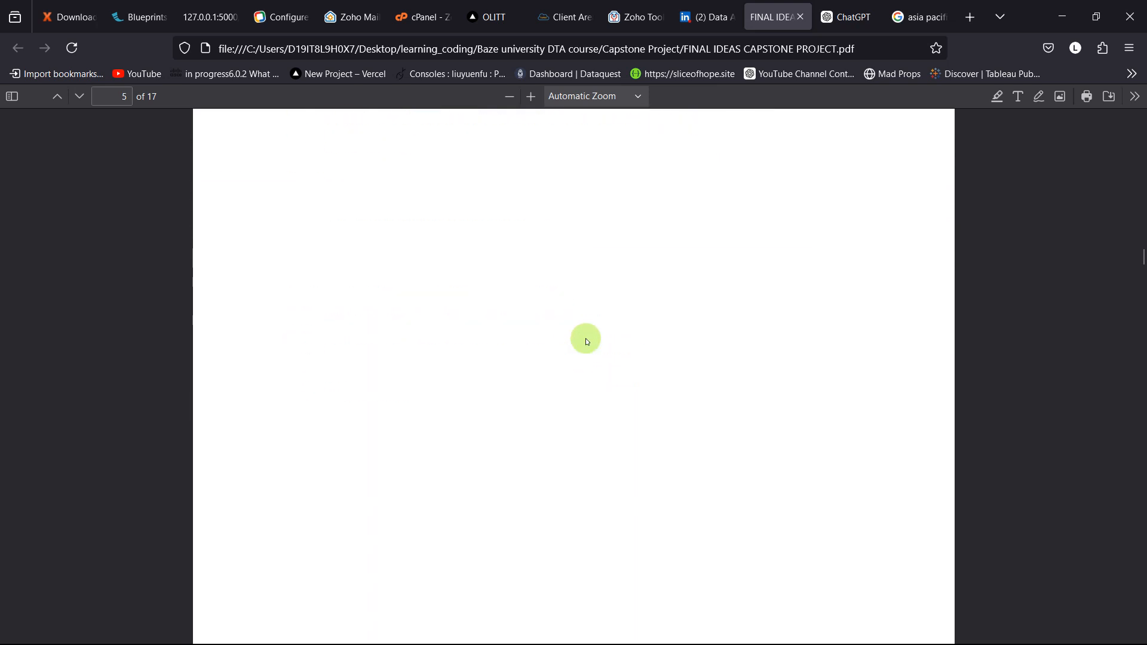
scroll(585, 332, down, 8)
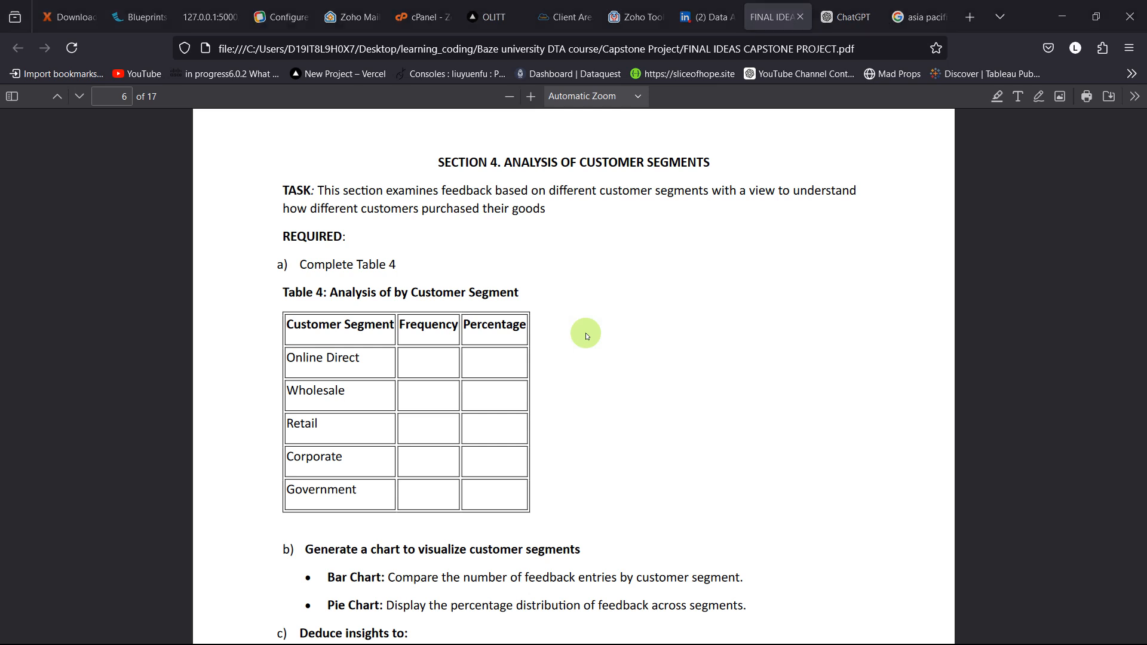
Step: Switch back to Excel and copy the entire Customer Segment column from Sheet1
key(alt+Tab)
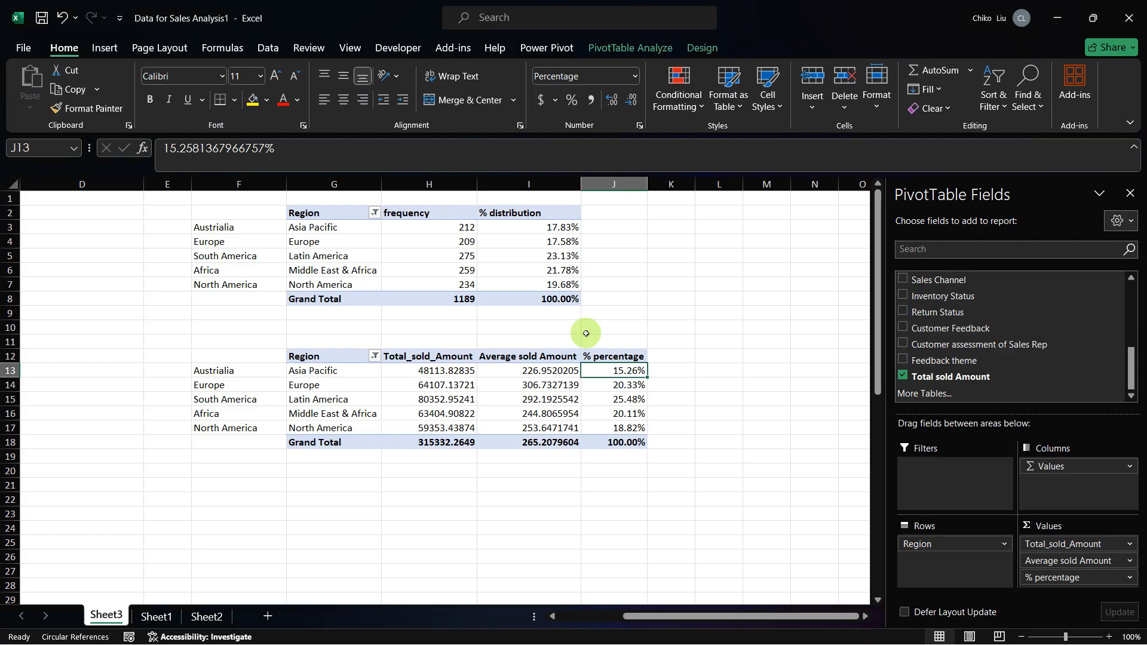
key(ctrl+Page_Down)
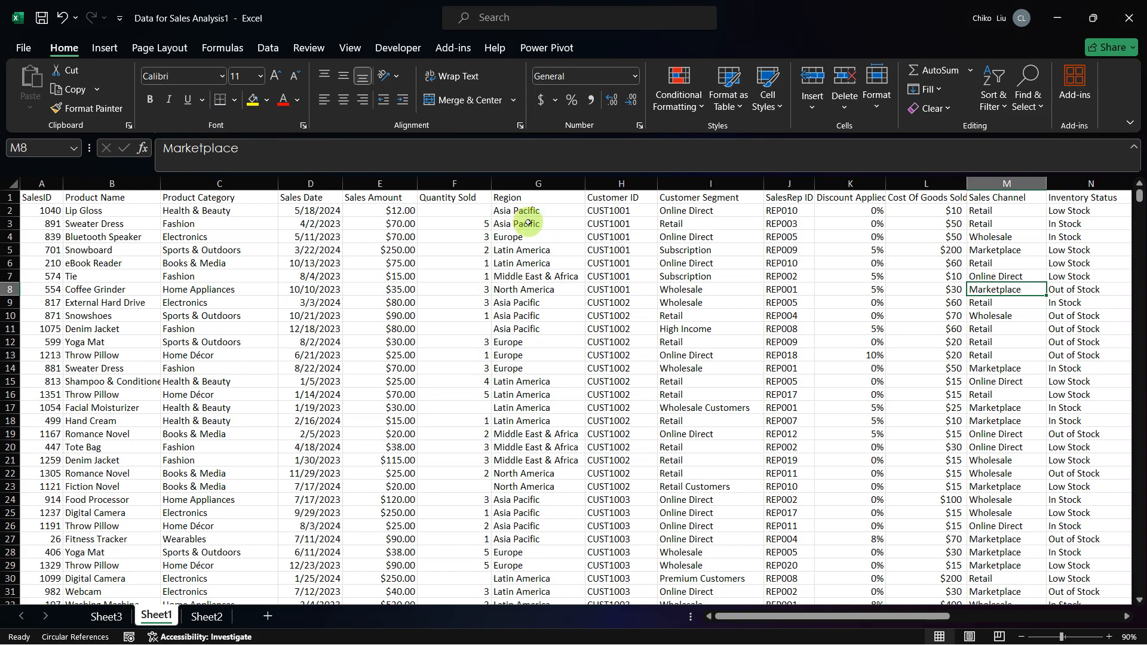
scroll(528, 222, right, 5)
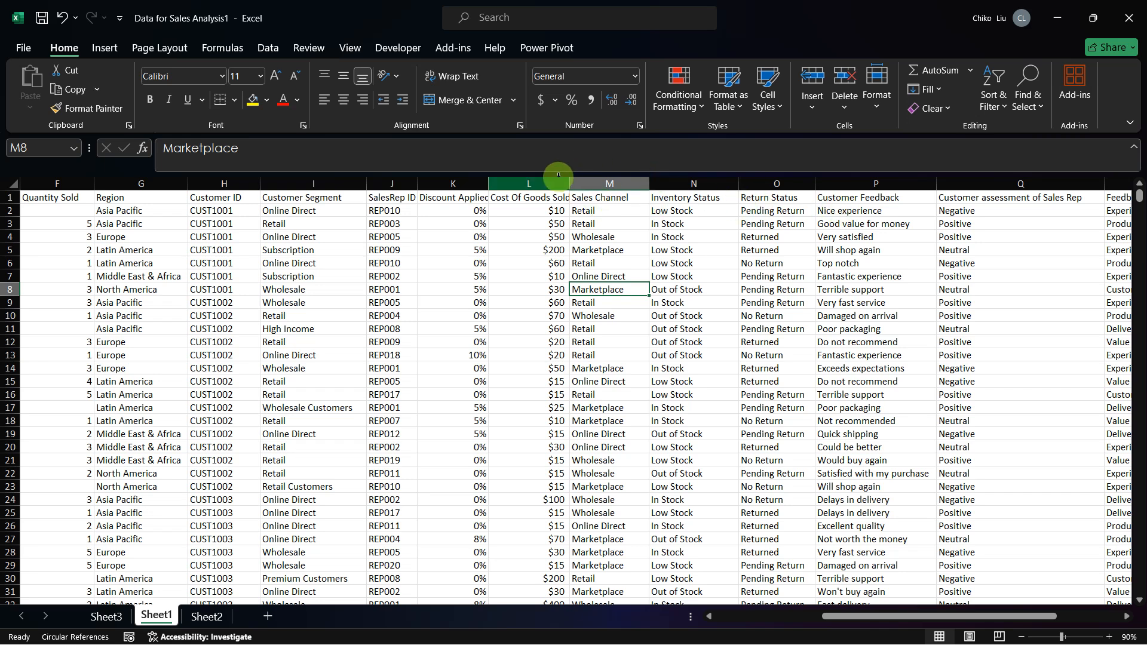
click(333, 183)
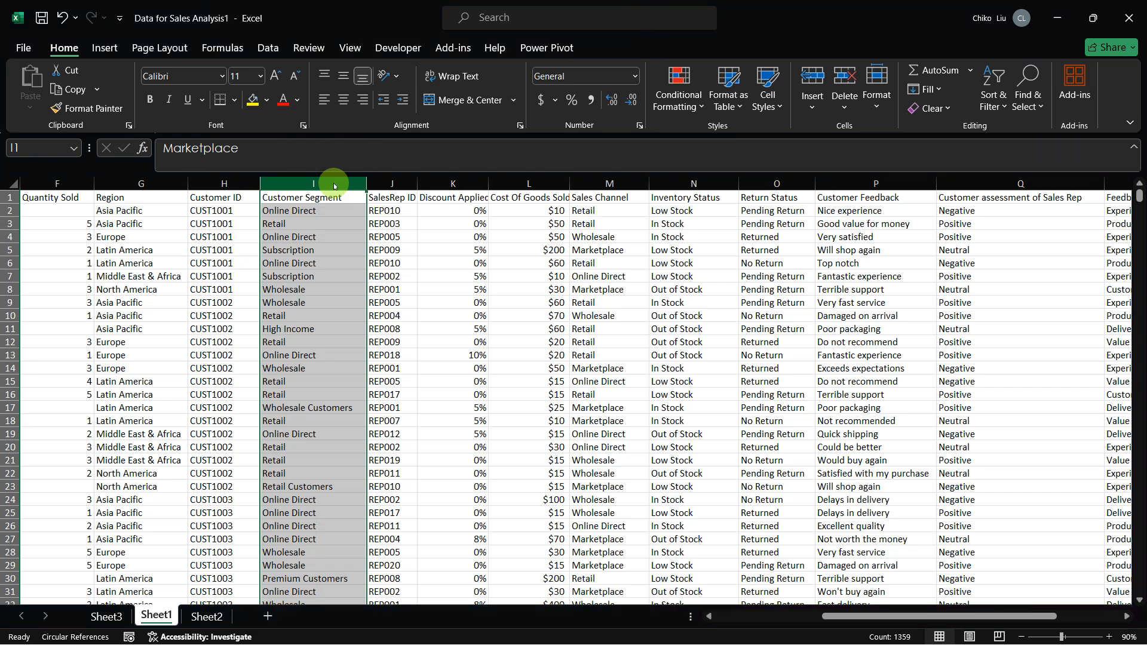
right_click(334, 185)
click(333, 184)
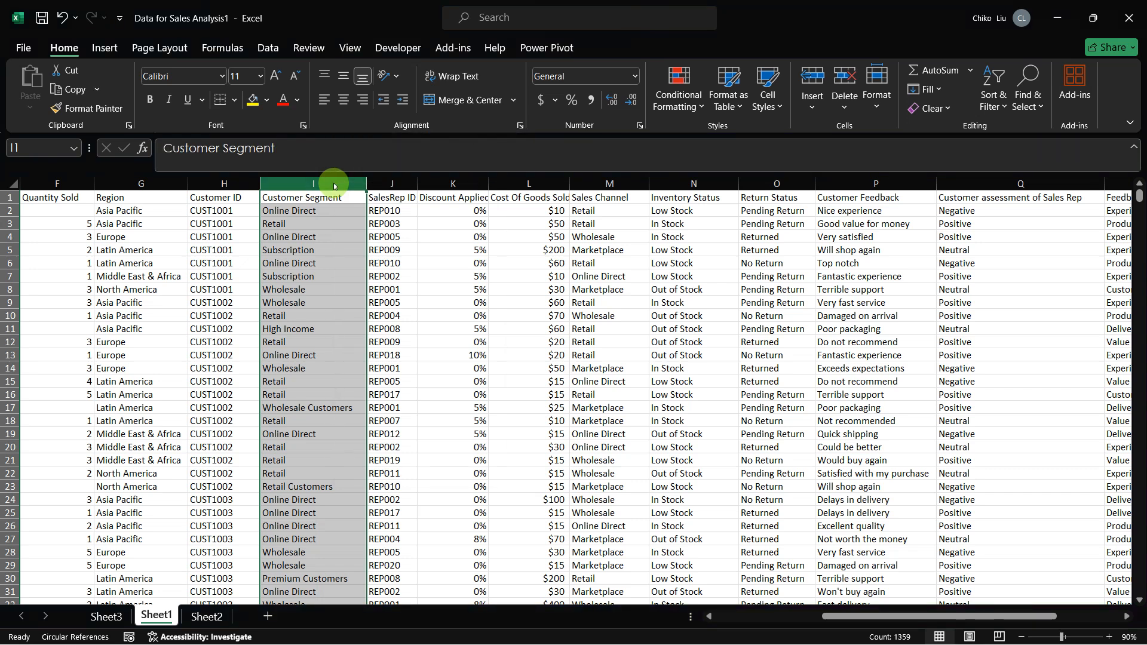
key(ctrl+c)
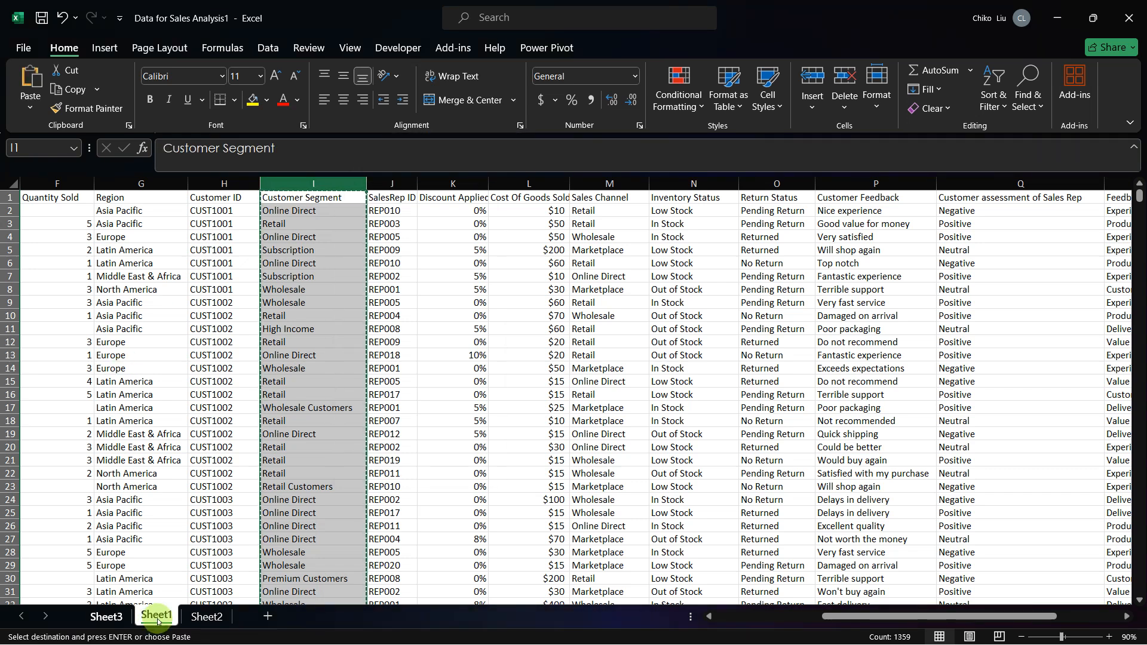
Step: Paste the copied Customer Segment column as values into Sheet2 starting at K1
click(203, 621)
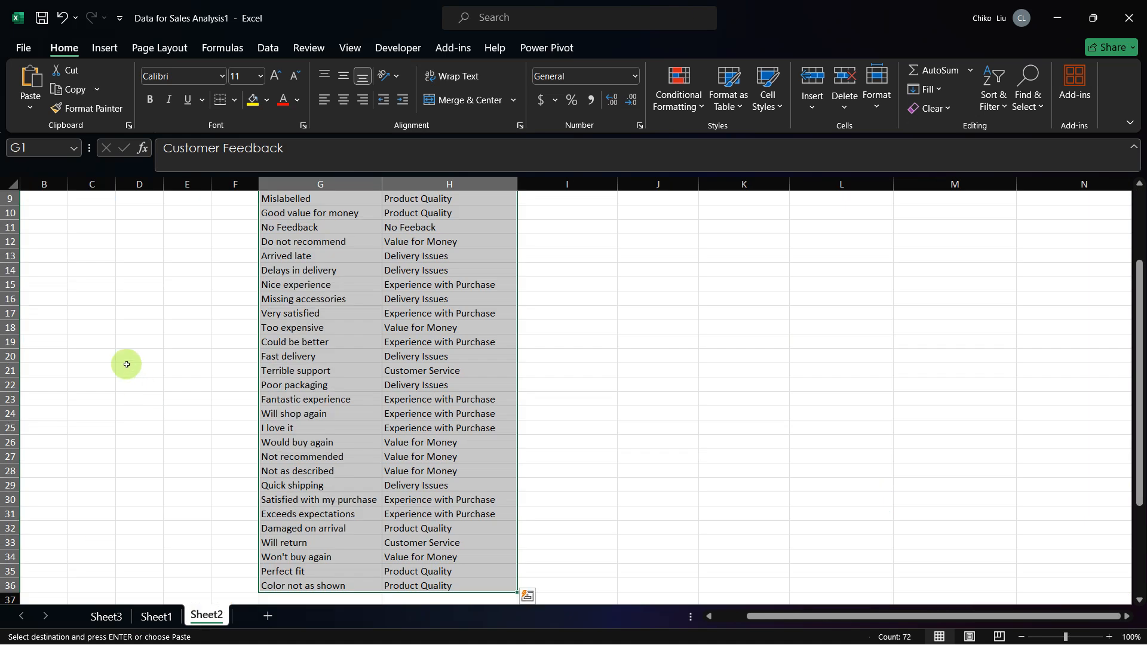
scroll(125, 363, left, 3)
scroll(127, 364, up, 2)
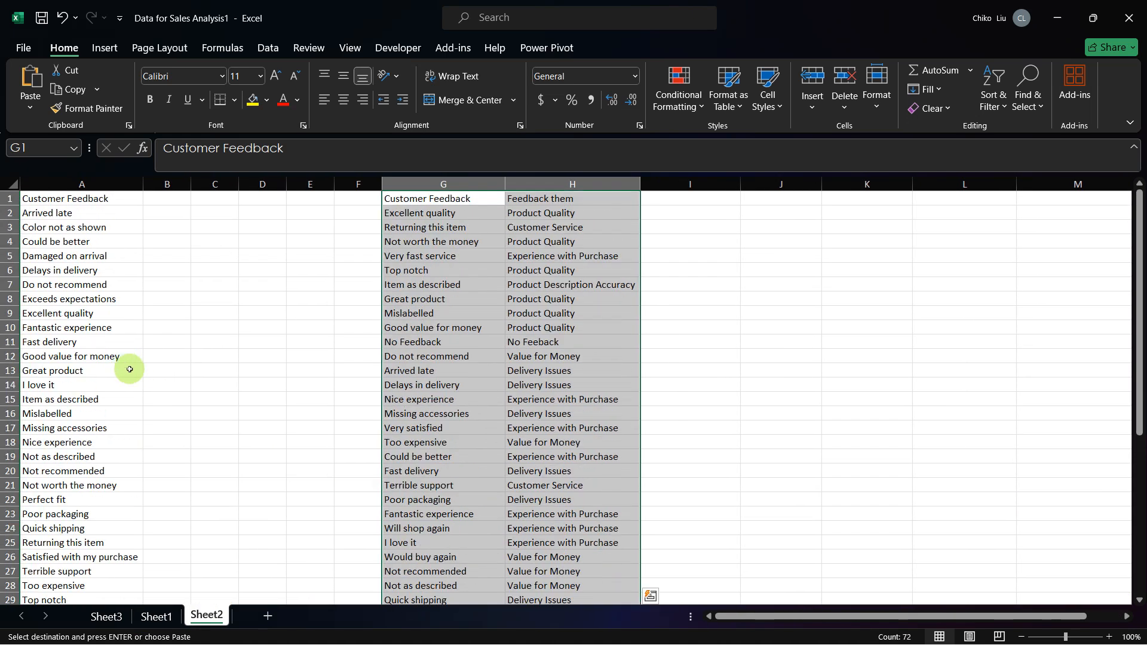
scroll(261, 307, right, 3)
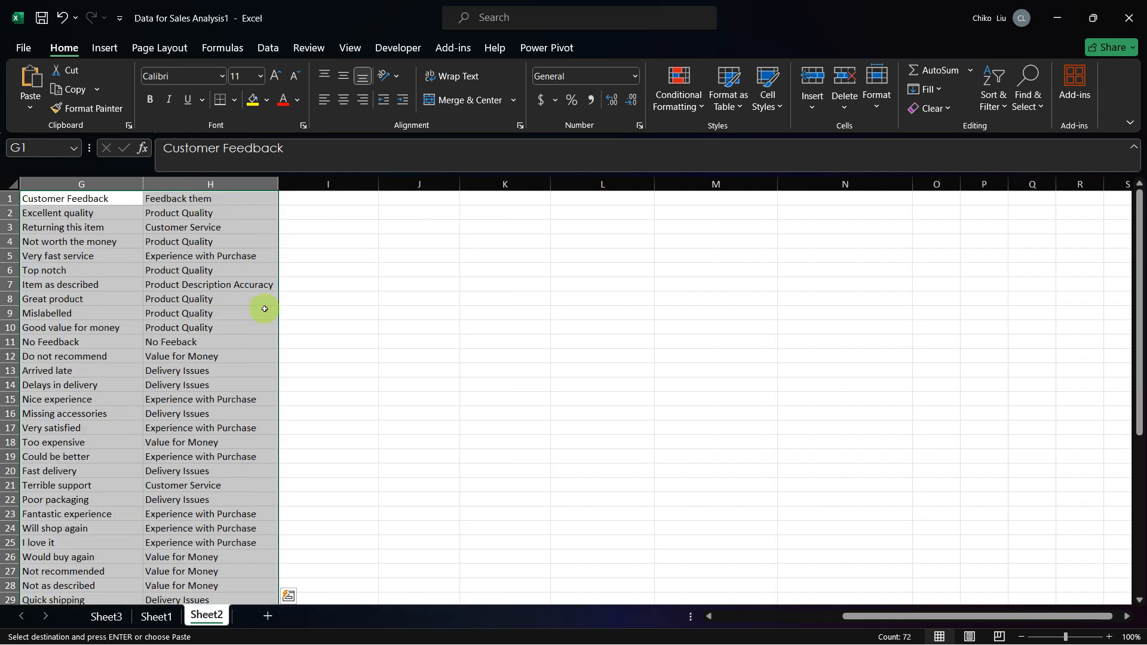
click(479, 197)
right_click(543, 264)
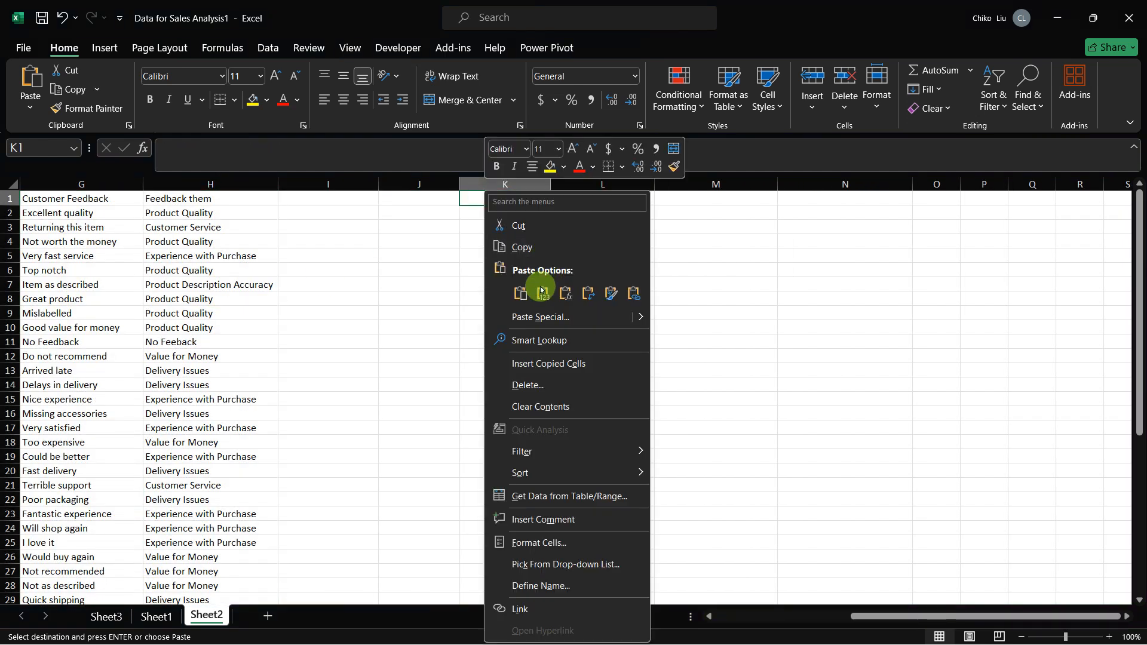
click(542, 292)
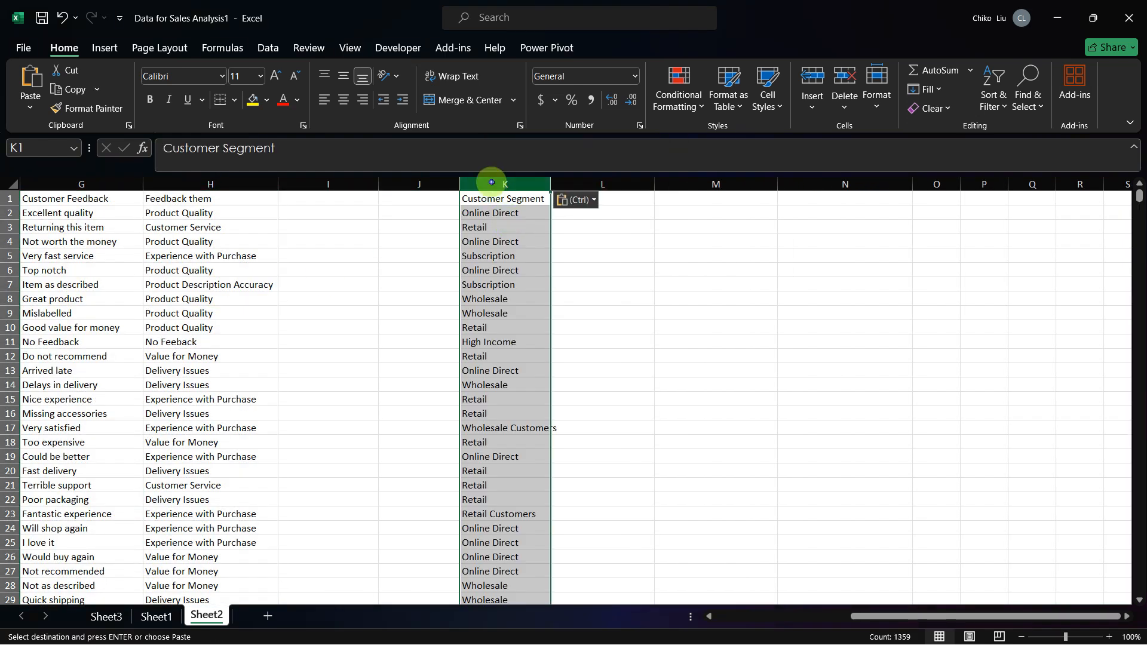
Step: Remove the duplicate values from Customer Segment column K on Sheet2 and fit the column width to its contents
click(267, 48)
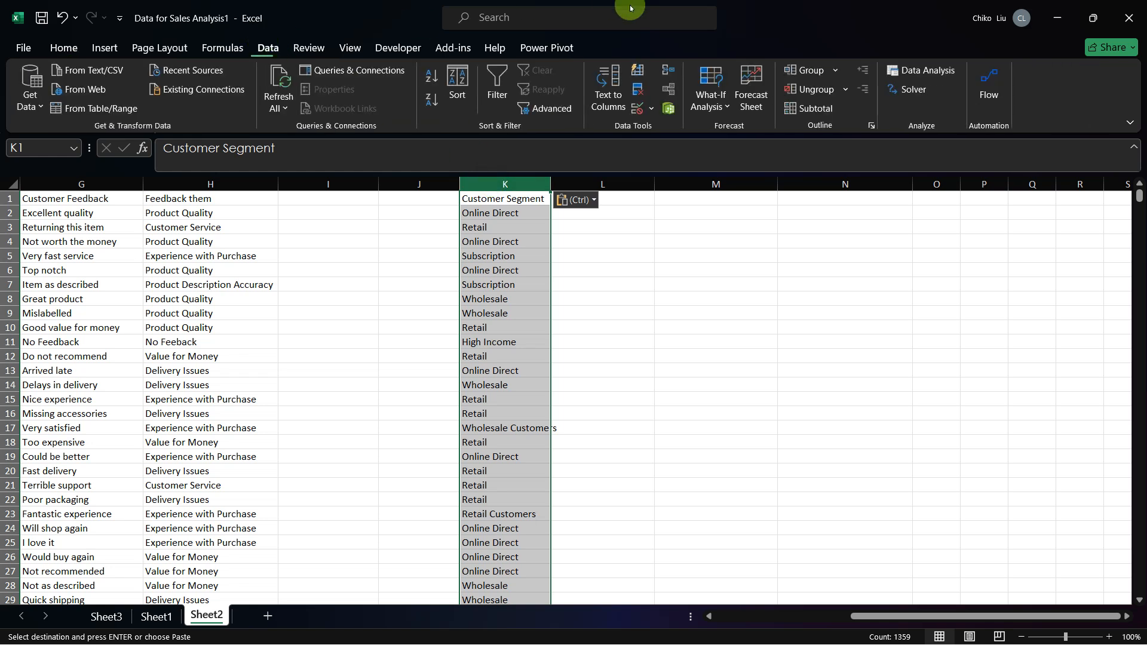
click(641, 91)
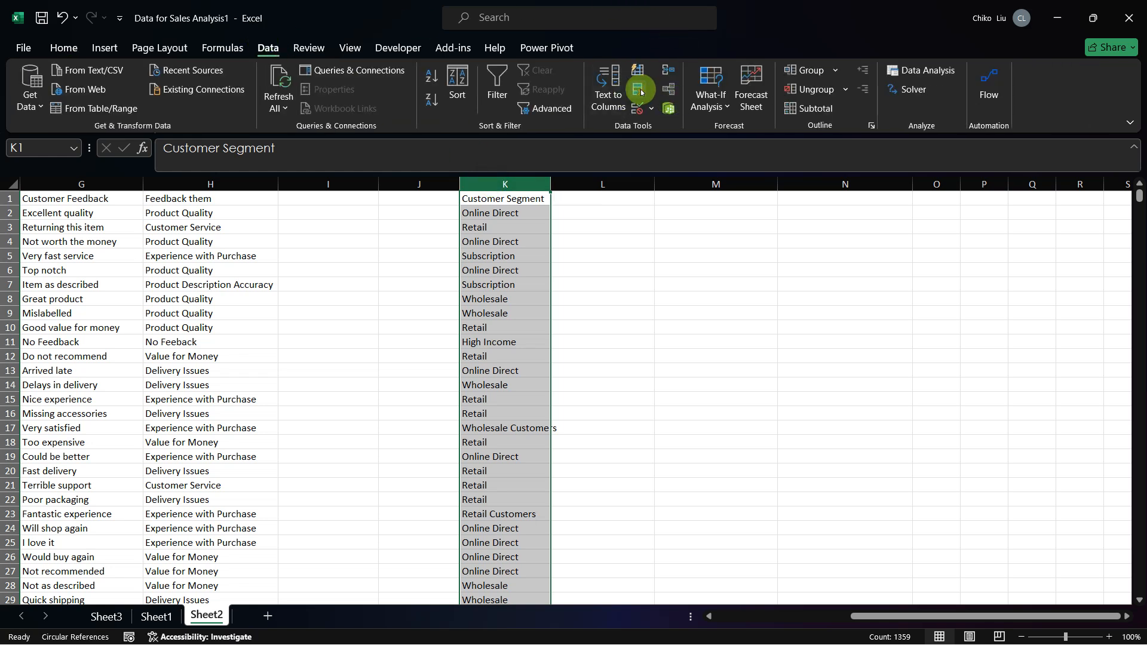
click(642, 427)
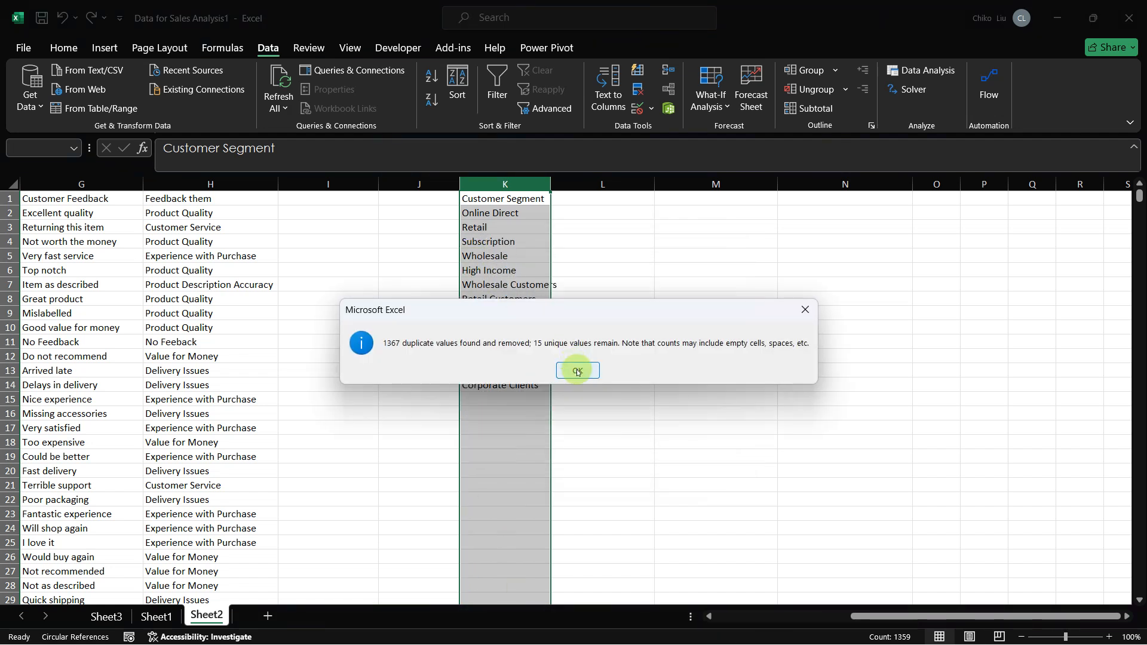
click(577, 371)
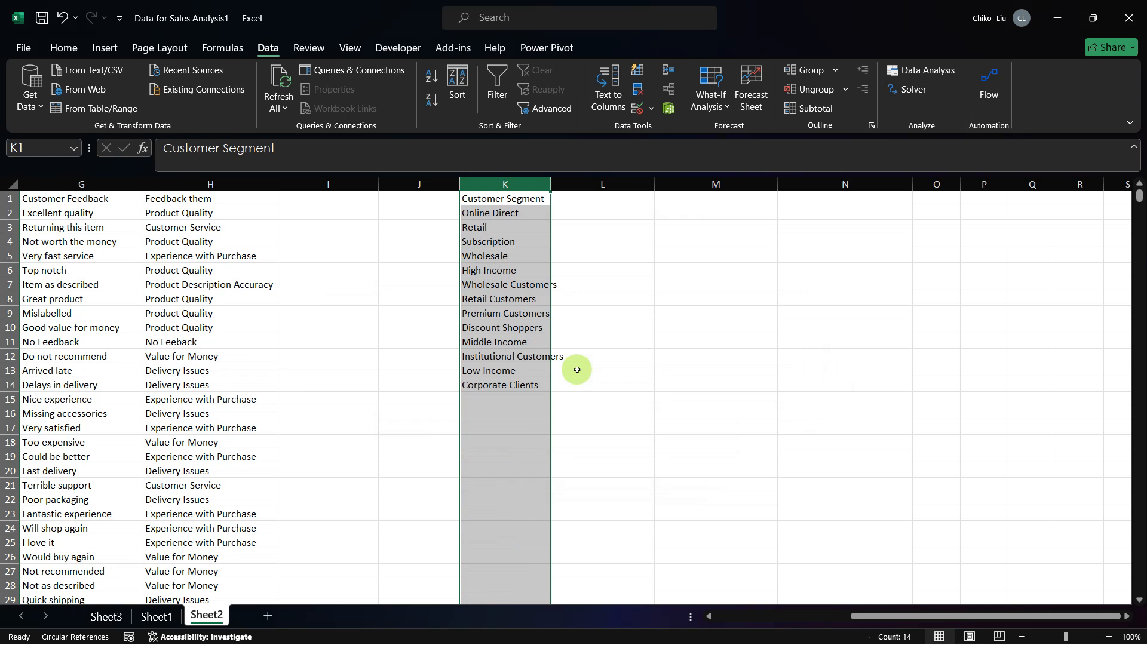
double_click(550, 185)
click(531, 210)
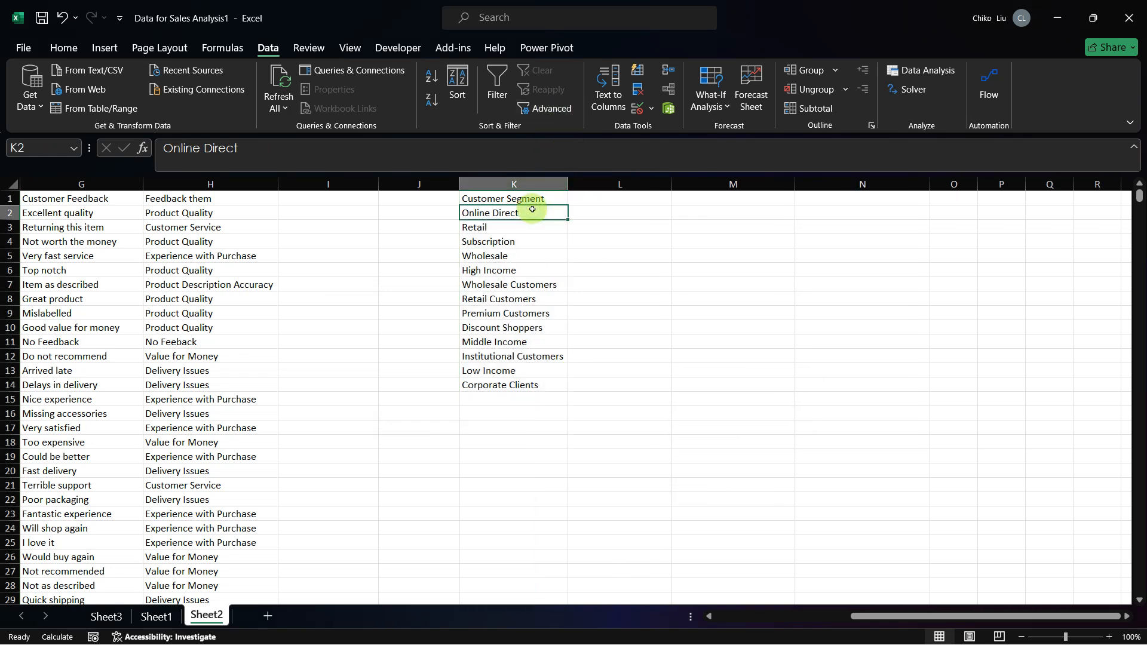
key(Right)
key(Down)
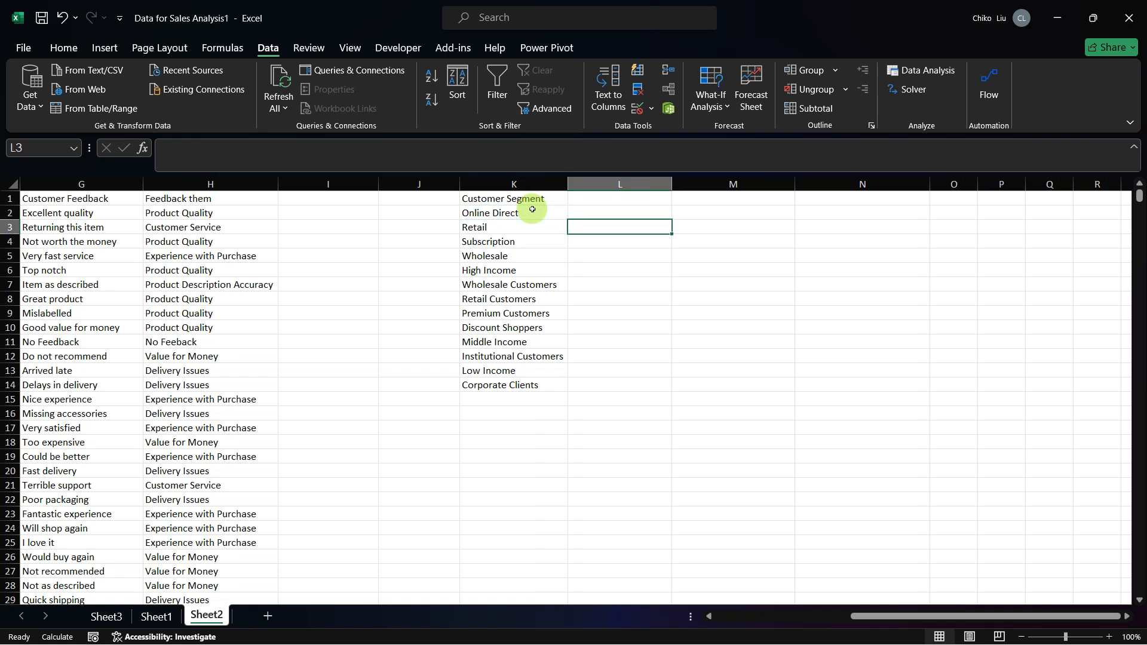
key(Down)
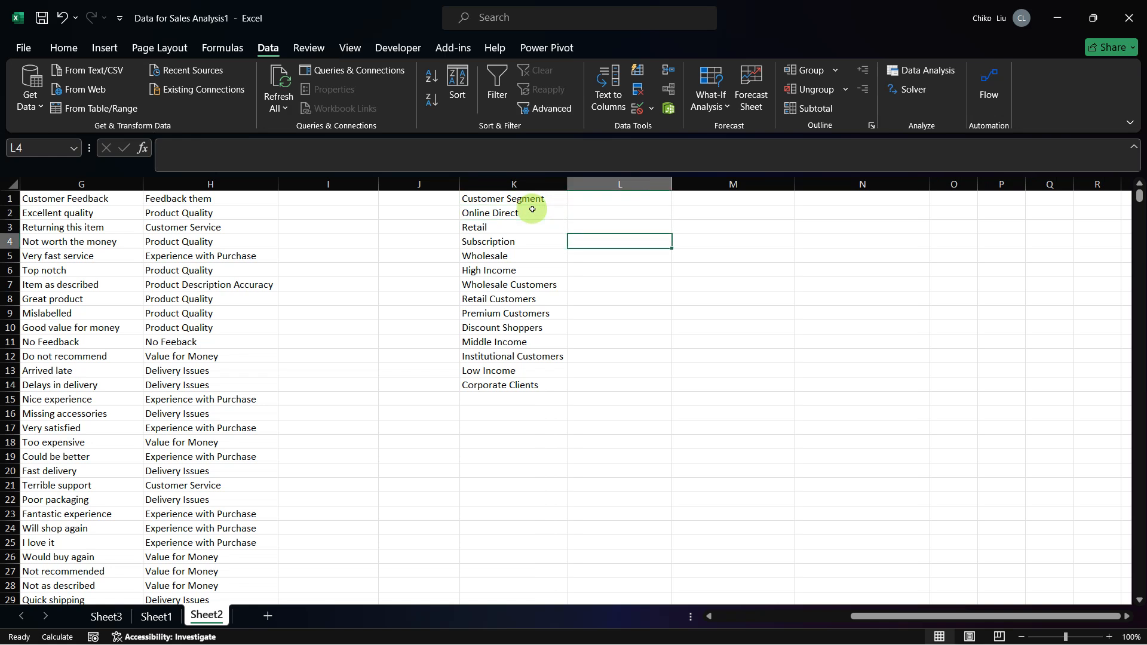
key(ctrl+z)
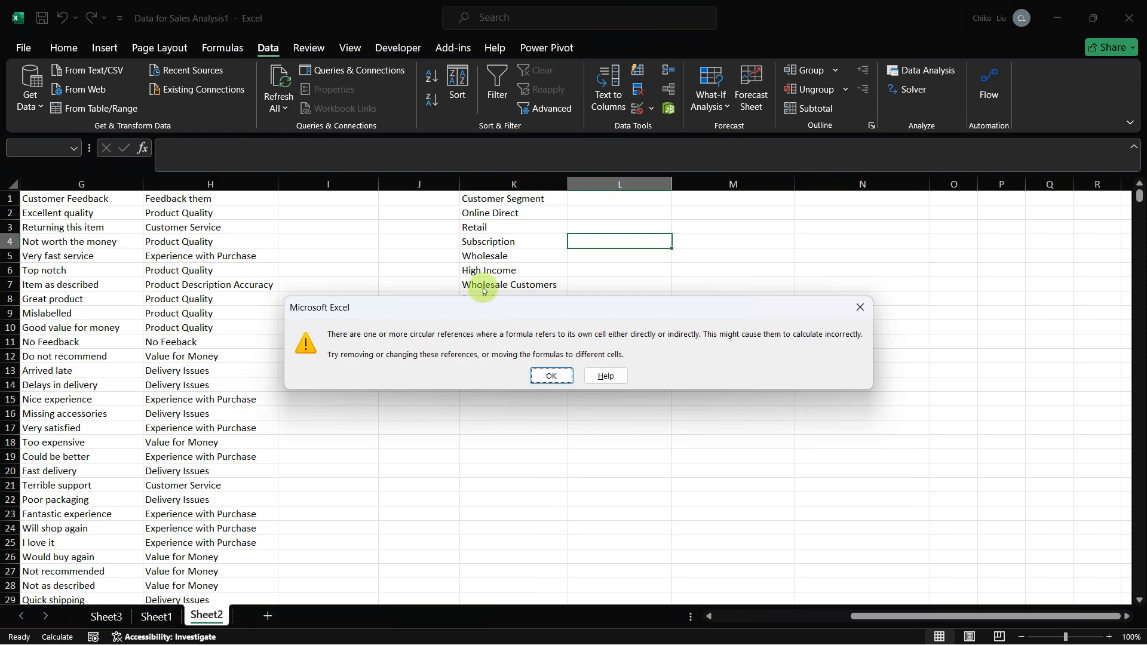
click(542, 374)
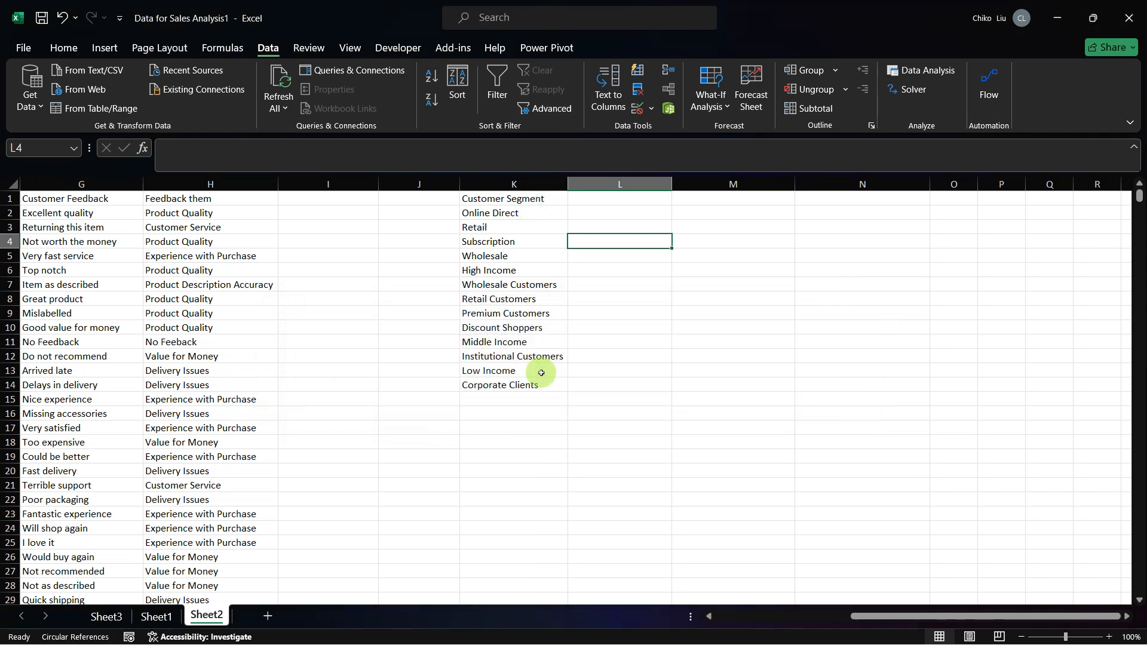
key(Down)
key(Down)
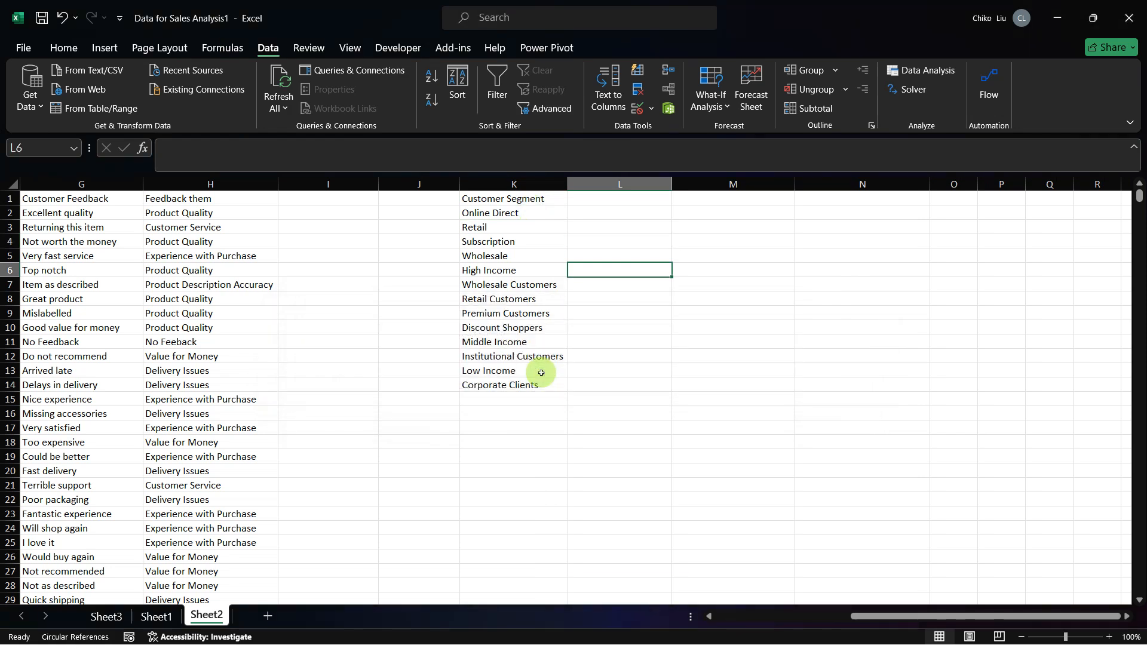
Step: Copy the five customer segment names from Table 4 in the capstone PDF into Sheet2 of the Excel workbook, starting at M1
key(alt+Tab)
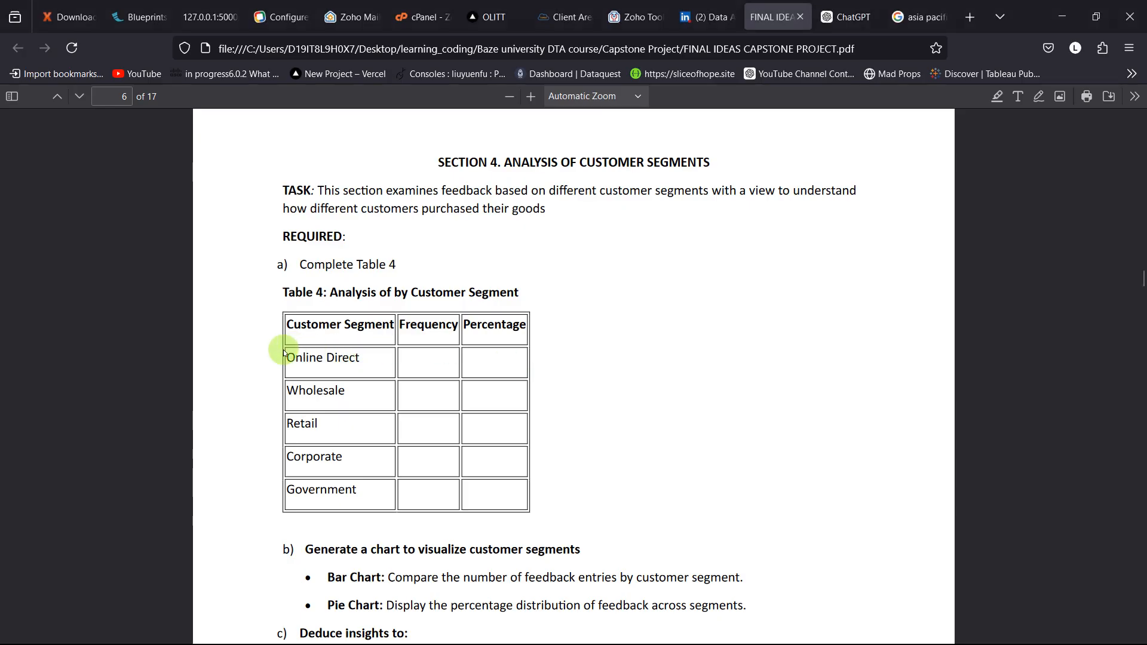
drag(288, 357, 354, 493)
key(ctrl+c)
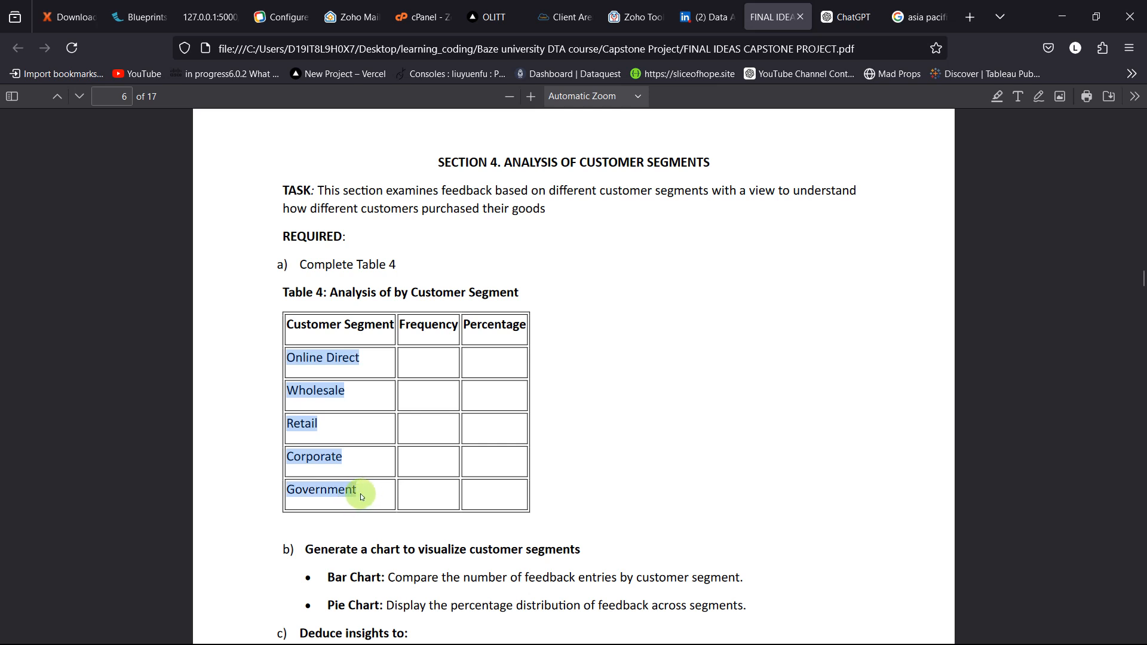
key(alt+Tab)
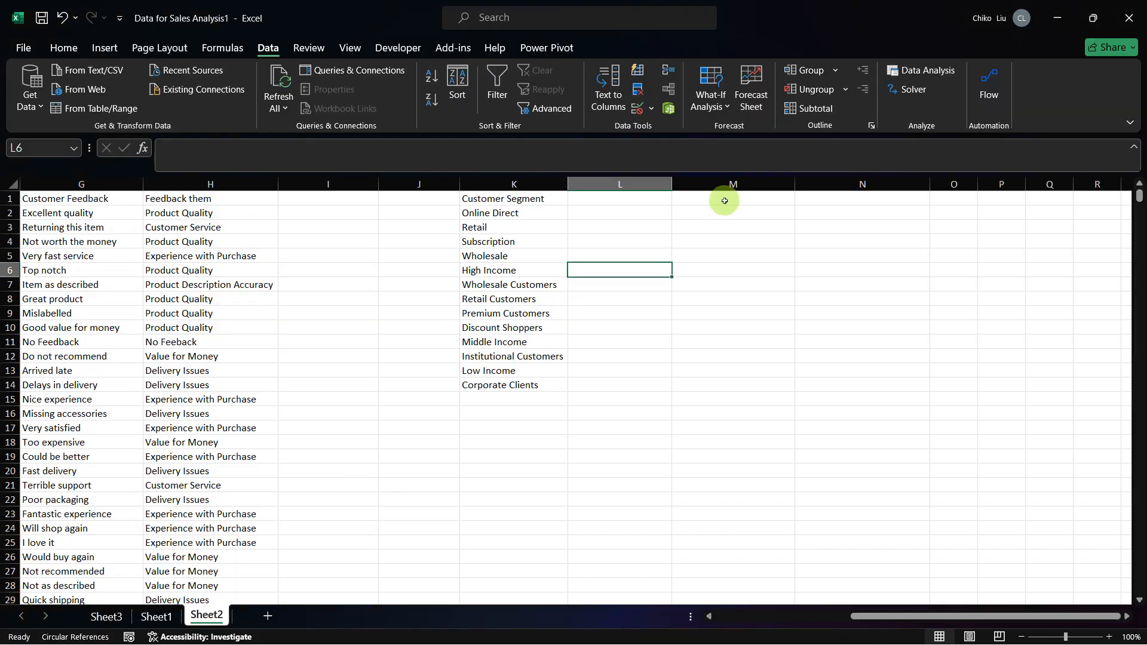
click(725, 200)
right_click(732, 200)
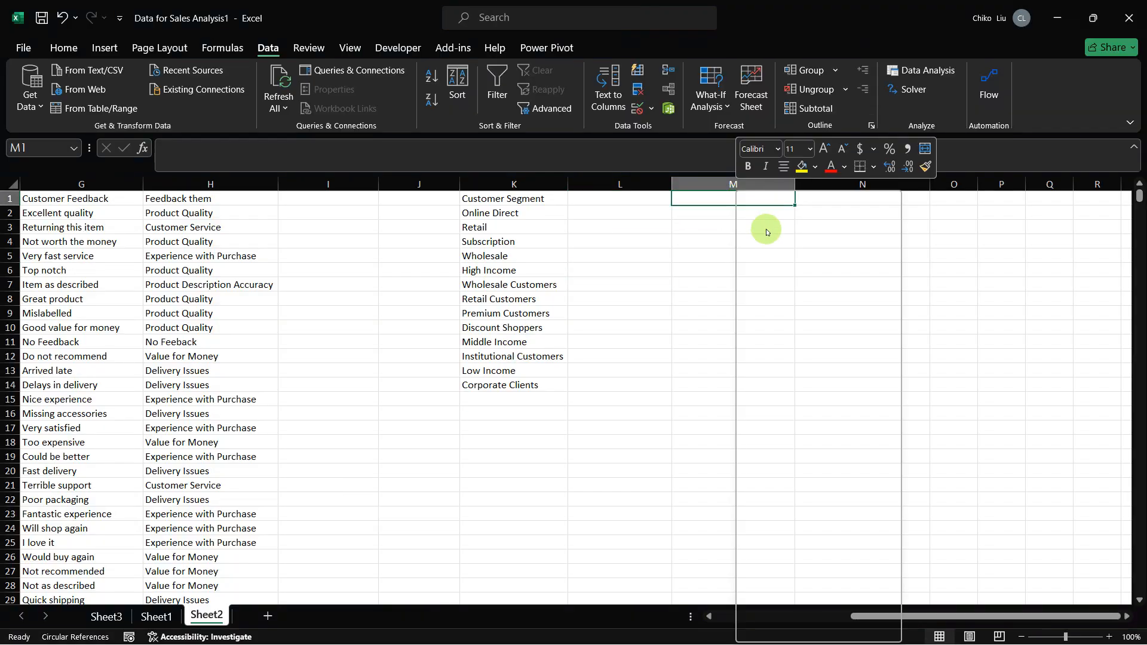
click(776, 288)
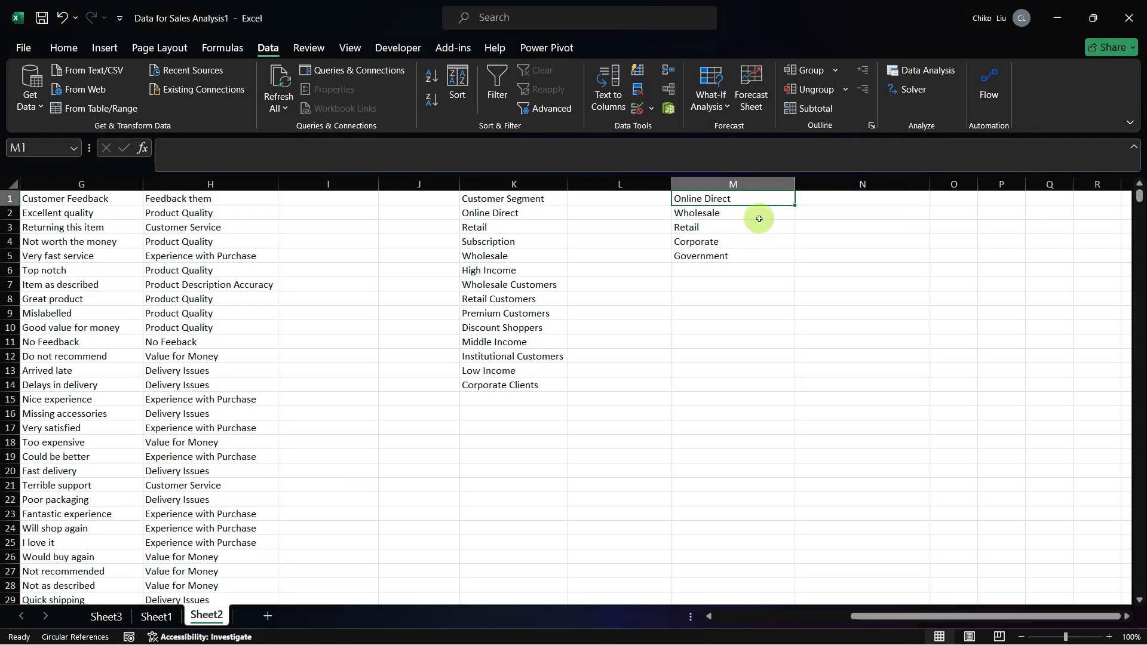
Step: Copy Online Direct from M1 into L2 and L4, beside the Online Direct and Subscription segments
click(694, 204)
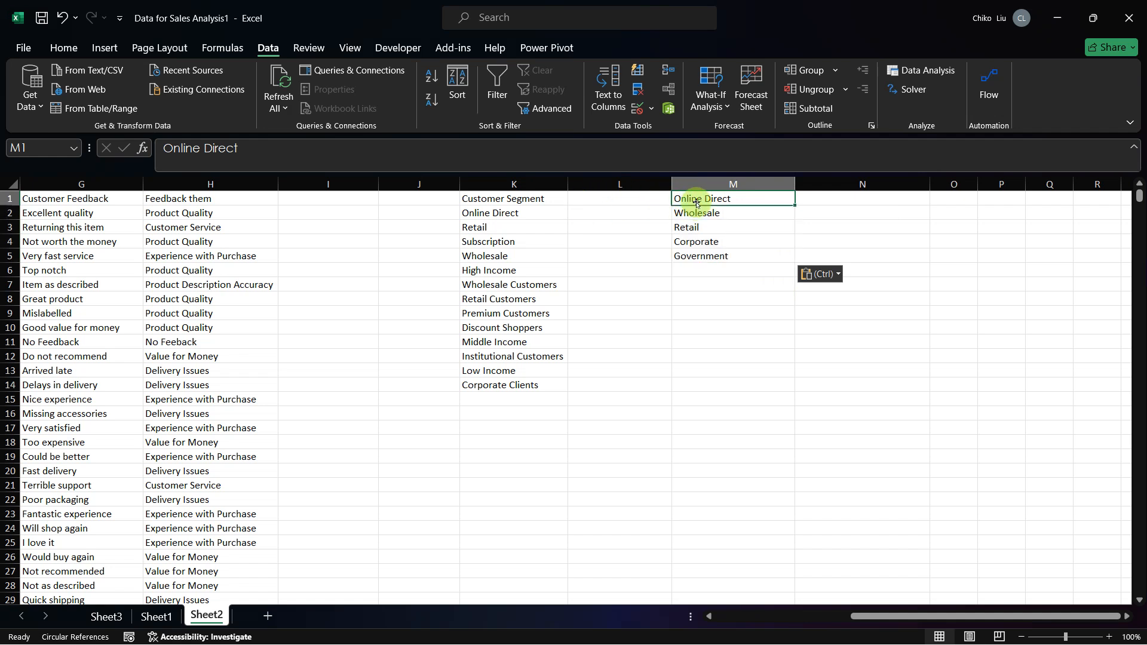
key(ctrl+c)
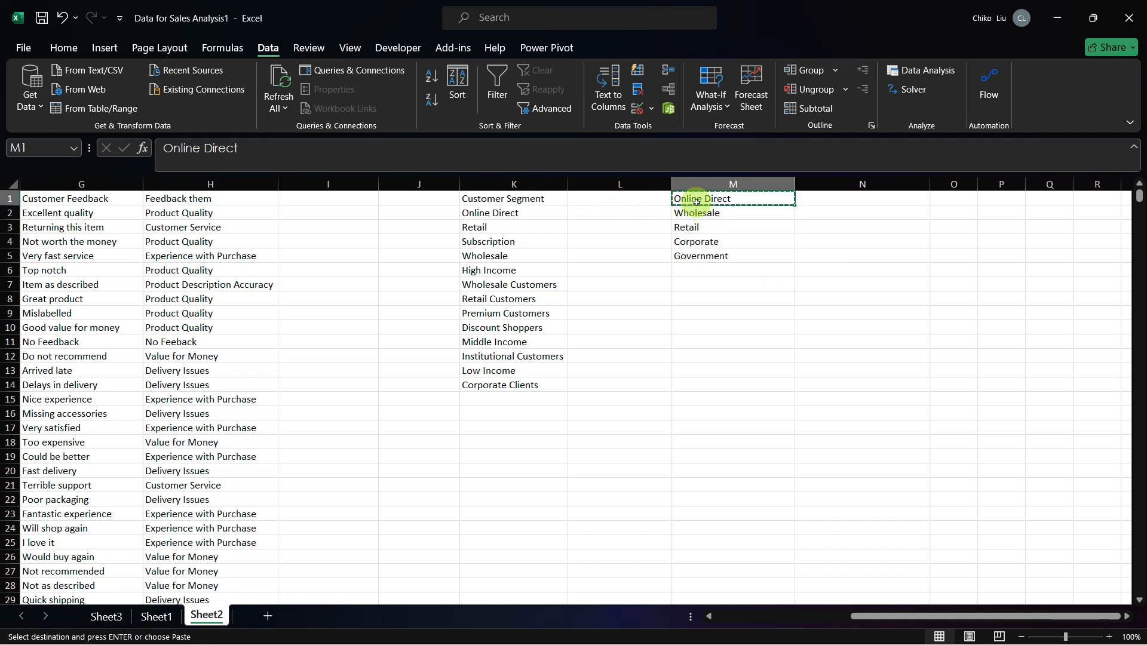
key(Left)
key(Left)
key(Down)
key(Right)
key(ctrl+v)
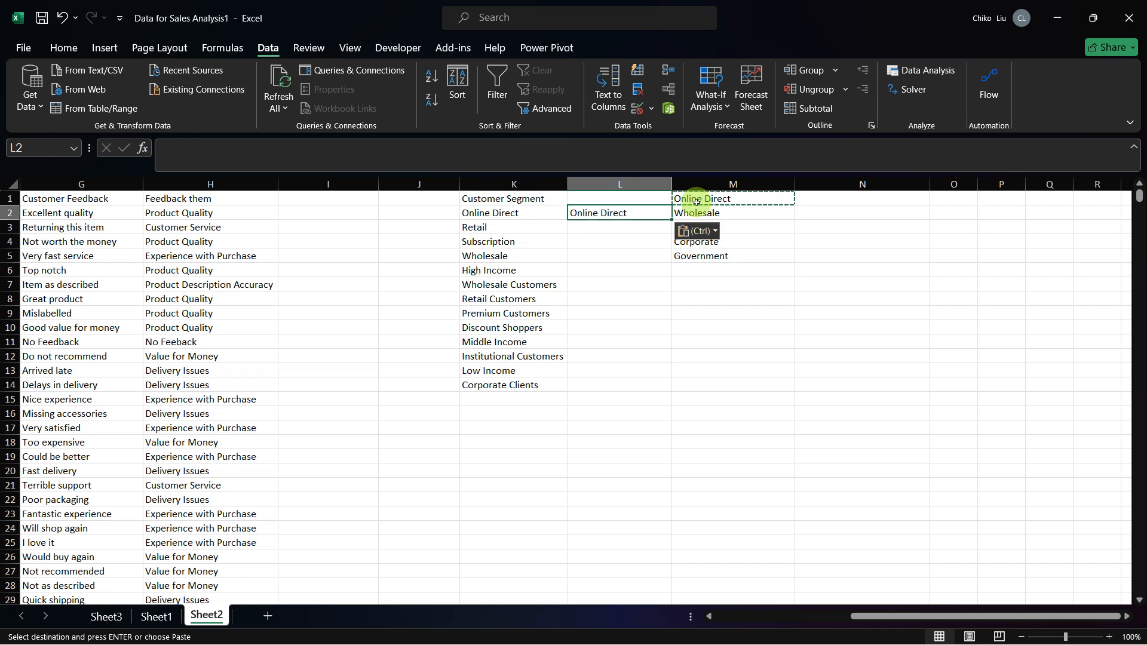
key(Down)
key(Down)
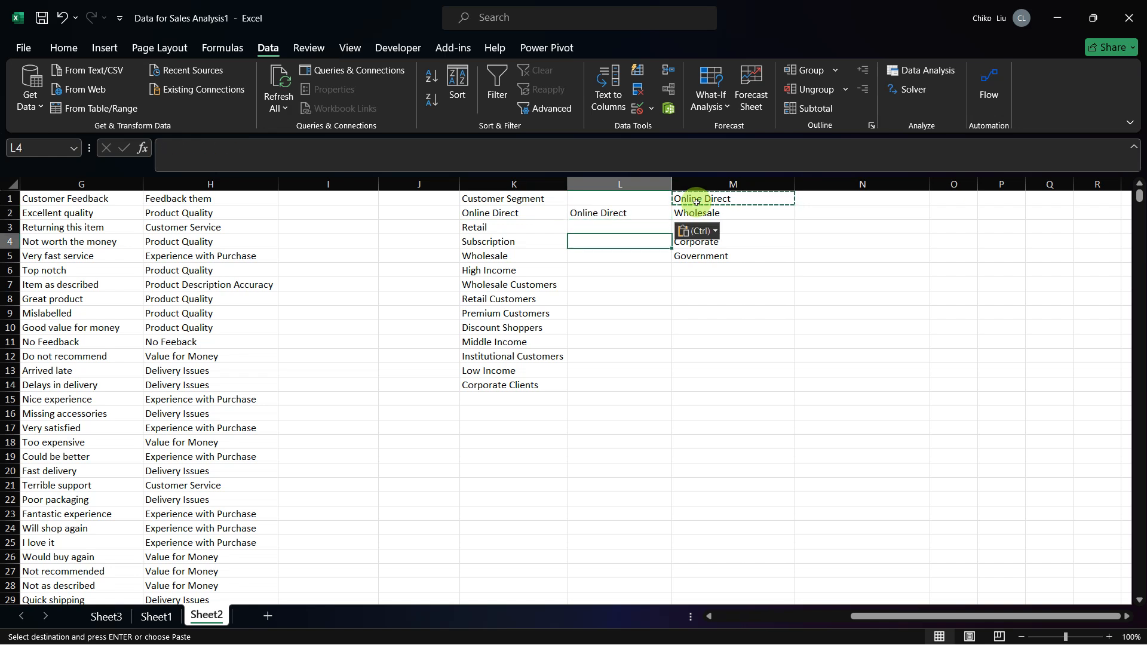
key(ctrl+v)
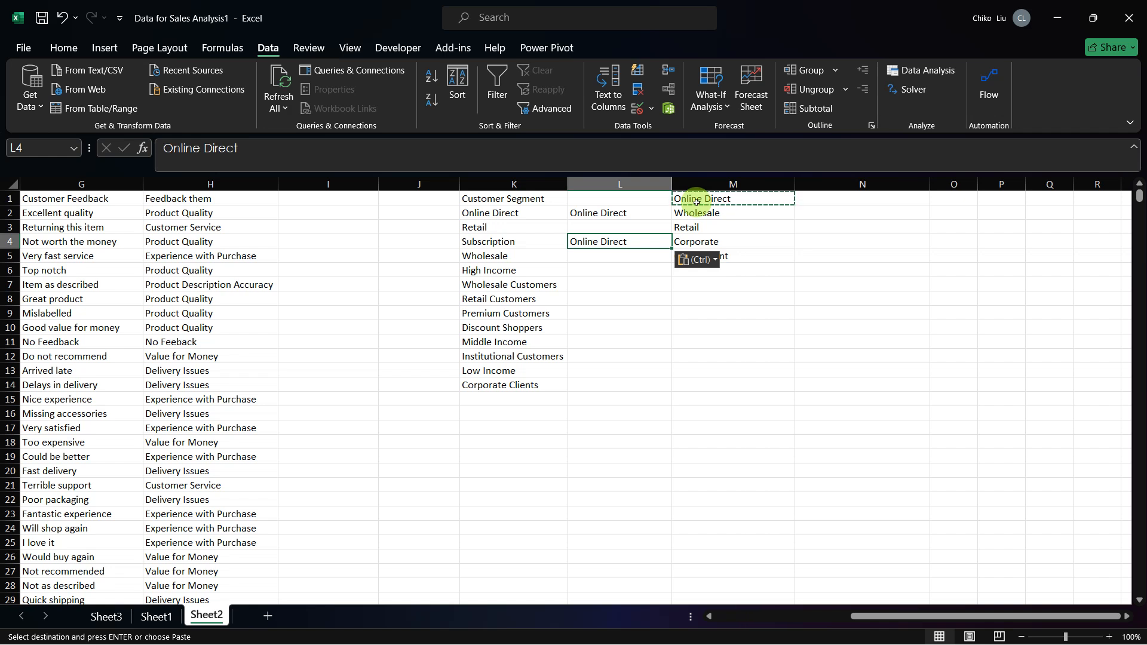
Step: Copy Wholesale from M2 into L5, beside the Wholesale segment
key(Down)
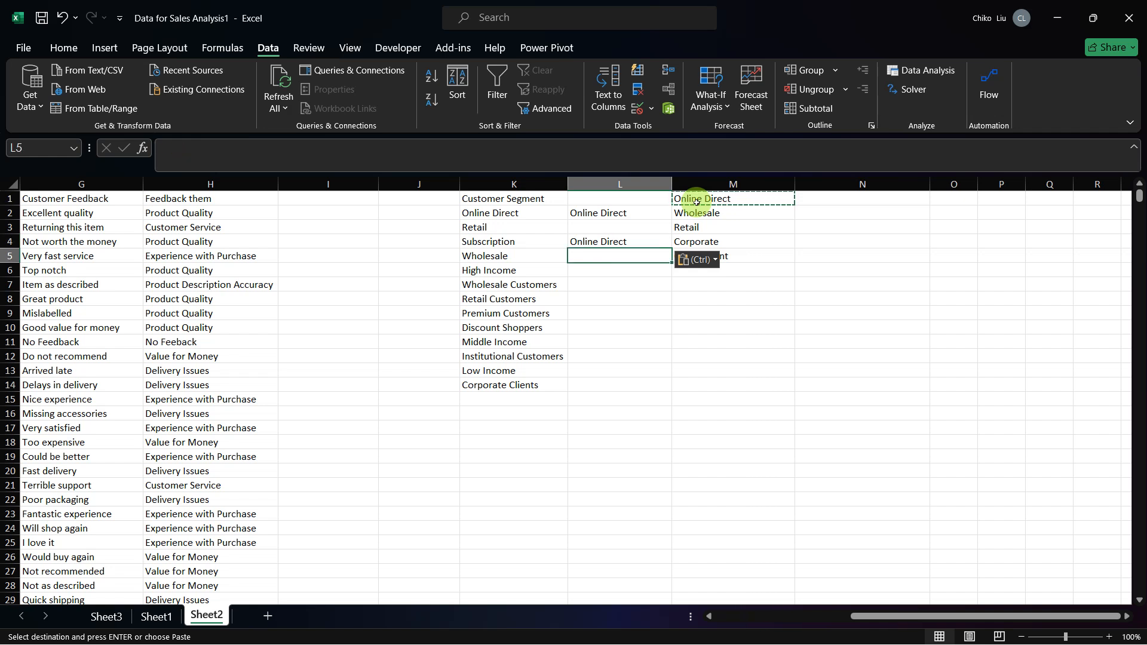
key(Up)
key(Down)
key(Up)
key(Up)
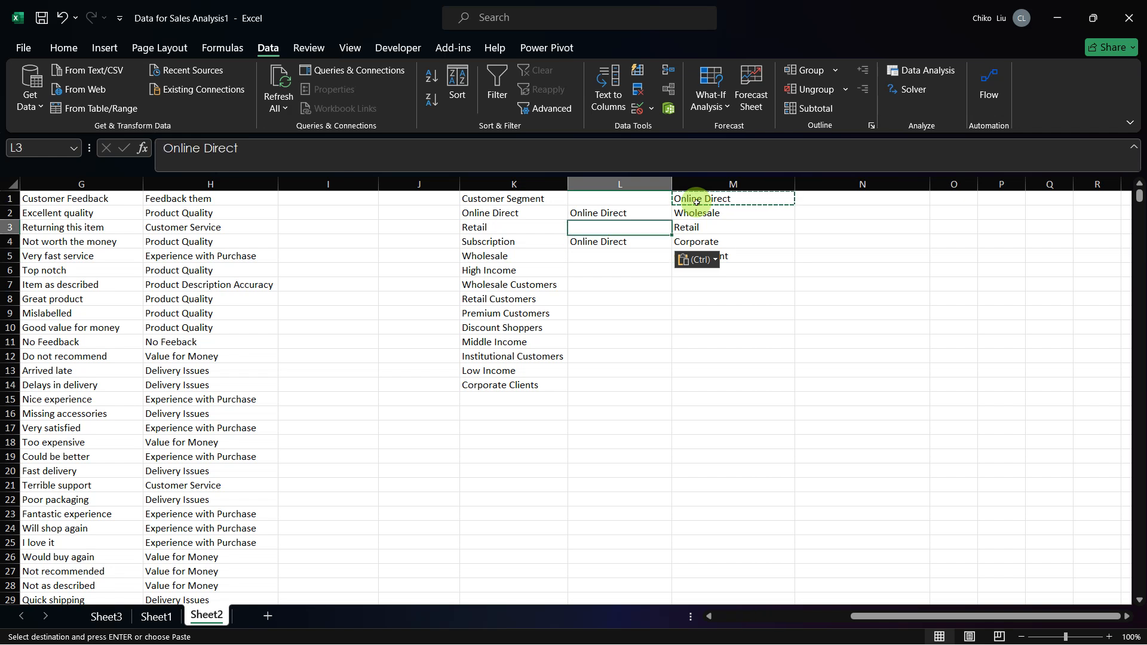
key(Right)
key(Up)
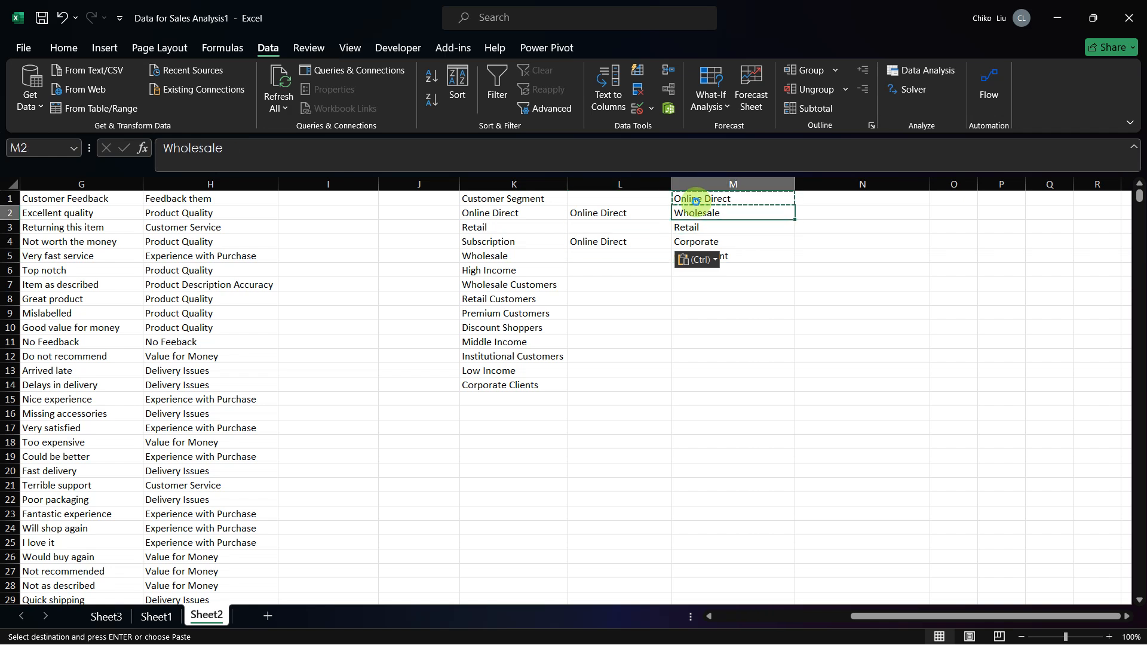
key(ctrl+c)
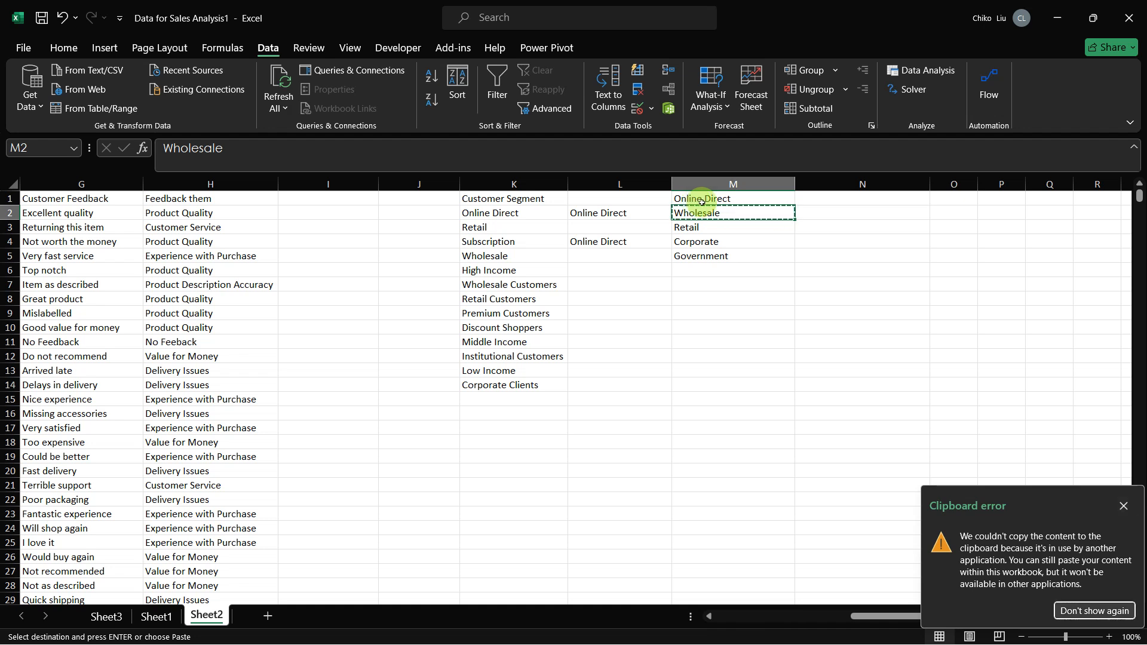
click(1123, 506)
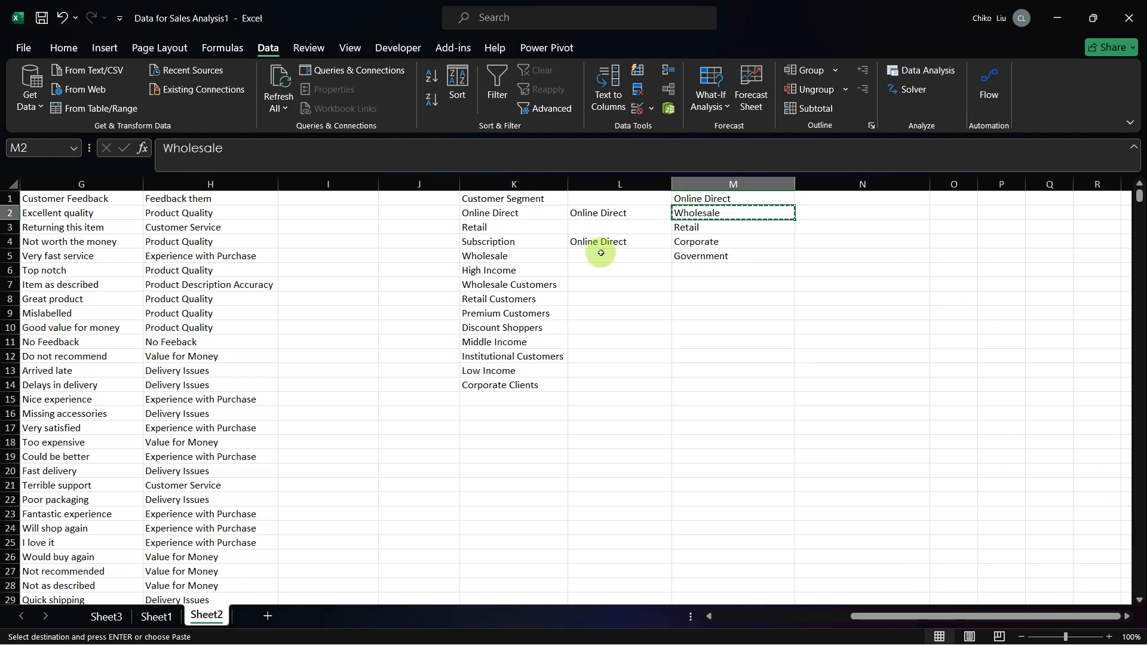
click(602, 256)
key(ctrl+v)
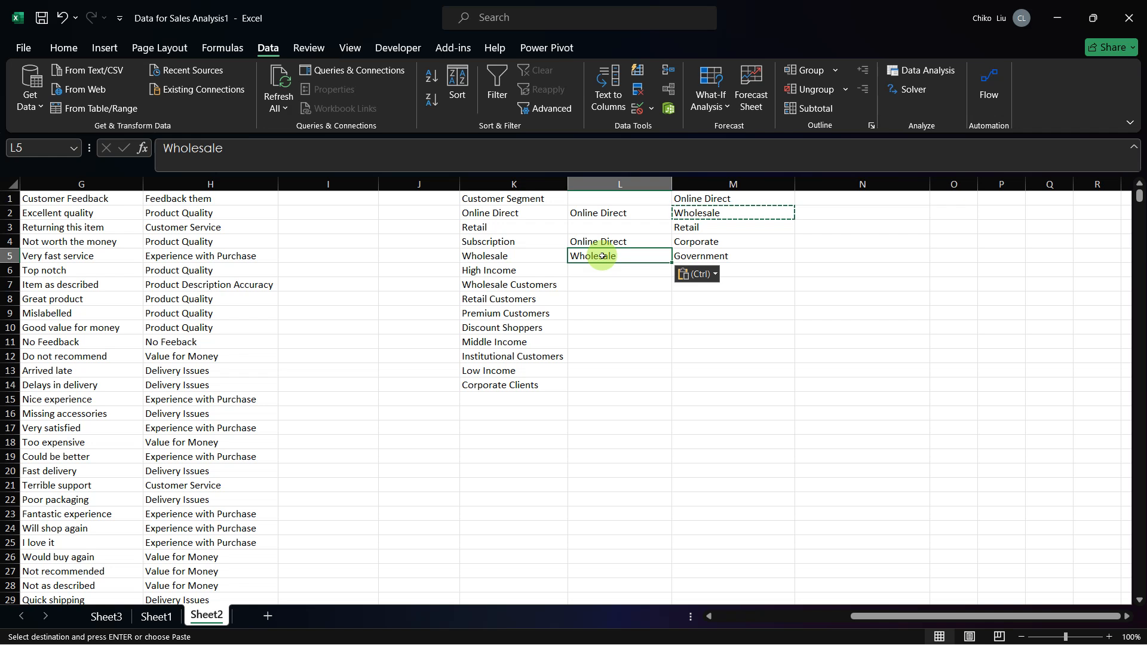
Step: Paste Wholesale into L6 and L7 as the category for High Income and Wholesale Customers
key(Down)
key(ctrl+v)
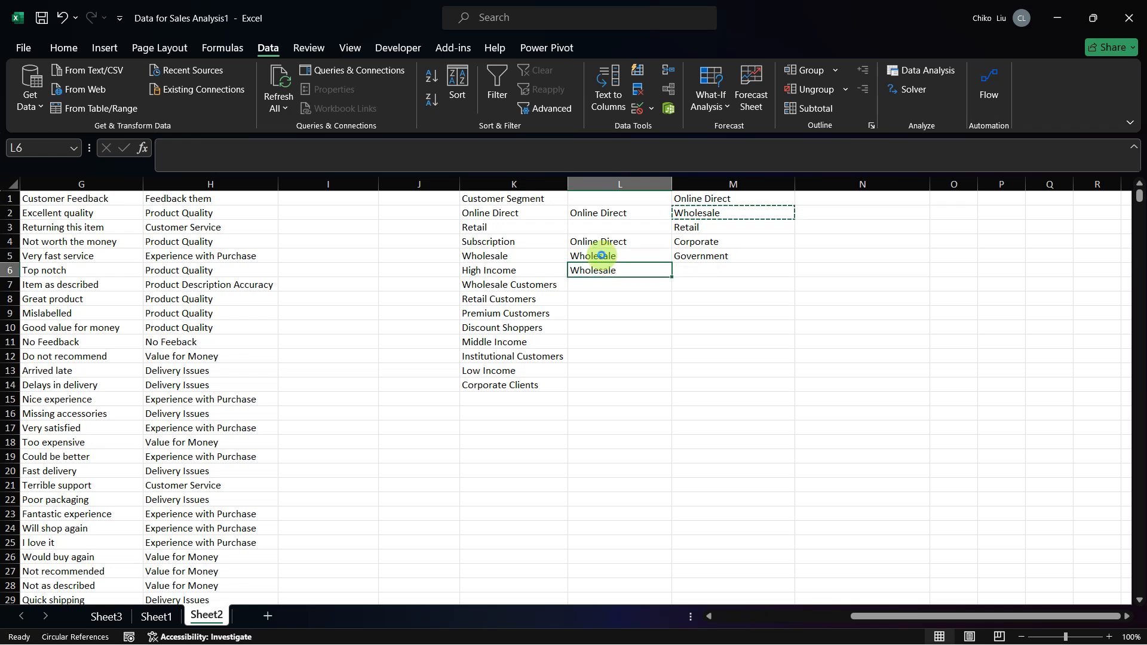
key(Down)
key(ctrl+v)
Step: Copy Retail from M3 into L3, beside the Retail segment
key(Up)
key(Up)
key(Up)
key(Up)
key(Up)
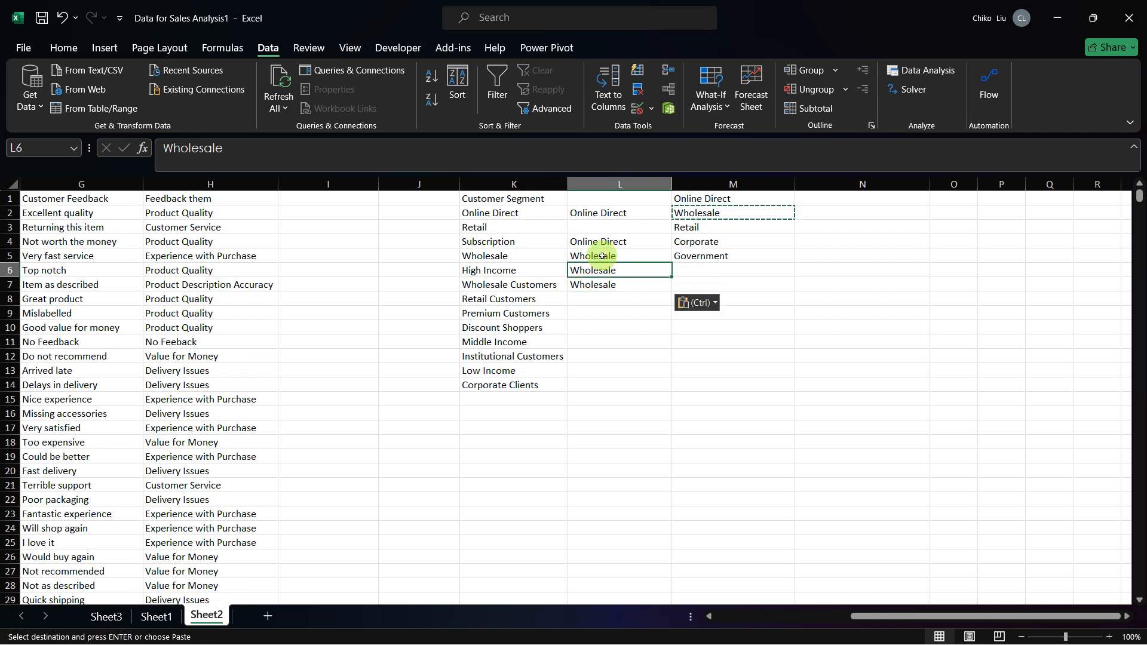
key(Down)
key(Right)
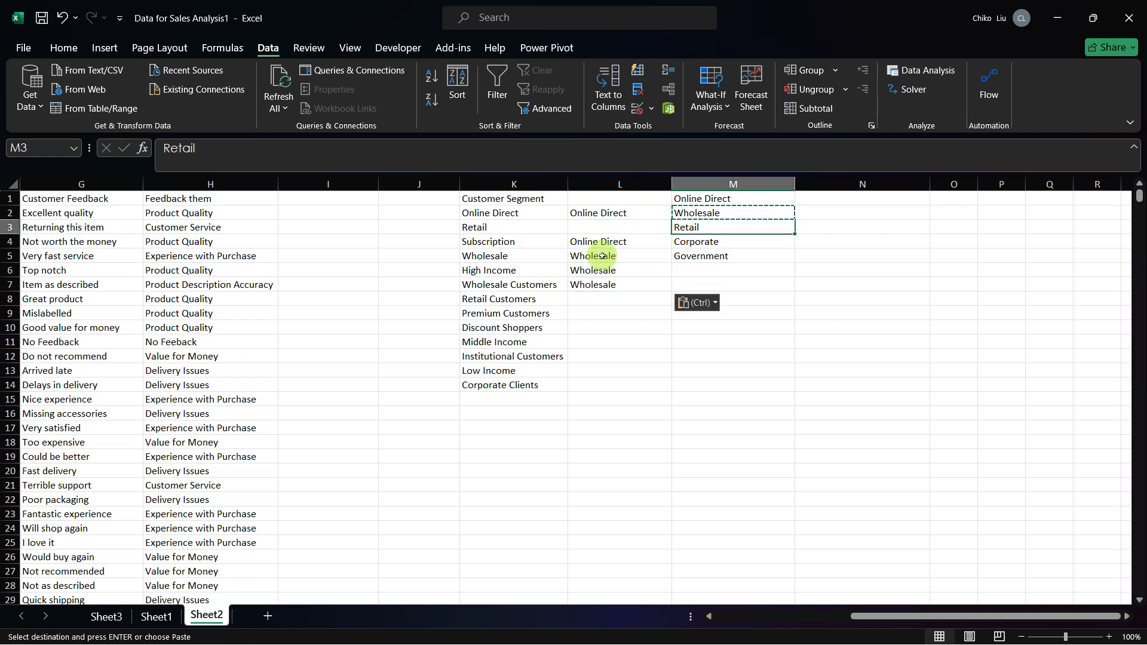
key(Escape)
key(ctrl+c)
key(Left)
key(Left)
key(Right)
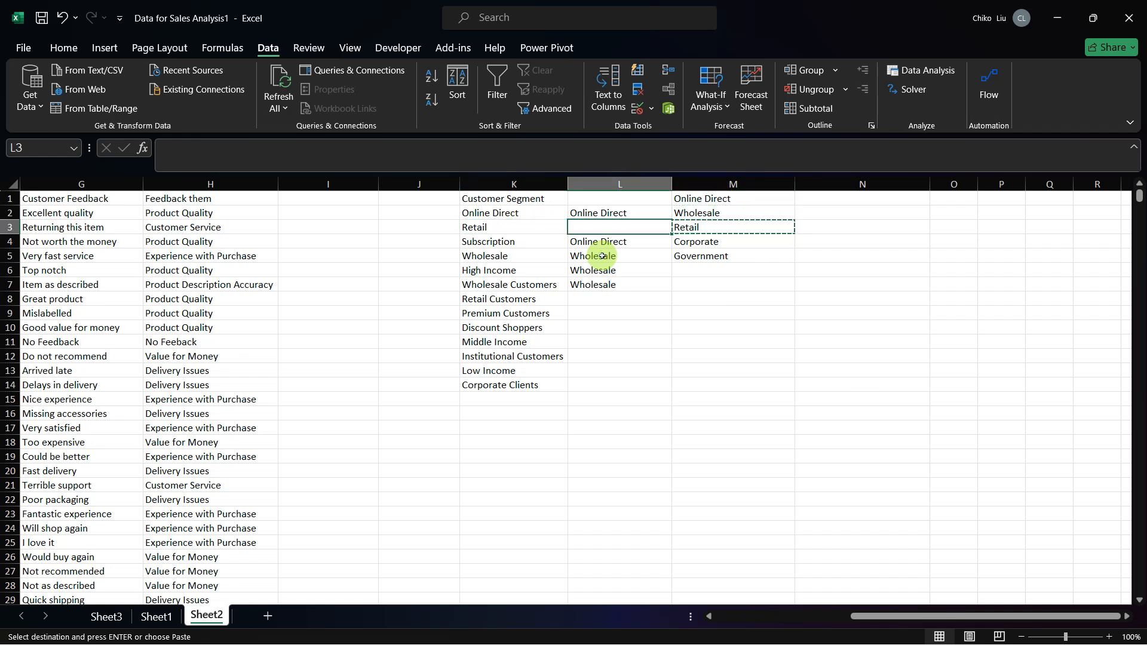
key(ctrl+v)
Step: Paste Retail into L8 as the category for Retail Customers
key(Down)
key(Down)
key(Down)
key(Down)
key(Down)
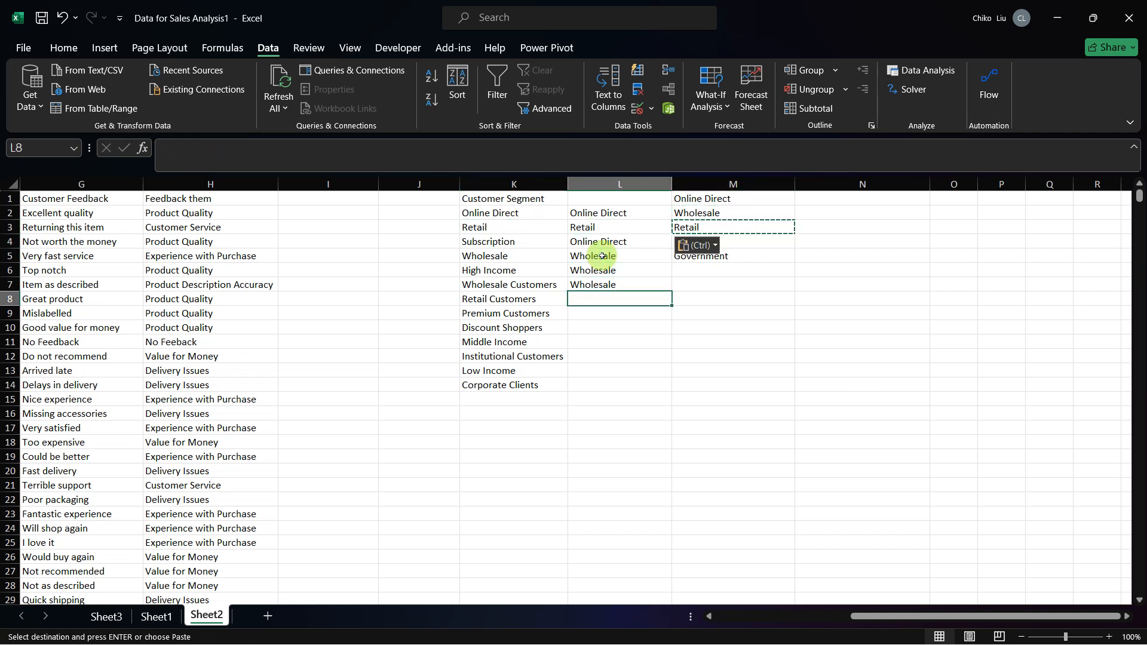
key(ctrl+v)
Step: Copy Wholesale from L7 into L9 as the category for Premium Customers
key(Up)
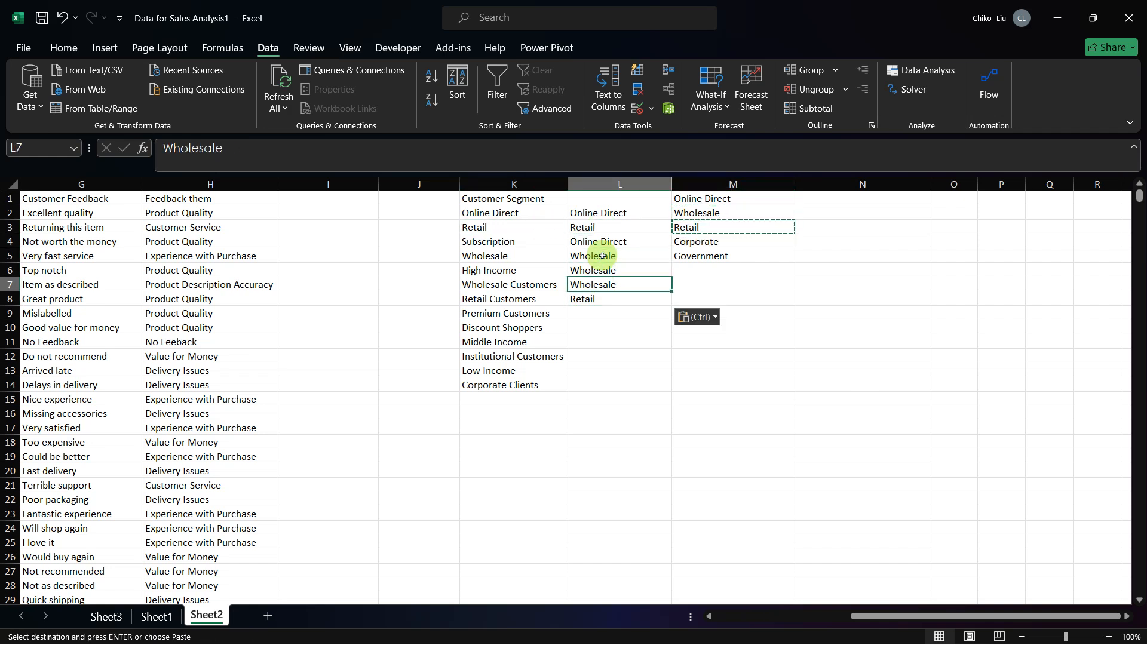
key(ctrl+c)
key(Down)
key(Down)
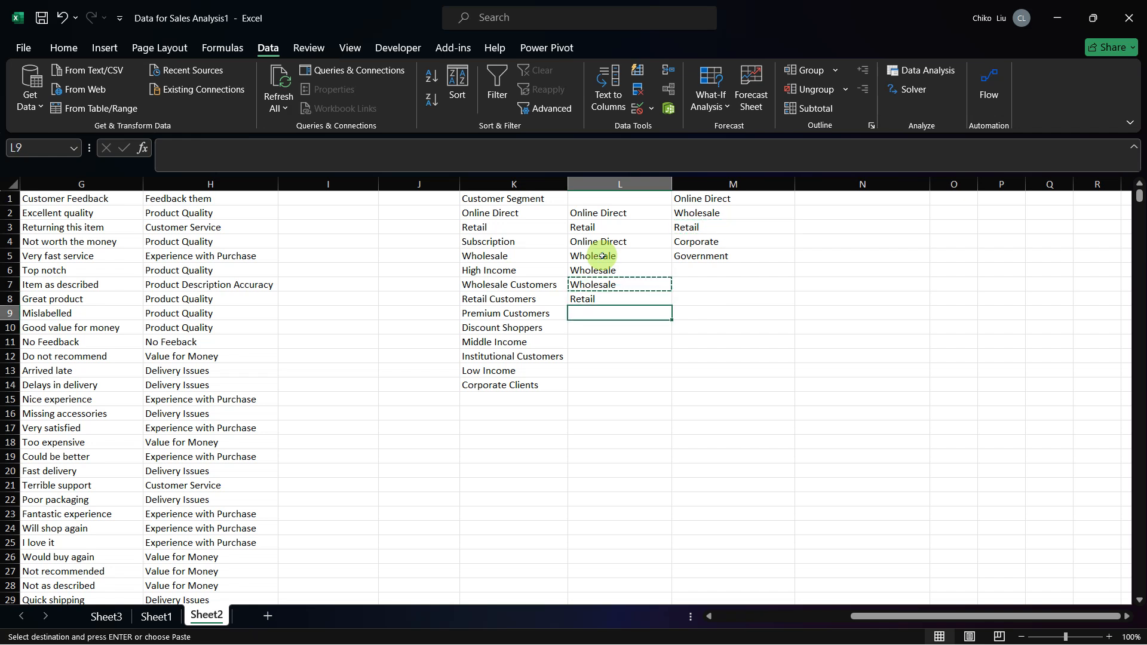
key(ctrl+v)
key(Down)
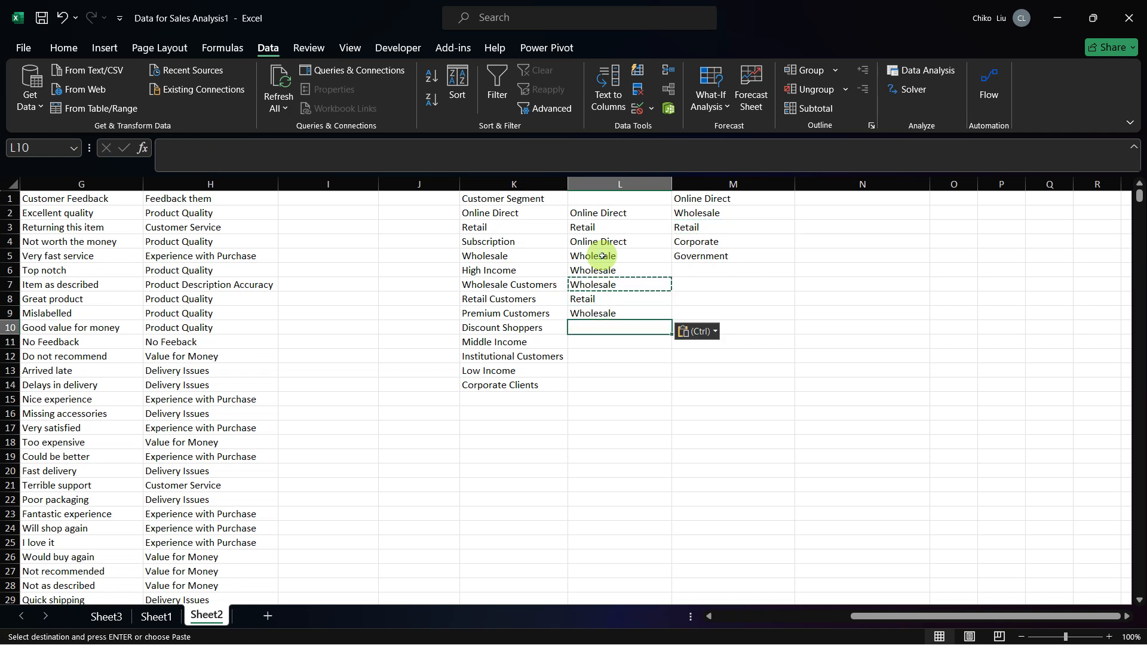
Step: Copy Retail from L8 into L10 and L11 as the category for Discount Shoppers and Middle Income
key(Up)
key(Up)
key(ctrl+c)
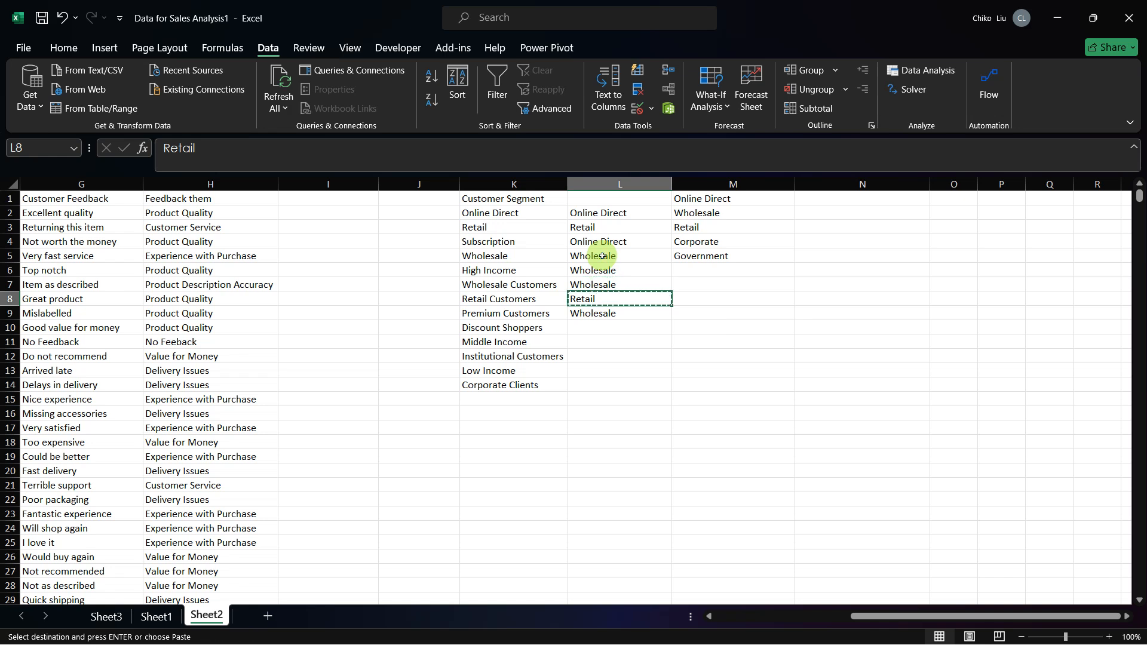
key(Down)
key(Down)
key(ctrl+v)
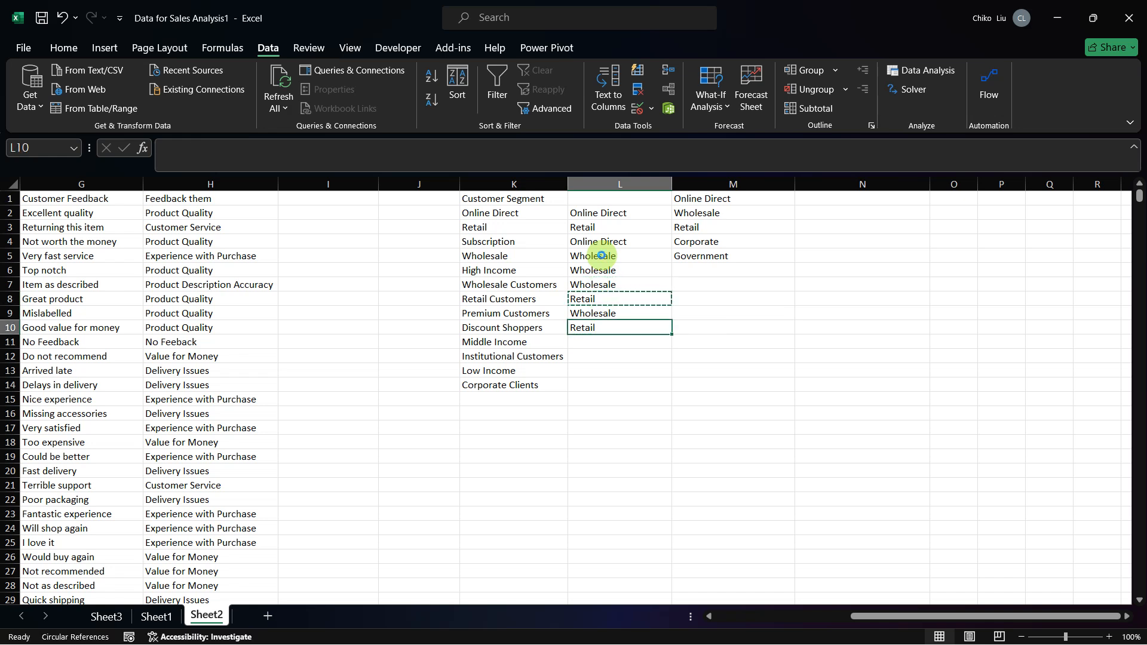
key(Down)
key(ctrl+v)
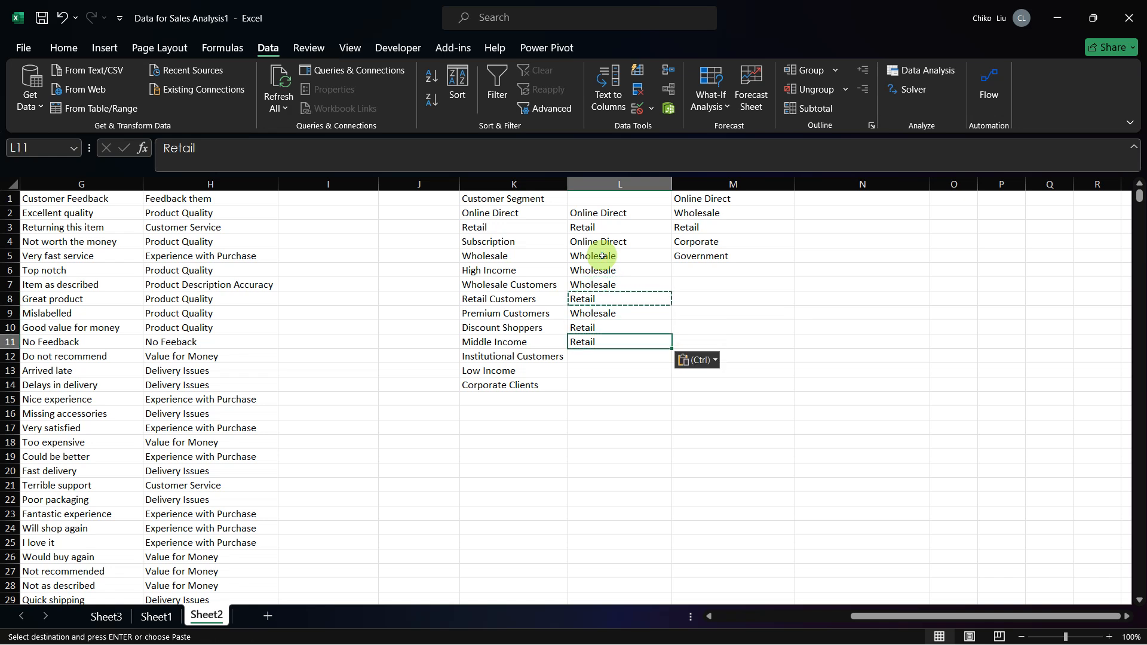
Step: Copy Government from M5 into L12 as the category for Institutional Customers
key(Down)
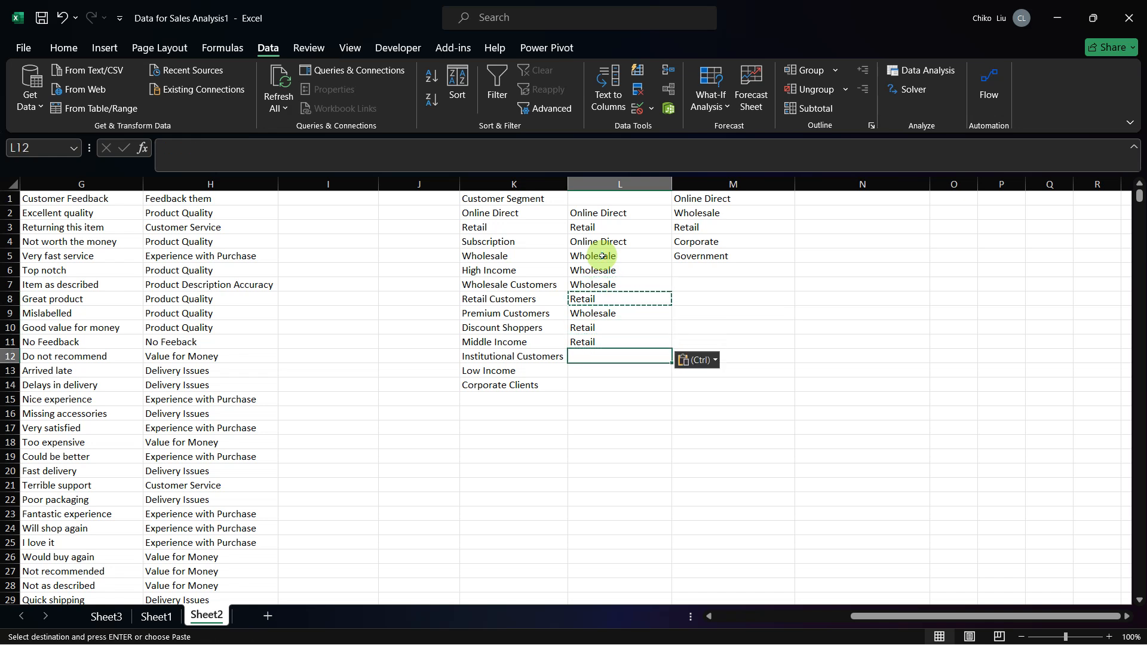
click(699, 255)
key(ctrl+c)
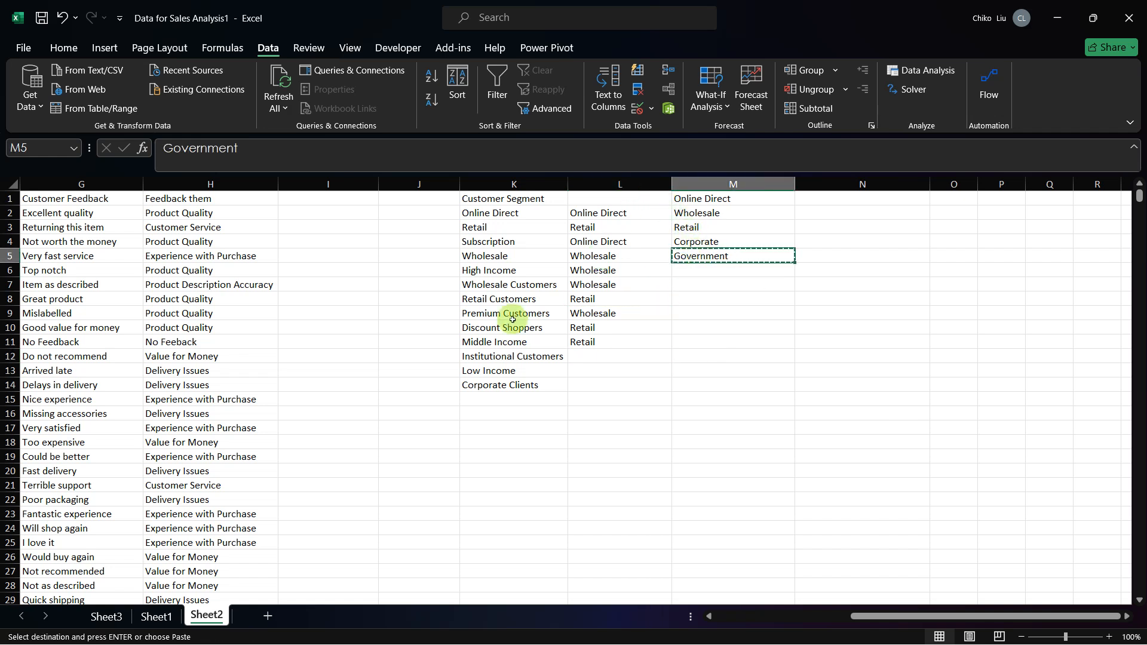
click(584, 353)
key(ctrl+v)
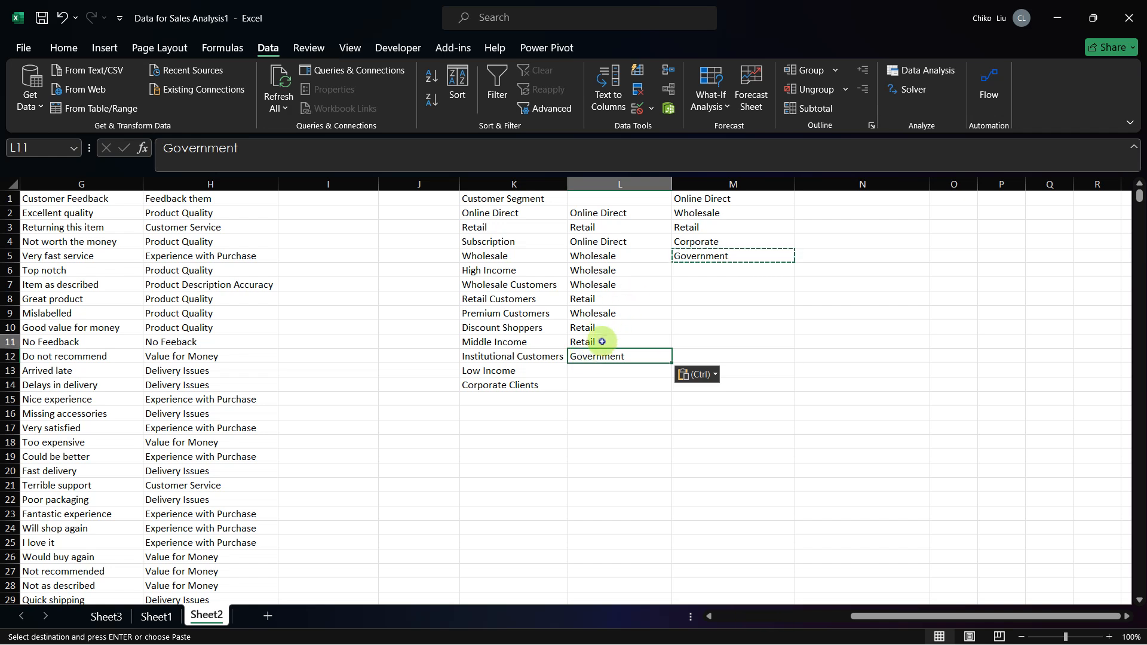
Step: Enter Retail in L13 as the category for Low Income
click(602, 341)
key(Down)
key(Down)
key(Escape)
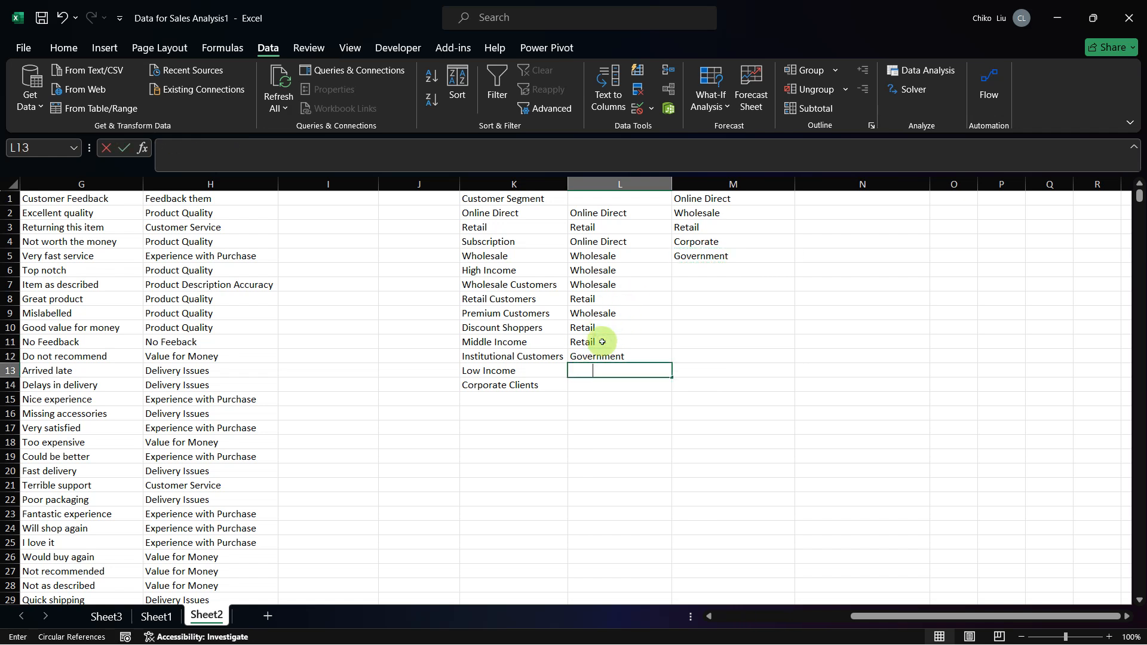
text(retail)
key(Tab)
Step: Copy Corporate from M4 into L14 as the category for Corporate Clients
key(Up)
key(Up)
key(Up)
key(Up)
key(Up)
key(Up)
key(Up)
key(Up)
key(Up)
key(Up)
key(Up)
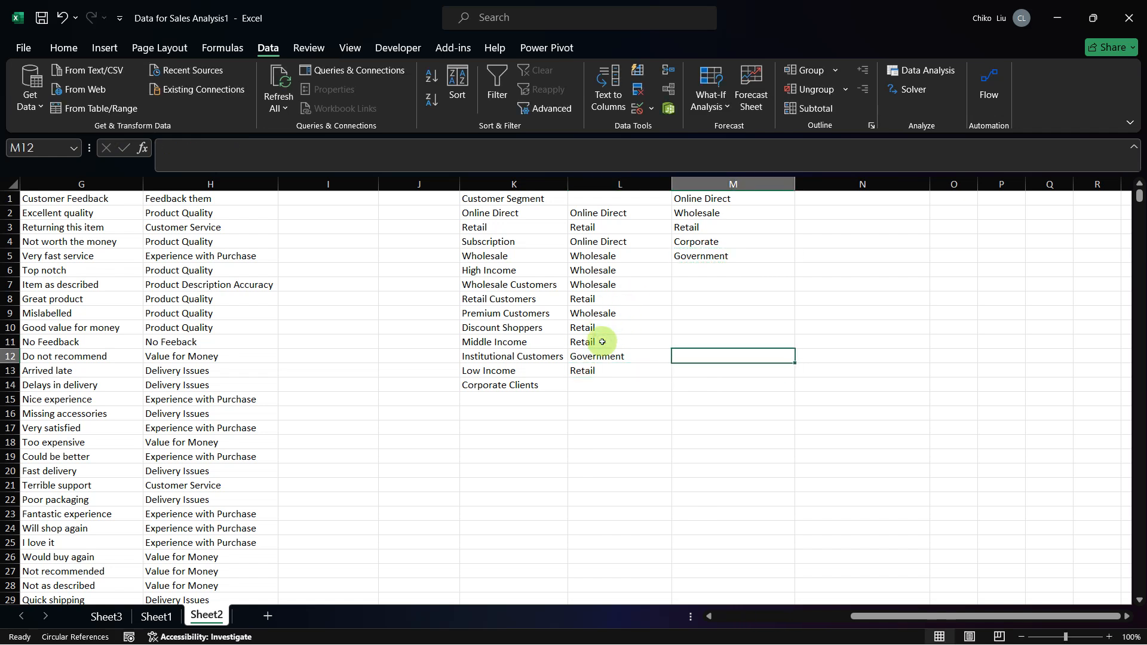
key(Down)
key(Down)
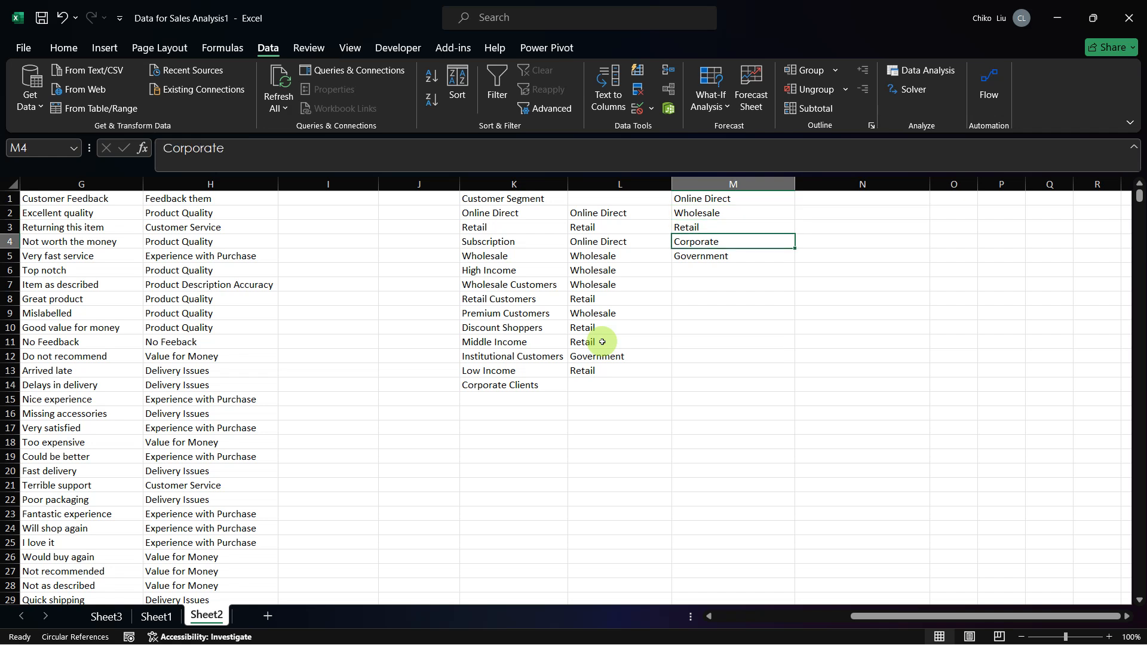
key(ctrl+c)
click(579, 374)
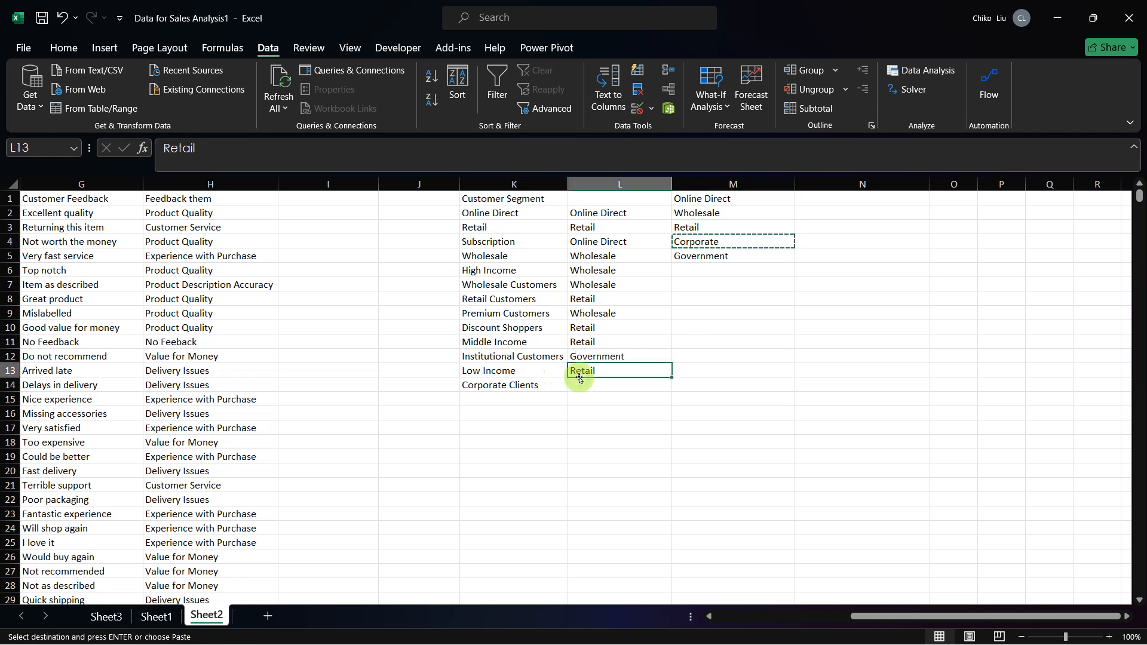
key(Down)
key(ctrl+v)
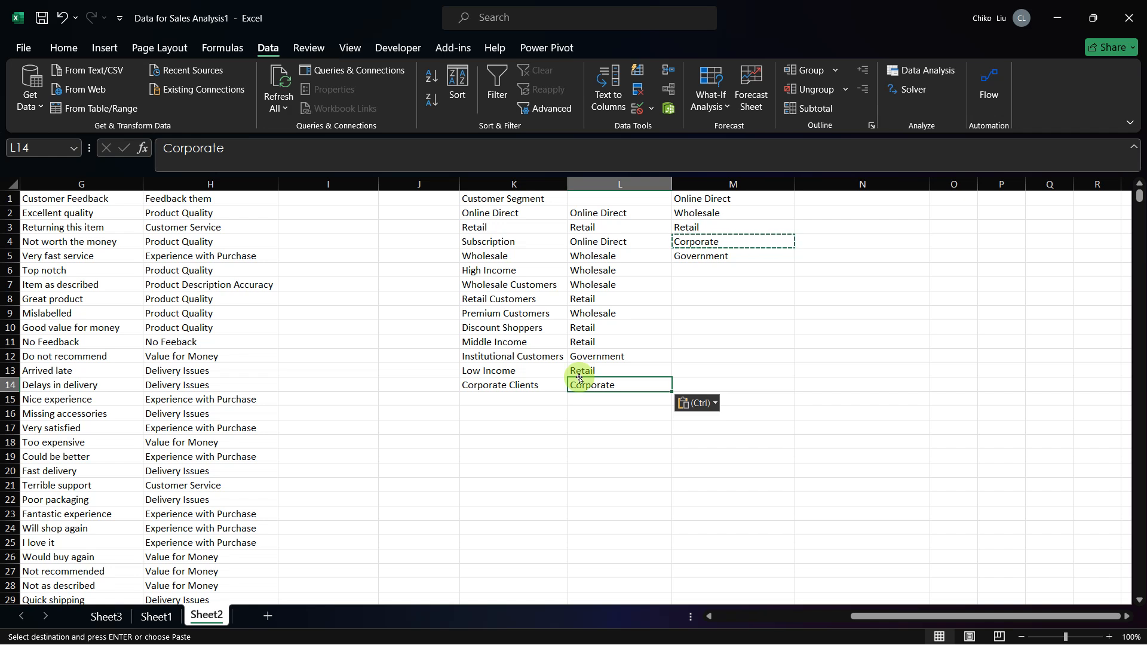
Step: Switch to the open ChatGPT conversation in the browser and place the cursor in its message box
key(alt+Tab)
key(alt+shift+Tab)
key(alt+Tab)
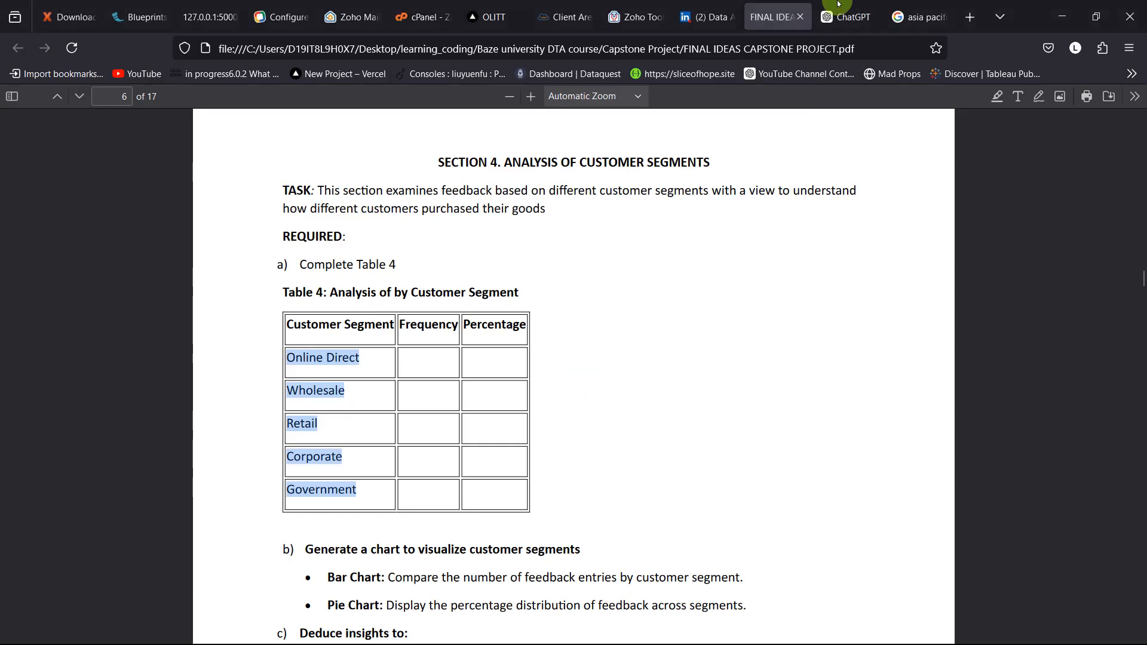
click(839, 9)
scroll(700, 433, down, 3)
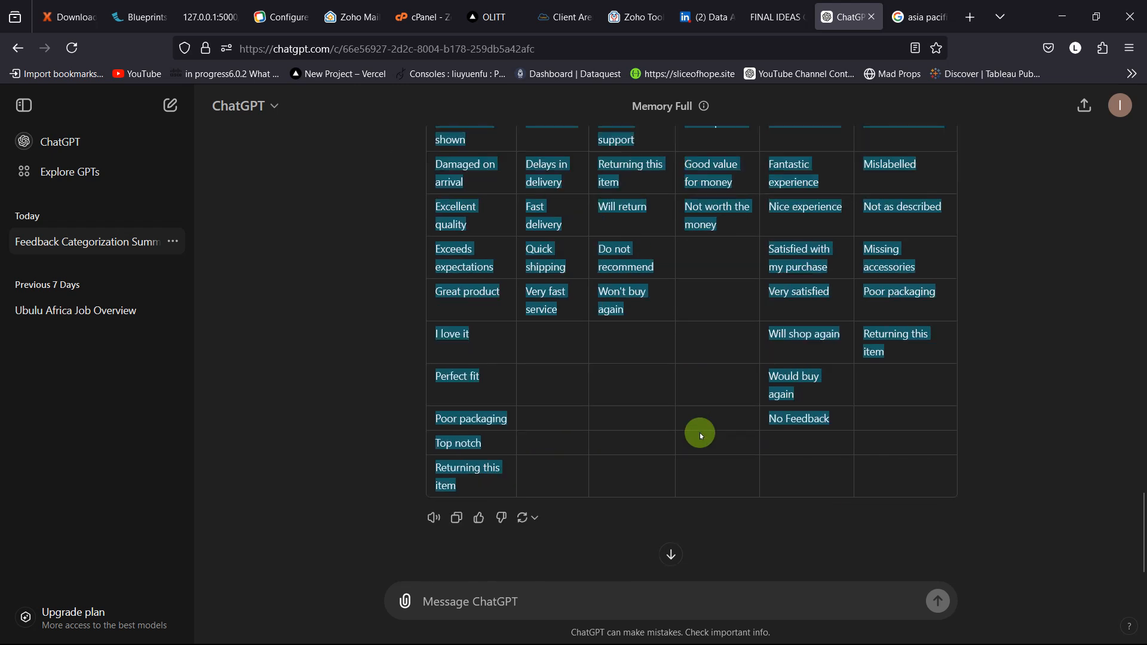
click(564, 609)
text(segem)
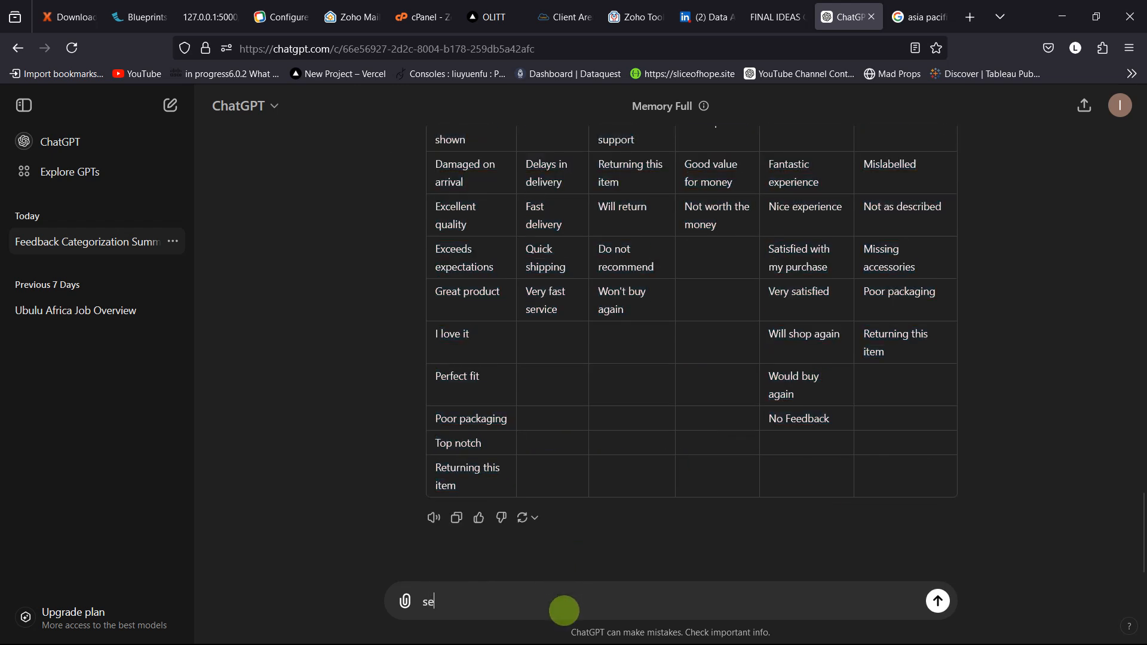
key(BackSpace)
key(BackSpace)
text(ment this customer)
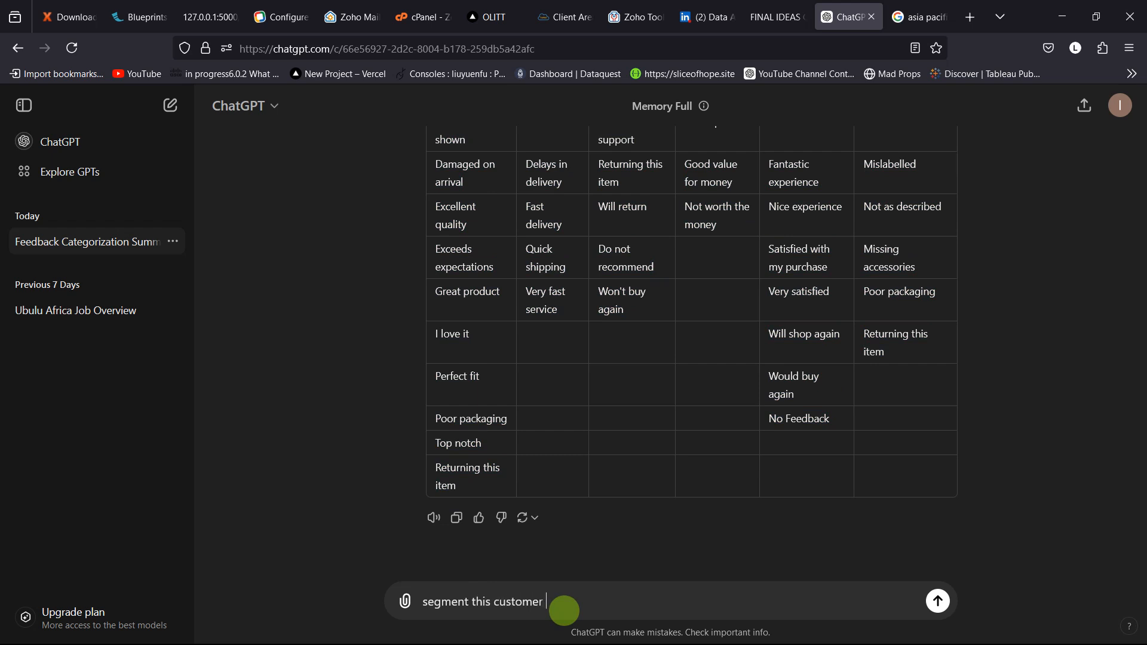
key(ctrl+shift+Left)
key(ctrl+shift+Left)
key(ctrl+shift+Left)
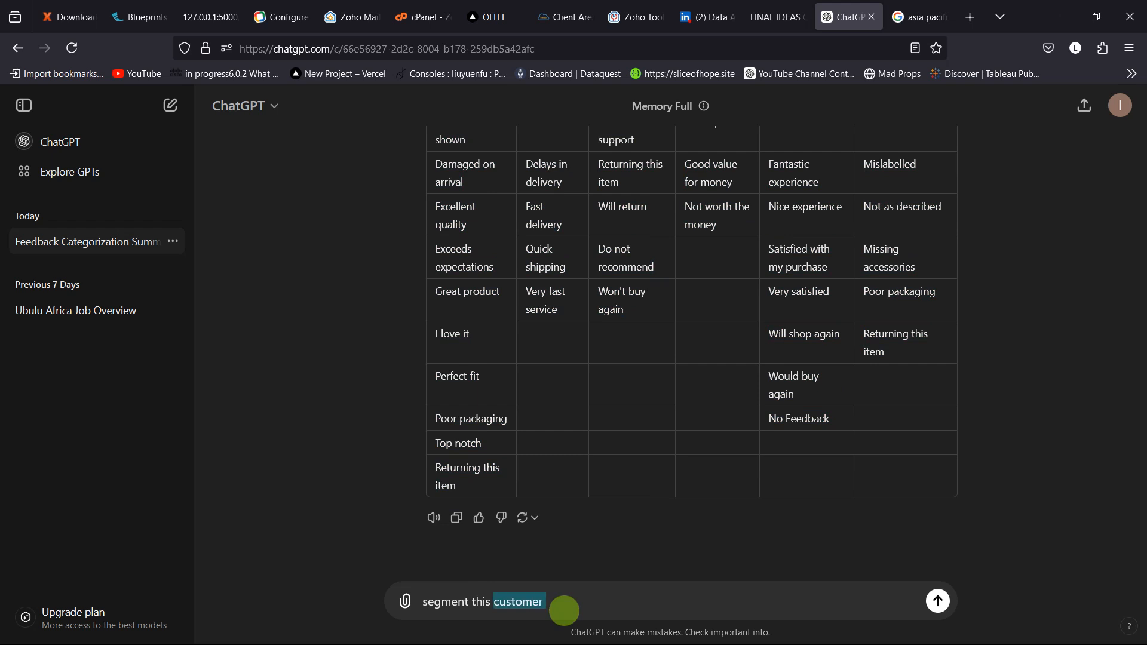
Step: Write "map these customer segments:" as the first line of the ChatGPT prompt and start a new line
text(map th)
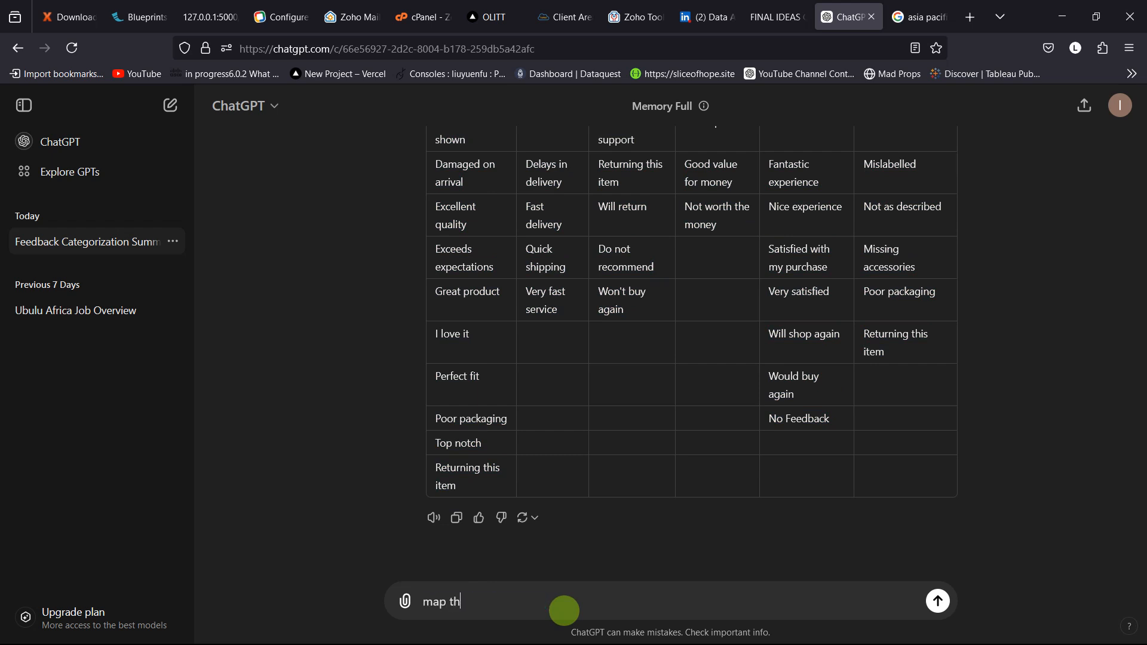
text(ese customer segment)
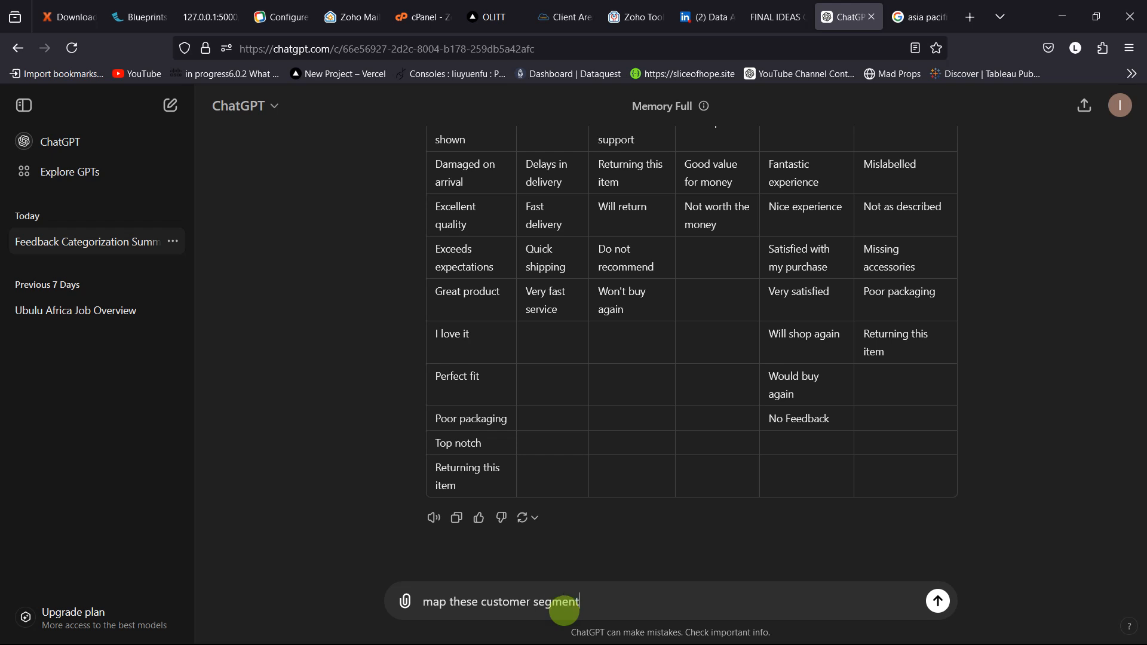
text(s:)
key(shift+Return)
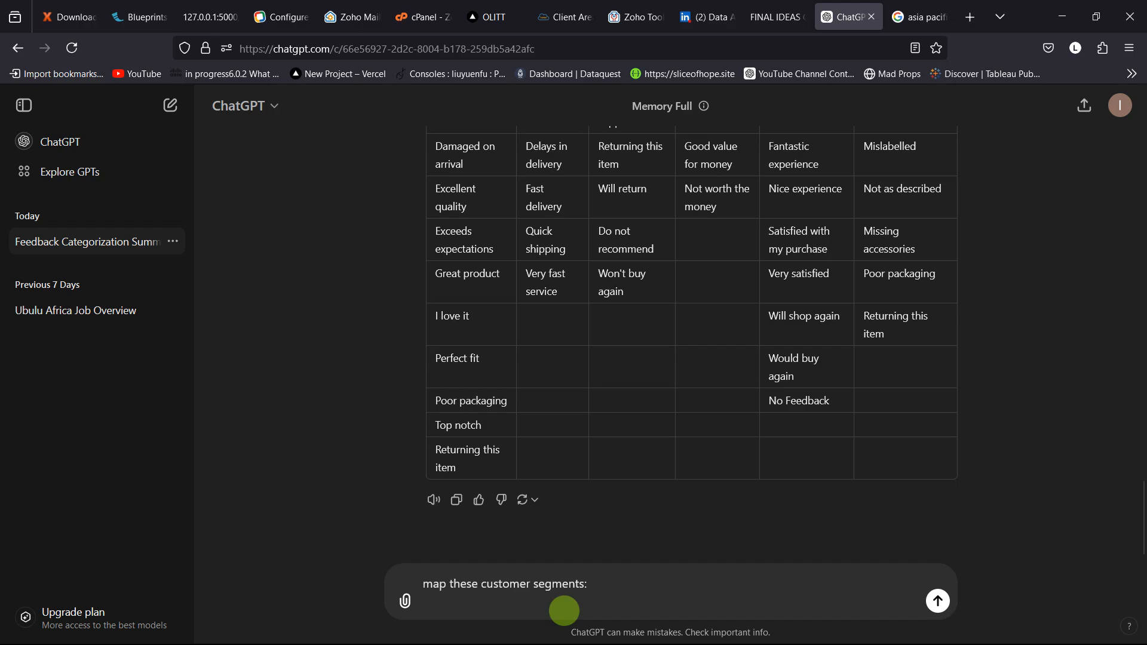
Step: Copy the customer segments in K2:K14 of Sheet2 in Excel and return to the ChatGPT prompt
key(alt+Tab)
key(Escape)
key(alt+Tab)
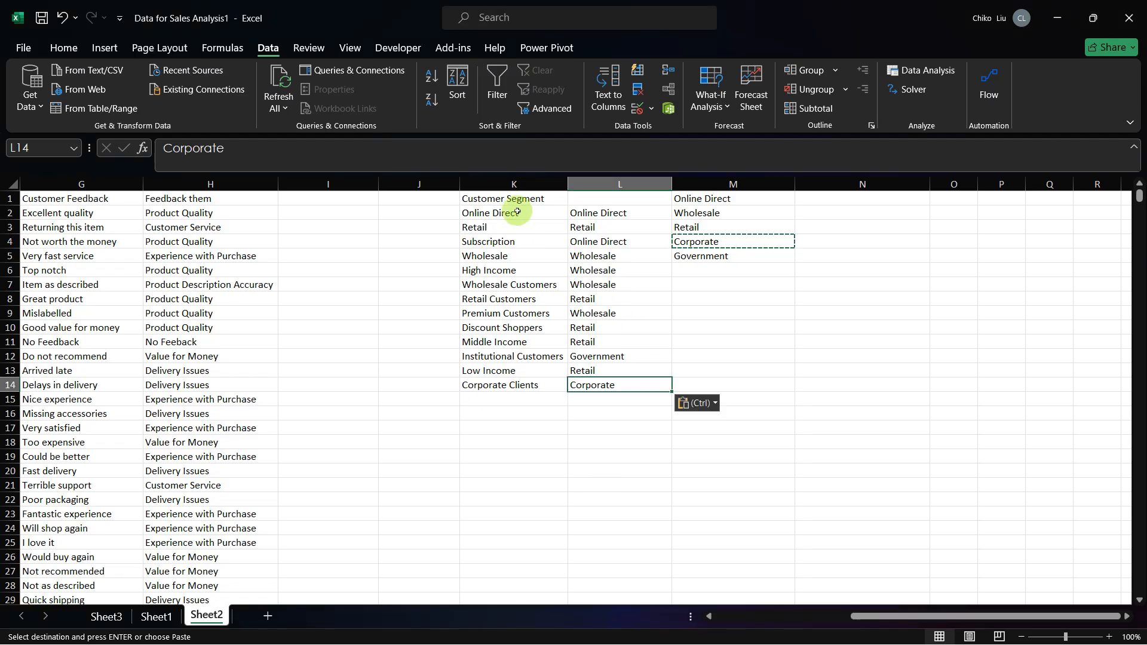
drag(505, 213, 525, 383)
key(ctrl+c)
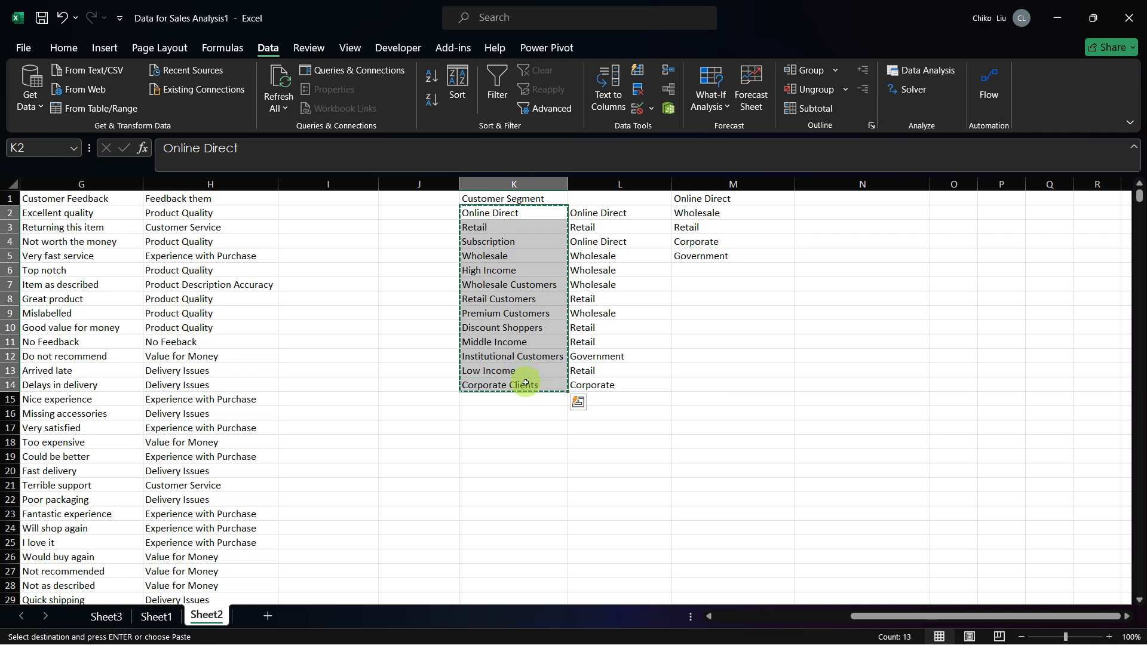
key(alt+Tab)
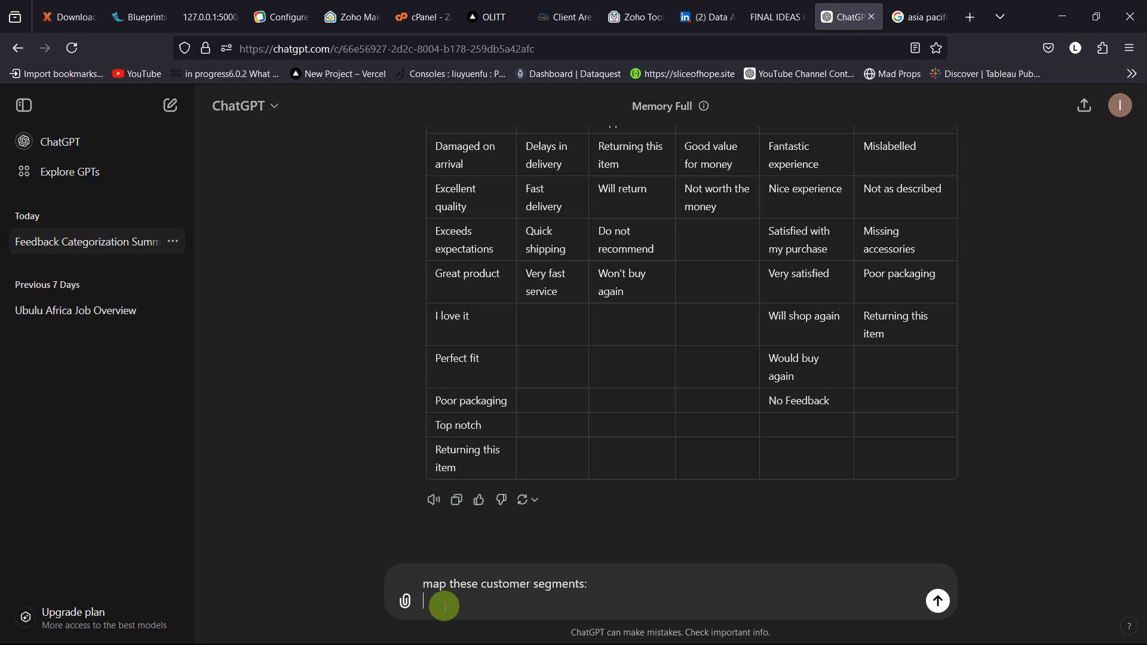
Step: Open Google Chrome with the Person 1 profile and search for googlebard
mouse_move(673, 622)
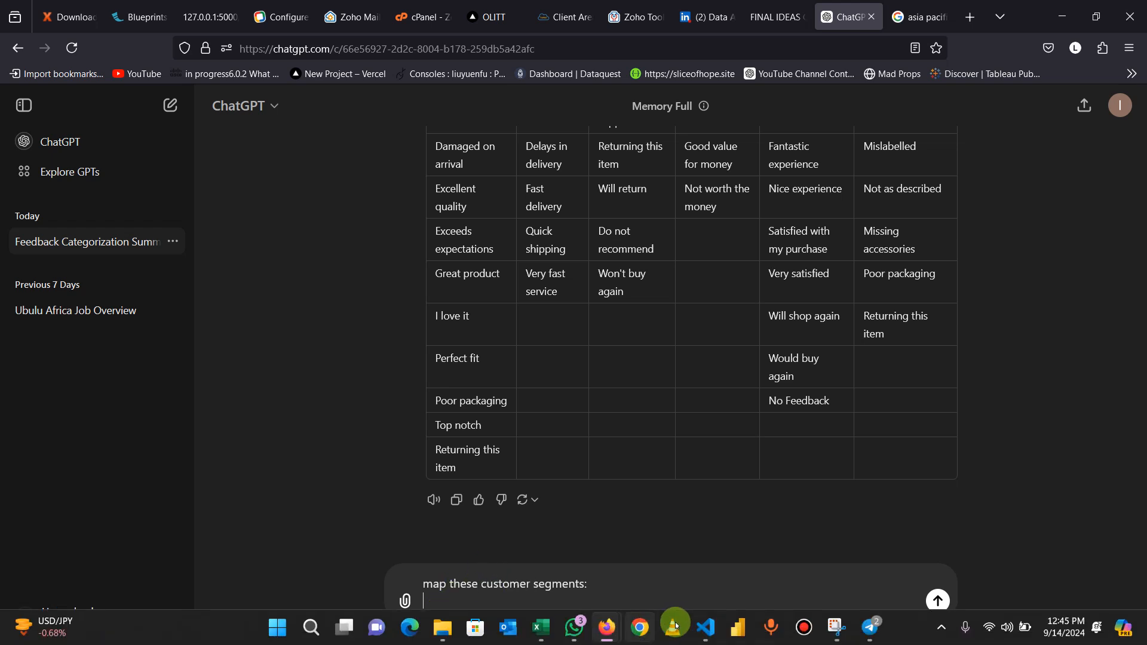
click(634, 627)
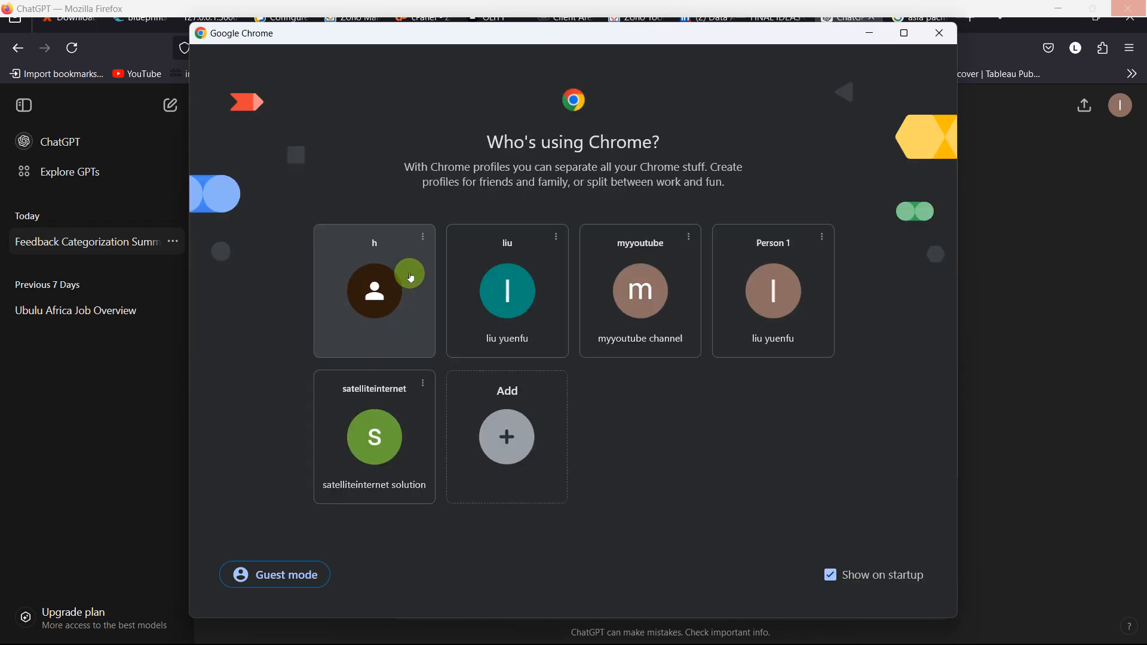
click(759, 303)
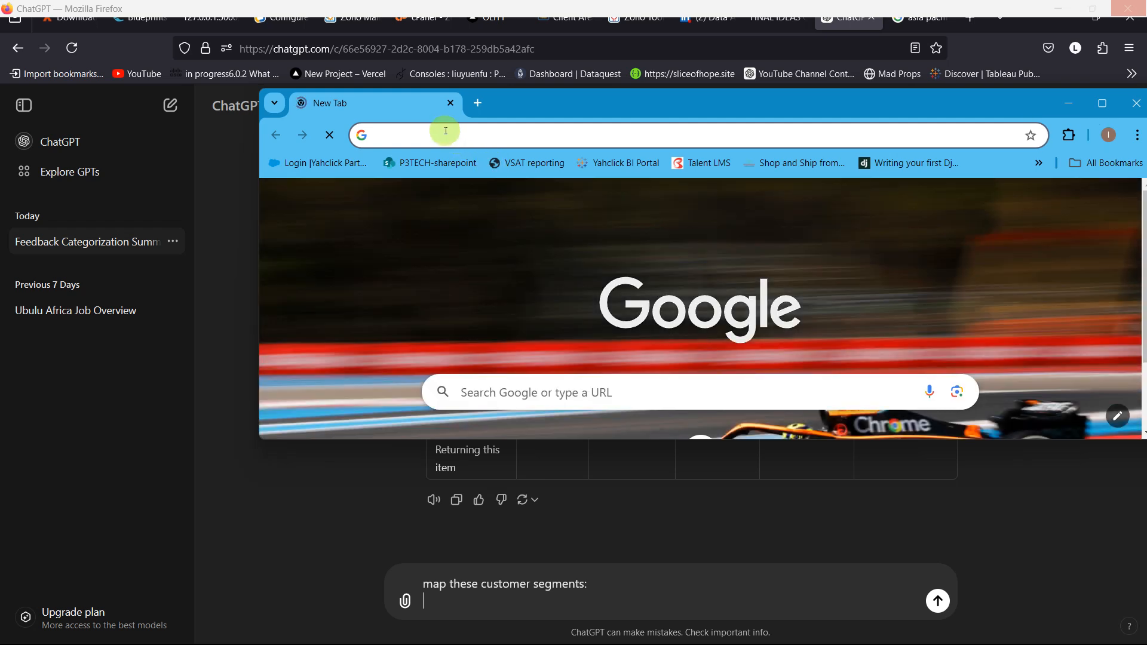
click(446, 131)
text(goog)
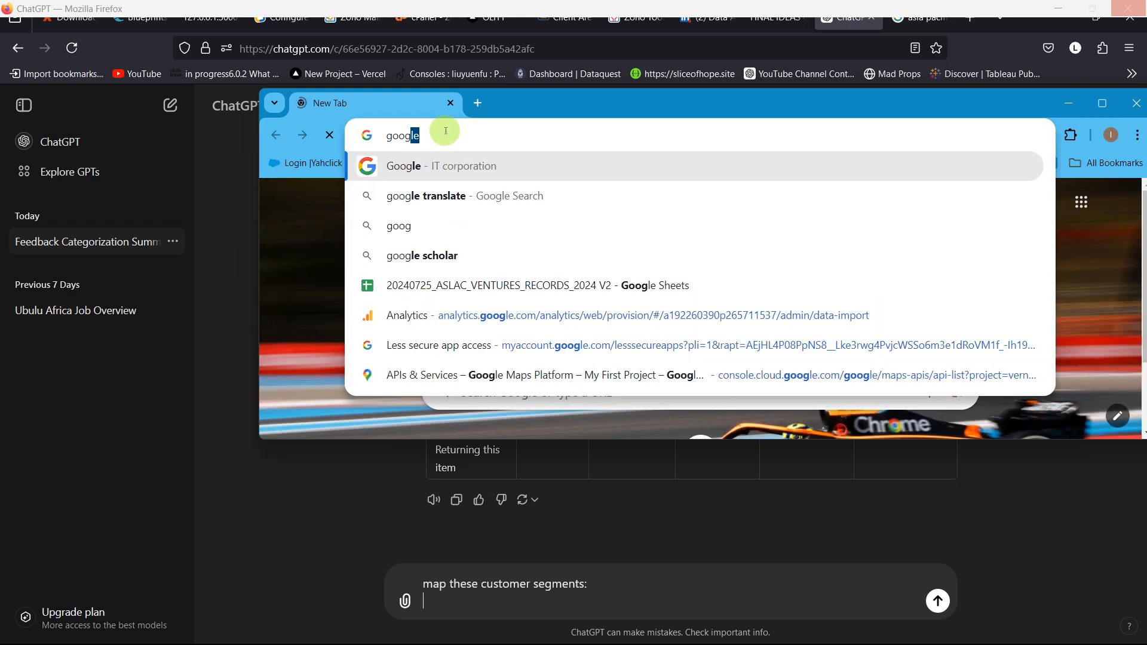
text(le)
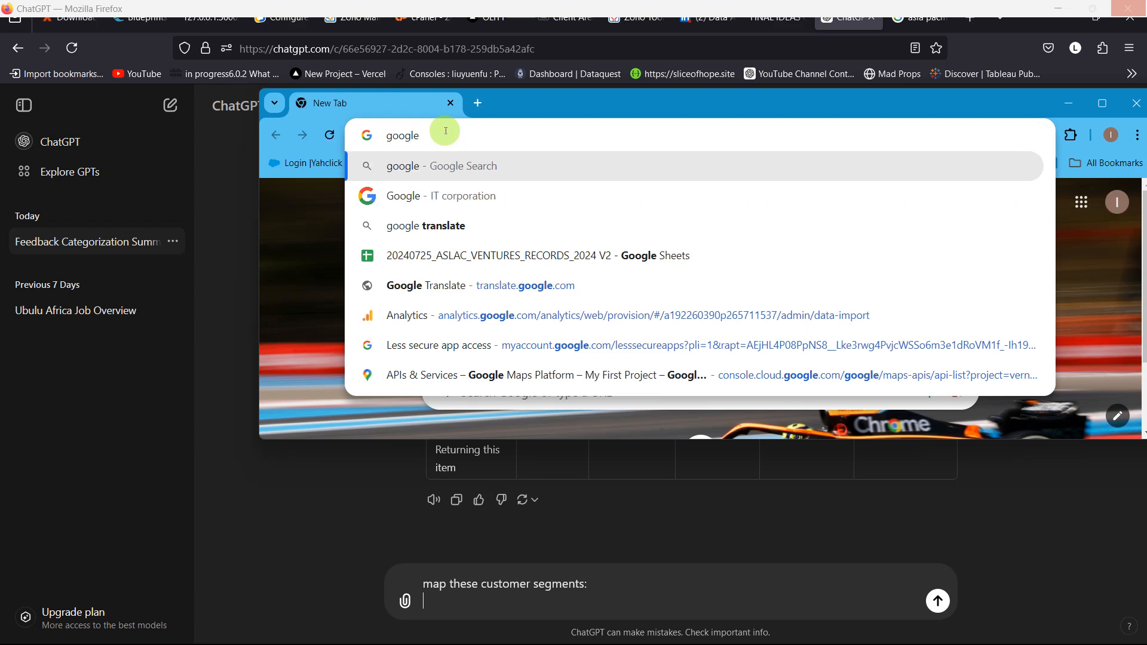
text(bard)
key(Return)
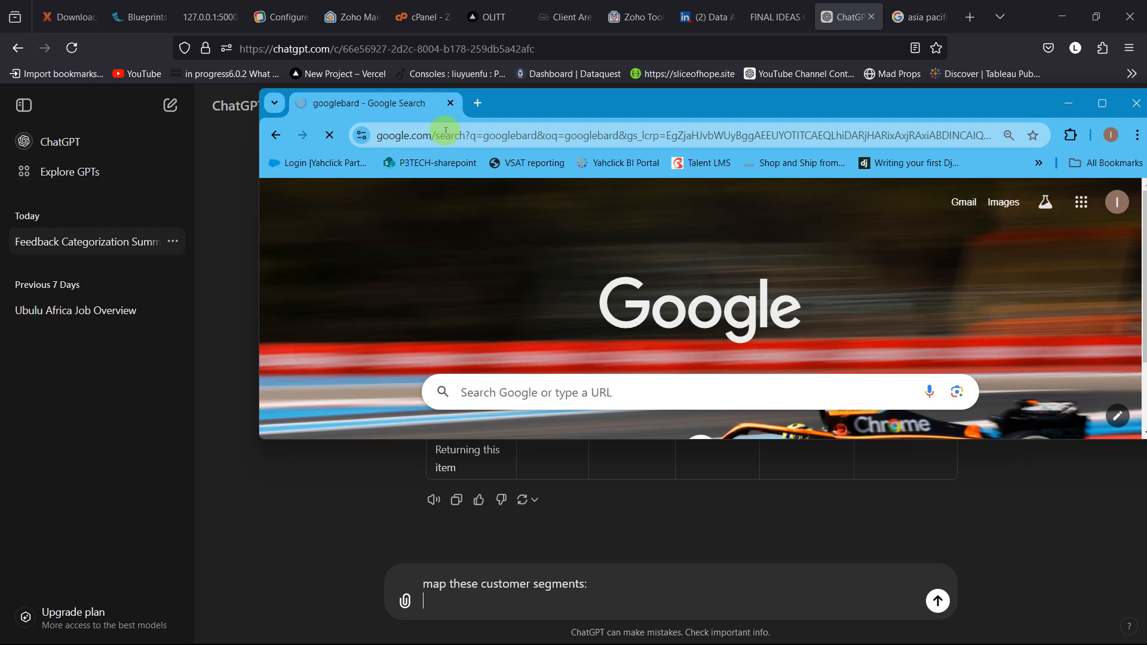
Step: Paste the copied customer segments into the ChatGPT prompt and remove the attached image
right_click(428, 523)
click(412, 485)
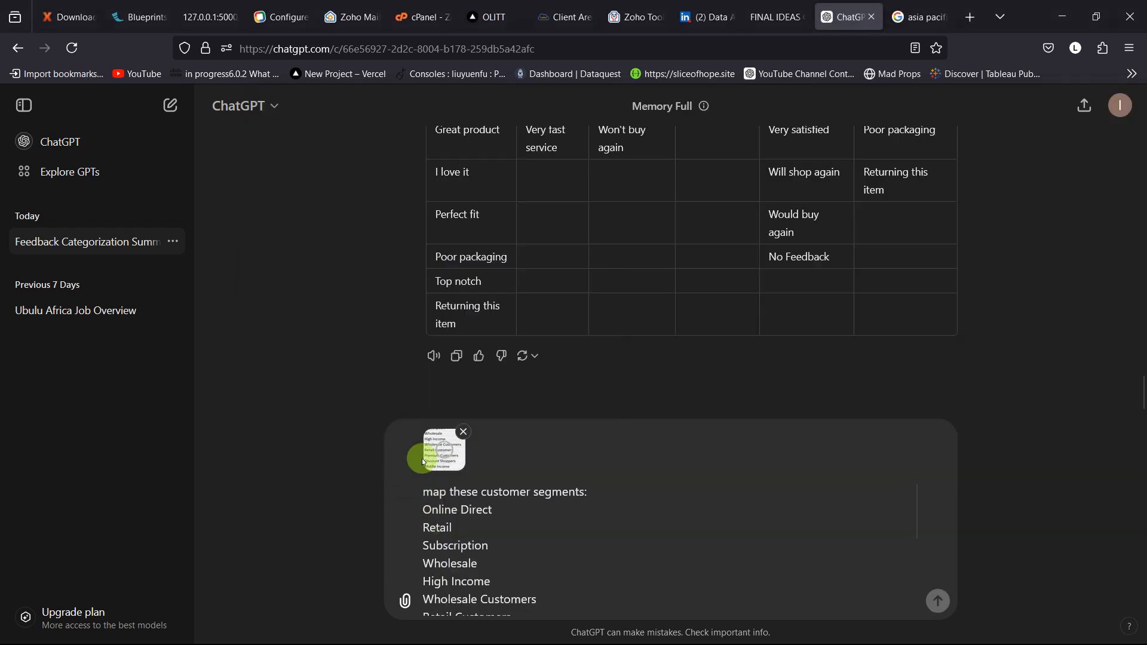
click(461, 430)
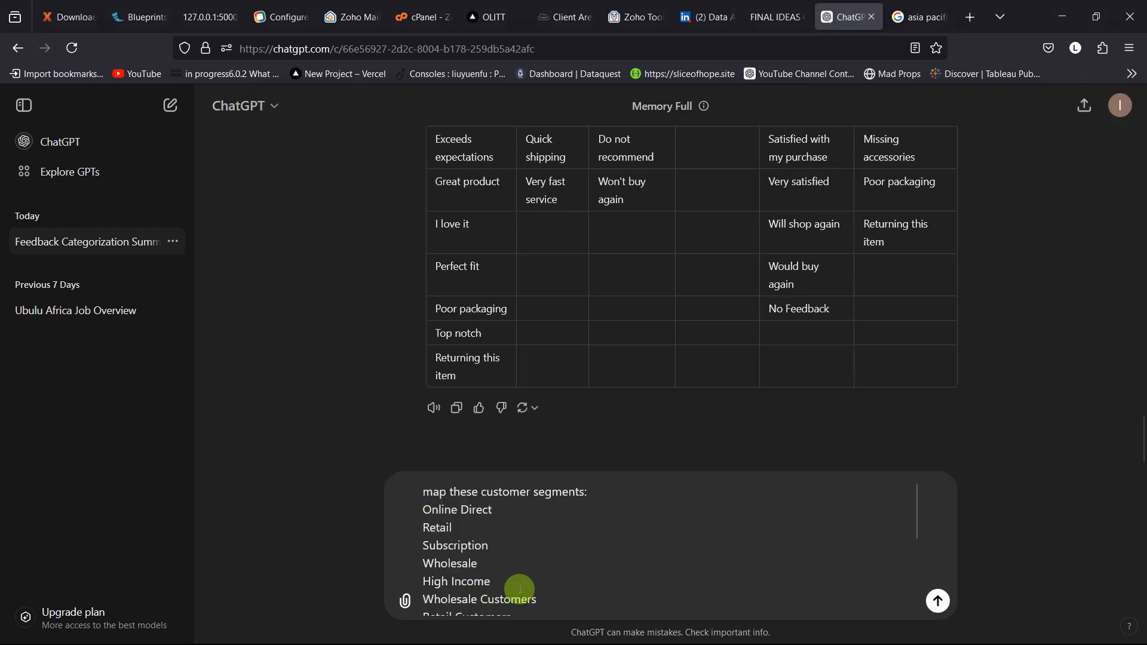
Step: Add the line "by these theme:" below the segment list in the prompt, followed by a new line
scroll(519, 588, down, 3)
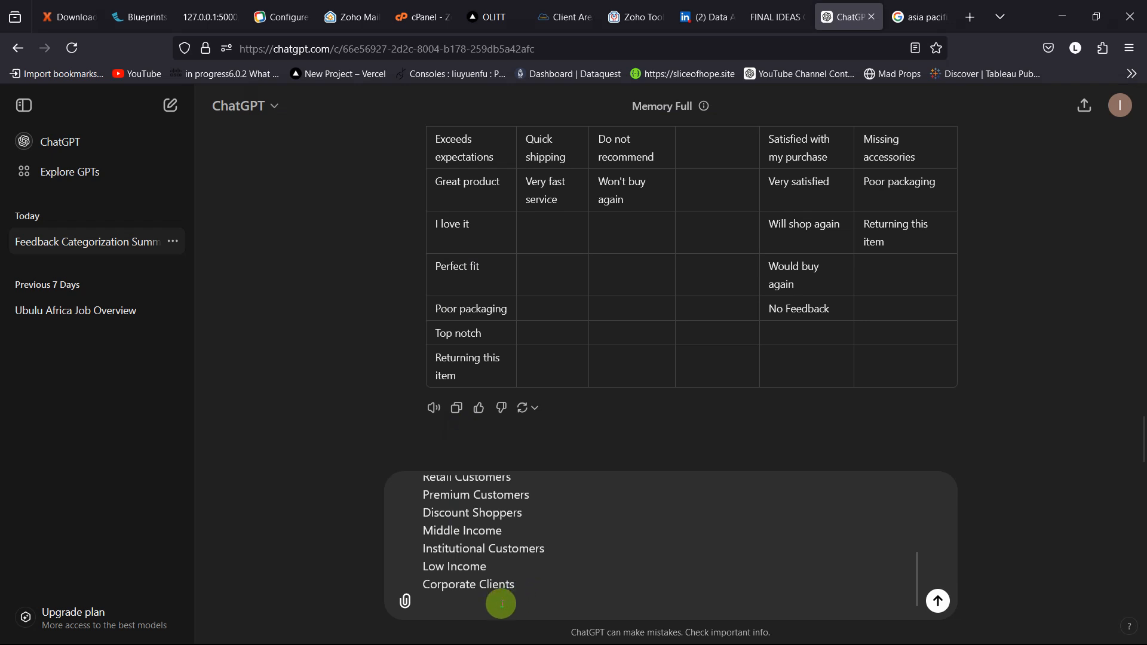
key(shift+Return)
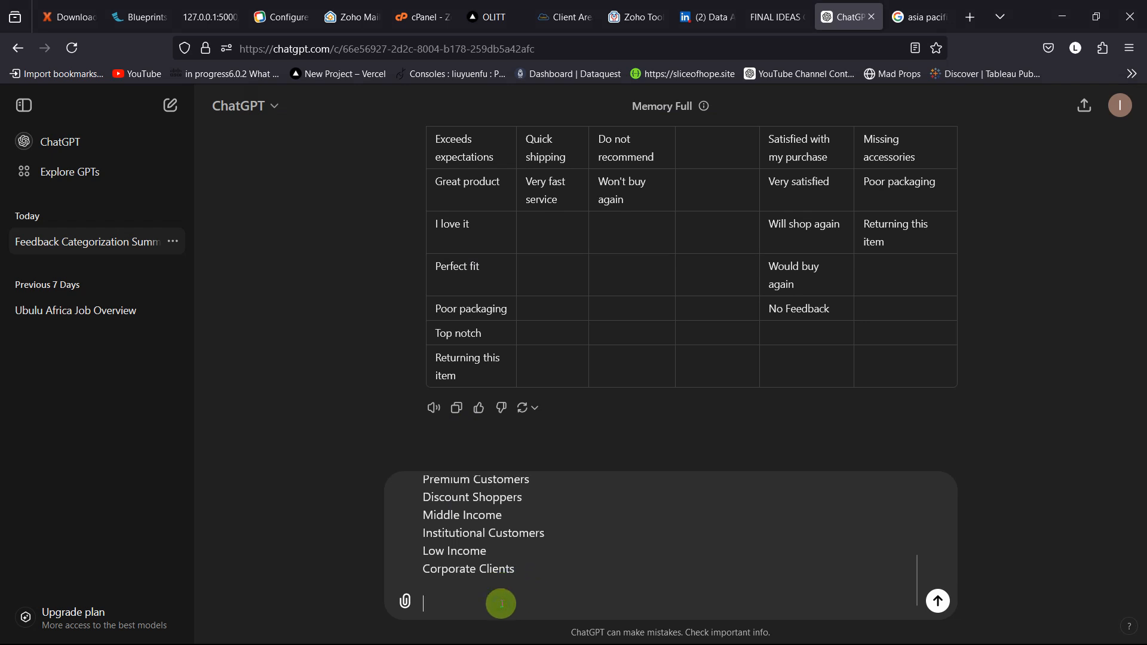
text(by these theme:)
key(shift+Return)
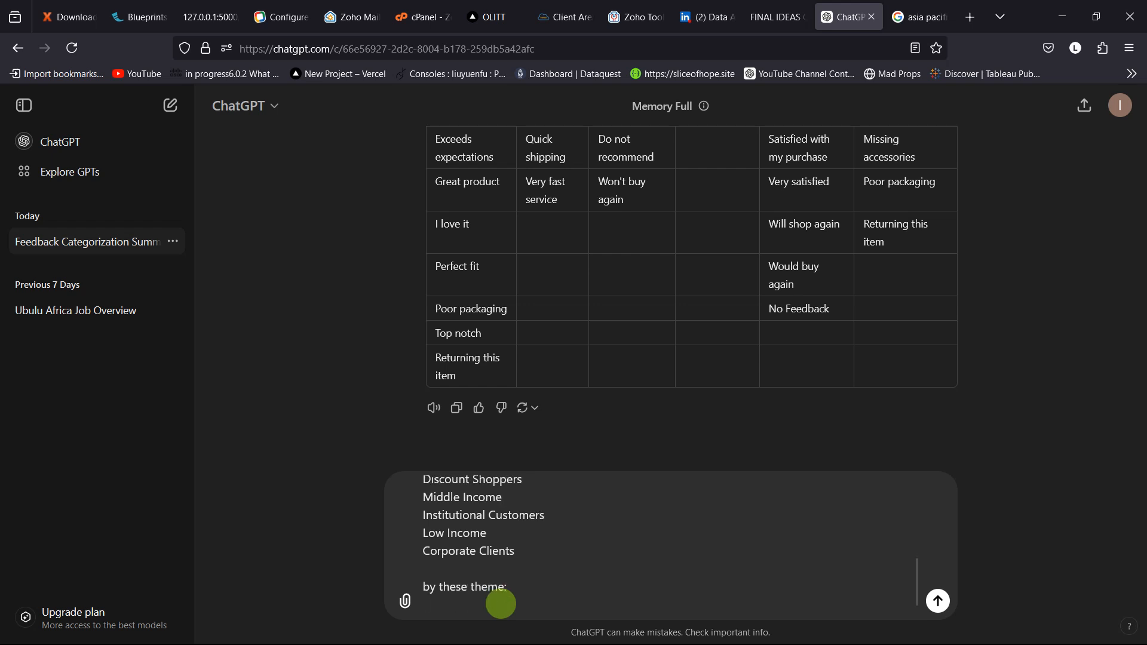
Step: Copy the five category names in M1:M5 of Sheet2 in Excel and return to the ChatGPT prompt
key(alt+Tab)
key(alt+Tab)
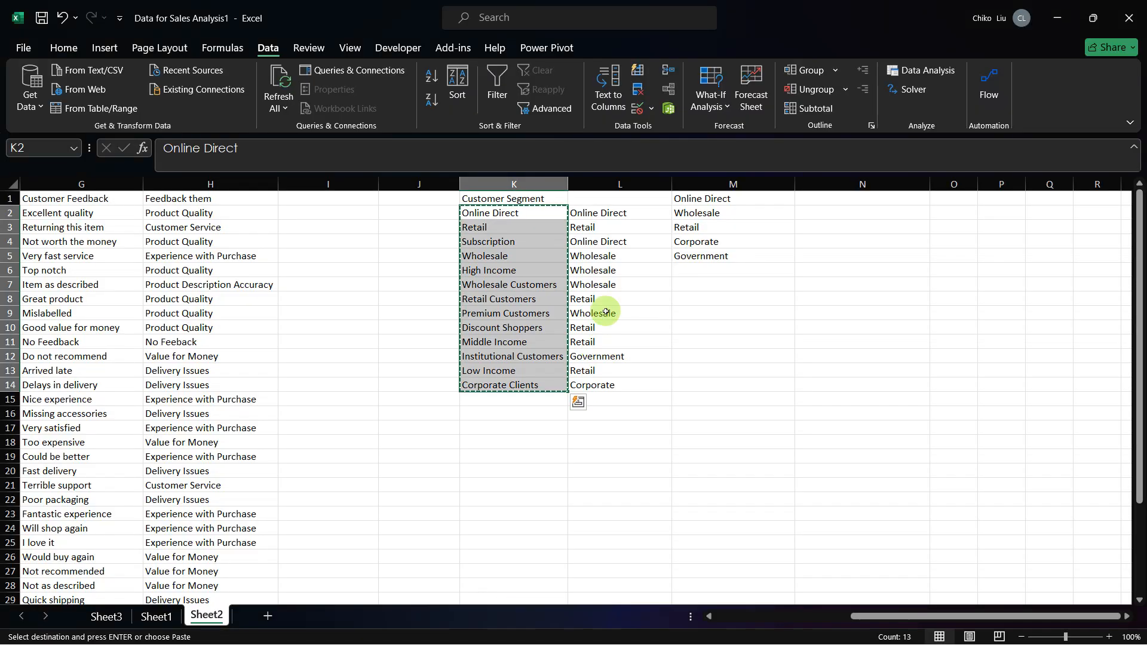
drag(685, 200, 687, 255)
key(Escape)
key(ctrl+c)
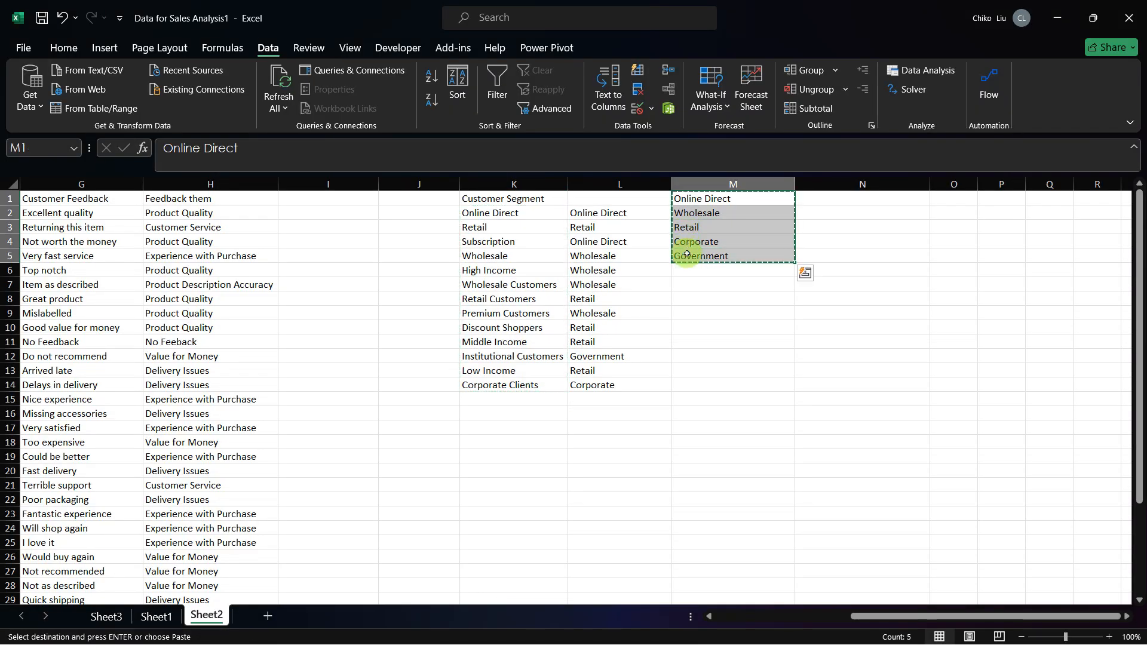
key(alt+Tab)
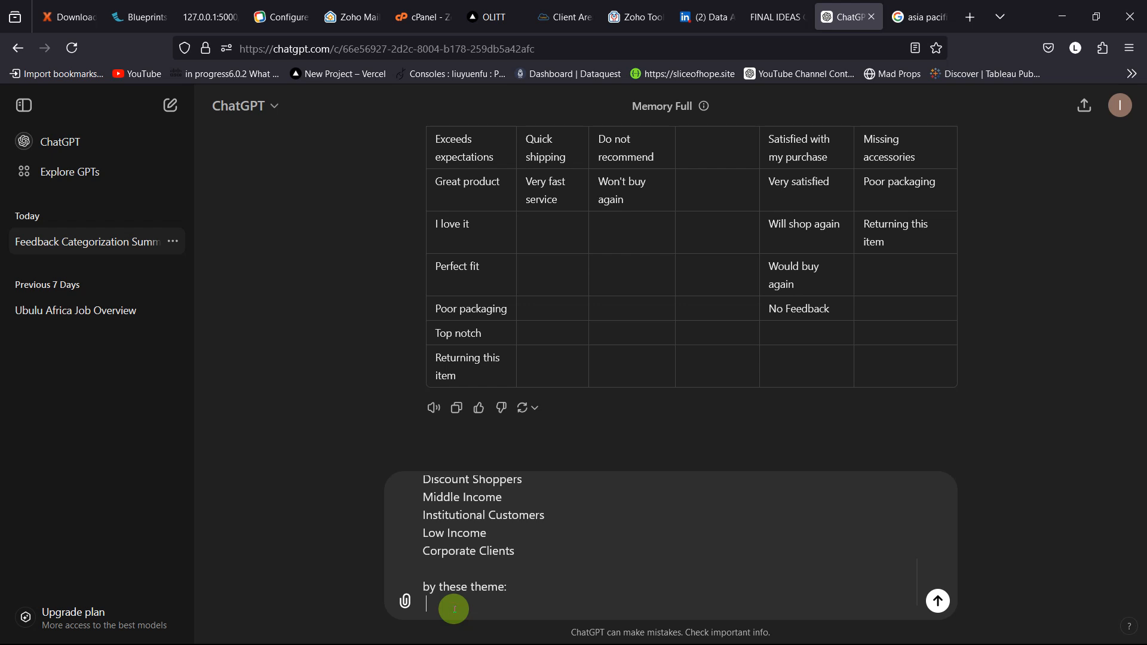
Step: Switch to the Google Chrome window and open the Google Gemini chat site from the googlebard search results
mouse_move(684, 643)
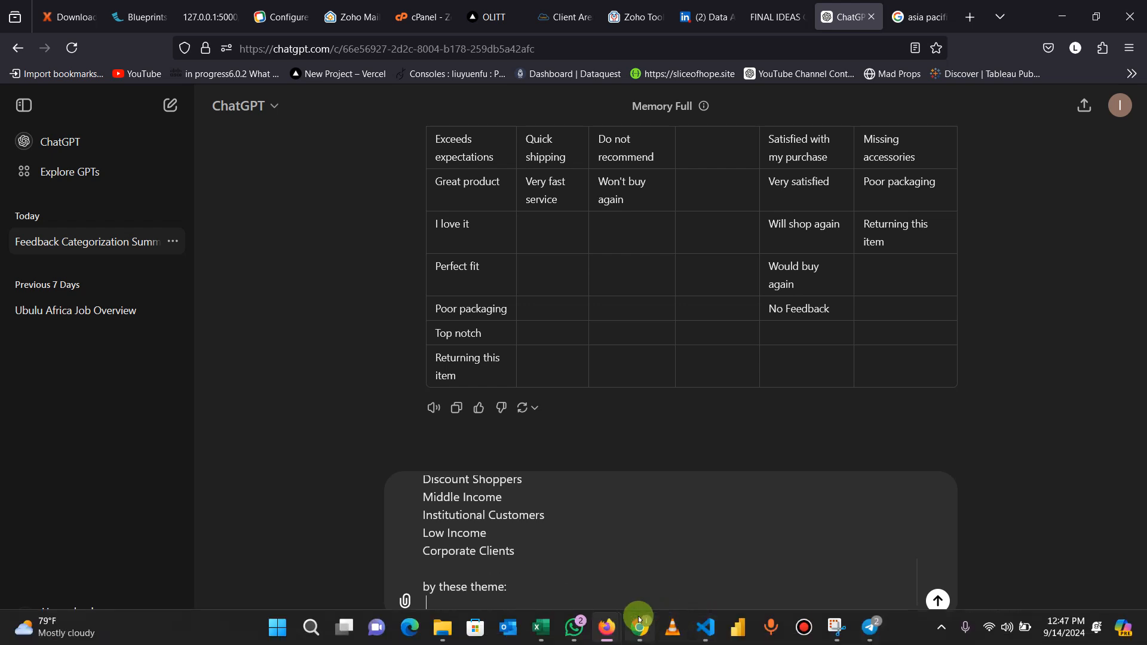
click(639, 621)
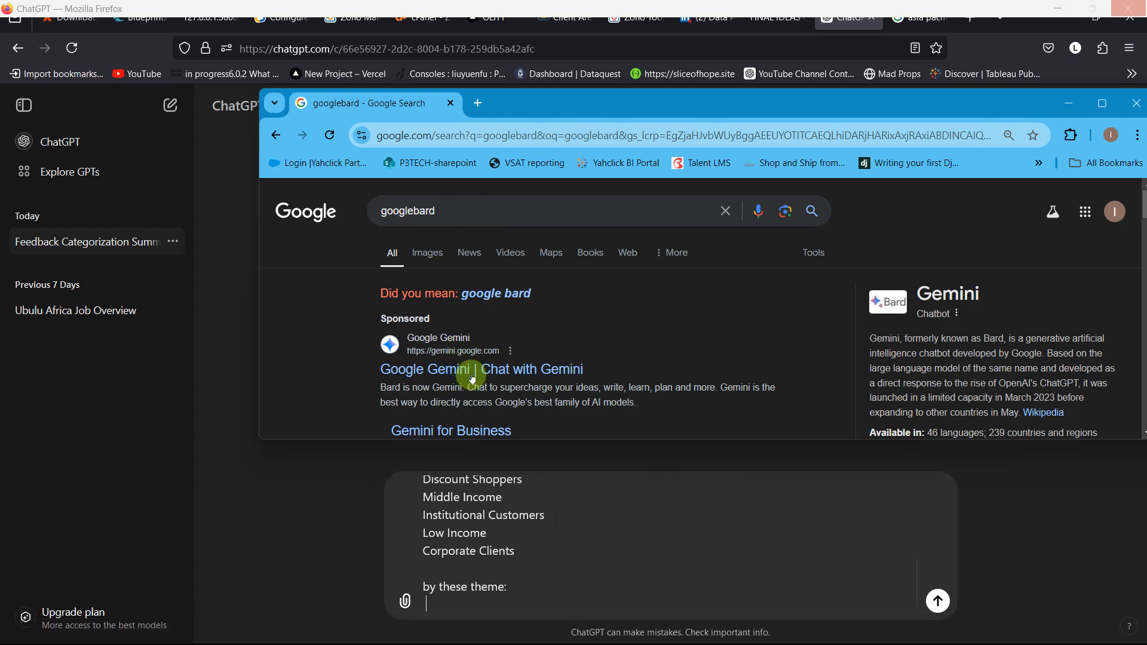
click(472, 375)
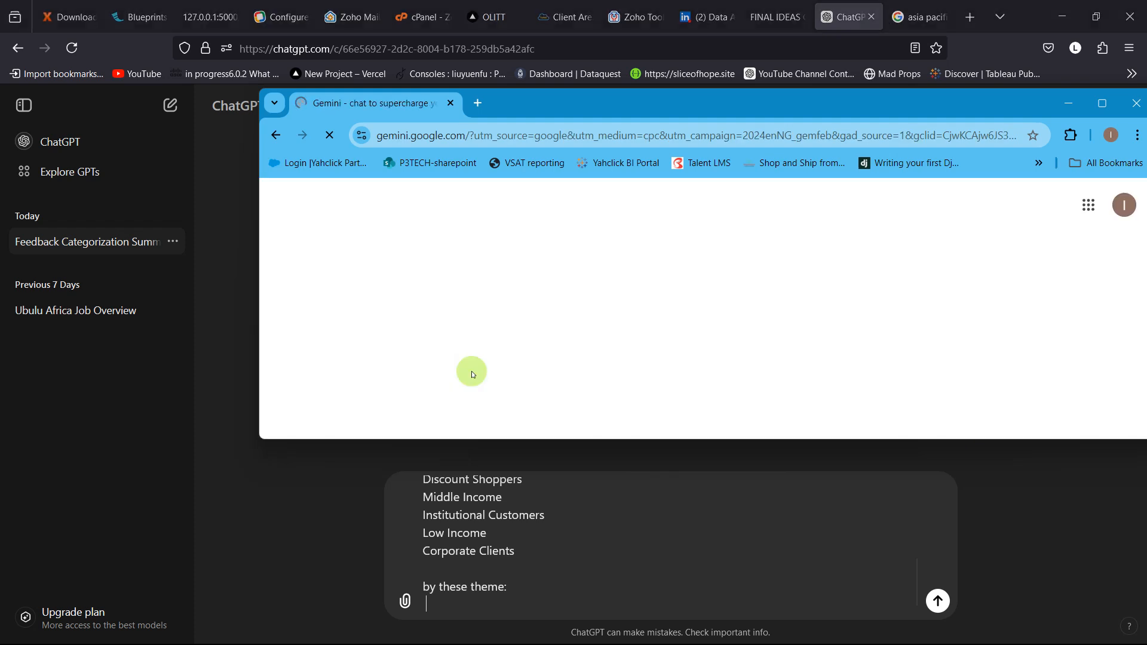
Step: Paste the copied category names below "by these theme:" in the ChatGPT prompt and remove the attached image
key(ctrl+v)
right_click(471, 371)
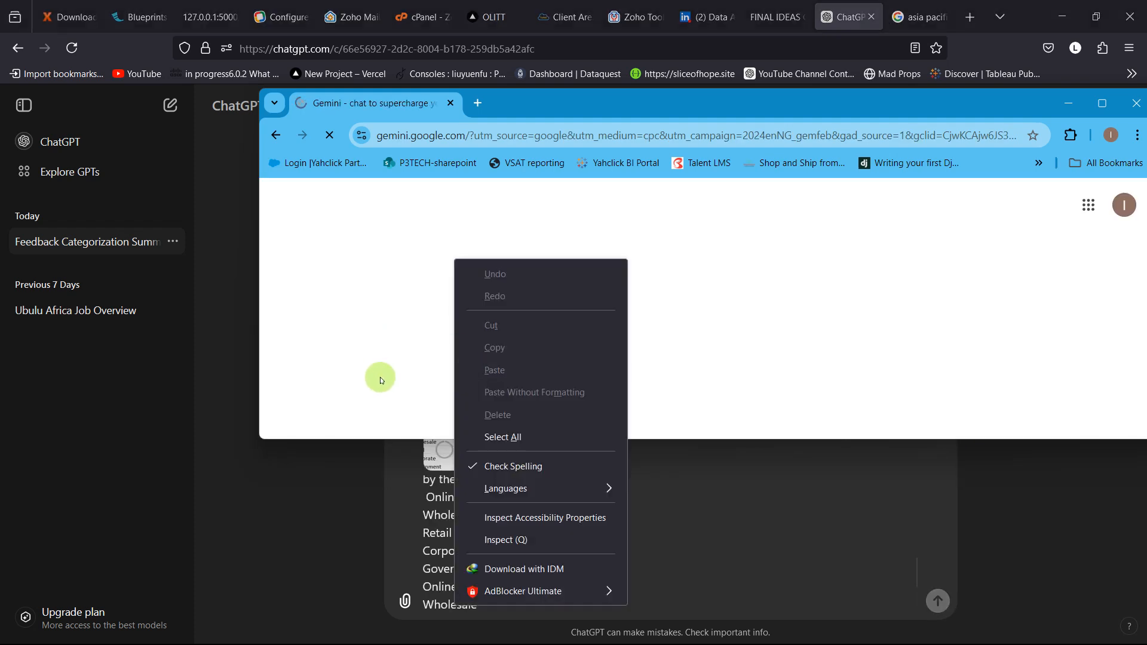
click(363, 467)
click(463, 431)
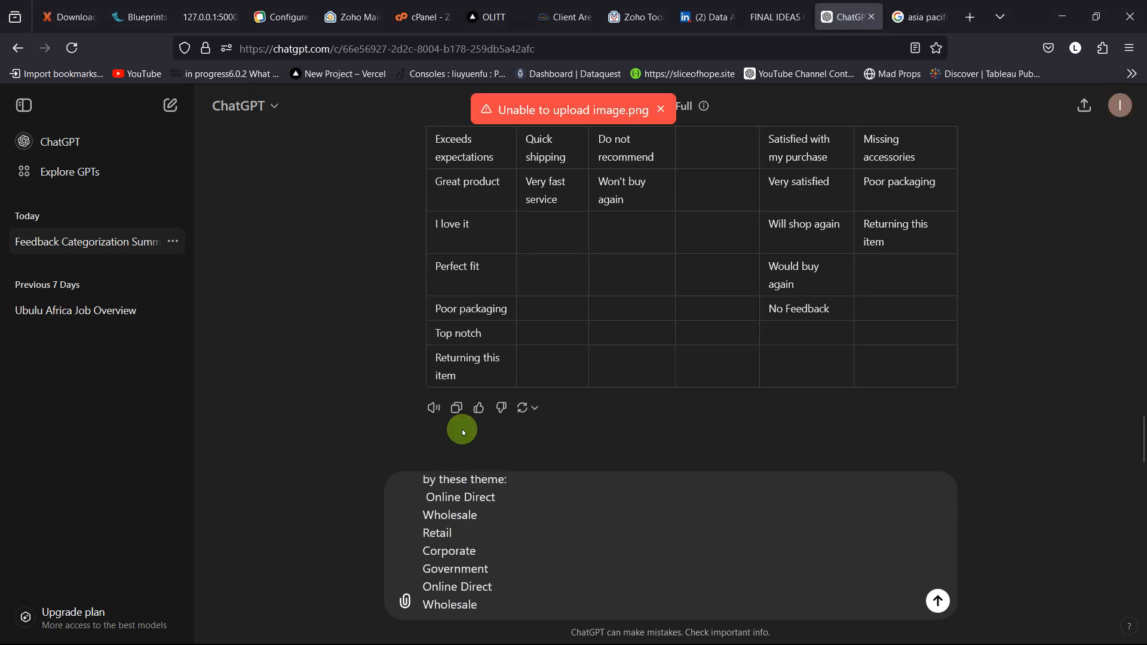
Step: Review the pasted theme list and send the segment-mapping prompt to ChatGPT
scroll(527, 520, up, 3)
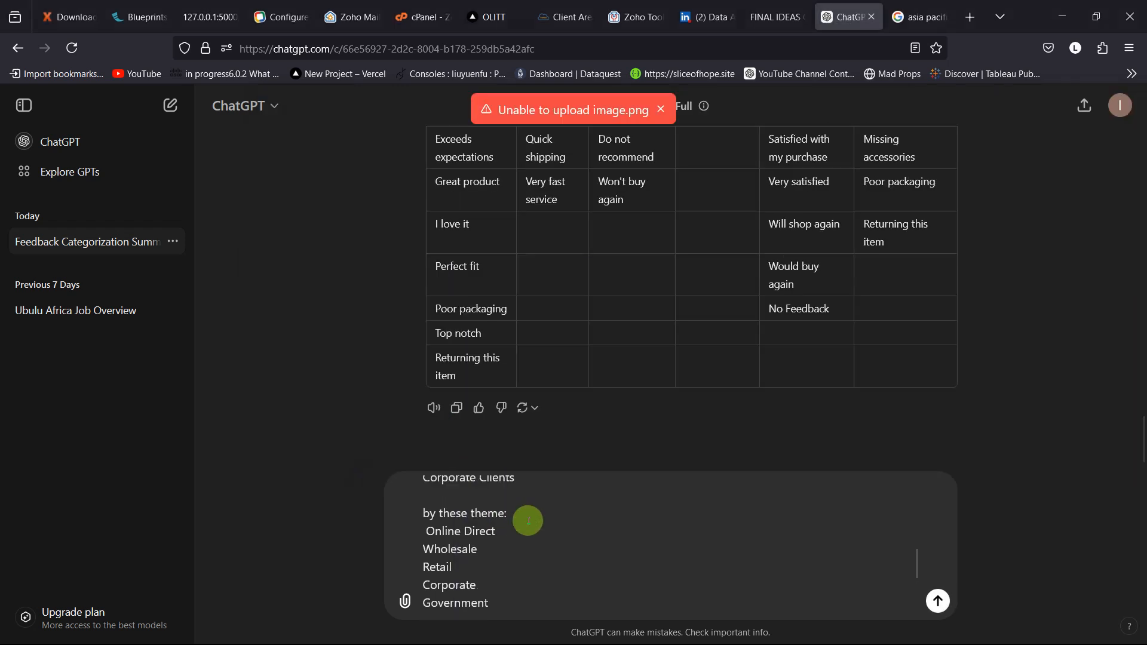
scroll(525, 520, down, 5)
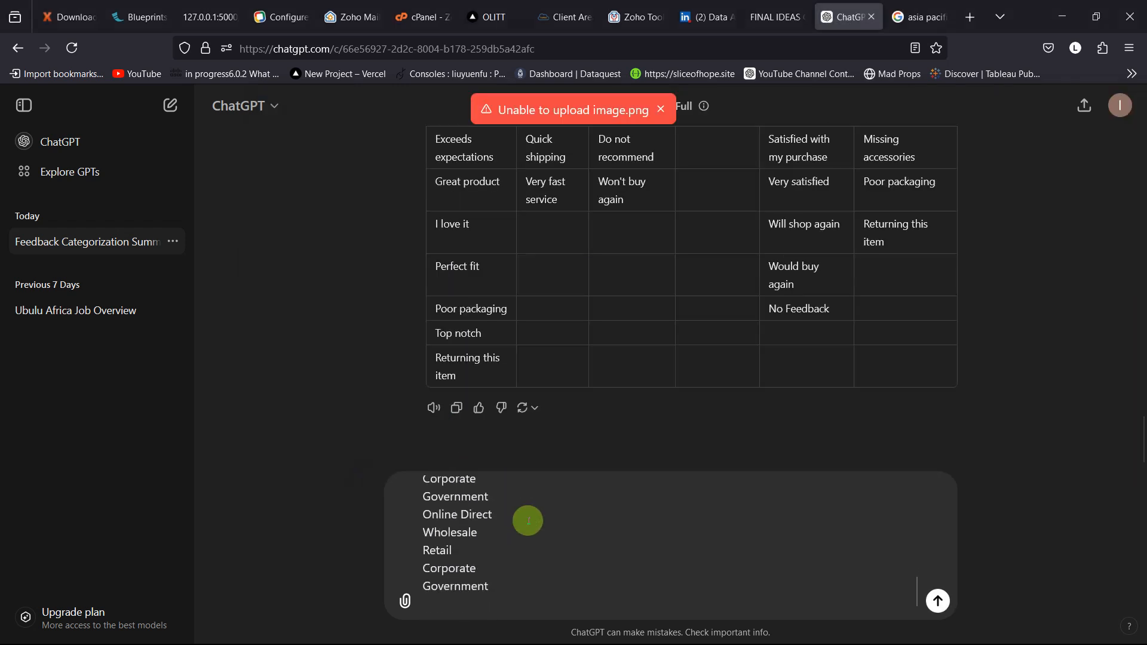
click(937, 599)
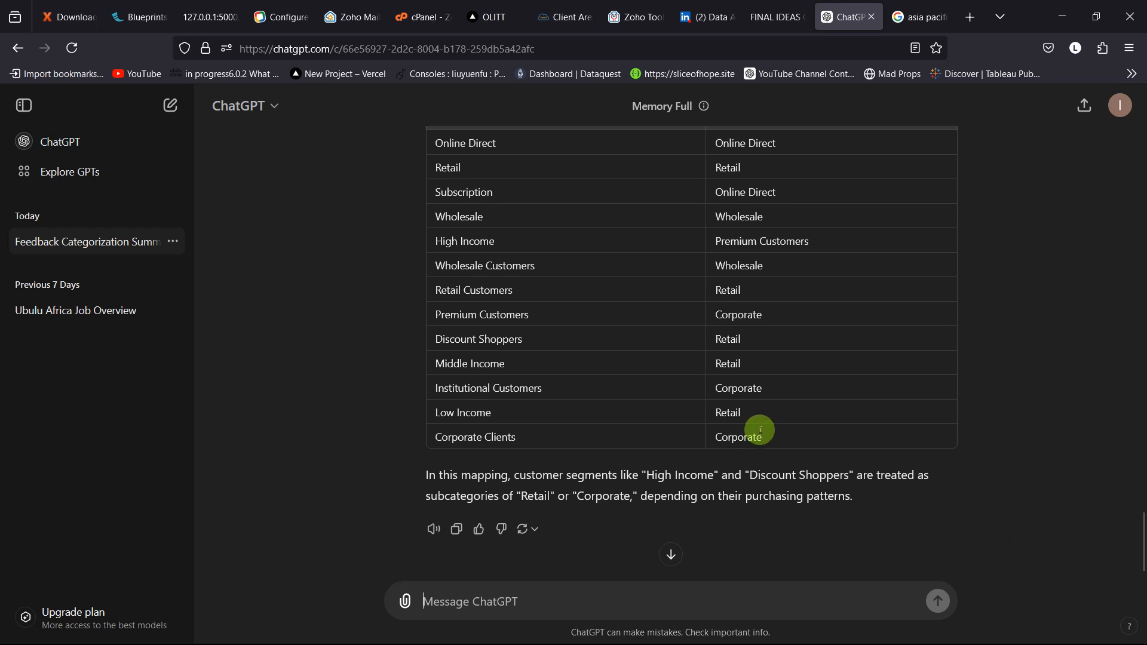
Step: Check the mapping table and send ChatGPT the correction "there is no premium customers in my mapped theme"
scroll(760, 430, up, 1)
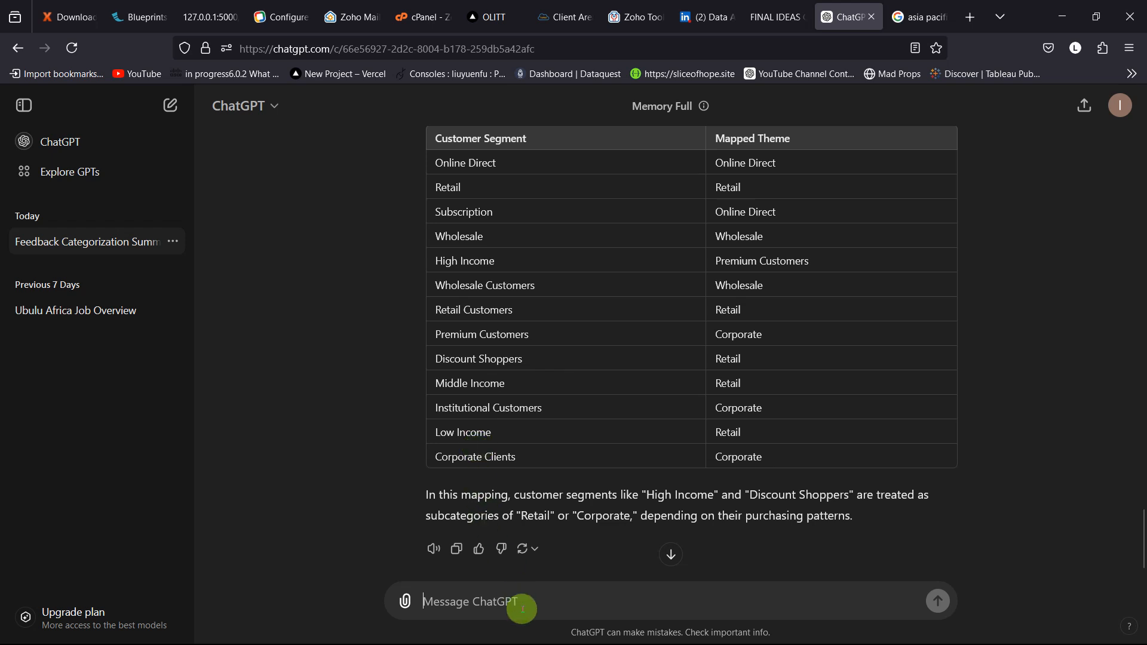
text(there)
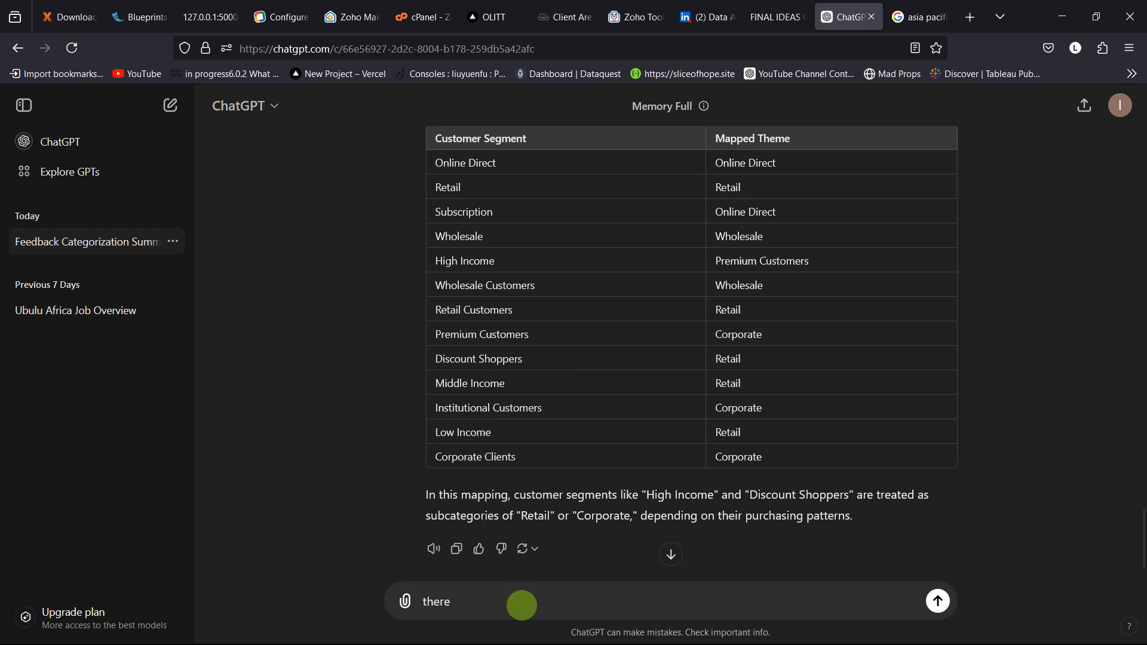
text( is no premium customer)
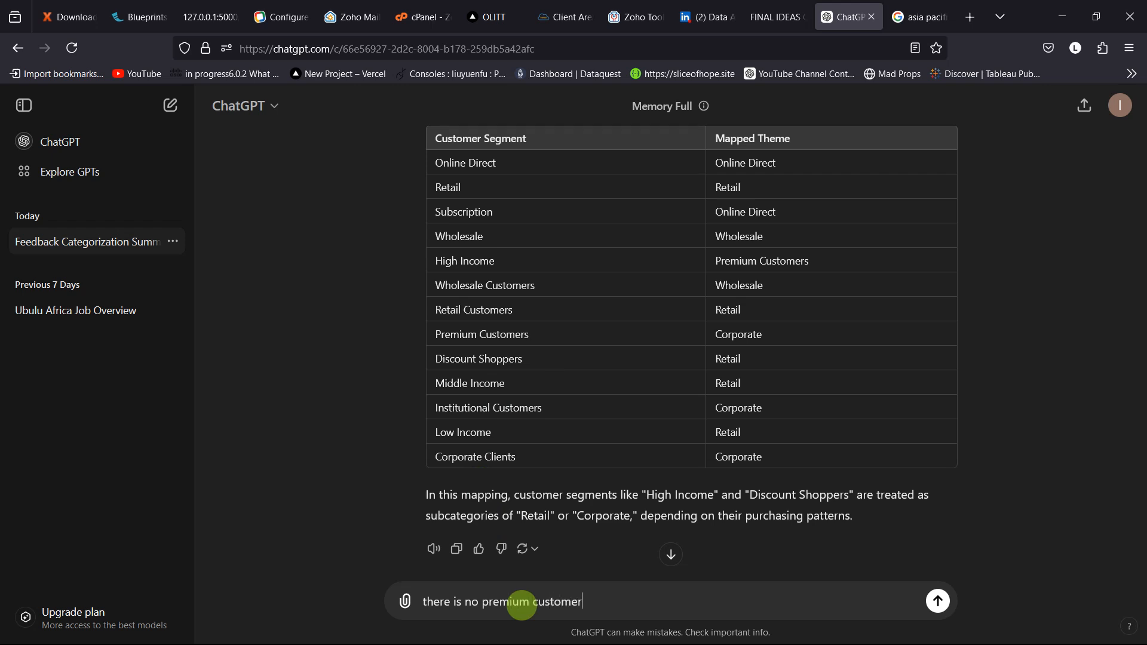
text(s in my mapped theme)
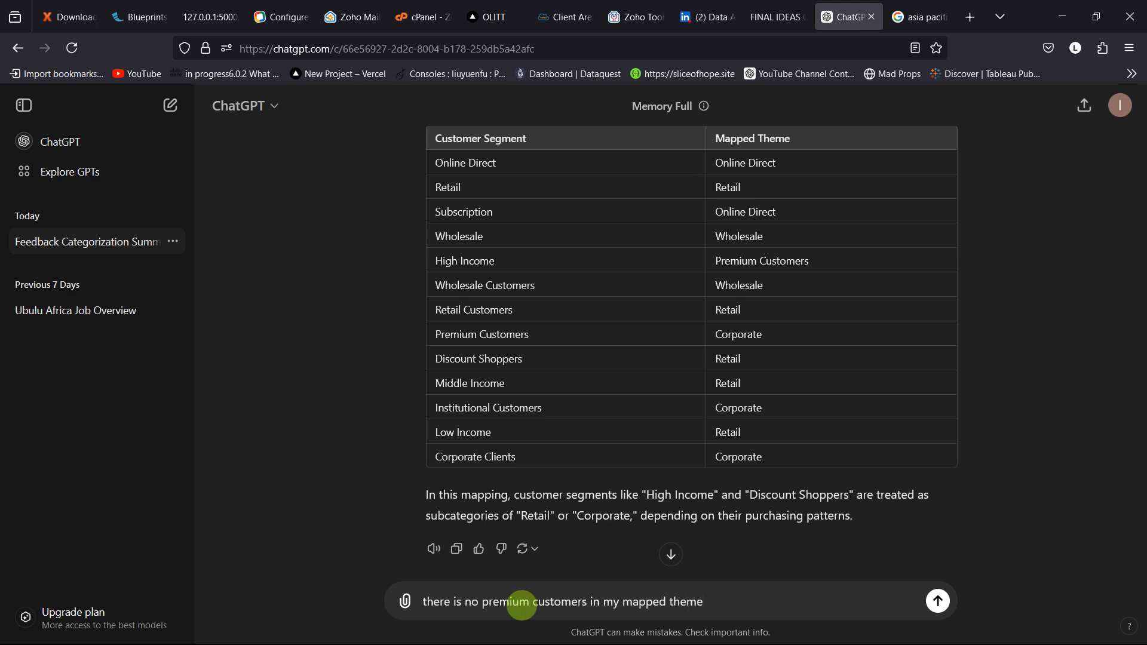
key(Return)
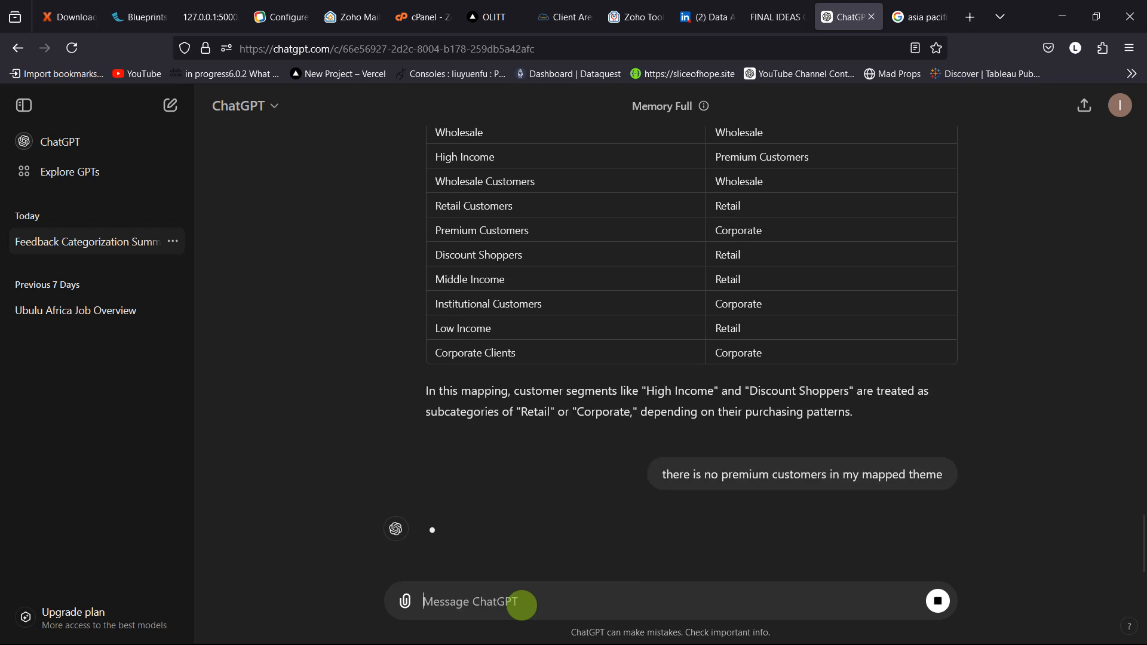
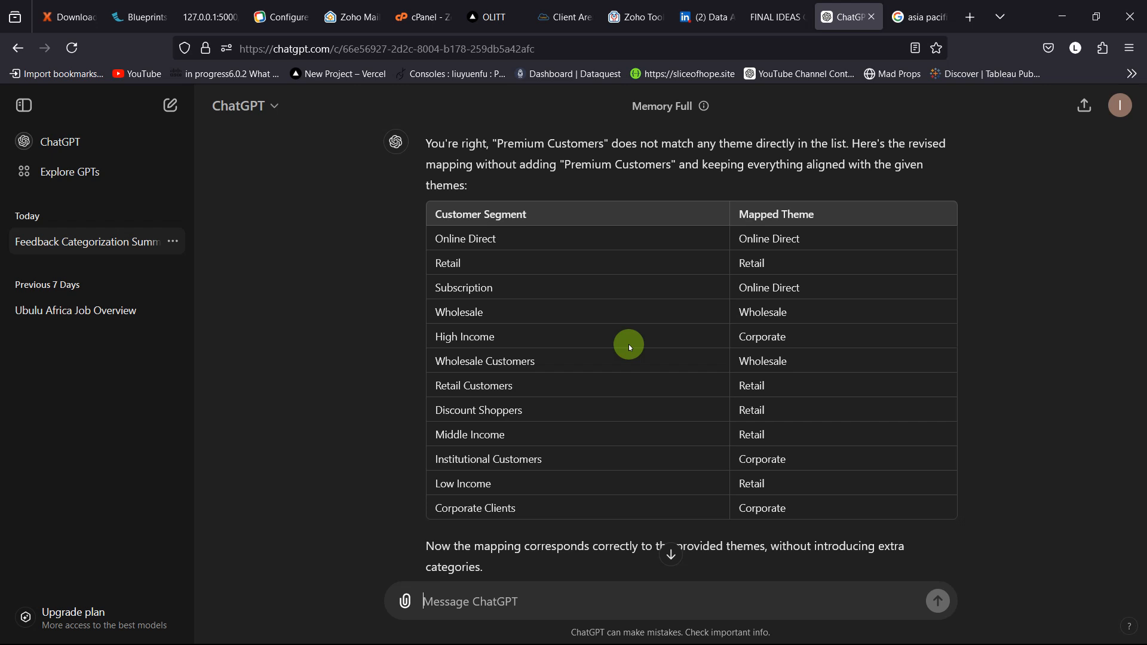
Step: Switch to the Data for Sales Analysis1 workbook and change the Premium Customers category in L9 to Corporate
key(alt+Tab)
key(alt+Tab)
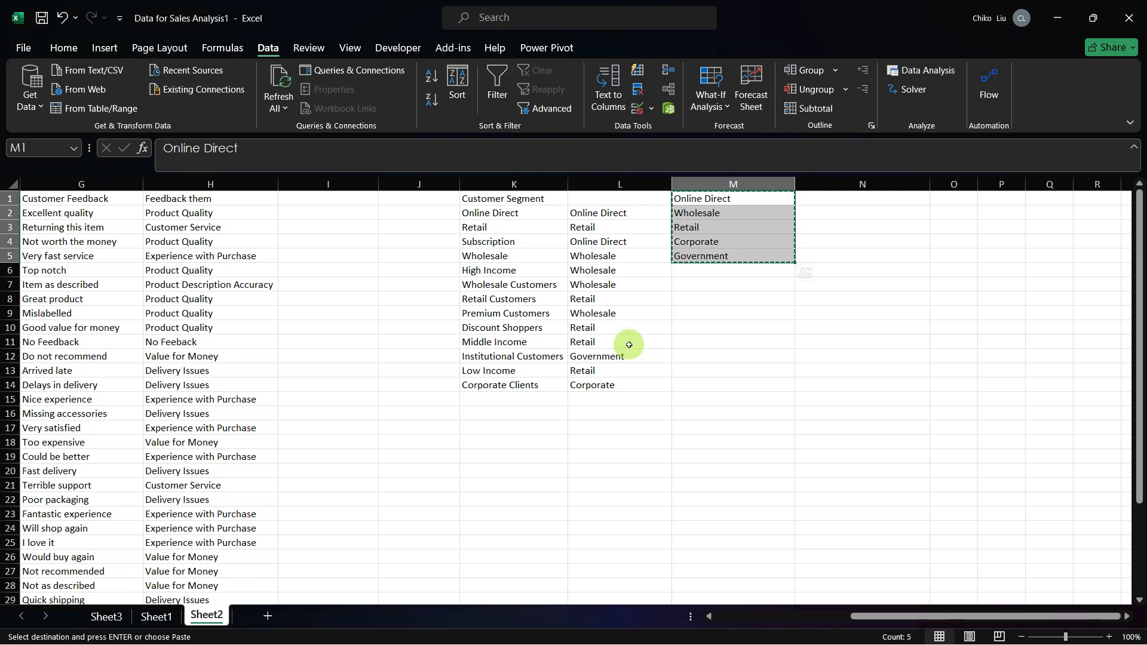
click(581, 317)
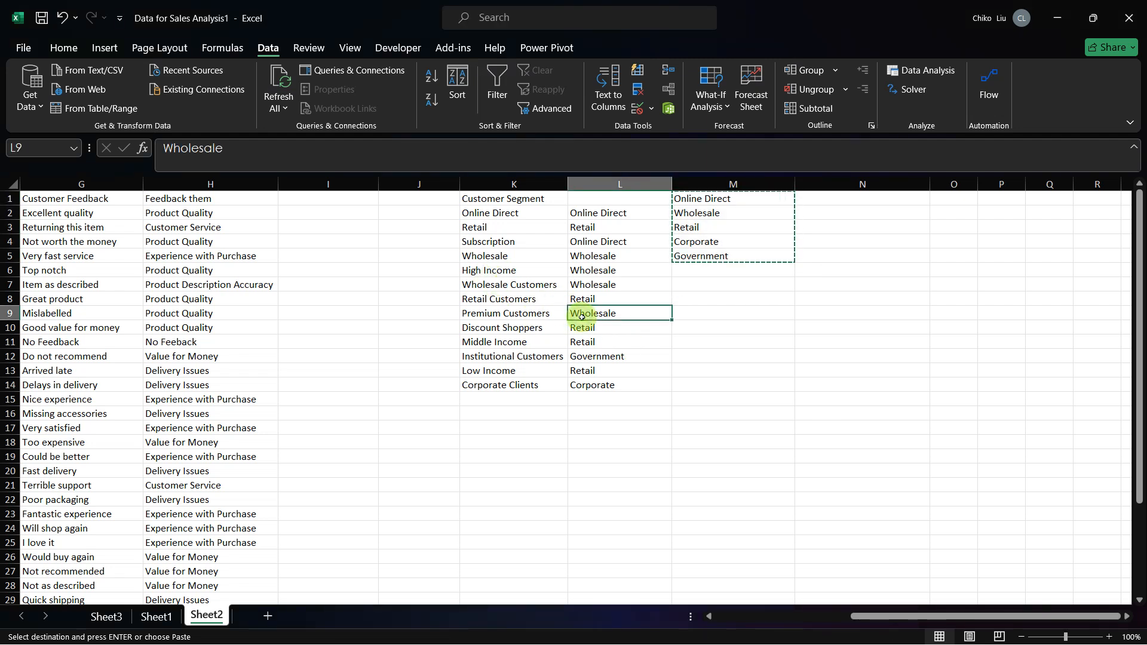
text(Cor)
key(BackSpace)
key(BackSpace)
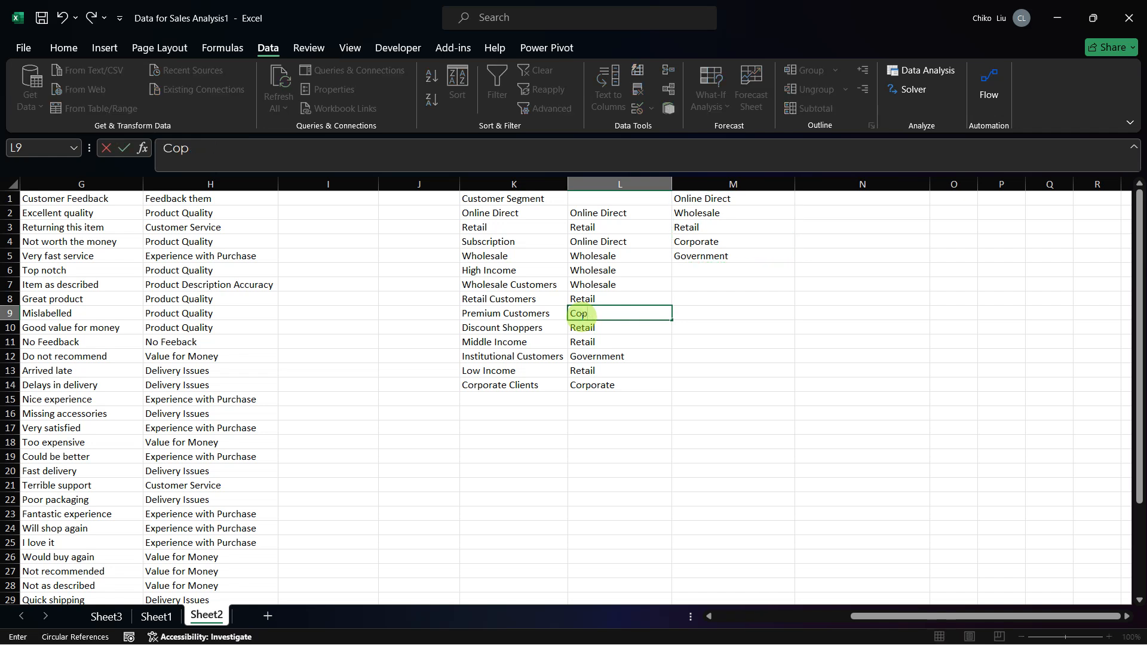
text(r)
key(Tab)
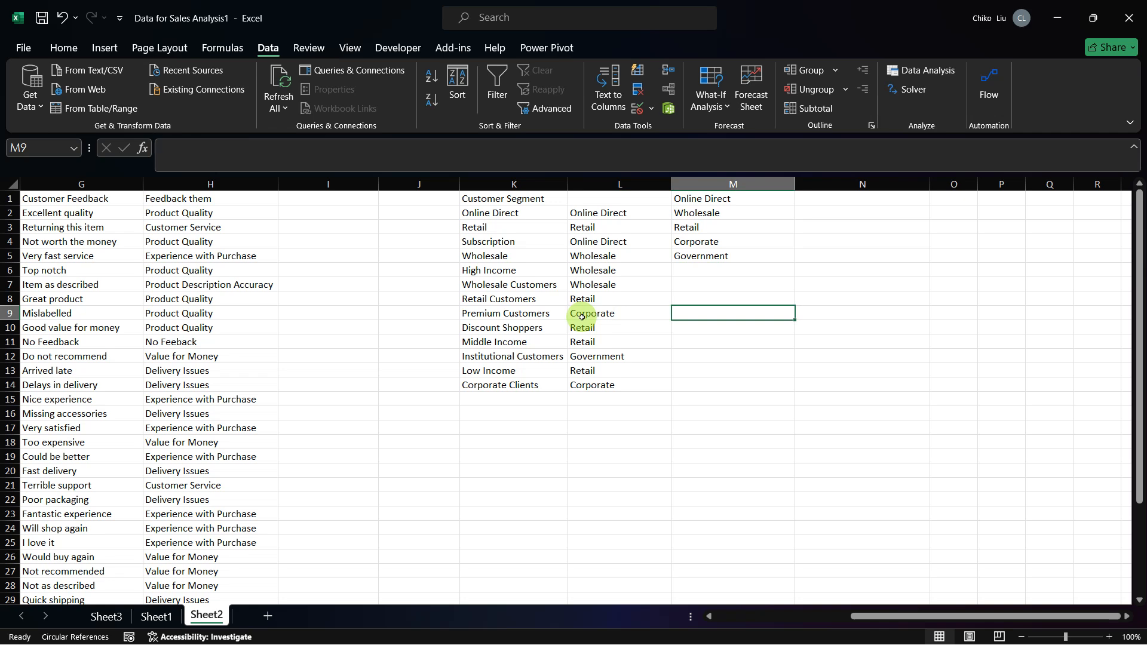
Step: Insert a blank column before the SalesRep ID column on Sheet1
key(ctrl+Page_Up)
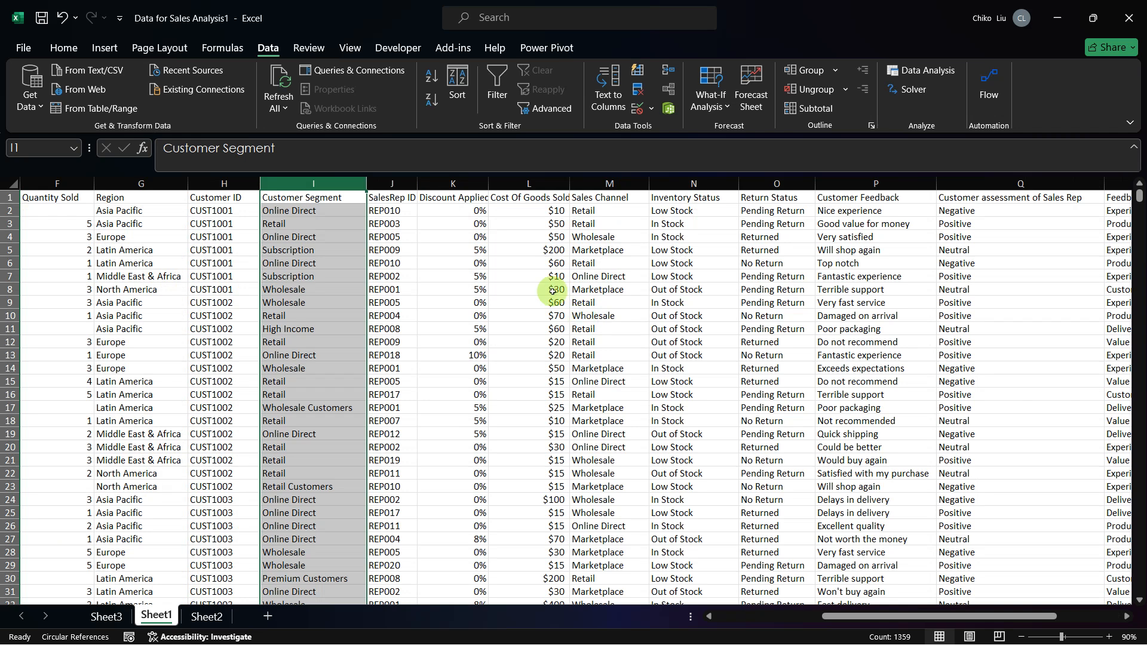
right_click(391, 183)
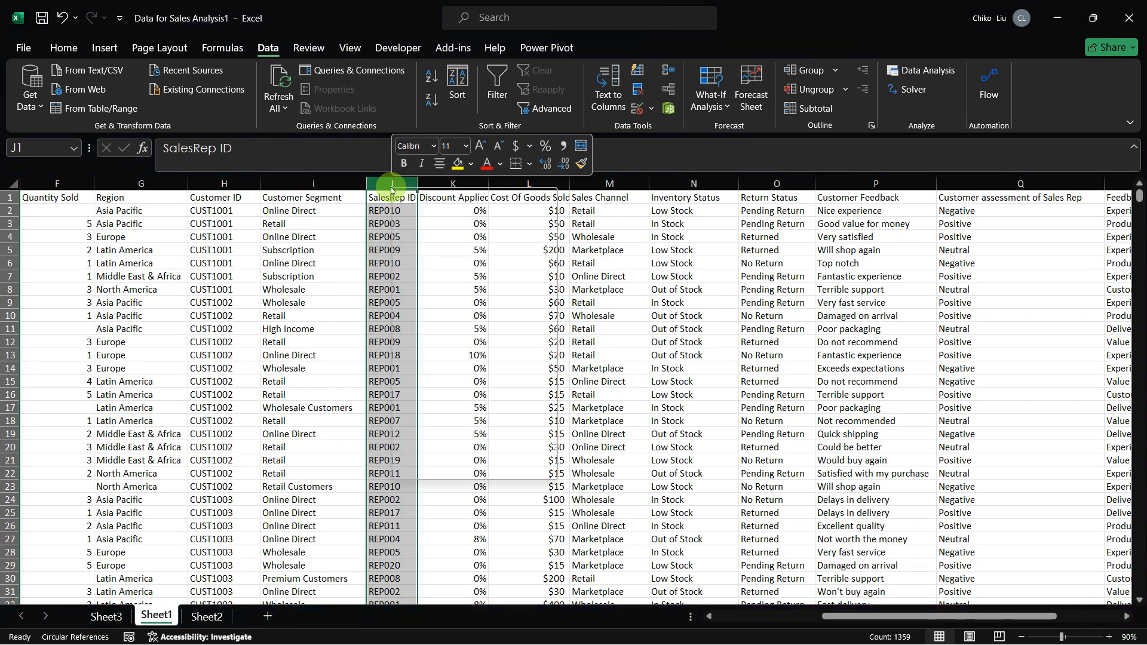
click(429, 337)
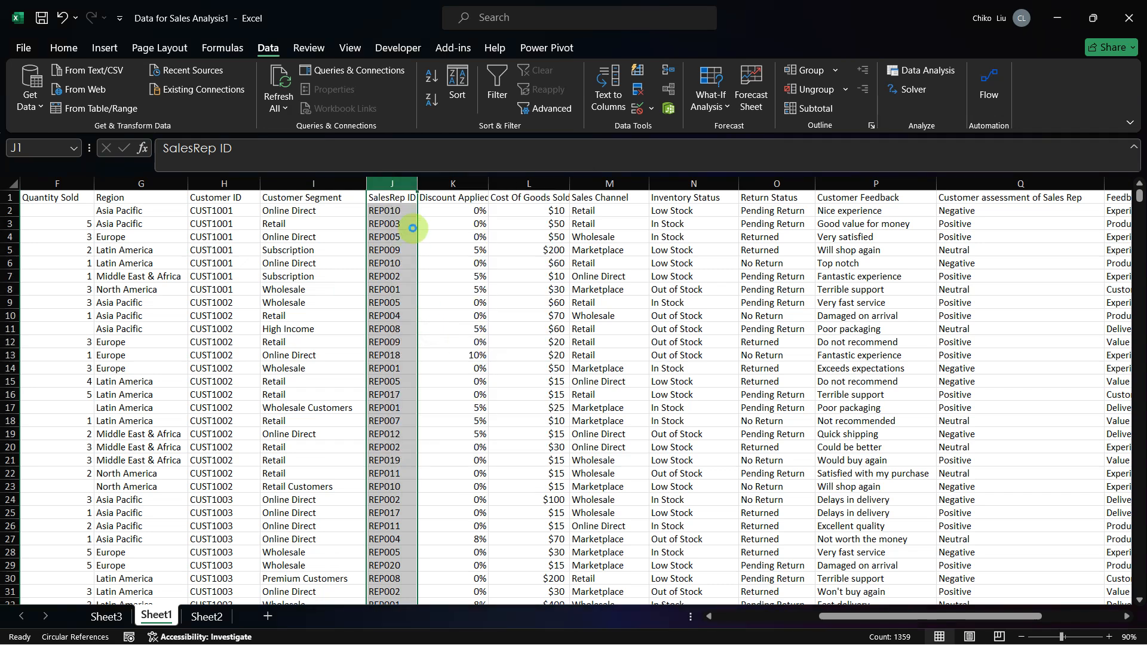
click(406, 201)
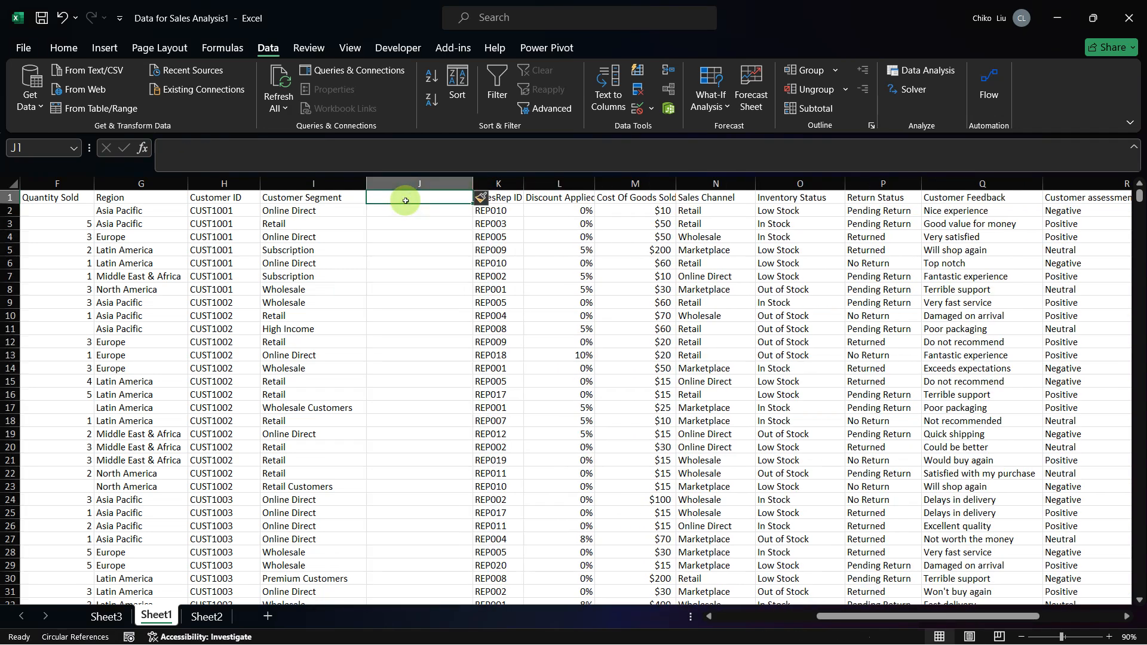
Step: Title the new column "Cust segmentation theme" in J1 and fit the column width to its header
text(Cu)
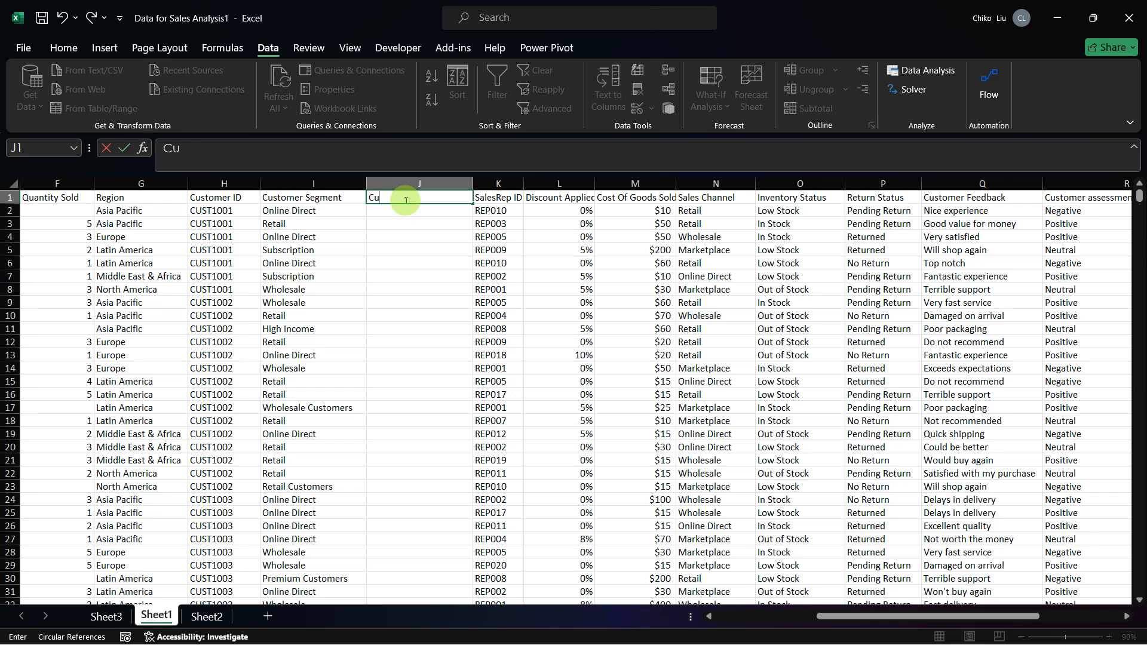
text(st segmentation theme)
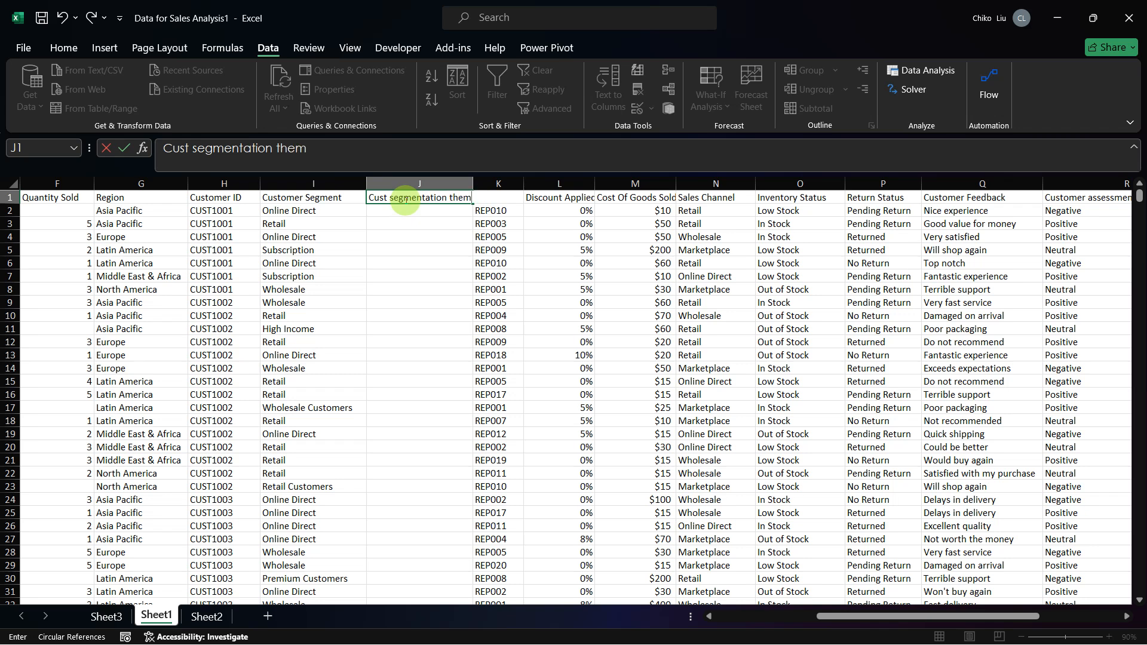
key(ctrl+Return)
key(Return)
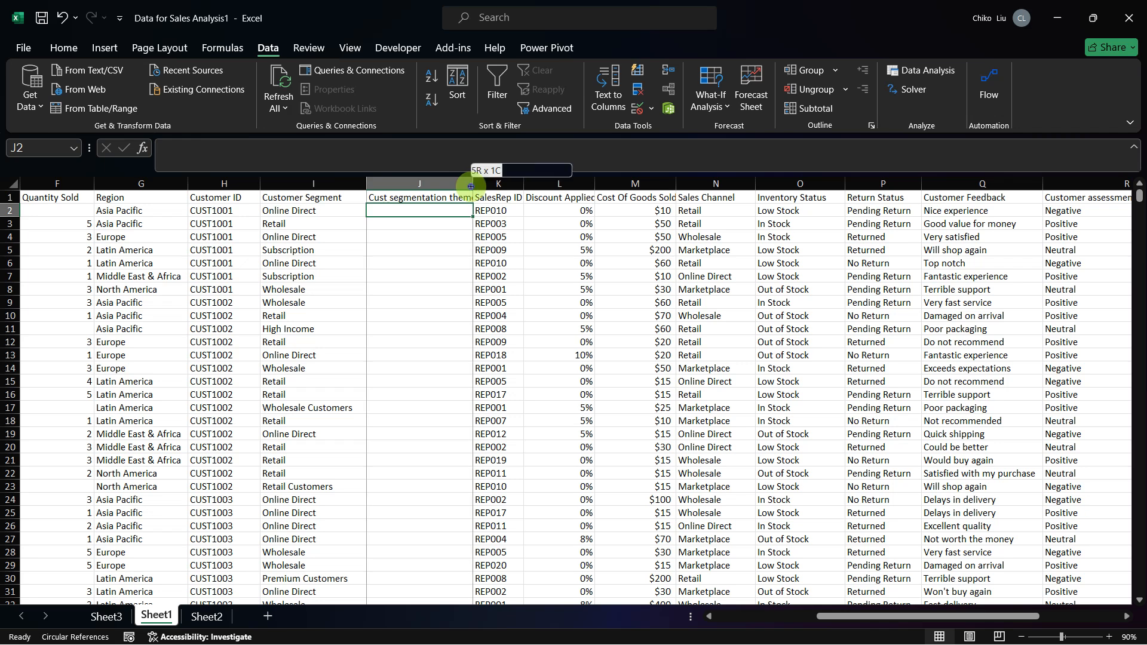
double_click(473, 184)
key(alt+Tab)
key(alt+Tab)
key(alt+Tab)
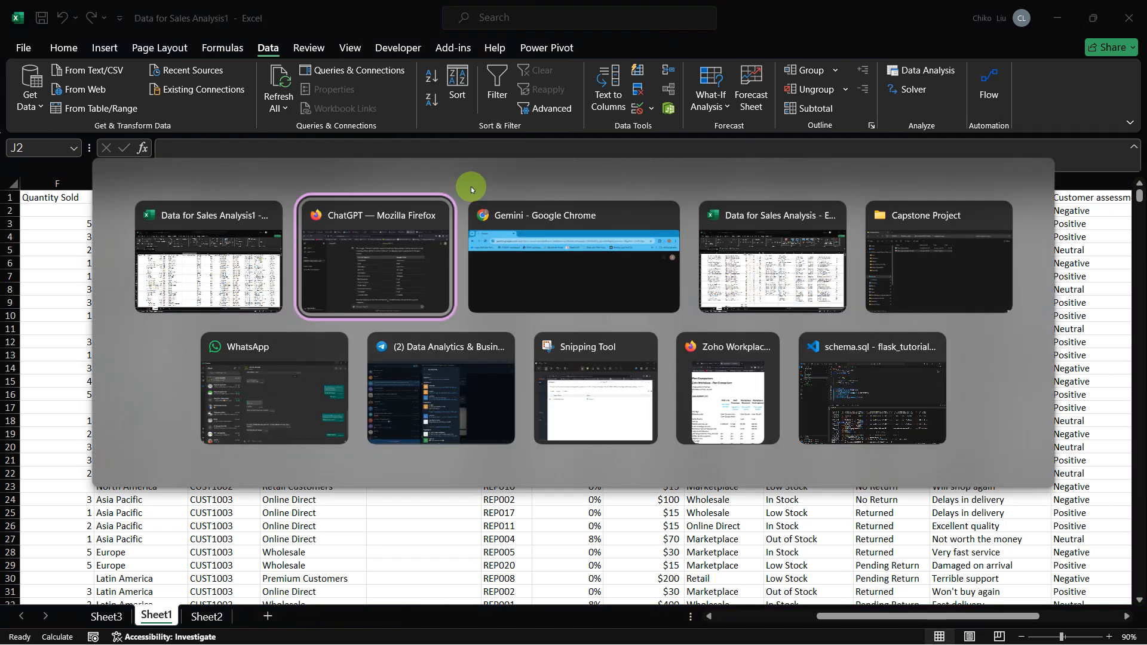
key(alt+Tab)
key(alt+Tab)
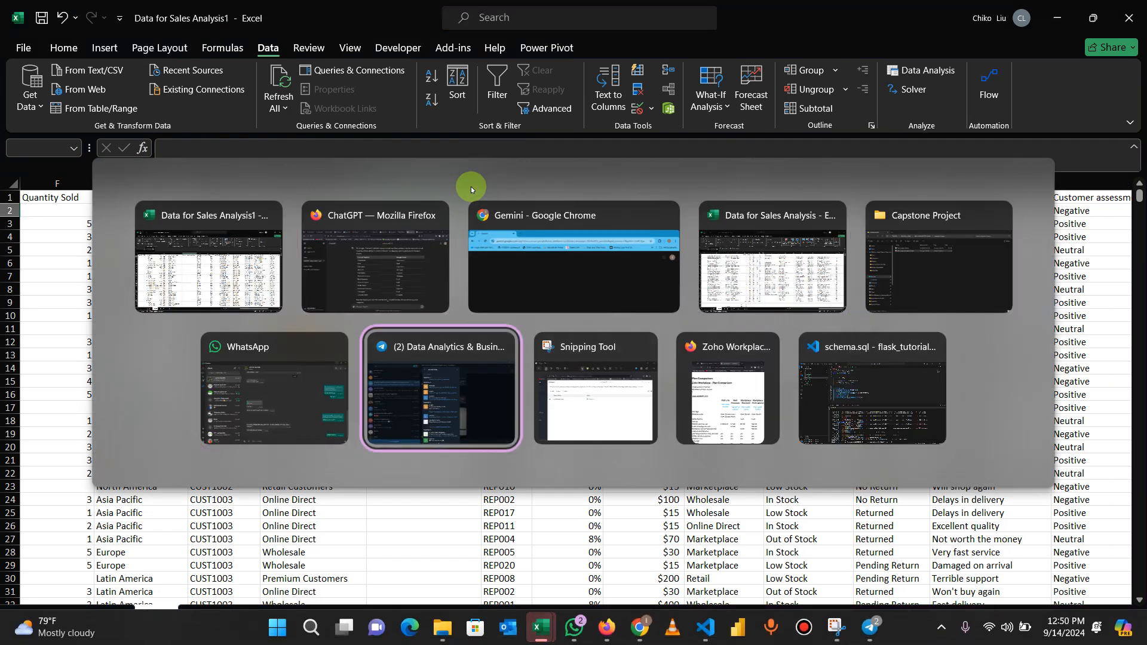
key(alt+Left)
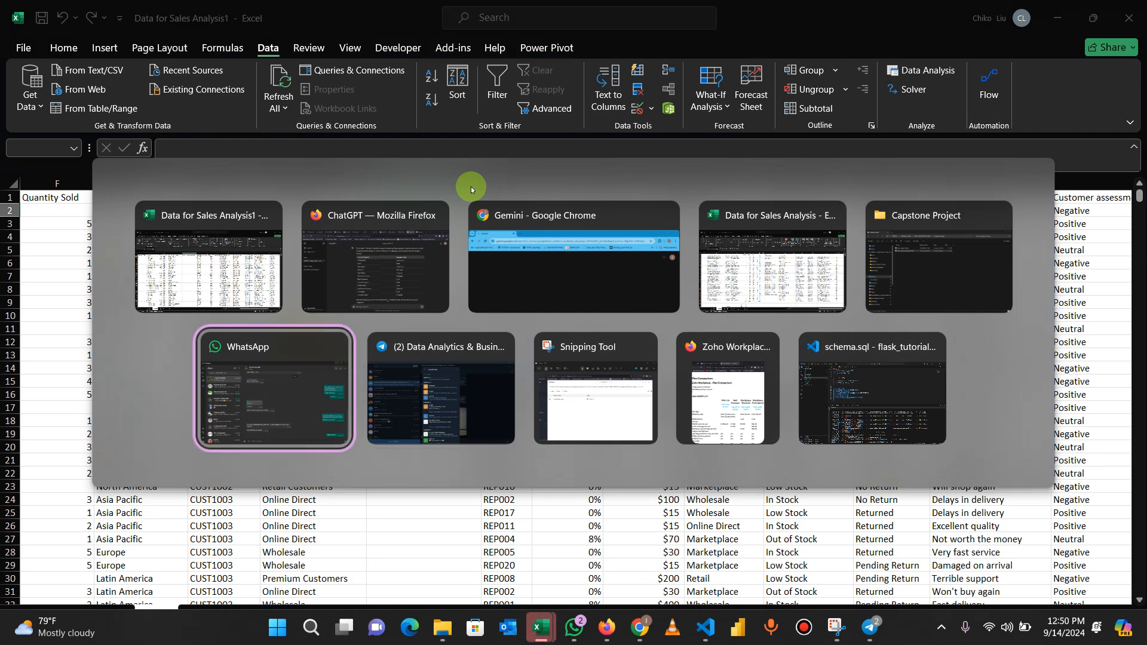
key(alt+Up)
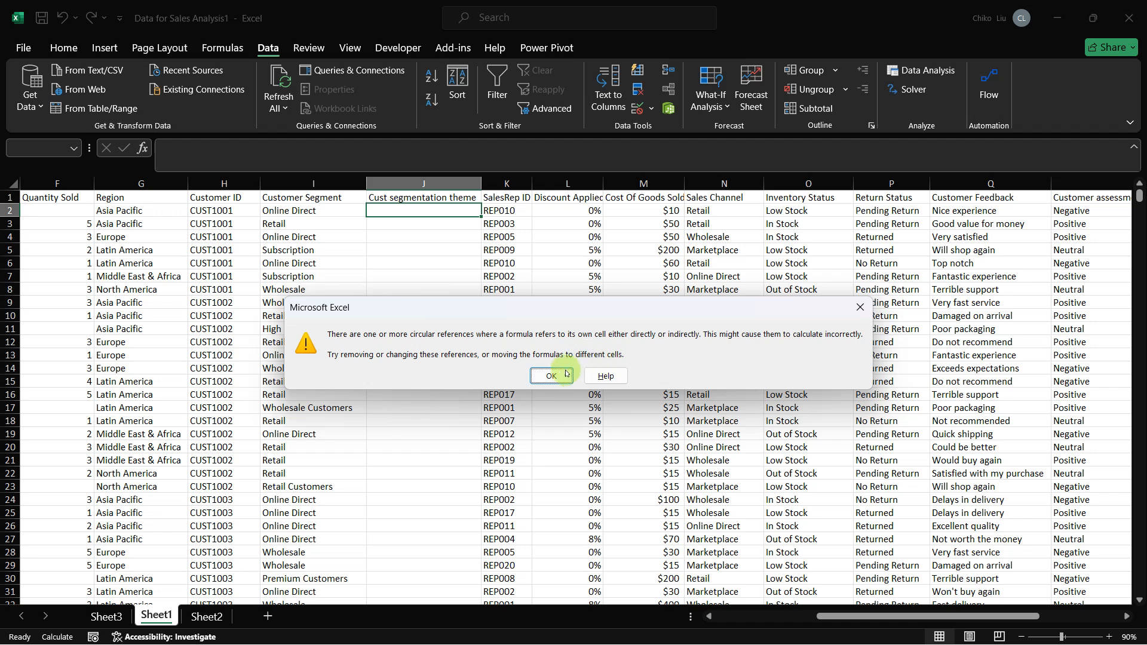
Step: Dismiss the circular reference warning, check the Bandicam recorder window, and return to the worksheet
click(551, 375)
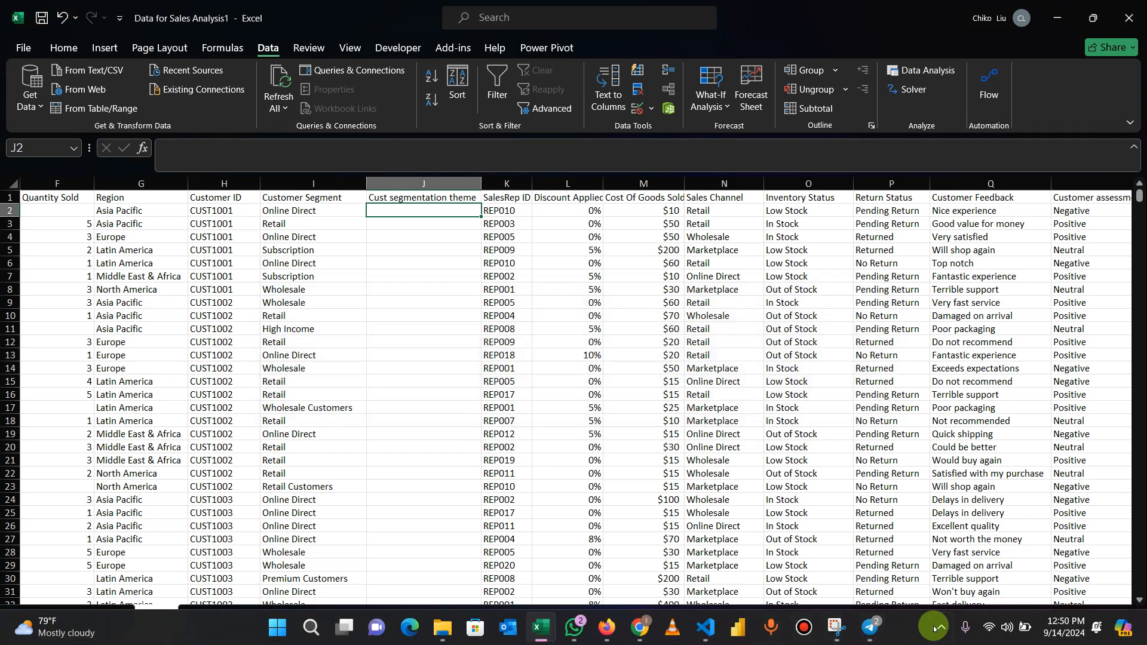
click(941, 627)
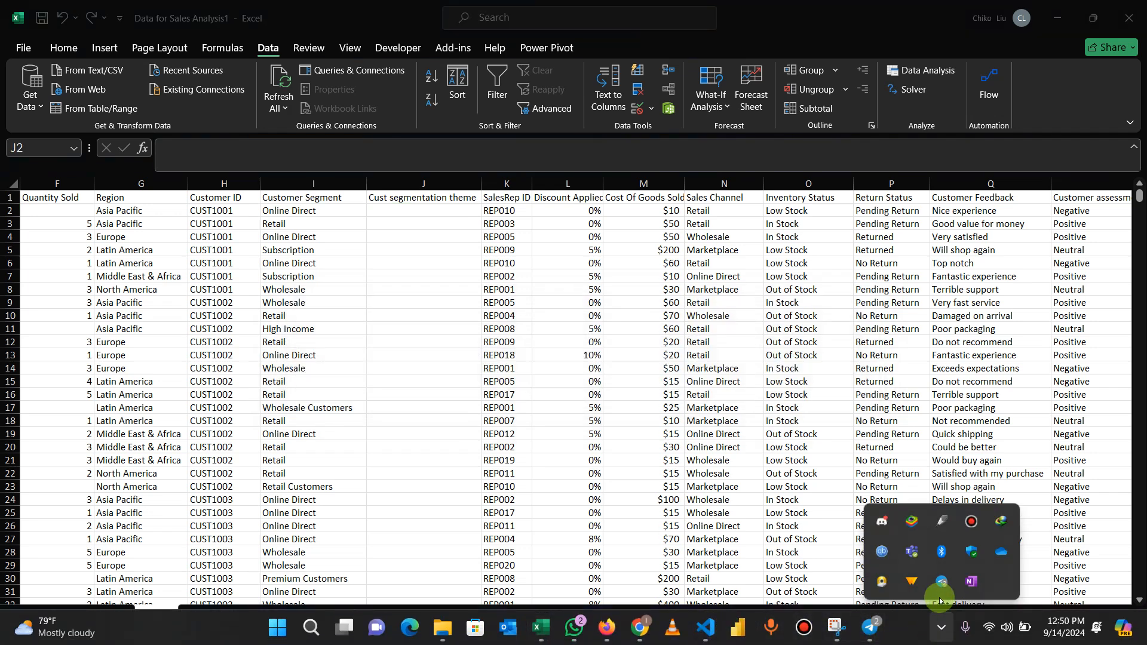
click(971, 522)
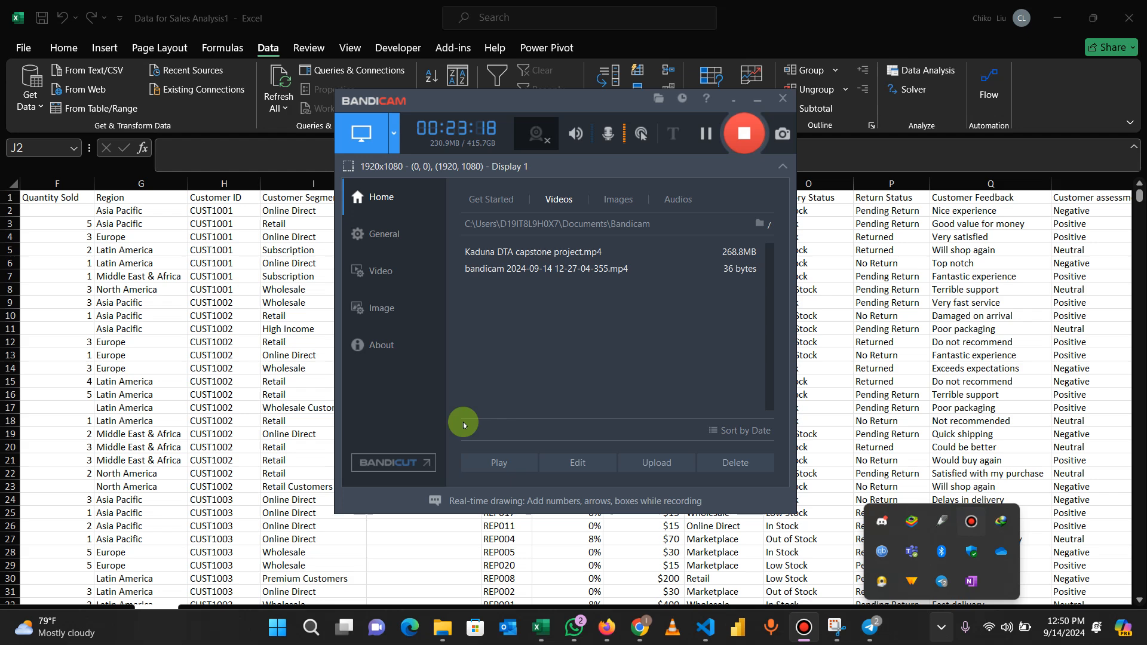
click(256, 287)
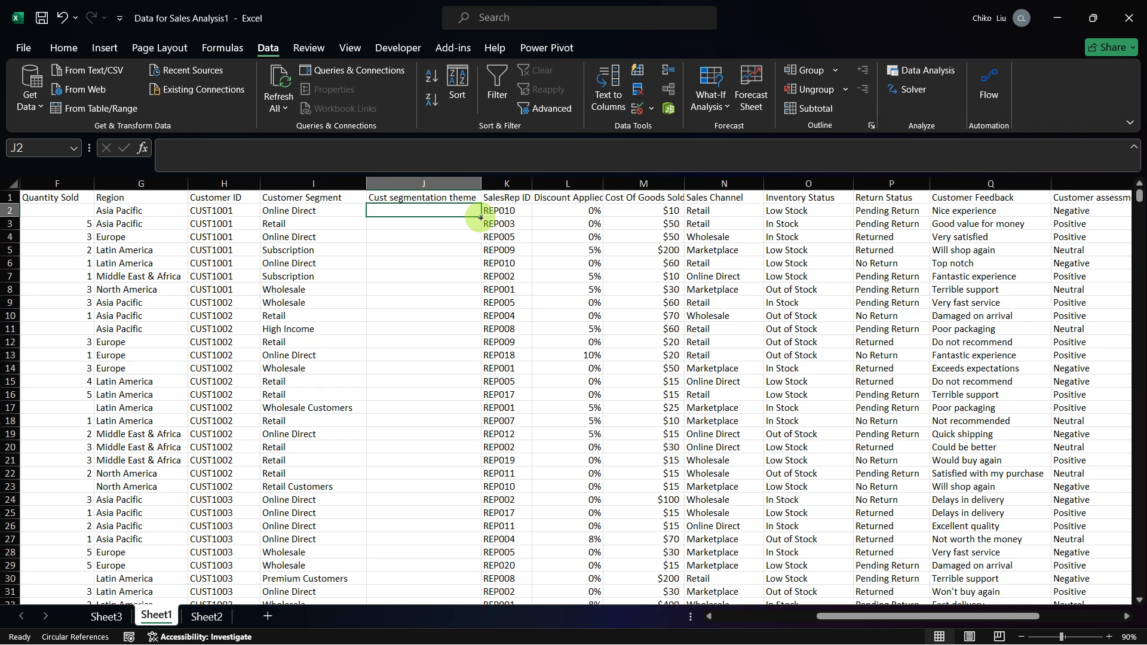
Step: Start a VLOOKUP formula in J2 with $I2 as the lookup value and Sheet2!$K$2:$L$14 as the locked table range
text(=v)
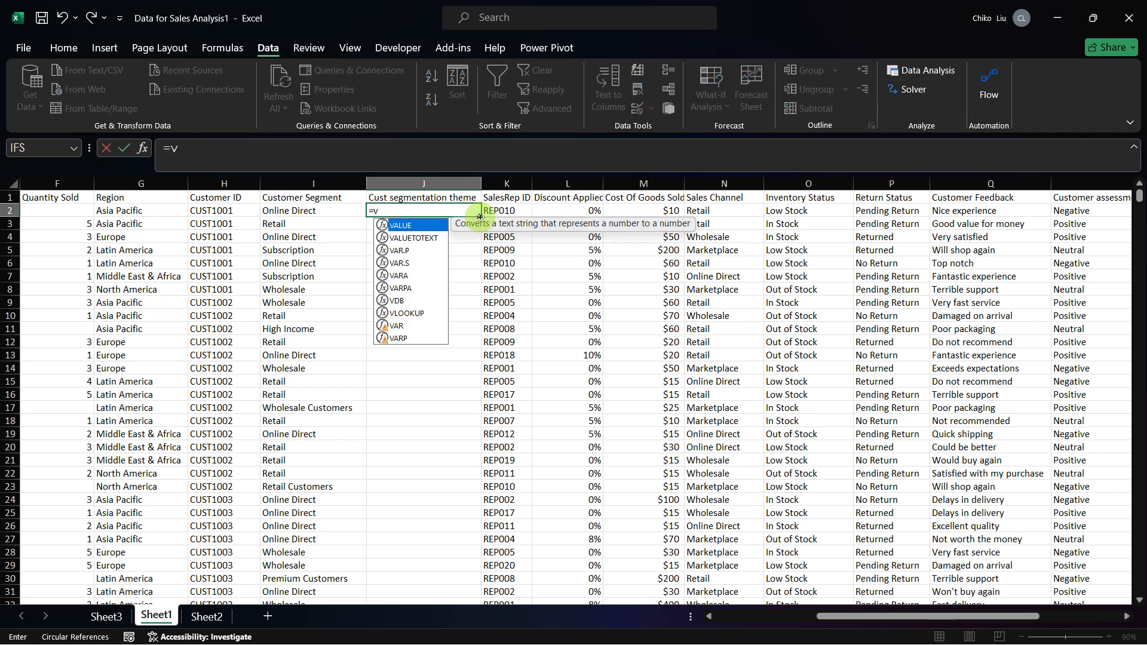
text(l)
key(Tab)
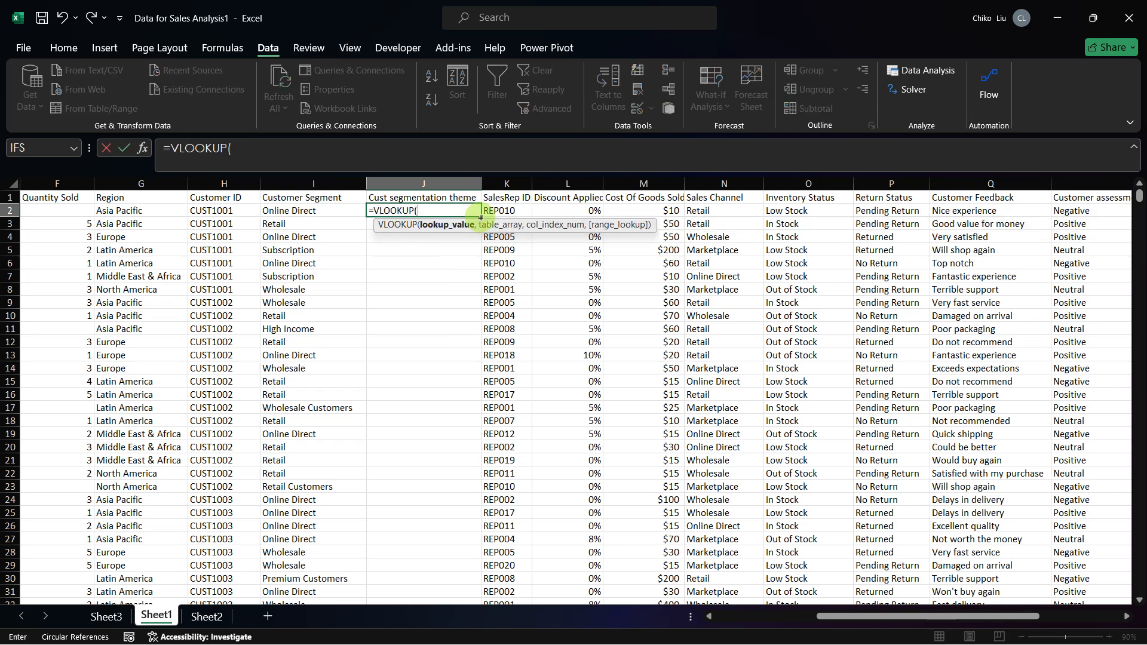
key(Left)
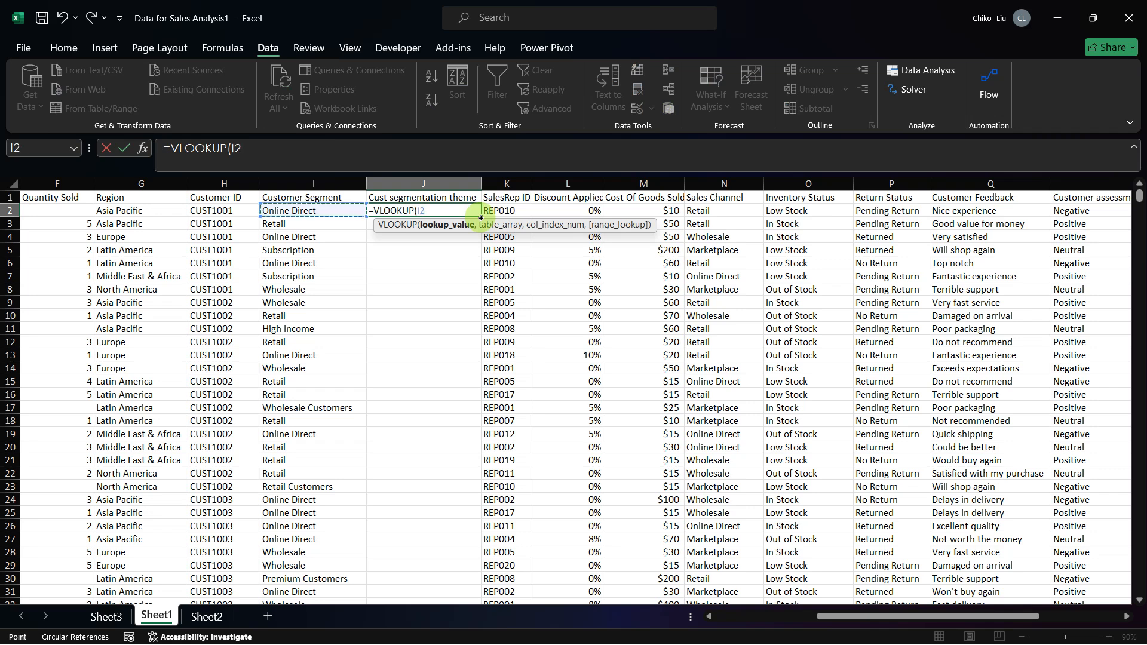
key(F4)
key(F4)
key(F4)
text(,)
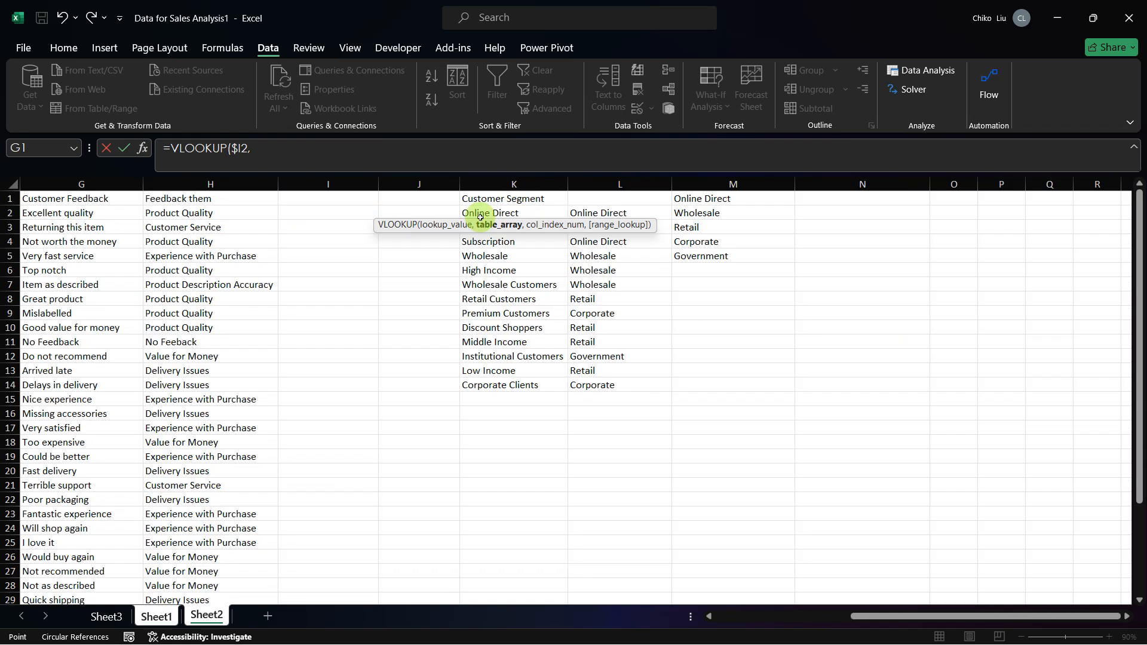
drag(492, 212, 594, 386)
key(F4)
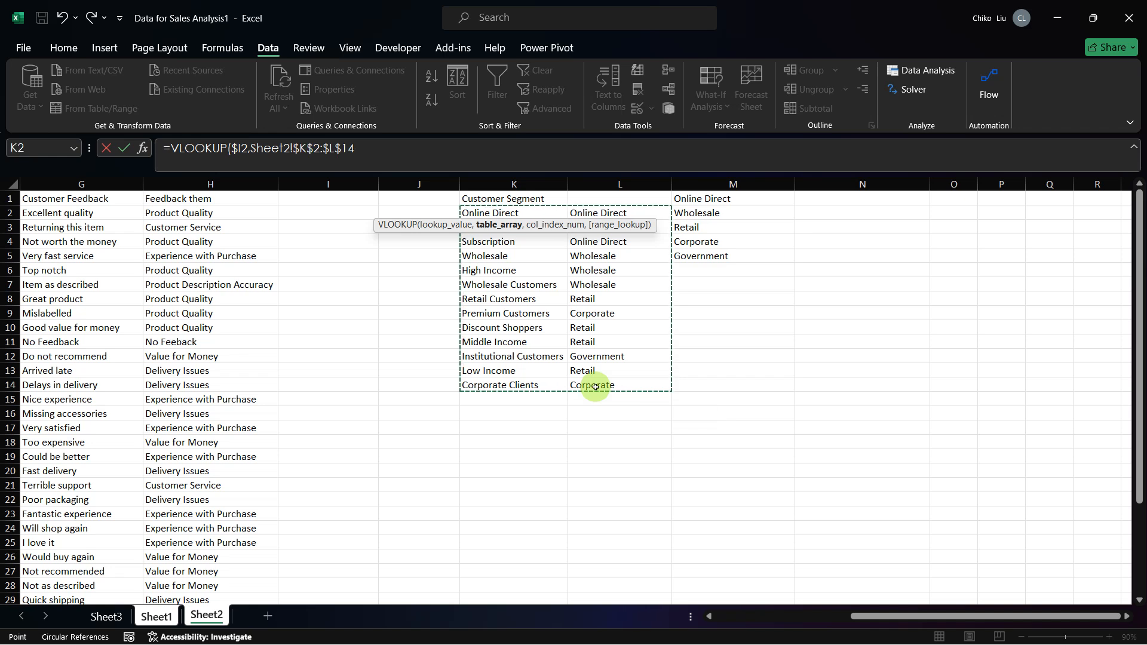
Step: Complete the J2 VLOOKUP formula with column index 2 and exact match 0, and dismiss the circular reference warning
text(,2)
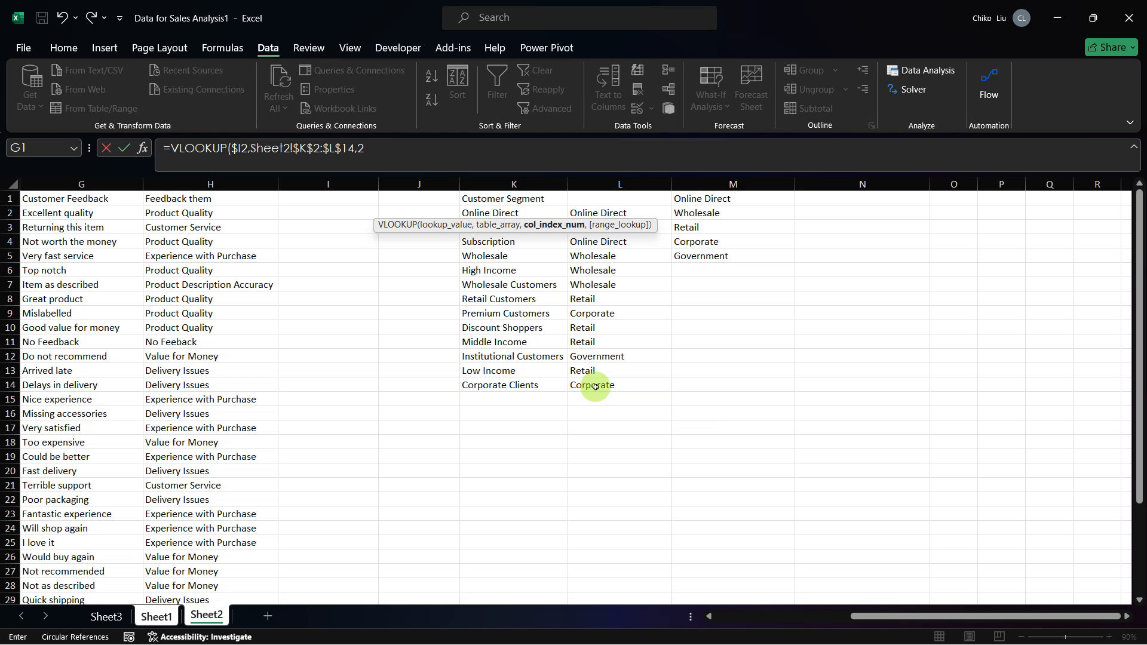
text(,)
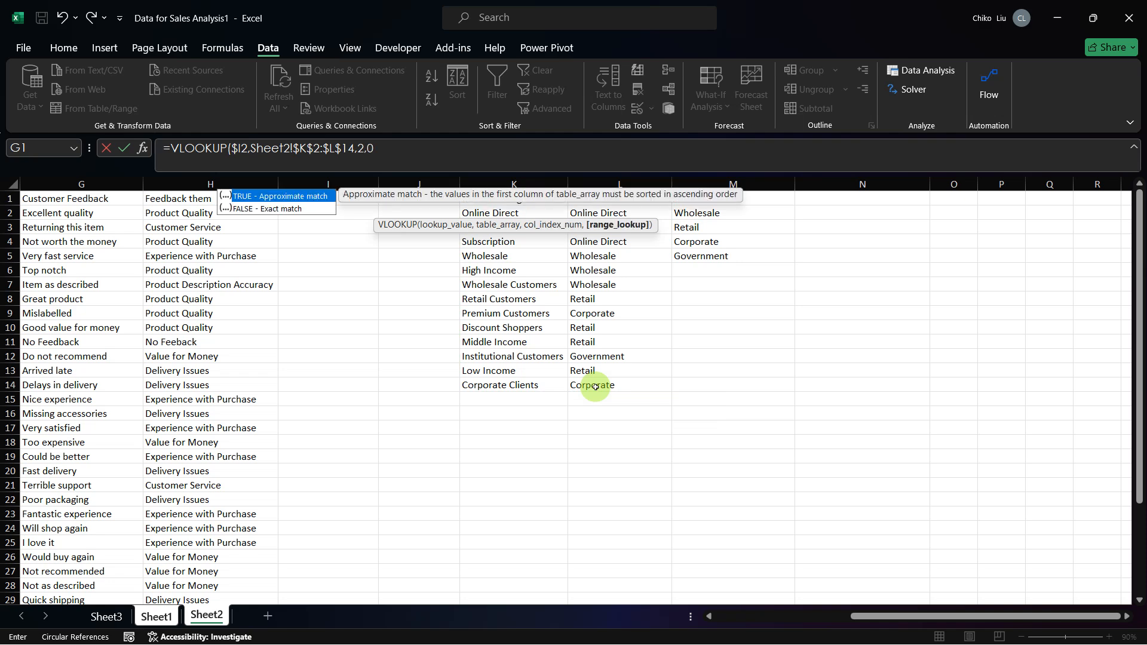
text(0)
shift+click(595, 387)
text())
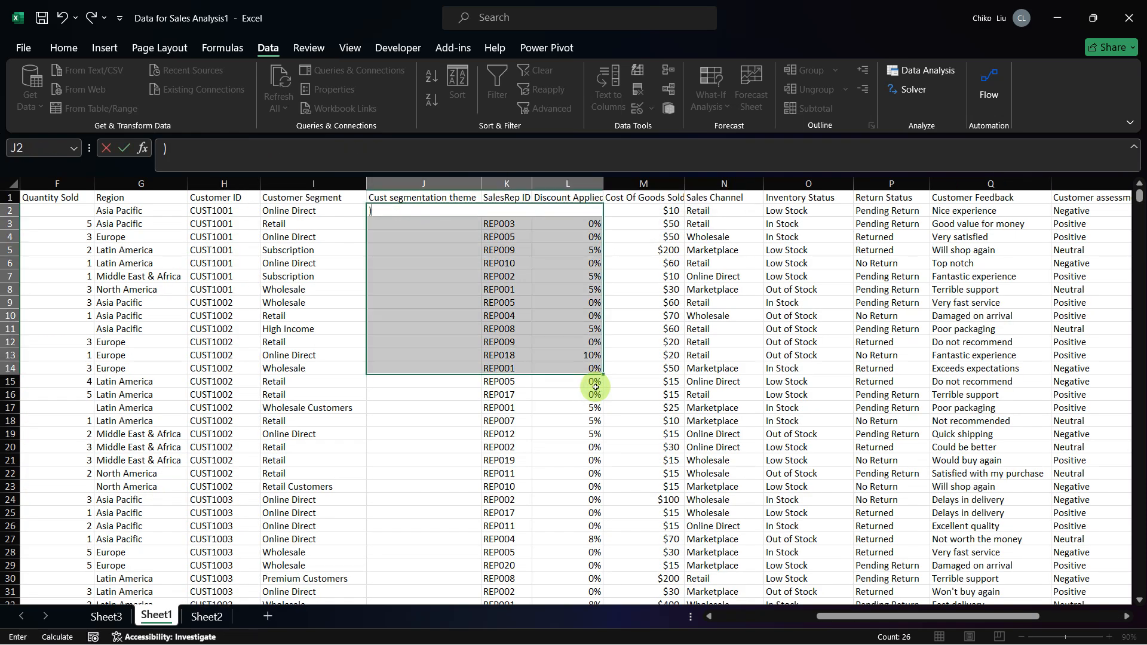
key(Escape)
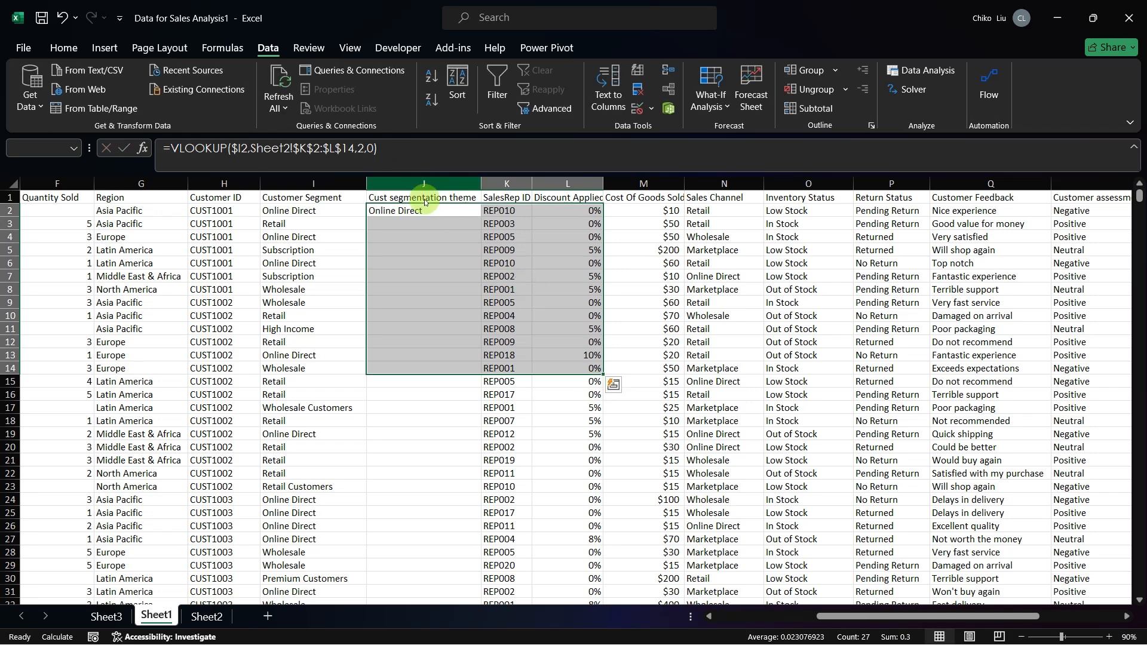
key(ctrl+z)
click(552, 376)
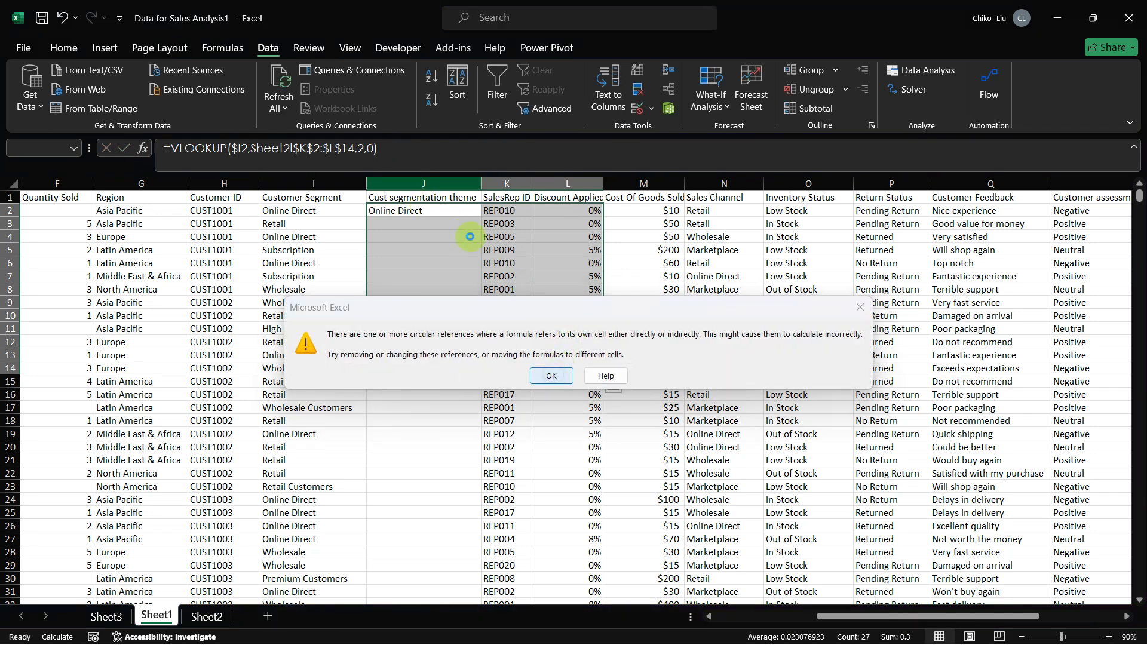
Step: Fill the J2 VLOOKUP formula down the whole Cust segmentation theme column and check the mapped rows
click(447, 214)
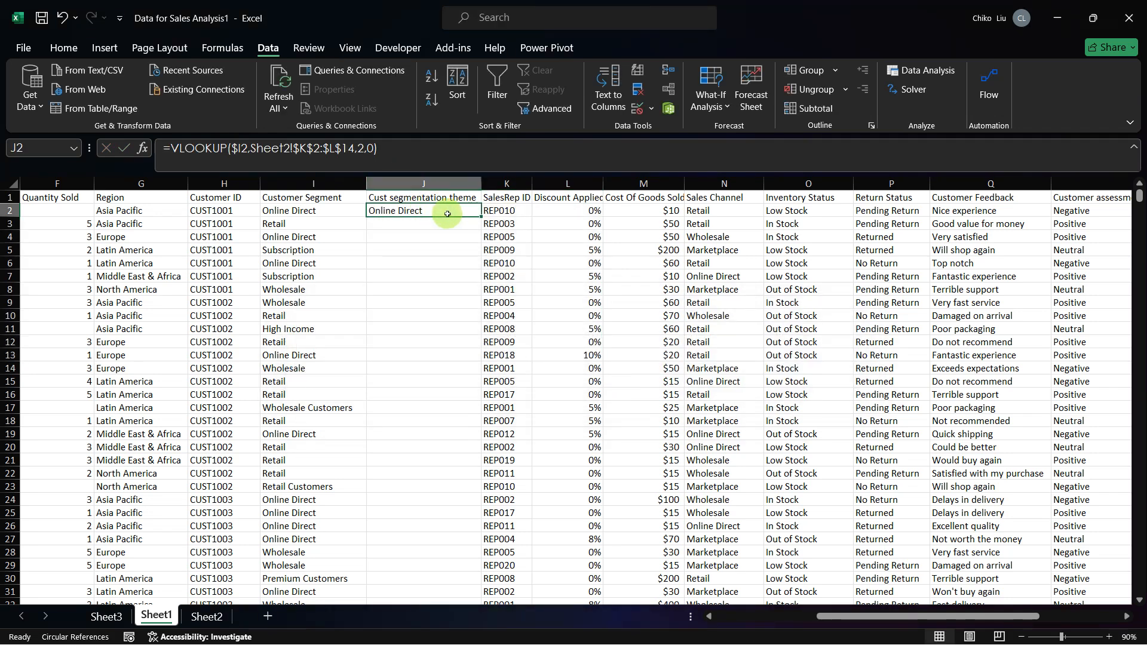
double_click(480, 216)
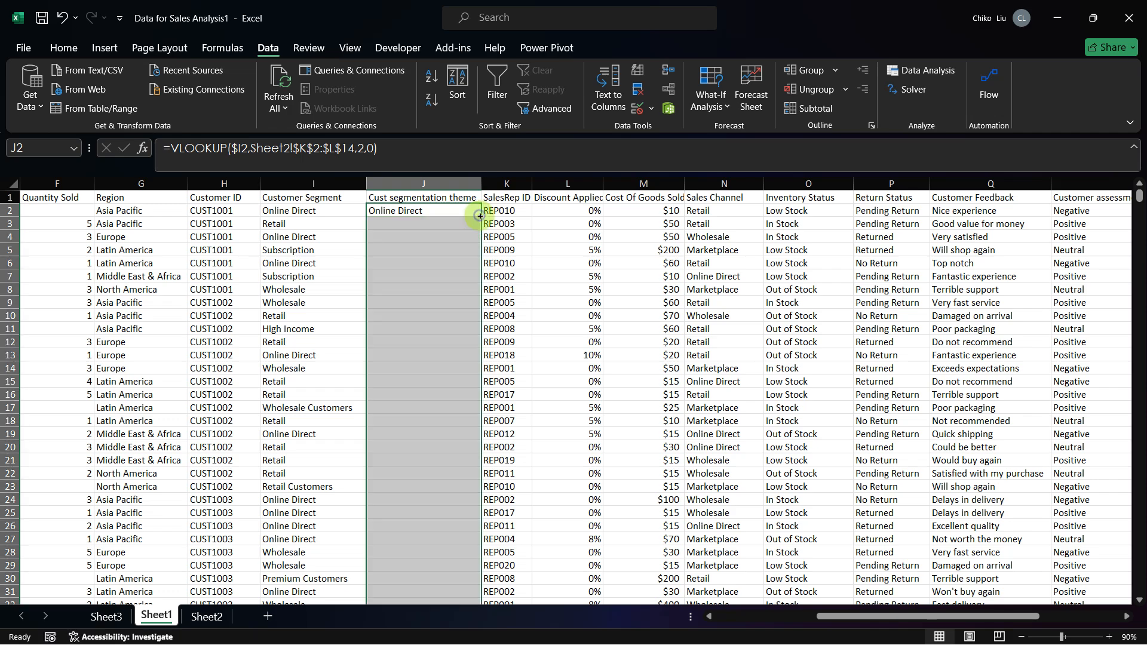
scroll(413, 376, down, 1)
scroll(413, 376, down, 10)
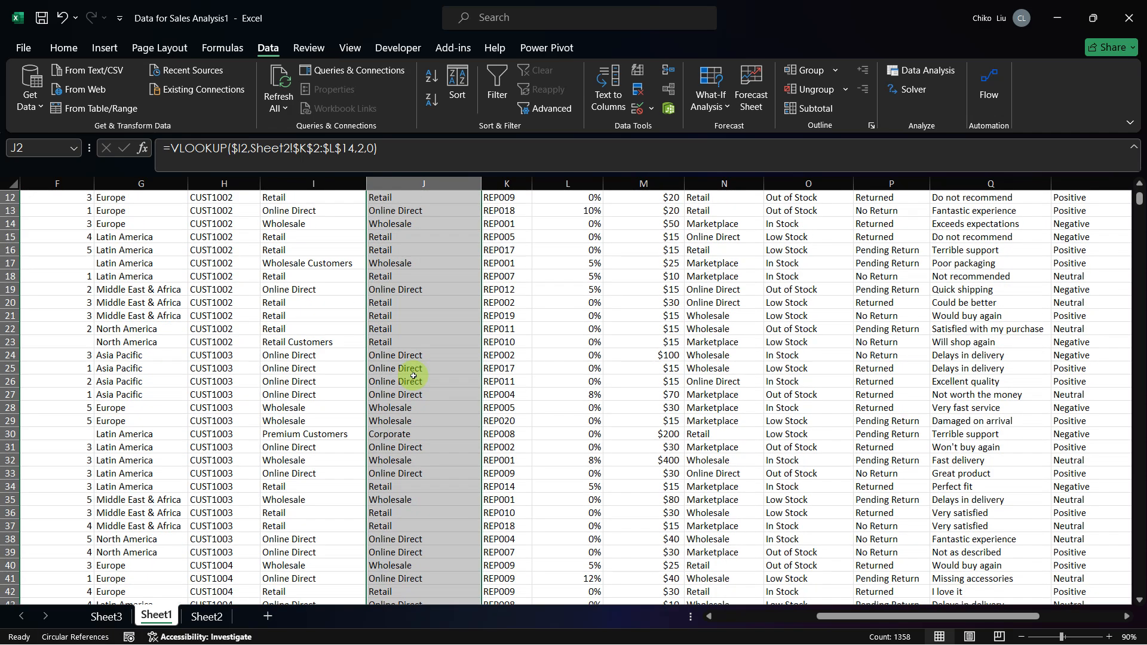
scroll(393, 181, down, 1)
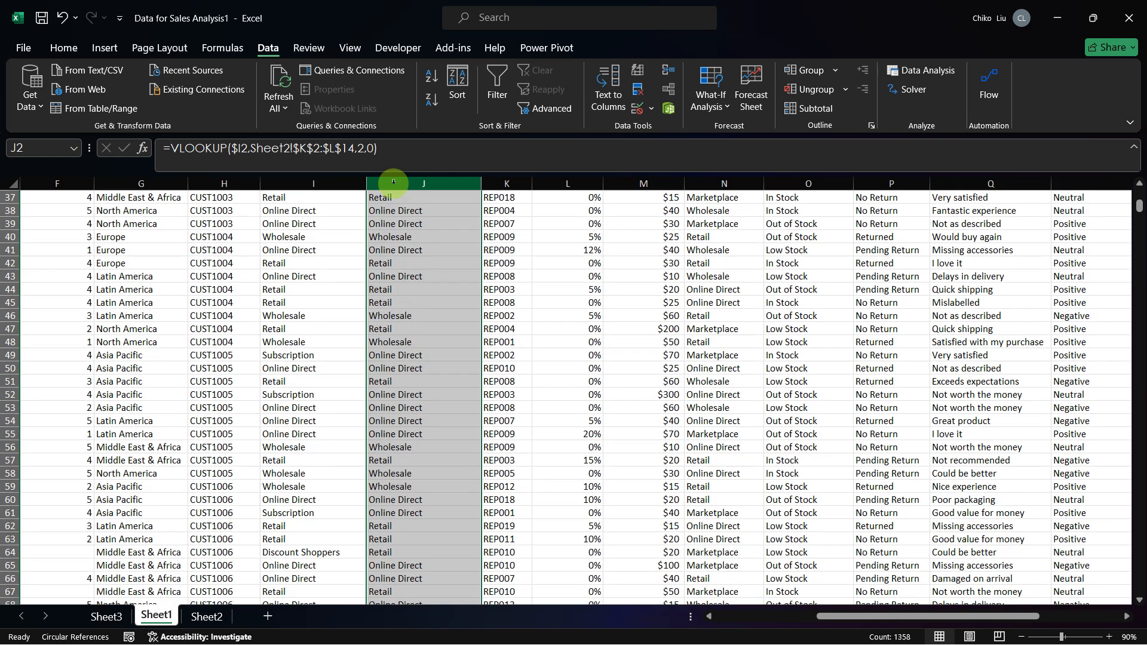
Step: Switch to Firefox, review the Table 4 customer segments in the capstone project PDF, and return to the sales workbook in Excel
key(alt+Tab)
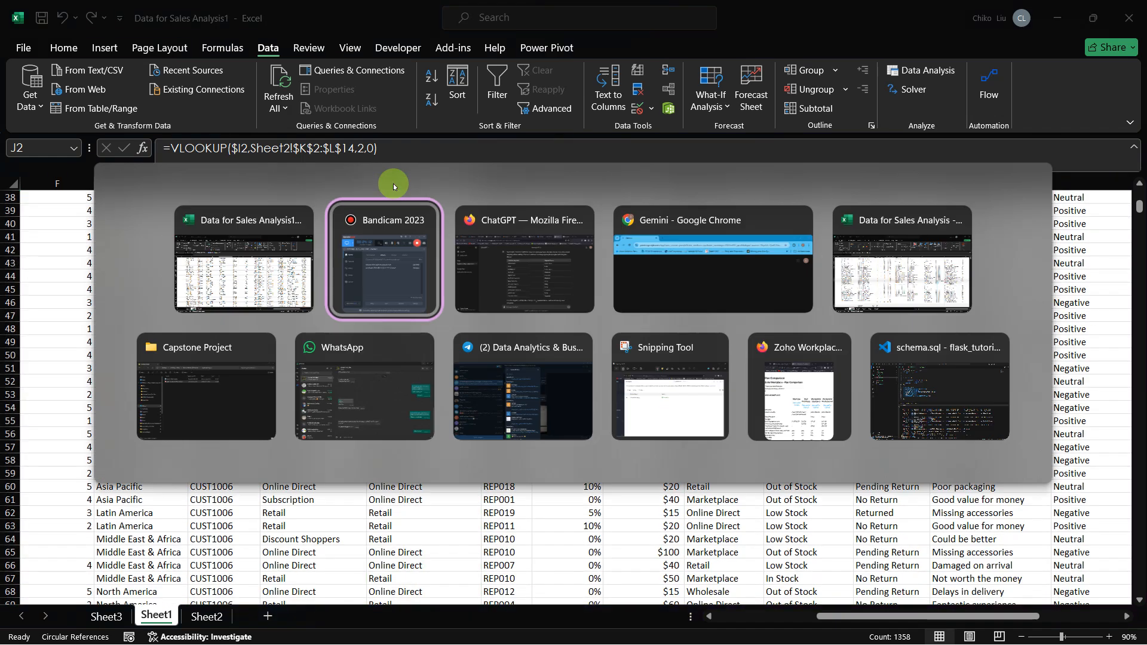
key(alt+Tab)
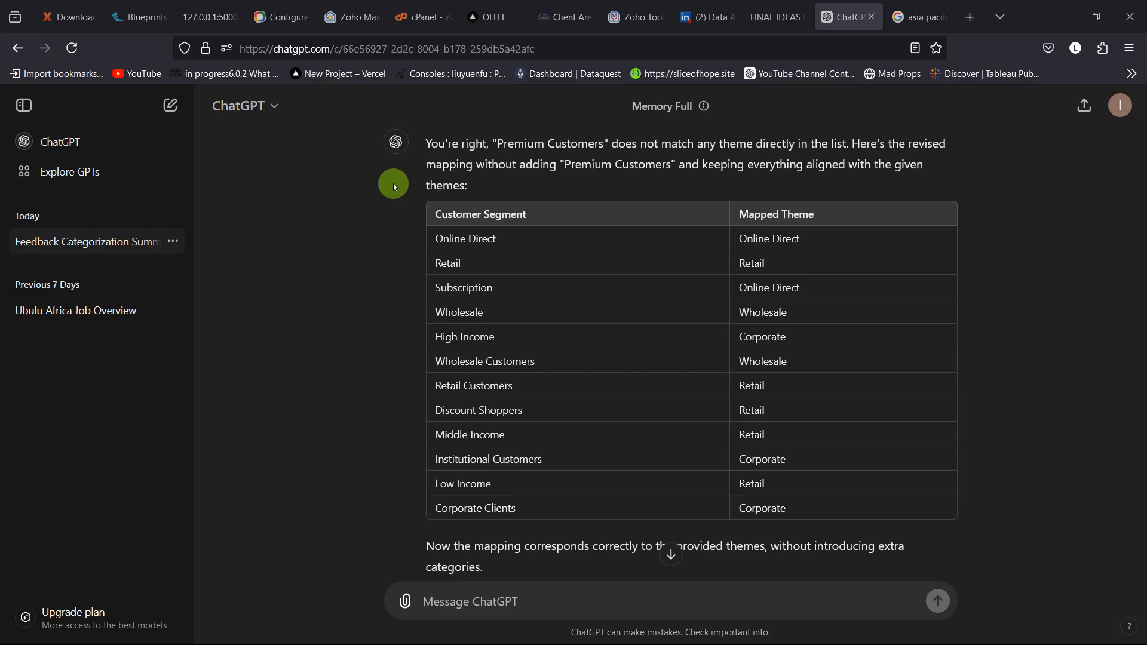
click(788, 17)
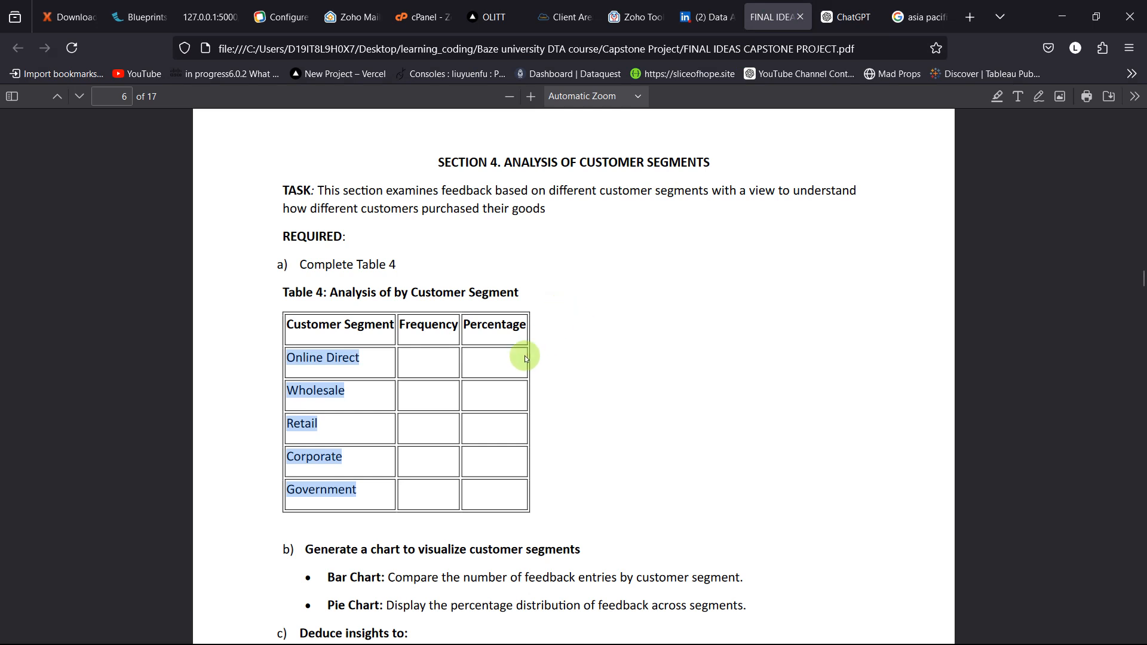
key(alt+Tab)
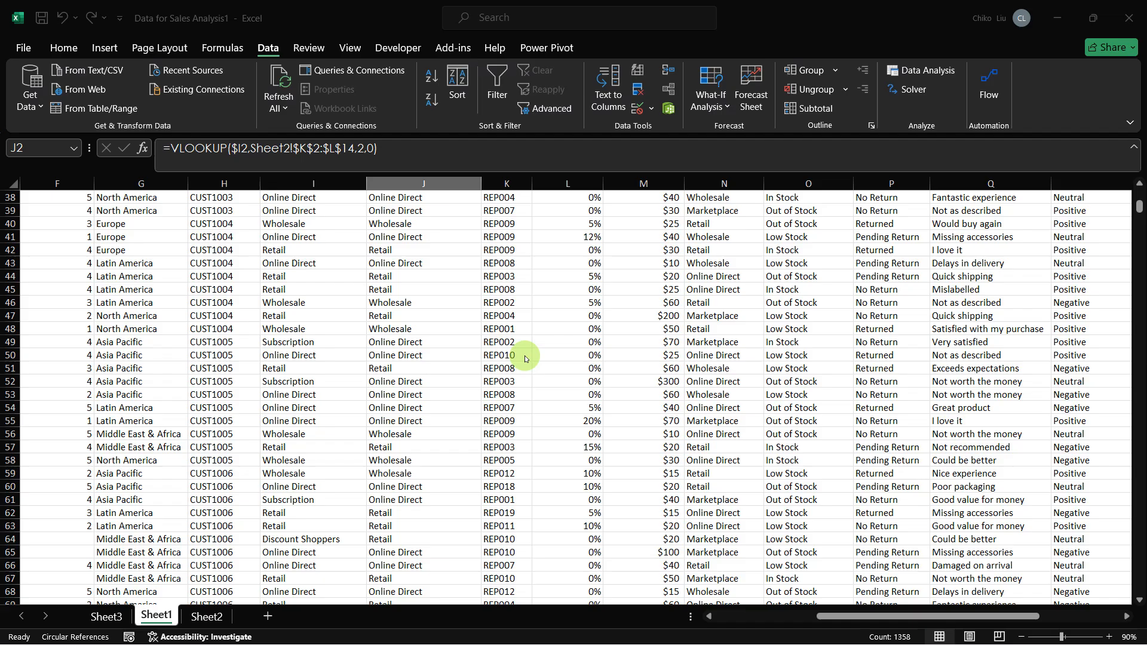
click(524, 356)
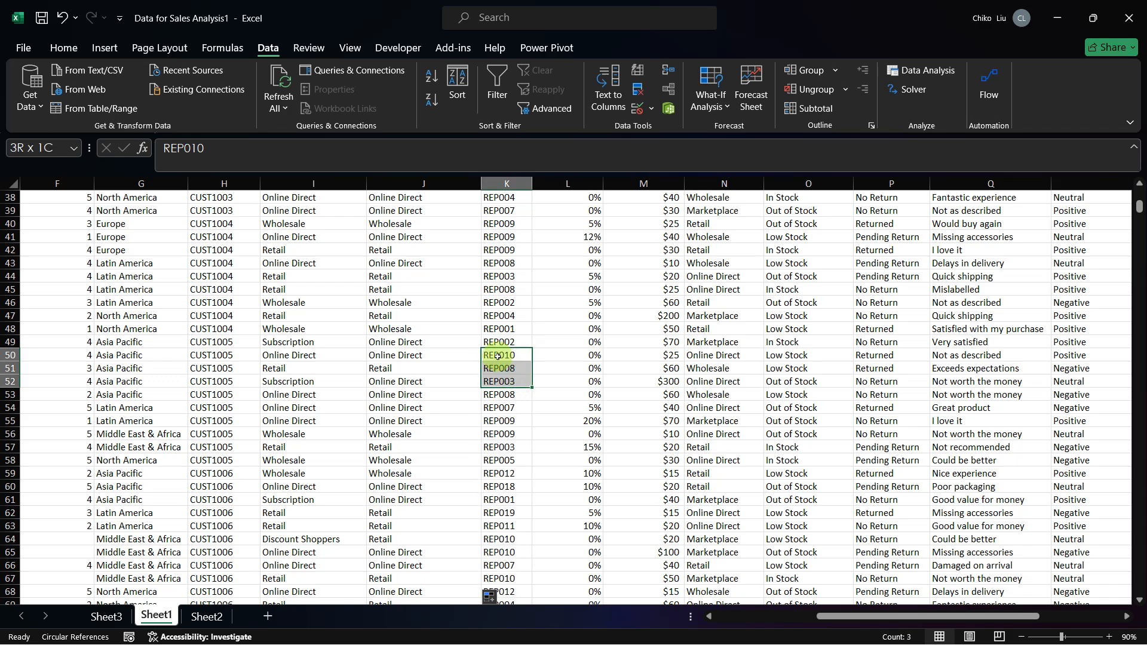
Step: Check the VLOOKUP results in the Cust segmentation theme column from the header to the last data row
click(448, 342)
scroll(452, 346, down, 2)
scroll(452, 347, down, 3)
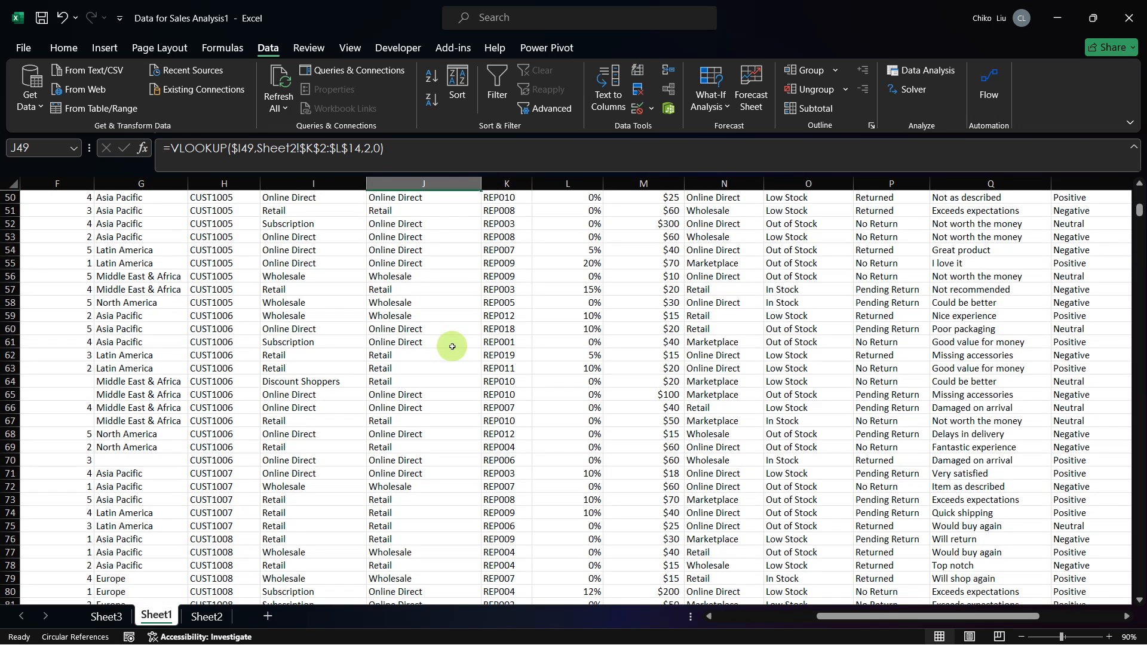
key(ctrl+Down)
key(Down)
key(Down)
key(Down)
key(Down)
key(Down)
key(Down)
key(Down)
key(Down)
key(Down)
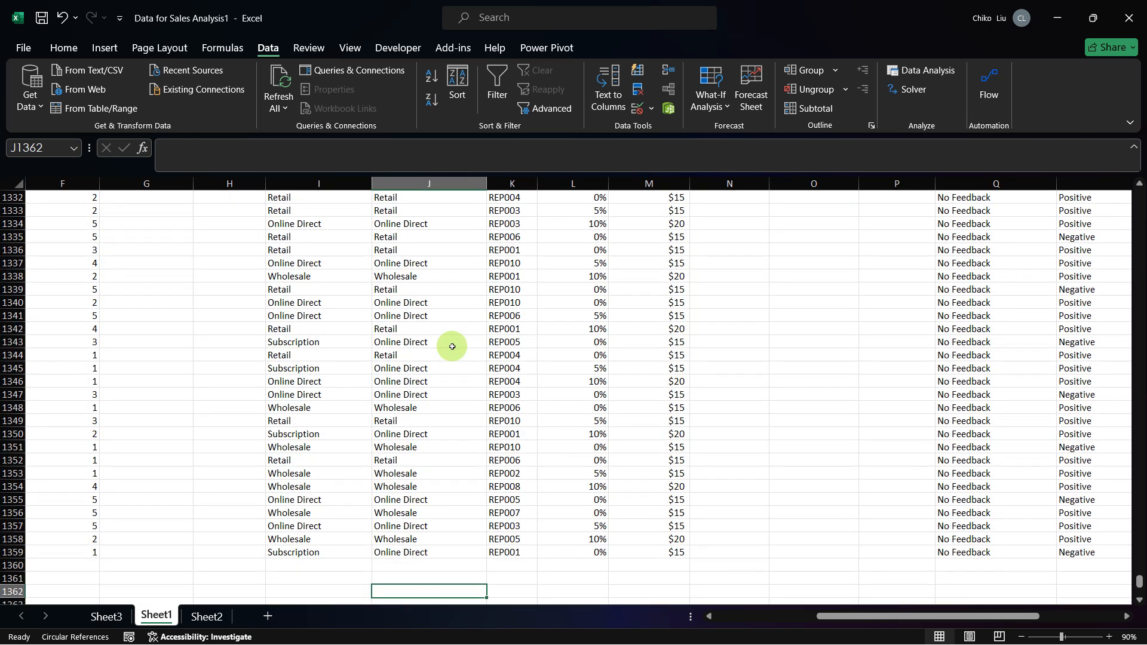
key(Up)
key(Up)
key(Up)
key(Up)
key(Up)
key(Up)
key(Up)
key(Up)
key(Up)
key(Up)
key(Up)
key(Up)
key(Up)
key(Up)
key(Up)
key(Up)
key(Up)
key(Up)
key(Up)
key(Up)
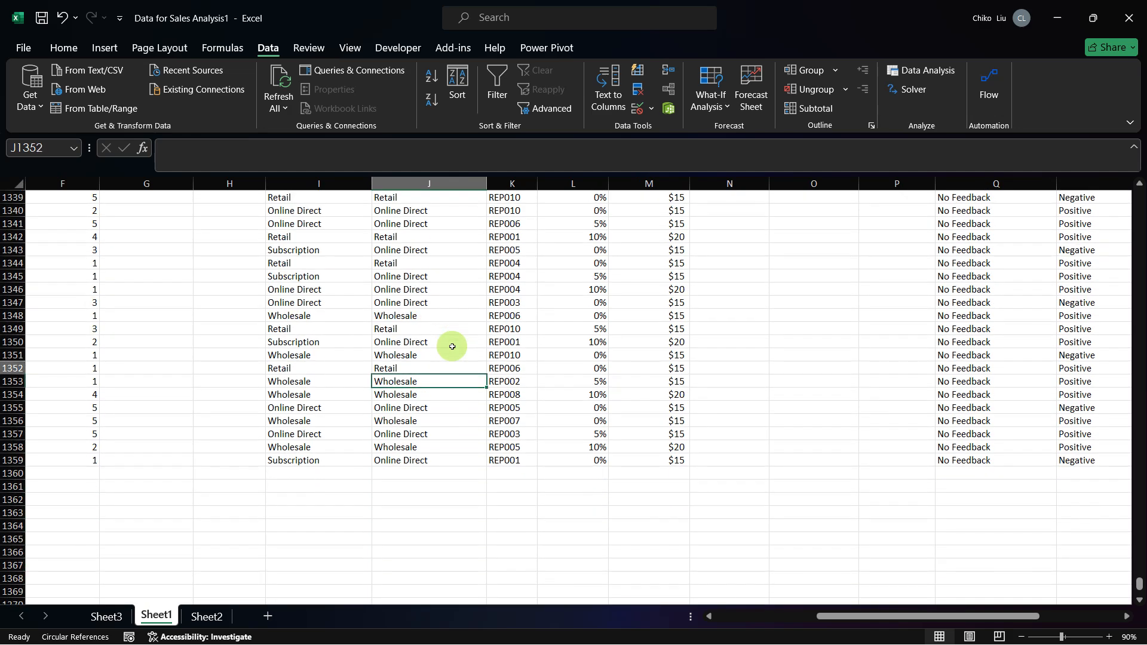
click(103, 48)
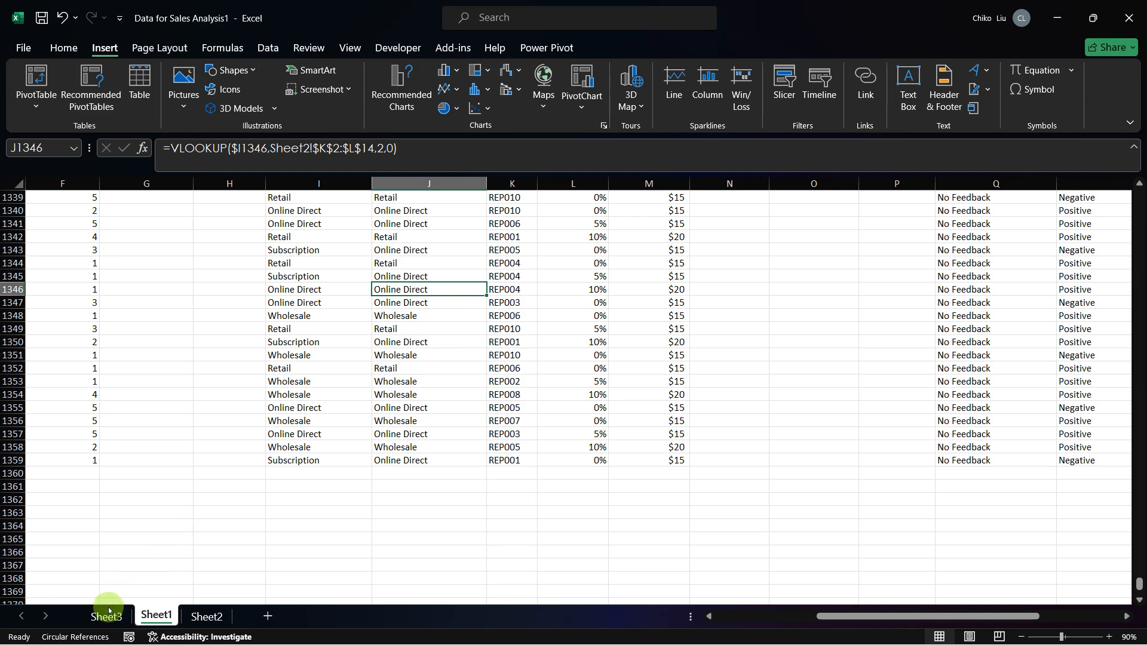
key(ctrl+Up)
key(ctrl+Down)
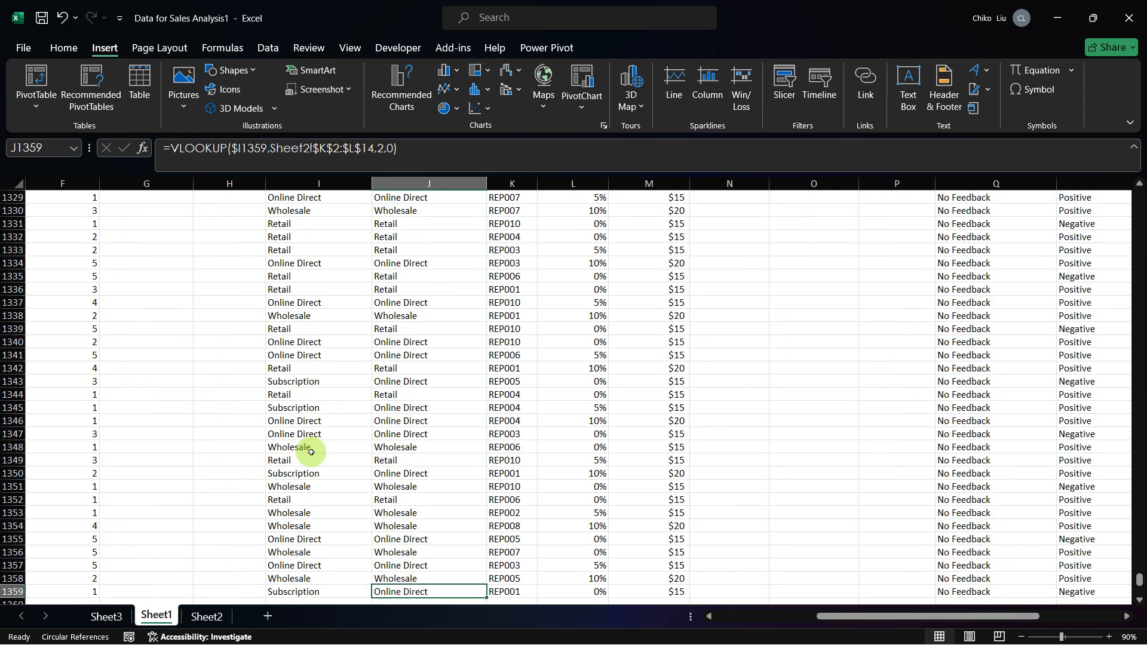
key(ctrl+Up)
key(ctrl+Down)
key(ctrl+Up)
key(ctrl+Down)
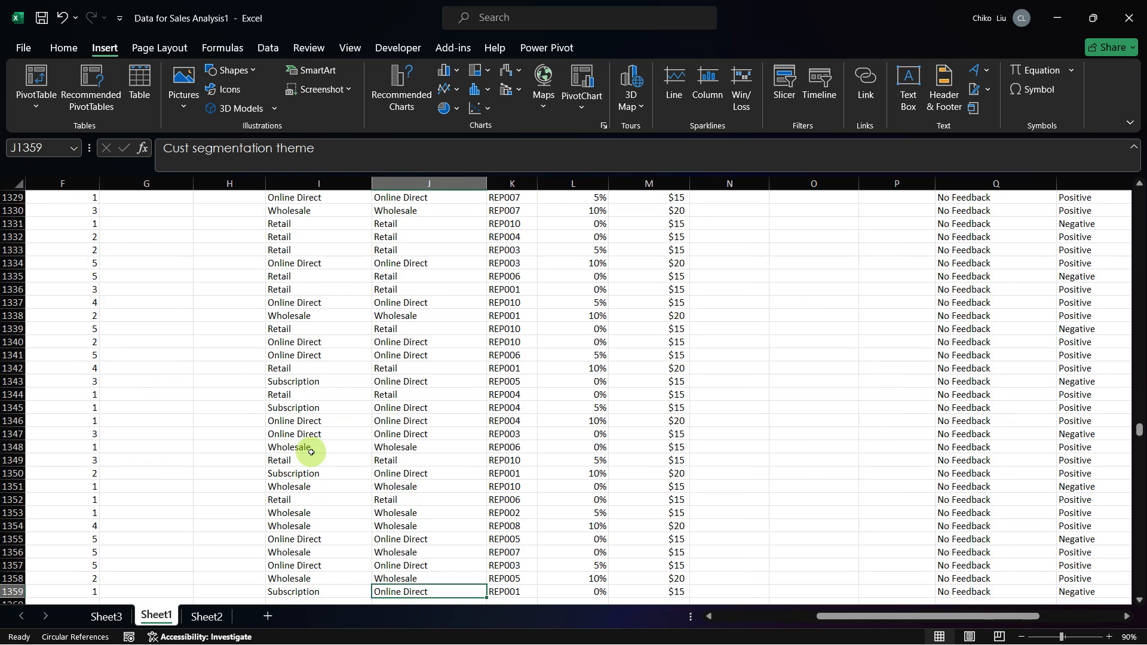
Step: Try copying the Cust segmentation theme formulas from J2 down and pasting them over themselves as values
key(ctrl+Up)
key(Down)
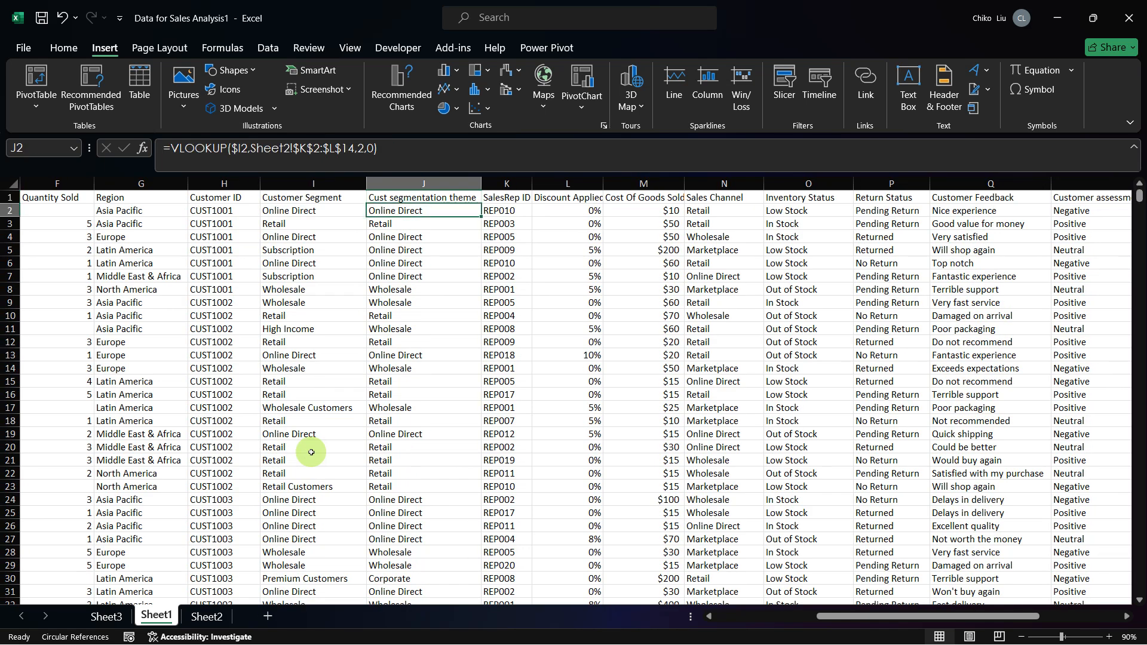
key(ctrl+shift+Down)
key(ctrl+c)
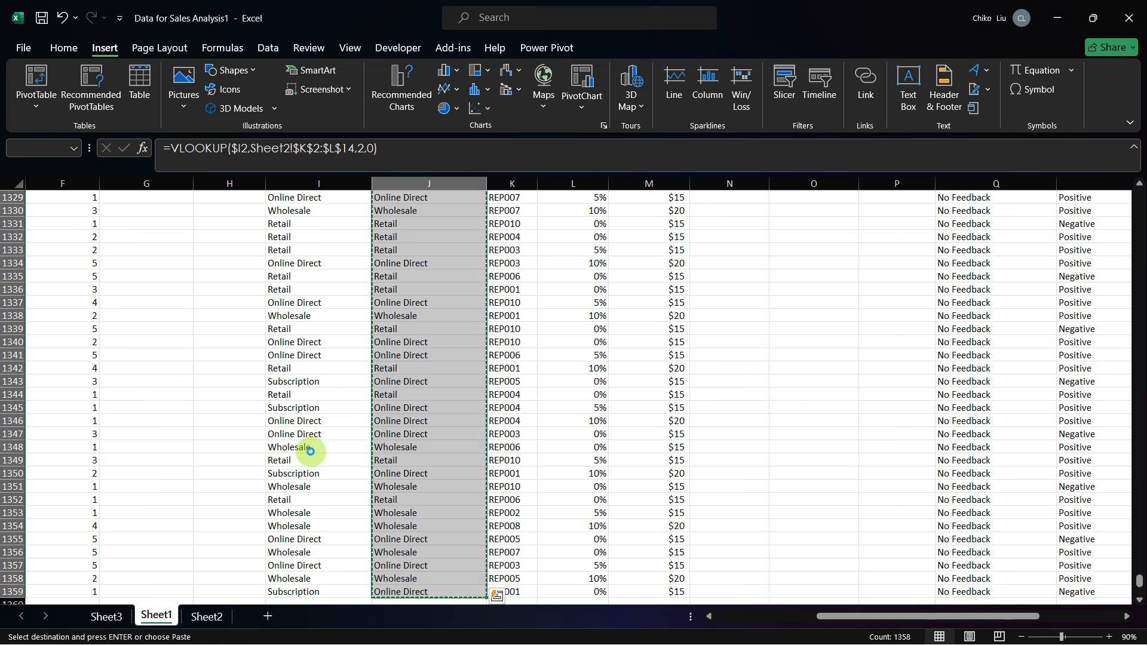
key(ctrl+Up)
key(Down)
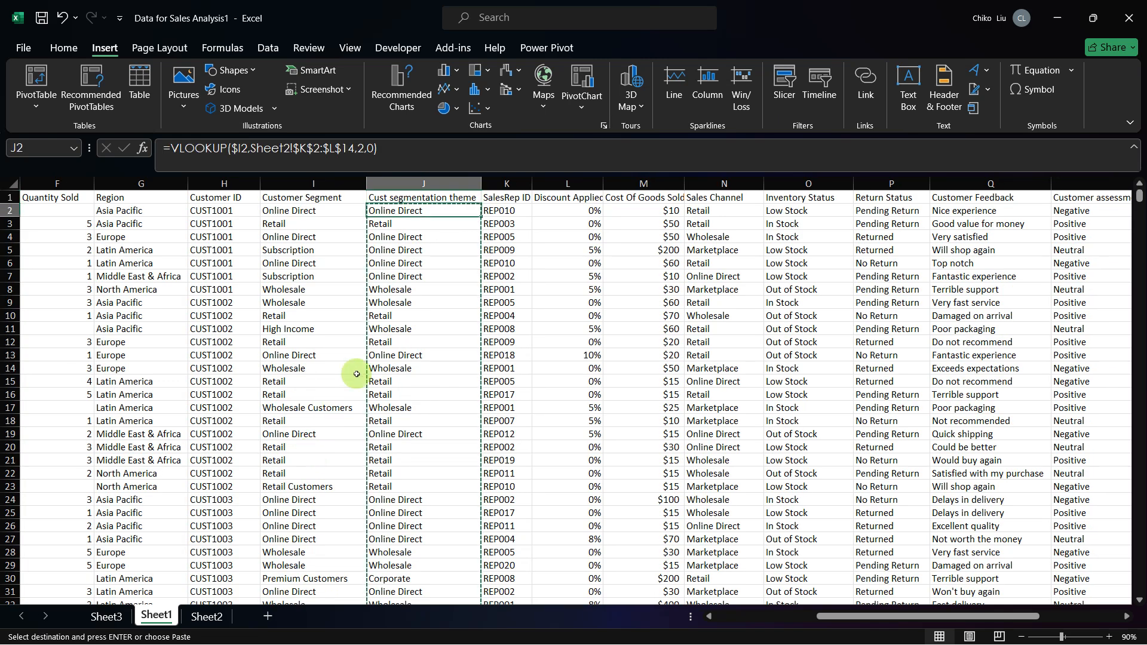
right_click(426, 239)
click(453, 292)
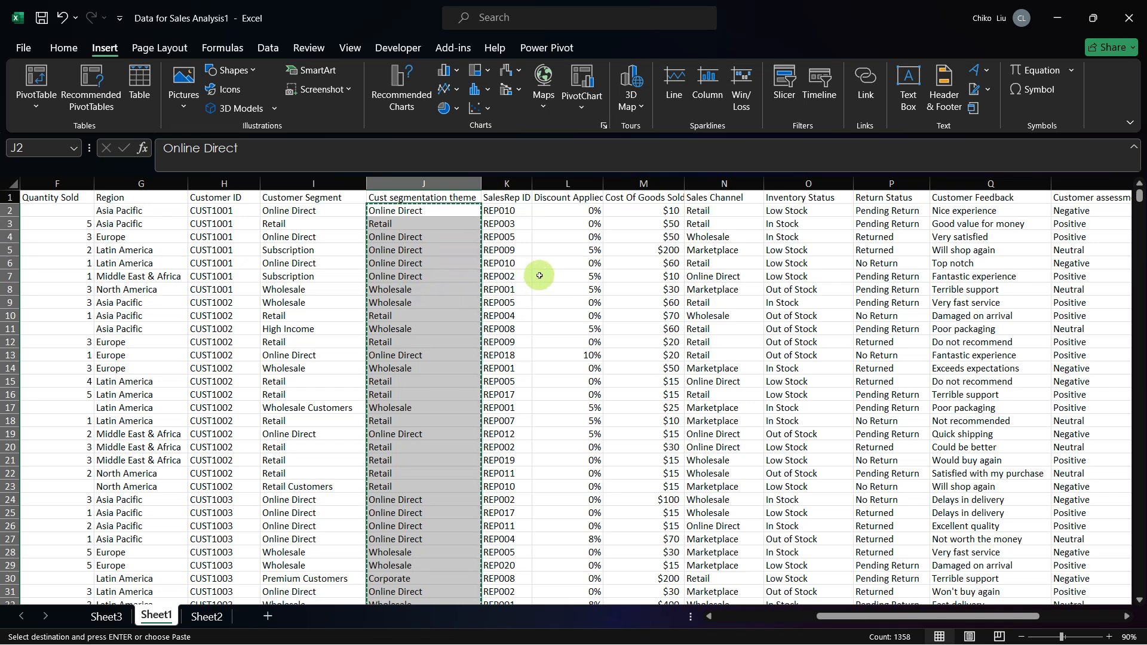
key(alt+Tab)
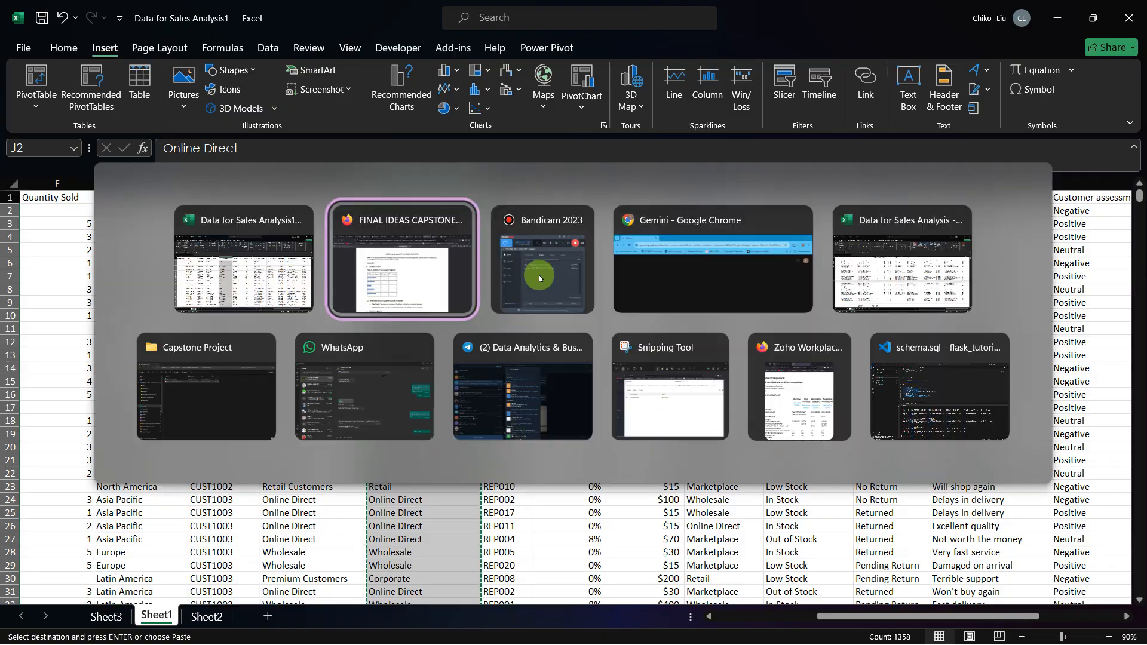
key(alt+Tab)
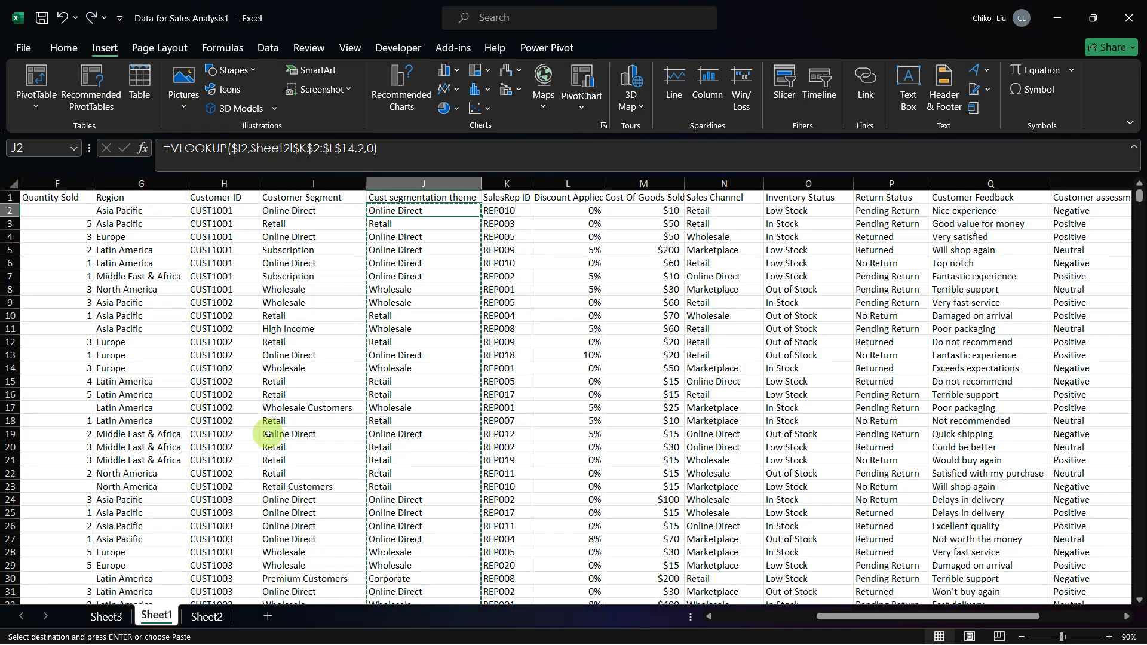
Step: Enter "think" in Sheet2 cell L2 to test the live lookup, check column J on Sheet1, and undo the entry
click(206, 616)
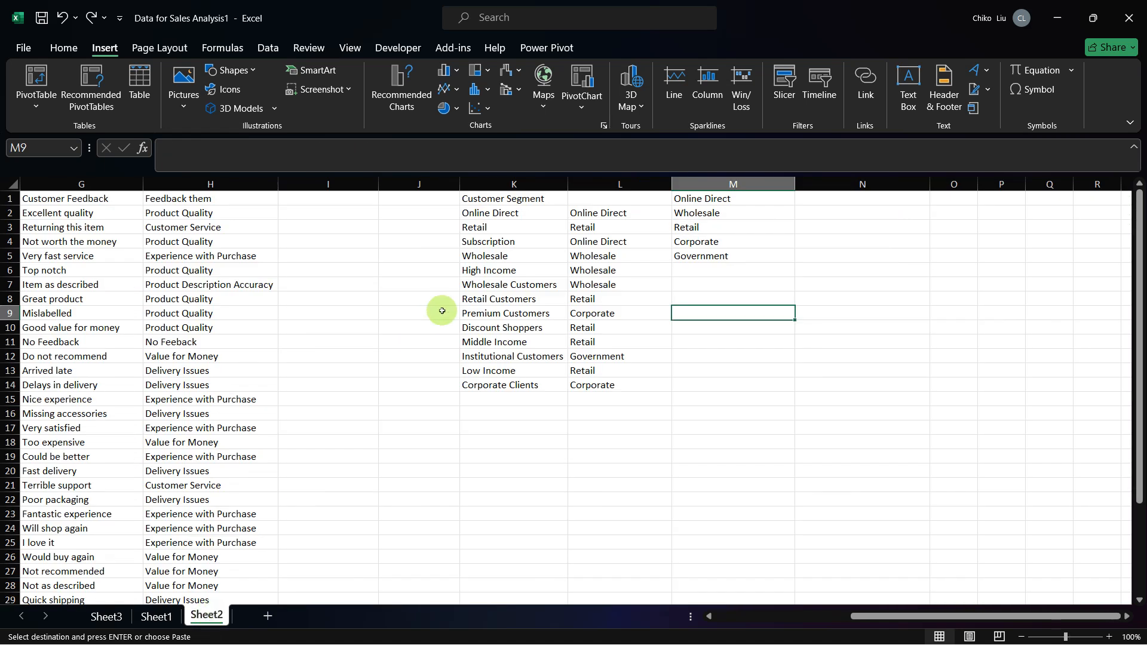
click(586, 213)
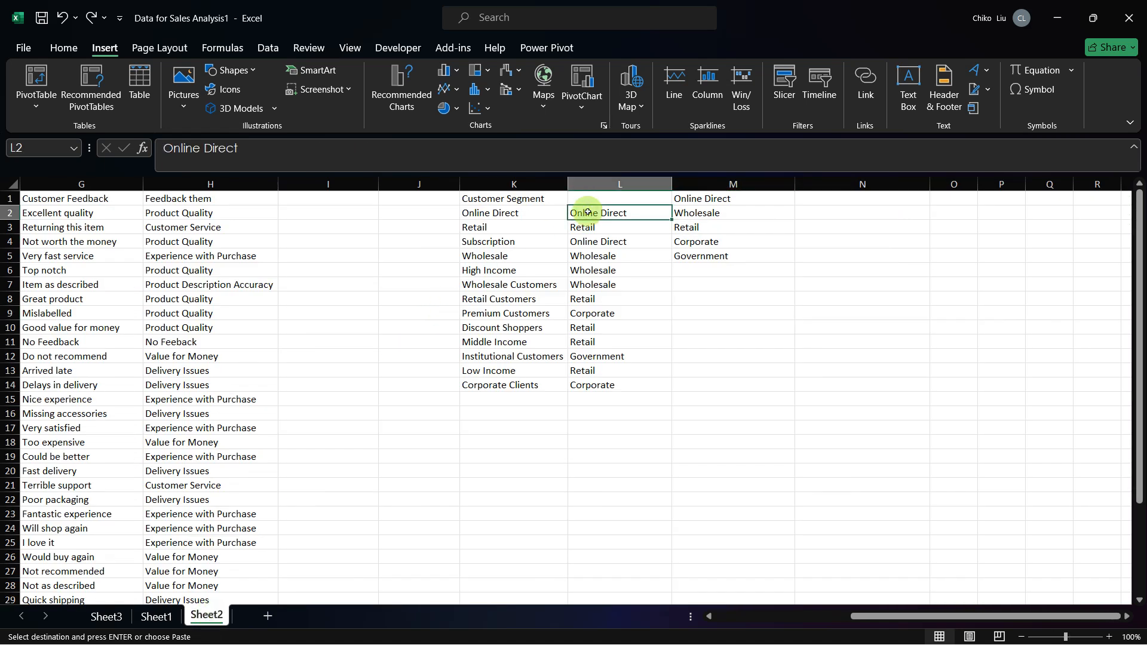
text(think)
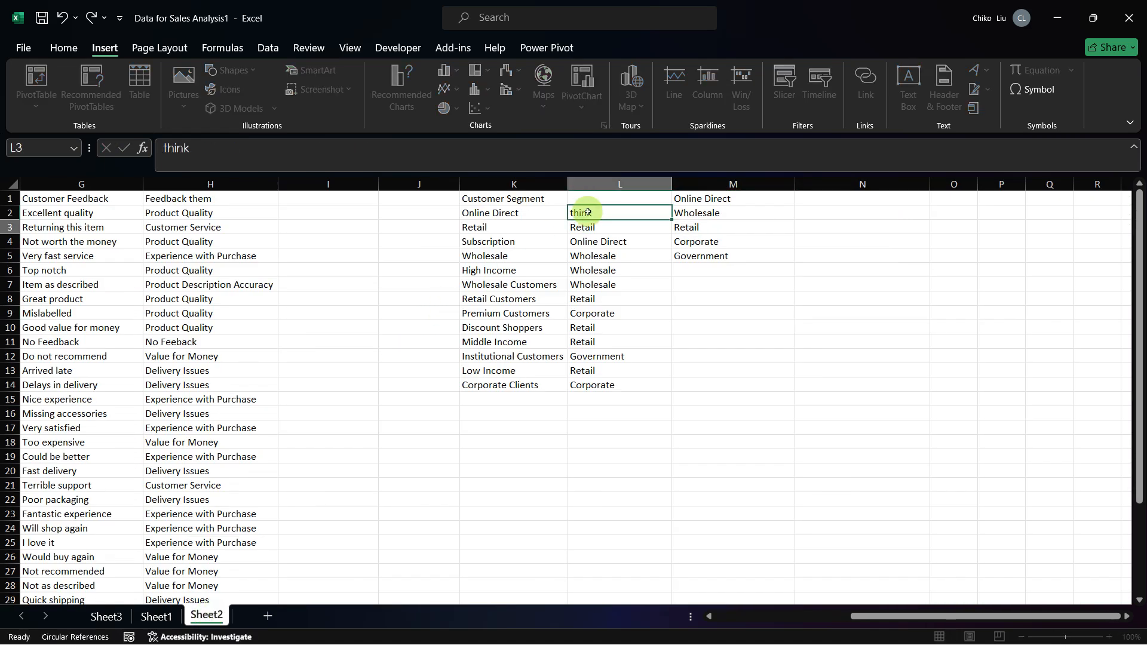
key(Return)
key(ctrl+Page_Up)
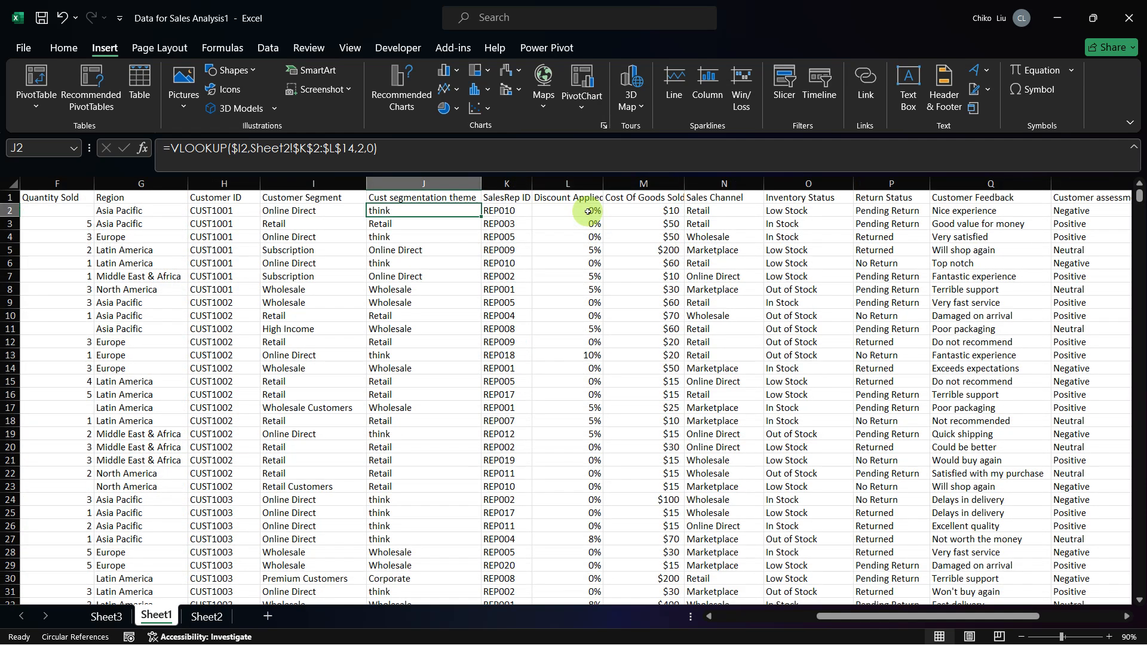
key(ctrl+Page_Down)
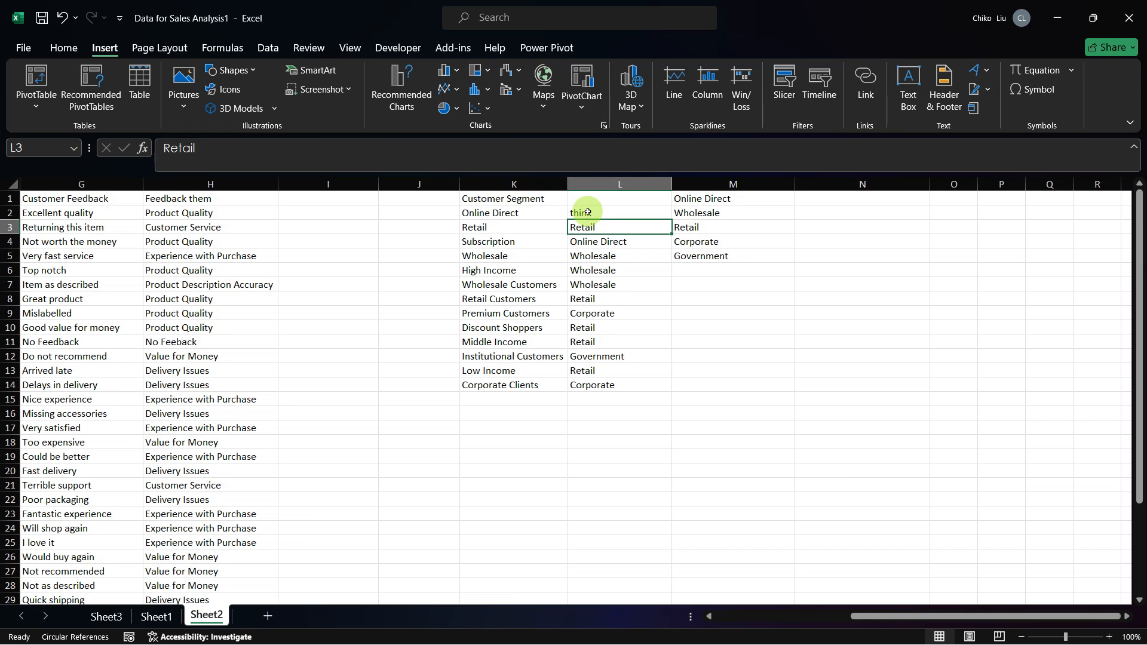
key(ctrl+z)
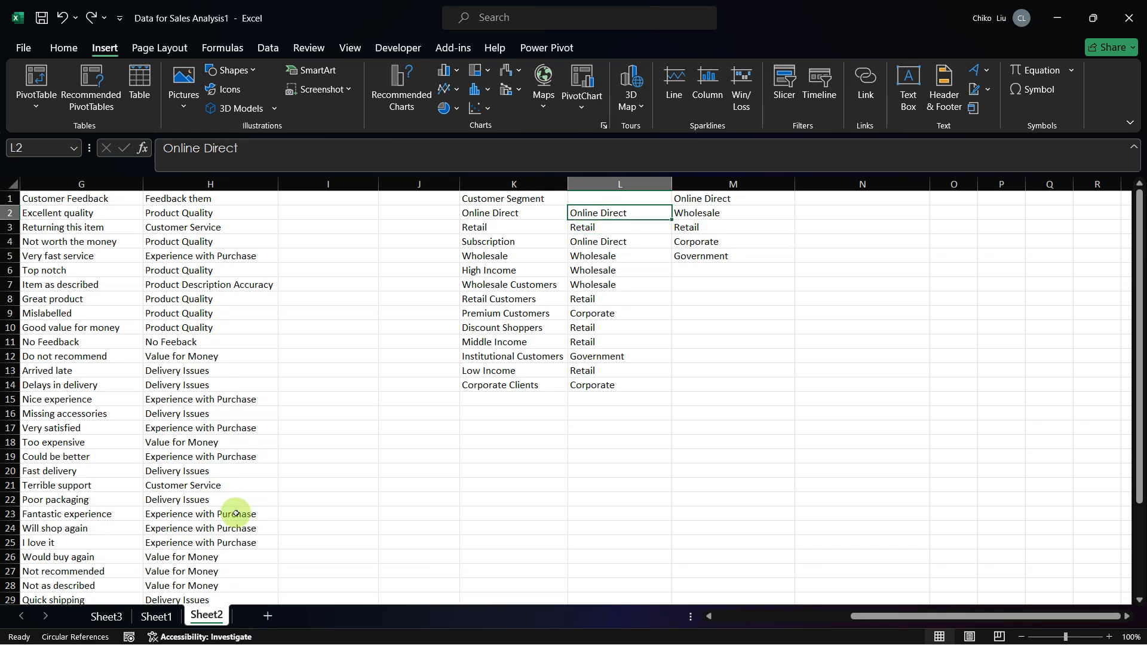
Step: Copy the Sheet1 lookup formulas from J2 to J1359 and paste them in place as values only
key(ctrl+Page_Up)
key(ctrl+shift+Down)
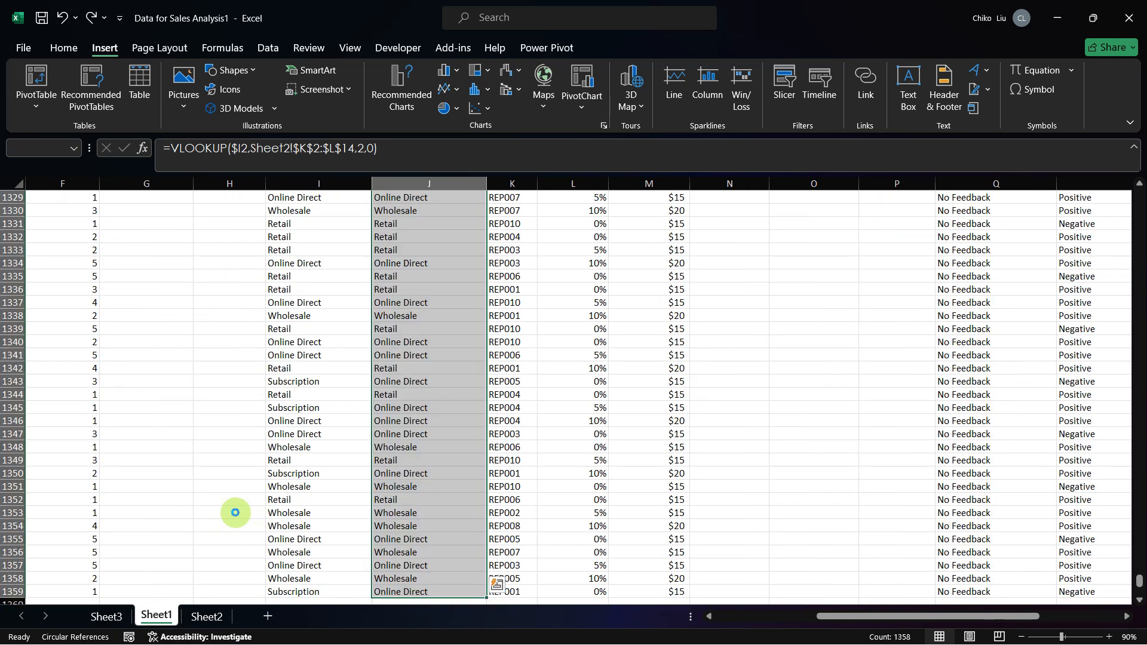
key(ctrl+c)
key(ctrl+Up)
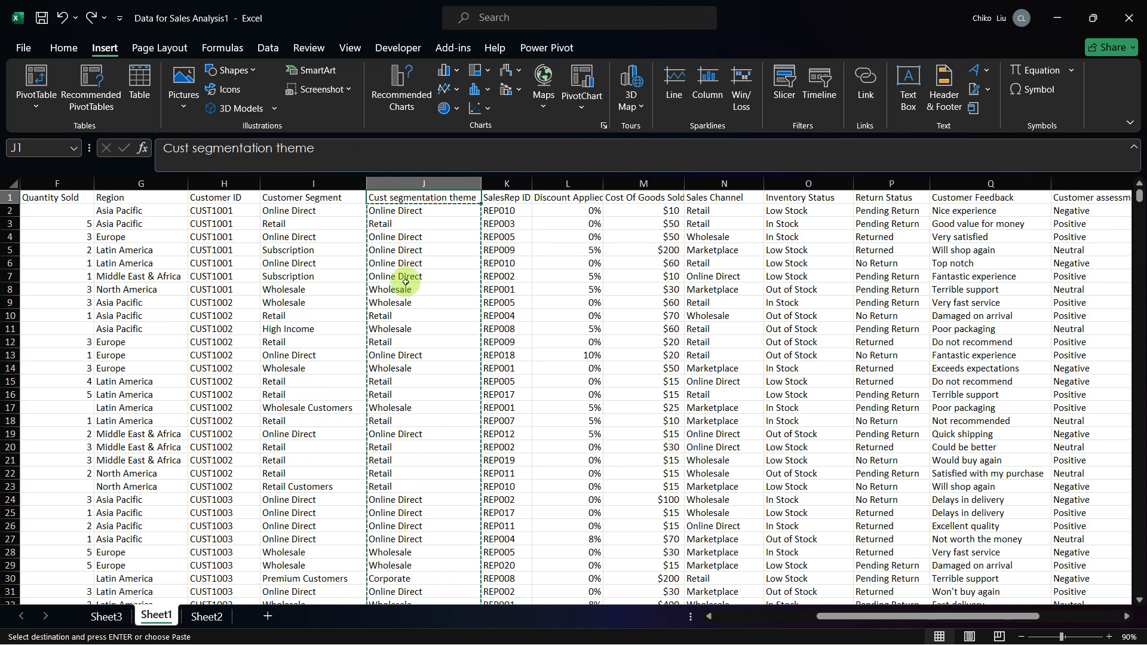
click(393, 211)
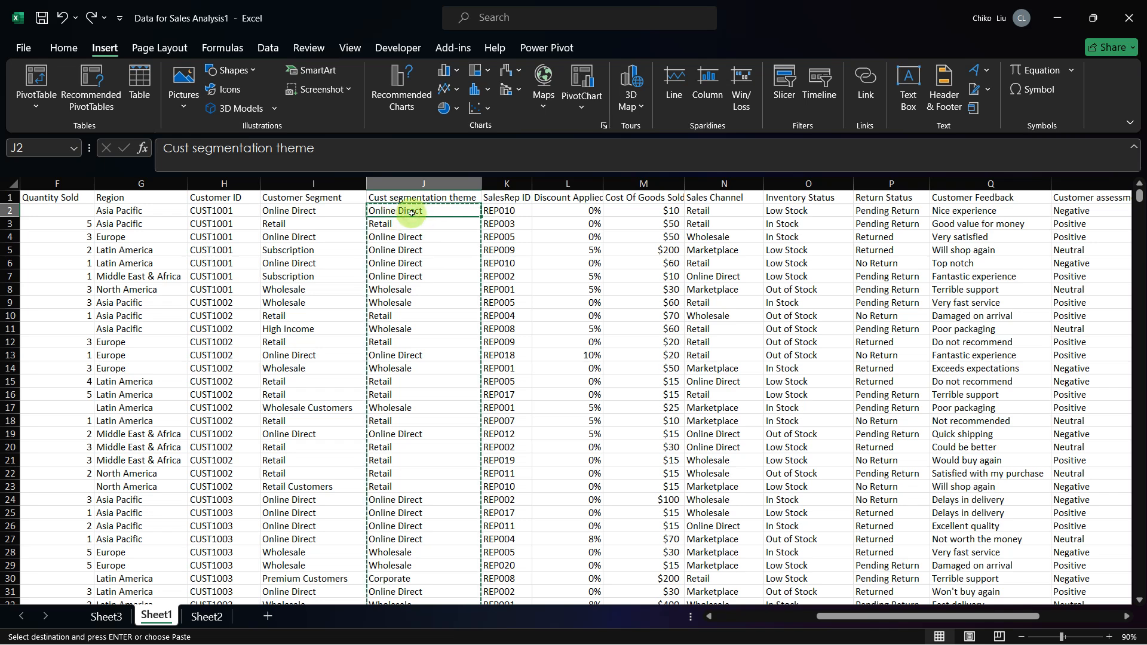
right_click(411, 213)
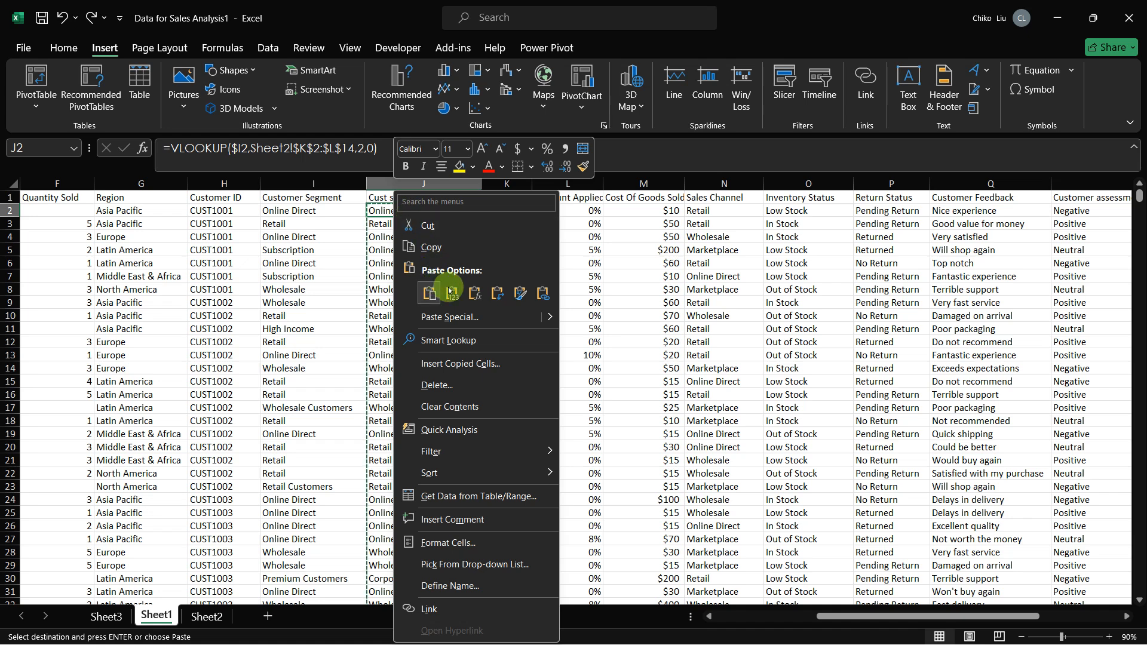
click(452, 292)
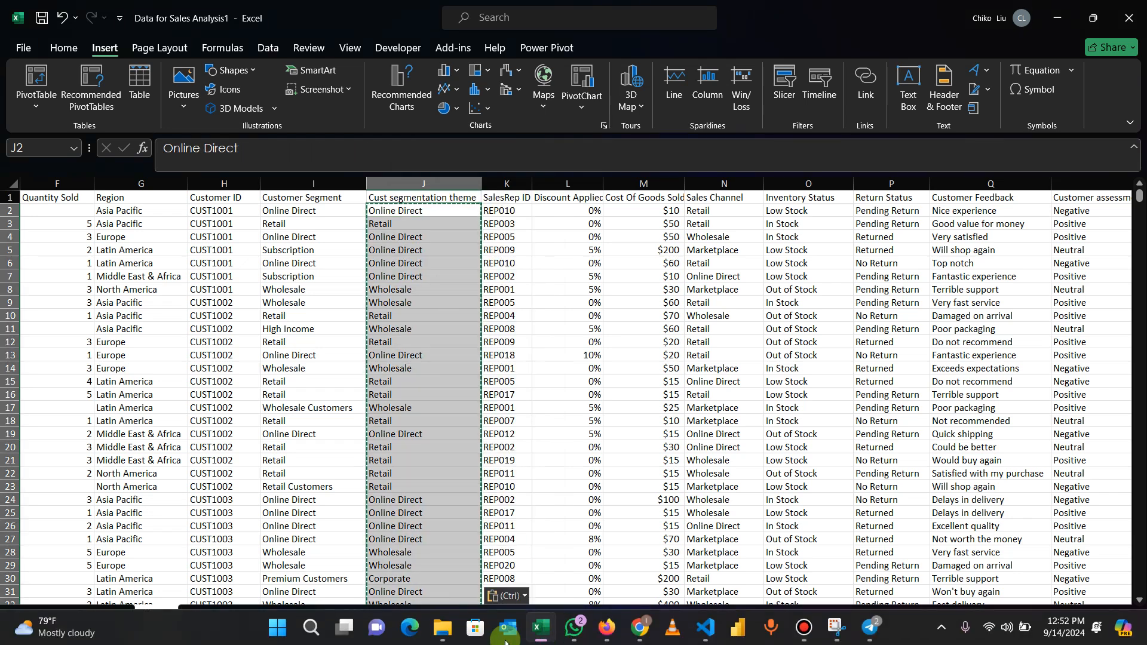
Step: Close the other open workbook, Data for Sales Analysis, without saving its changes
mouse_move(539, 629)
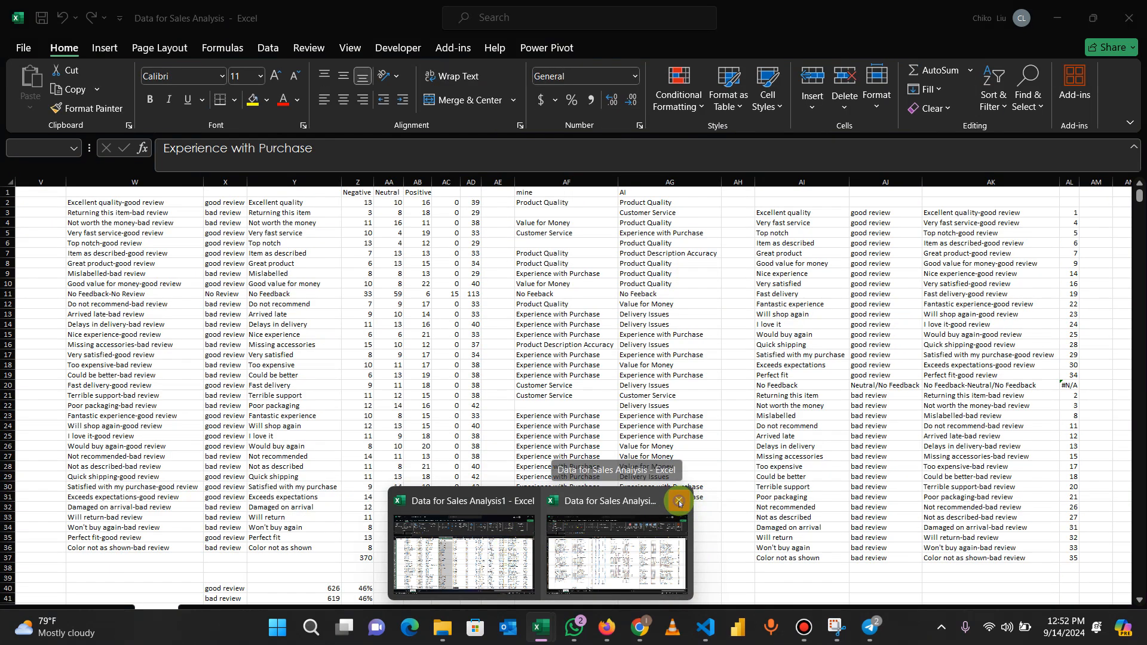
click(680, 502)
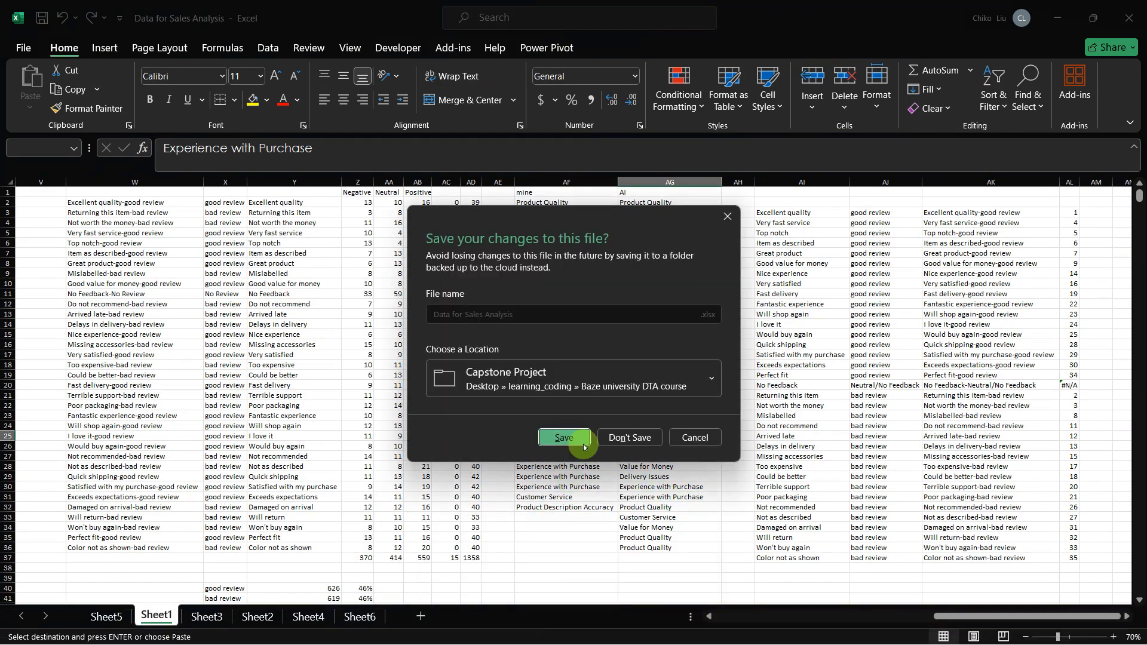
click(616, 438)
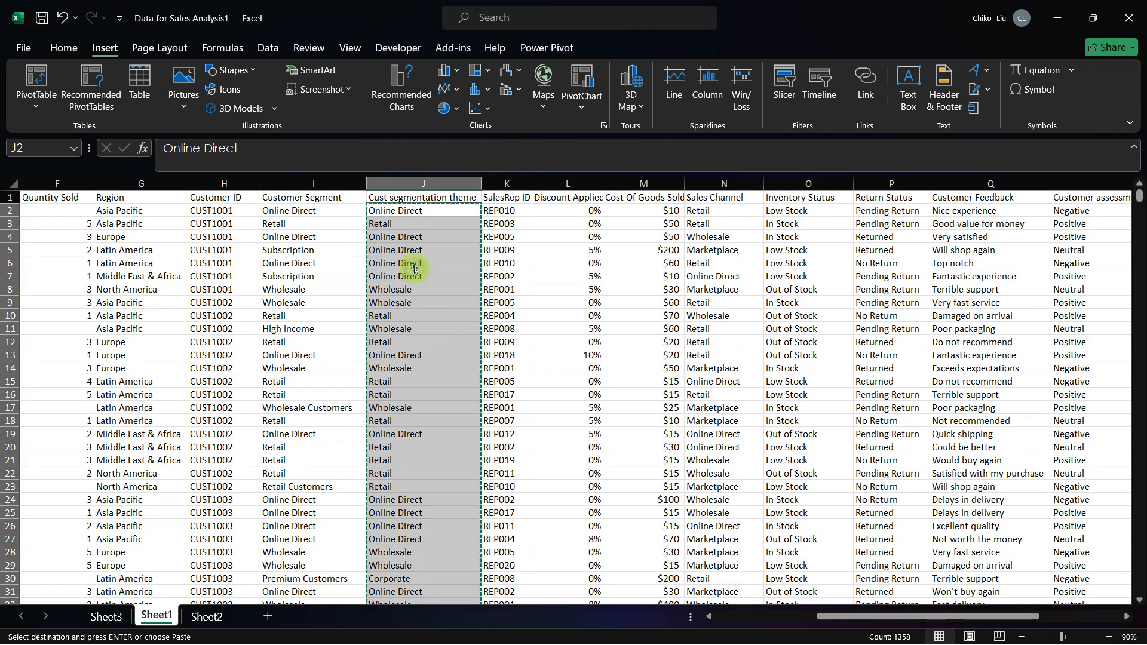
Step: Inspect individual cells near the start of the Cust segmentation theme column for plain values instead of formulas
click(414, 266)
key(Up)
key(Up)
key(Up)
key(Up)
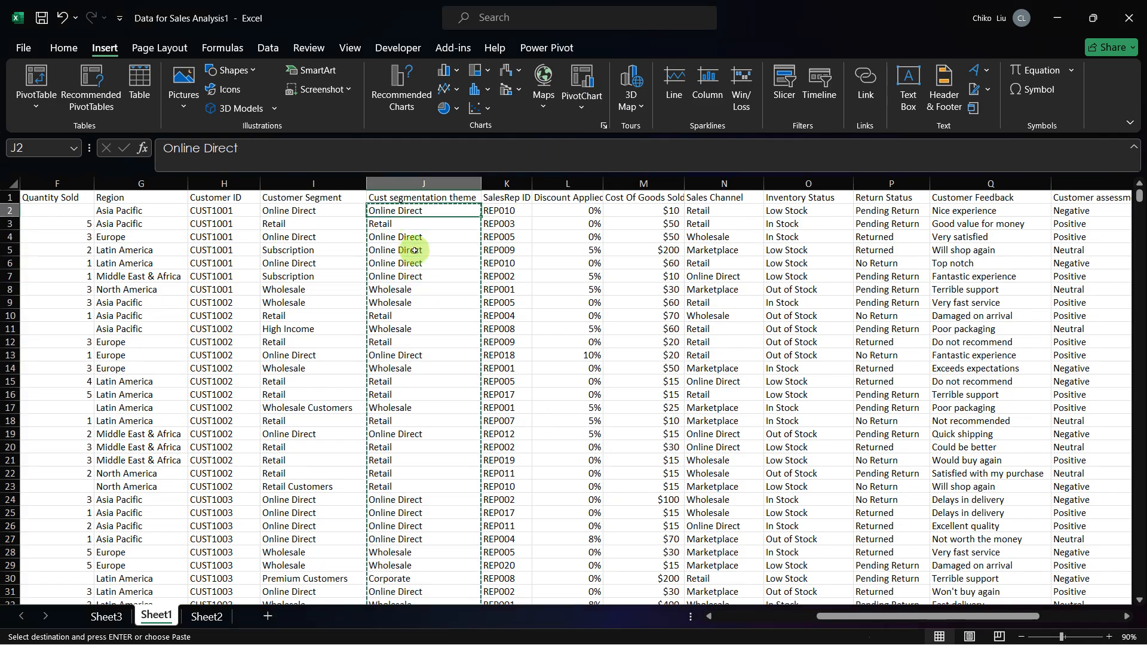
key(Down)
key(Down)
key(Down)
key(Down)
key(Down)
key(Down)
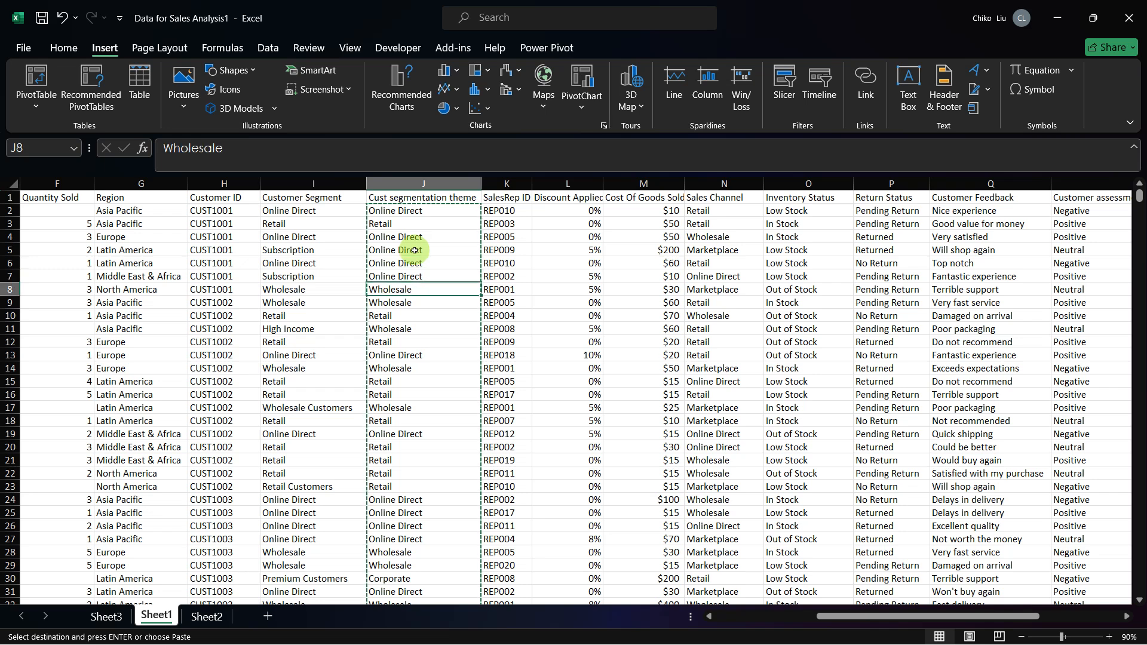
key(Down)
key(Down)
key(Down)
key(Up)
key(Up)
key(Up)
key(Up)
key(Up)
key(Up)
key(Up)
key(Up)
key(Up)
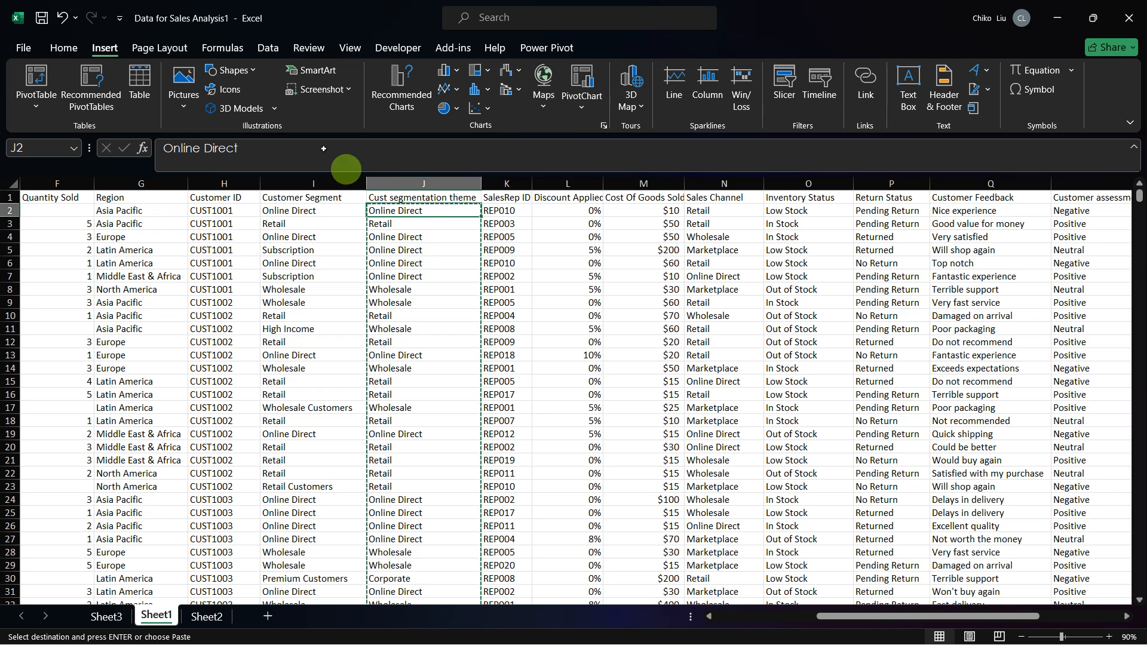
click(110, 615)
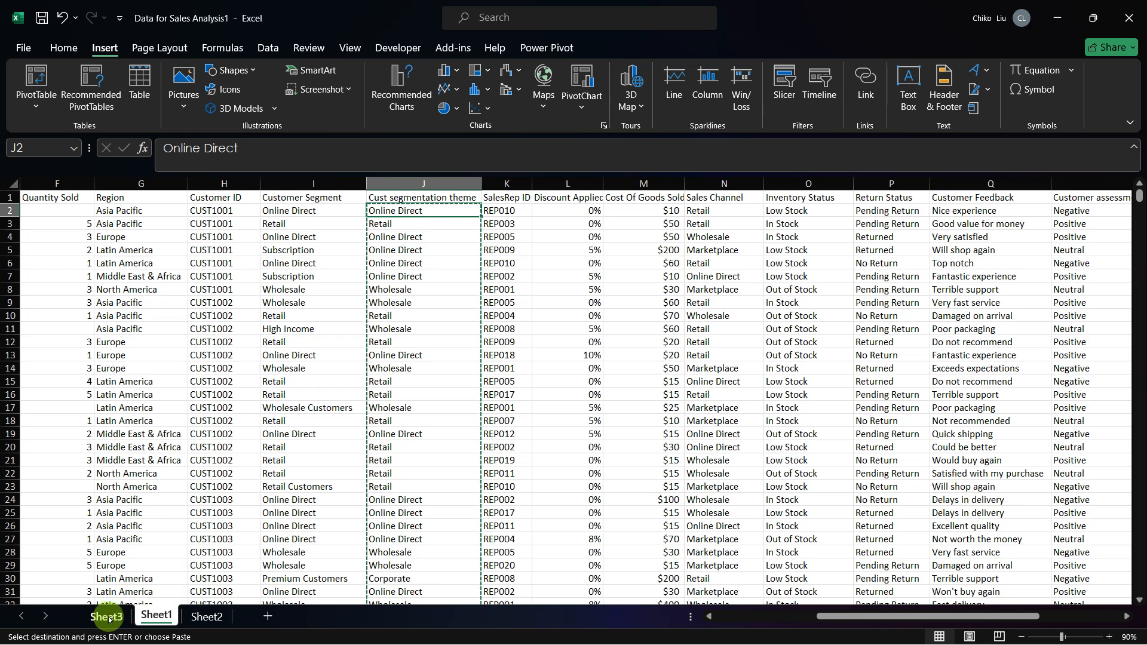
Step: Insert a PivotTable from Sheet1!$A$1:$T$1359 into the existing worksheet Sheet3 at cell F22
click(28, 72)
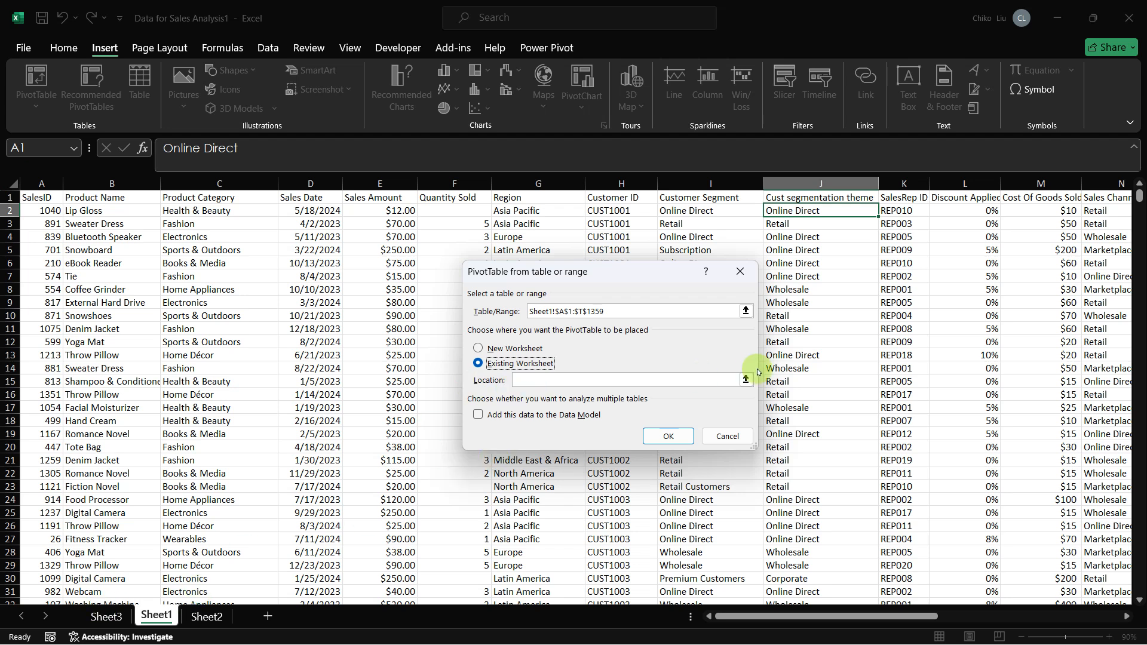
click(727, 436)
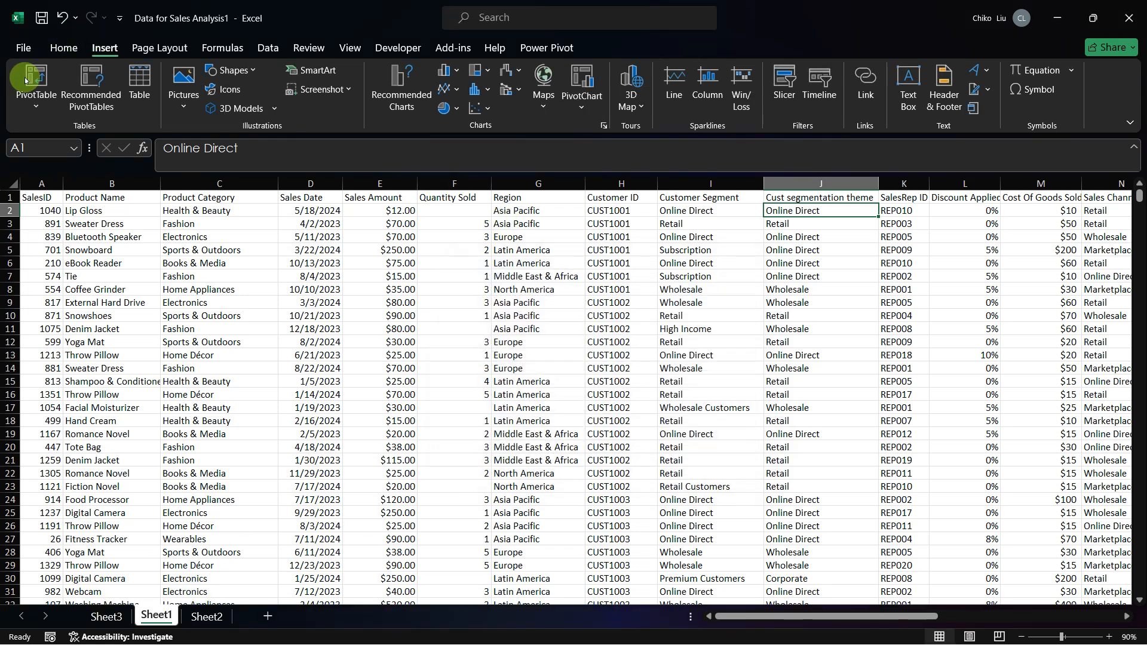
click(34, 81)
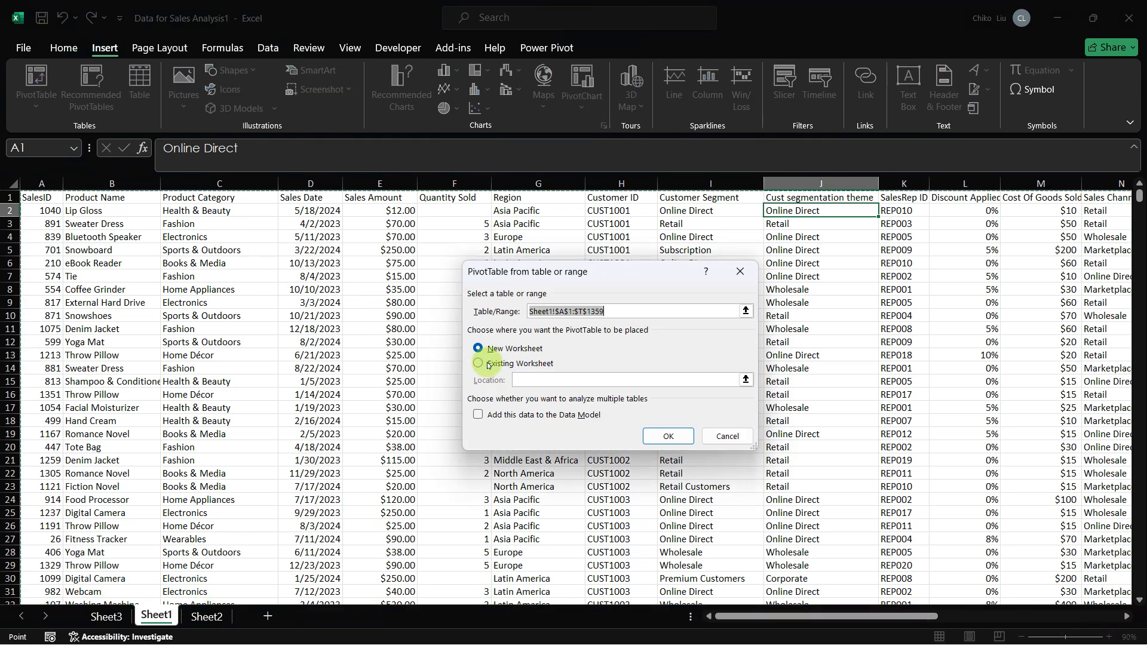
click(478, 362)
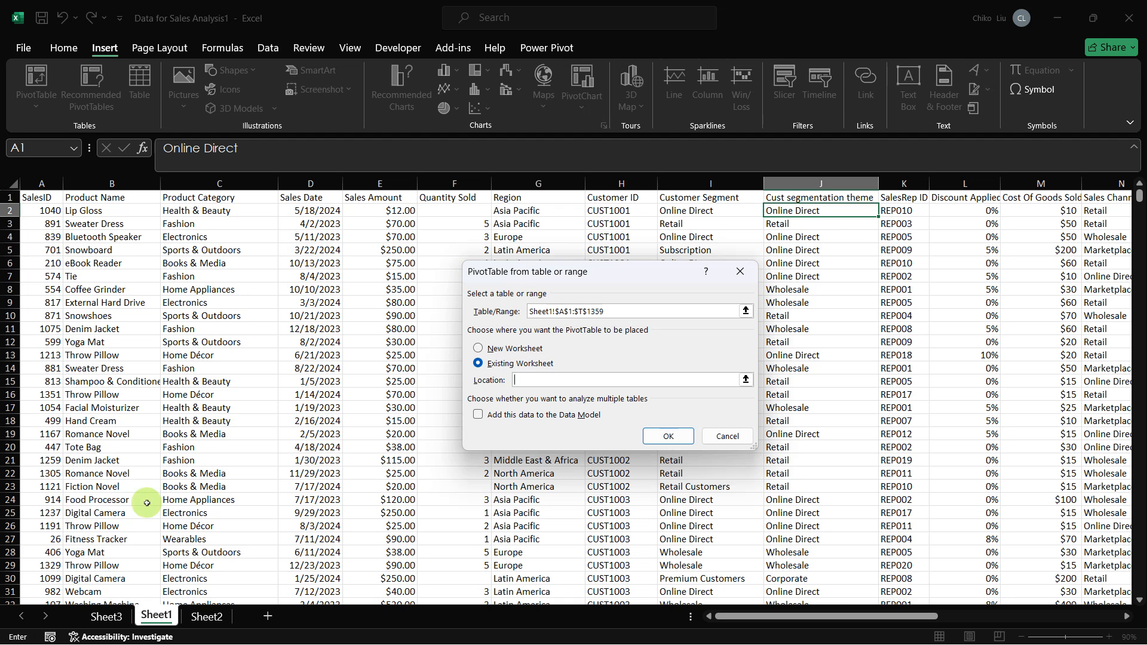
click(106, 615)
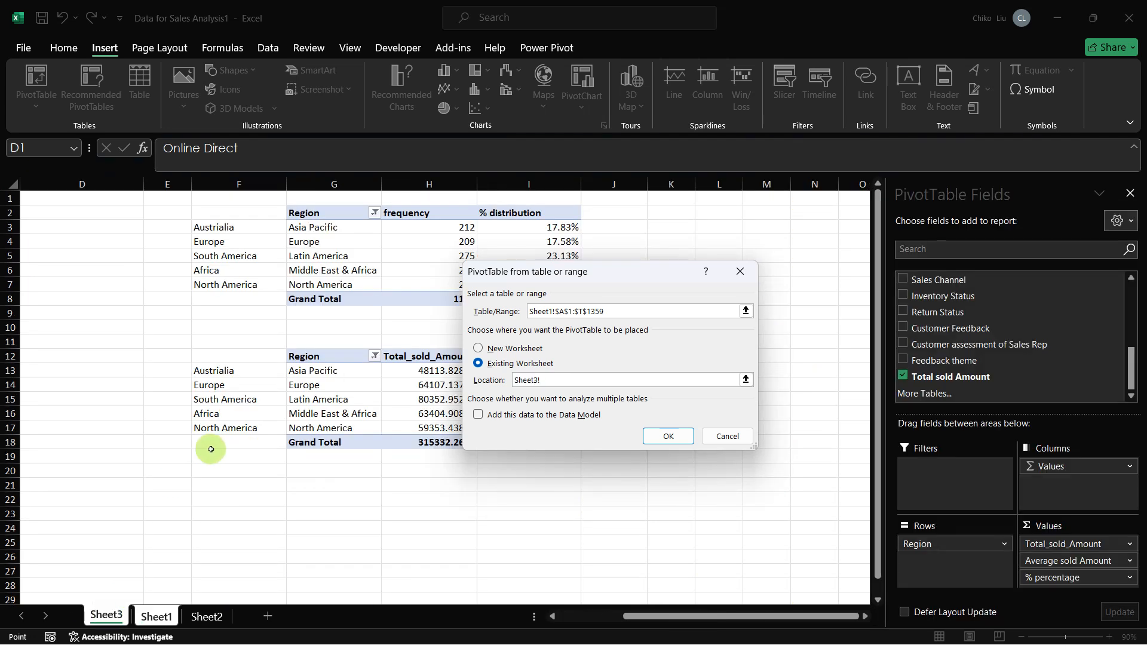
click(214, 487)
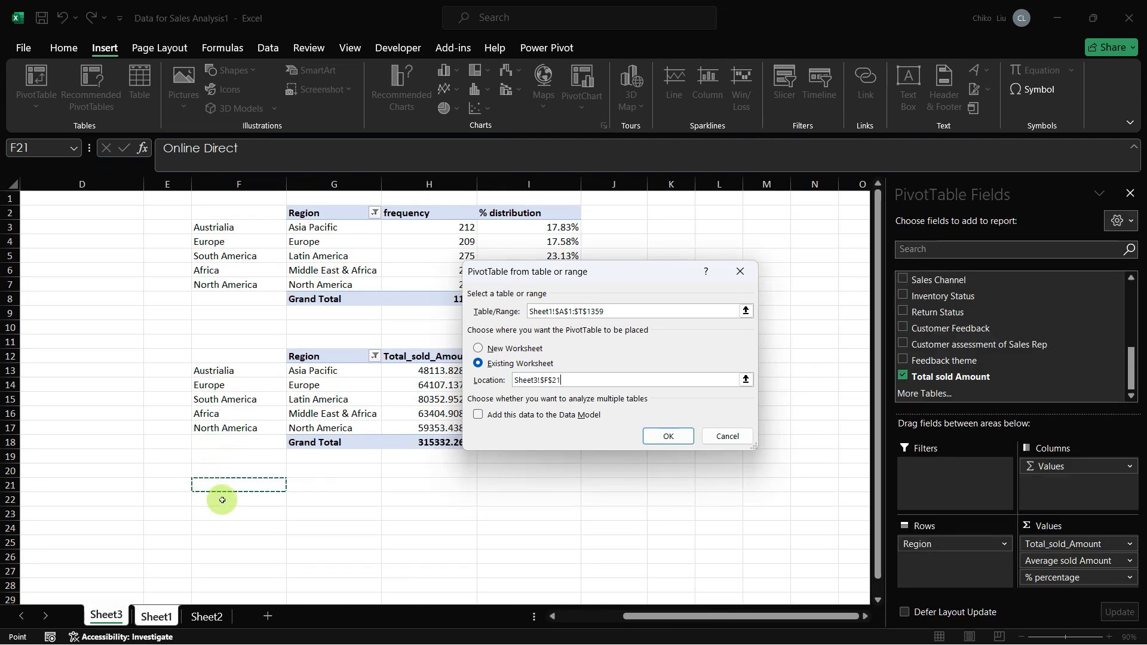
click(225, 499)
click(664, 438)
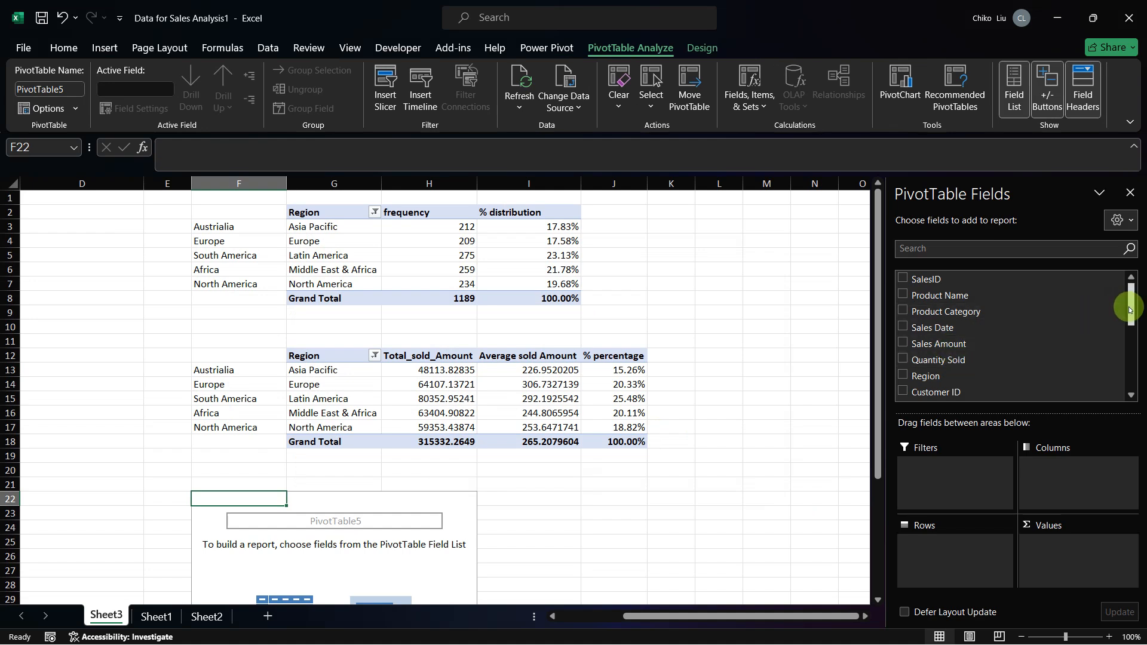
Step: Add Inventory Status and Cust segmentation theme to the new PivotTable's rows, and remove Inventory Status from them again
mouse_move(1126, 303)
mouse_down()
mouse_move(1128, 332)
mouse_move(1135, 300)
mouse_up()
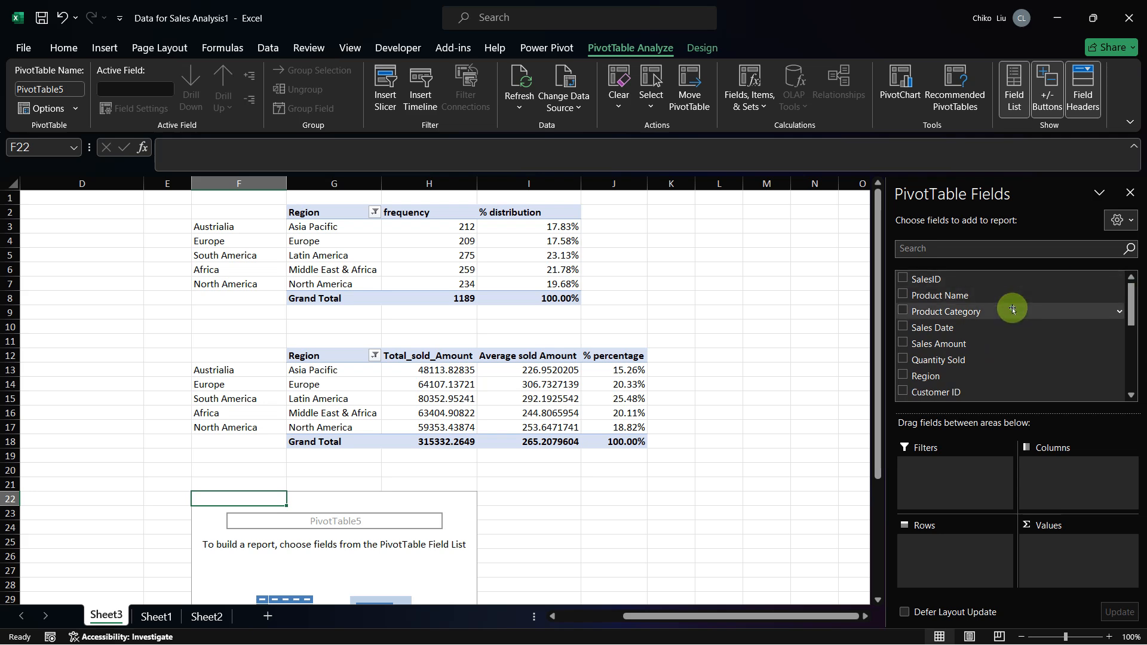
scroll(1011, 309, down, 2)
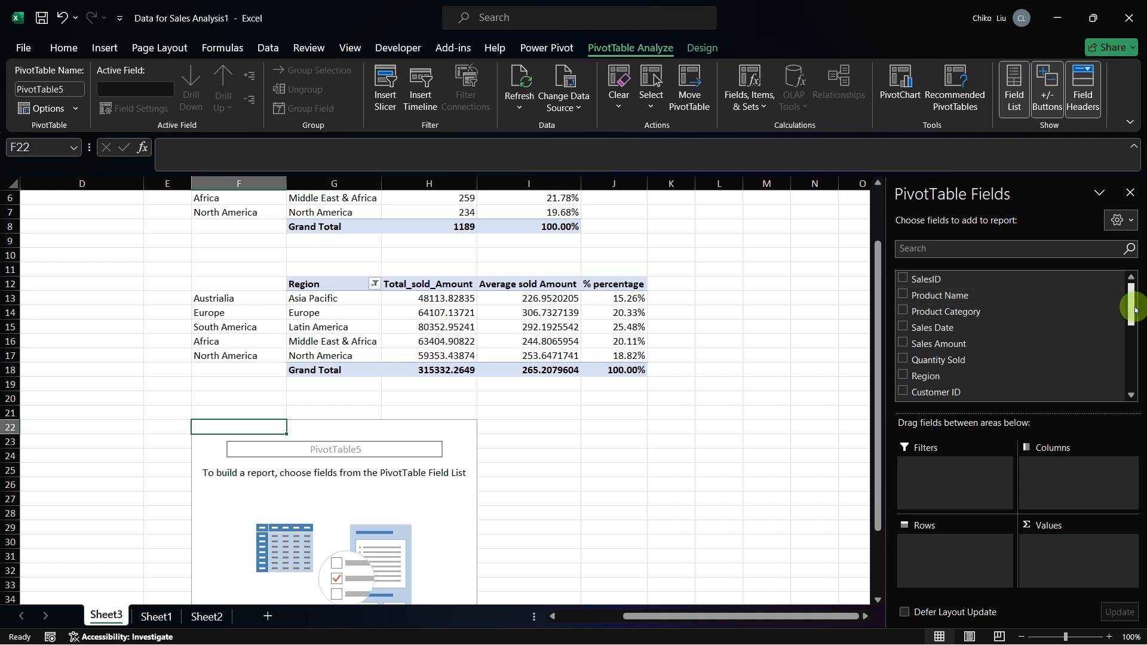
drag(1135, 310, 1138, 376)
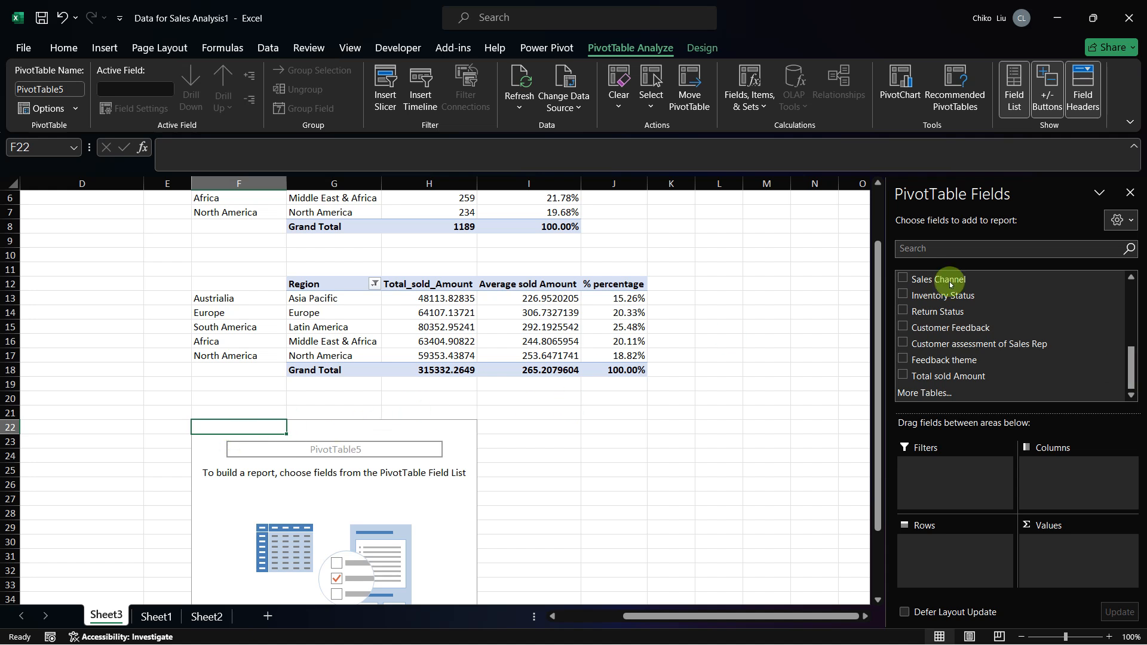
click(902, 296)
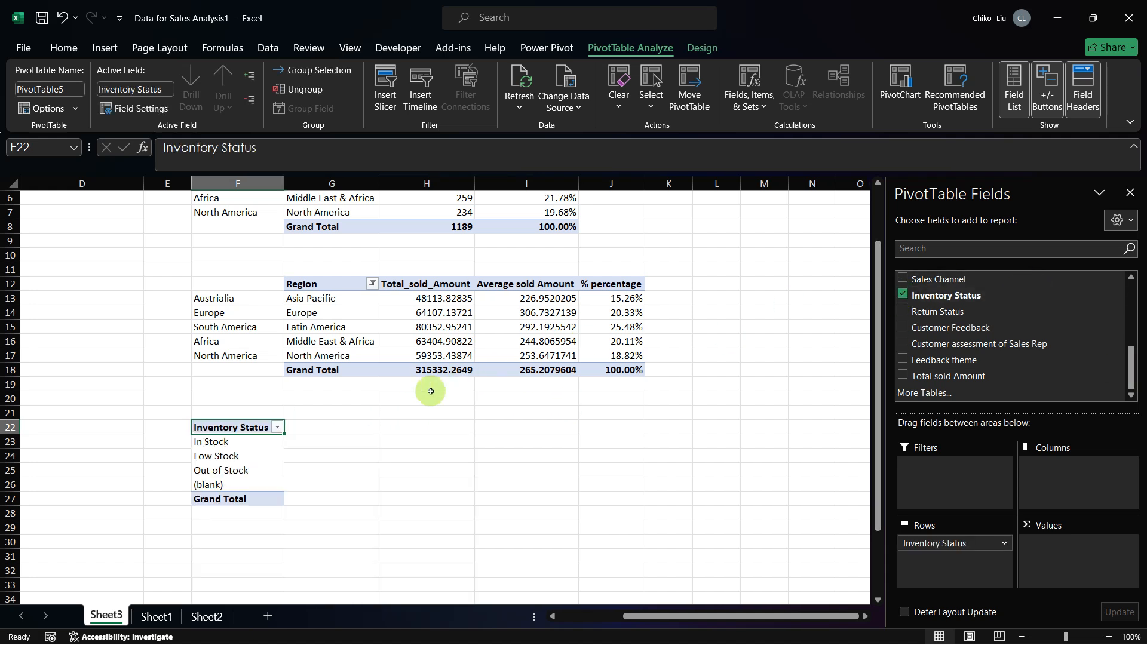
click(239, 456)
right_click(239, 456)
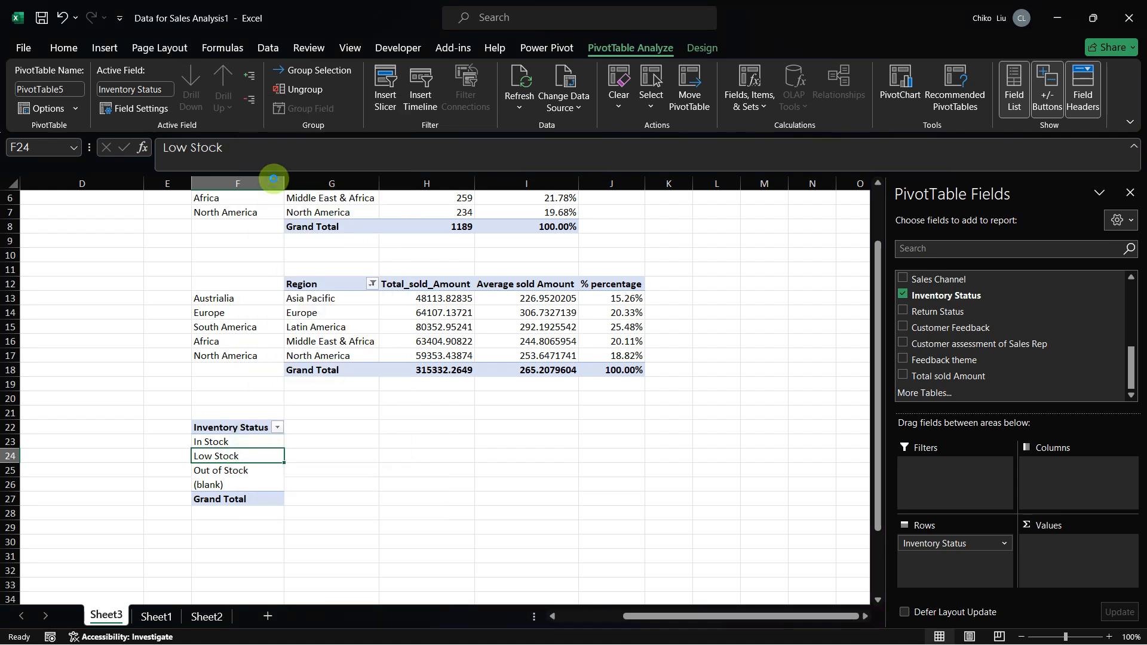
click(276, 174)
drag(1133, 364, 1138, 317)
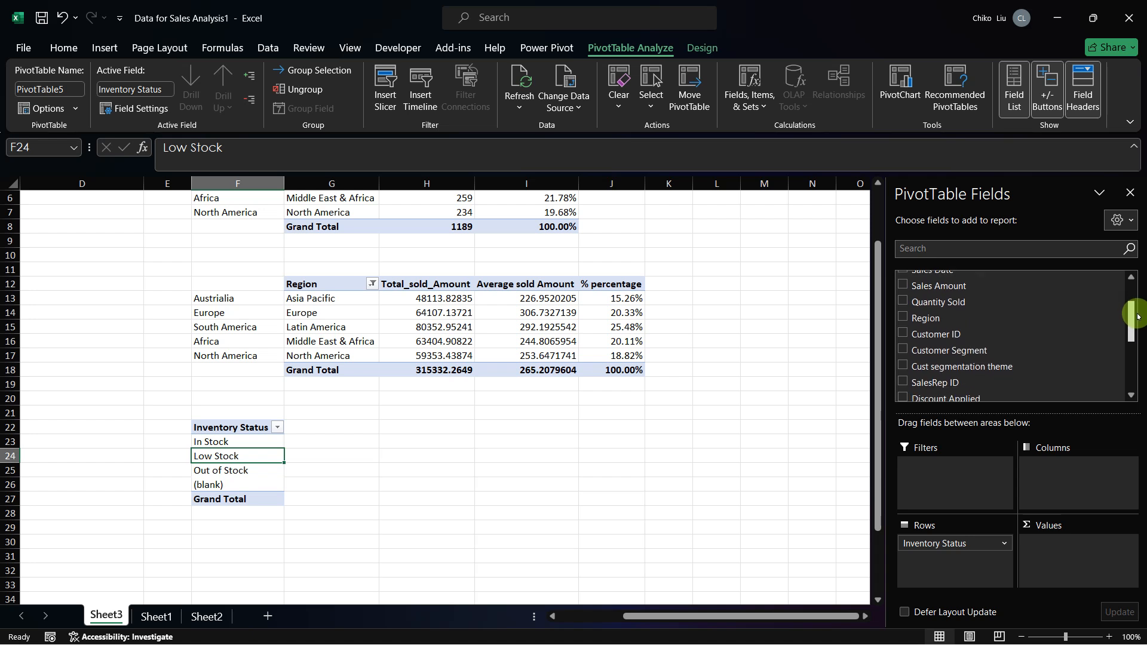
click(902, 367)
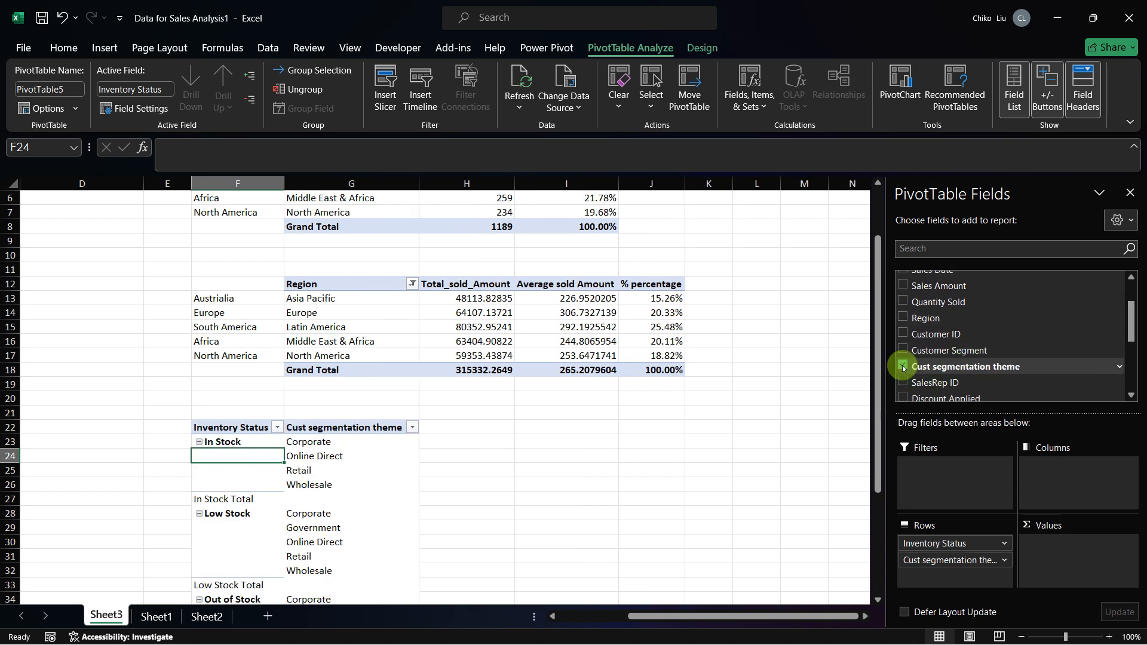
click(1002, 544)
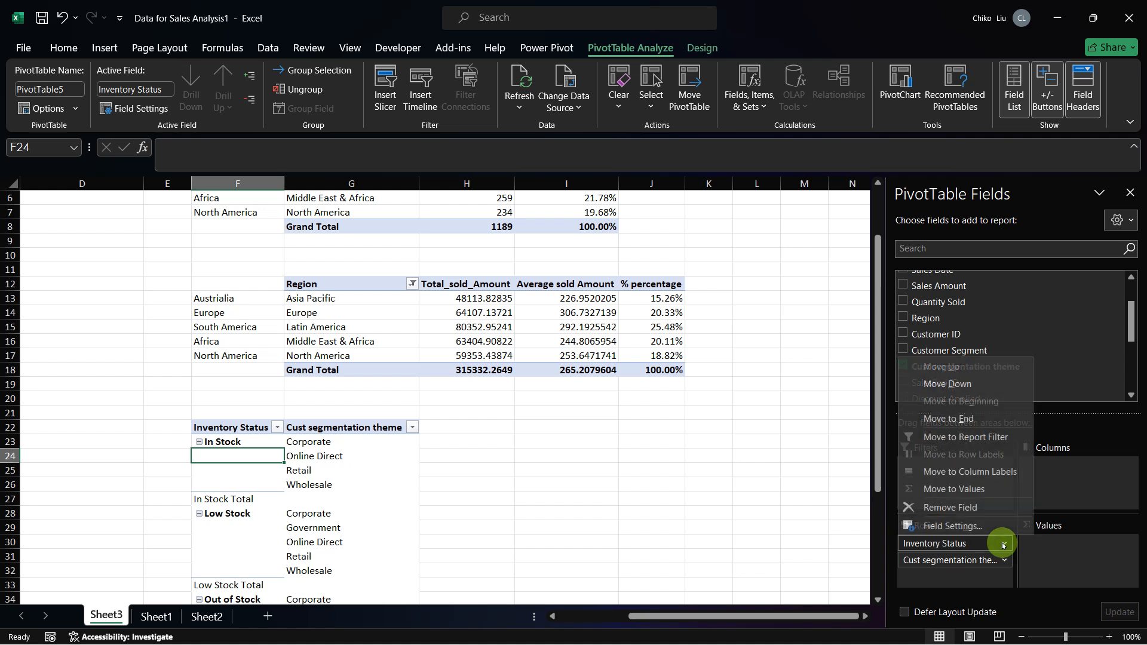
click(964, 509)
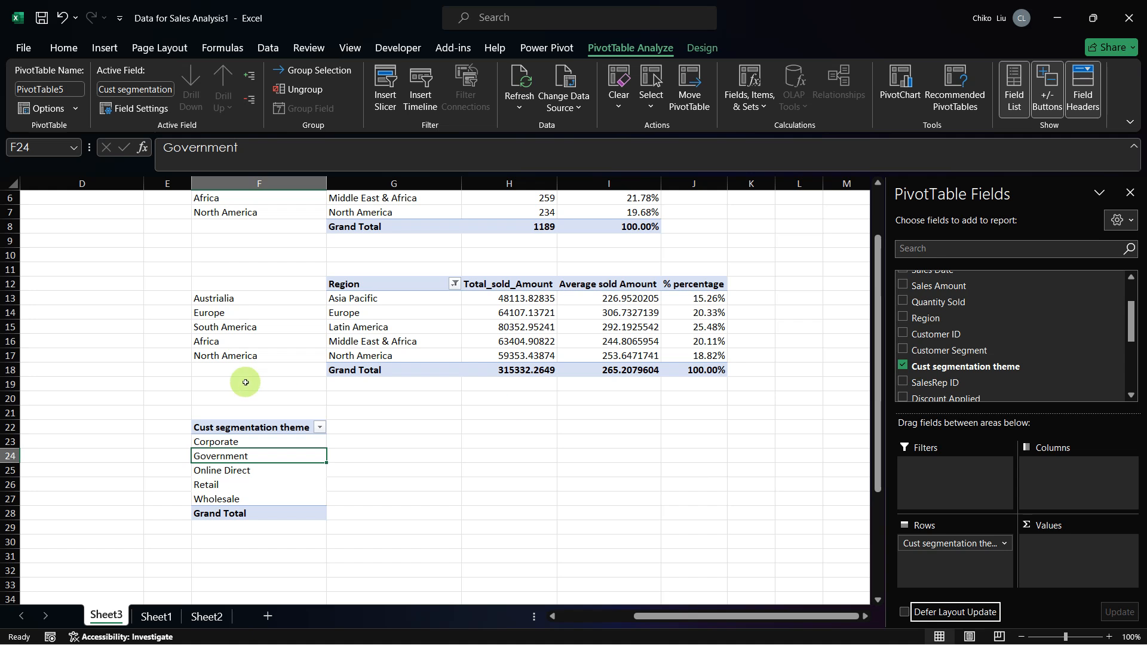
Step: Check the columns required in Table 4 of the capstone PDF and add Cust segmentation theme twice to the PivotTable's values as counts
drag(950, 370, 1070, 553)
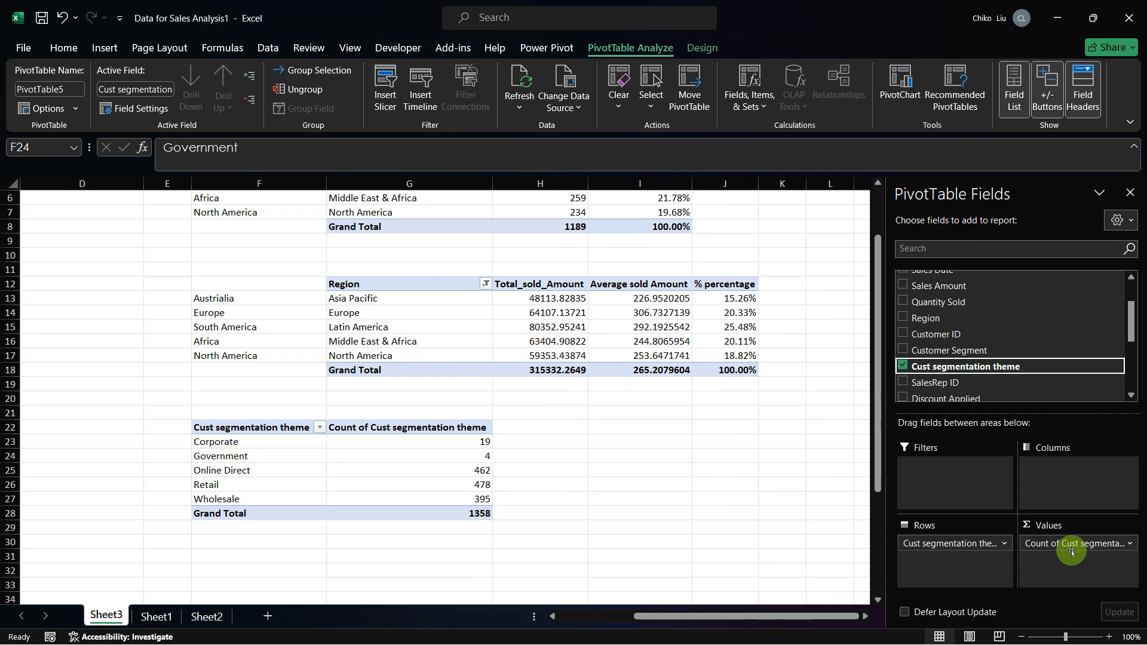
key(alt+Tab)
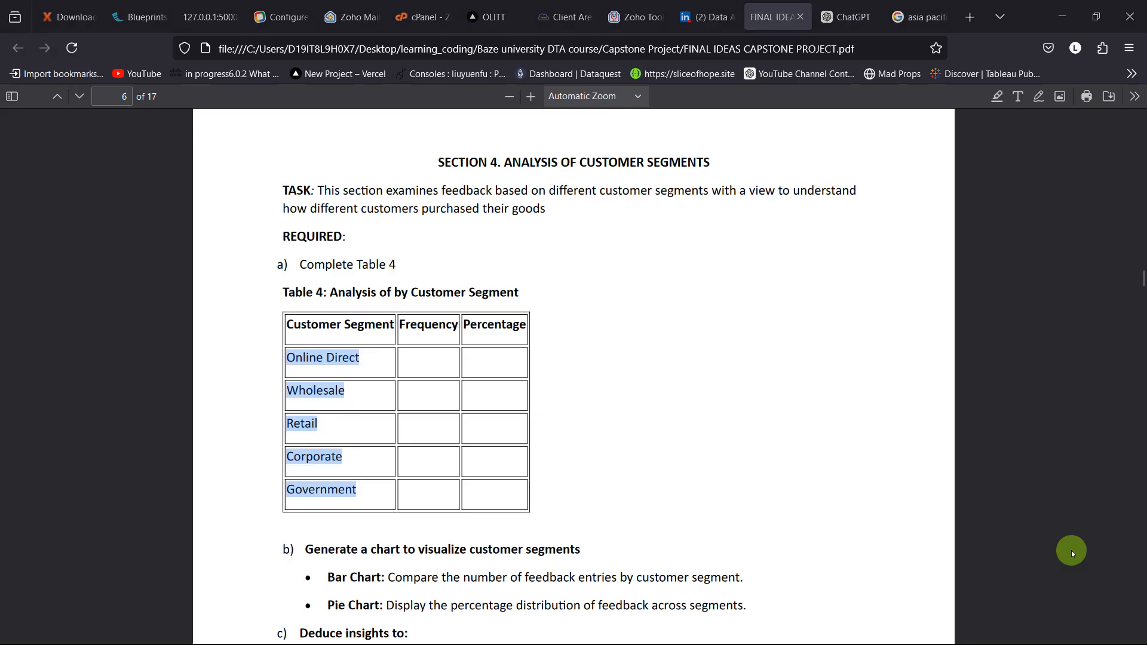
key(alt+Tab)
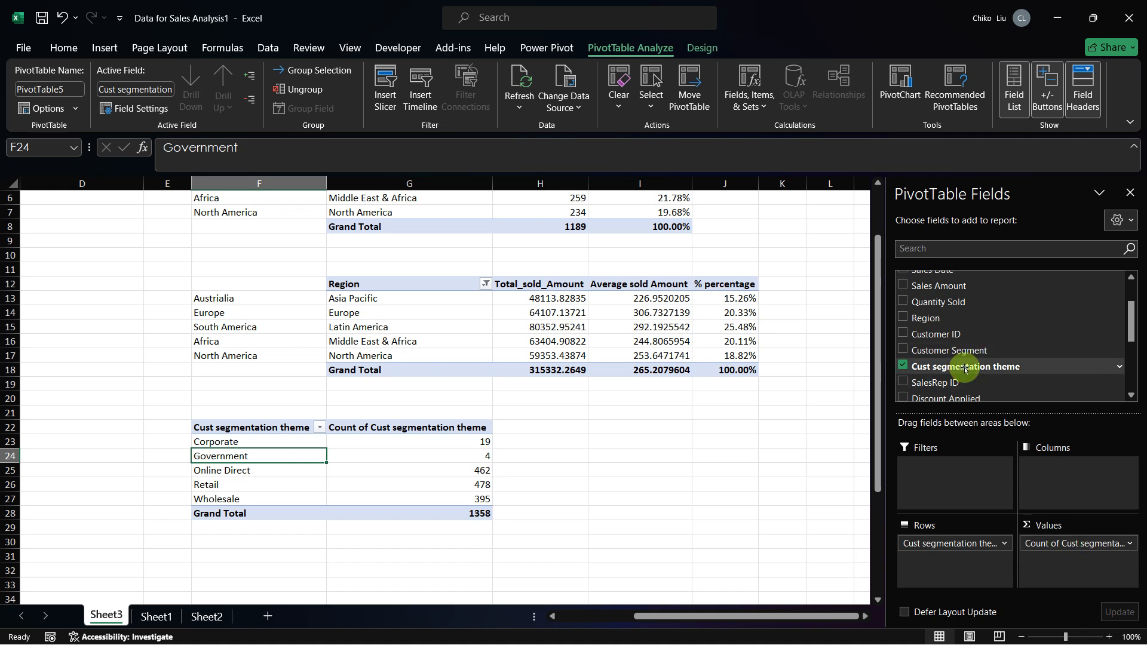
drag(949, 366, 1080, 572)
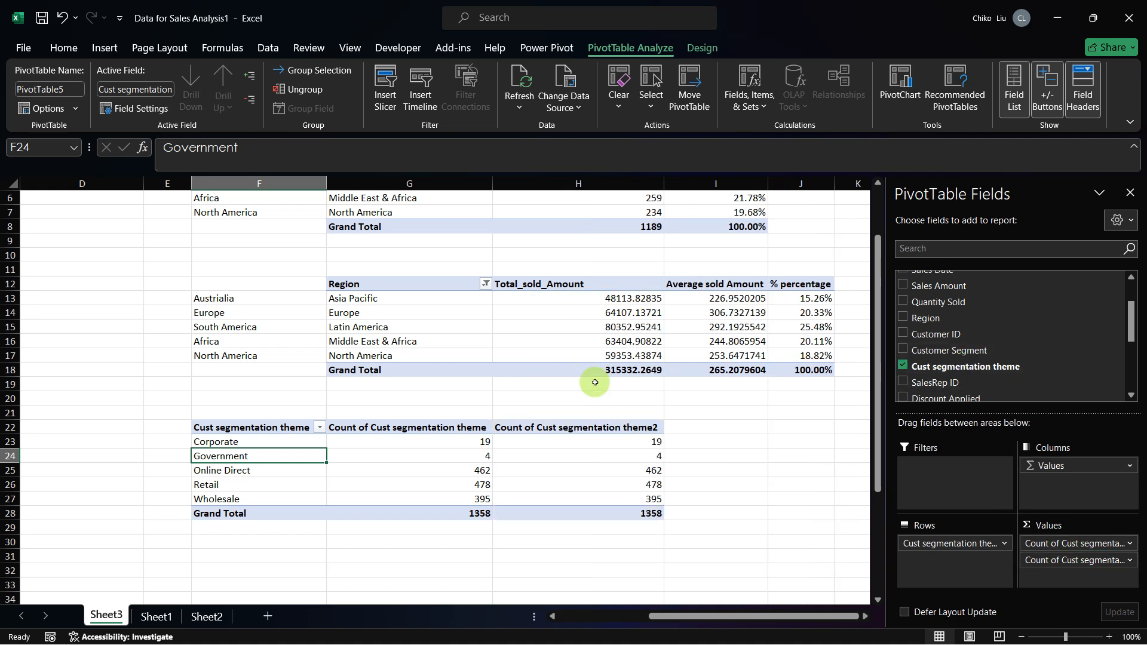
Step: Rename the first count field of the segment PivotTable as "frequenct" and the second as "percentage"
click(1131, 545)
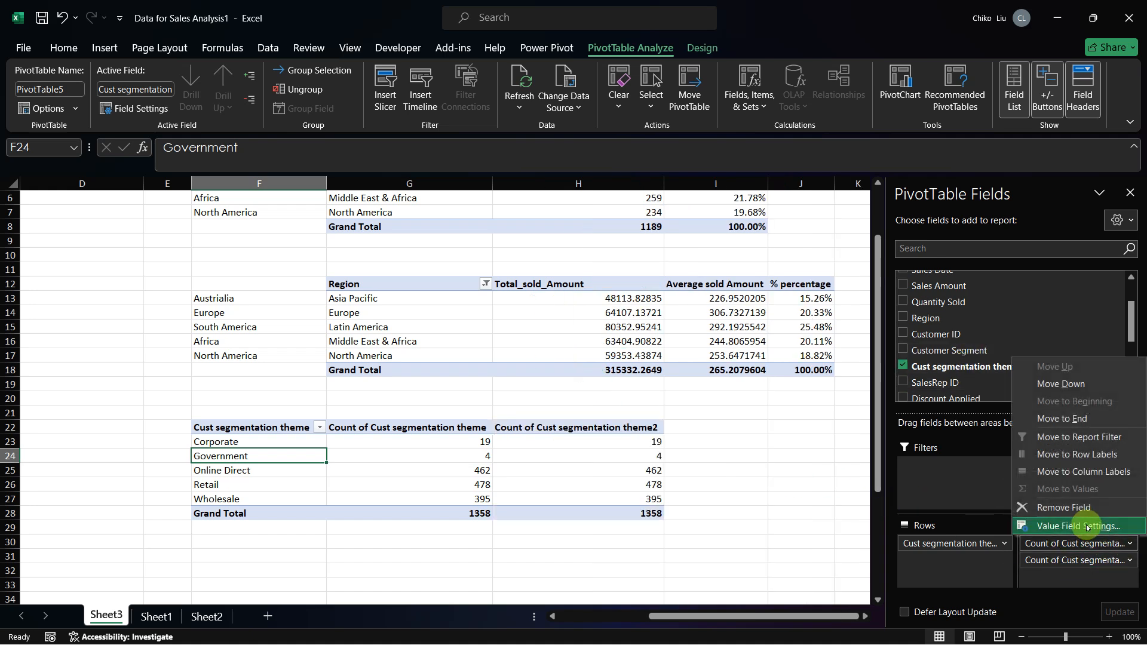
click(1093, 523)
text(frequenct)
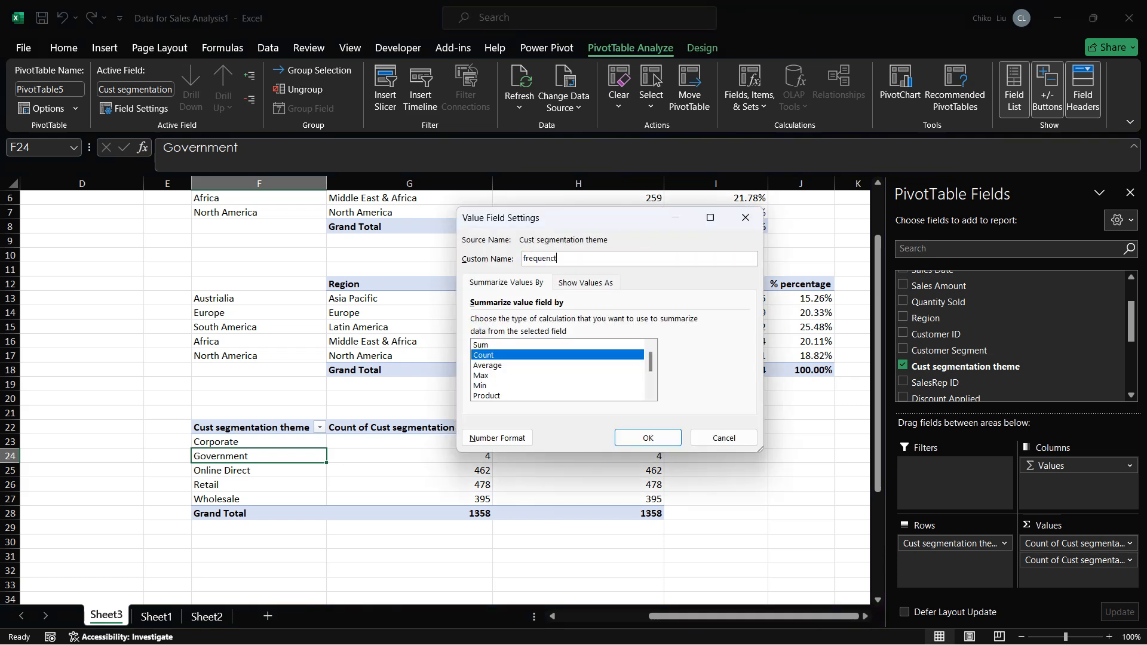
key(Return)
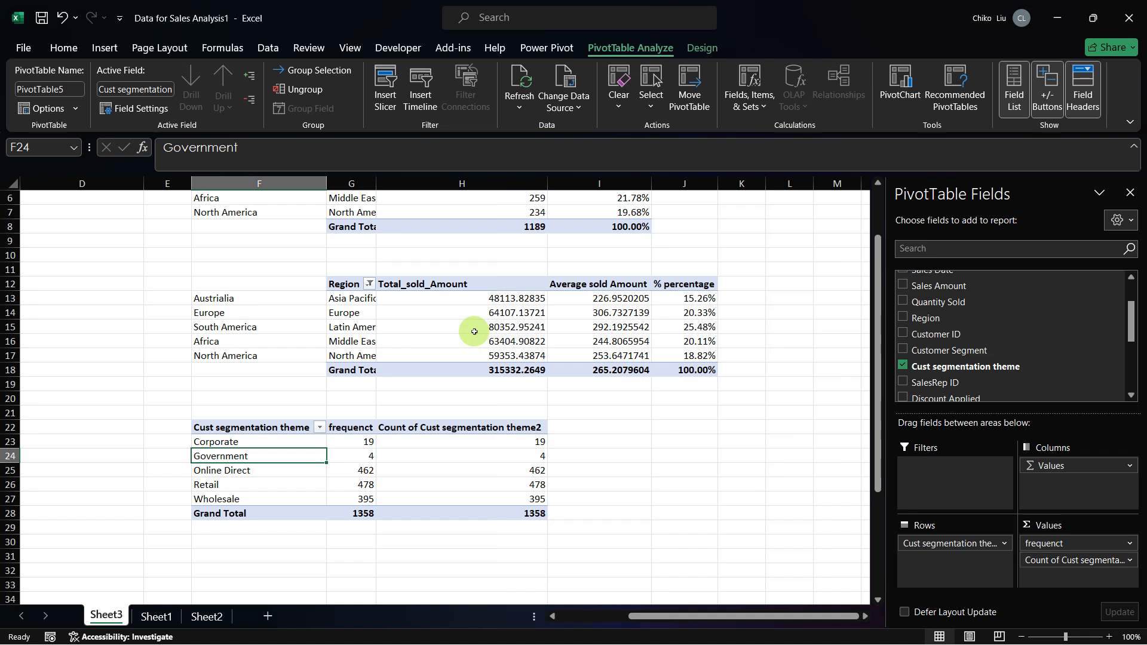
click(1129, 562)
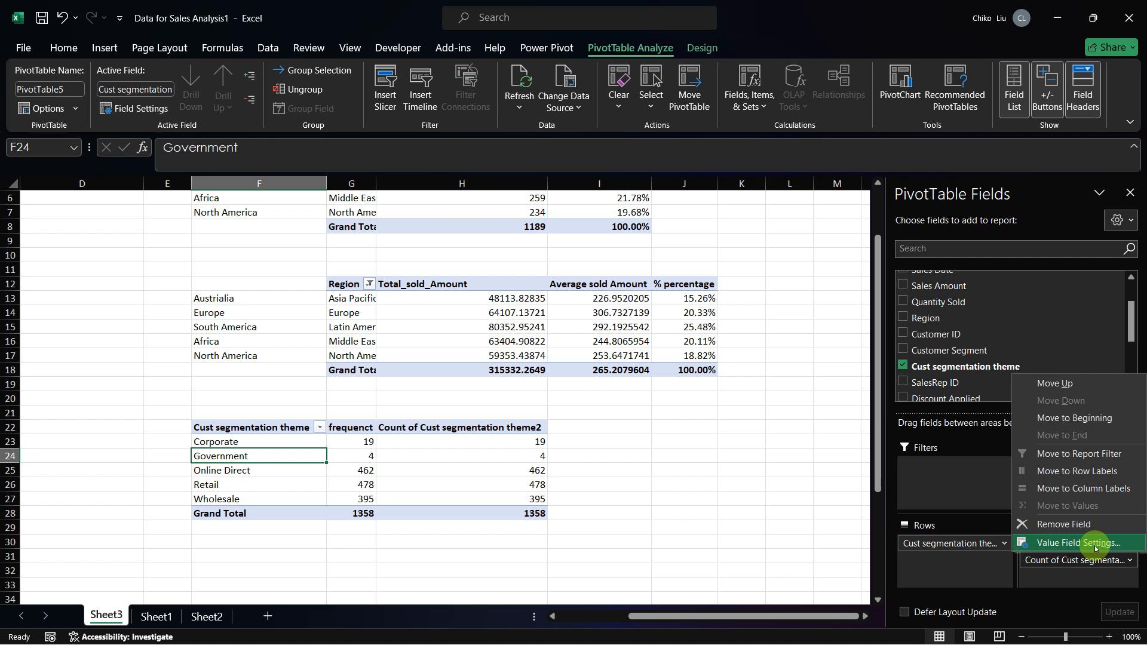
click(1094, 543)
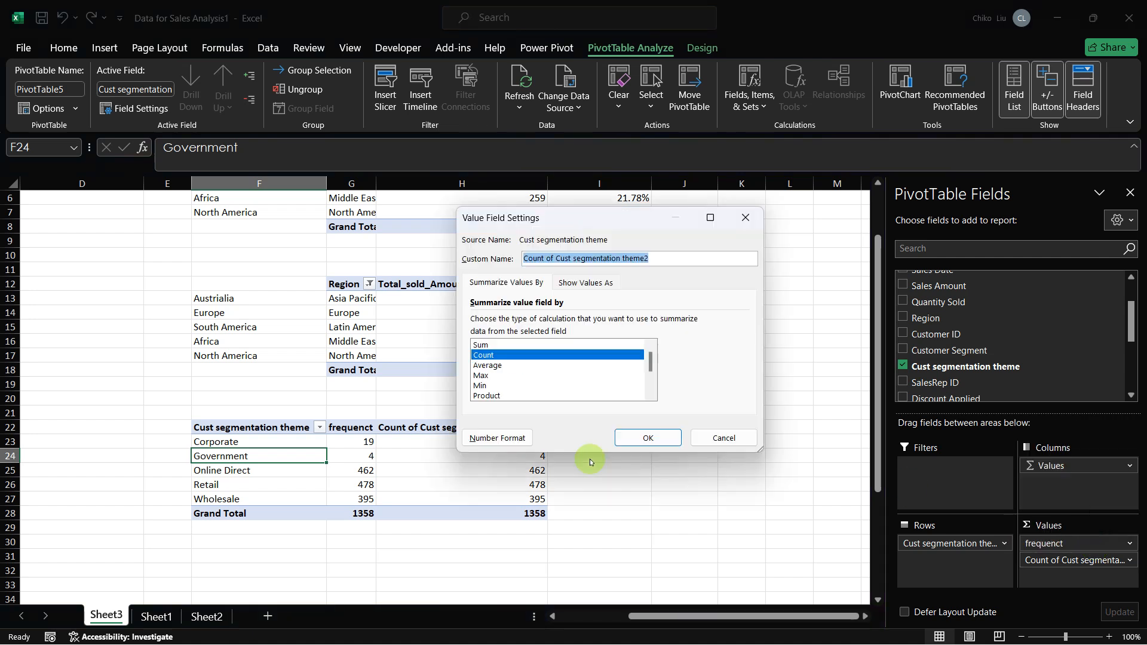
text(perc)
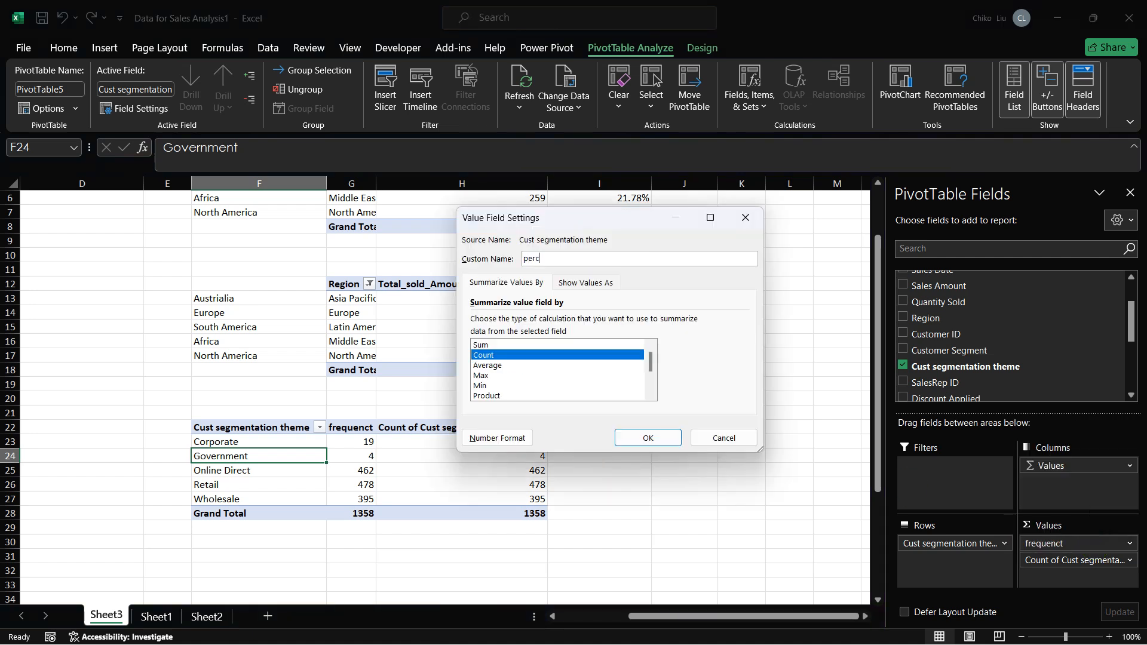
text(entage)
key(Return)
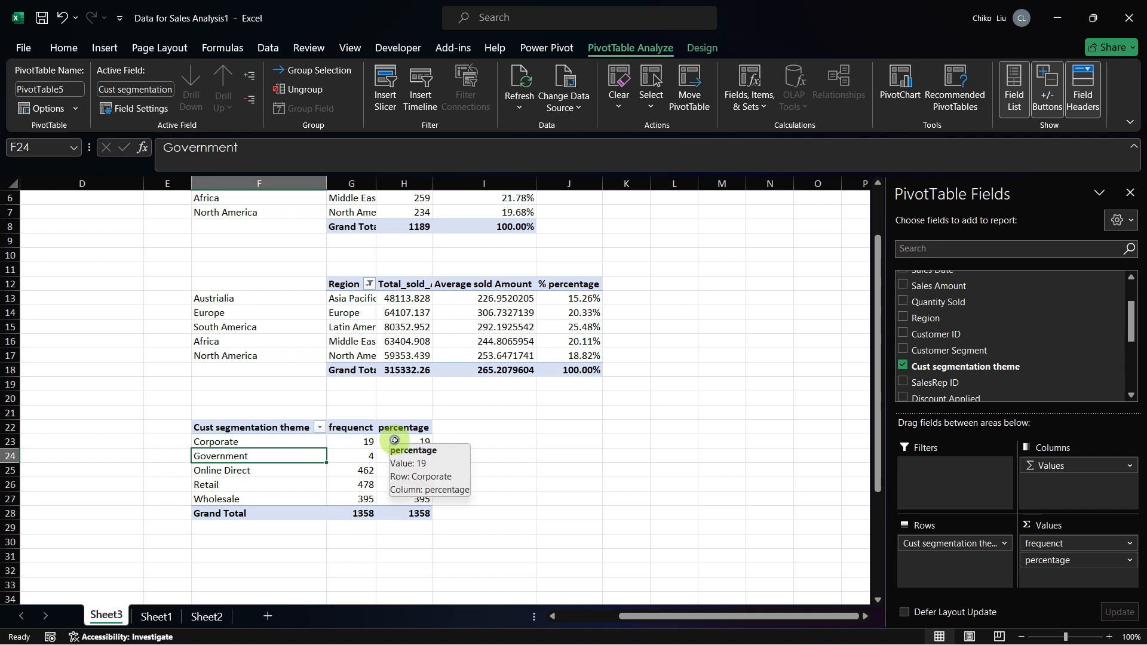
Step: Show the segment PivotTable's percentage values as % of Grand Total
click(400, 441)
right_click(400, 442)
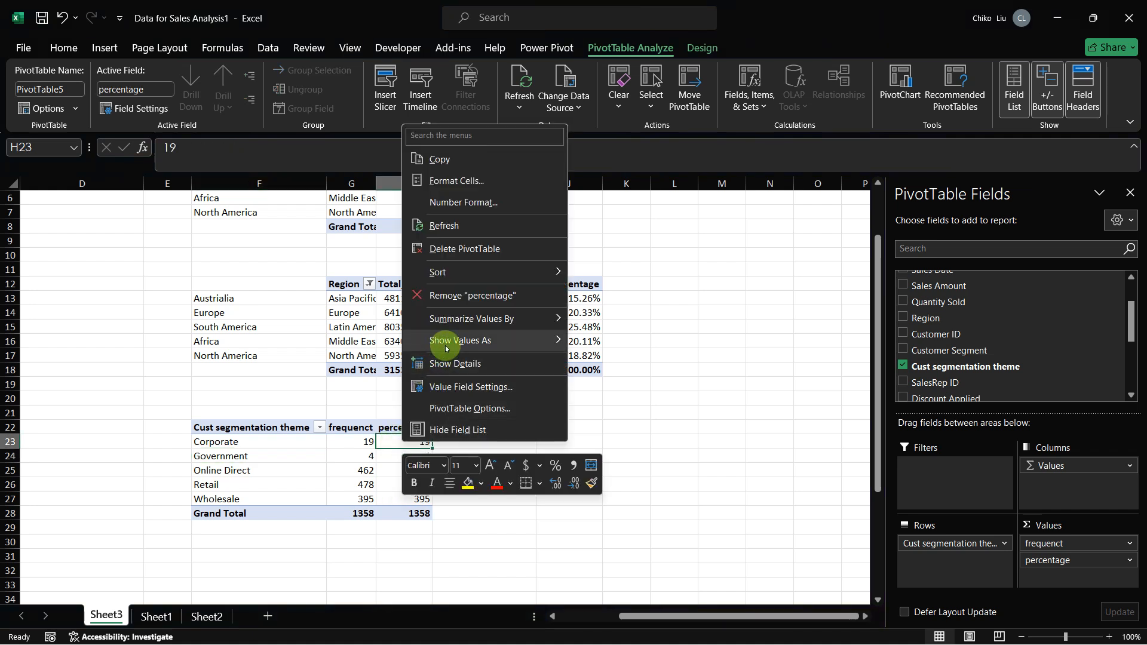
mouse_move(446, 345)
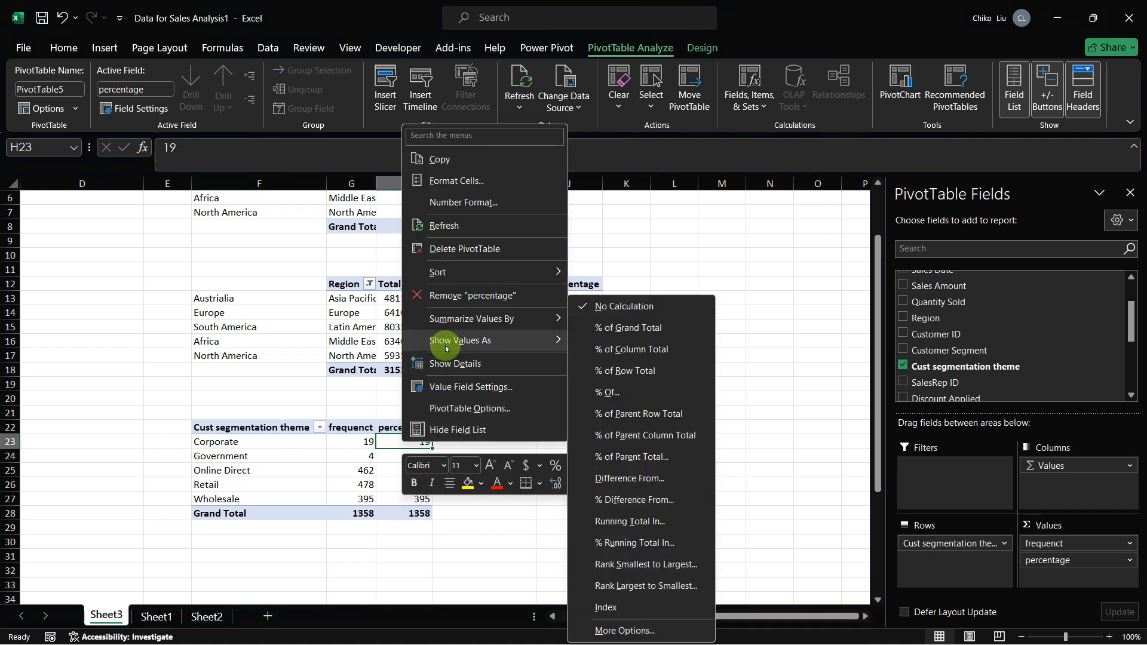
click(606, 335)
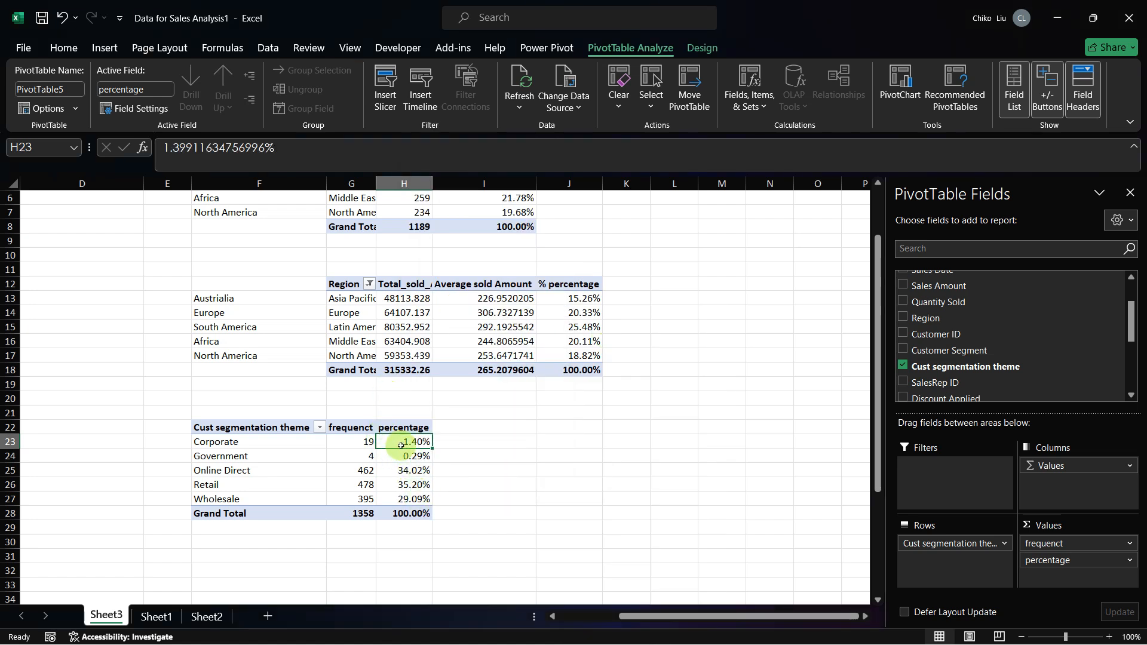
Step: Reduce the percentages in H23:H27 of the segment PivotTable to one decimal place
click(65, 47)
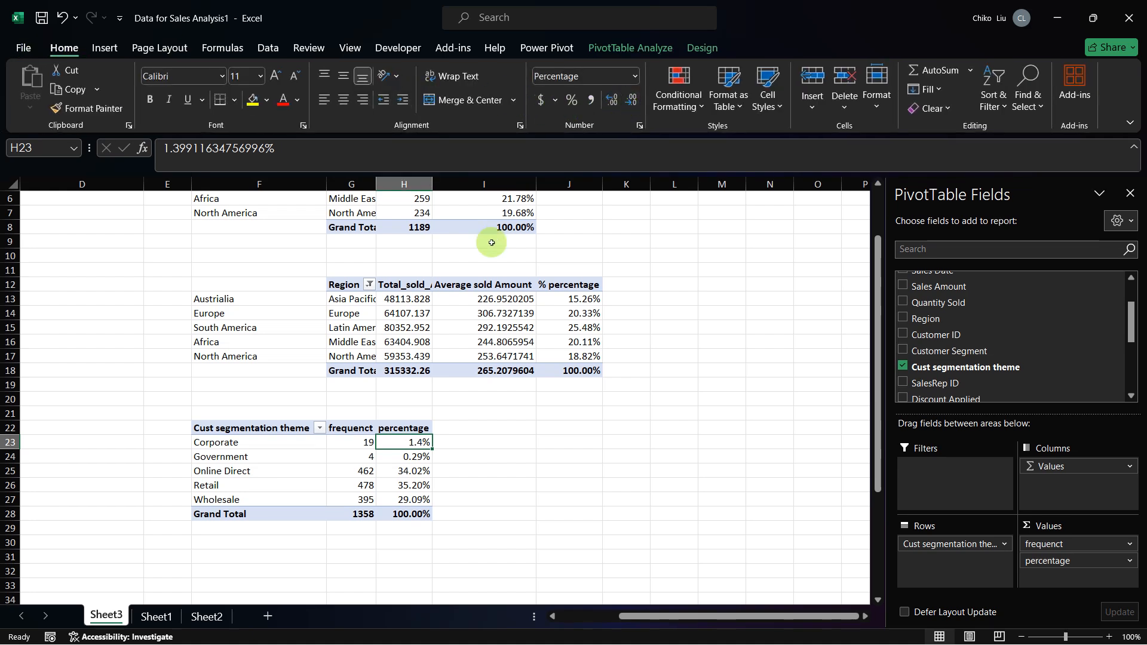
drag(388, 445, 386, 504)
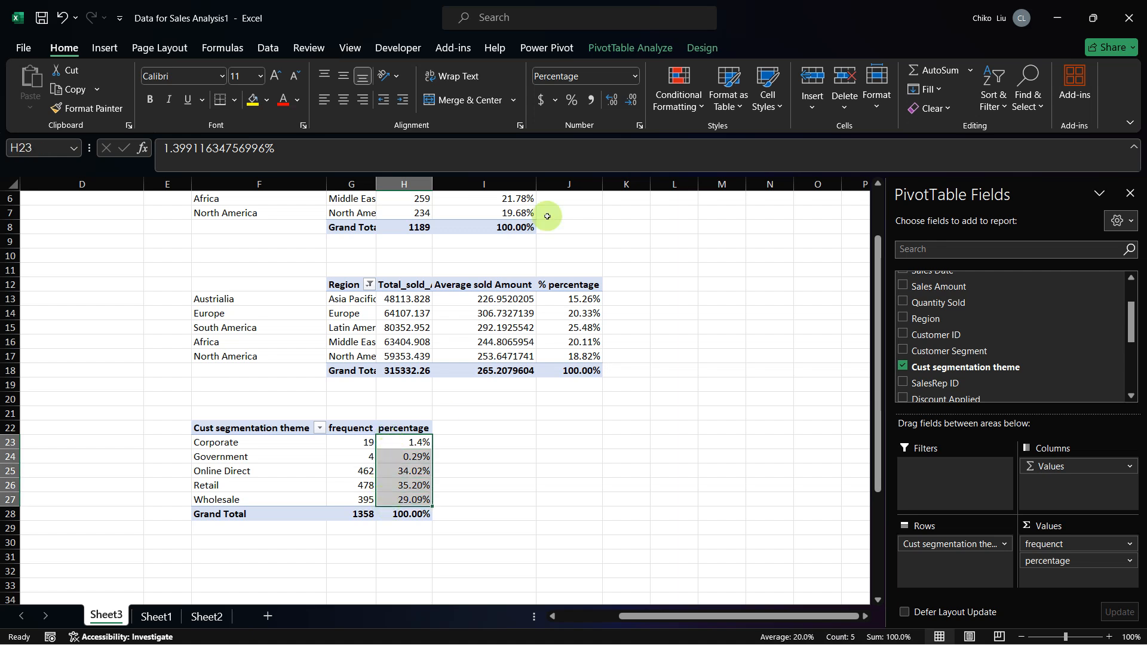
click(611, 107)
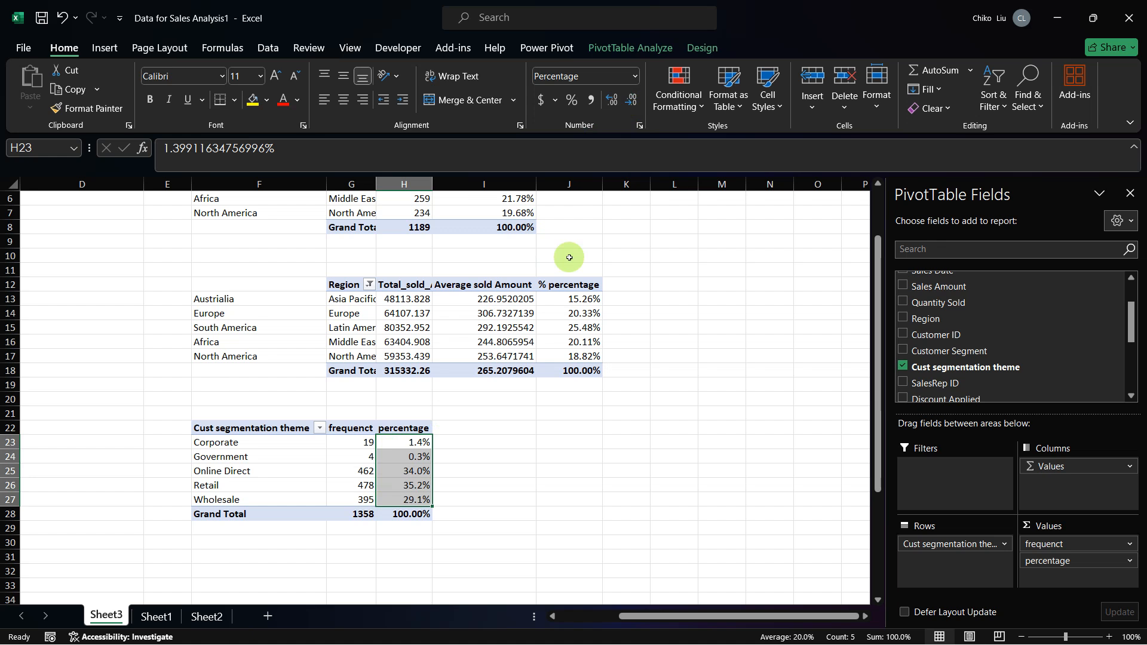
Step: Switch to the capstone PDF in the browser and go to Section 5 with Table 5a on sales representatives
key(alt+Tab)
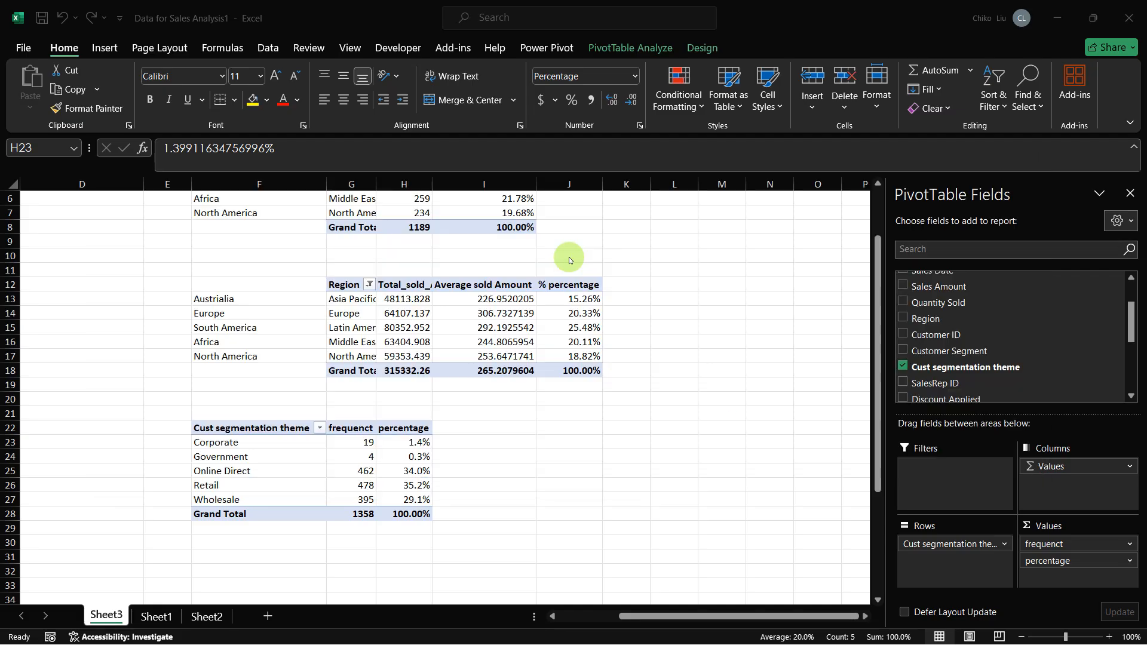
scroll(616, 338, down, 15)
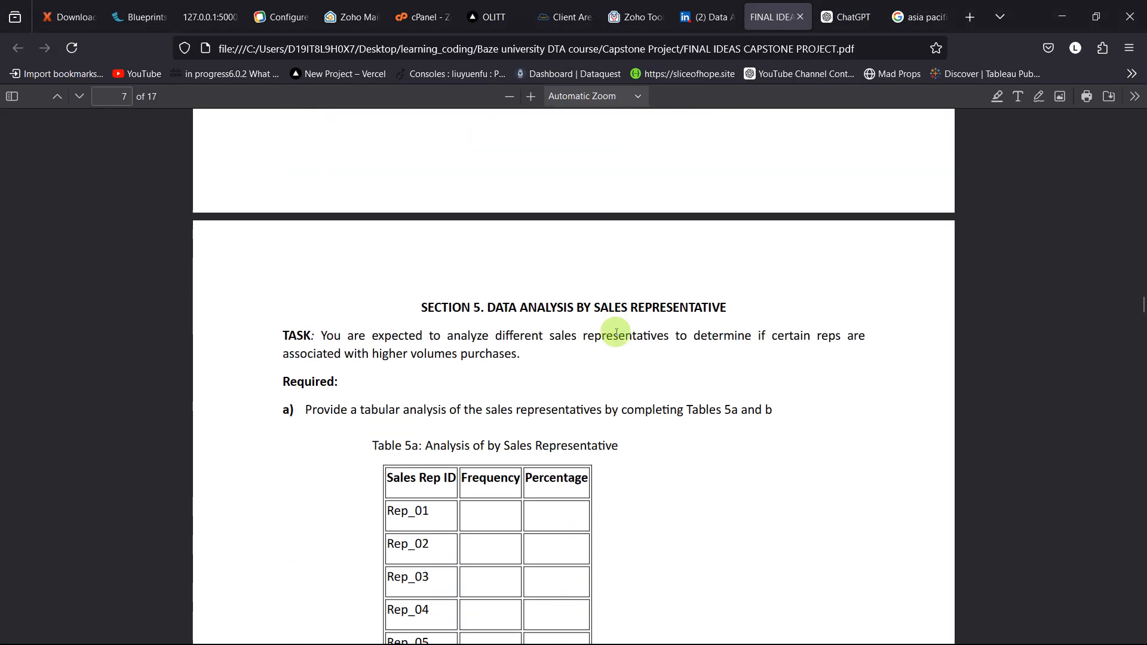
Step: Read through the layout of Table 5a and the start of Table 5b in the capstone PDF
scroll(615, 332, down, 10)
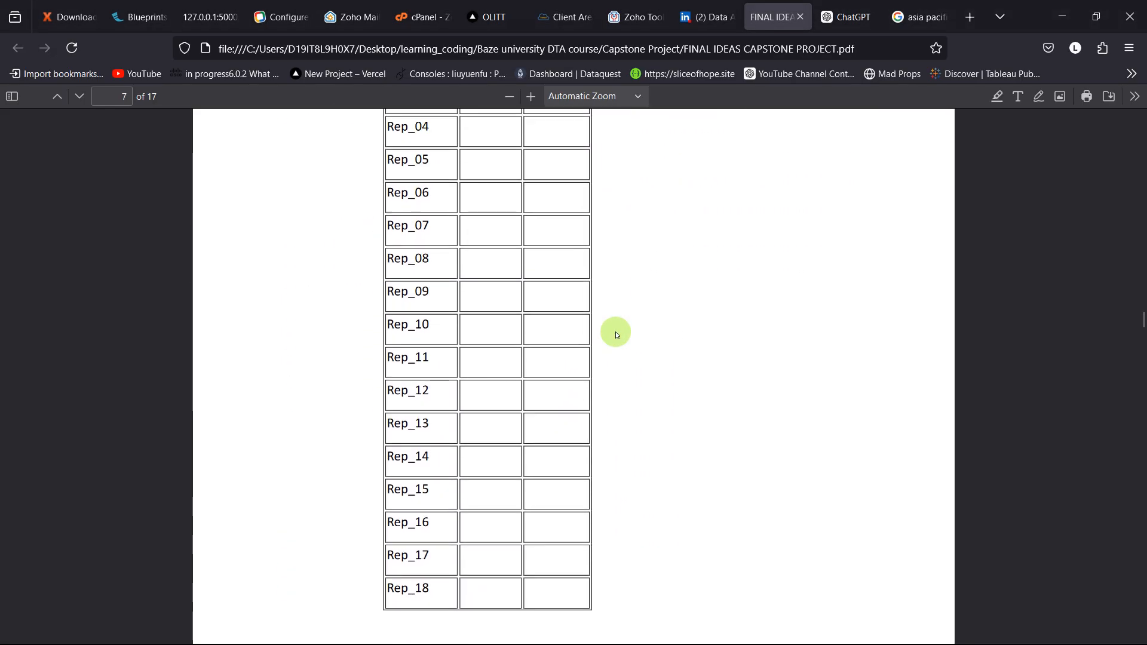
scroll(615, 332, up, 9)
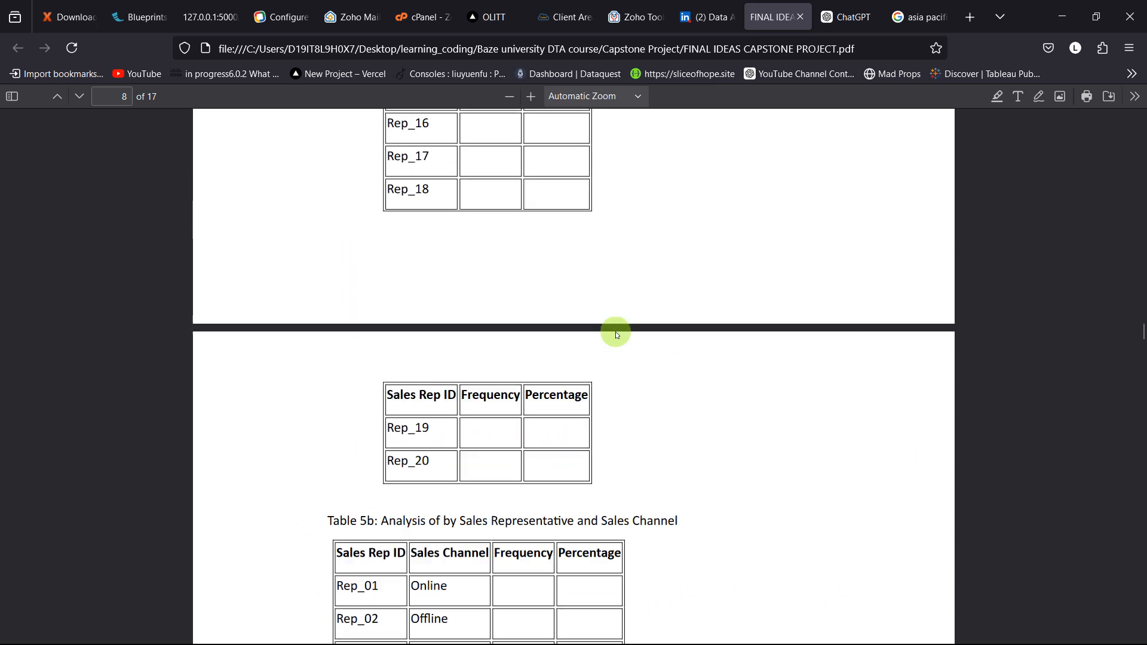
scroll(615, 332, up, 4)
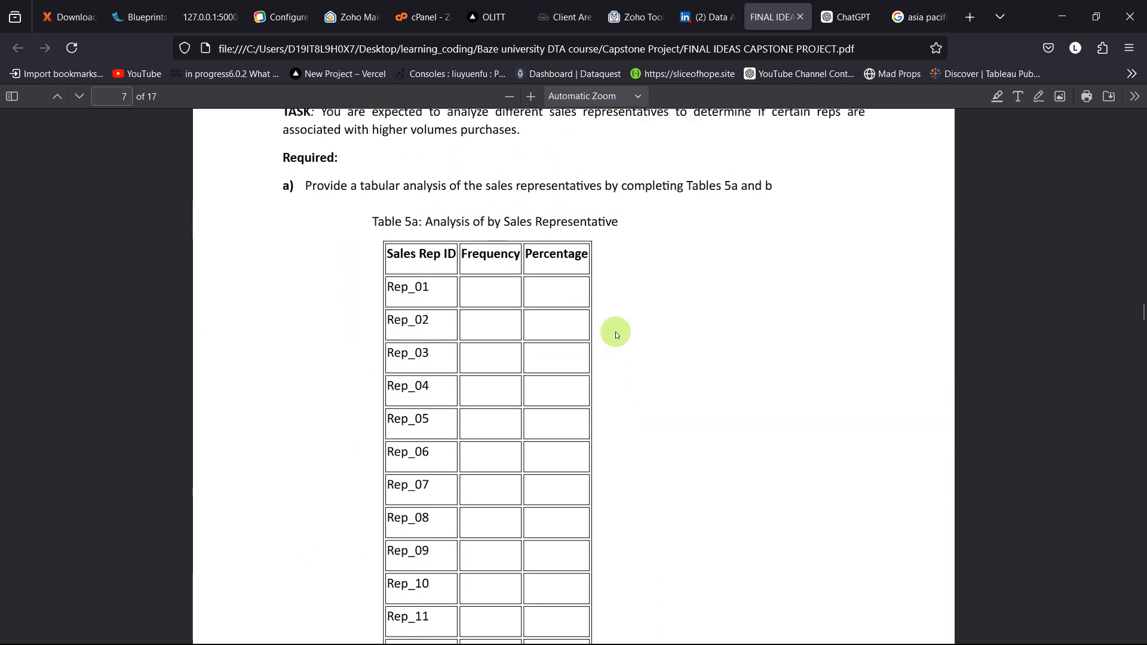
Step: Switch to the Excel workbook and examine the SalesRep ID column on Sheet1 from its header to its last row
key(alt+Tab)
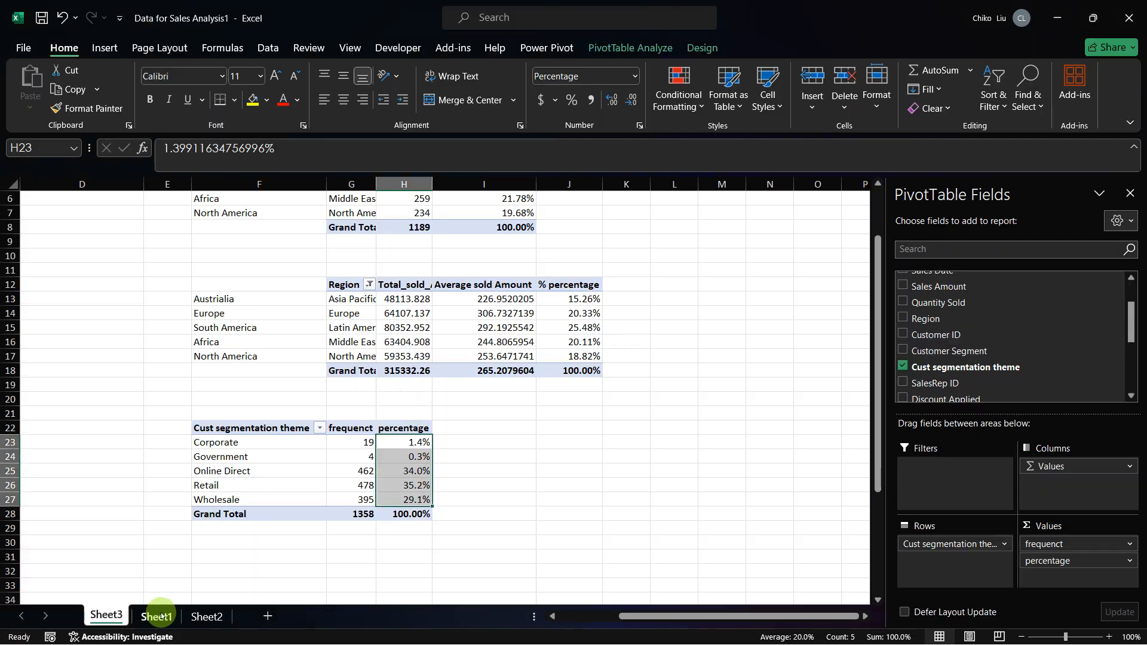
click(160, 615)
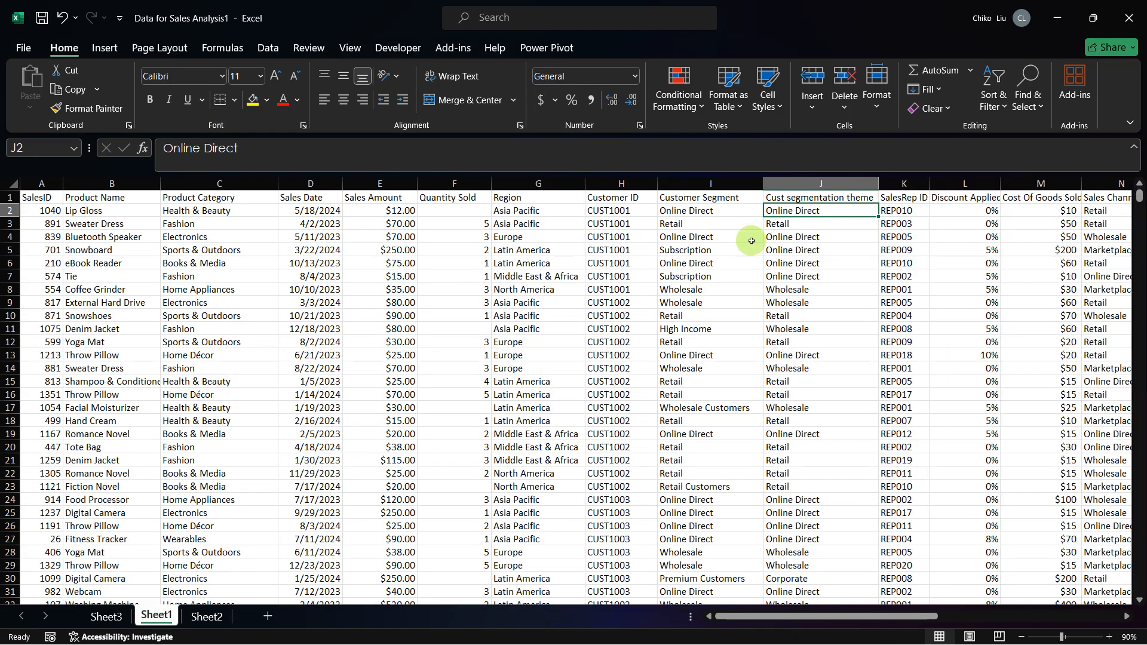
click(899, 211)
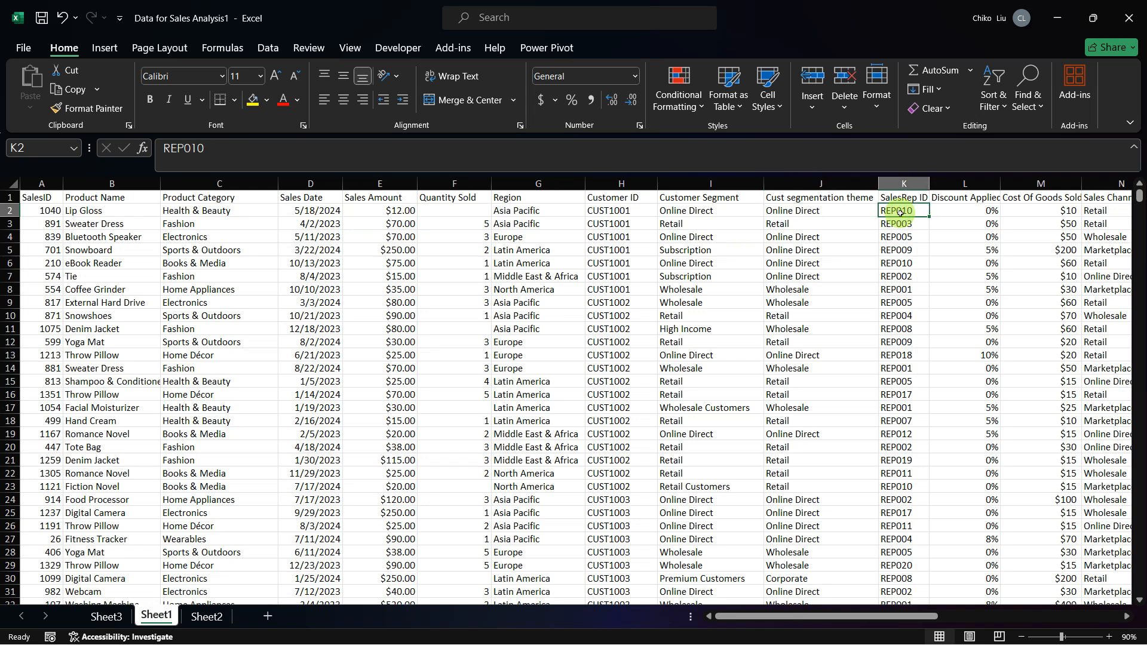
key(ctrl+Down)
key(Down)
key(Down)
key(Down)
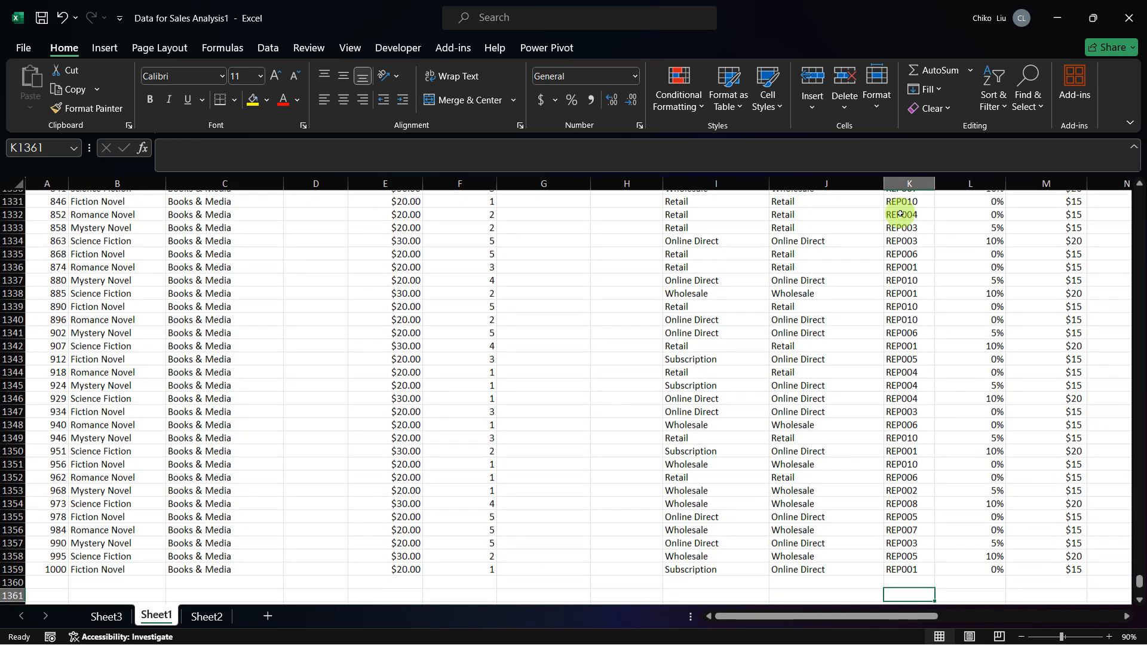
key(ctrl+Up)
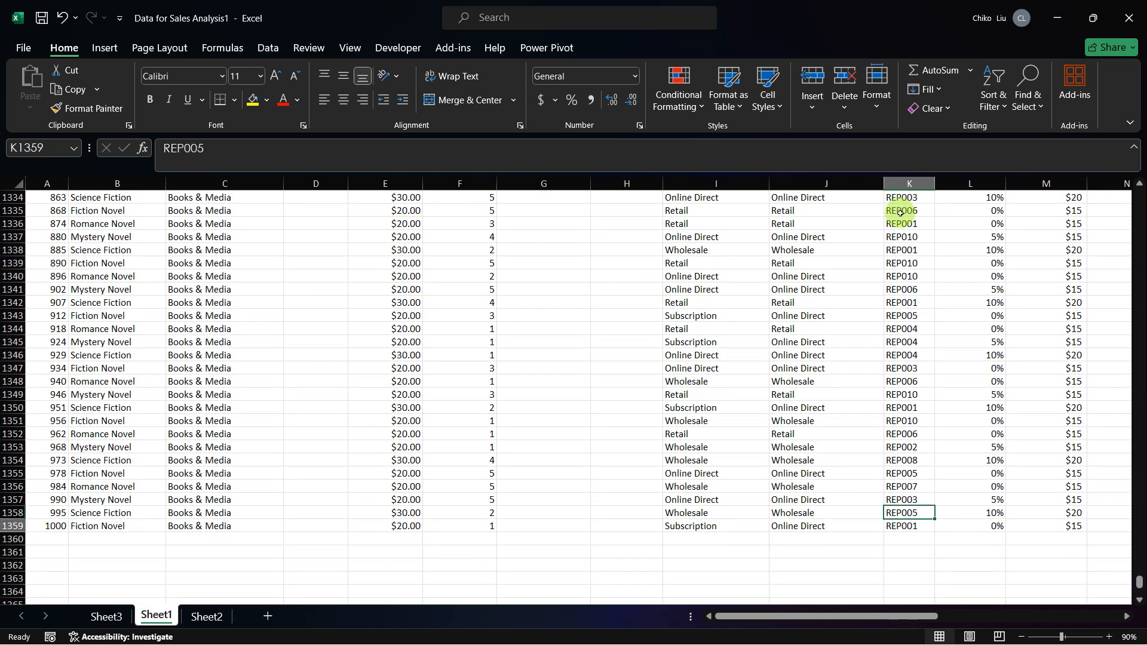
key(ctrl+Up)
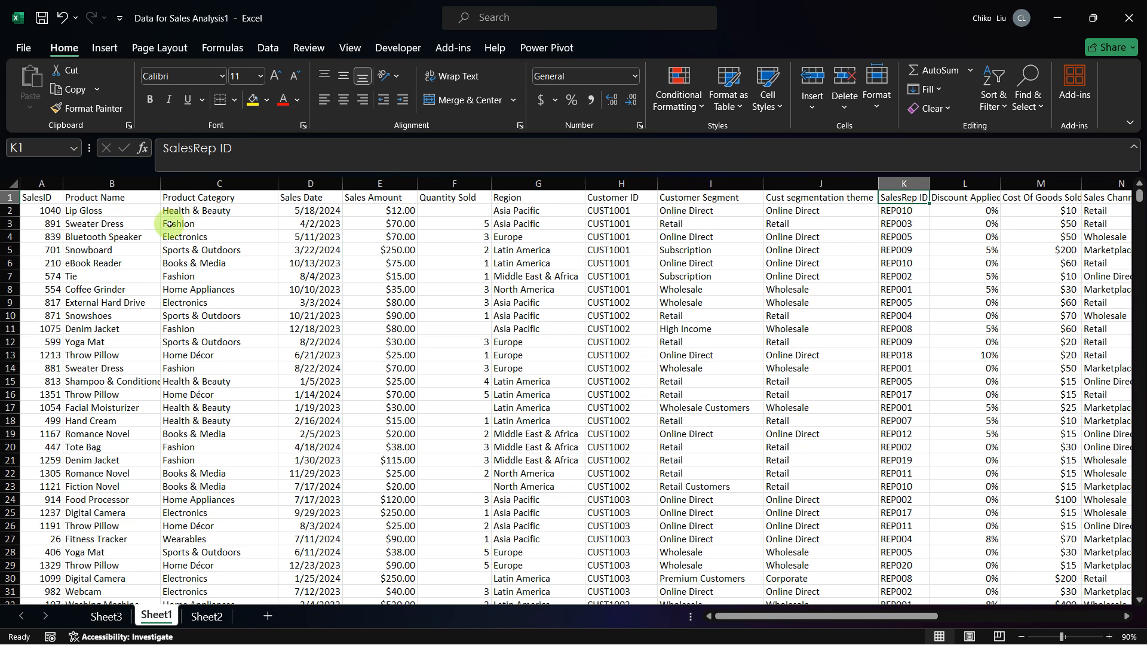
Step: Copy the customer segment PivotTable on Sheet3 and paste the duplicate below it, starting at cell F32
click(107, 617)
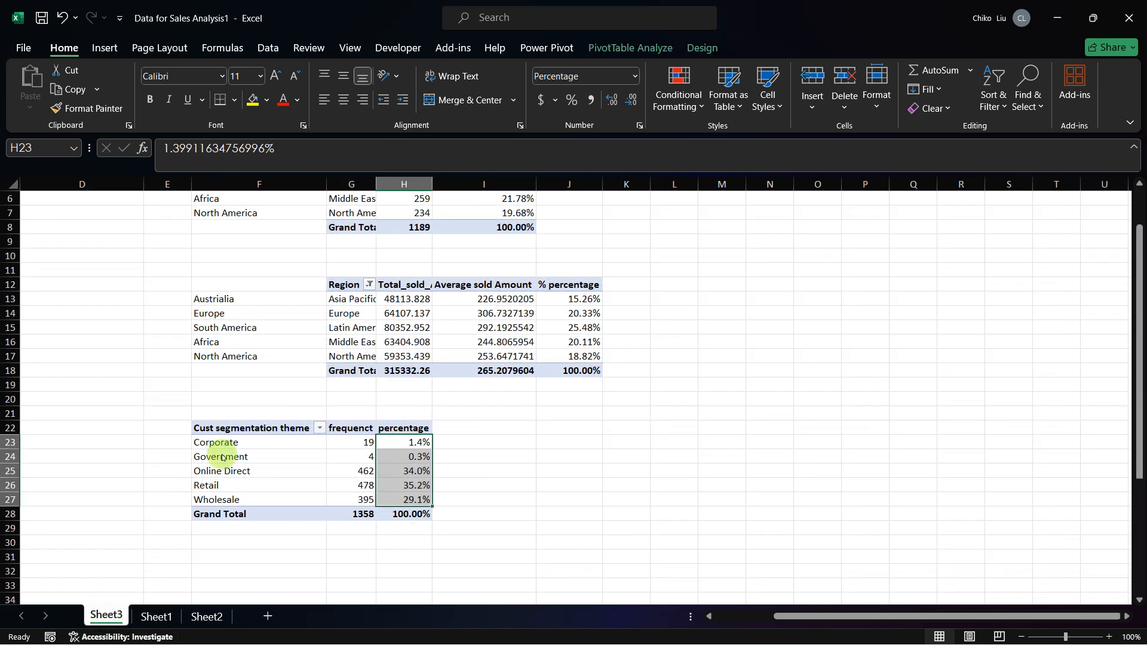
drag(230, 427, 385, 515)
key(ctrl+c)
key(Down)
key(Down)
key(Down)
key(Down)
key(Down)
key(Down)
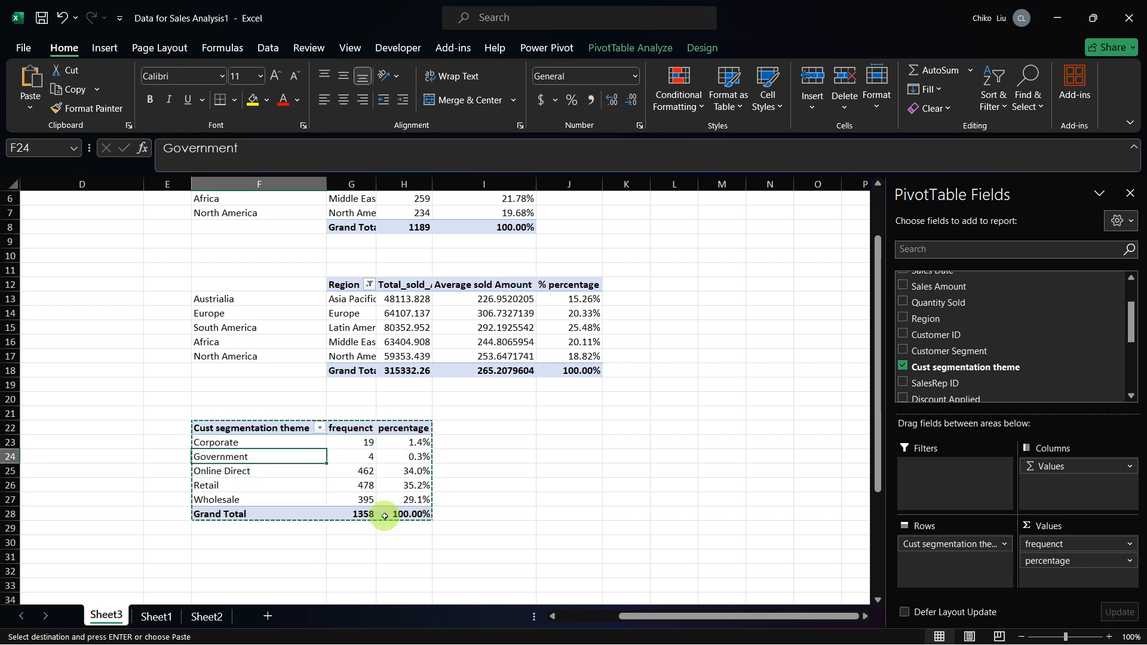
key(Down)
key(Down)
key(Down)
key(Down)
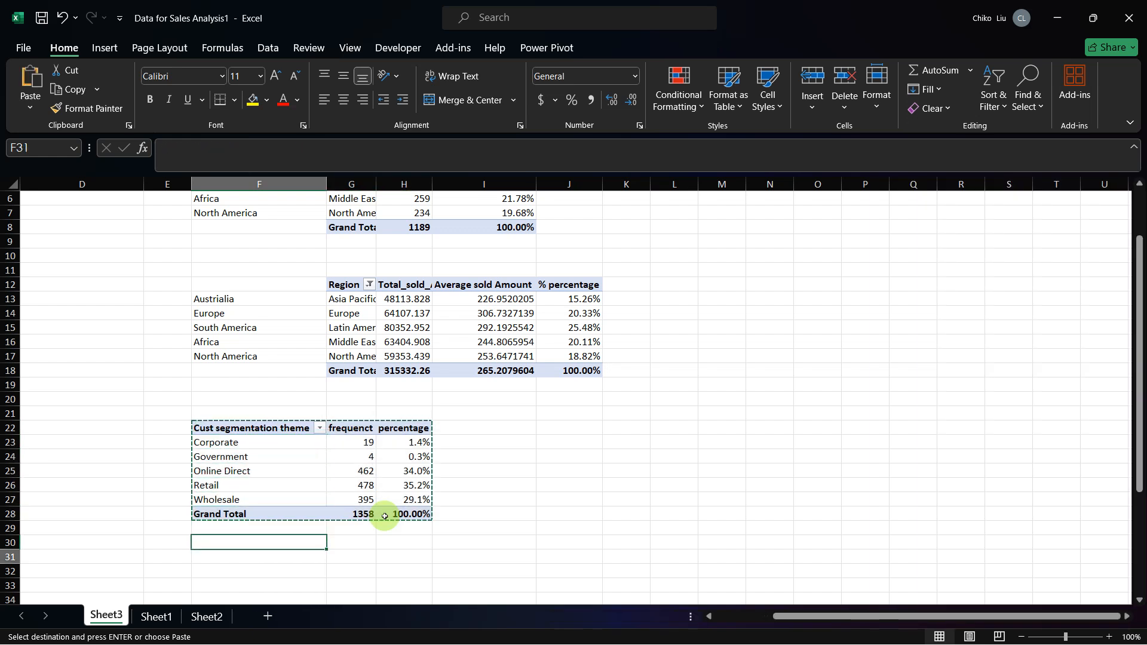
key(ctrl+v)
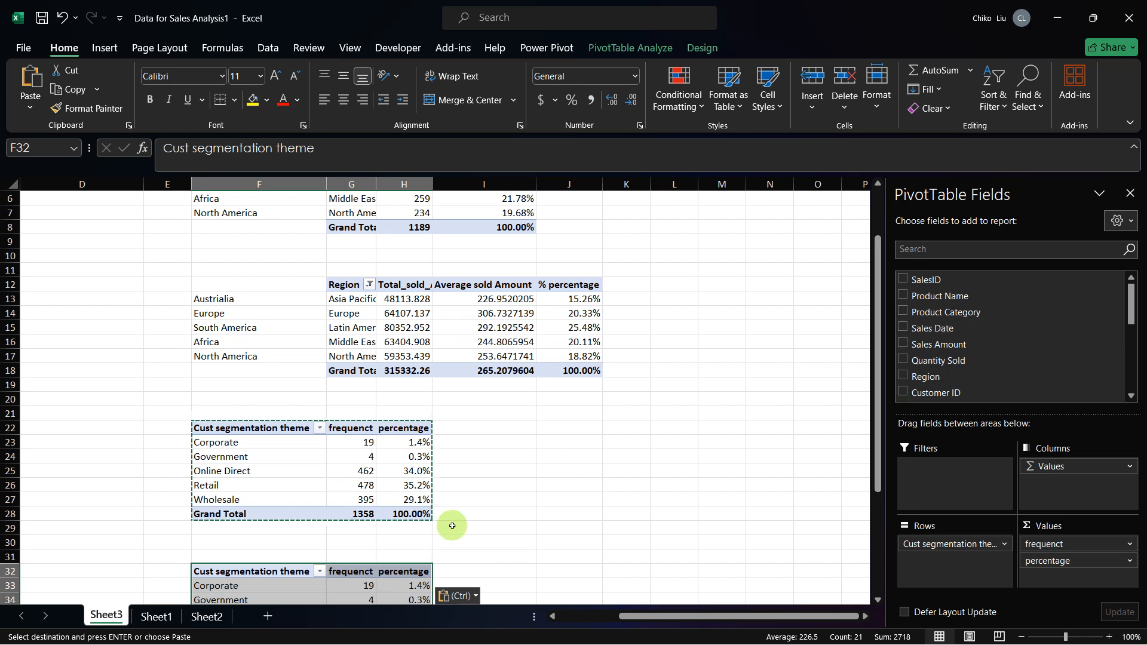
right_click(224, 572)
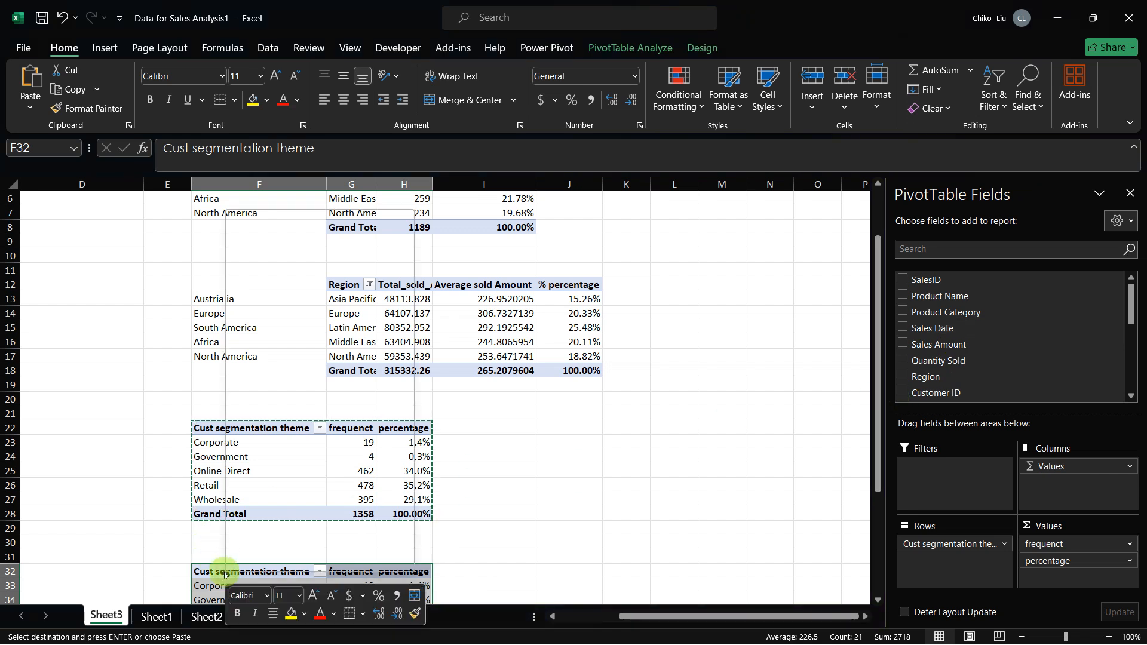
click(268, 297)
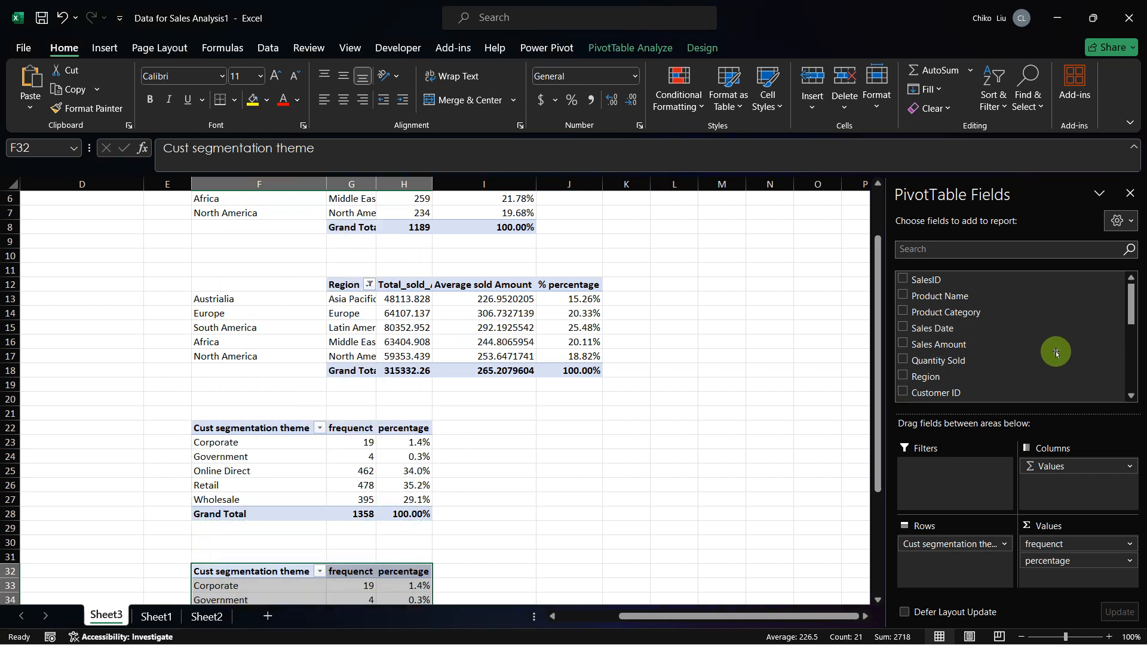
Step: Replace Cust segmentation theme with SalesRep ID as the row field of the PivotTable at F32
drag(1133, 309, 1133, 355)
drag(934, 300, 947, 559)
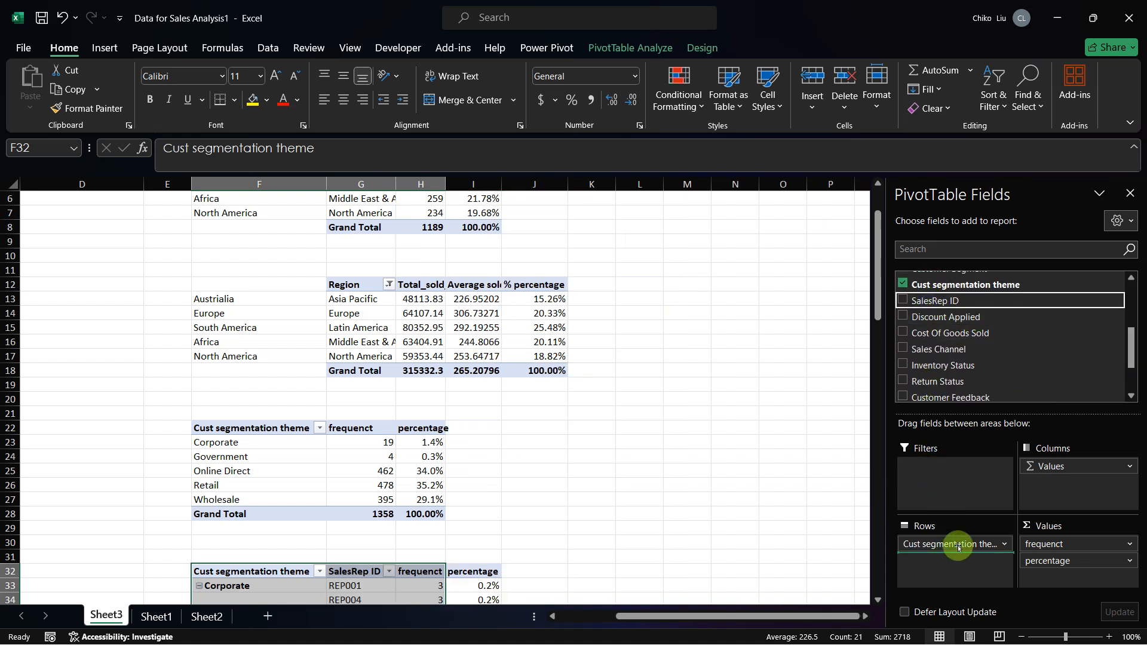
click(1003, 544)
click(981, 510)
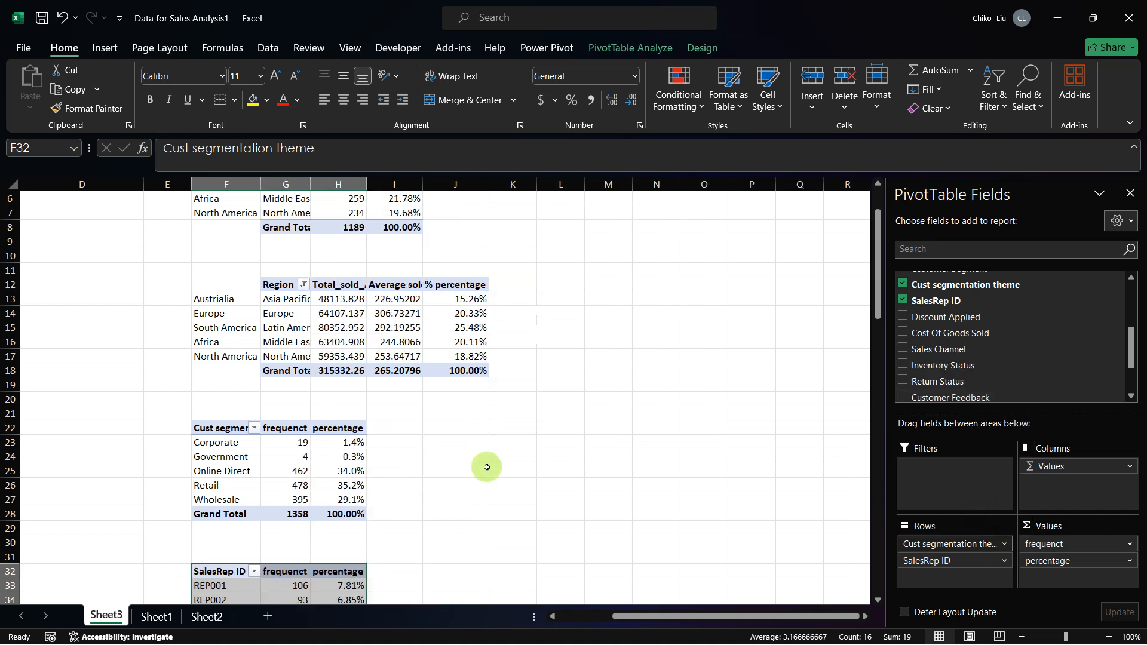
drag(245, 584, 248, 580)
scroll(248, 580, down, 1)
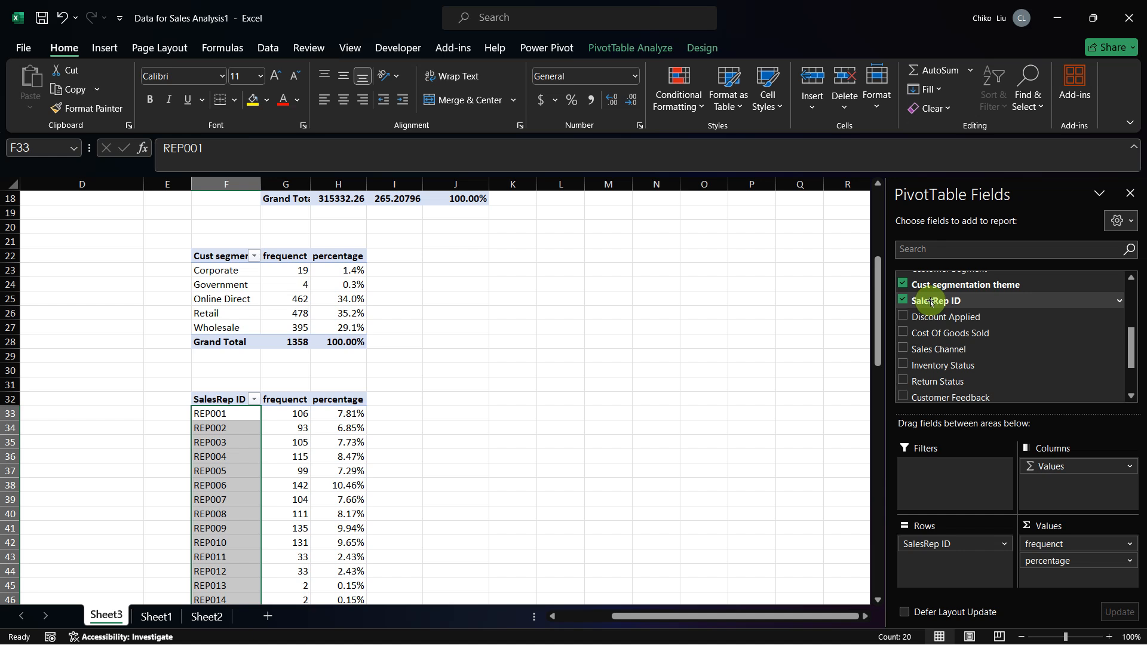
Step: Add a count of SalesRep ID to the PivotTable's values and remove the percentage and frequenct fields
drag(937, 302, 1078, 571)
click(1125, 577)
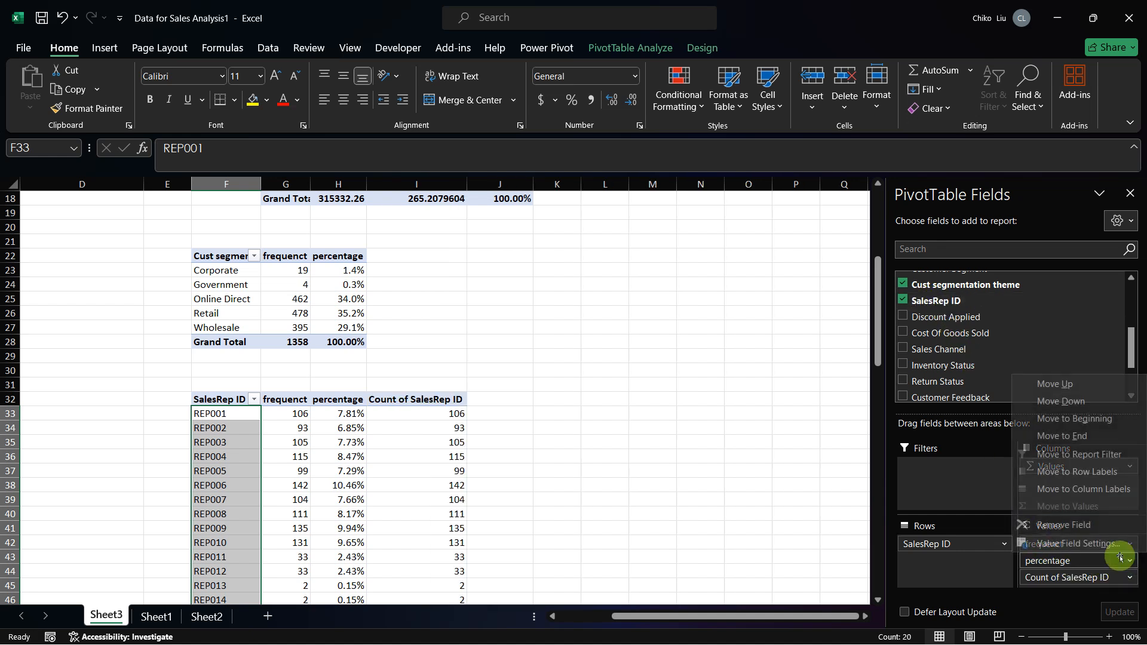
click(1075, 525)
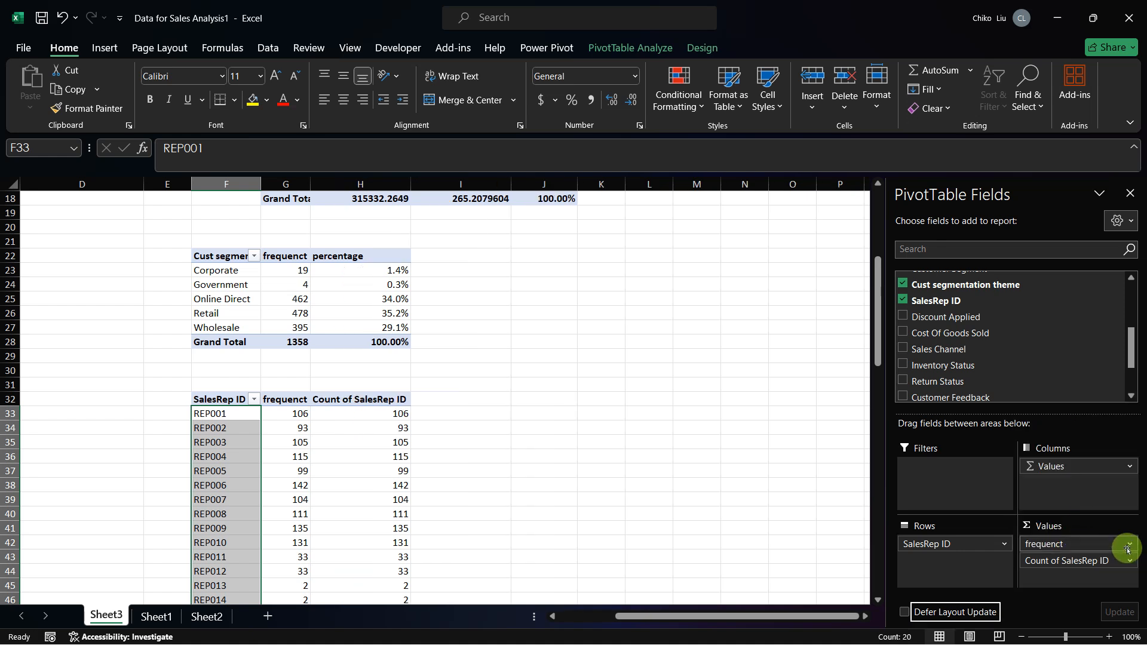
click(1127, 549)
click(1078, 508)
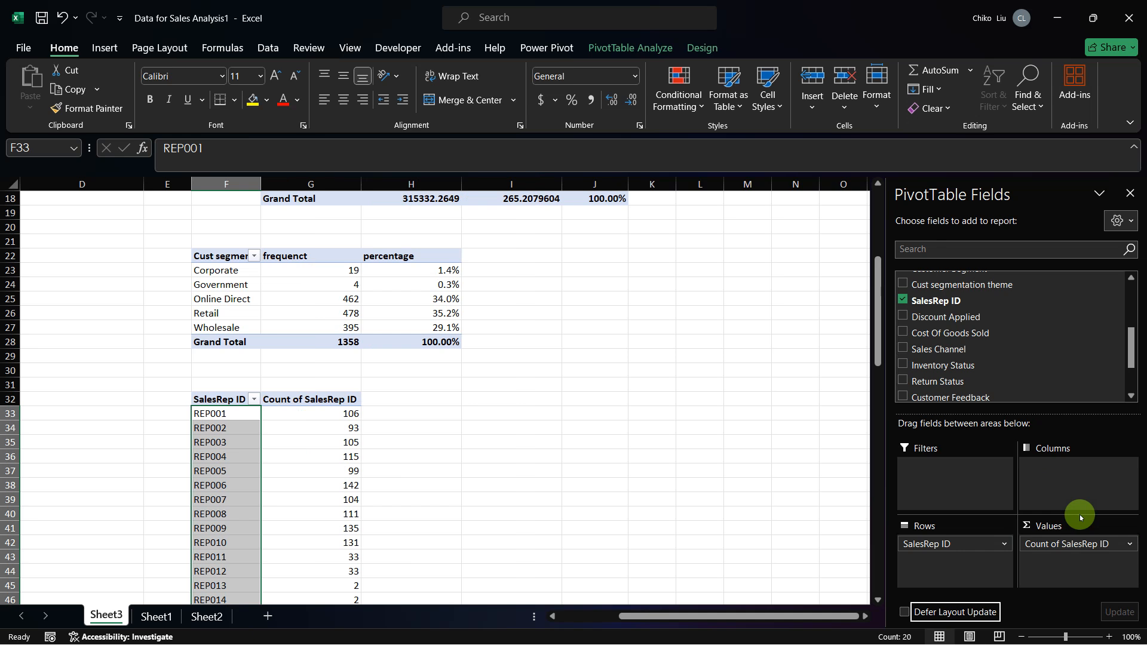
Step: Rename the Count of SalesRep ID value field as "frequency"
click(1128, 544)
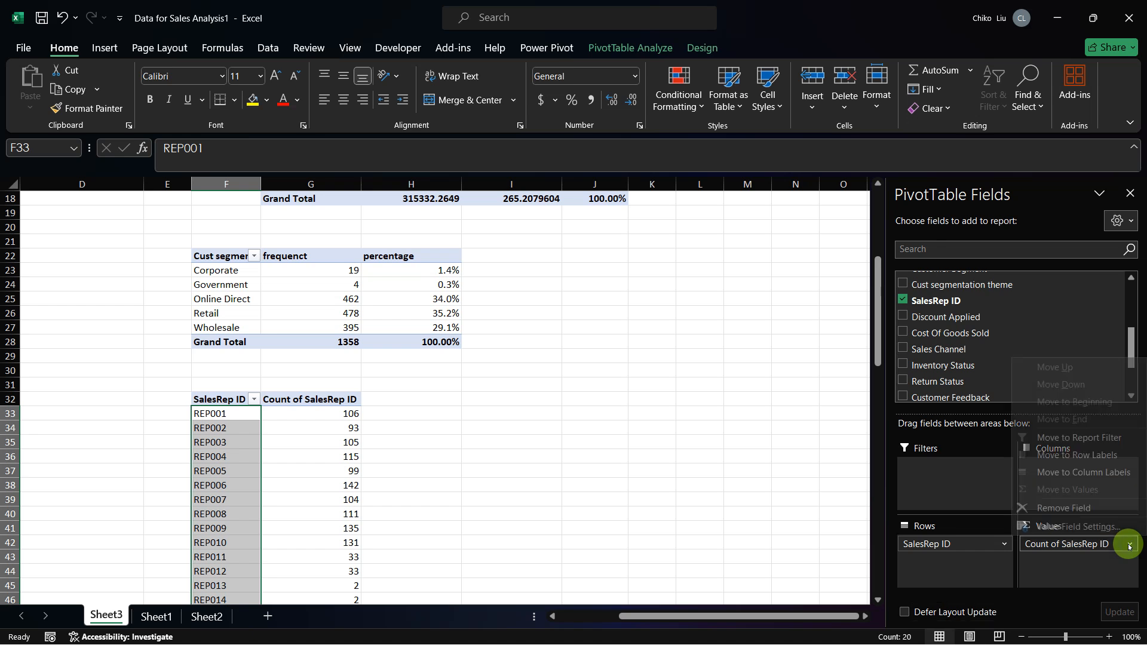
click(1082, 526)
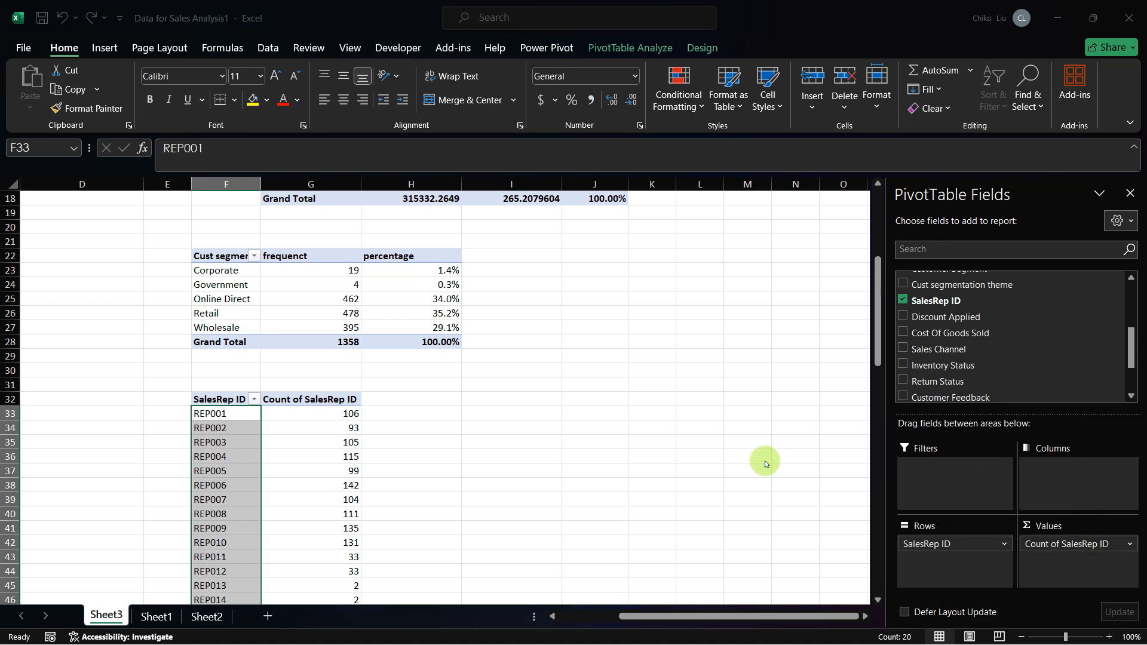
text(frequency)
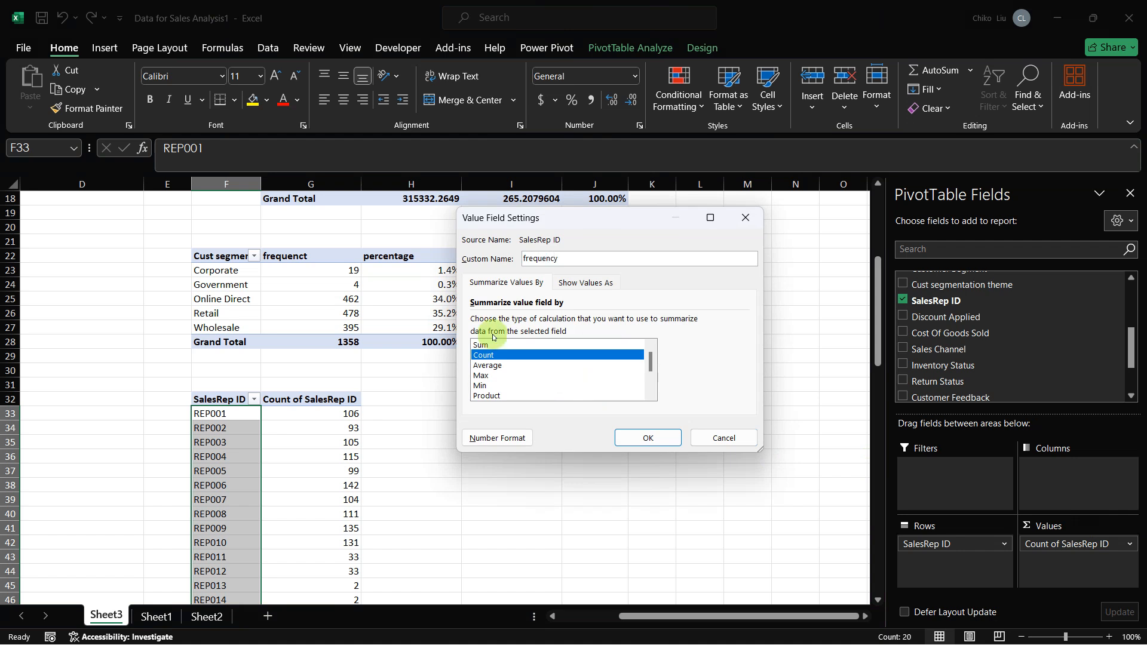
key(Return)
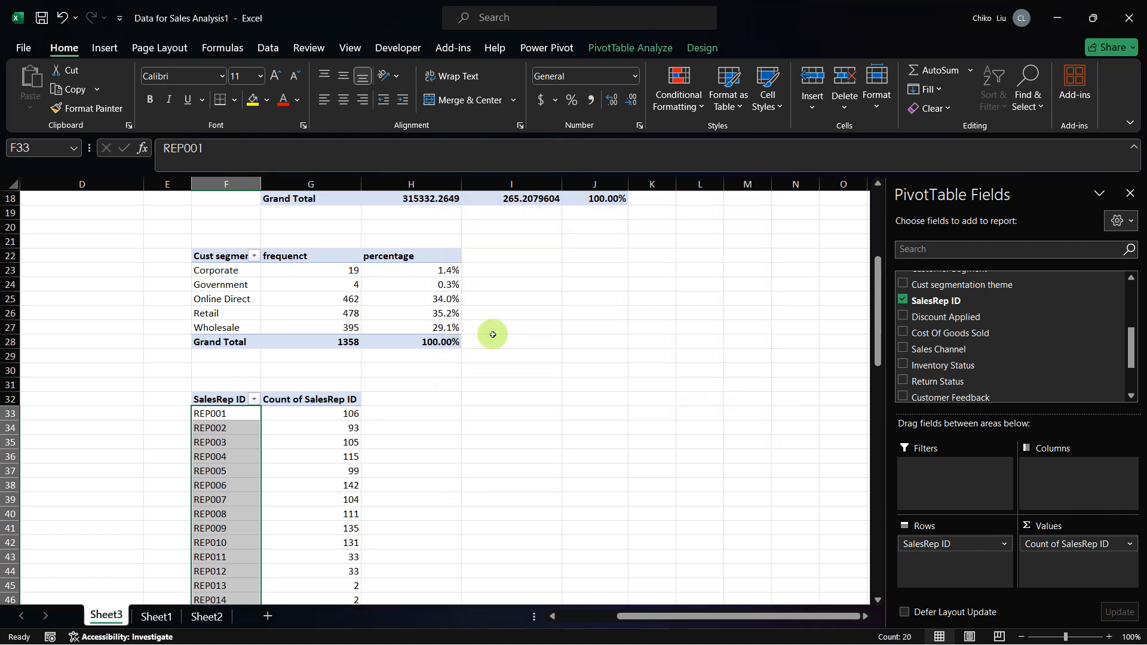
Step: Add a second count of SalesRep ID to the PivotTable and show its values as % of Grand Total
drag(914, 301, 1050, 566)
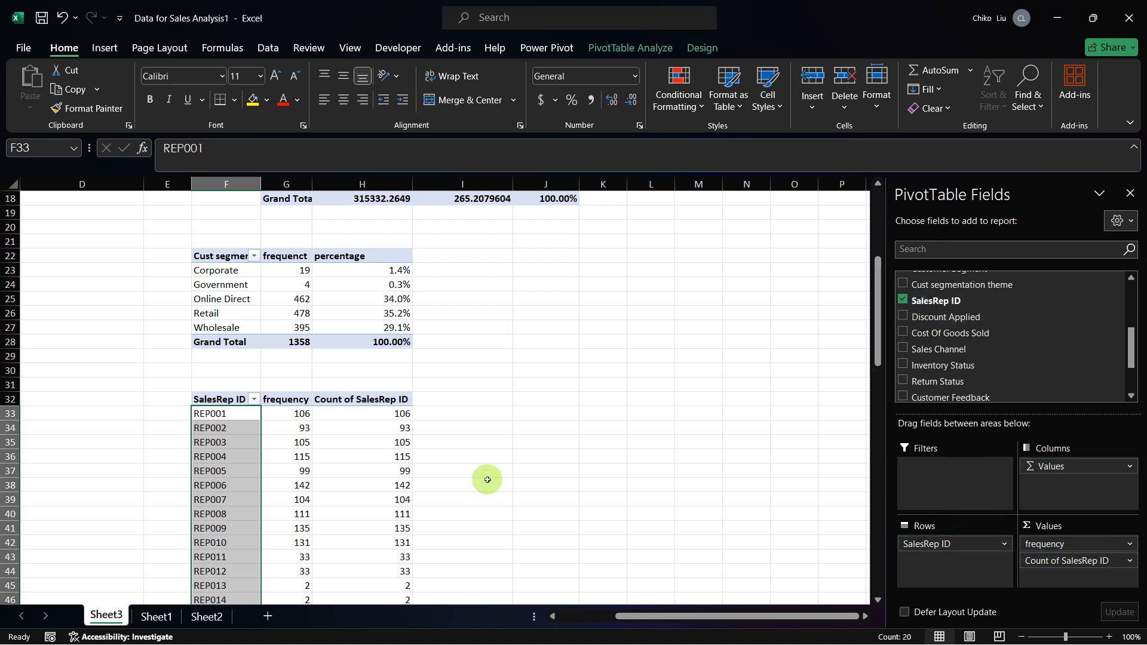
right_click(384, 414)
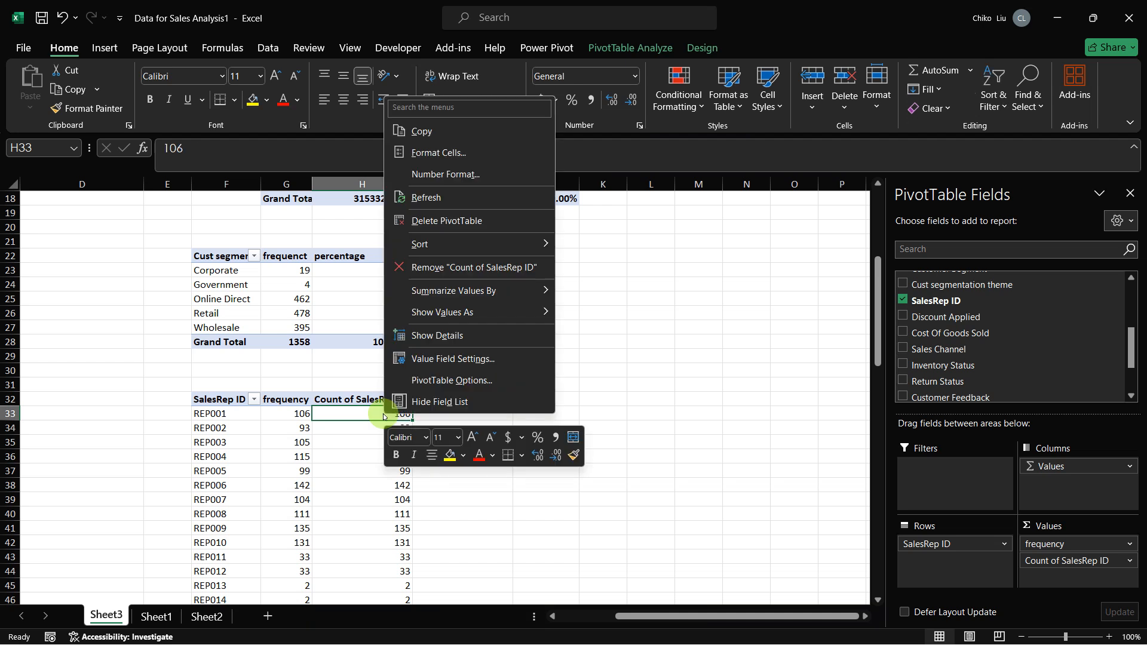
mouse_move(507, 315)
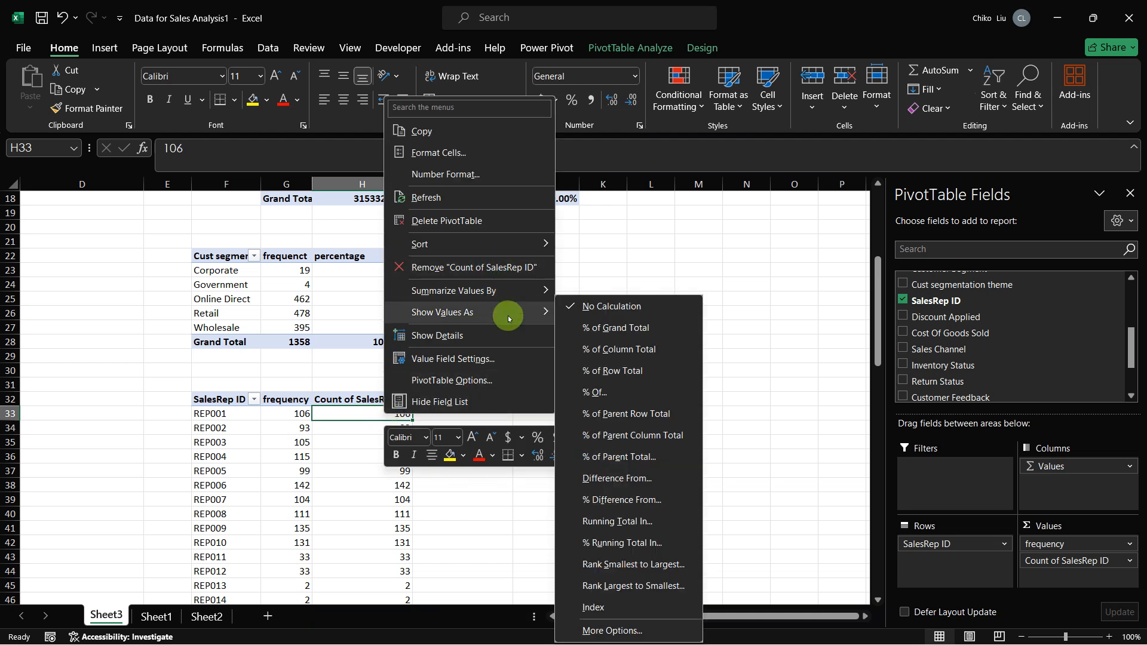
click(575, 331)
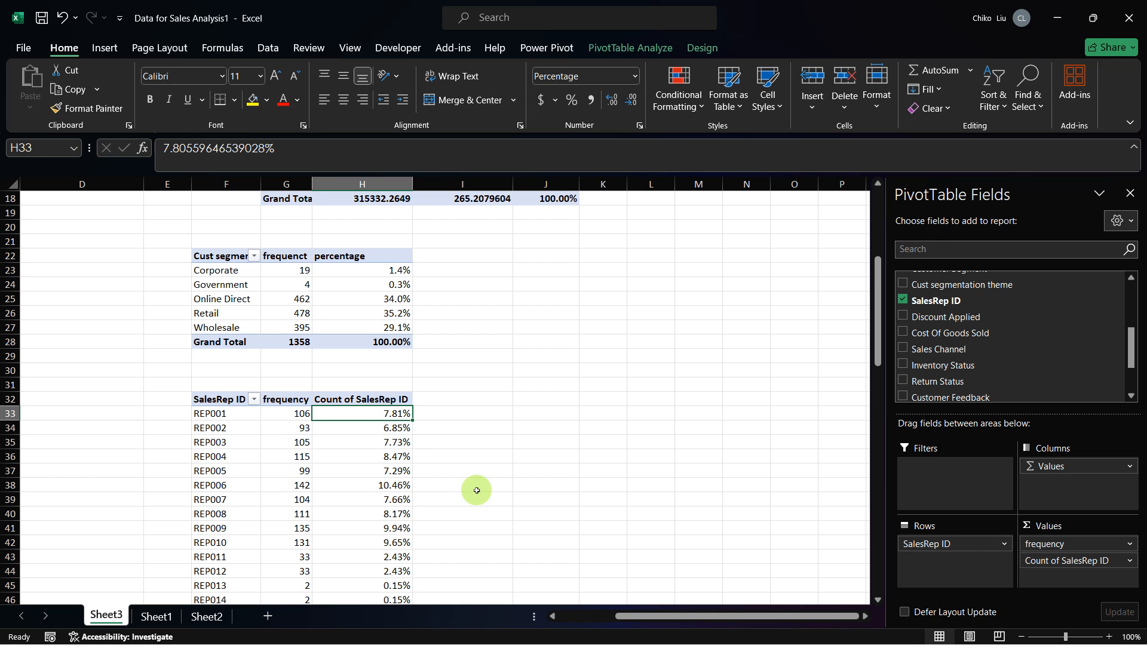
scroll(476, 490, down, 3)
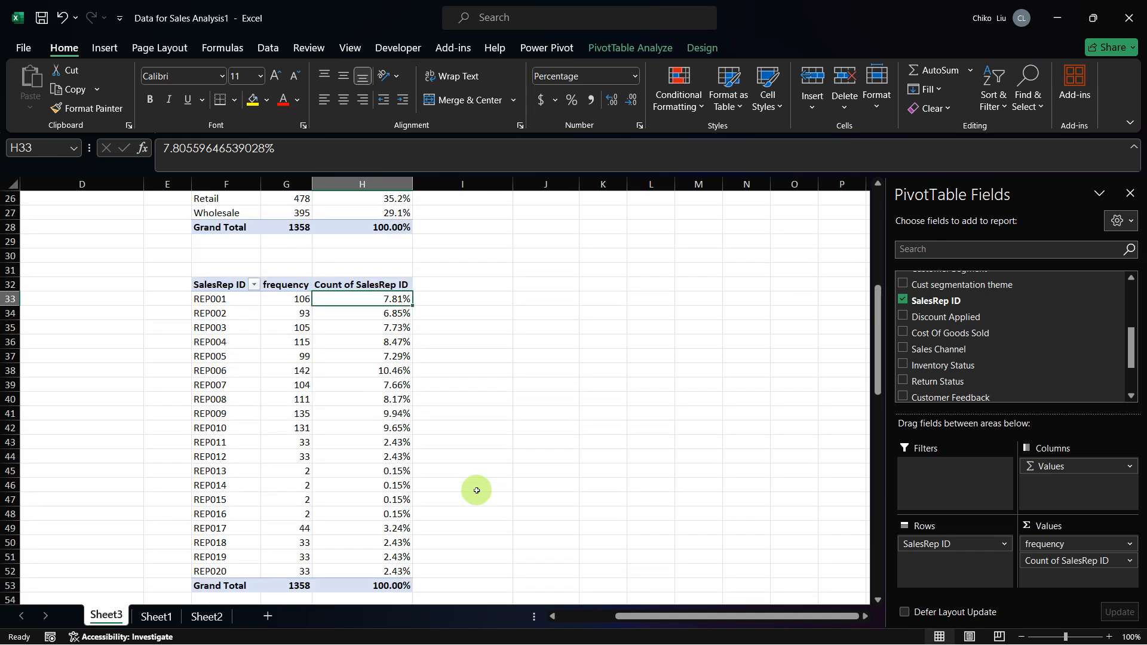
scroll(476, 490, up, 1)
scroll(475, 491, up, 2)
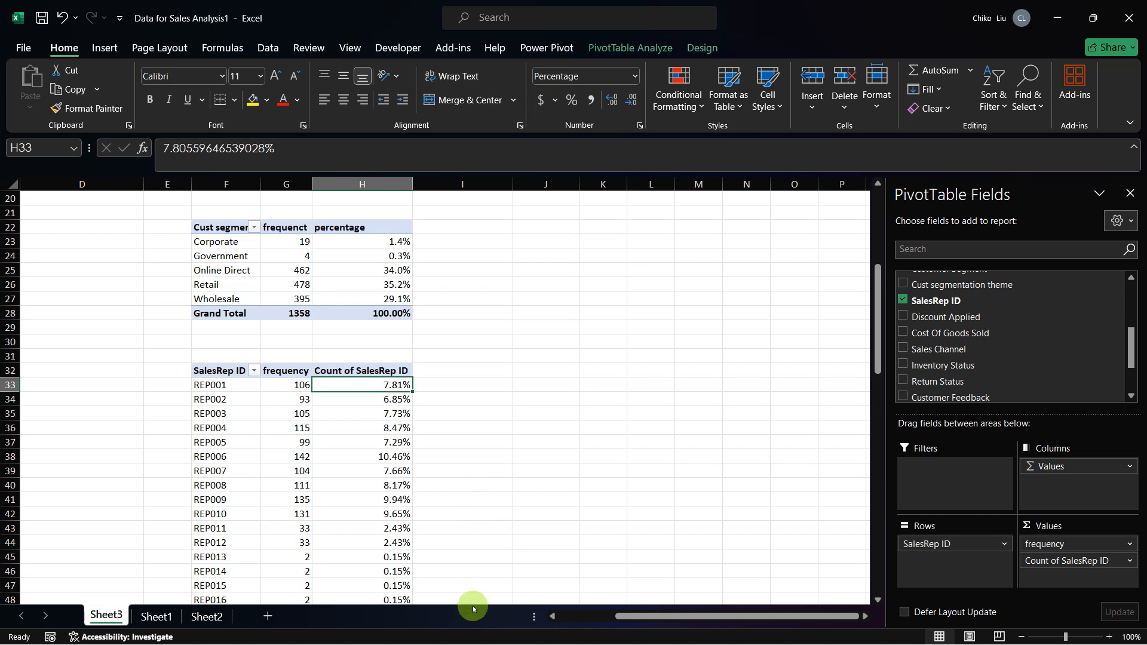
scroll(377, 487, down, 1)
scroll(378, 488, down, 1)
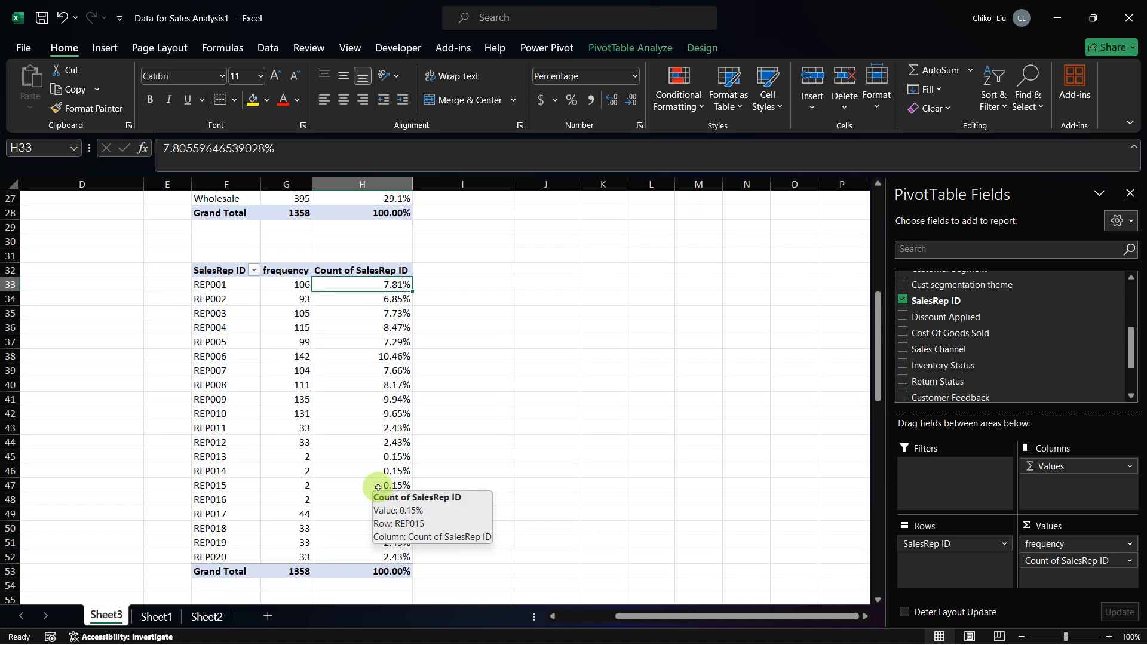
Step: Switch to the capstone PDF in the browser and go to Table 5b on sales representative and sales channel
key(alt+Tab)
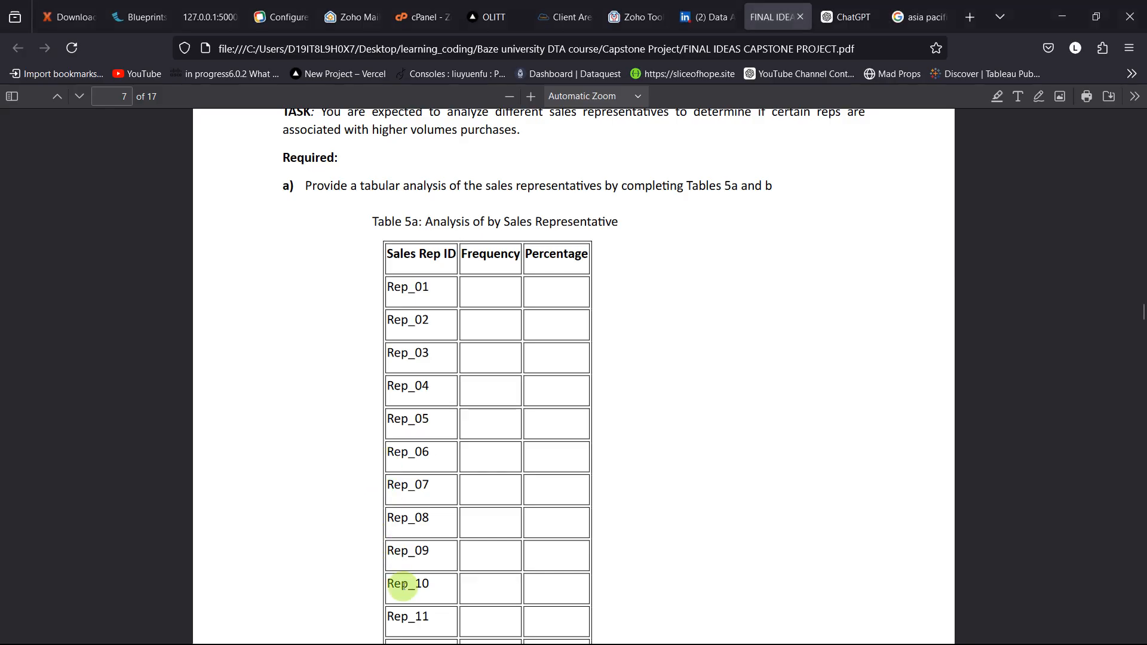
scroll(404, 585, down, 10)
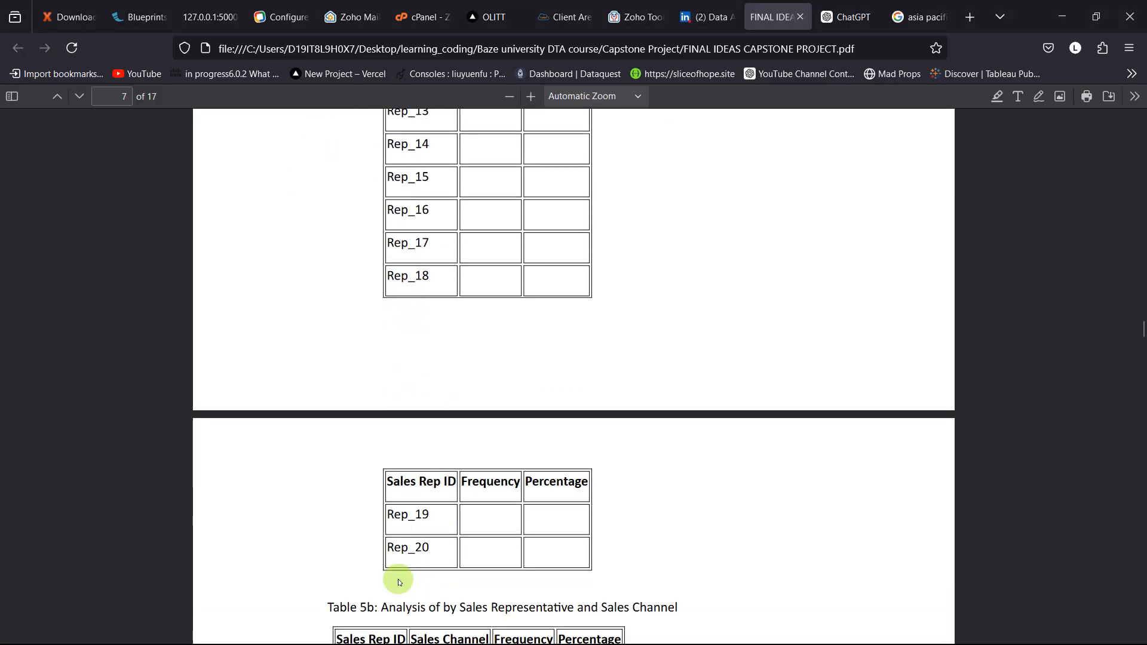
scroll(400, 583, down, 5)
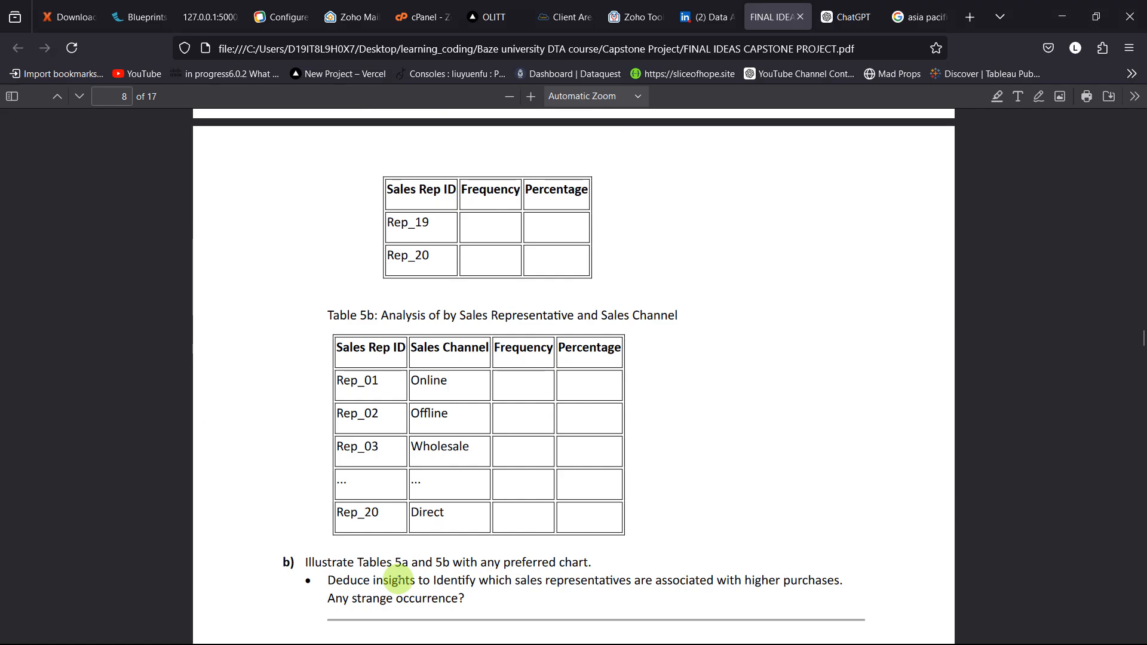
Step: Switch to Excel and compare the SalesRep ID PivotTable with Table 5b in the capstone PDF
key(alt+Tab)
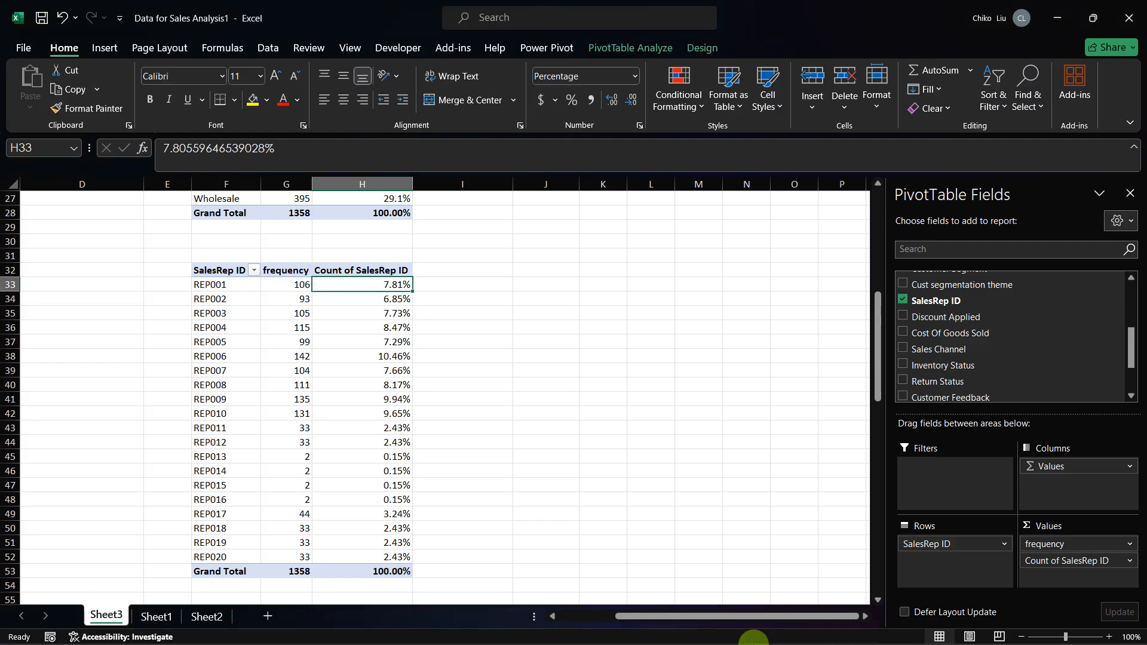
click(804, 634)
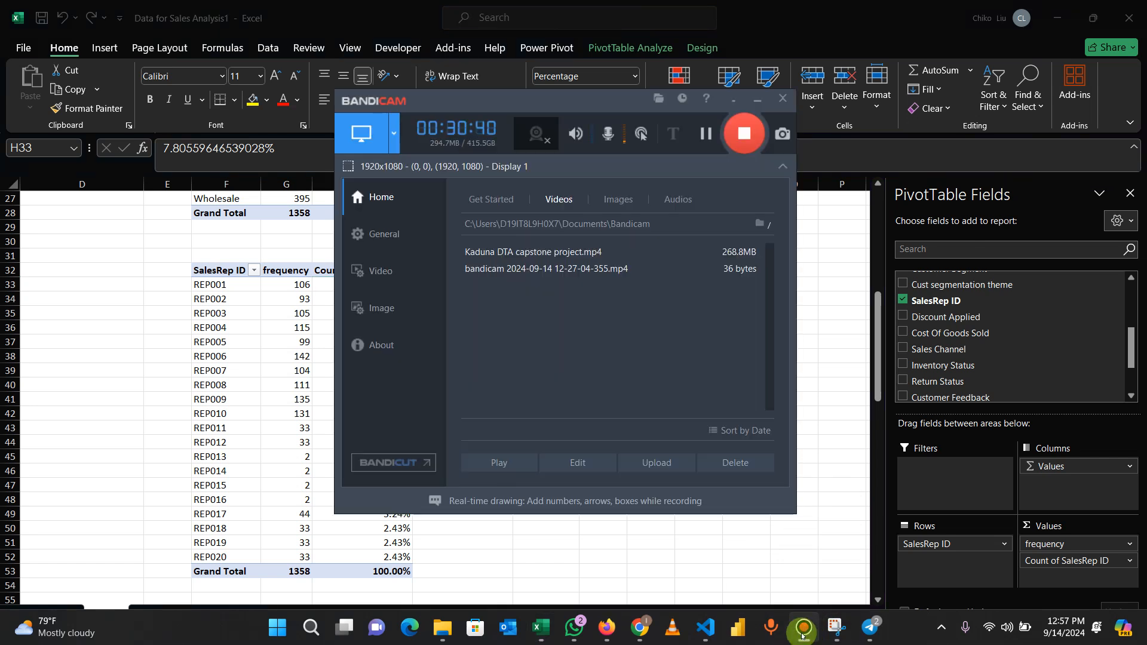
click(805, 638)
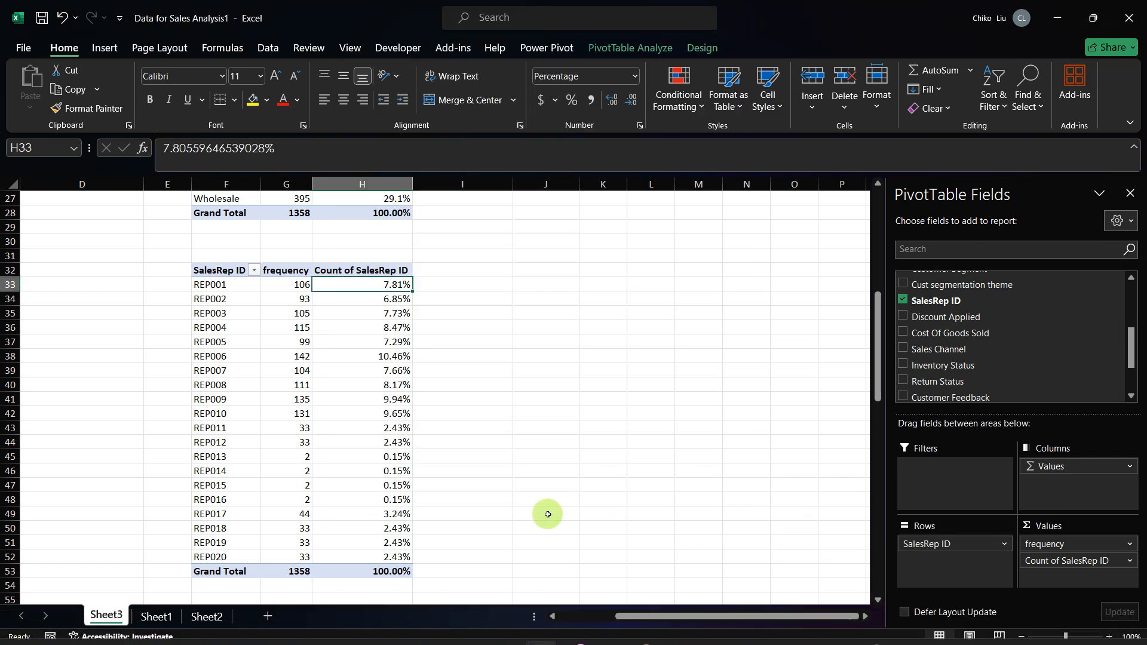
click(216, 288)
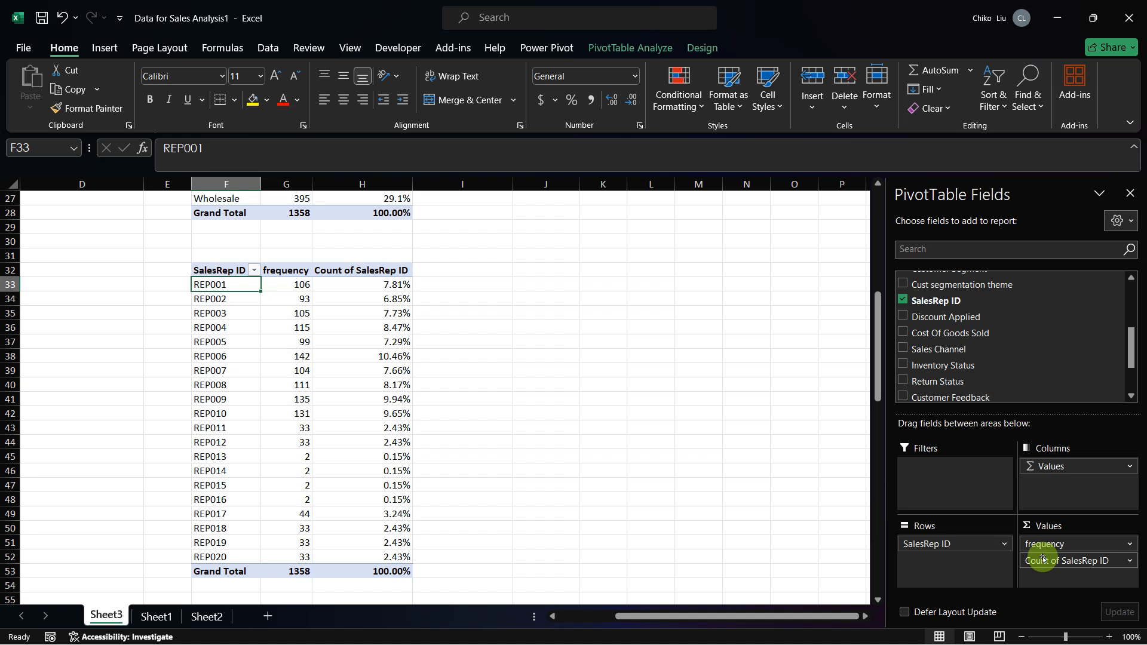
key(alt+Tab)
key(alt+Tab)
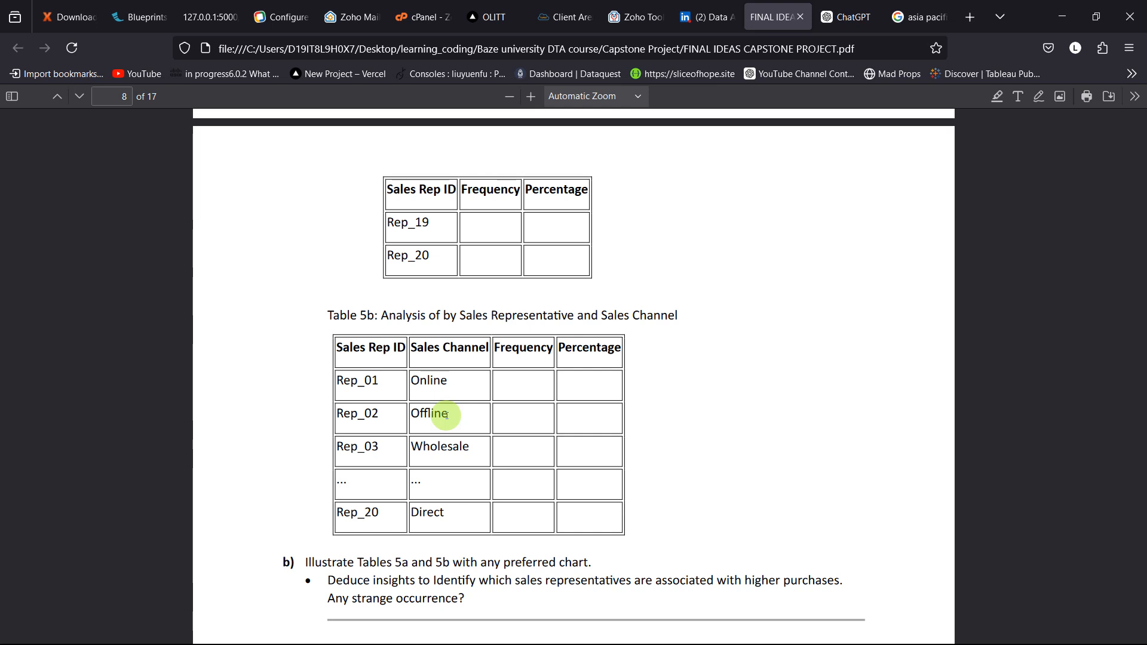
key(alt+Tab)
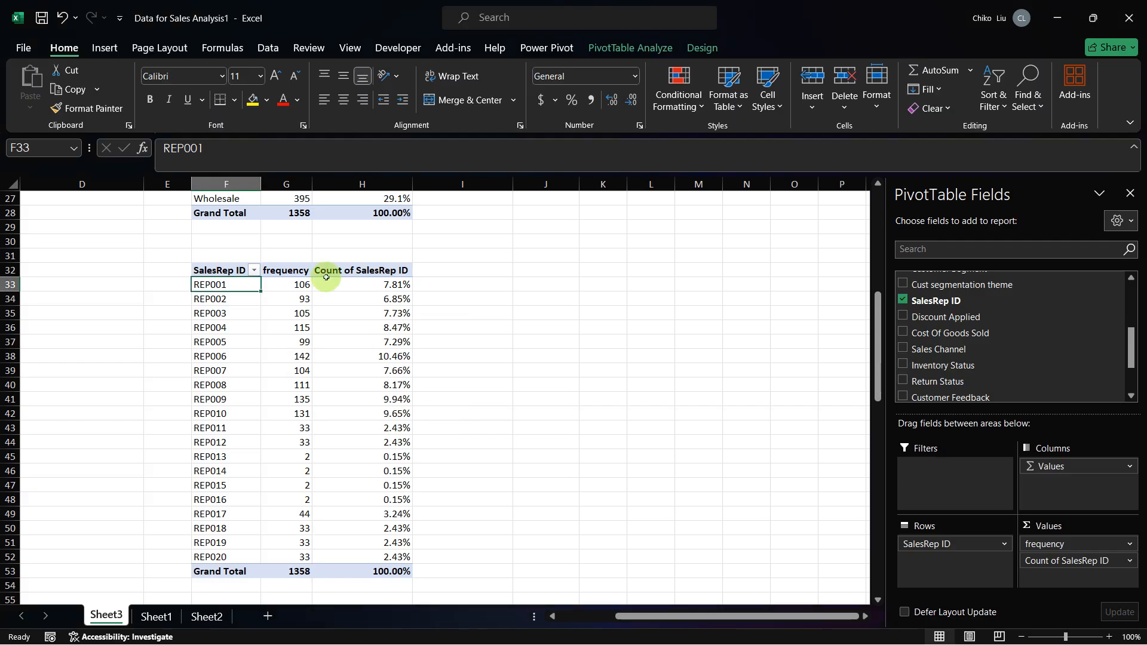
Step: Copy the whole SalesRep ID PivotTable and paste the copy at cell O2 of Sheet3
key(ctrl+shift+Right)
key(ctrl+shift+Down)
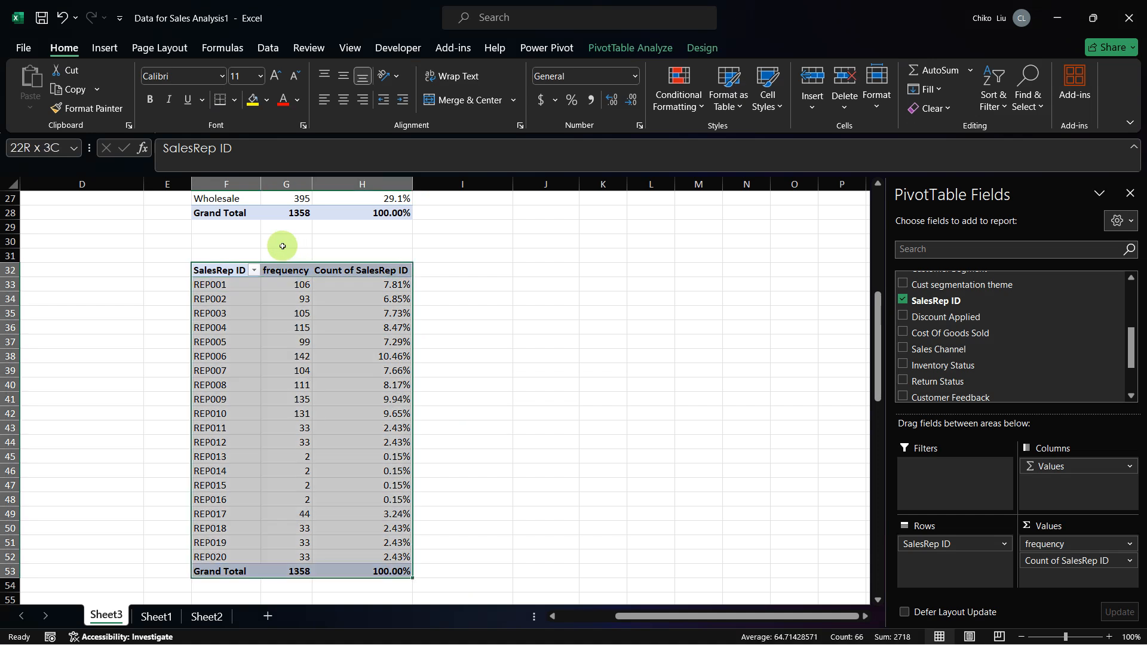
key(ctrl+c)
key(Down)
key(Down)
key(Down)
key(Down)
key(Down)
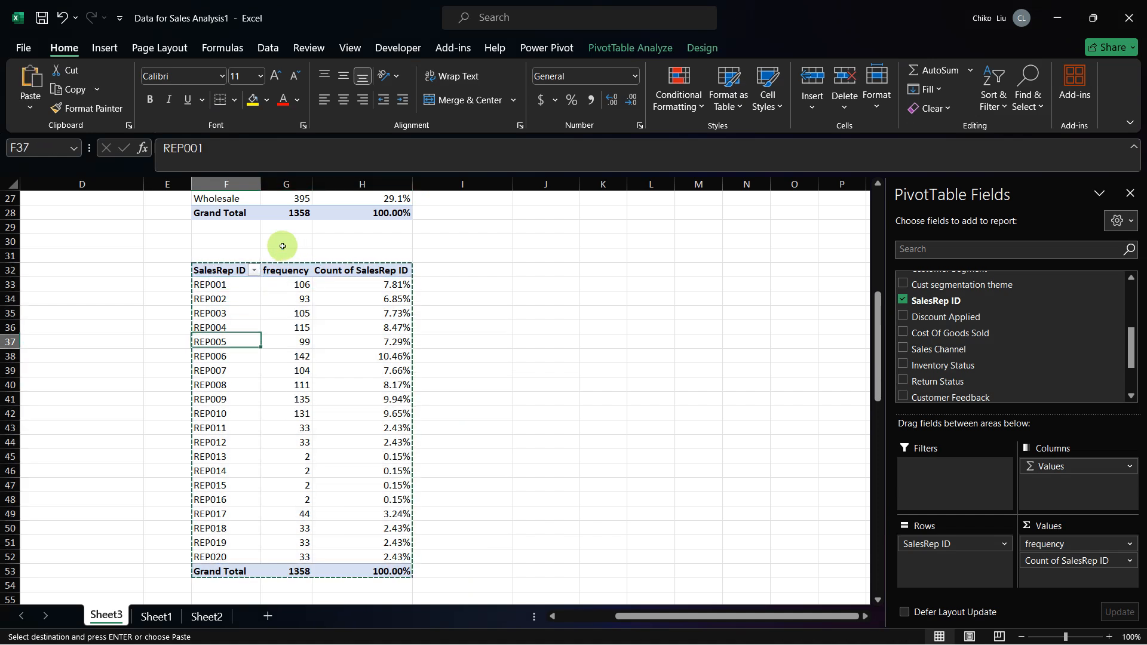
key(Up)
key(Up)
key(Up)
key(Up)
key(Up)
key(Up)
key(Up)
key(Up)
key(Up)
key(Up)
key(Up)
key(Up)
key(Up)
key(Up)
key(Up)
key(Up)
key(Up)
key(Up)
key(Up)
key(Up)
key(Up)
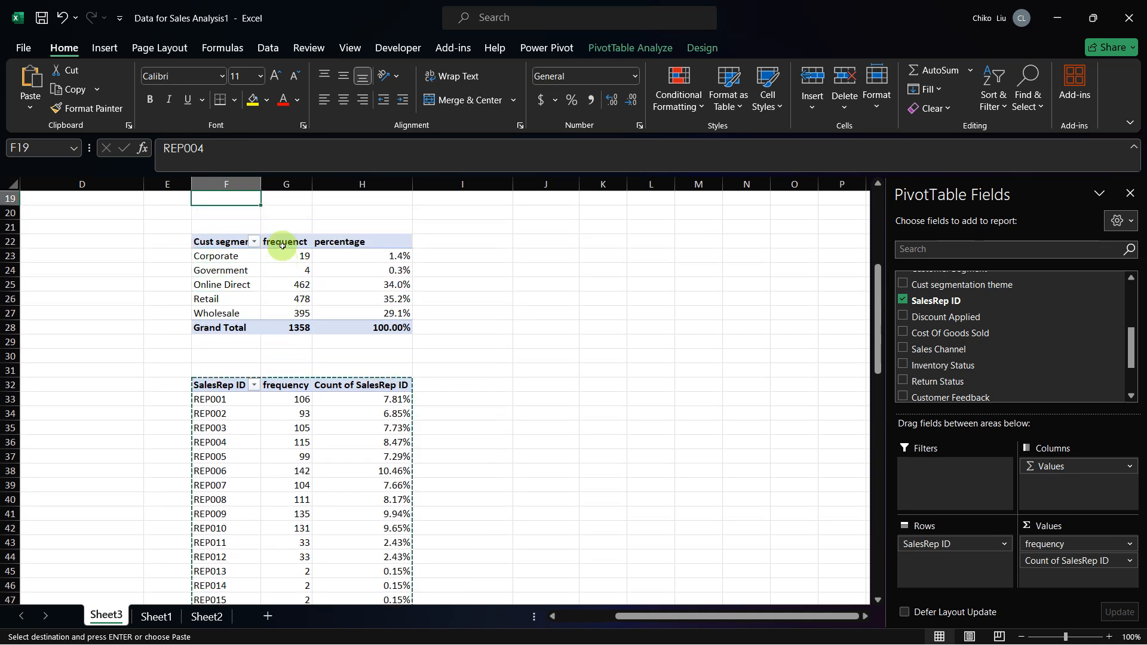
key(Up)
key(Up)
key(Up)
key(Up)
key(Up)
key(Up)
key(Up)
key(Up)
key(Up)
key(Right)
key(Right)
key(Right)
key(Right)
key(Right)
key(Right)
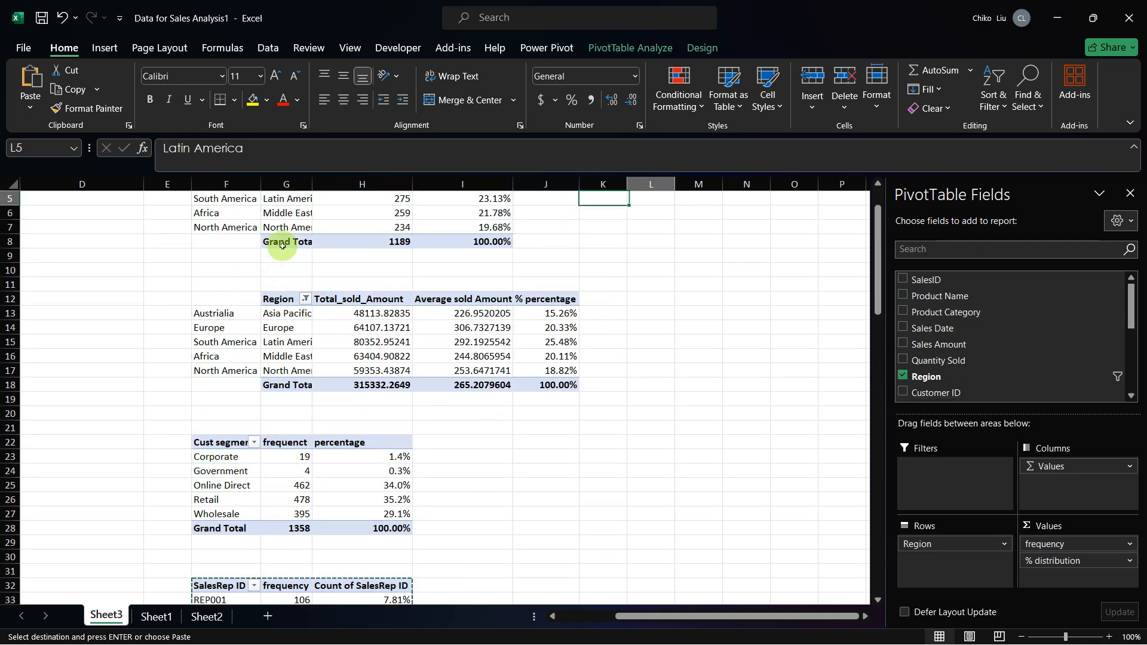
key(Up)
key(Up)
key(Up)
key(Up)
key(Right)
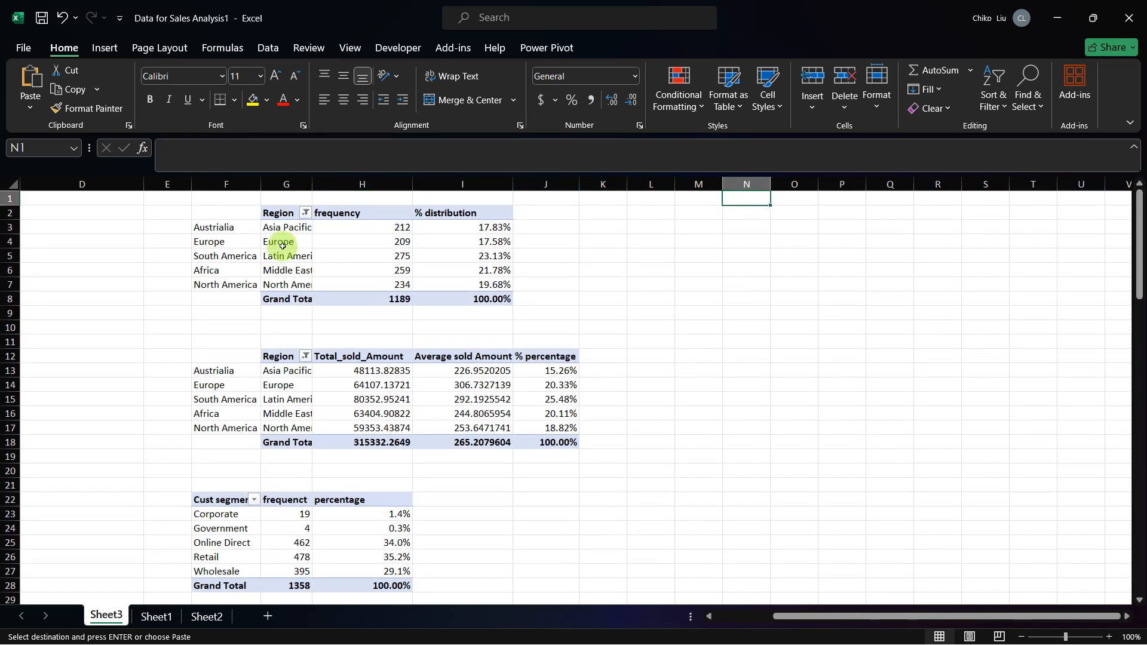
key(Down)
key(Right)
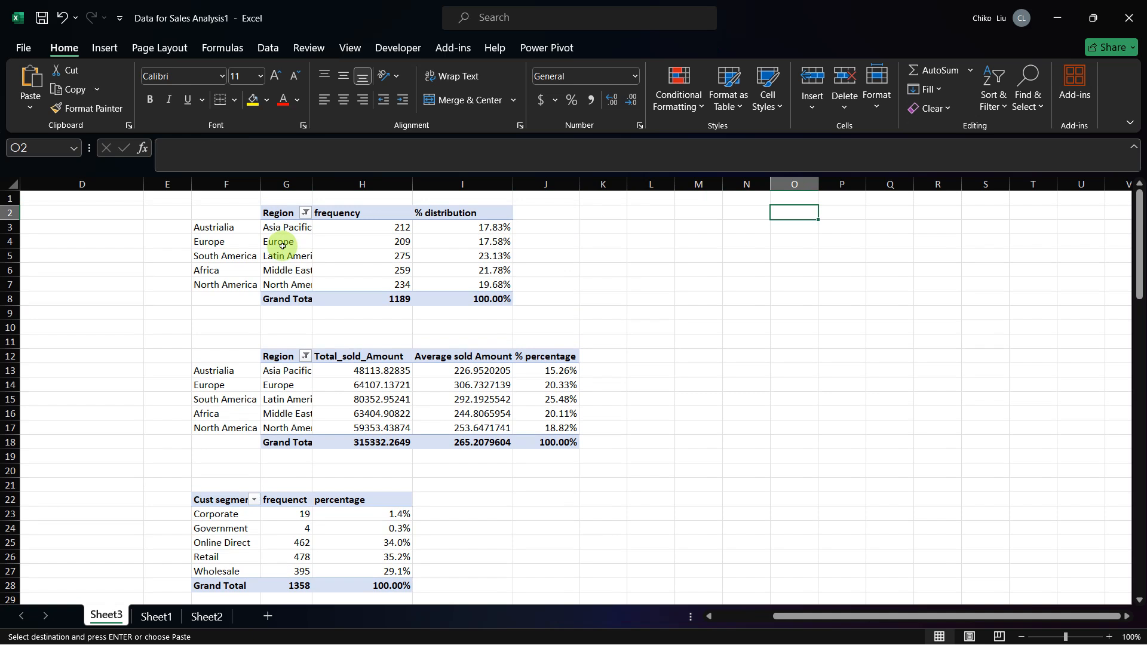
key(ctrl+v)
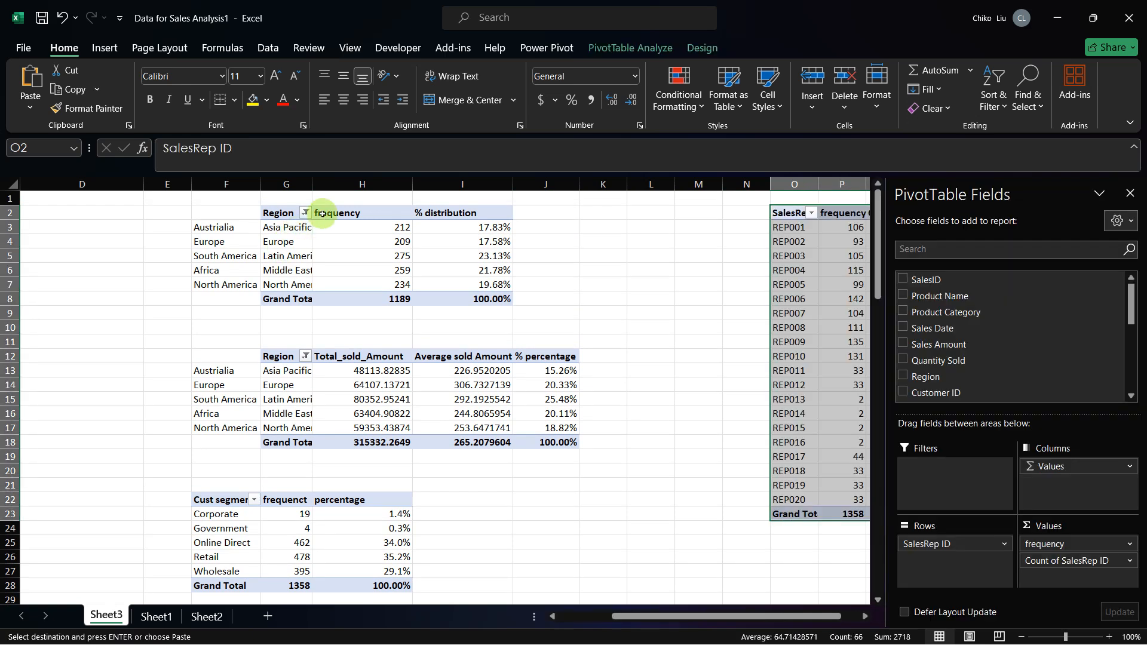
Step: Refresh the copied PivotTable at O2 and add Sales Channel to its rows below SalesRep ID
drag(740, 616, 789, 614)
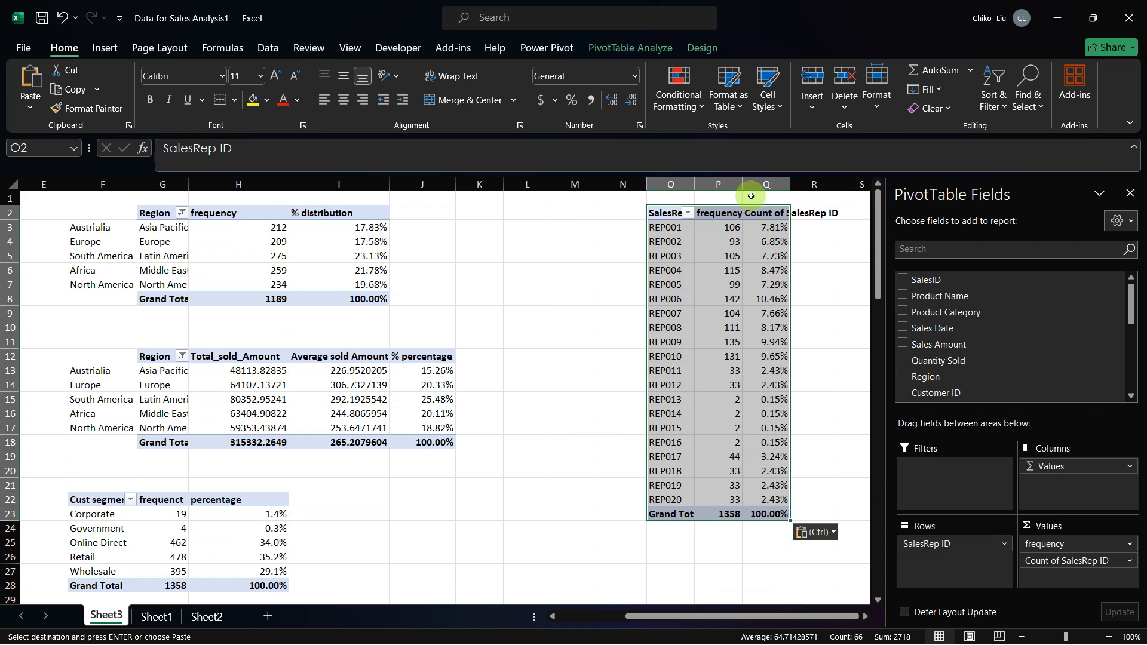
click(293, 255)
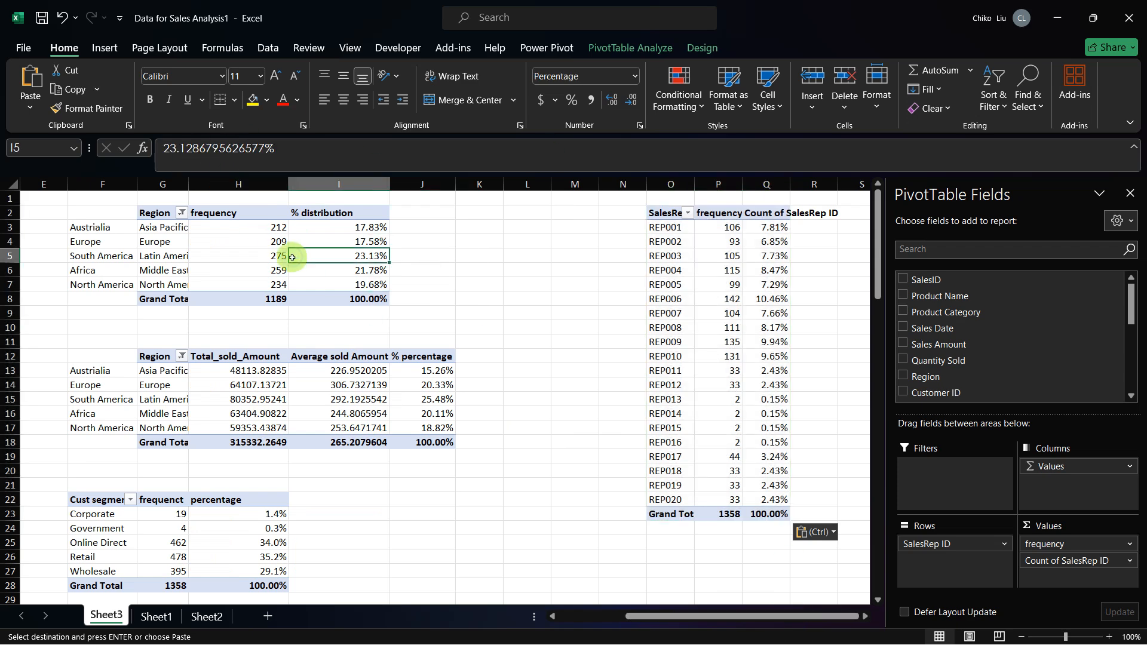
click(679, 273)
right_click(679, 273)
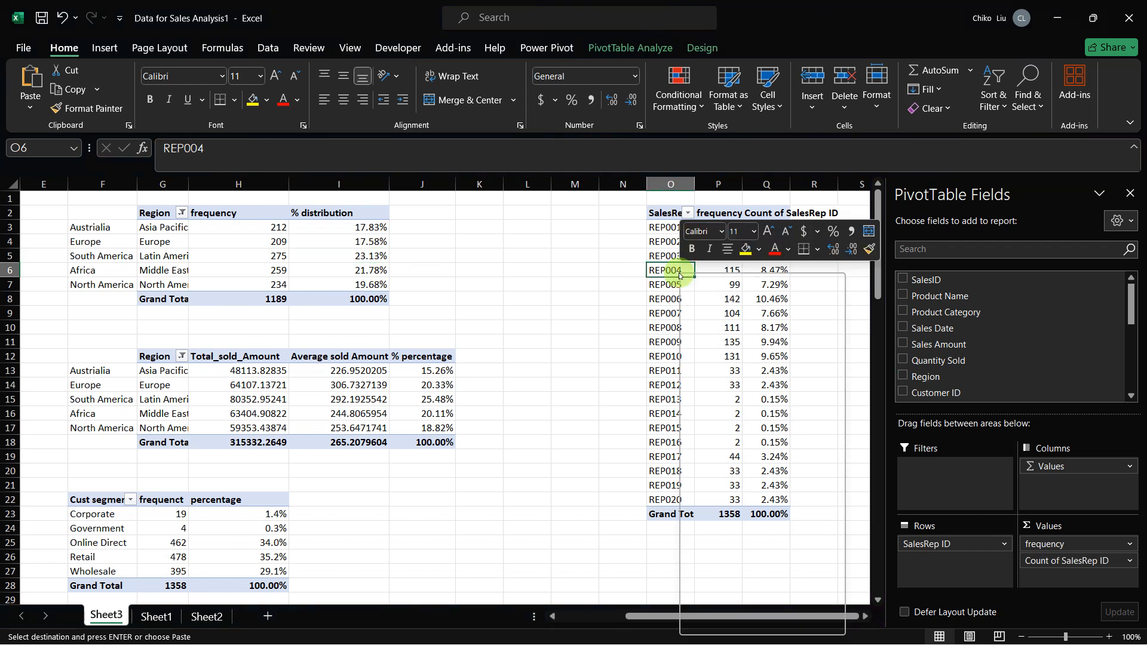
click(716, 358)
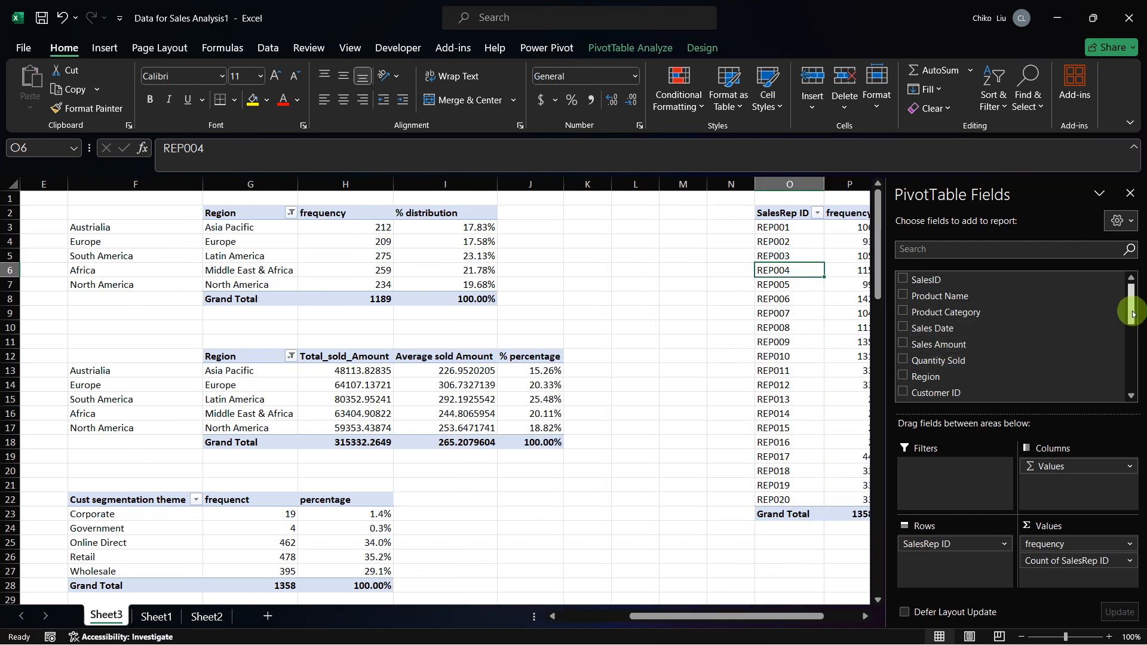
drag(1130, 298, 1134, 345)
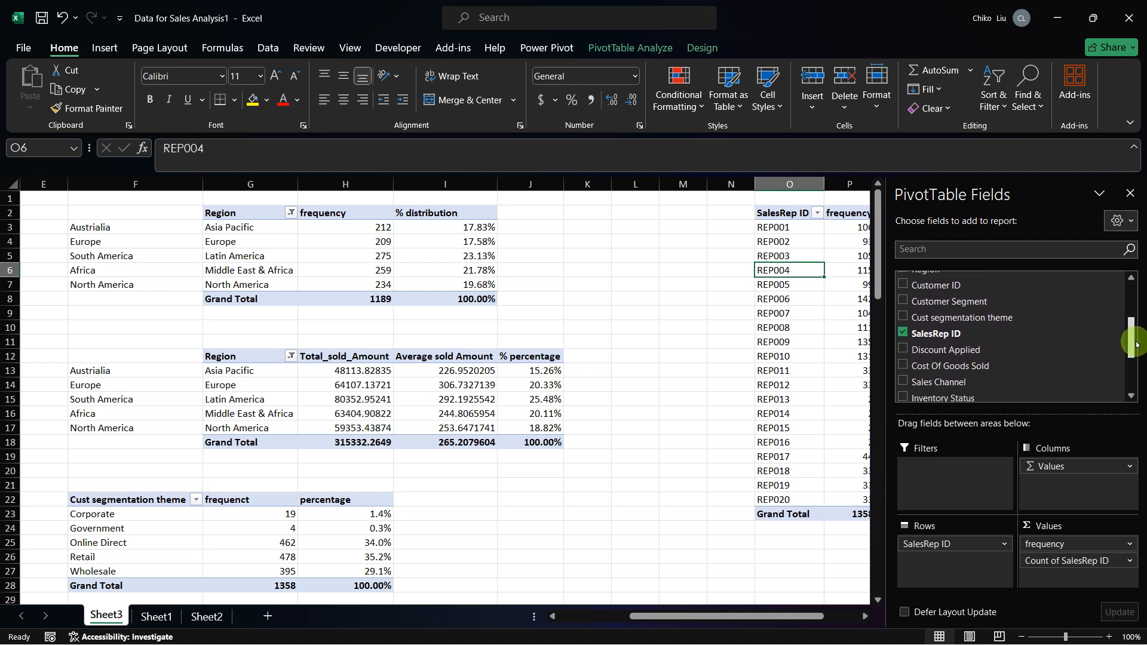
click(903, 383)
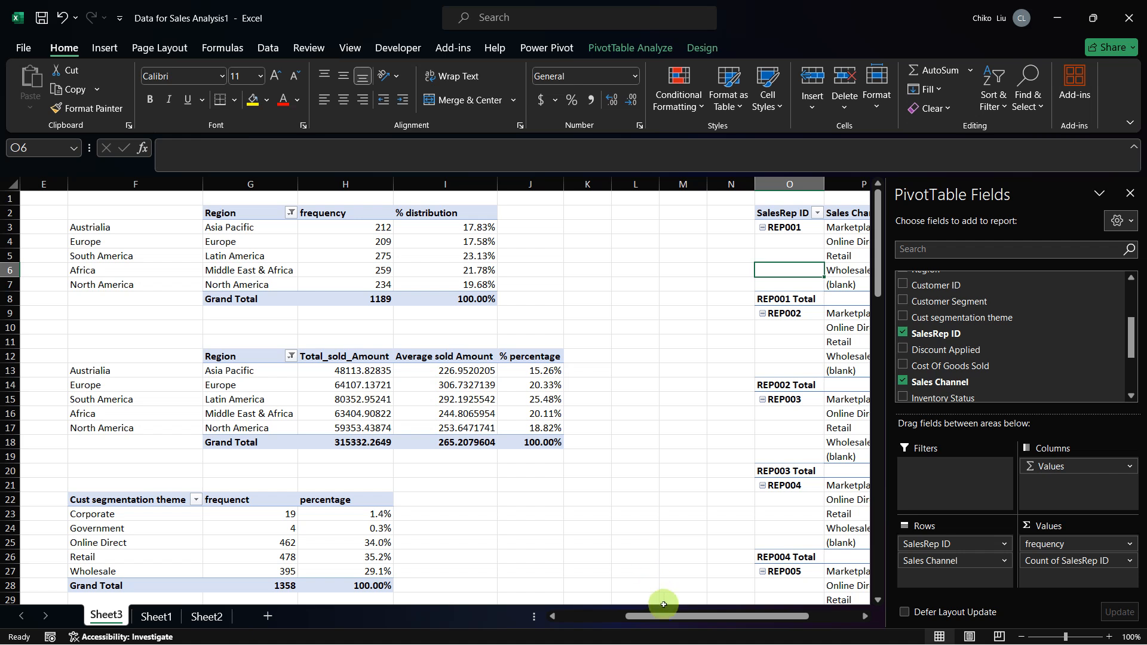
Step: Filter the (blank) item out of Sales Channel in the copied PivotTable
drag(670, 615, 805, 618)
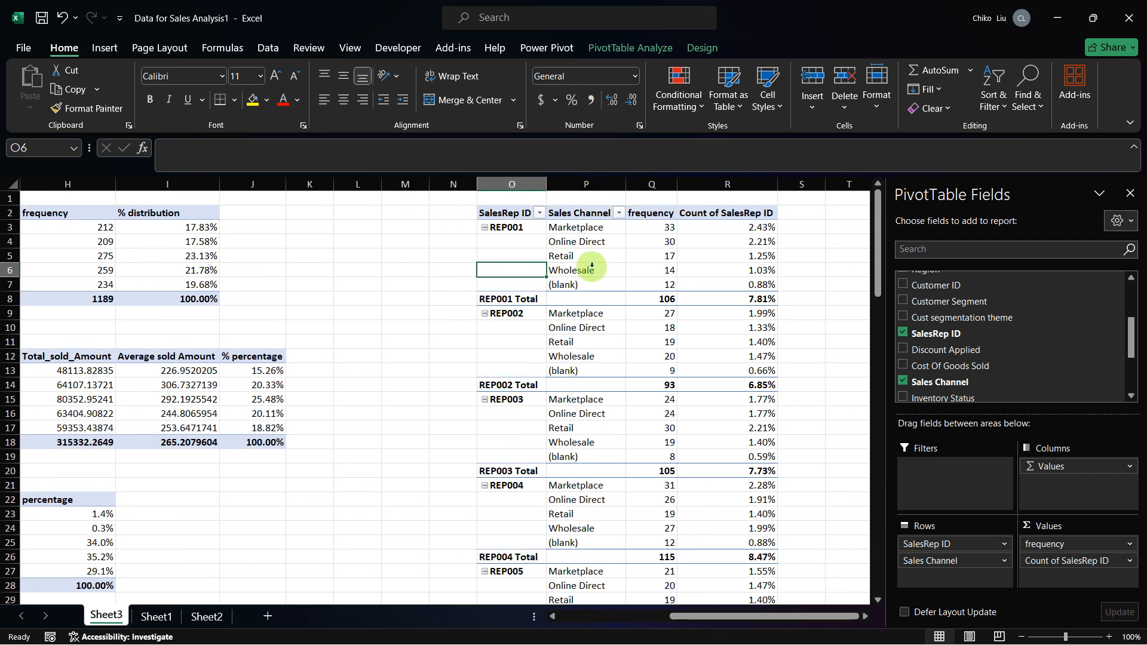
click(619, 214)
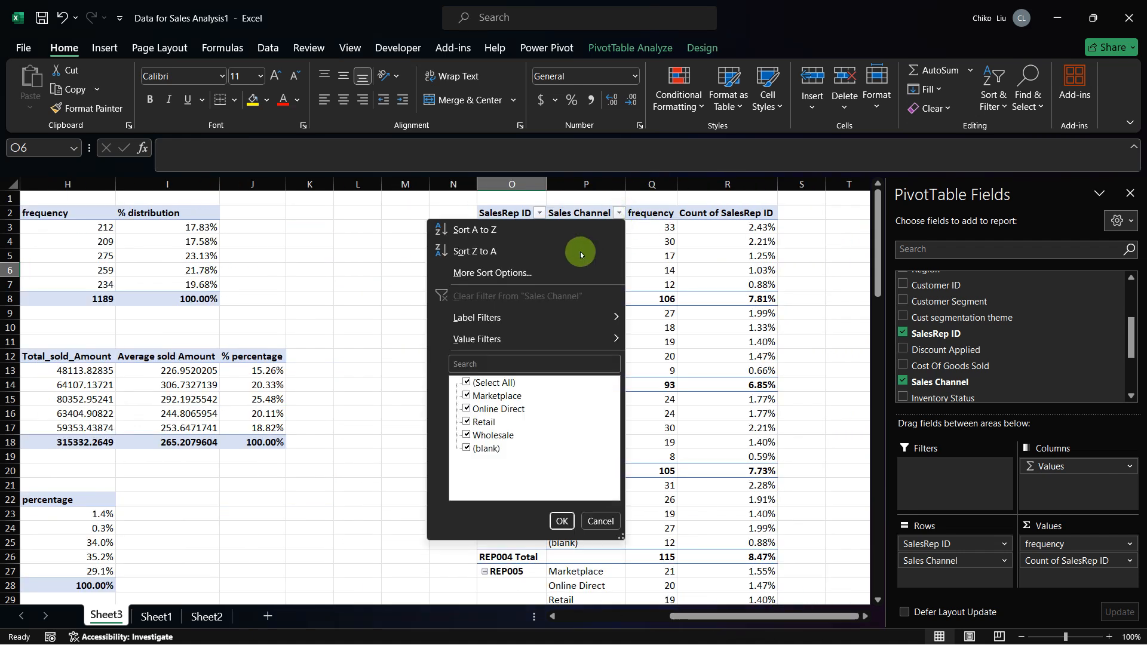
click(469, 448)
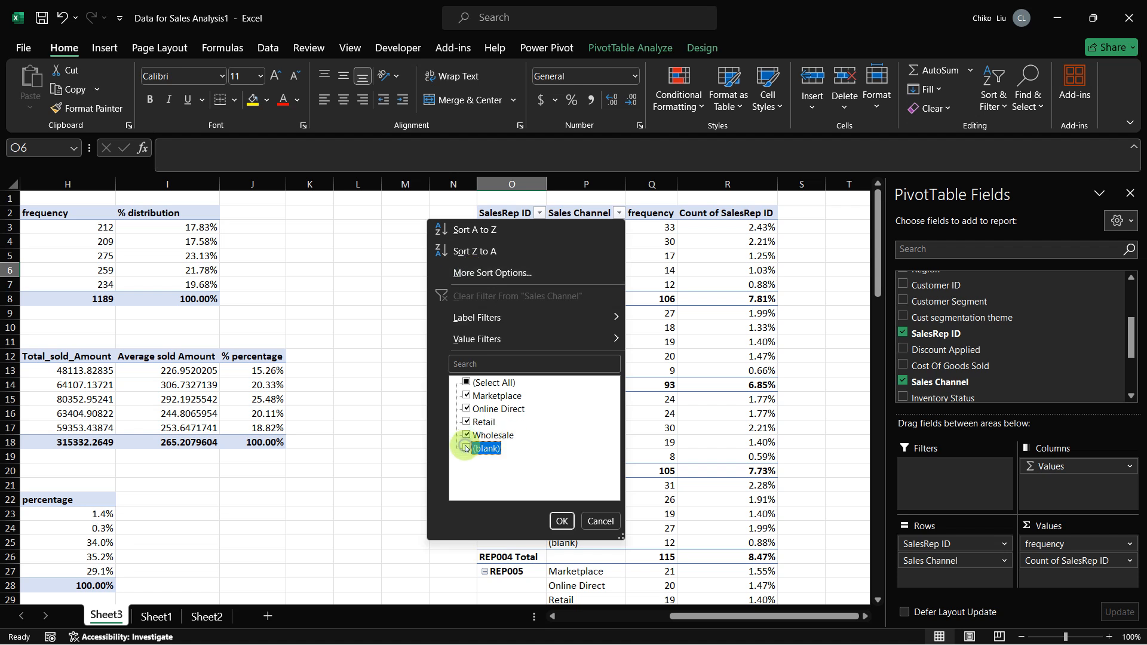
click(561, 520)
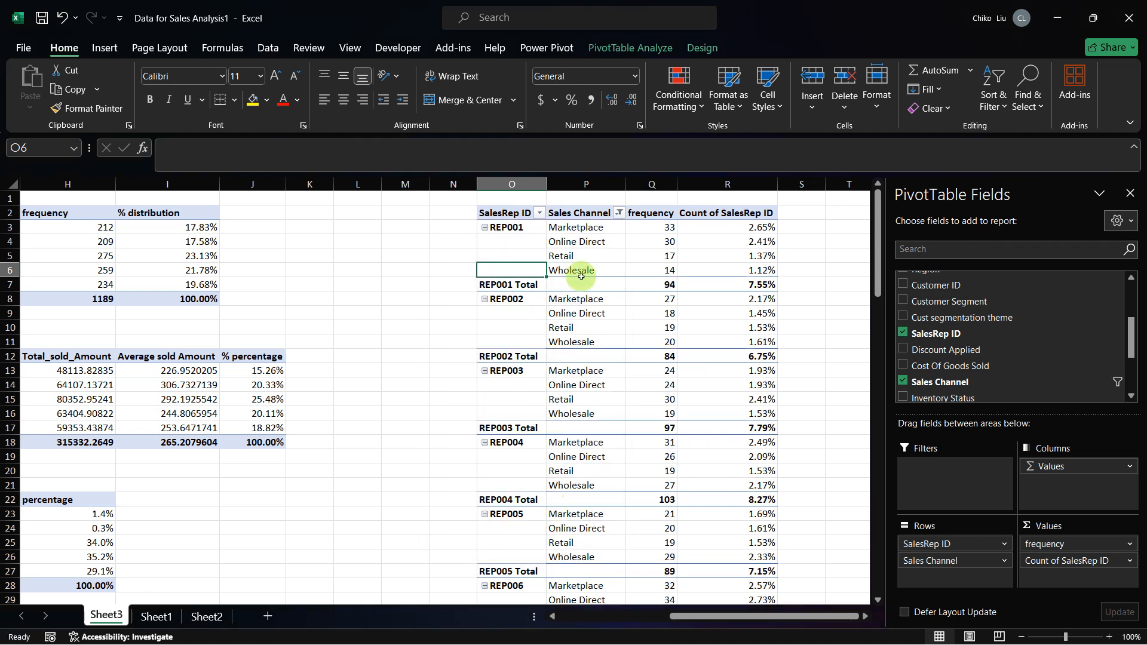
Step: Turn off subtotals in the sales channel PivotTable and set its layout to repeat all item labels
click(513, 288)
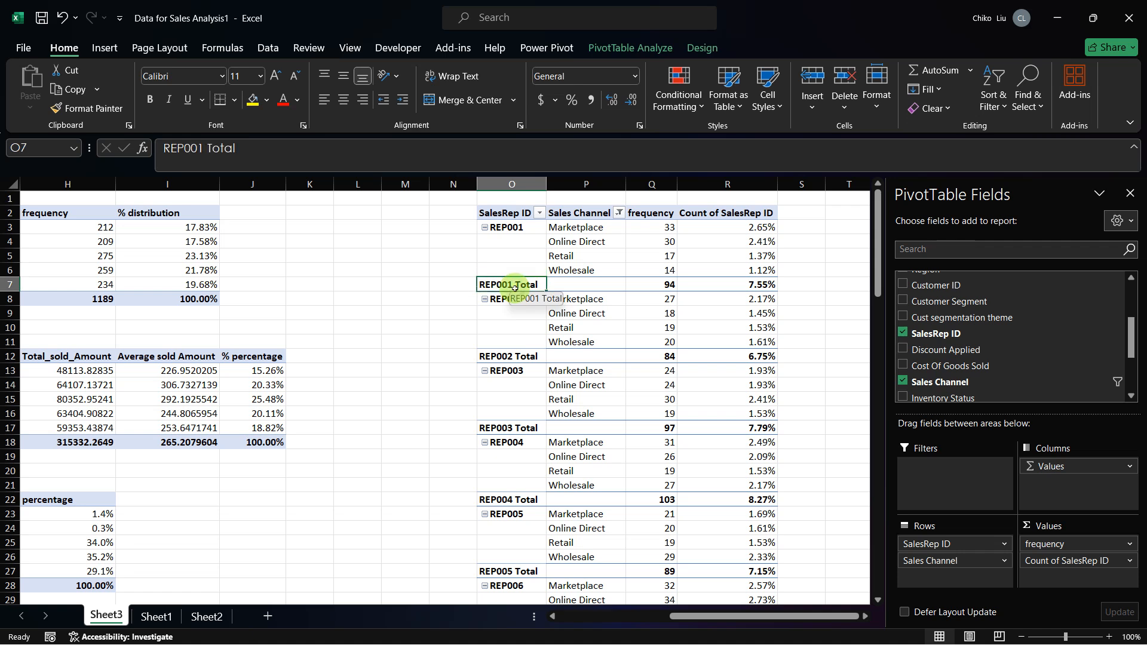
click(699, 47)
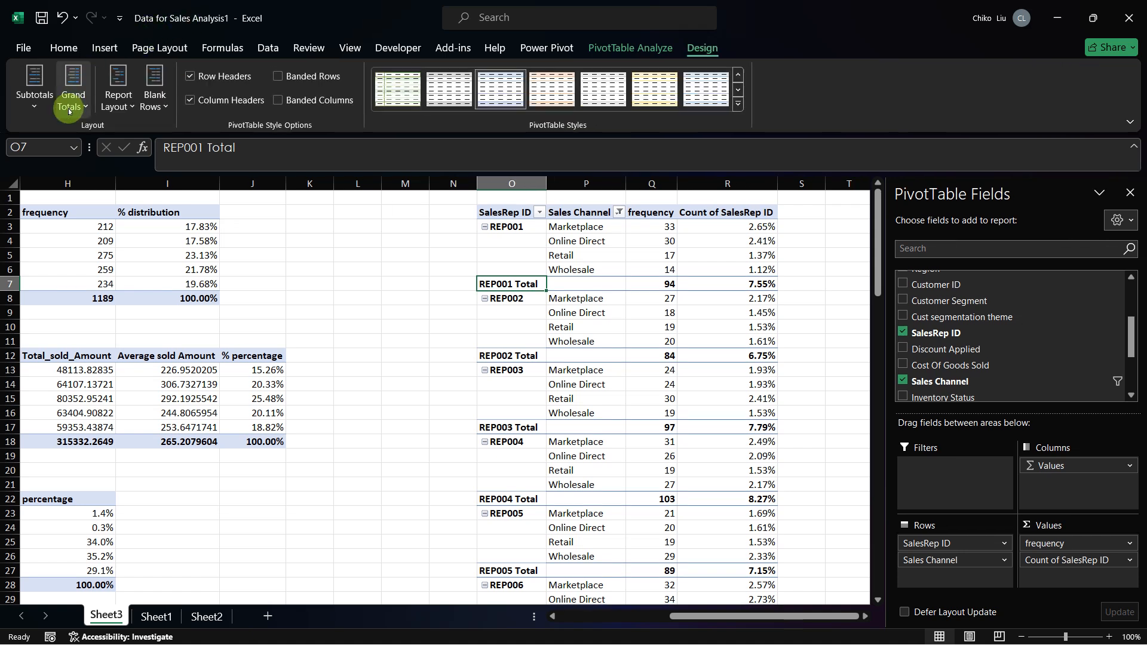
click(34, 96)
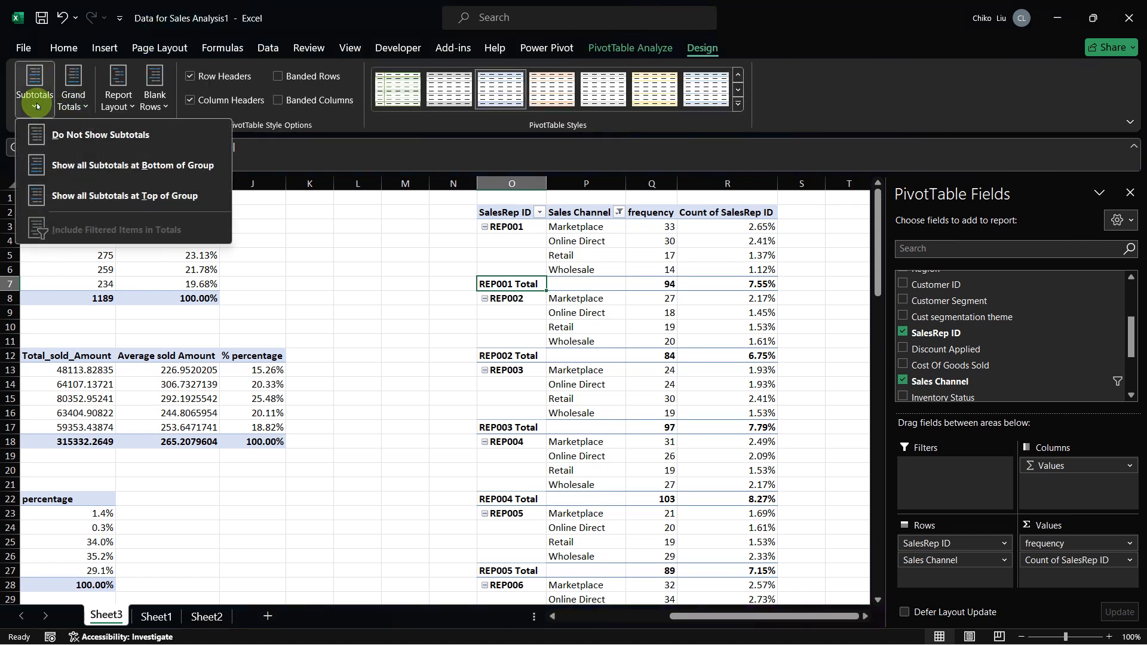
click(79, 135)
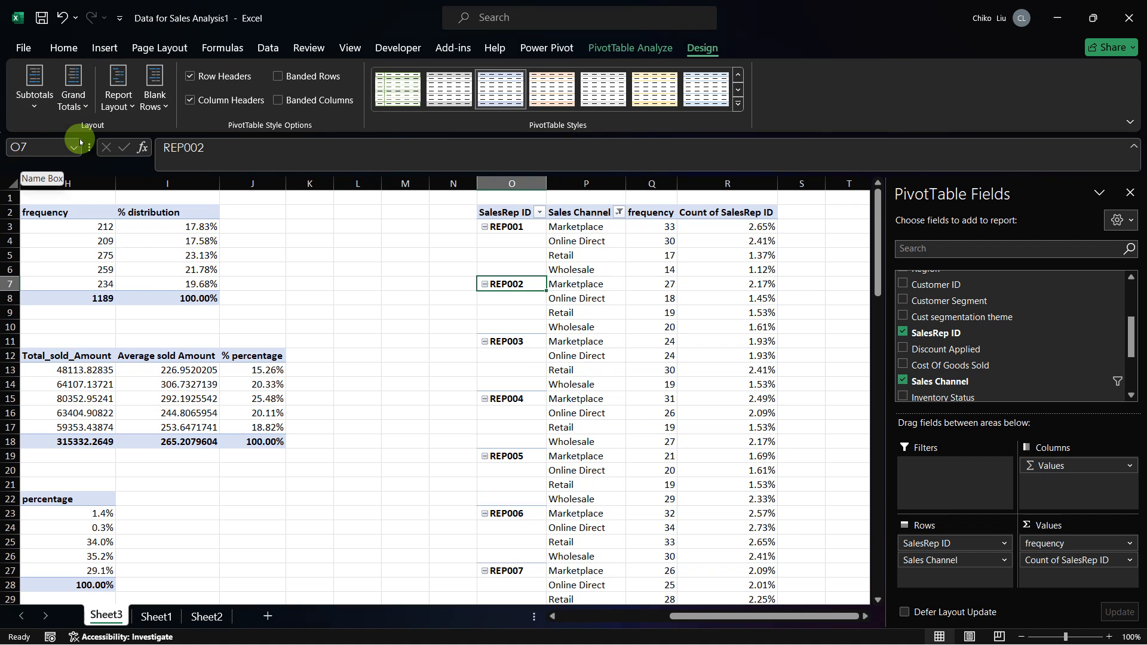
click(117, 95)
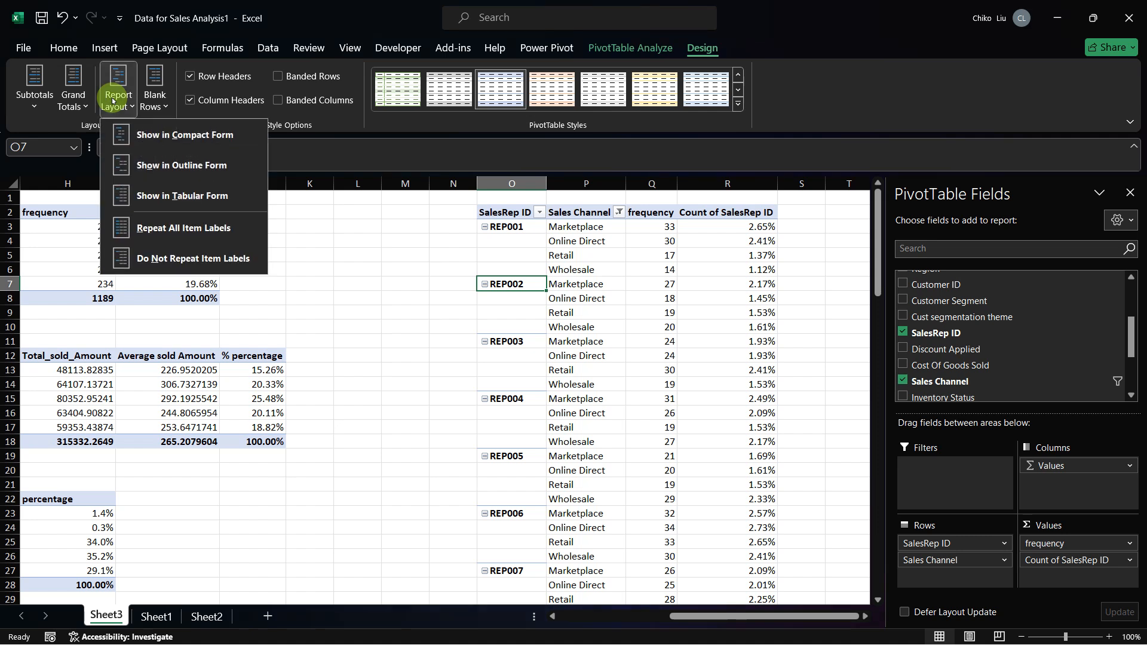
click(192, 226)
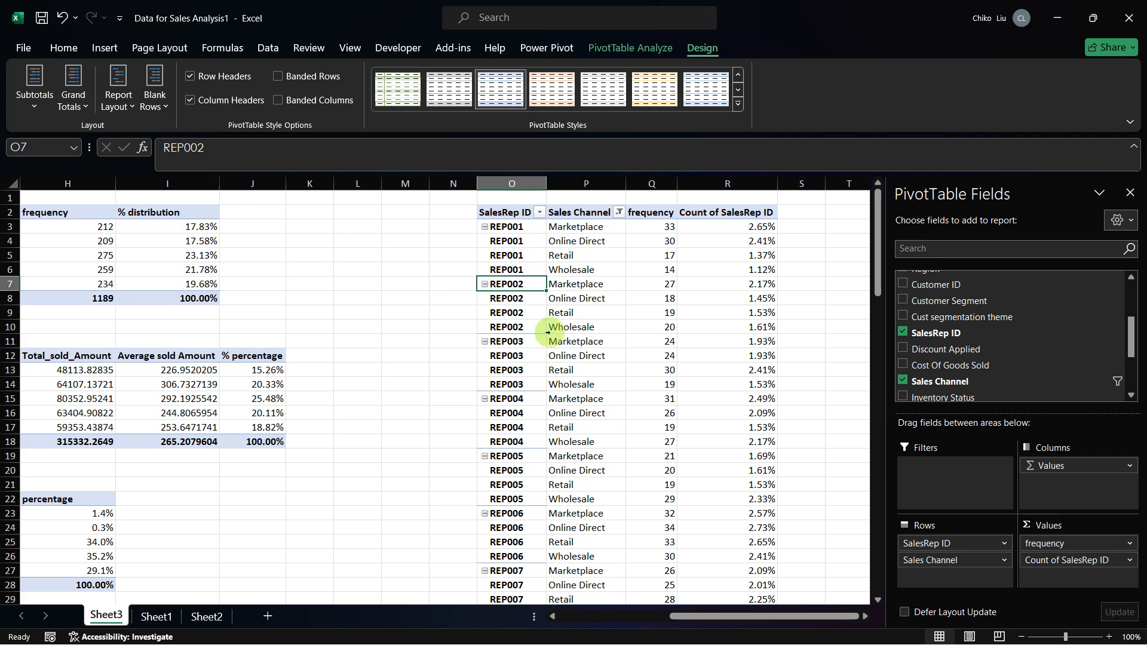
Step: Compare the sales channel PivotTable with Table 5b in the capstone PDF, then select the Sales Channel header in Excel
key(alt+Tab)
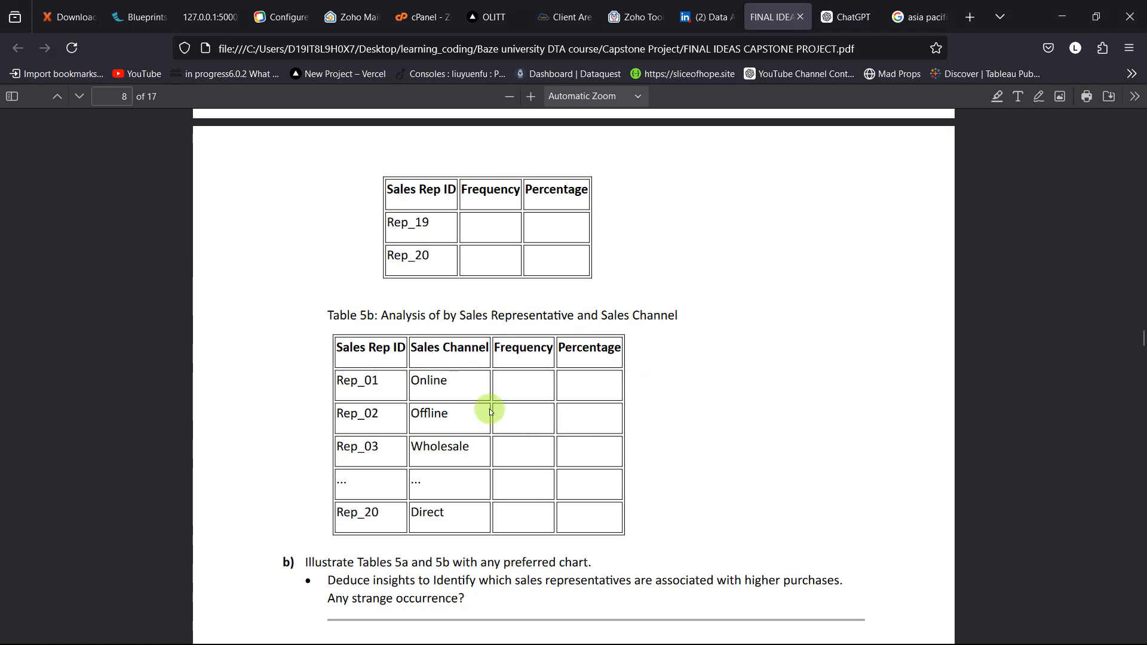
key(alt+Tab)
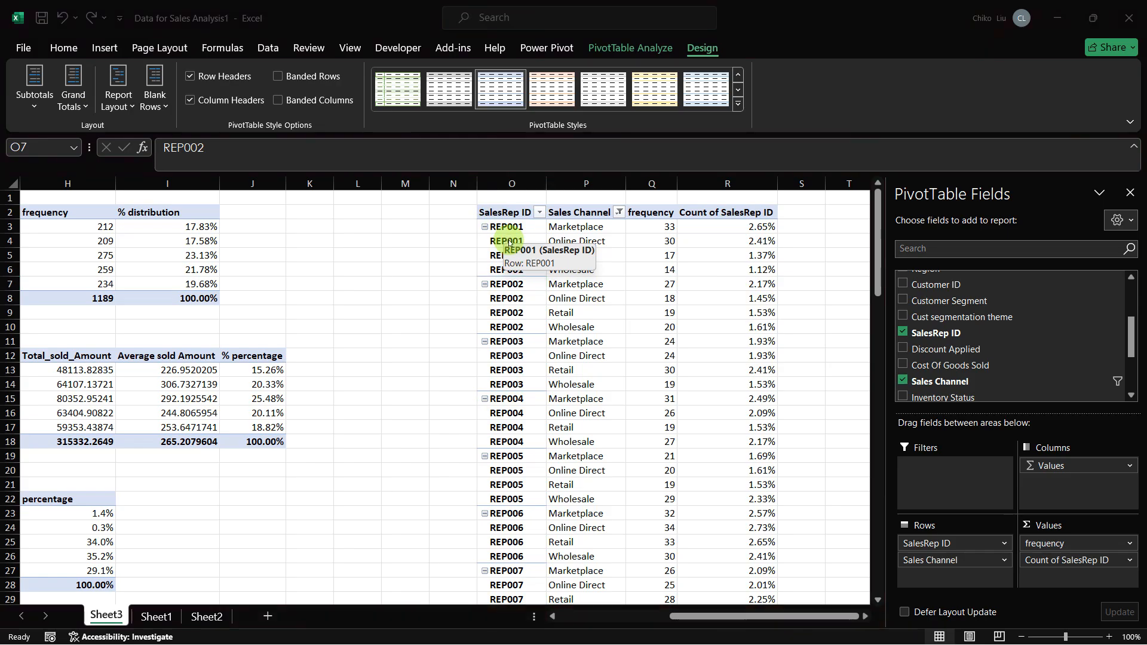
key(alt+Tab)
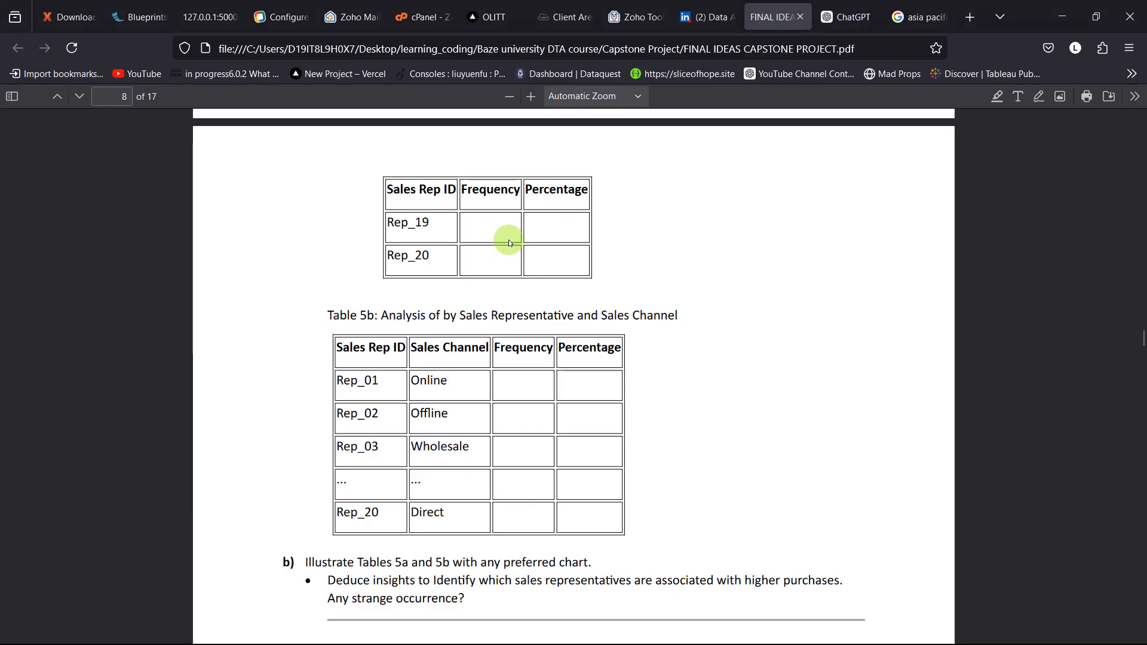
key(alt+Tab)
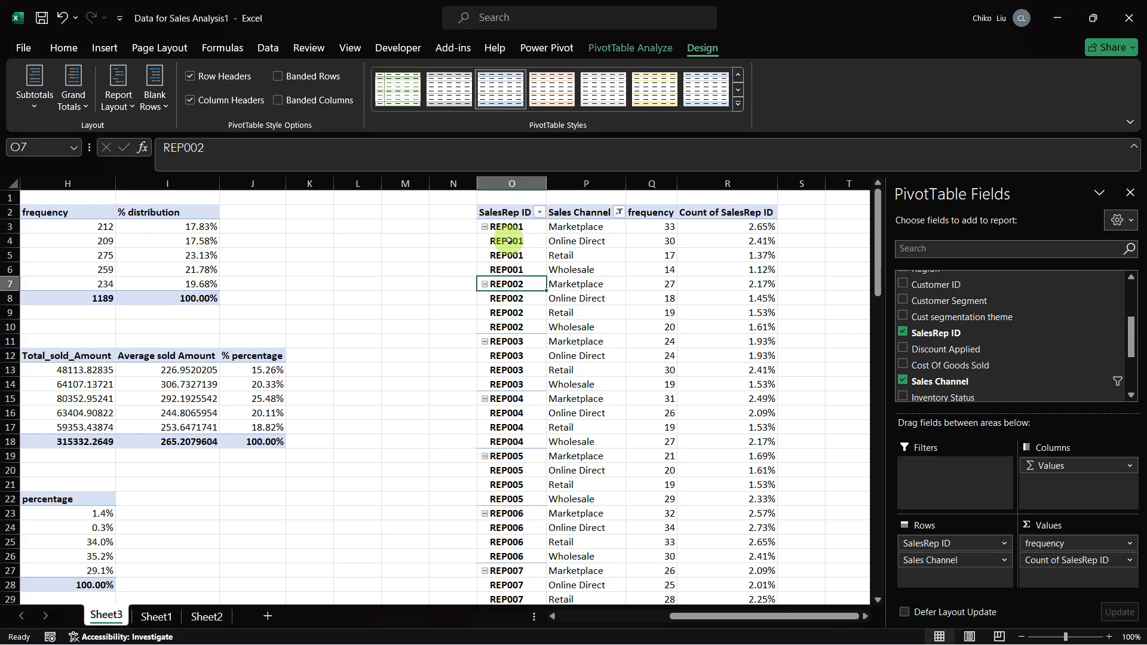
key(Right)
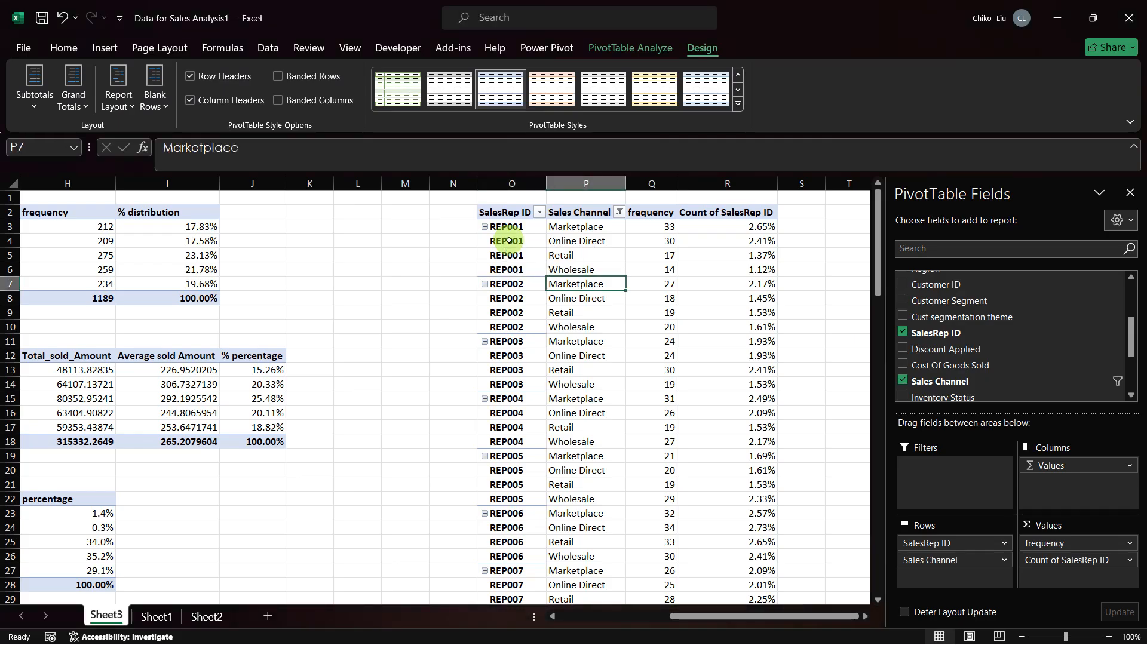
click(615, 210)
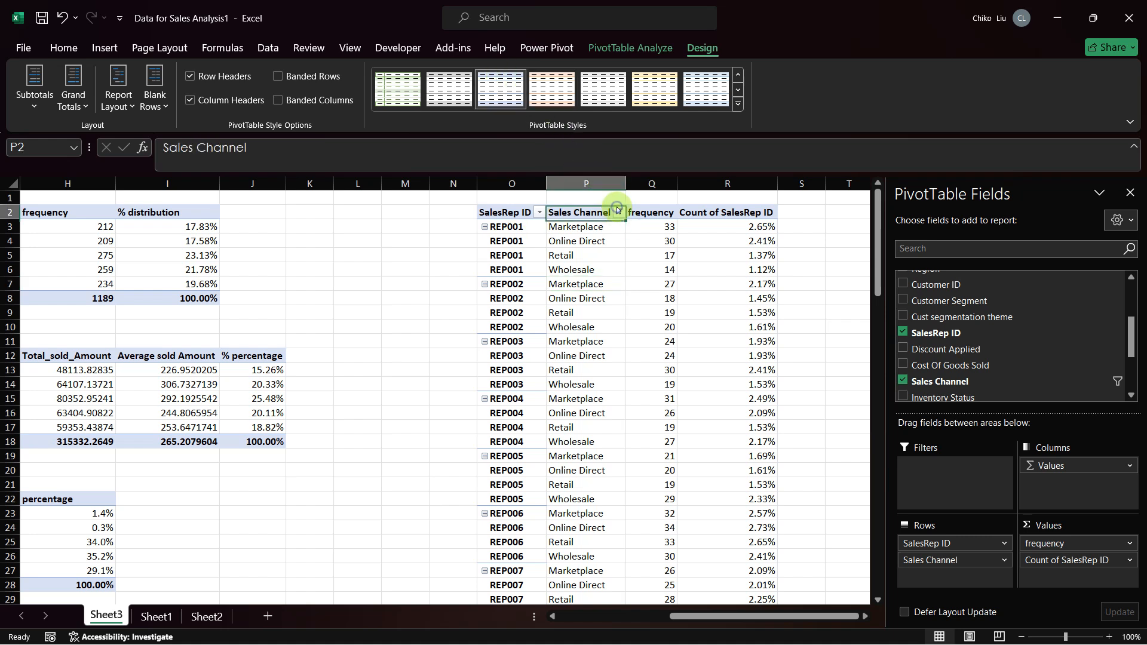
Step: Include the (blank) item in the Sales Channel filter of the PivotTable at O2, then filter it out again
click(618, 212)
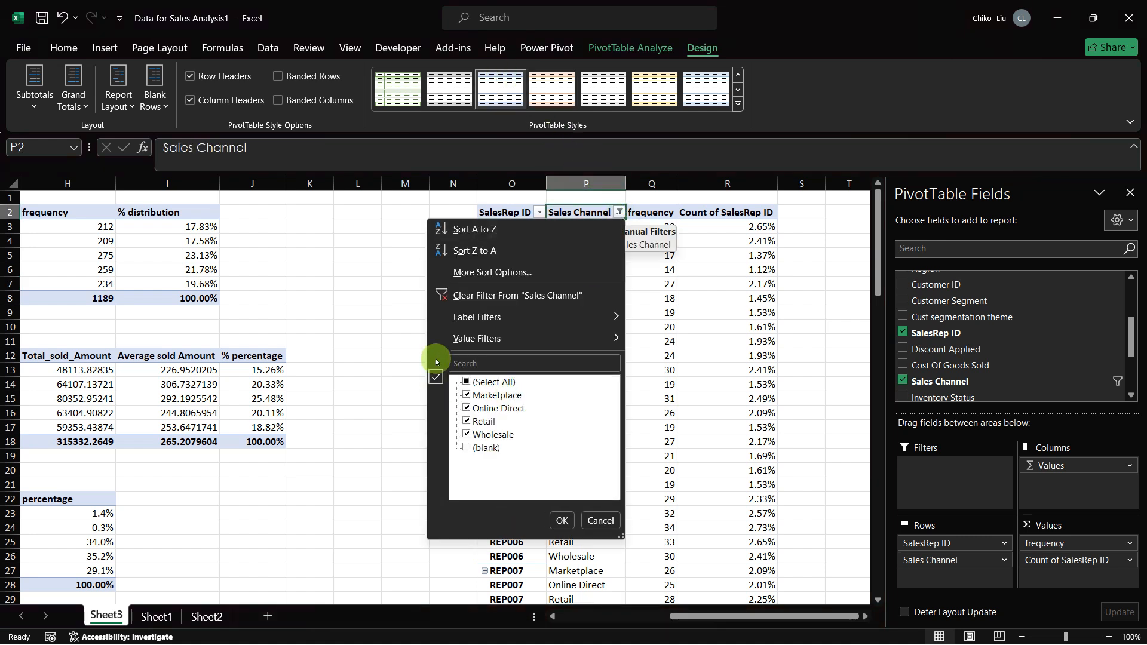
click(467, 448)
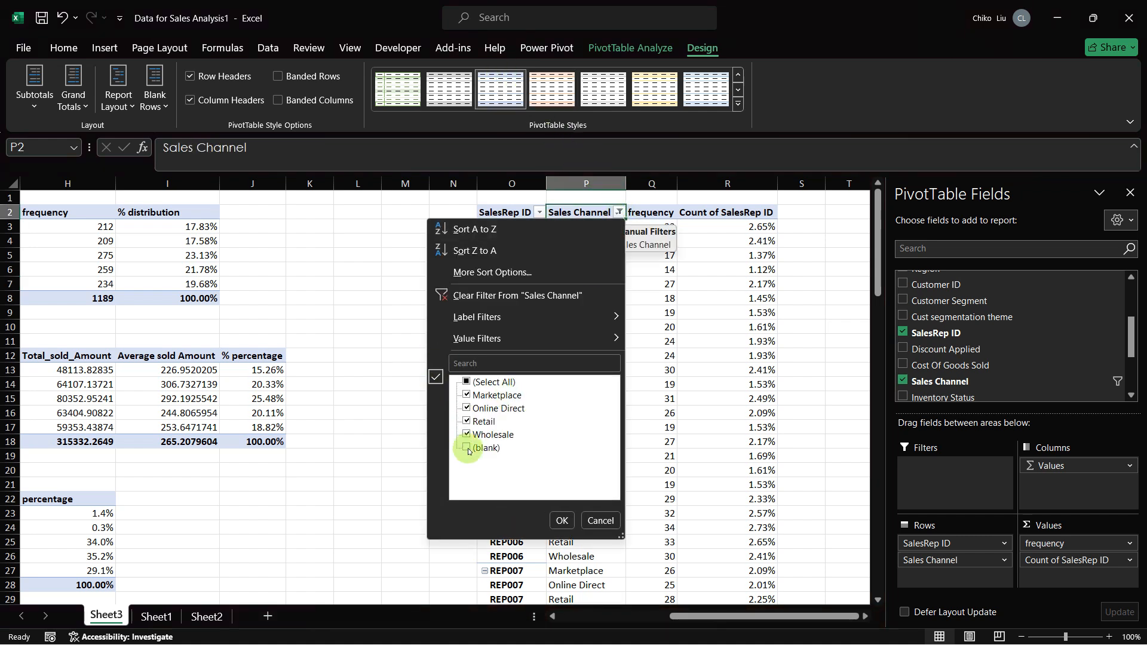
click(574, 530)
click(619, 213)
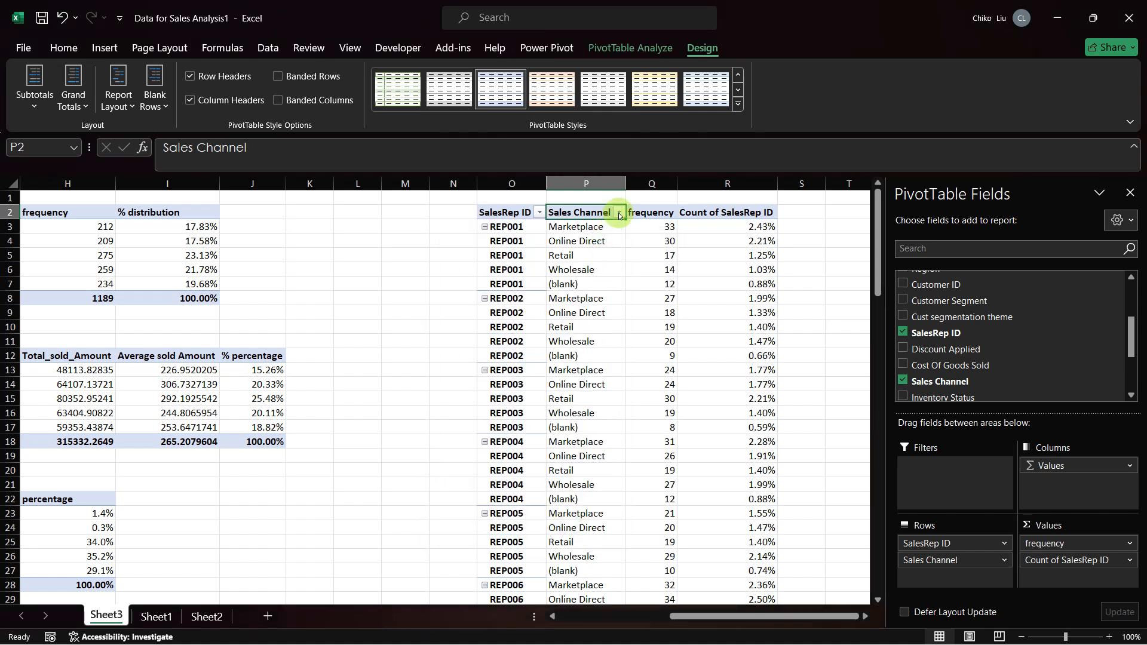
click(619, 213)
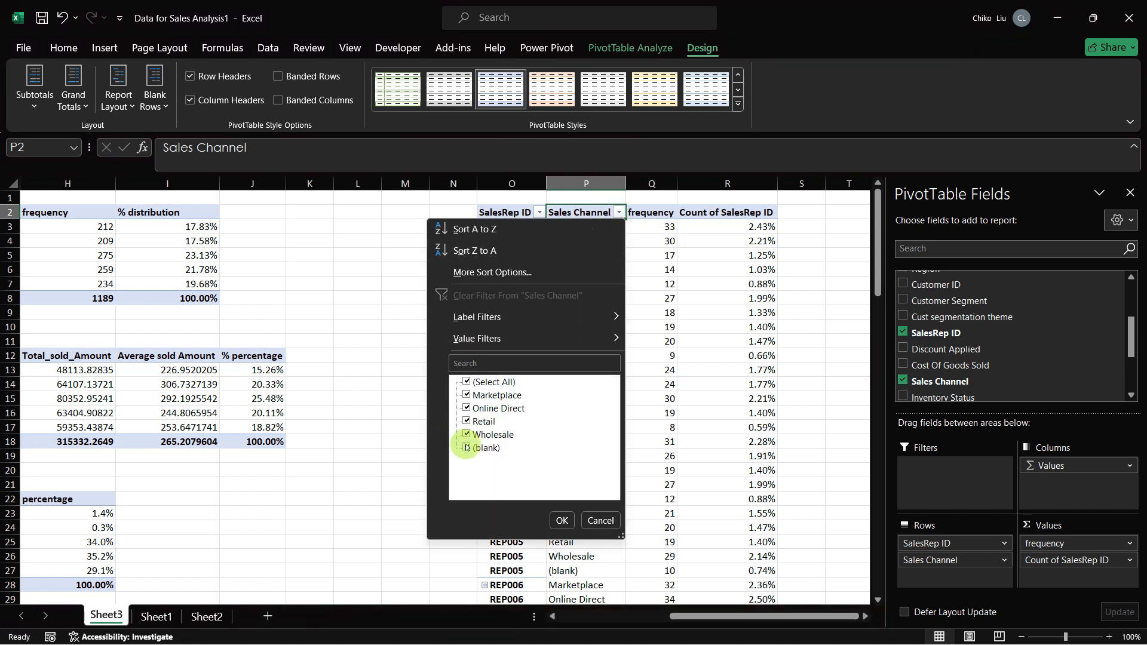
click(562, 520)
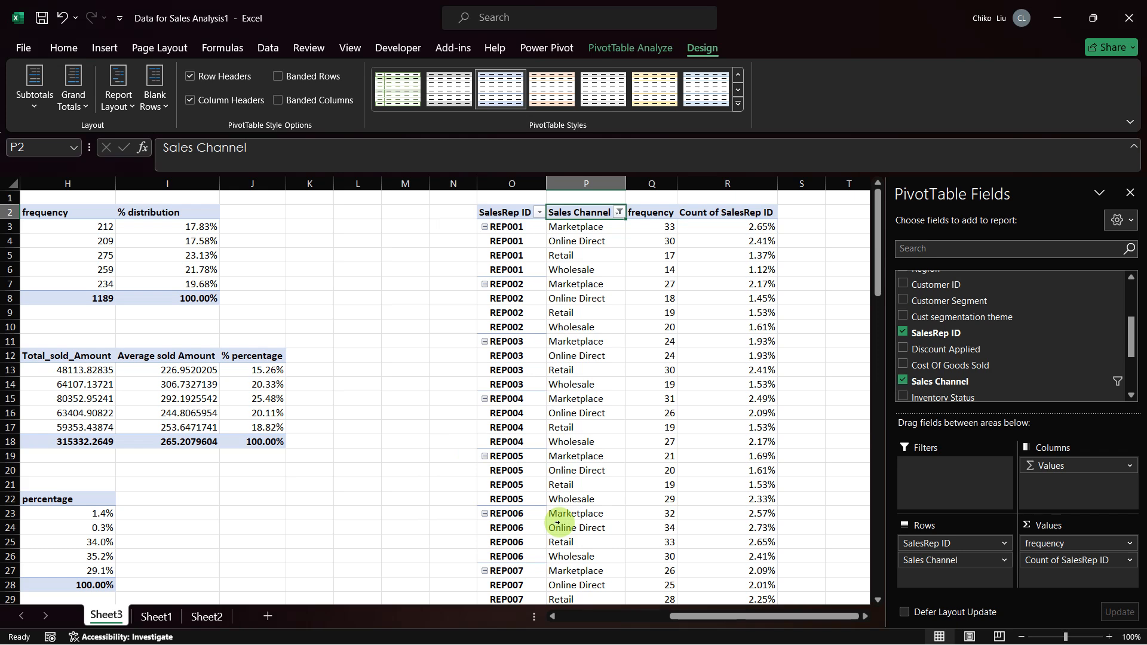
Step: Examine the Region and Customer ID values in the first rows of Sheet1 to see how customers relate to regions
key(ctrl+Page_Down)
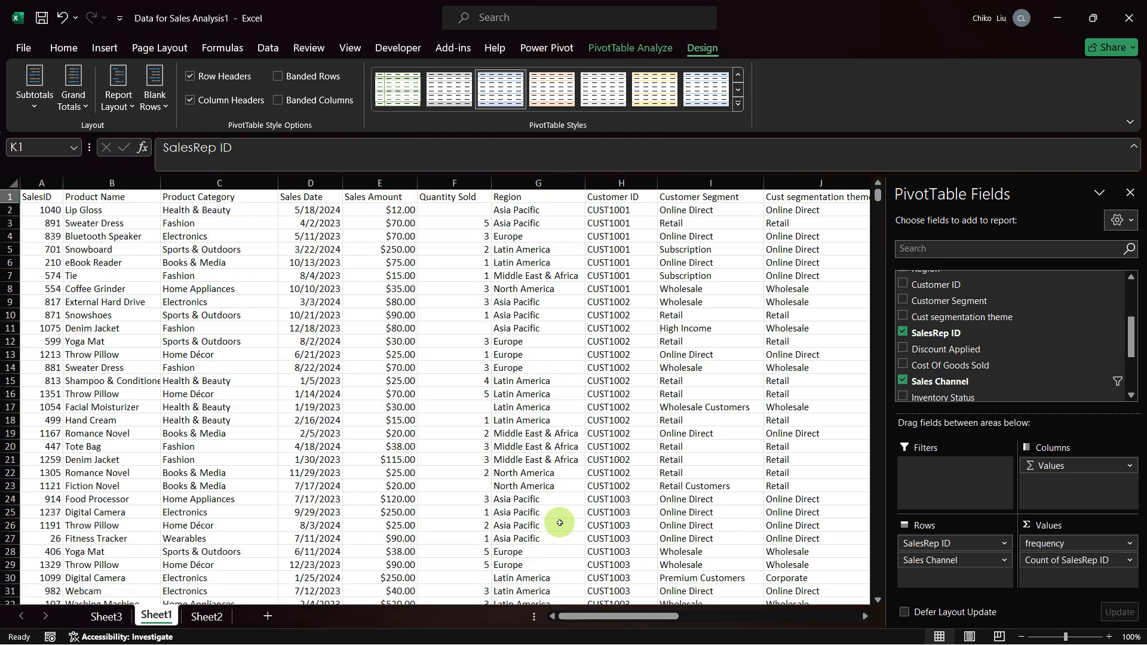
click(530, 253)
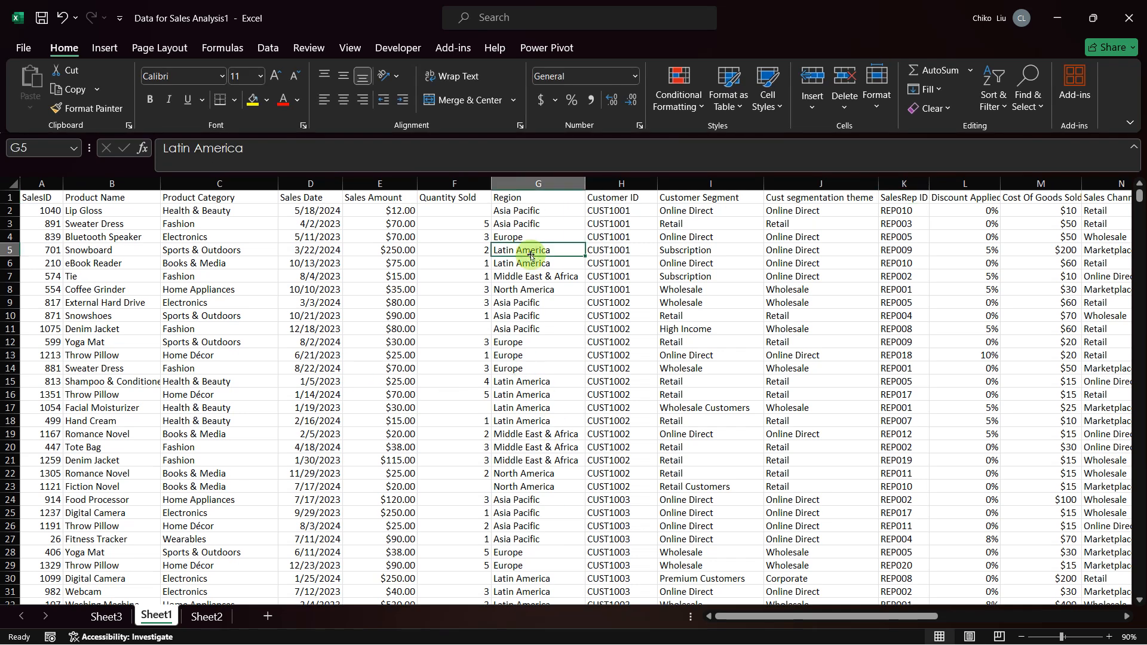
click(618, 222)
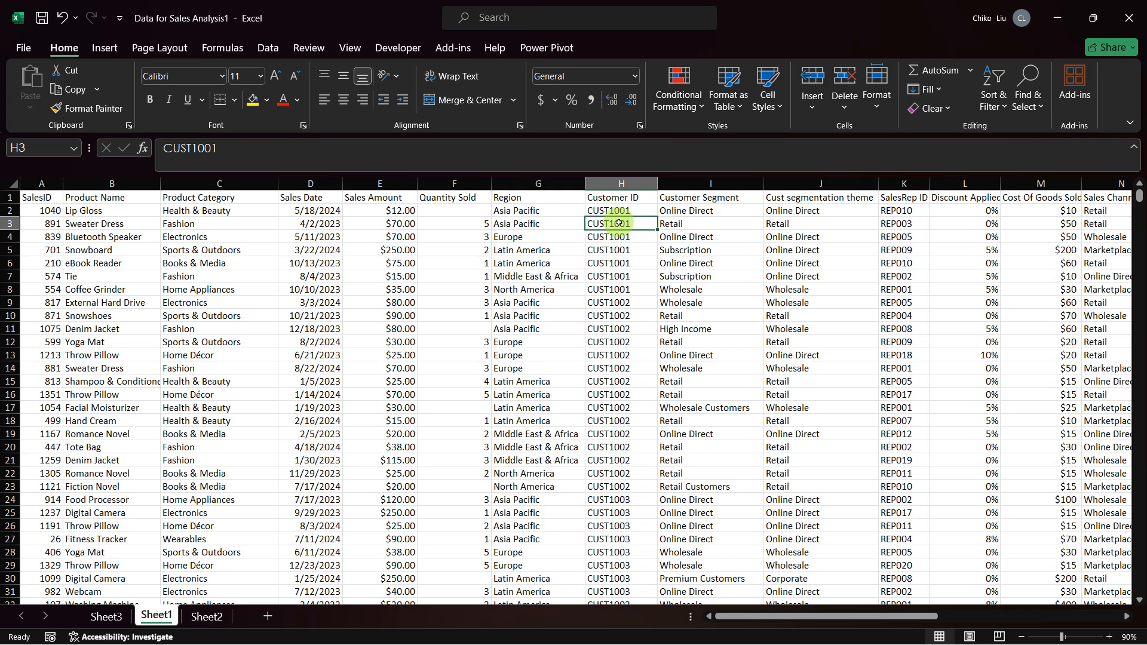
key(Down)
key(Left)
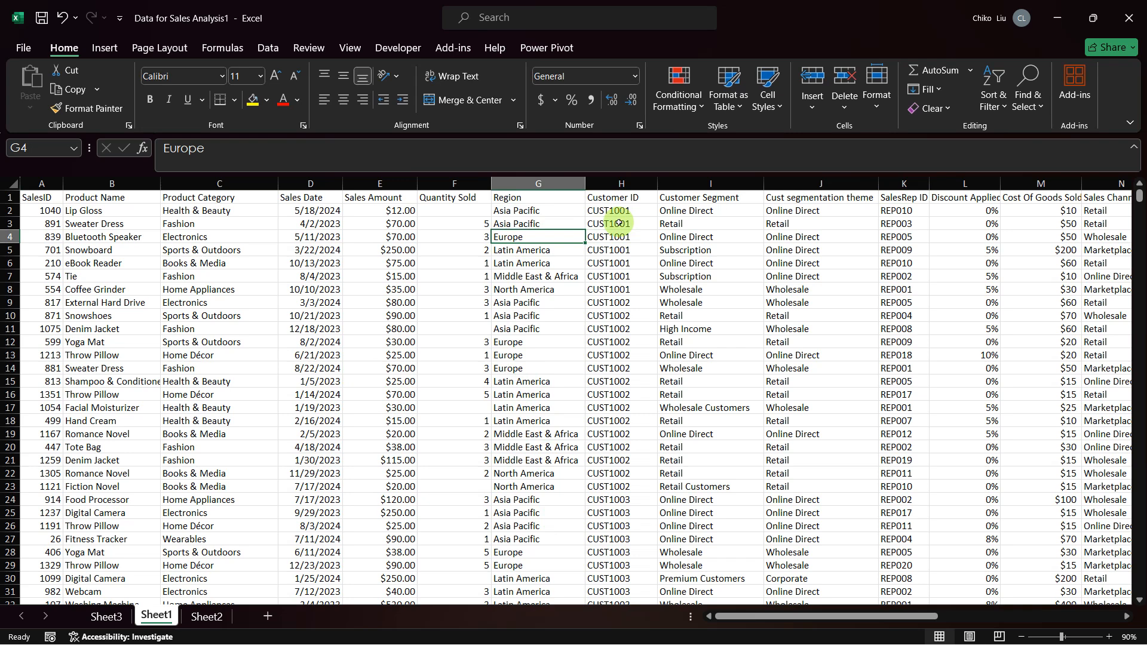
key(Right)
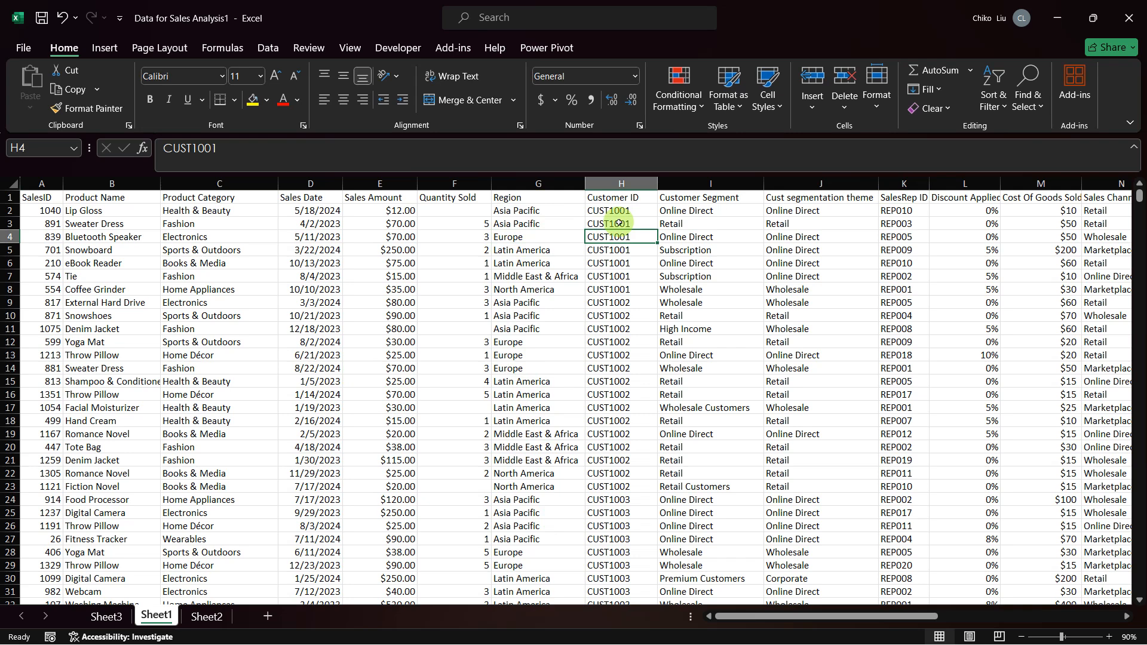
key(Left)
key(Up)
key(Right)
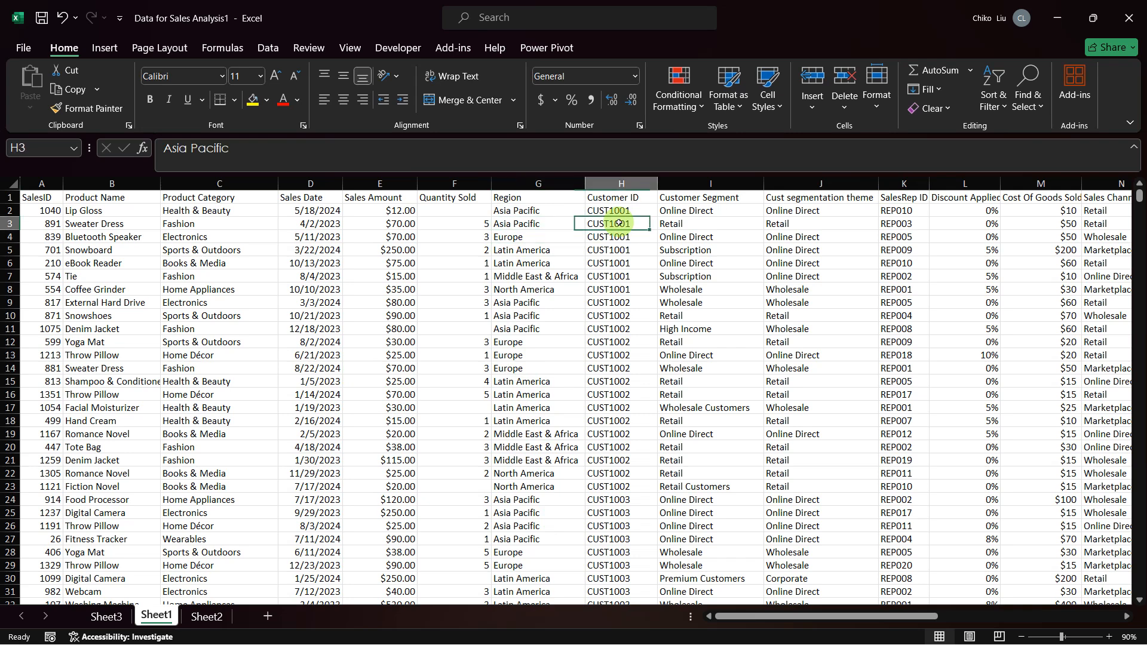
Step: Copy the Customer ID column from Sheet1, header included, and paste it as values into Sheet2 starting at P1
key(Up)
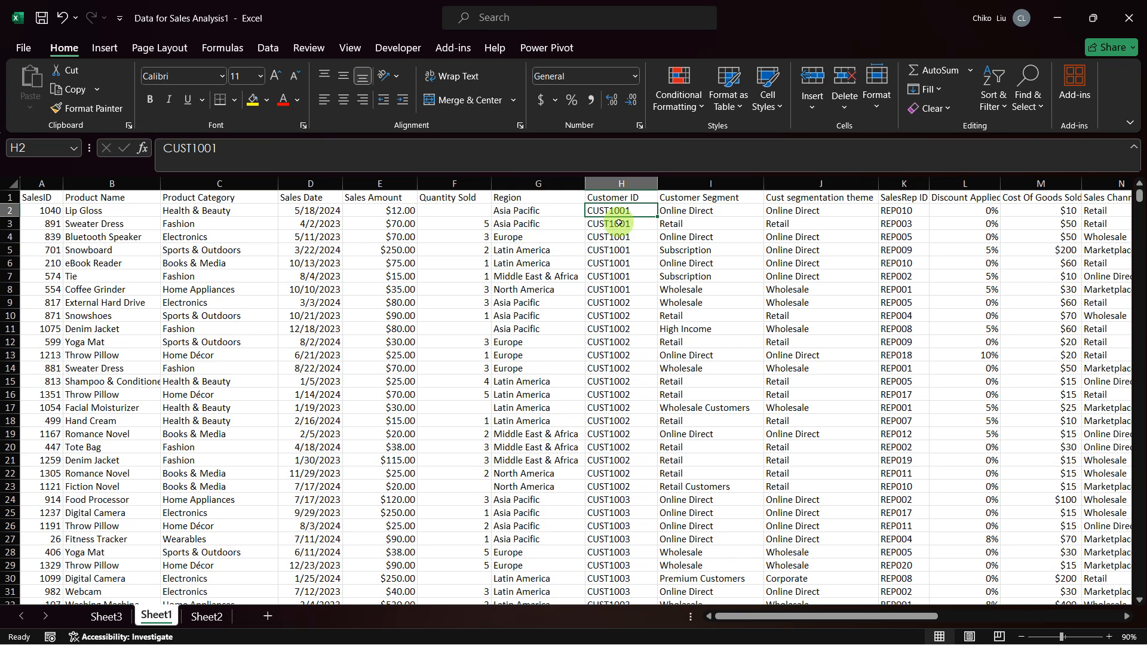
key(Up)
key(ctrl+shift+Down)
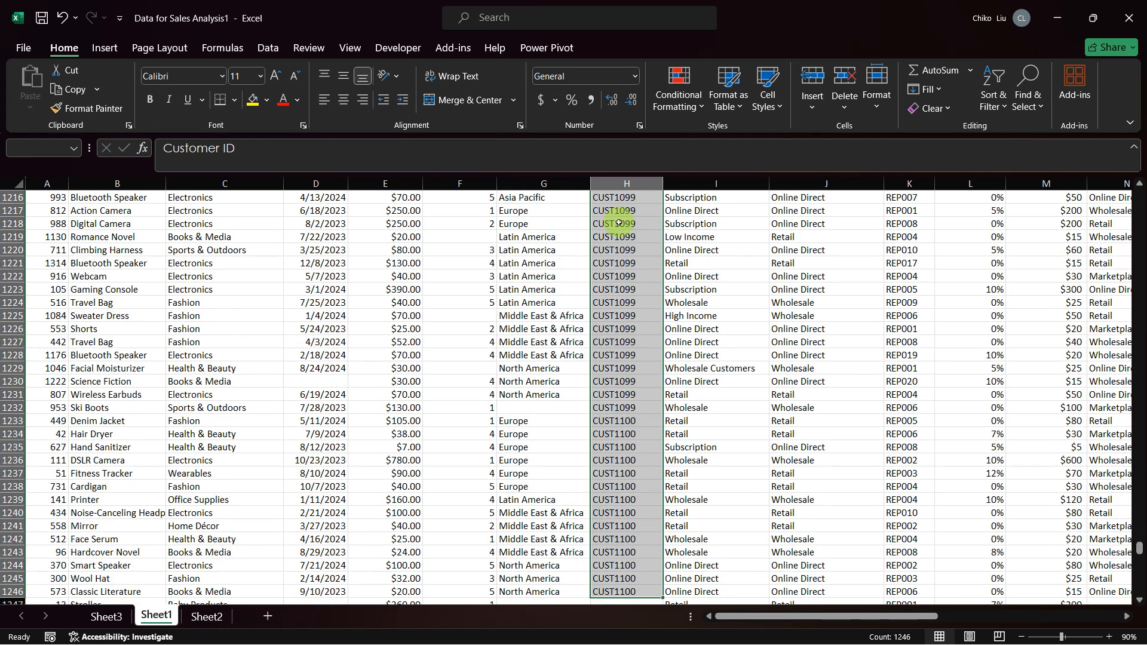
key(ctrl+c)
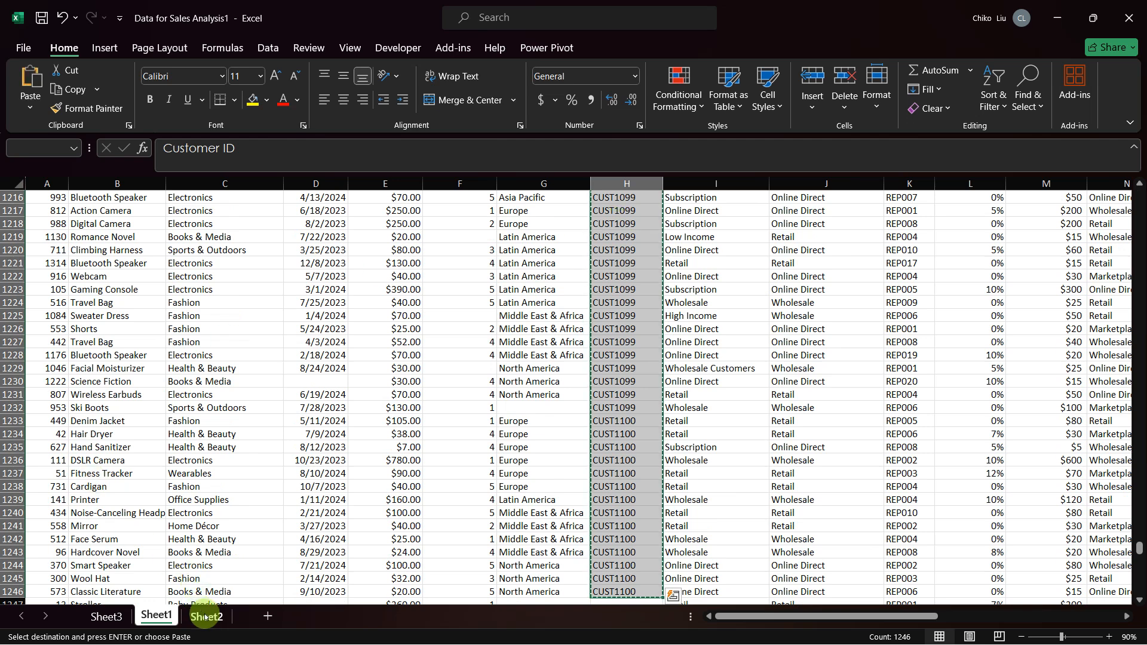
click(206, 616)
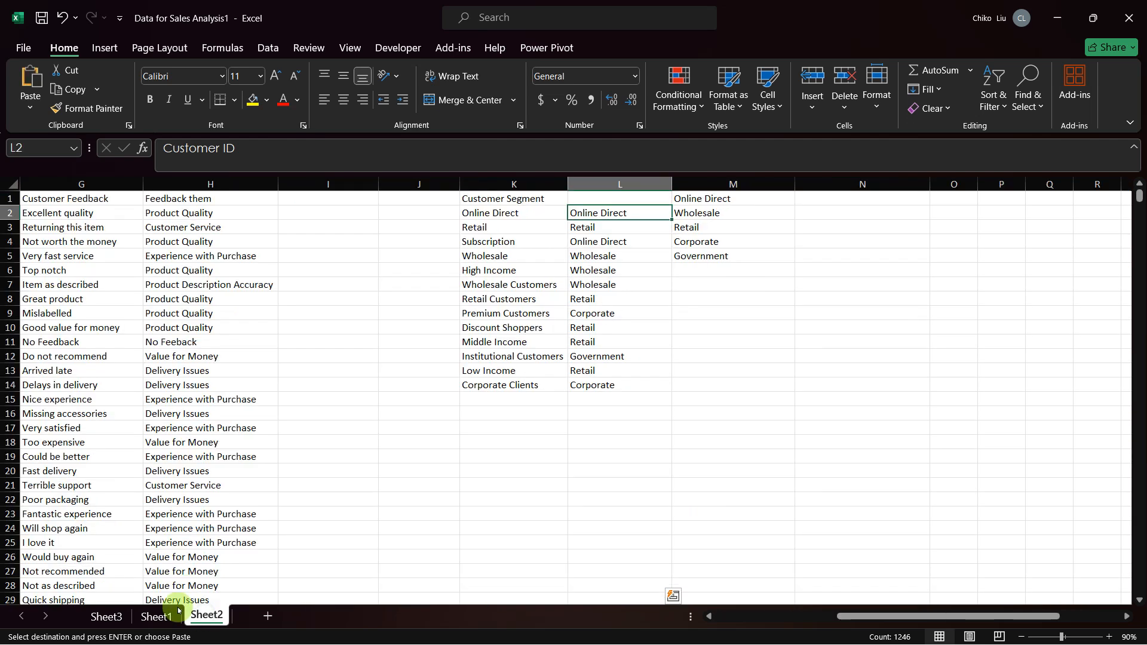
click(997, 198)
right_click(997, 198)
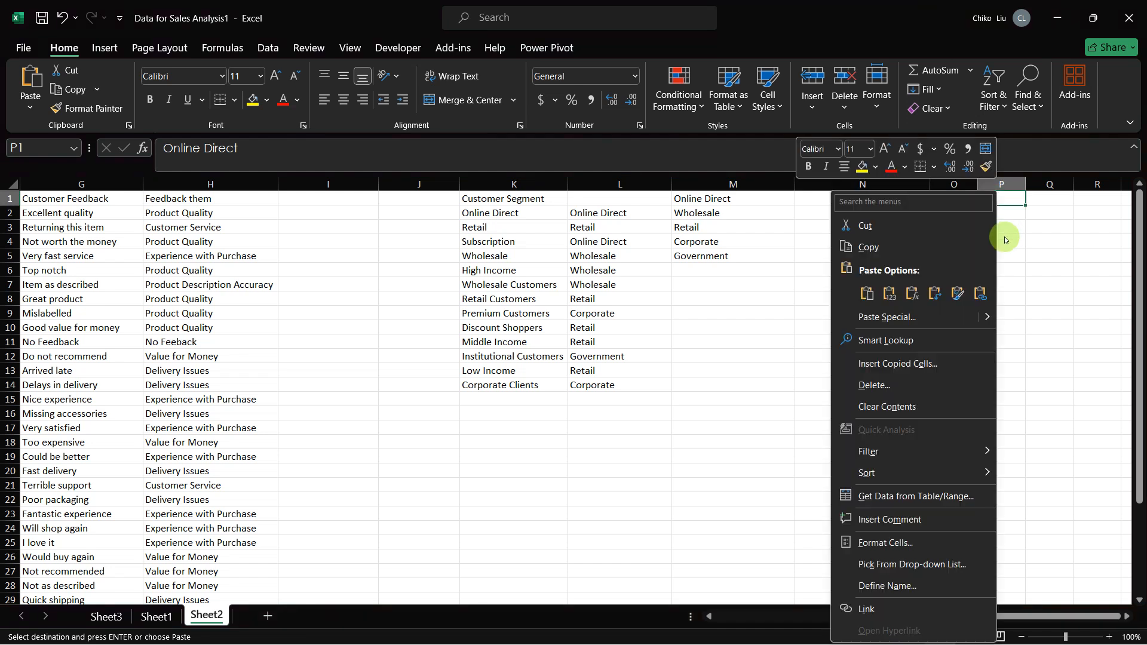
click(883, 292)
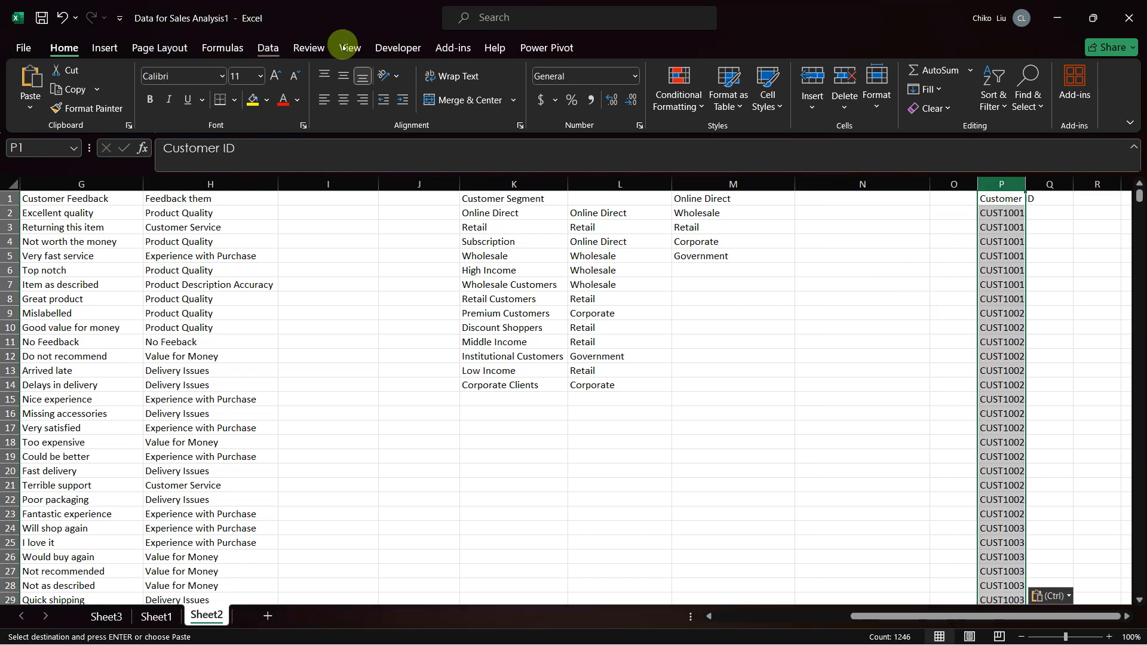
Step: Remove the duplicate values from the pasted Customer ID column in Sheet2
click(267, 48)
key(Escape)
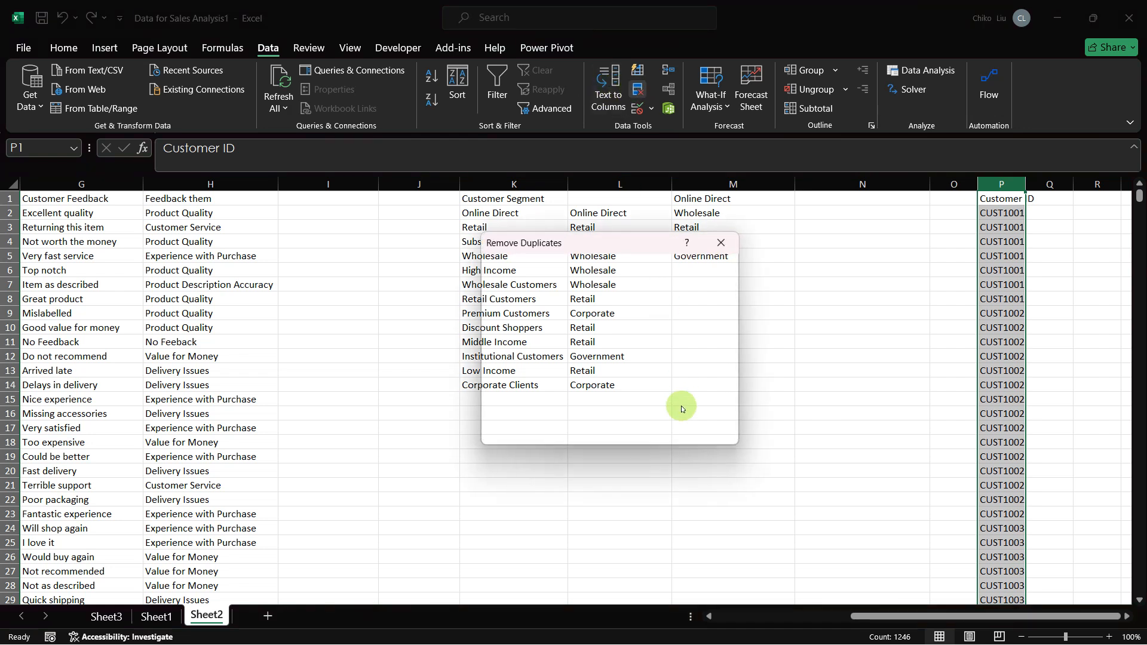
click(647, 431)
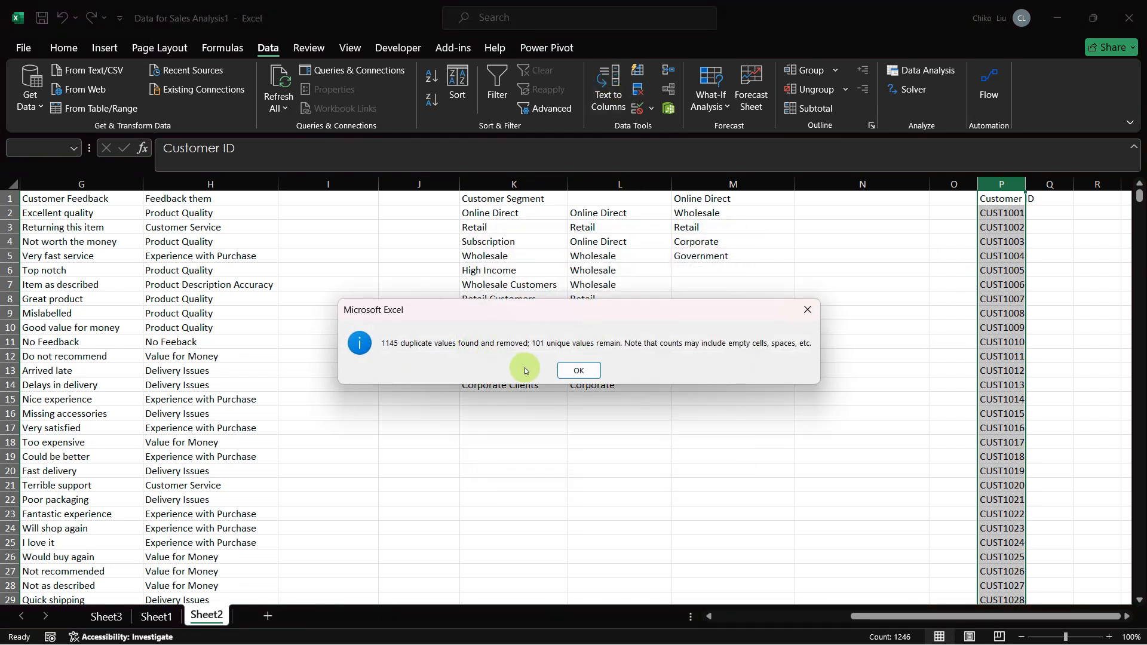
click(578, 370)
Step: Fit column P to the width of its contents and enter the header Region in Q1
scroll(789, 323, right, 4)
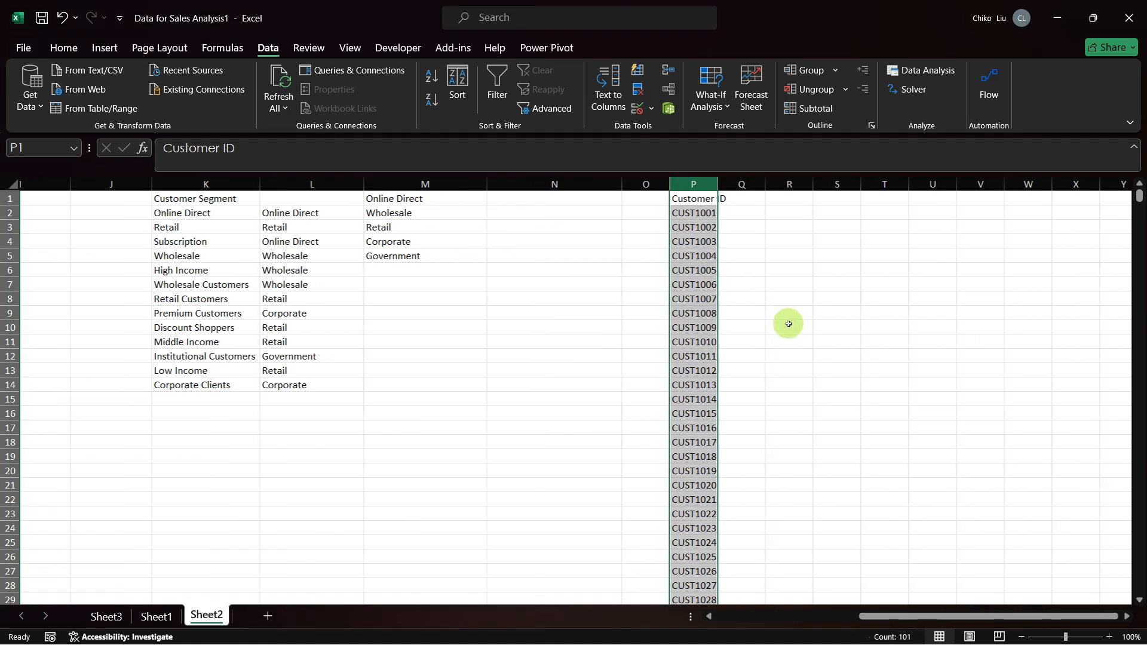
double_click(584, 180)
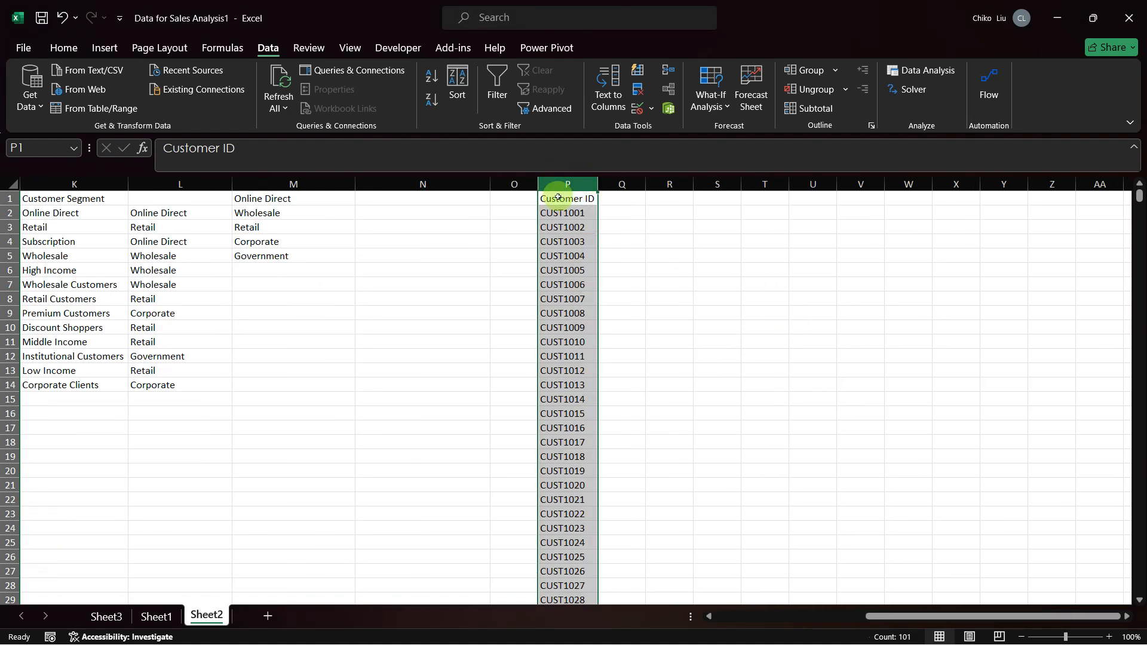
click(624, 201)
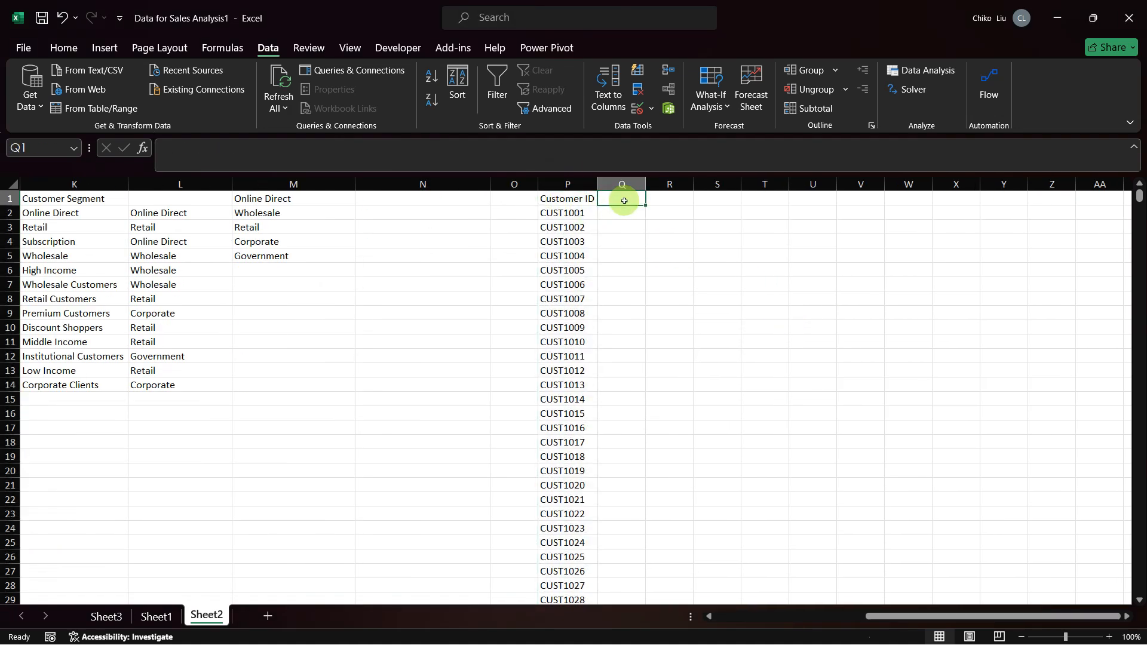
text(Region)
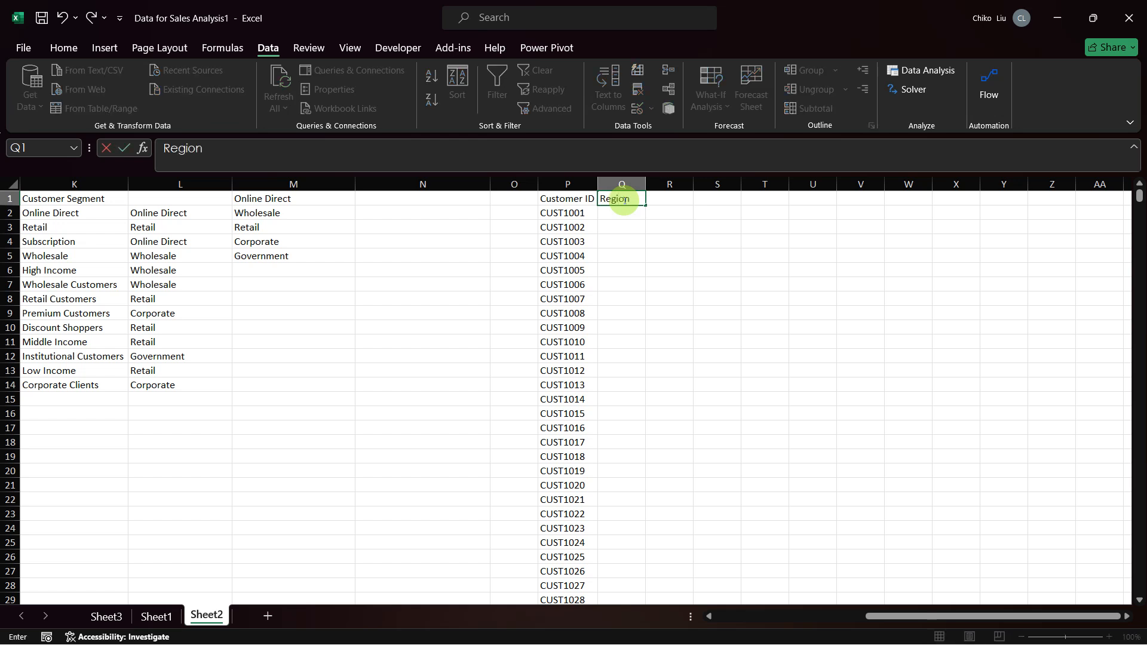
key(Return)
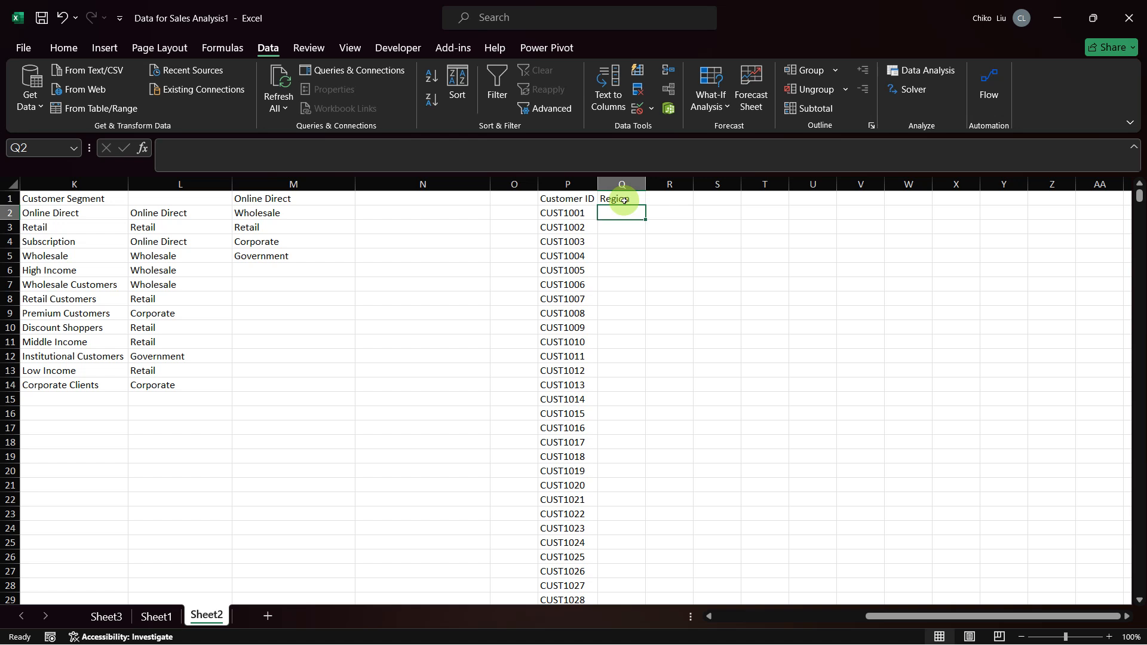
Step: Start an XLOOKUP formula in Q2 with $P2 as the lookup value, locking only the column
text(=xlookup)
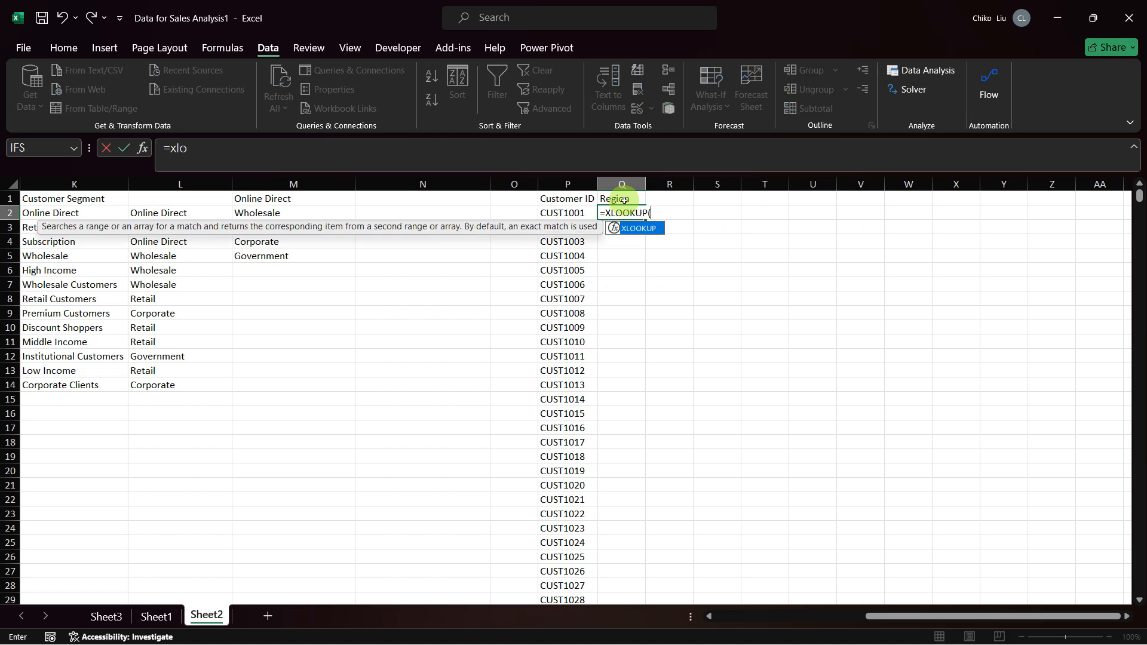
key(Tab)
click(562, 210)
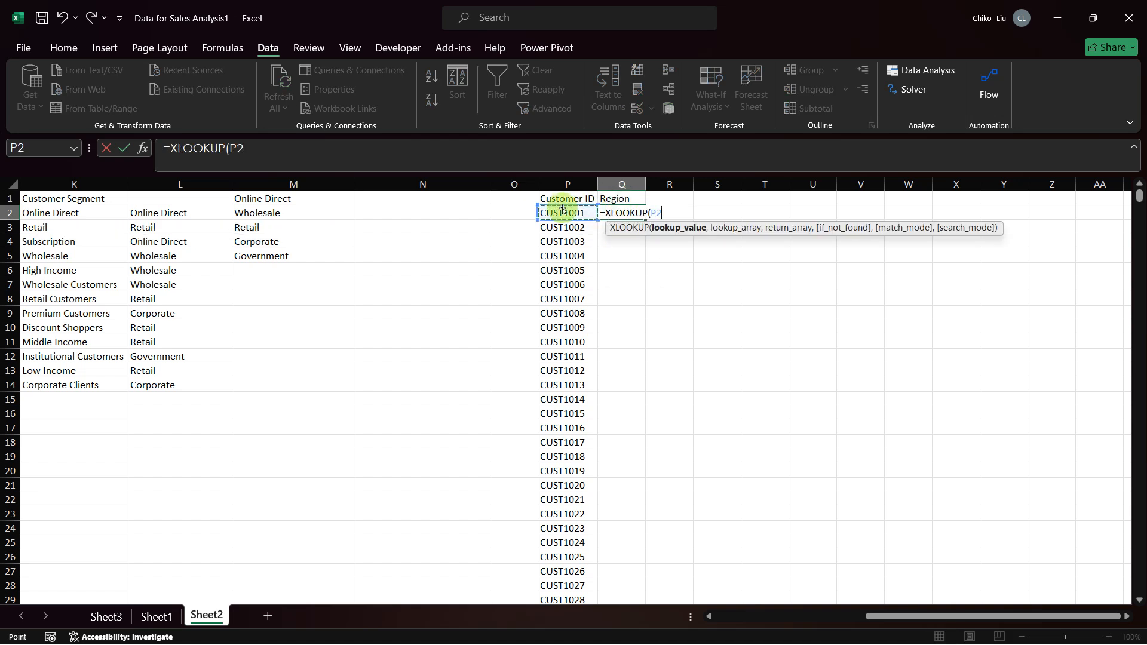
key(F4)
key(F4)
key(F4)
text(,)
Step: Set the XLOOKUP lookup array to the Customer ID range Sheet1!$H$2:$H$1246 as an absolute reference
click(155, 615)
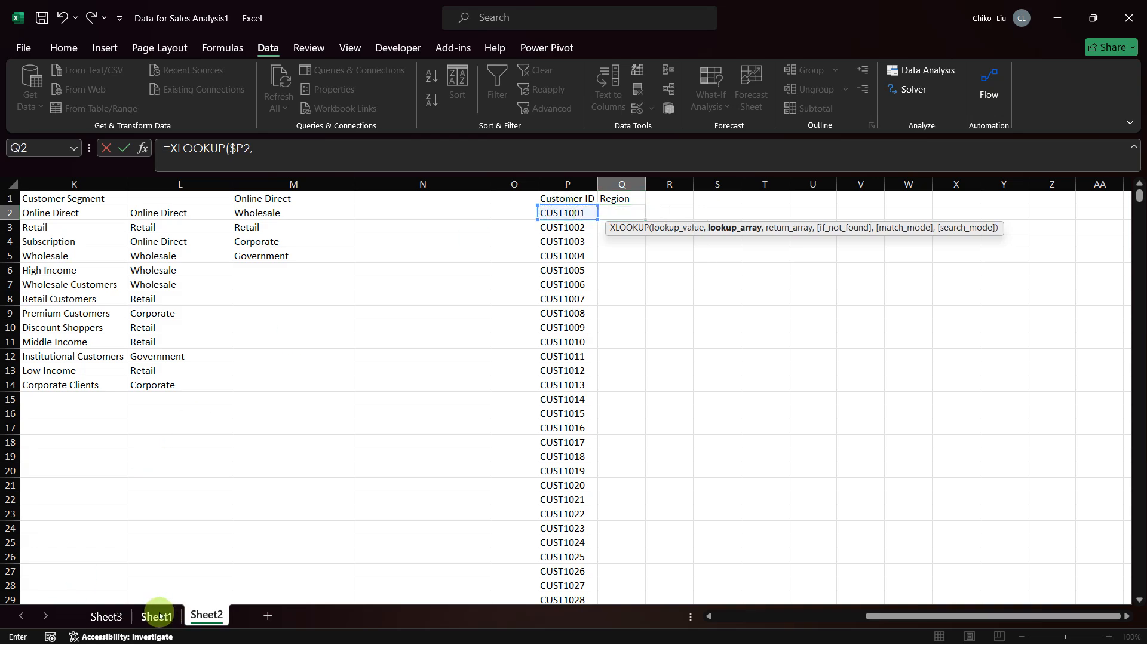
click(614, 279)
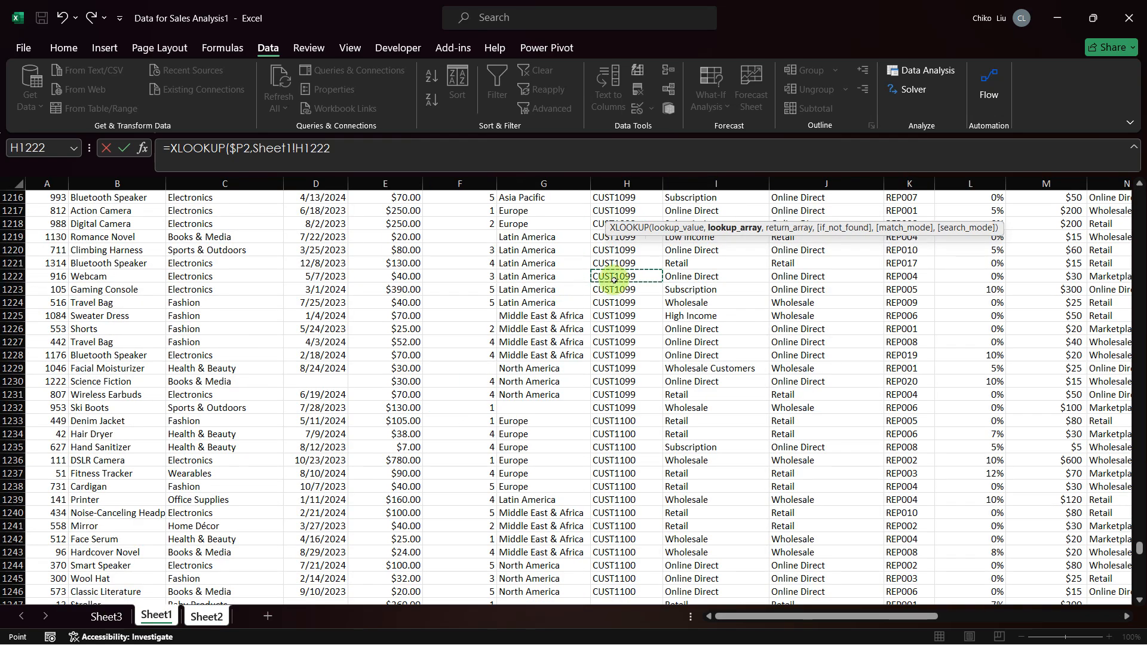
key(ctrl+Up)
key(Down)
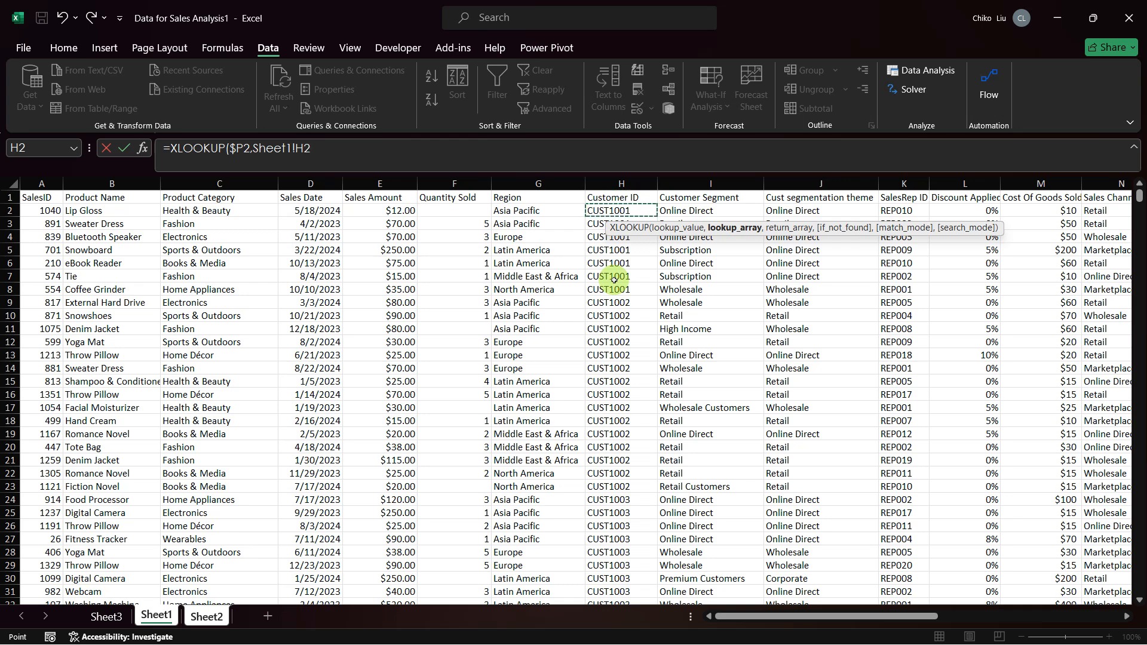
key(ctrl+shift+Down)
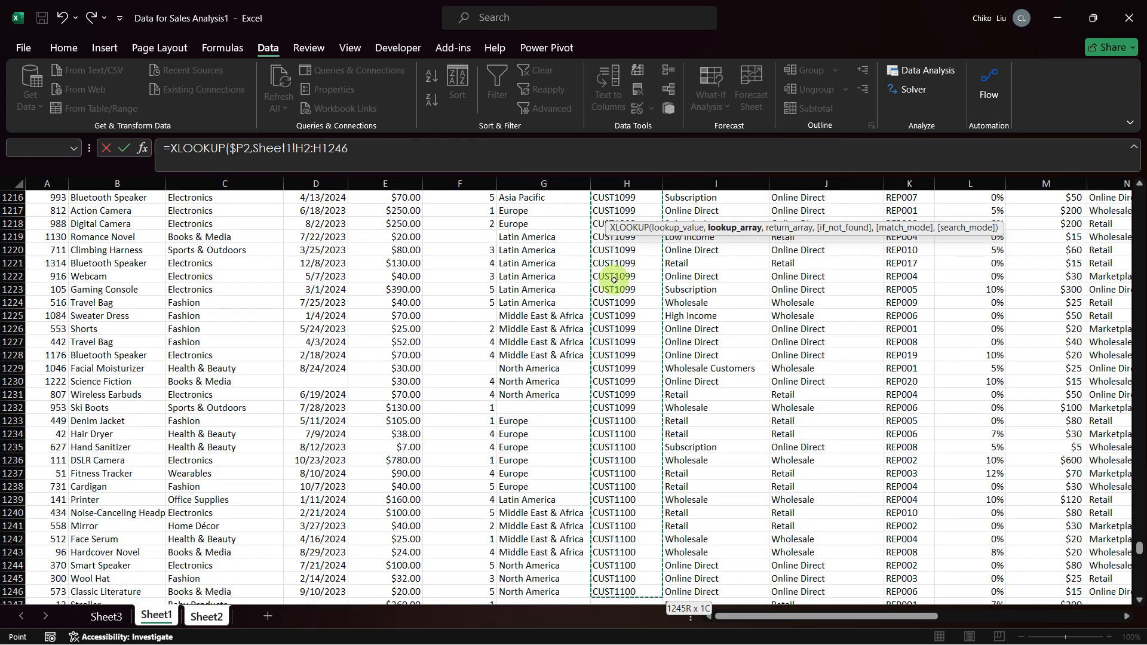
key(F4)
text(,)
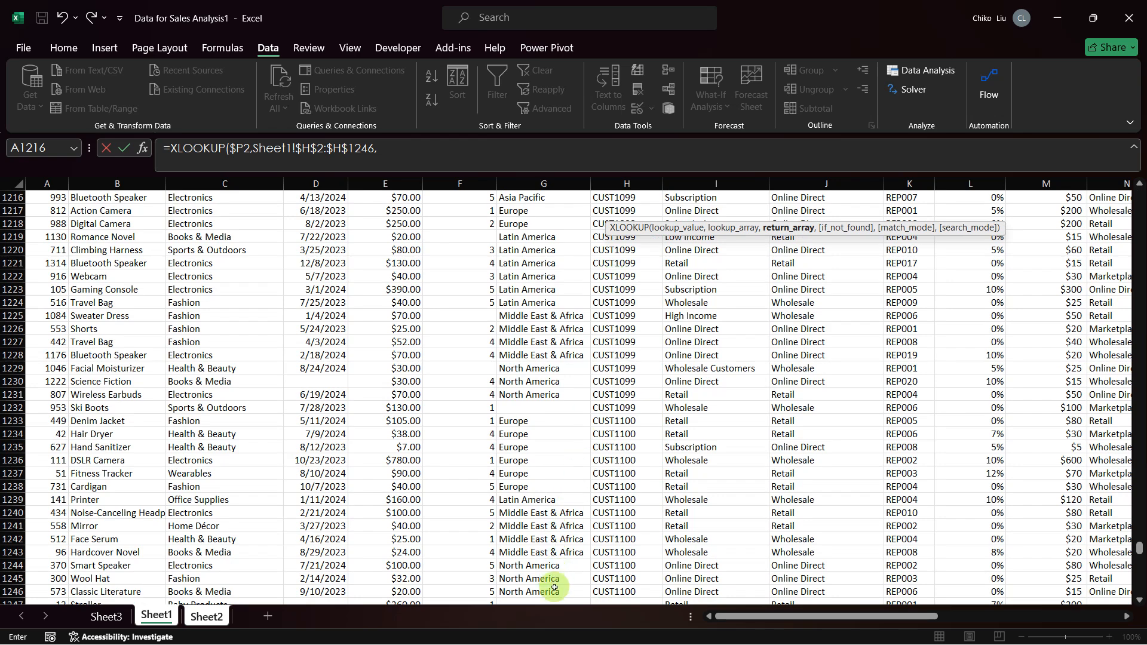
Step: Set the XLOOKUP return array to the Region range Sheet1!$G$2:$G$1246 as an absolute reference and finish the formula with exact match (0)
scroll(554, 585, down, 2)
scroll(554, 587, down, 4)
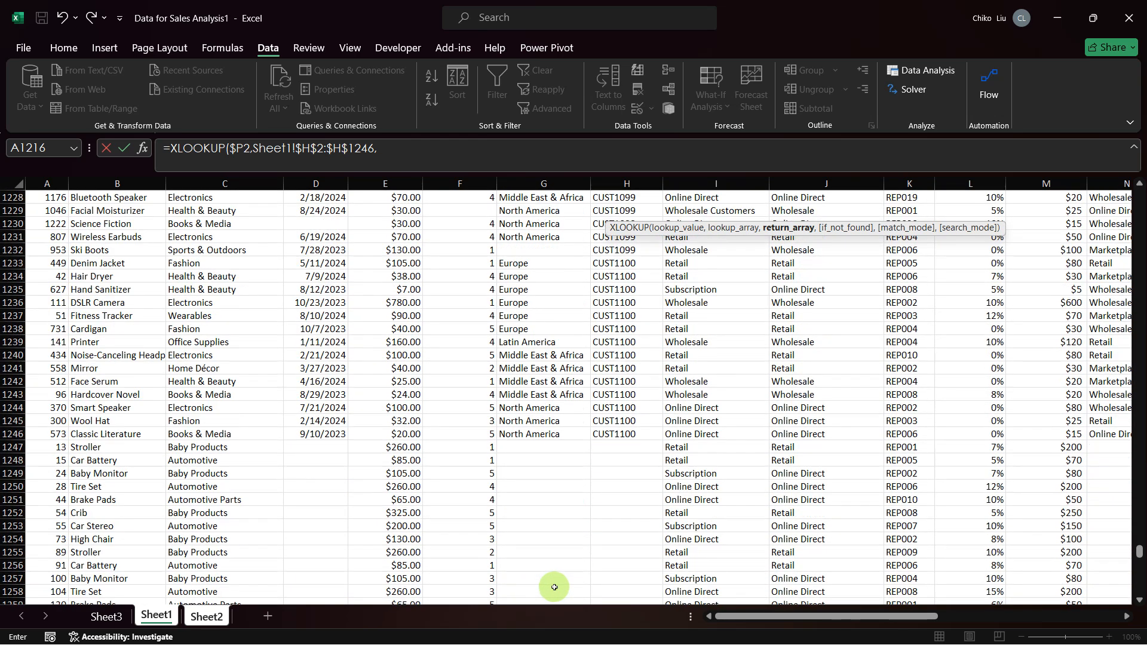
click(554, 396)
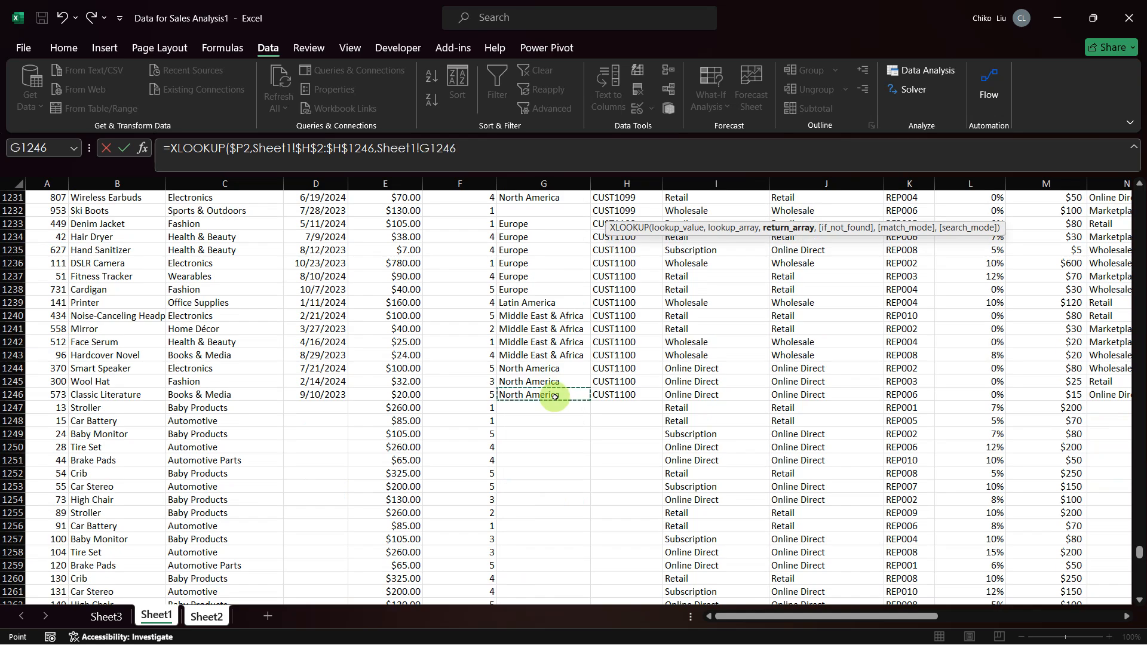
key(ctrl+shift+Up)
key(ctrl+shift+Up)
key(ctrl+shift+Up)
key(ctrl+shift+Up)
key(ctrl+shift+Up)
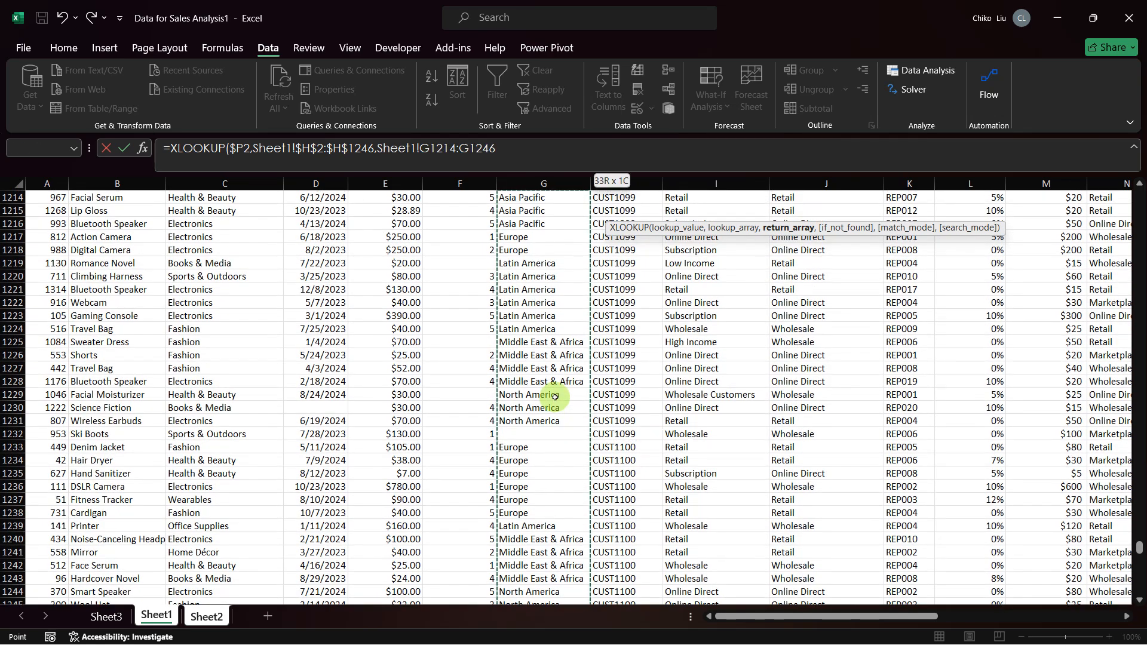
key(ctrl+shift+Up)
key(ctrl+shift+Up)
key(ctrl+shift+Up)
key(ctrl+shift+Up)
key(ctrl+shift+Up)
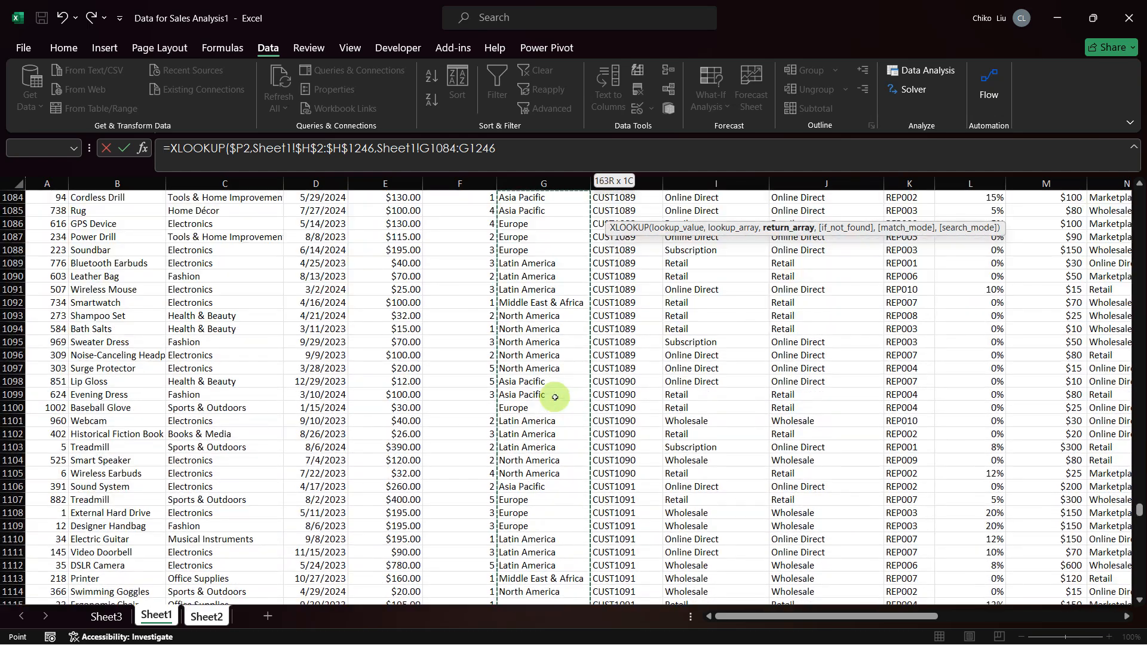
key(ctrl+shift+Up)
key(ctrl+shift+Up)
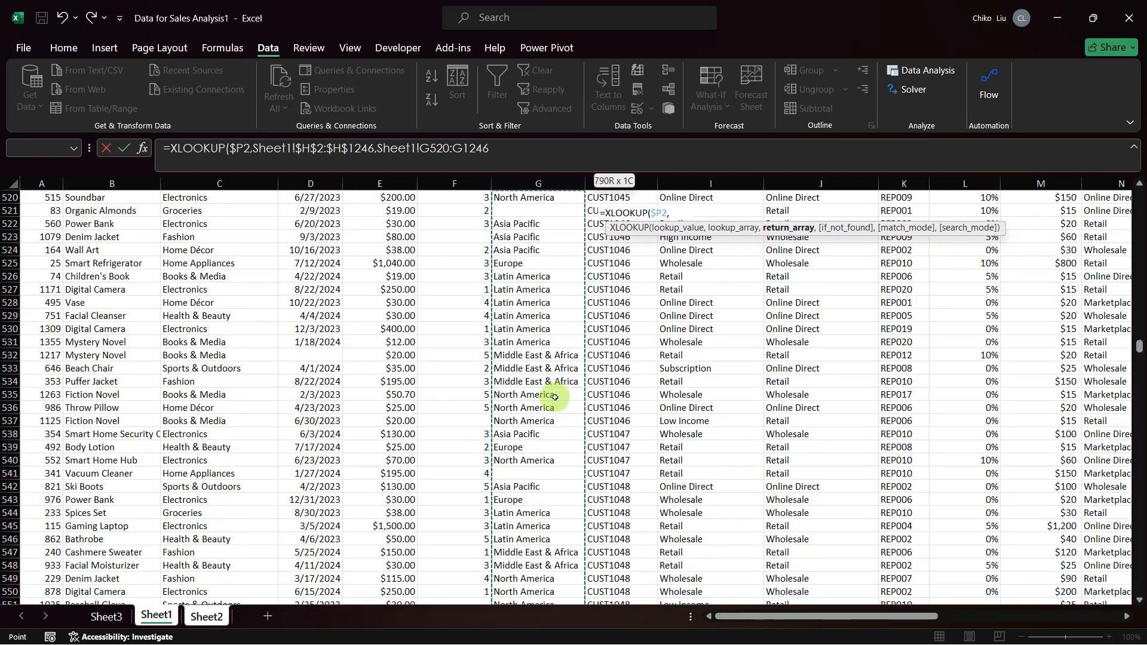
key(shift+Up)
key(shift+Up)
key(shift+Up)
key(shift+Up)
key(shift+Up)
key(shift+Up)
key(shift+Up)
key(shift+Up)
key(shift+Up)
key(shift+Up)
key(shift+Up)
key(shift+Up)
key(shift+Up)
key(shift+Up)
key(shift+Up)
key(shift+Up)
key(shift+Up)
key(shift+Up)
key(shift+Up)
key(shift+Up)
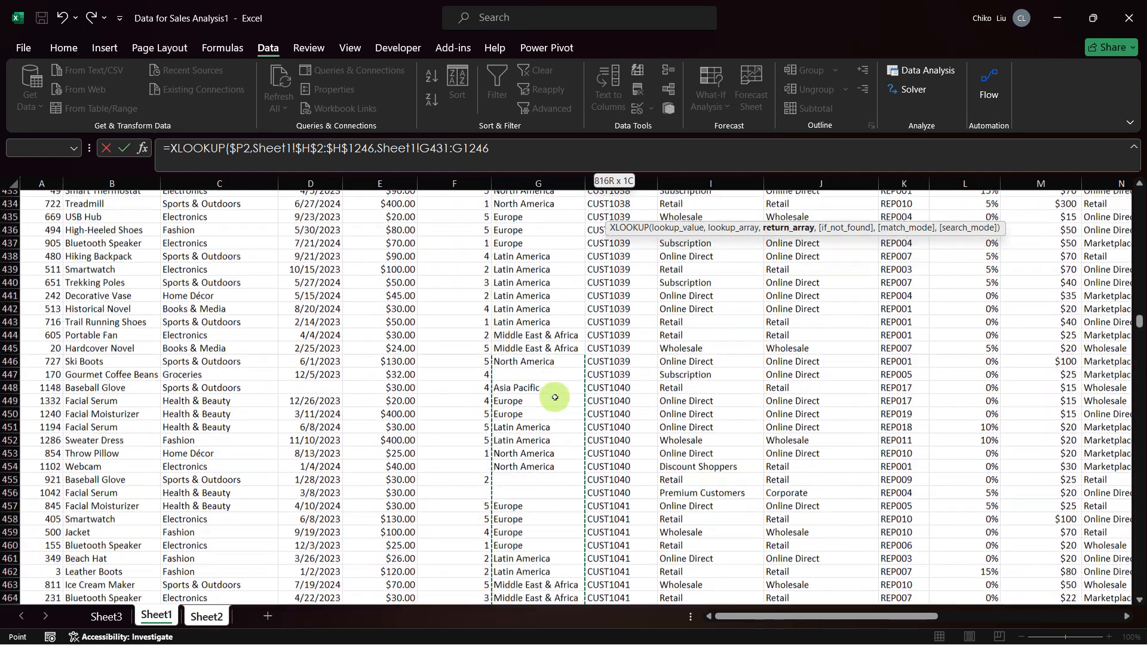
key(shift+Up)
key(shift+Up)
key(shift+Up)
key(shift+Up)
key(shift+Up)
key(shift+Up)
key(shift+Up)
key(shift+Up)
key(shift+Up)
key(shift+Up)
key(shift+Up)
key(shift+Up)
key(shift+Up)
key(shift+Up)
key(shift+Up)
key(shift+Up)
key(shift+Up)
key(shift+Up)
key(shift+Up)
key(shift+Up)
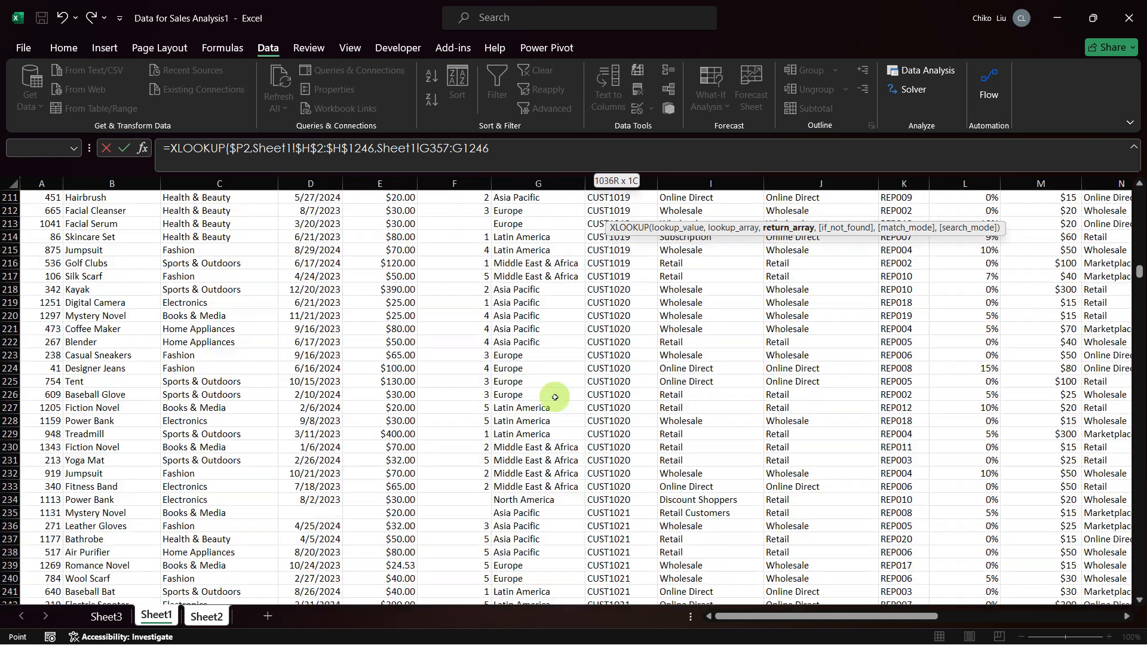
key(shift+Up)
key(shift+Up)
key(shift+Up)
key(shift+Up)
key(shift+Up)
key(shift+Up)
key(shift+Up)
key(shift+Up)
key(shift+Up)
key(shift+Up)
key(shift+Up)
key(shift+Up)
key(shift+Up)
key(shift+Up)
key(shift+Up)
key(shift+Up)
key(shift+Up)
key(shift+Up)
key(shift+Up)
key(shift+Up)
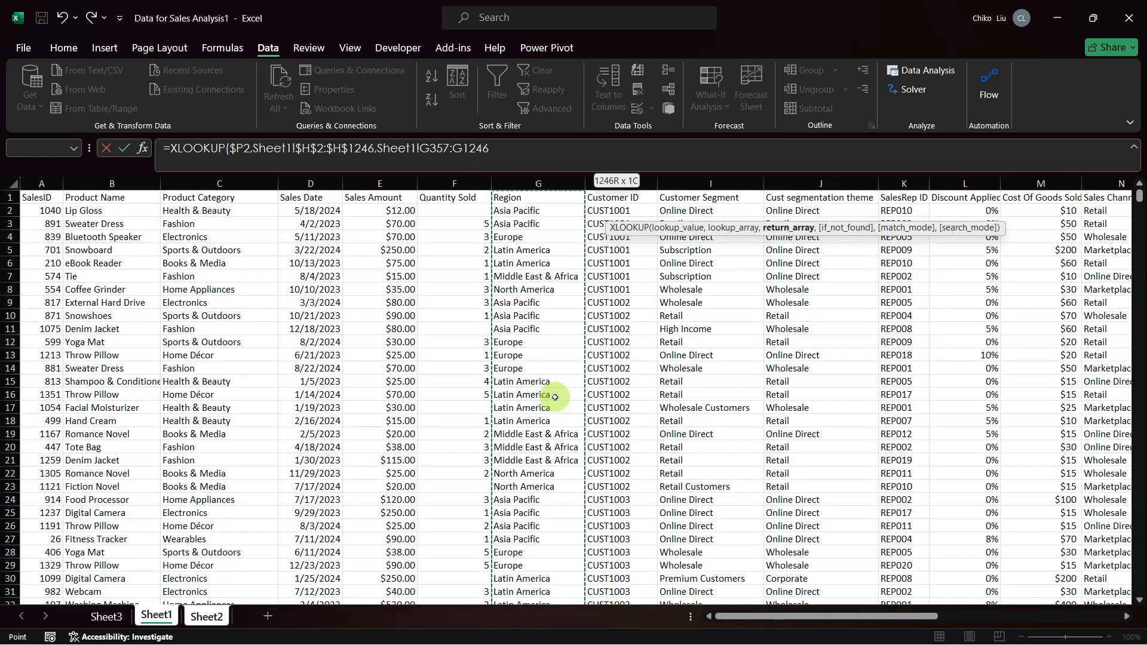
key(shift+Down)
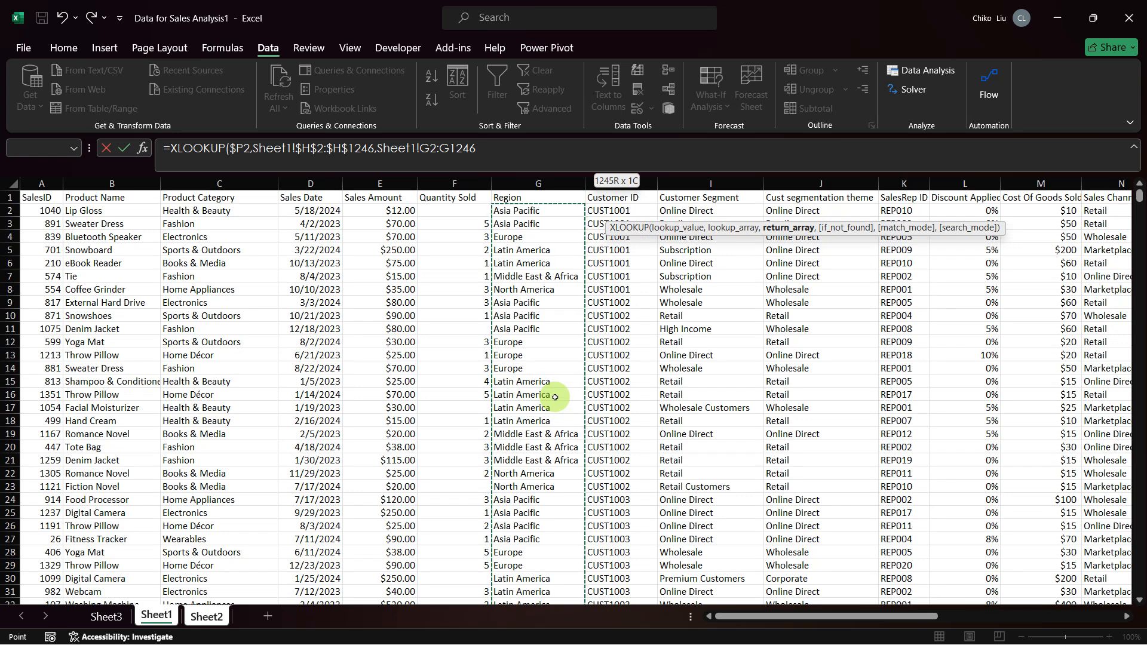
key(F4)
text(,,0))
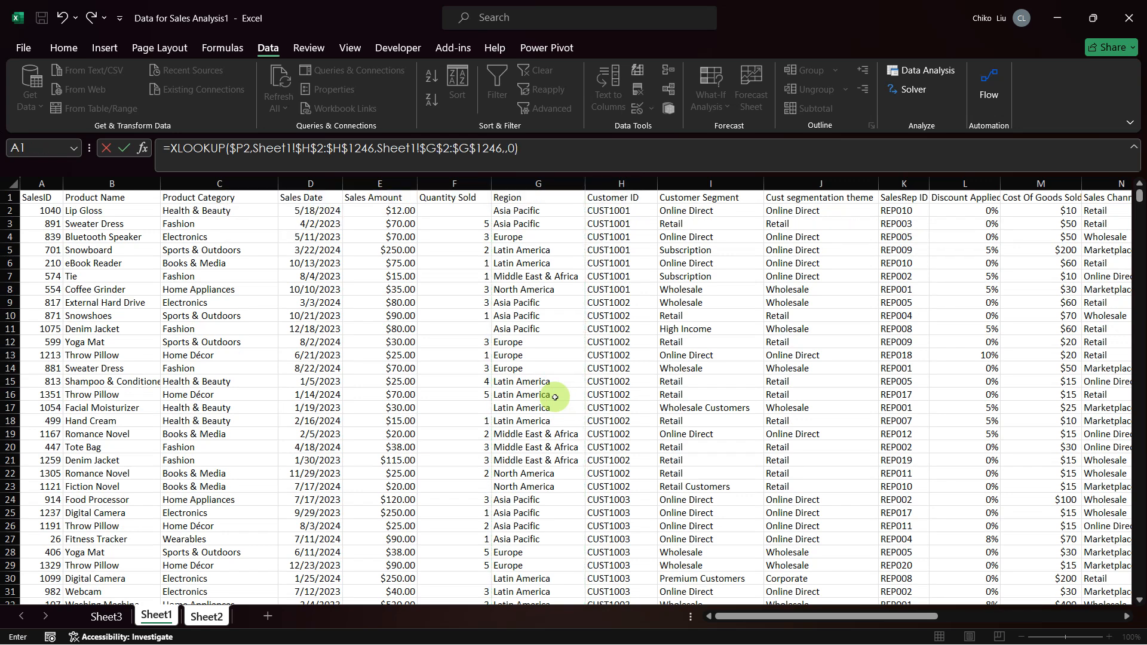
key(Return)
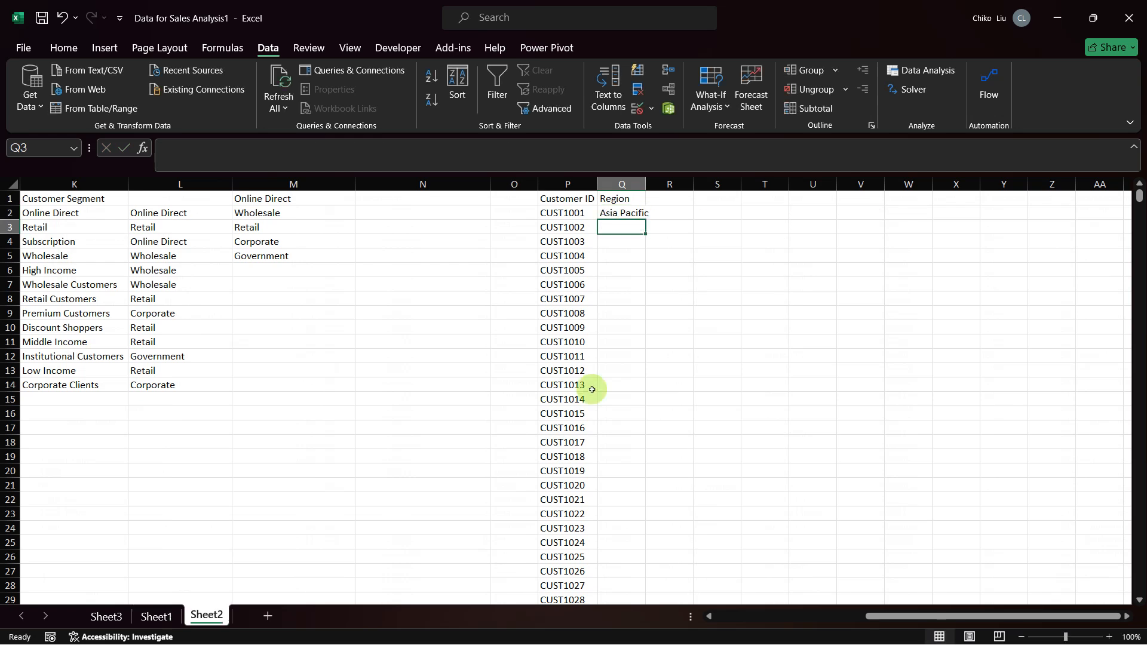
Step: Fit column Q to its contents and fill the Region XLOOKUP formula down for all customer IDs in Sheet2
double_click(644, 181)
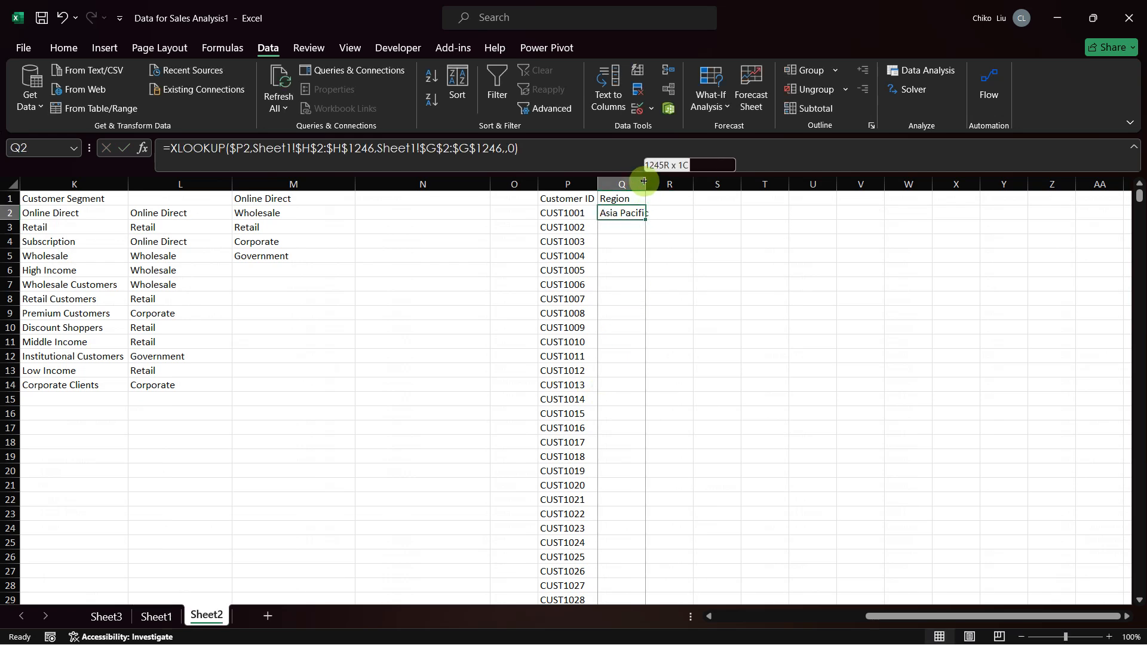
double_click(654, 220)
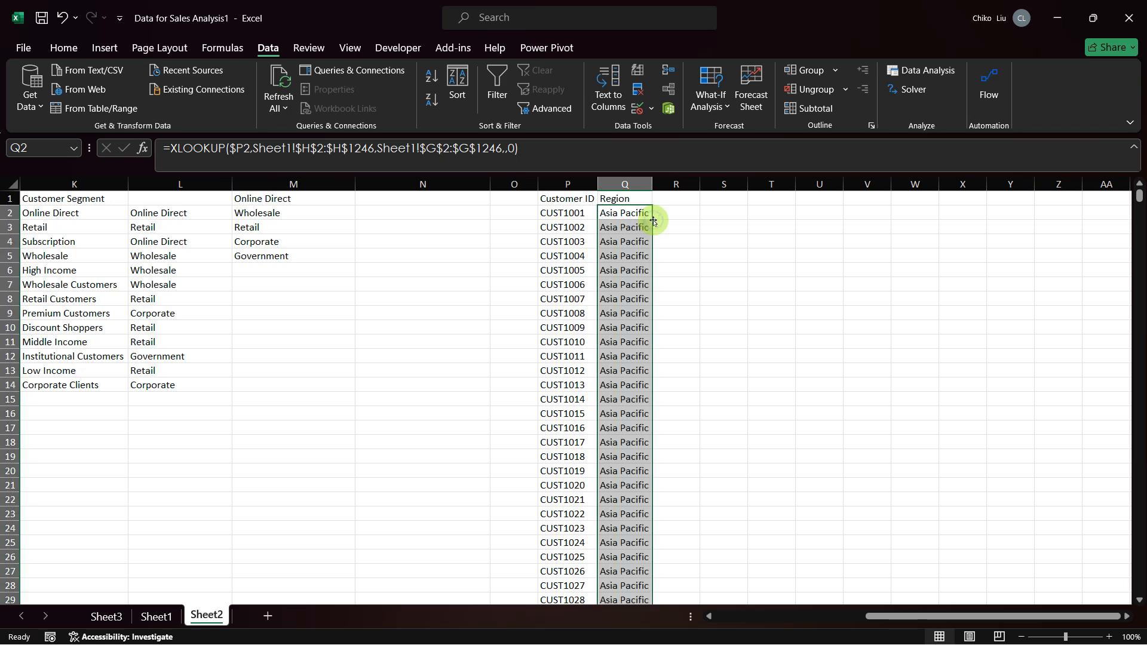
scroll(661, 328, down, 3)
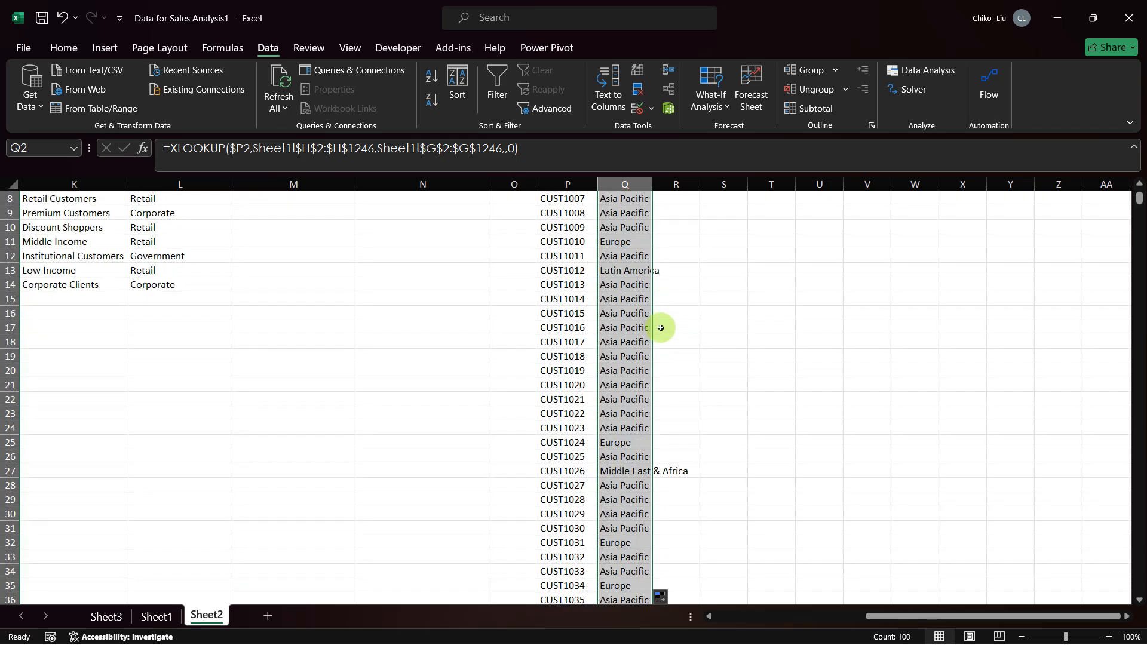
scroll(659, 297, down, 2)
scroll(657, 295, down, 1)
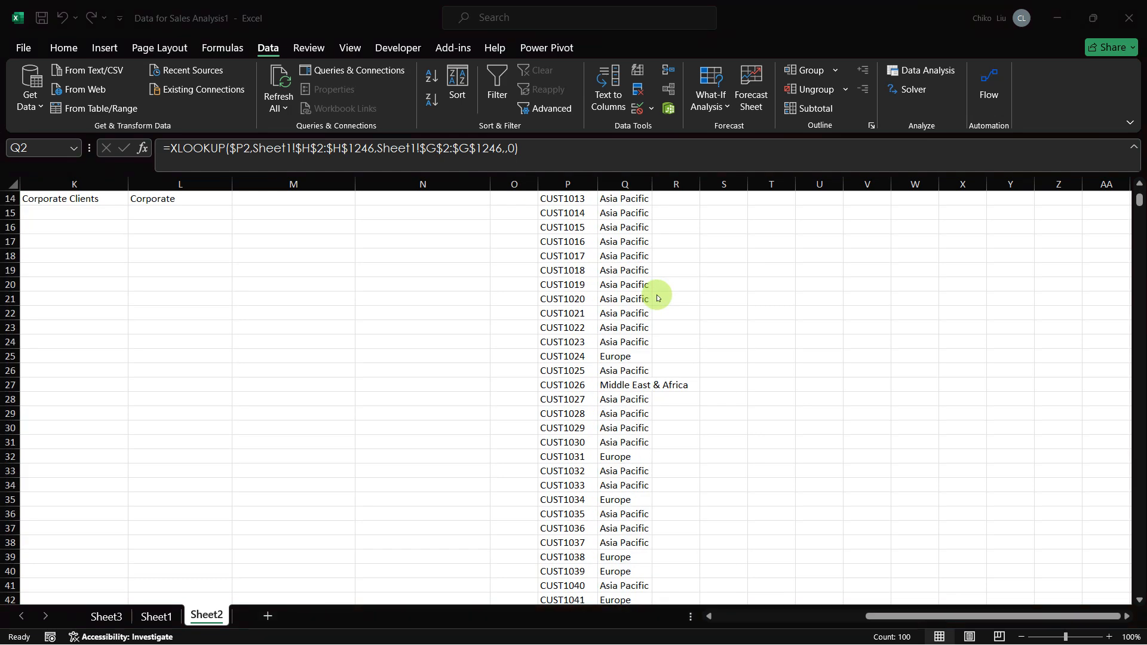
Step: Compare the Region entries recorded for the first customer ID in Sheet1, rows 2 to 6
key(alt+Tab)
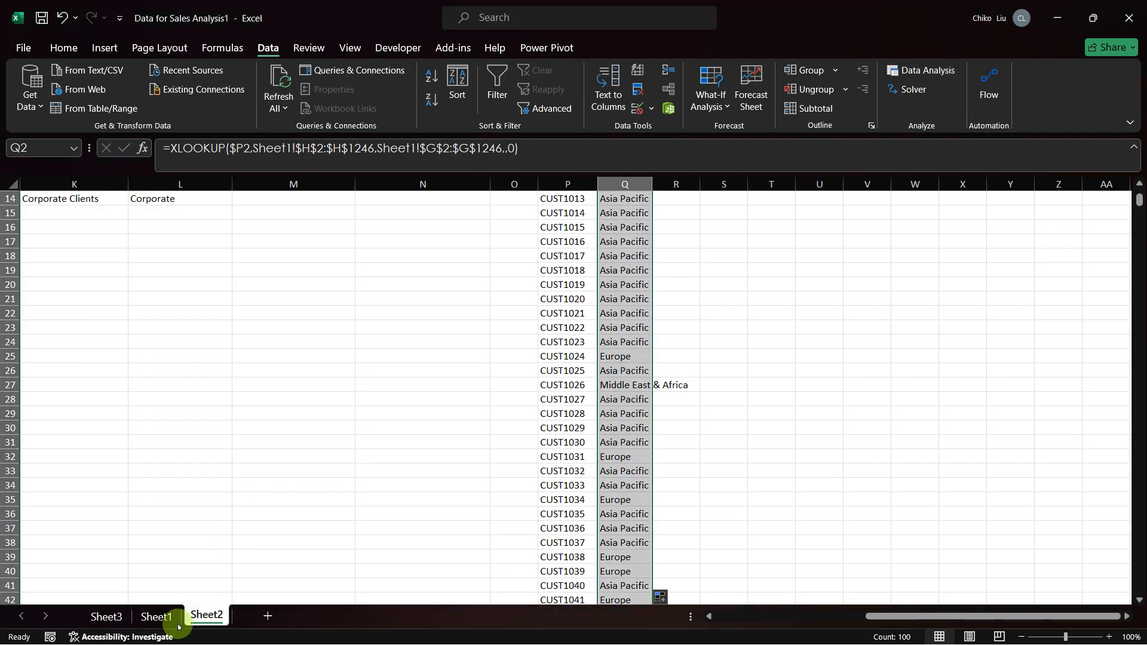
click(156, 615)
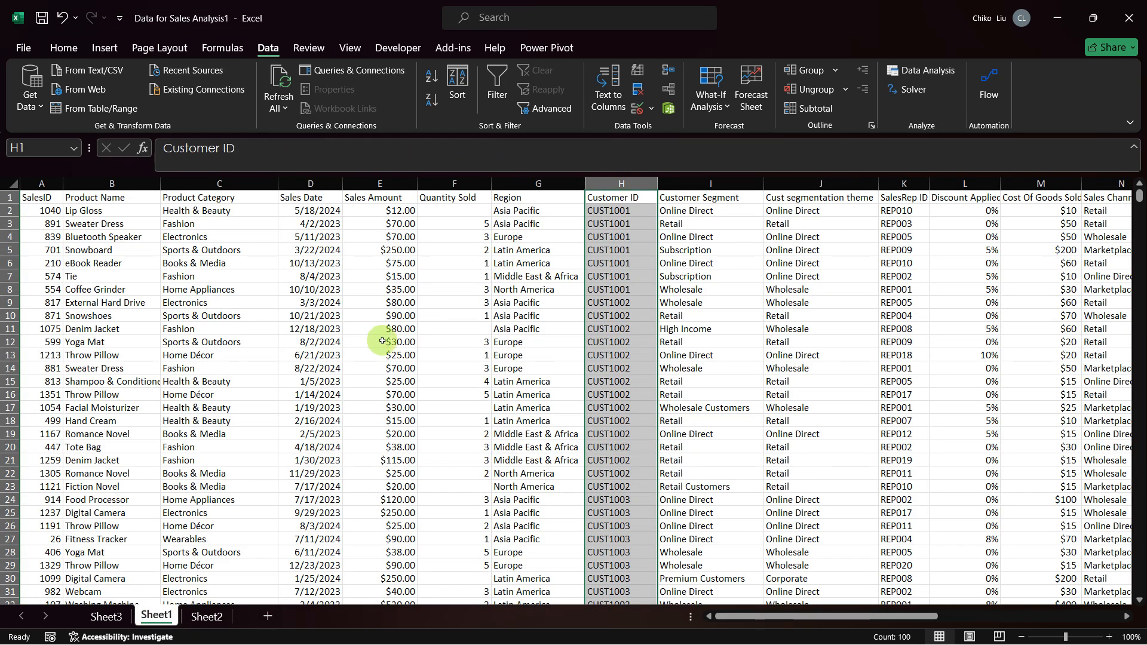
click(621, 212)
key(Left)
key(Down)
key(Down)
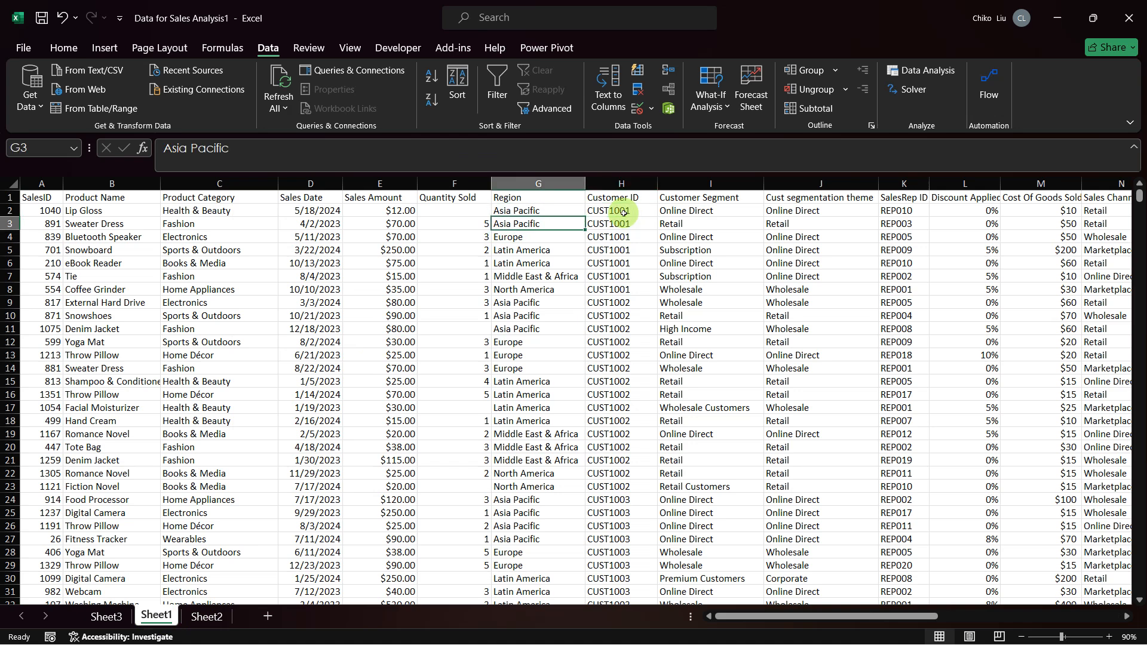
key(Right)
key(Down)
key(Left)
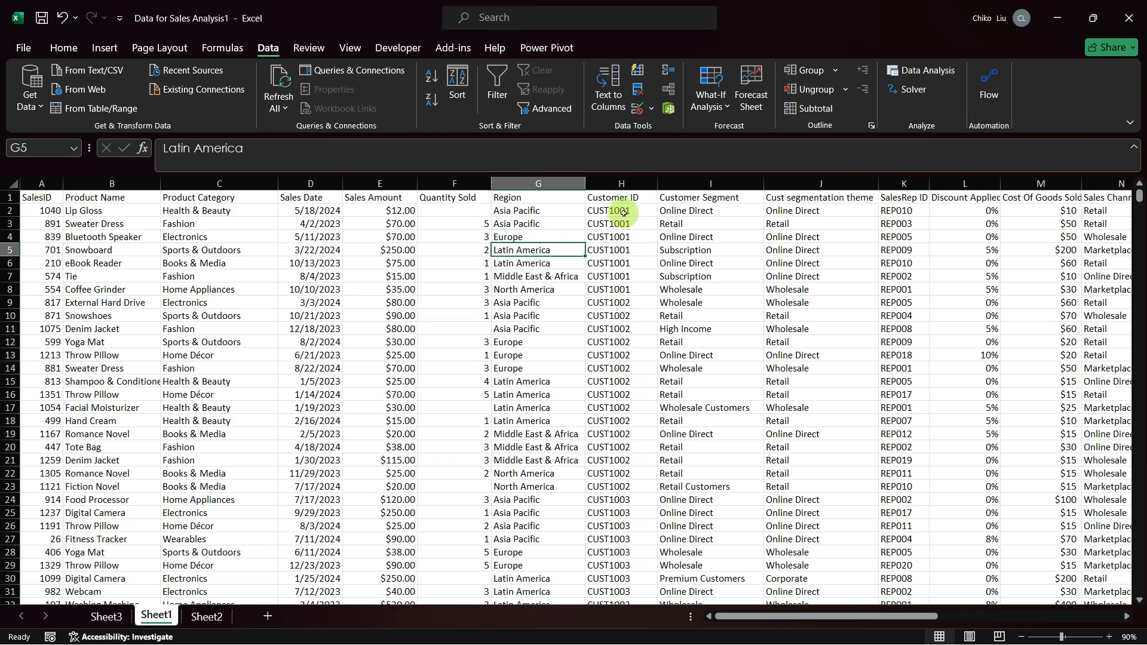
key(Right)
key(Down)
key(Left)
key(Right)
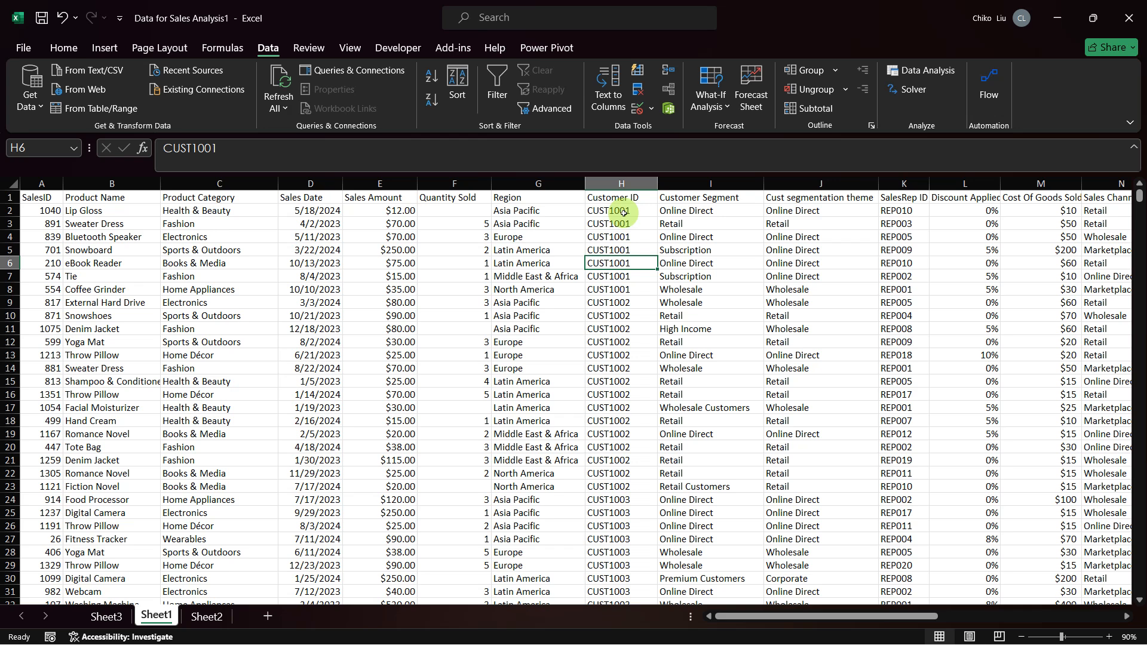
Step: Examine the Region column of Sheet1 from row 21 down for blank entries, ending on G69 just above the blank cell G70
click(682, 473)
click(630, 464)
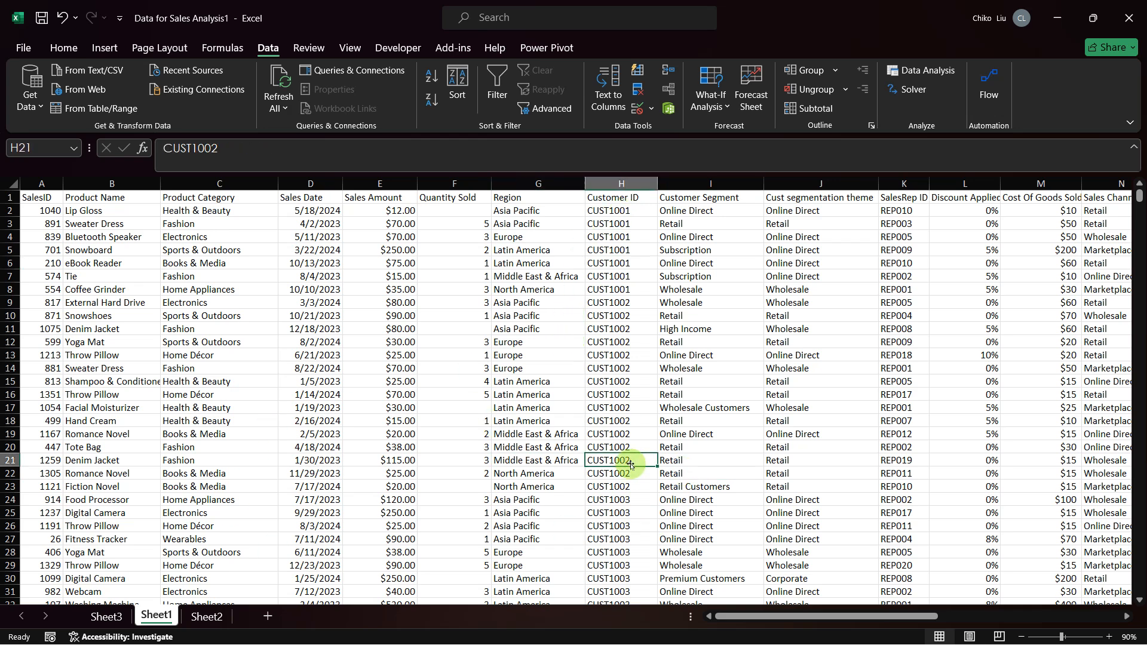
key(Down)
key(Down)
key(Down)
key(Down)
key(Down)
key(Down)
key(Down)
key(Down)
key(Down)
key(Down)
key(Down)
key(Down)
key(Down)
key(Left)
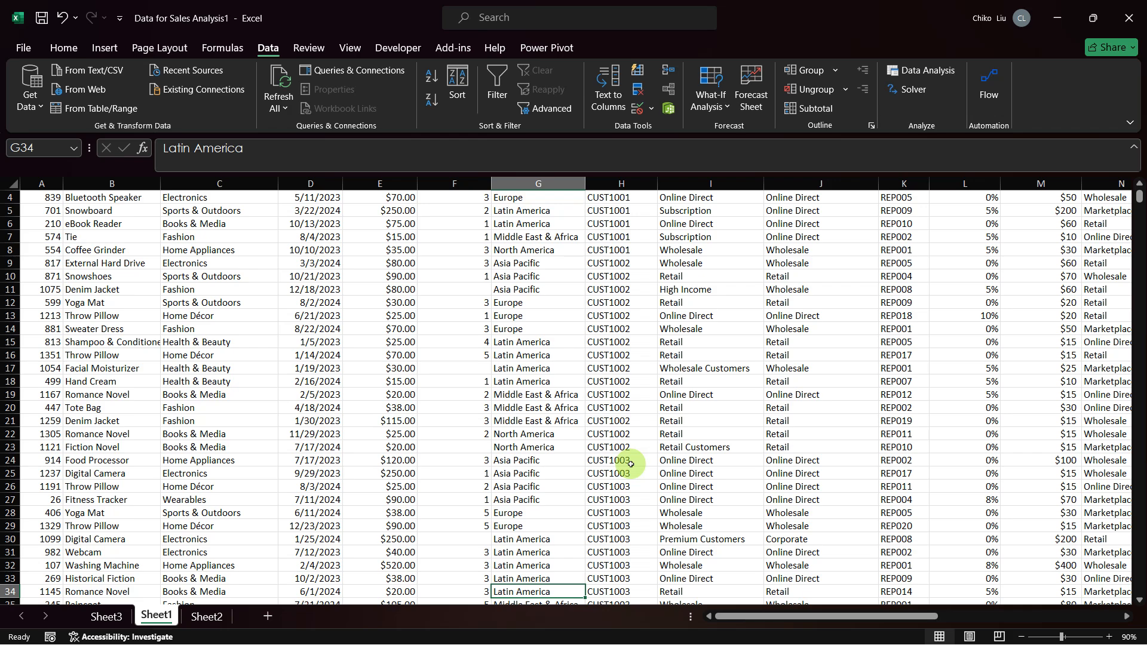
key(Down)
key(Down)
key(Down)
key(Down)
key(Down)
key(Down)
key(Down)
key(Down)
key(Down)
key(Down)
key(Down)
key(Down)
key(Down)
key(Down)
key(Down)
key(Down)
key(Down)
key(Down)
key(Down)
key(Down)
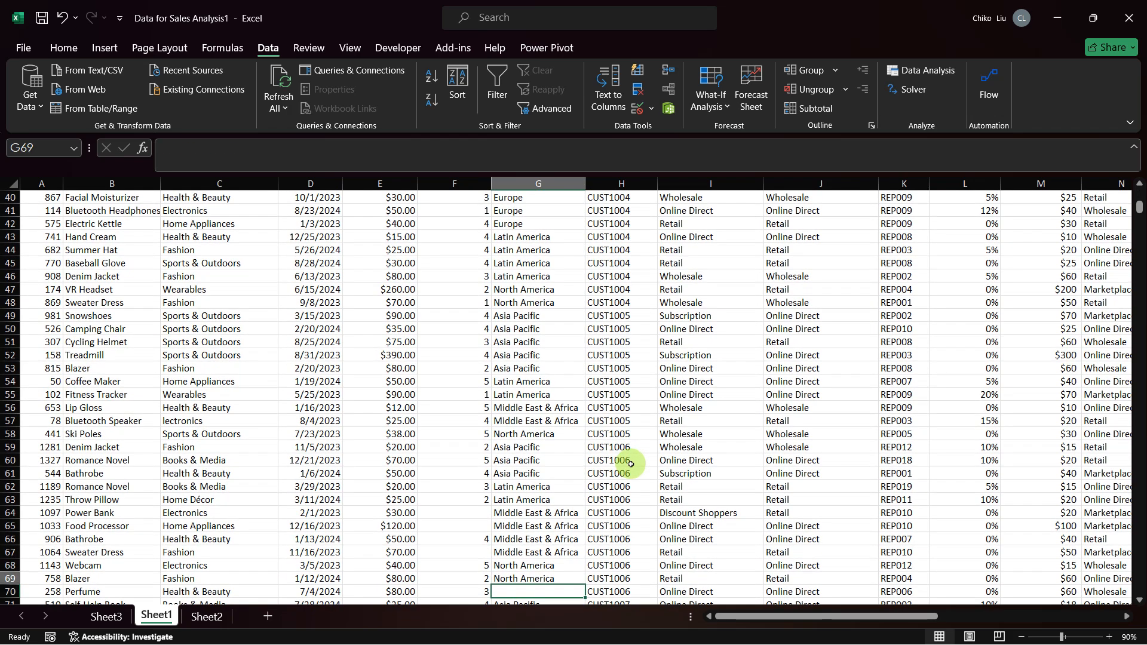
key(Down)
key(Down)
key(Down)
key(Up)
key(Up)
key(Up)
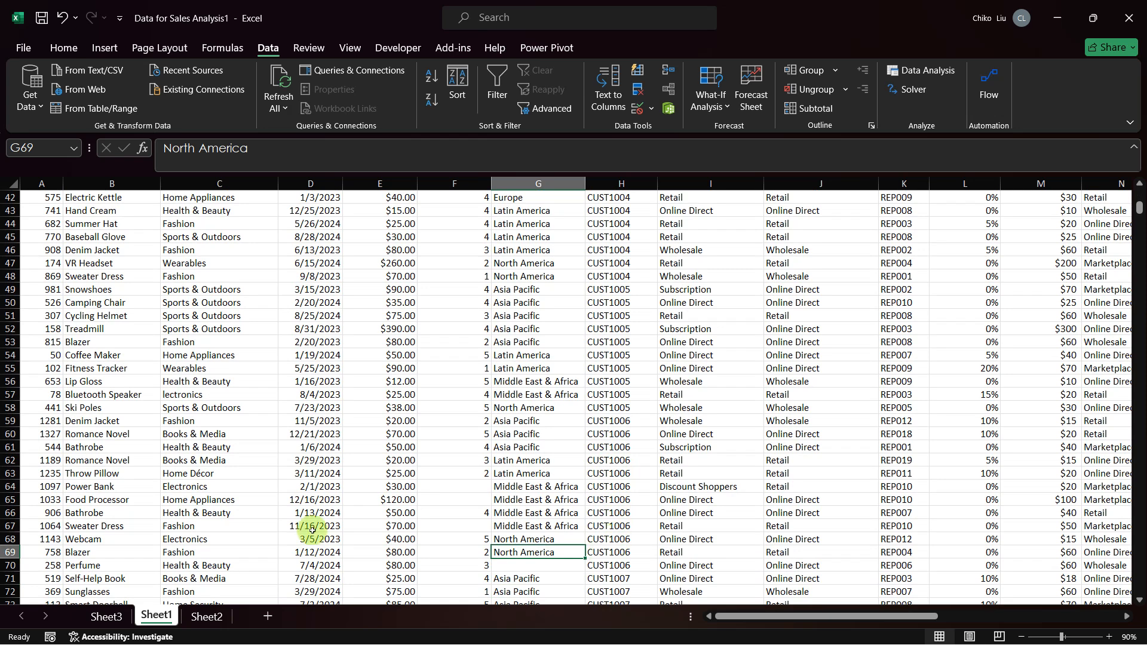
Step: Check the looked-up region in Q7 of Sheet2 for the customer of the blank Sheet1 entry, and return to Sheet1
click(206, 615)
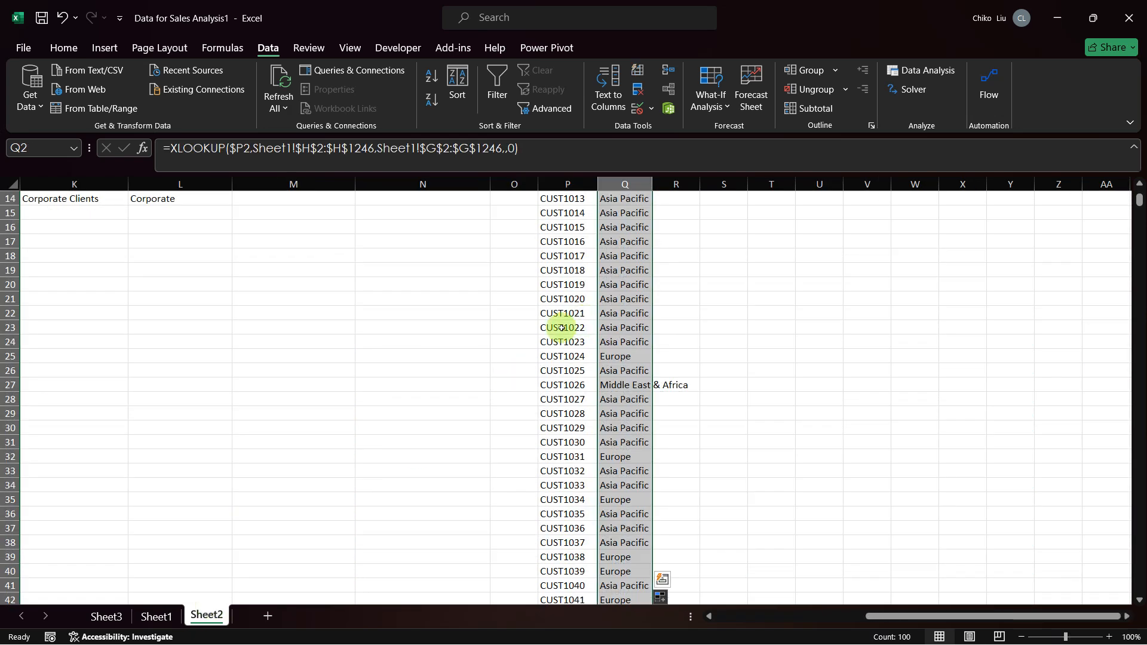
scroll(555, 262, up, 3)
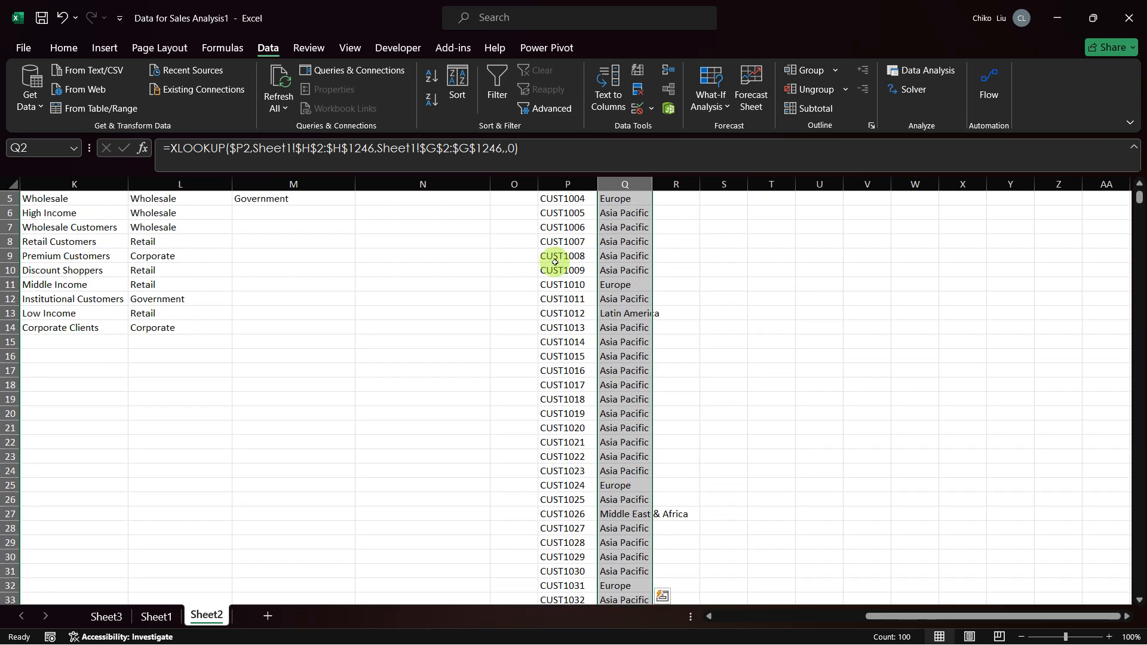
scroll(555, 262, up, 1)
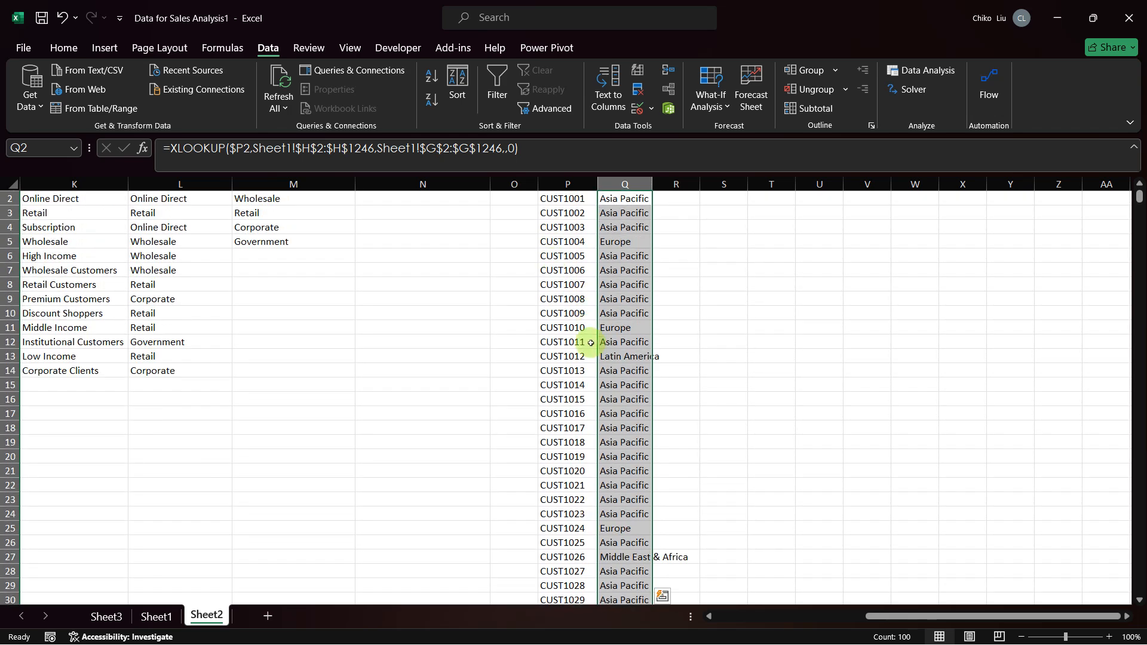
click(573, 269)
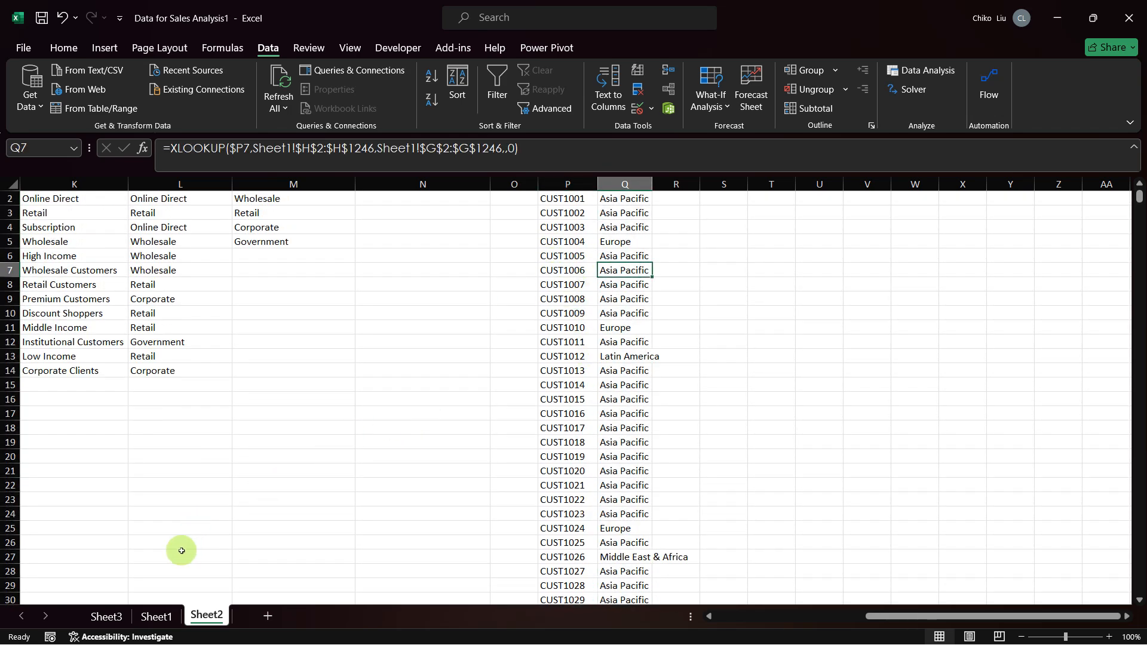
click(156, 615)
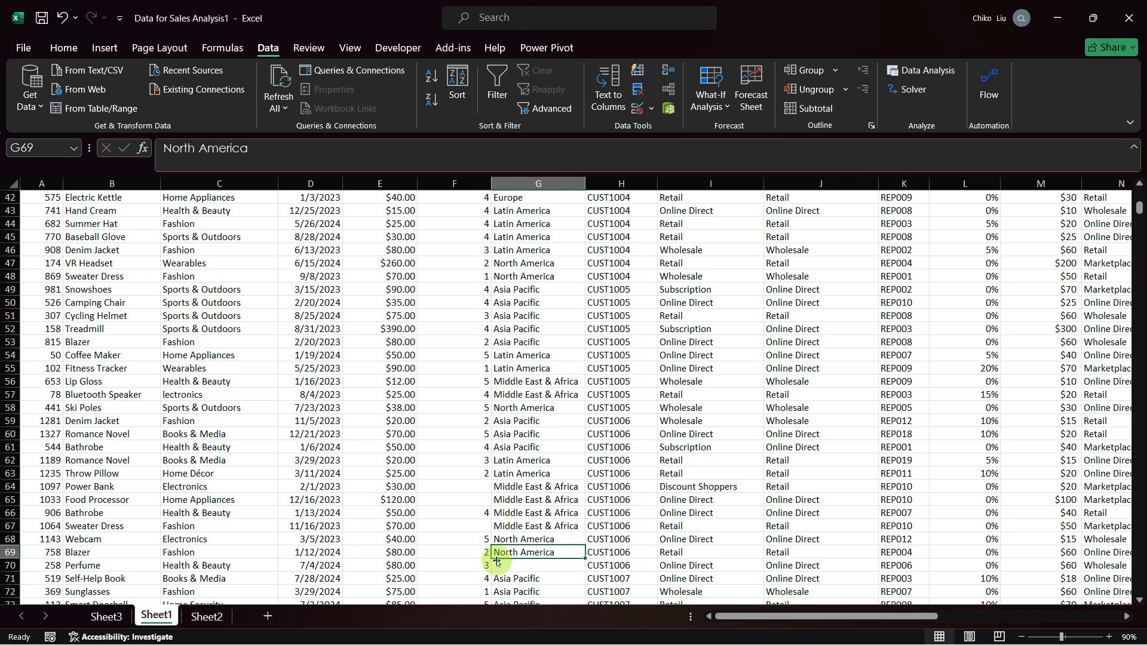
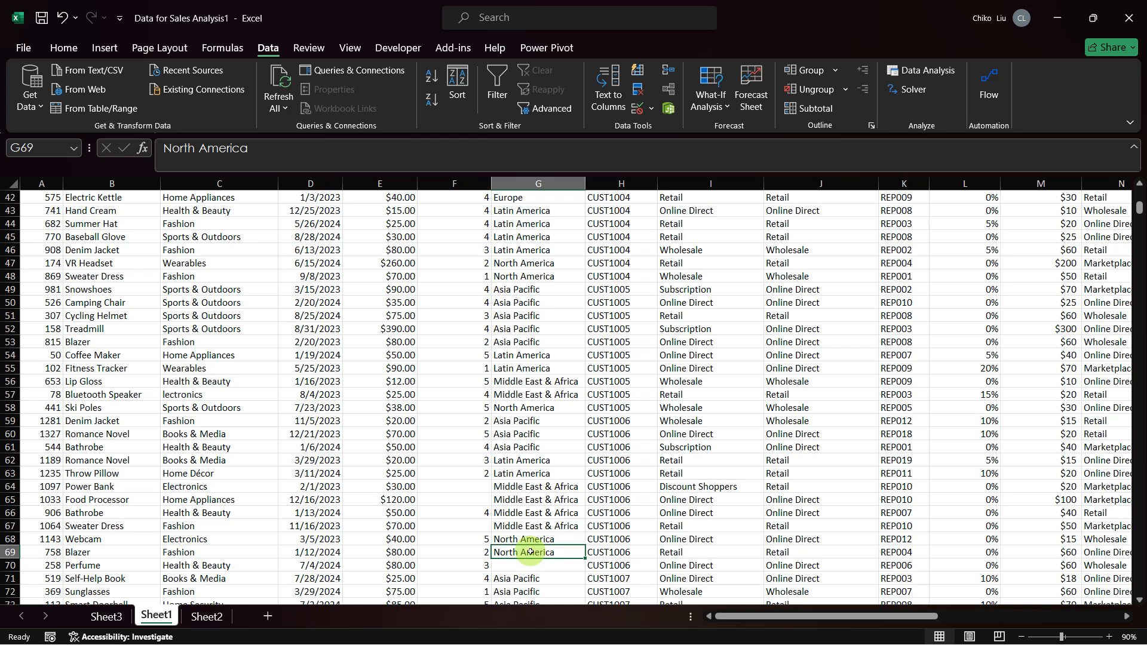
Step: Switch to the capstone project PDF in the browser, read the Section 6 product category and Section 7 product name tasks, and return to Excel
key(alt+Tab)
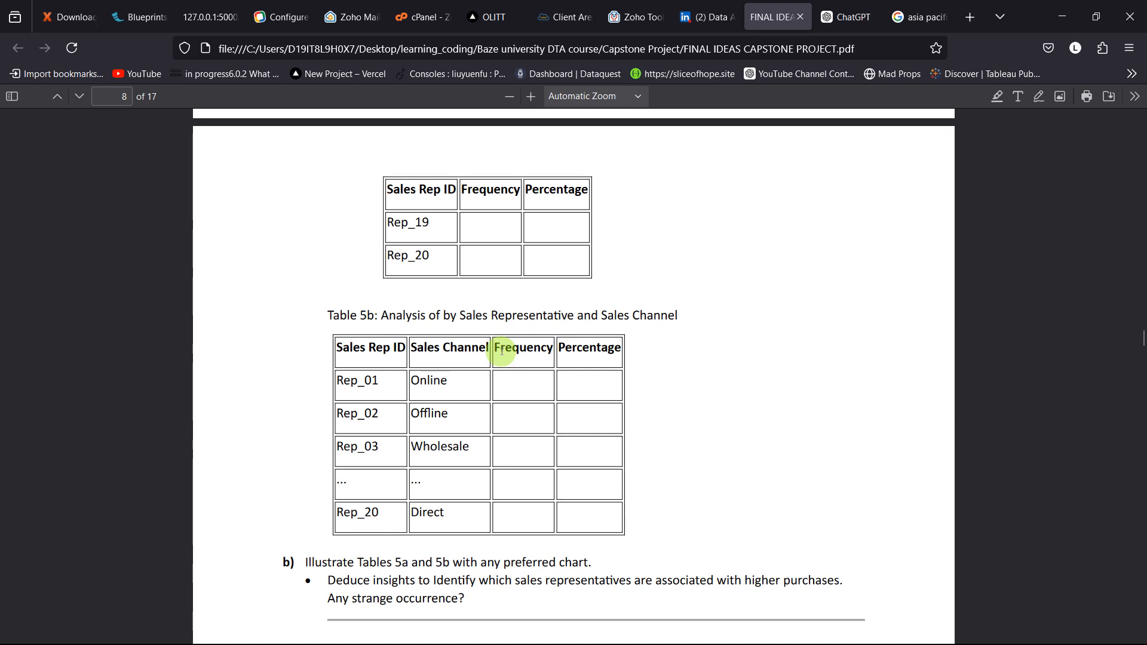
scroll(504, 356, down, 5)
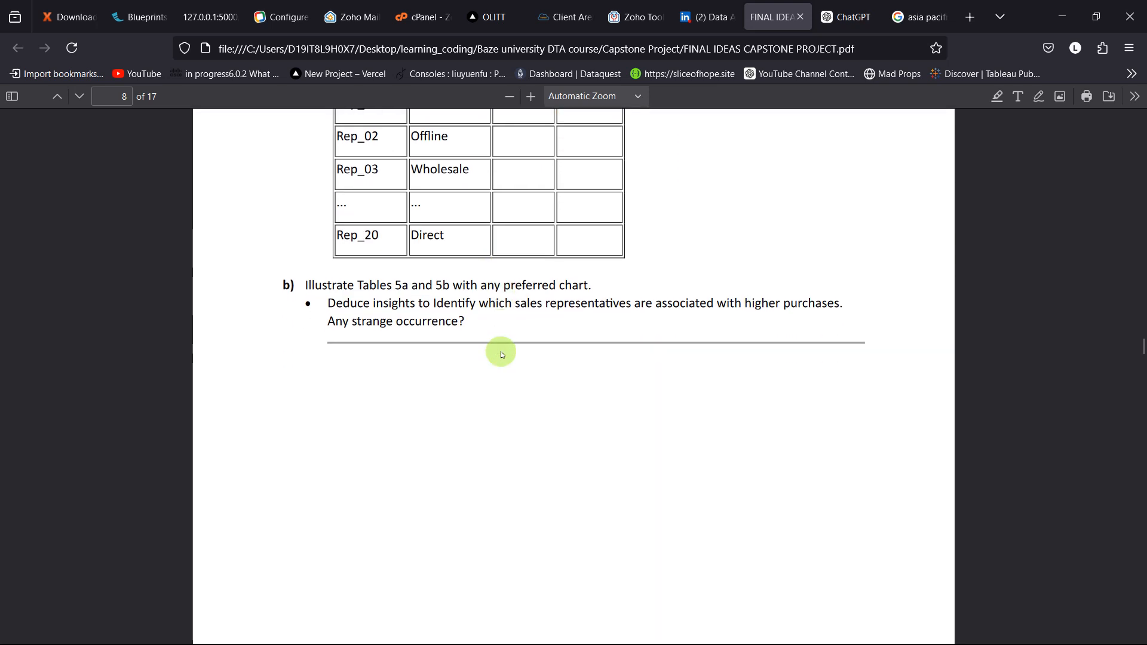
scroll(501, 355, down, 10)
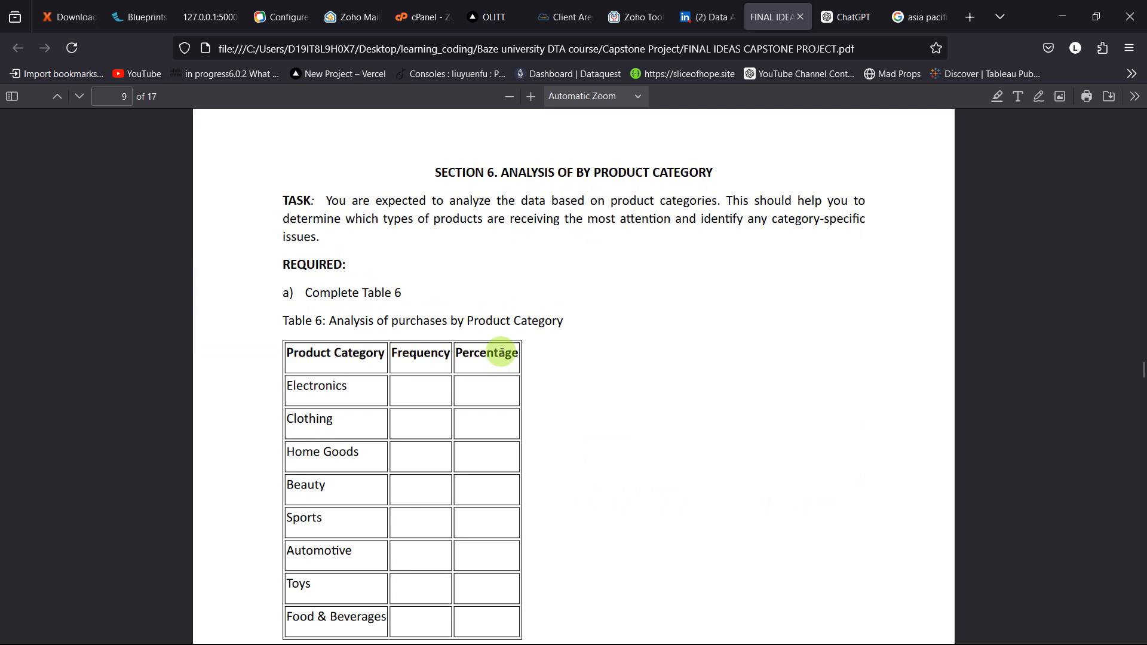
scroll(615, 533, down, 3)
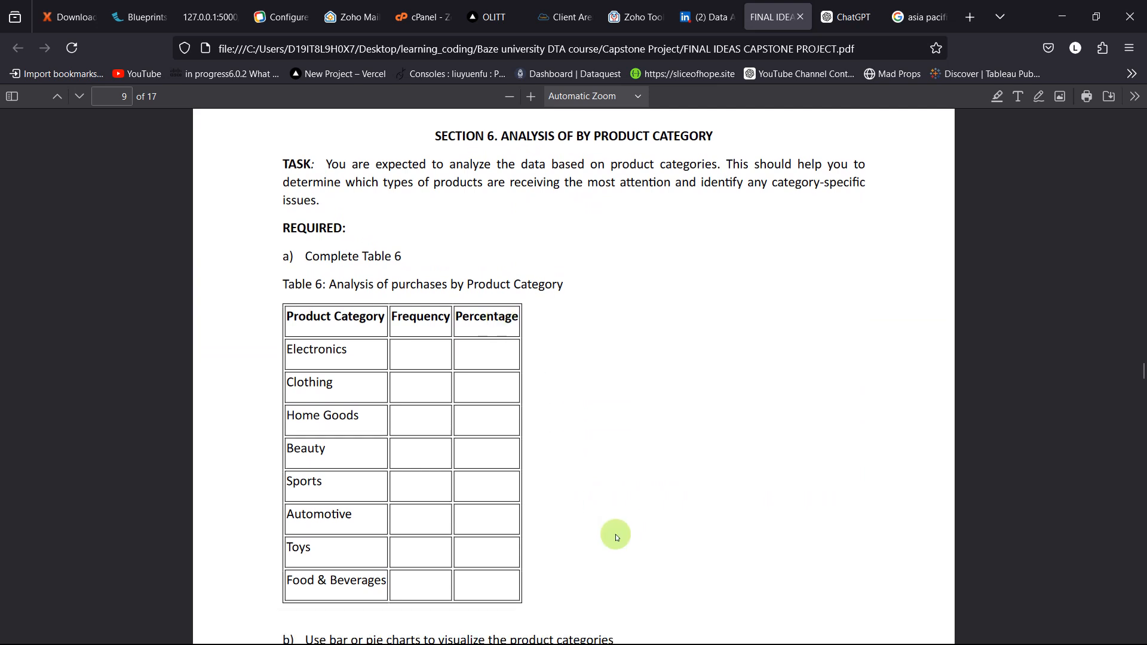
scroll(616, 536, up, 1)
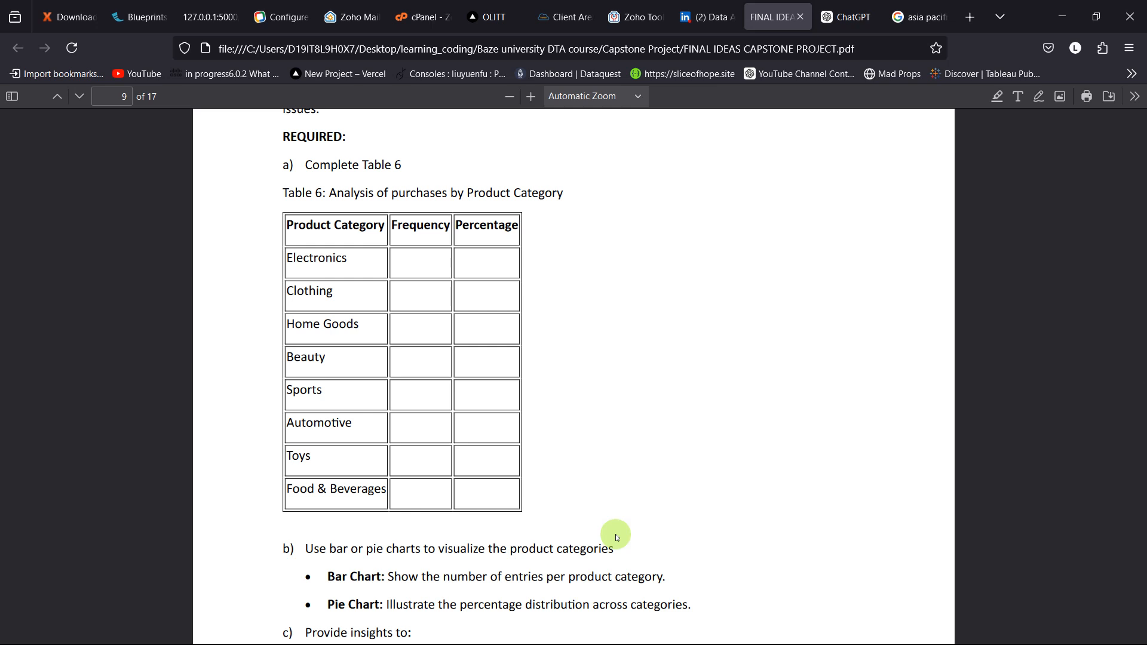
scroll(615, 534, down, 12)
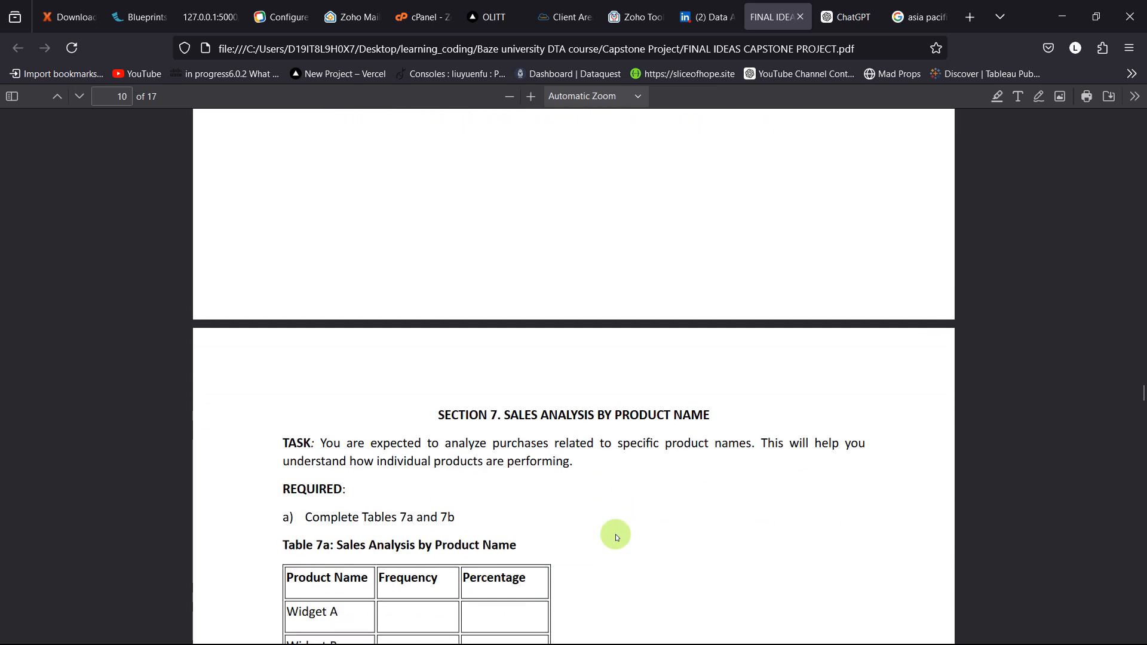
scroll(615, 534, down, 5)
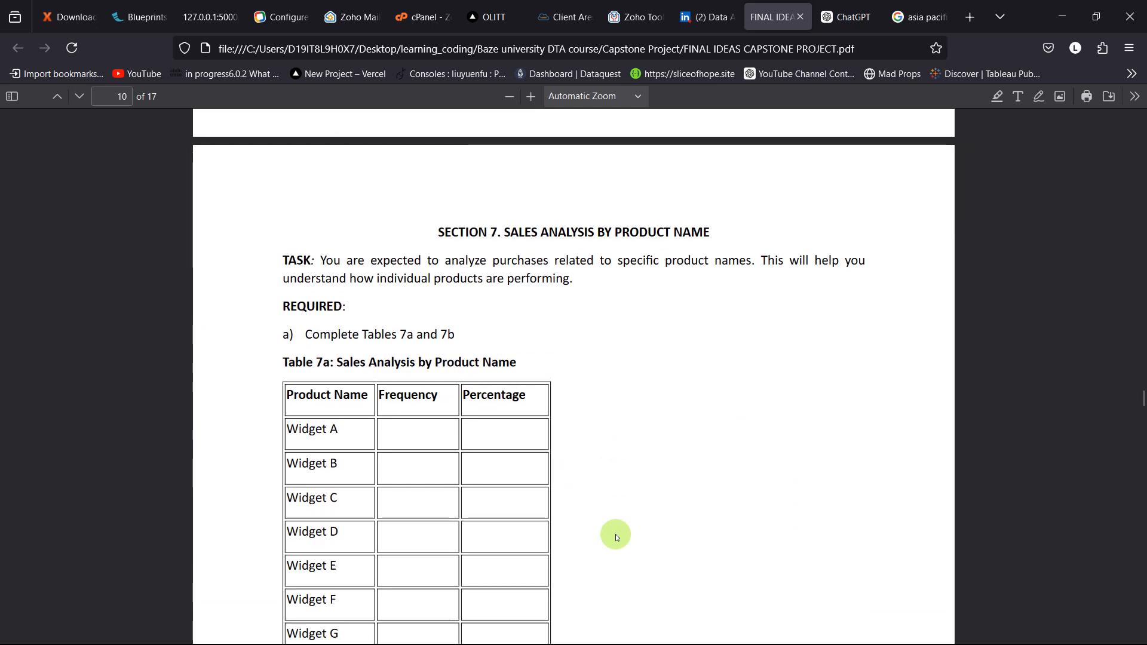
scroll(615, 534, down, 2)
scroll(615, 534, up, 3)
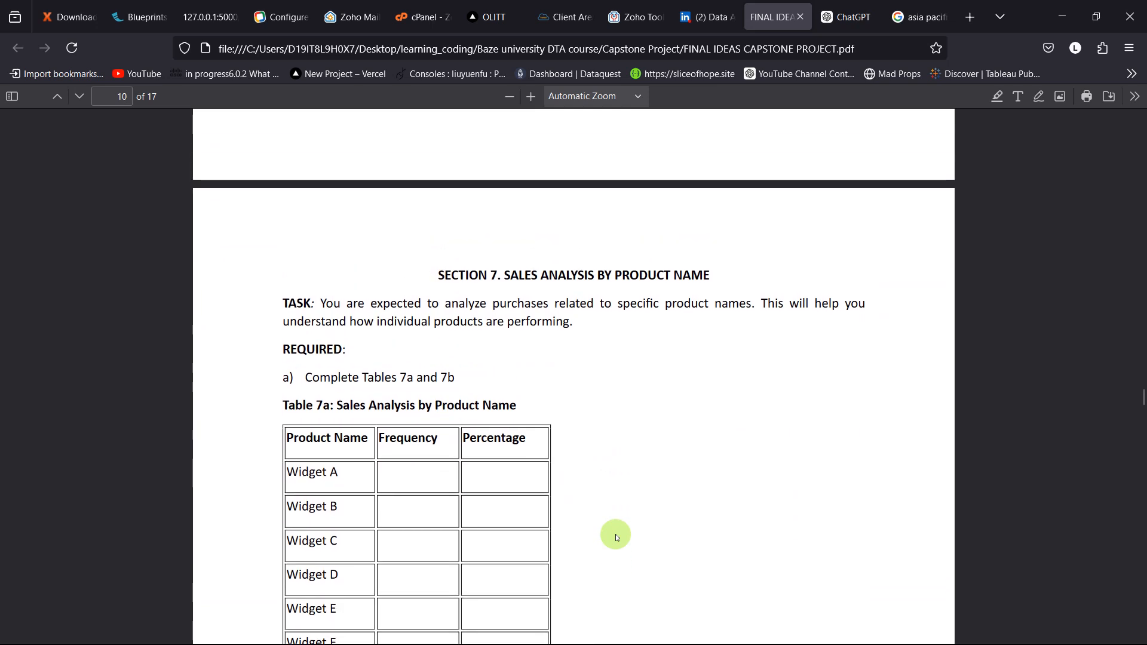
scroll(615, 534, up, 15)
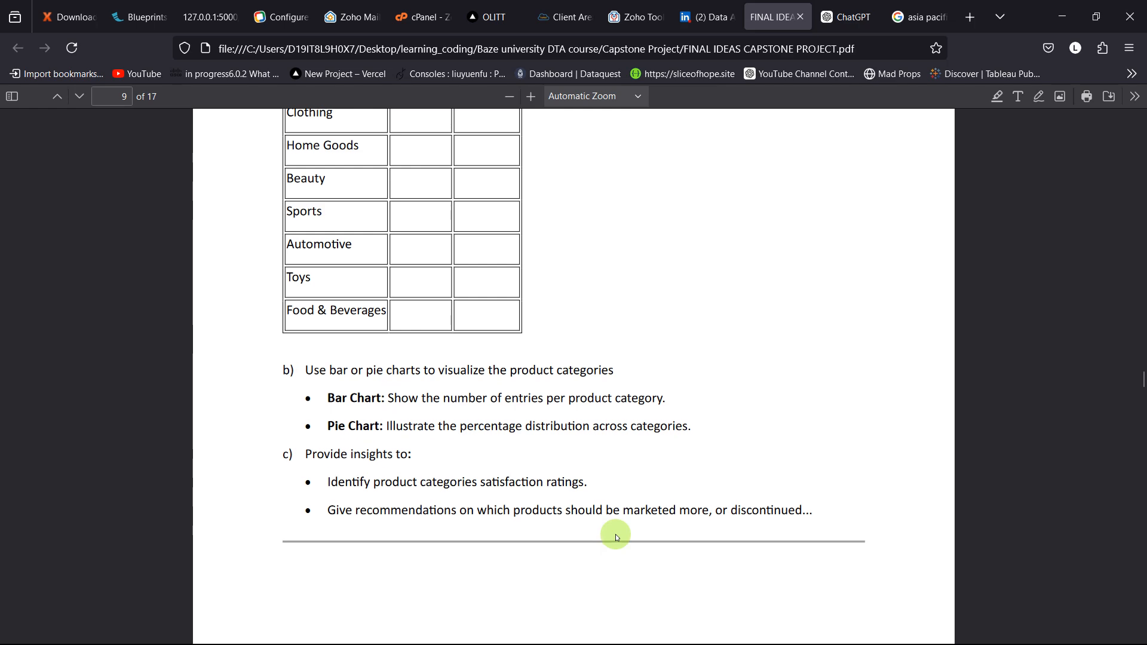
key(alt+Tab)
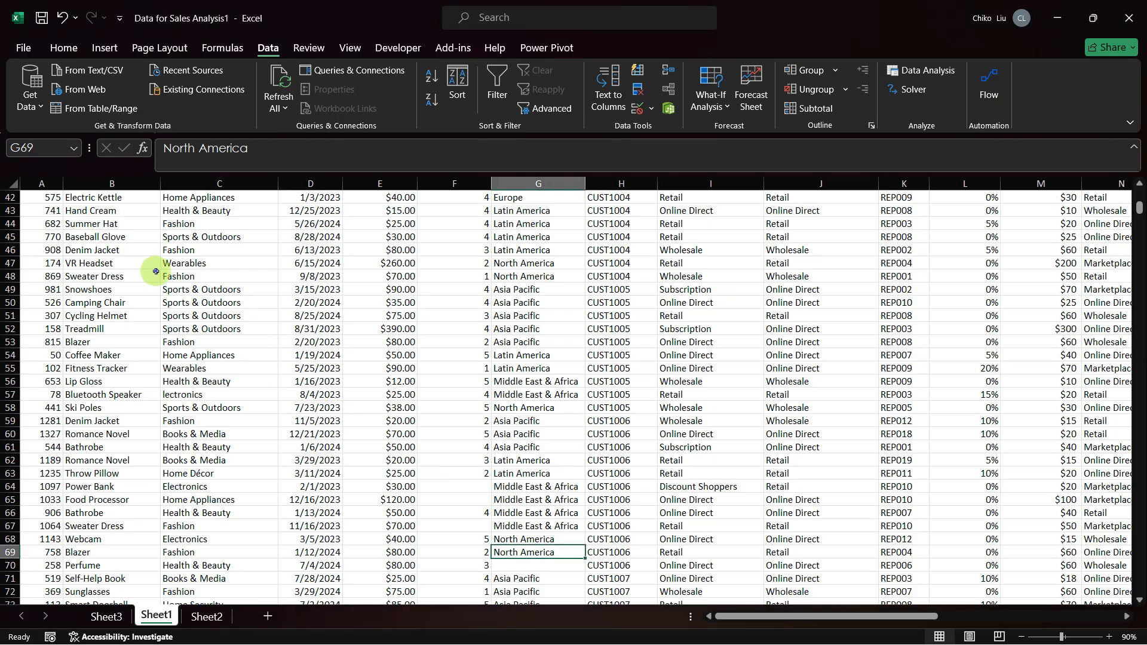
Step: Examine the Product Category column of Sheet1 down to its last filled row and return to its header in C1
click(156, 271)
key(Left)
key(Up)
key(Right)
key(ctrl+Up)
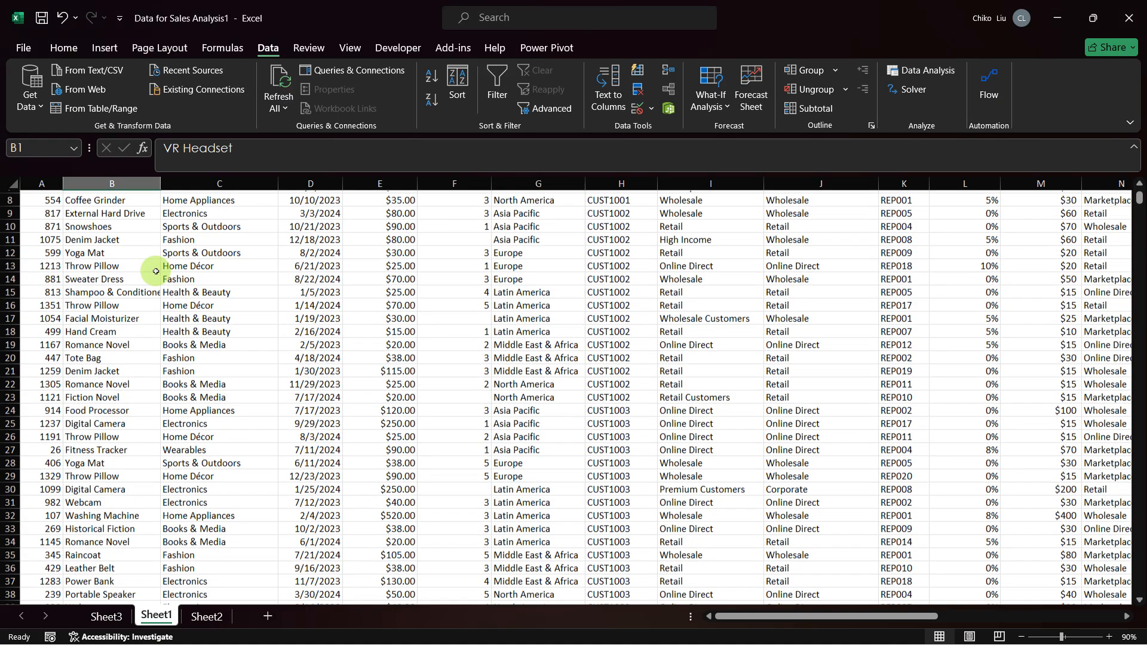
key(Right)
key(Down)
key(Down)
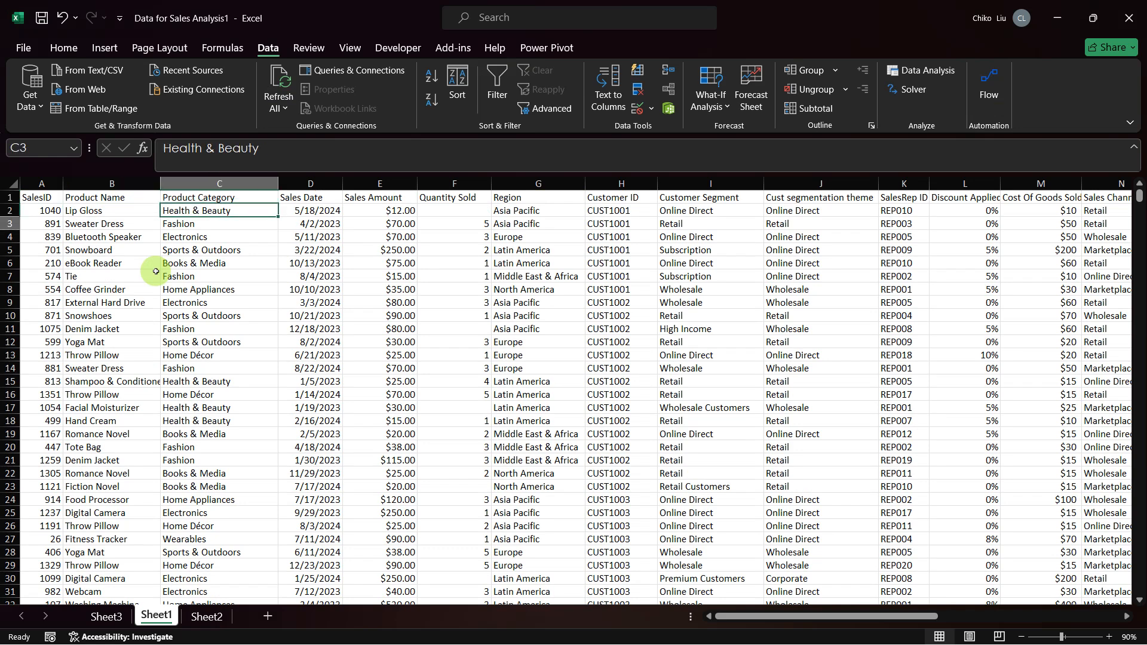
key(ctrl+Down)
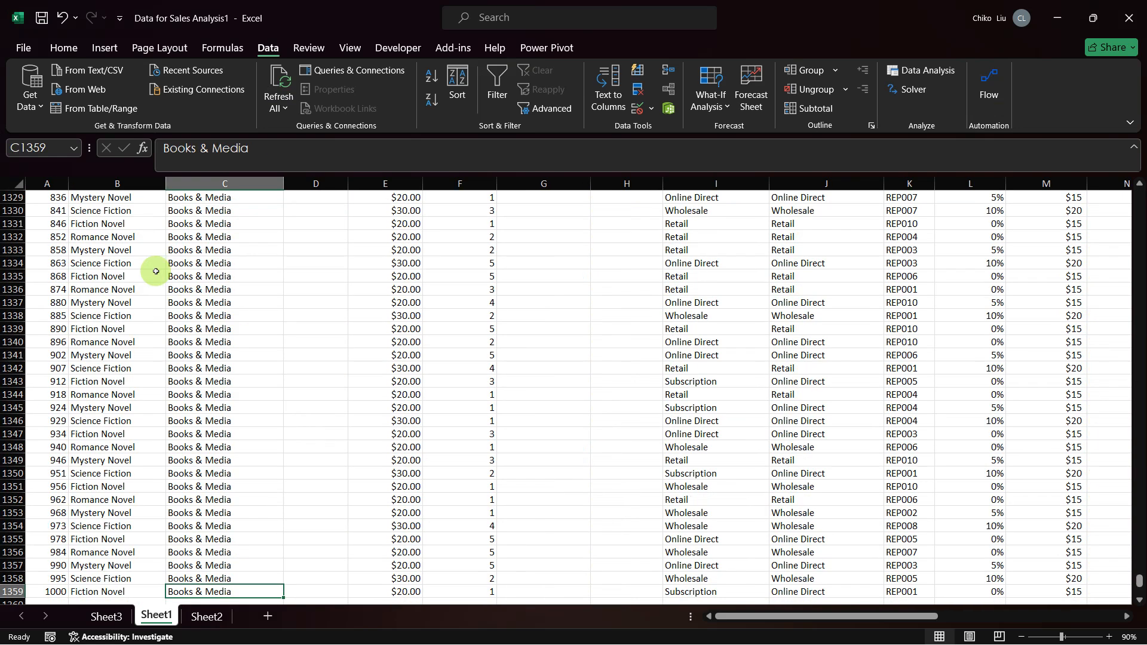
key(ctrl+Up)
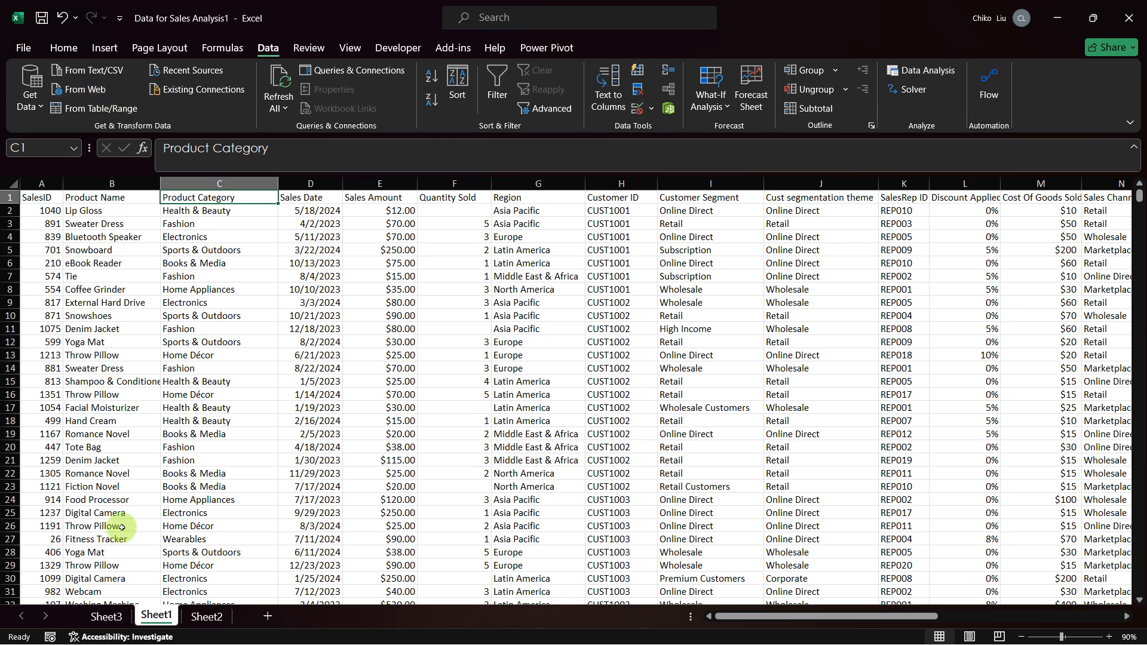
Step: Copy the whole SalesRep ID and Sales Channel PivotTable starting at O2 in Sheet3 and paste it at F57
click(106, 617)
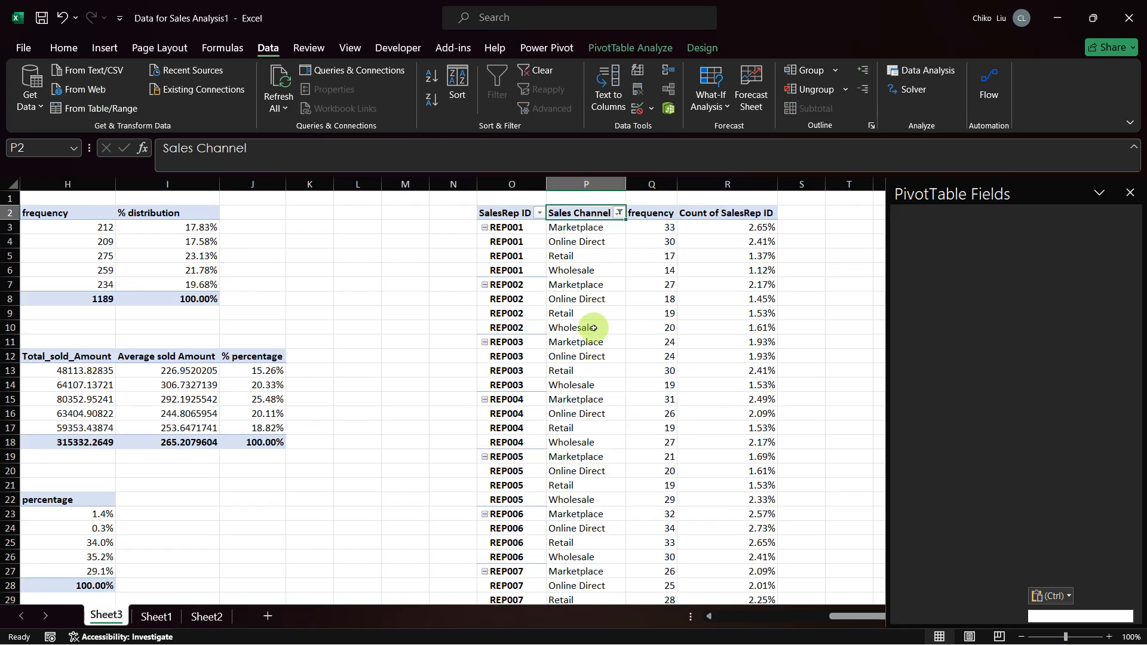
click(505, 220)
key(ctrl+shift+Right)
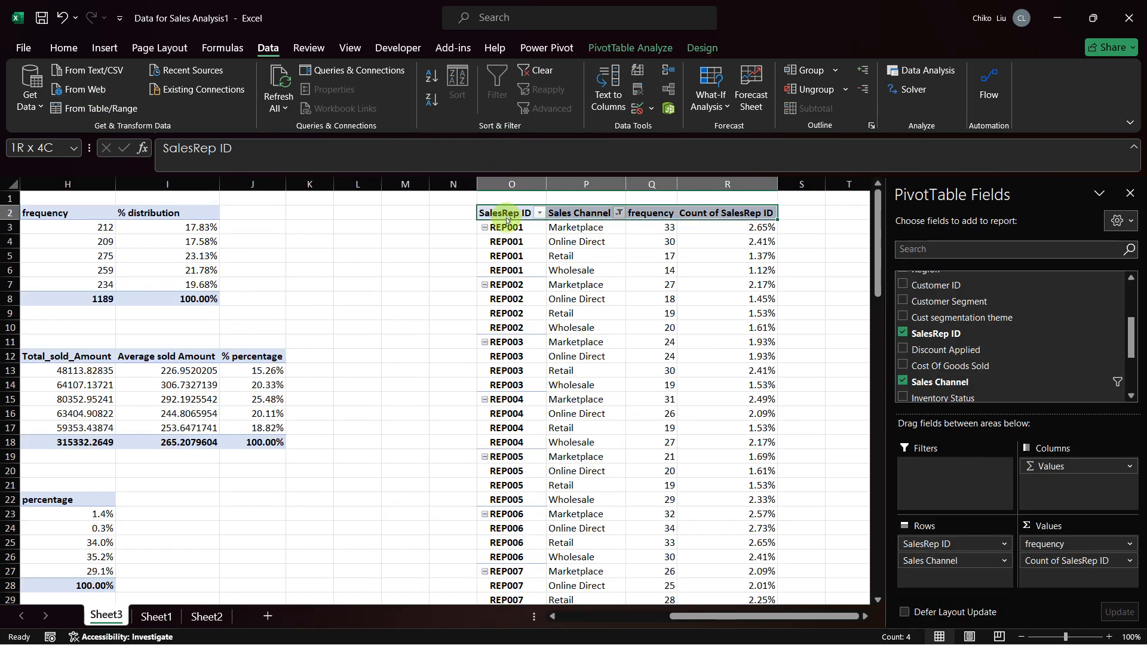
key(ctrl+shift+Down)
key(ctrl+c)
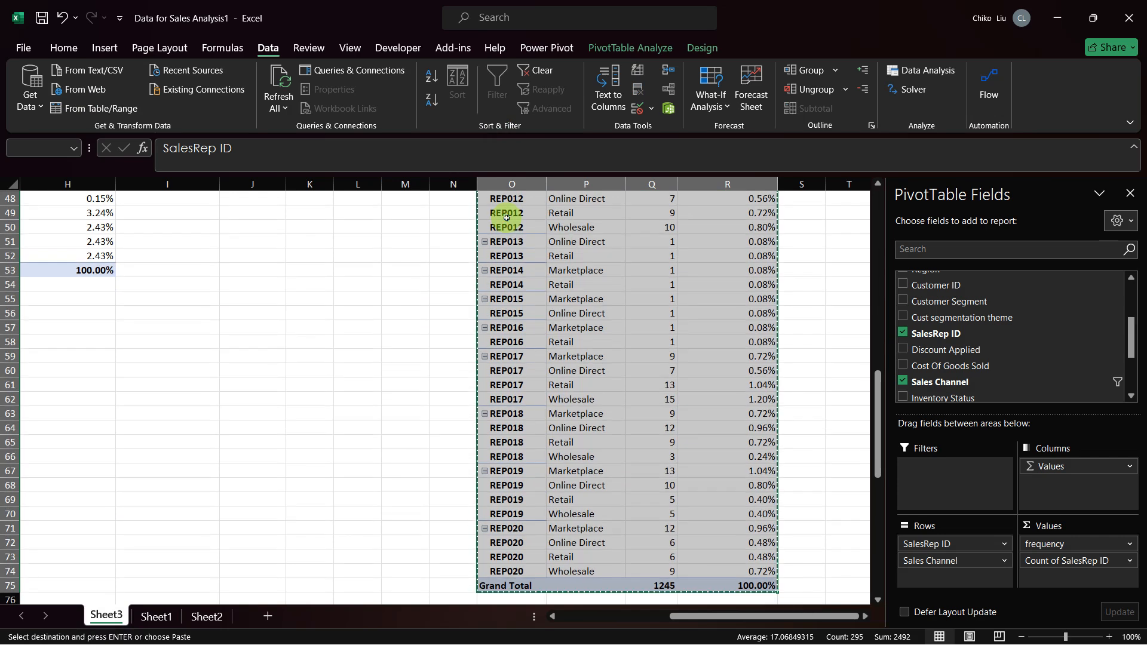
scroll(354, 408, left, 3)
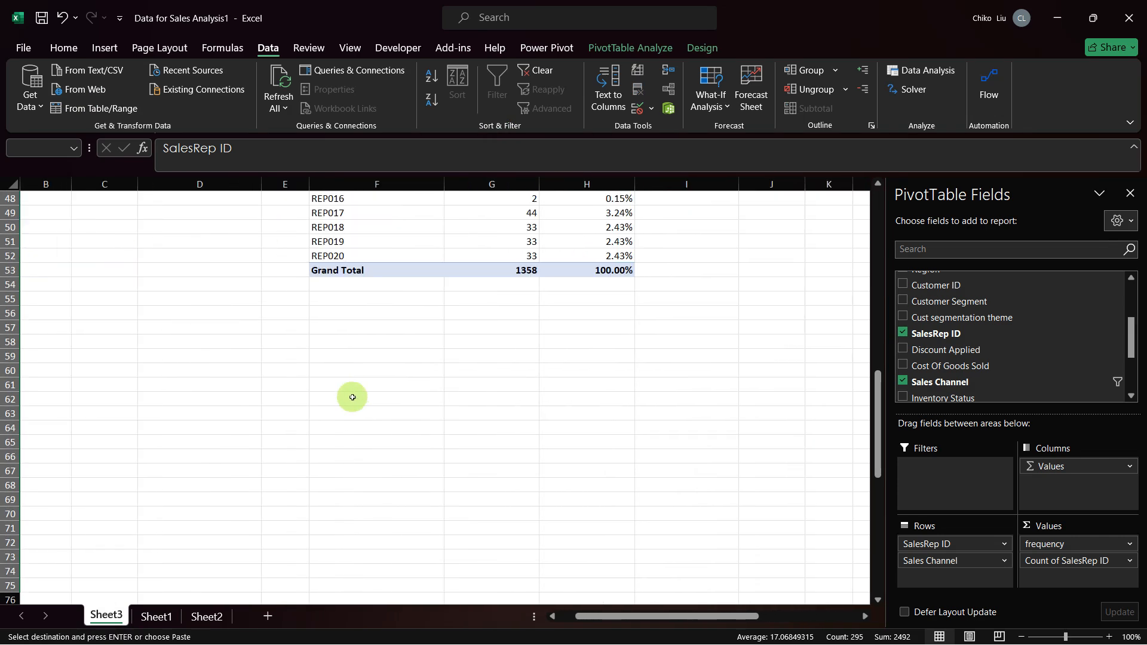
scroll(353, 408, down, 1)
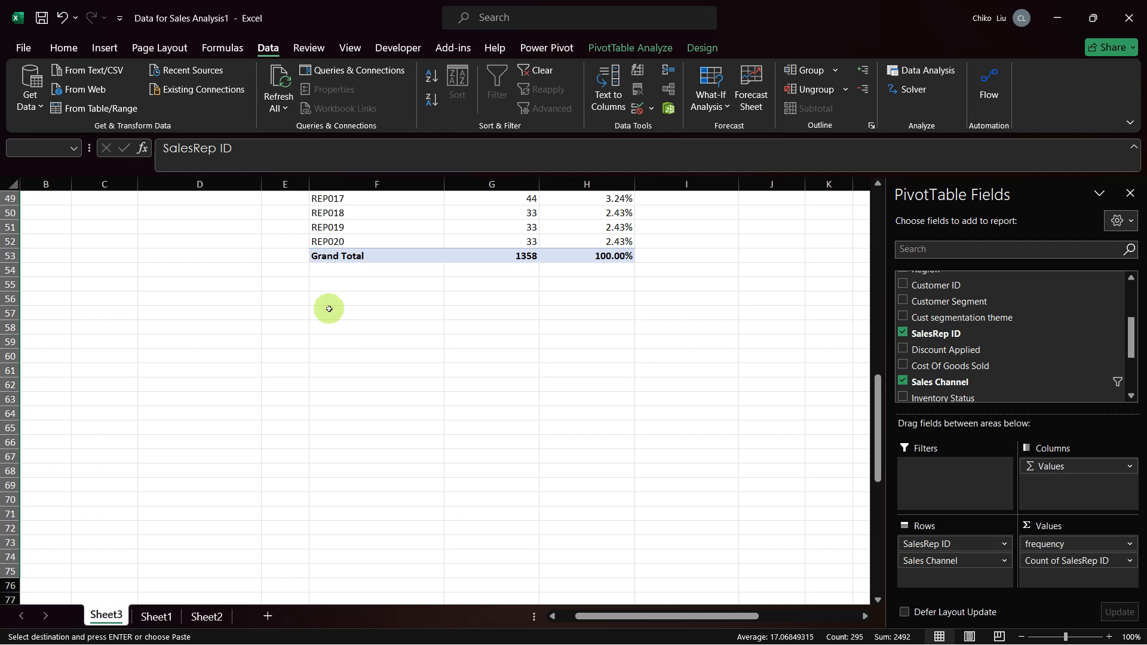
click(329, 310)
key(ctrl+v)
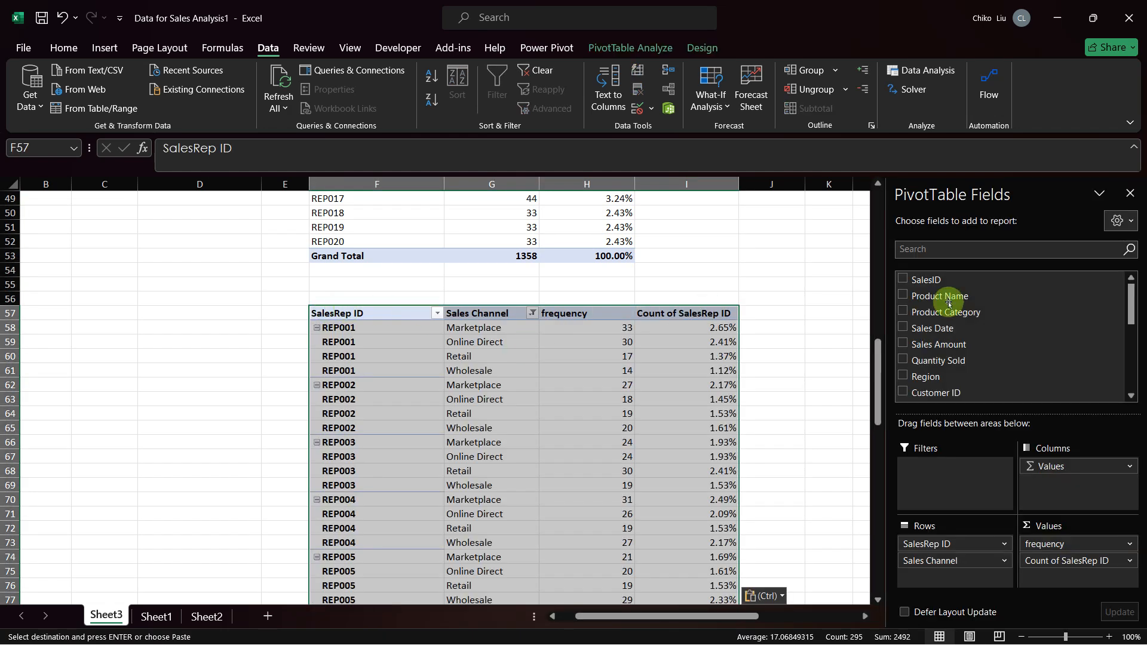
Step: Replace the Sales Channel and SalesRep ID row fields of the PivotTable at F57 with Product Category
click(1004, 562)
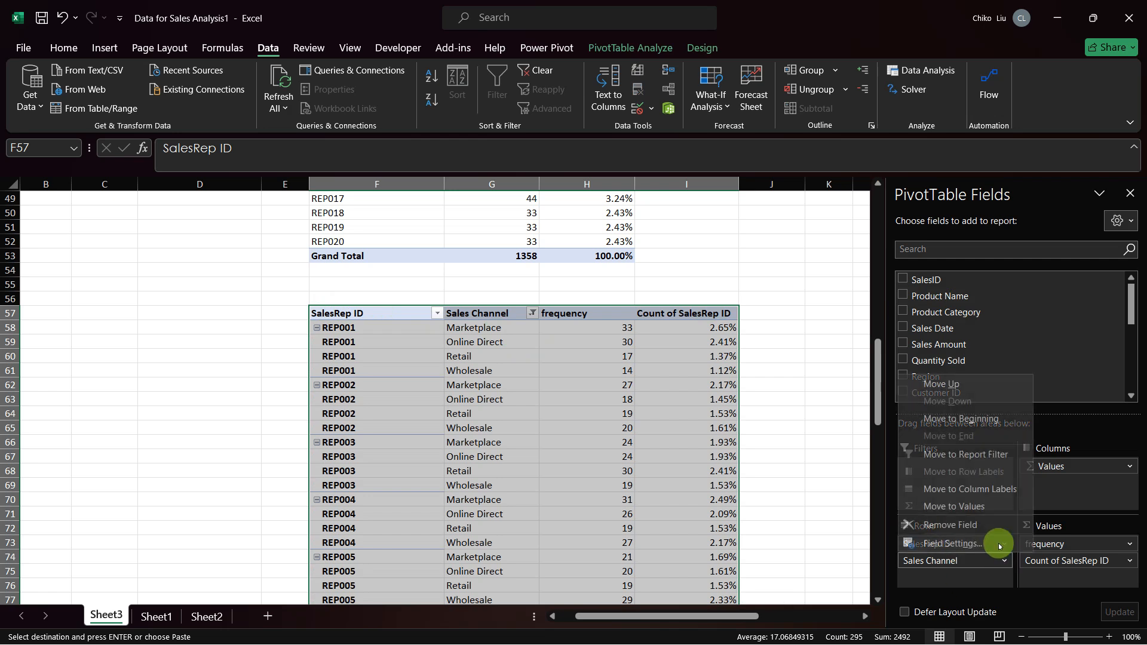
click(984, 577)
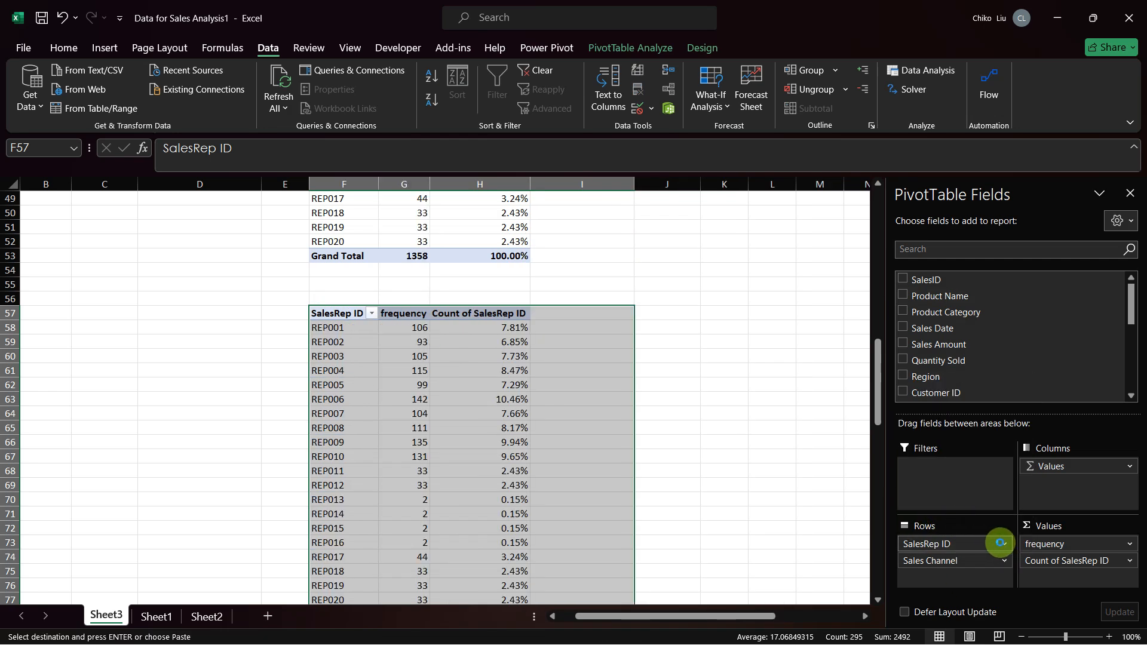
click(997, 543)
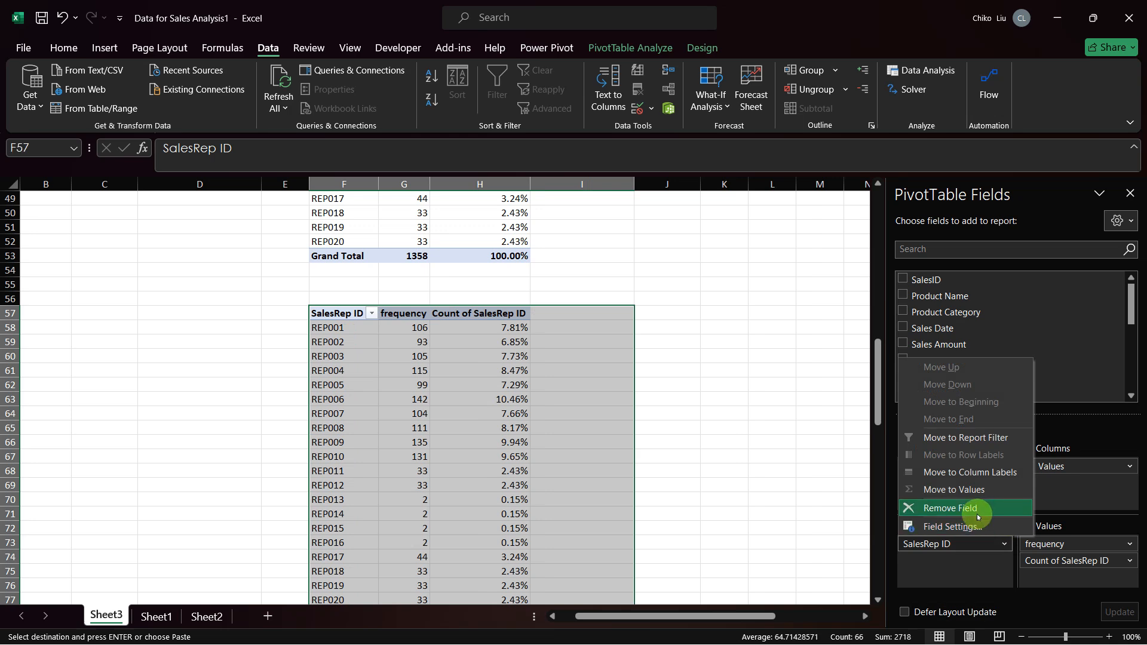
click(977, 508)
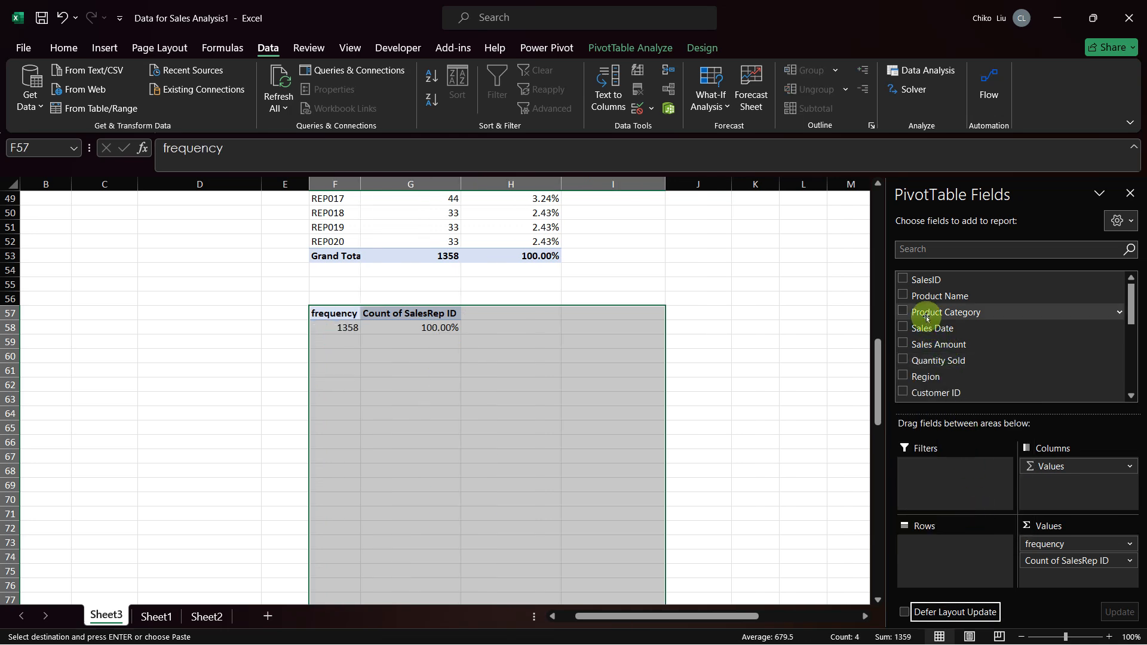
click(902, 311)
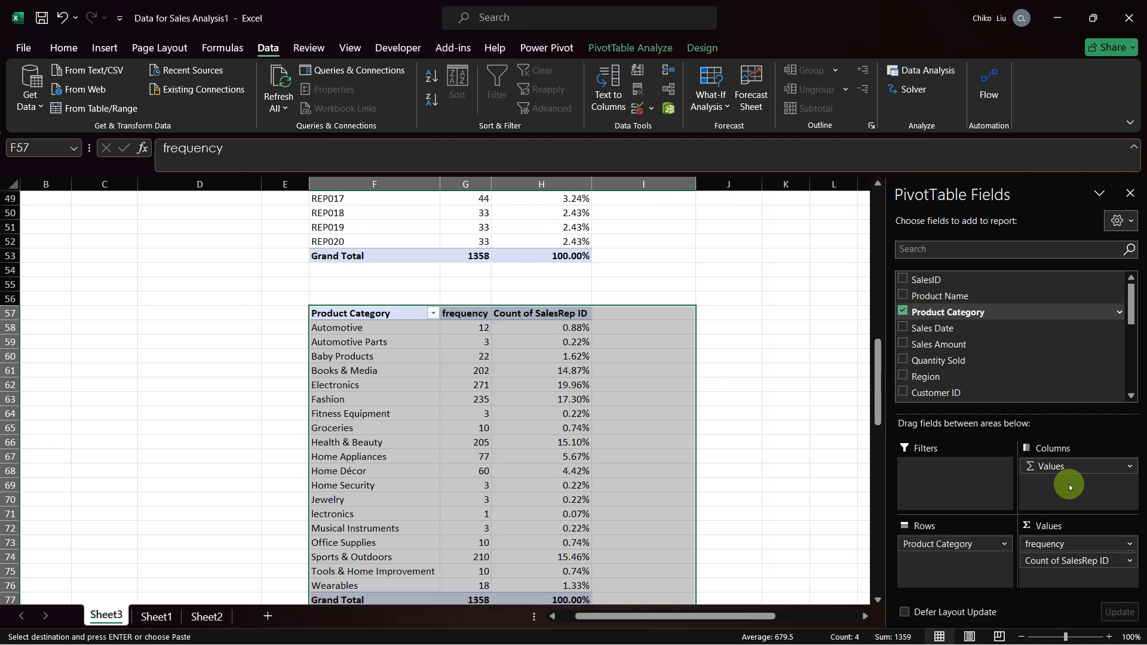
Step: Remove the frequency and Count of SalesRep ID value fields from the Product Category PivotTable
click(1127, 544)
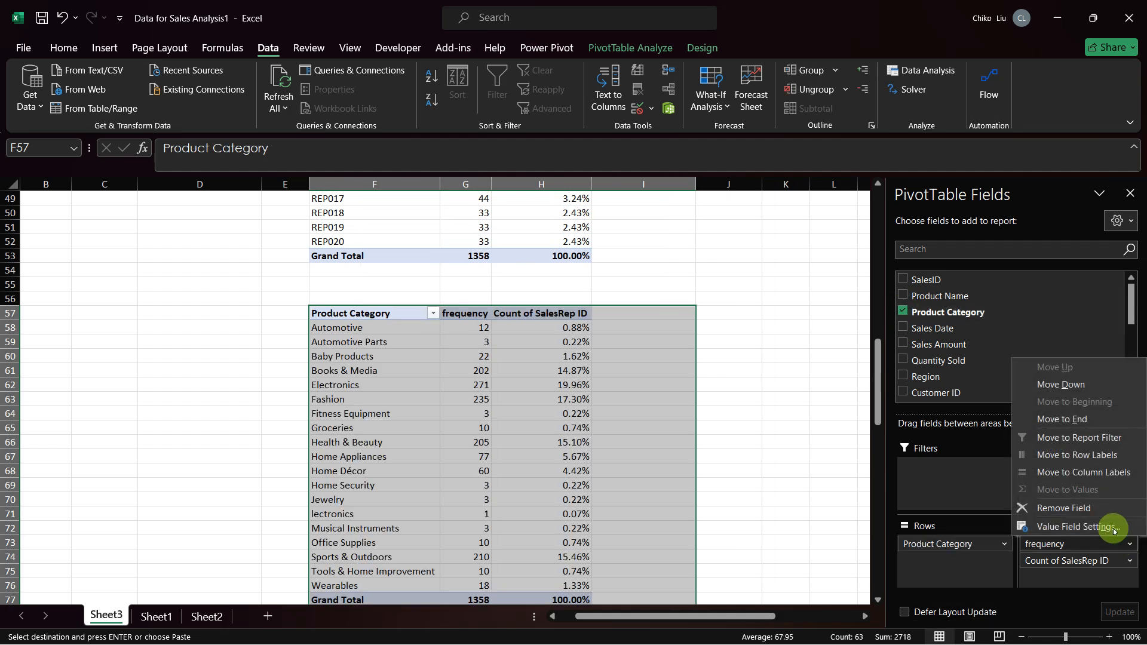
click(1069, 508)
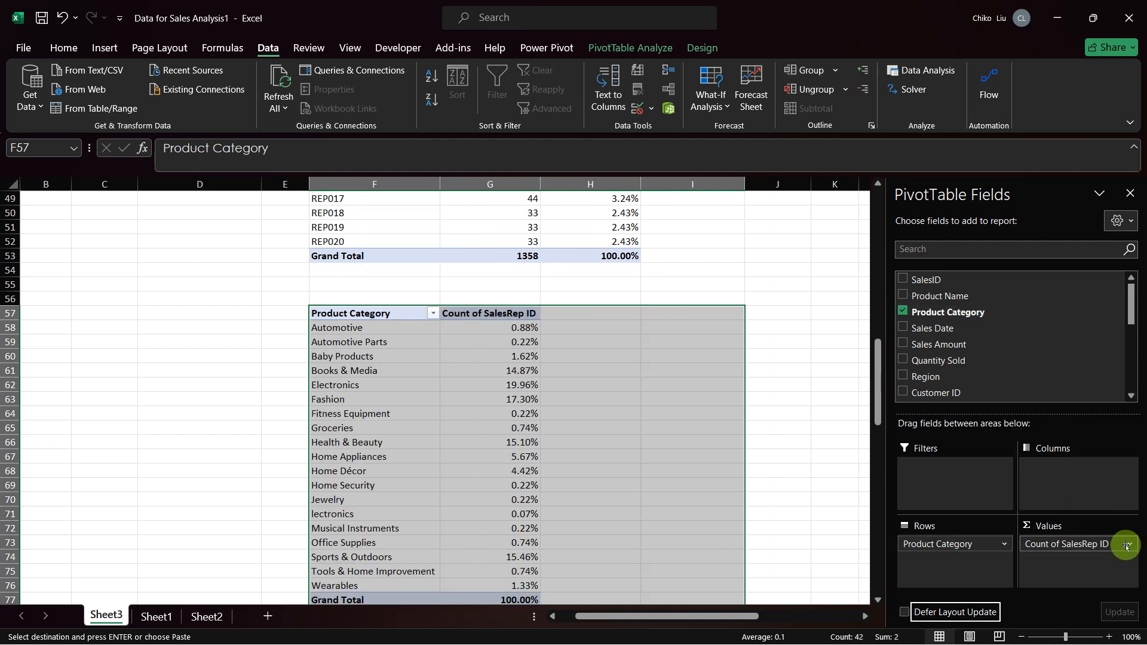
click(1127, 544)
click(1091, 506)
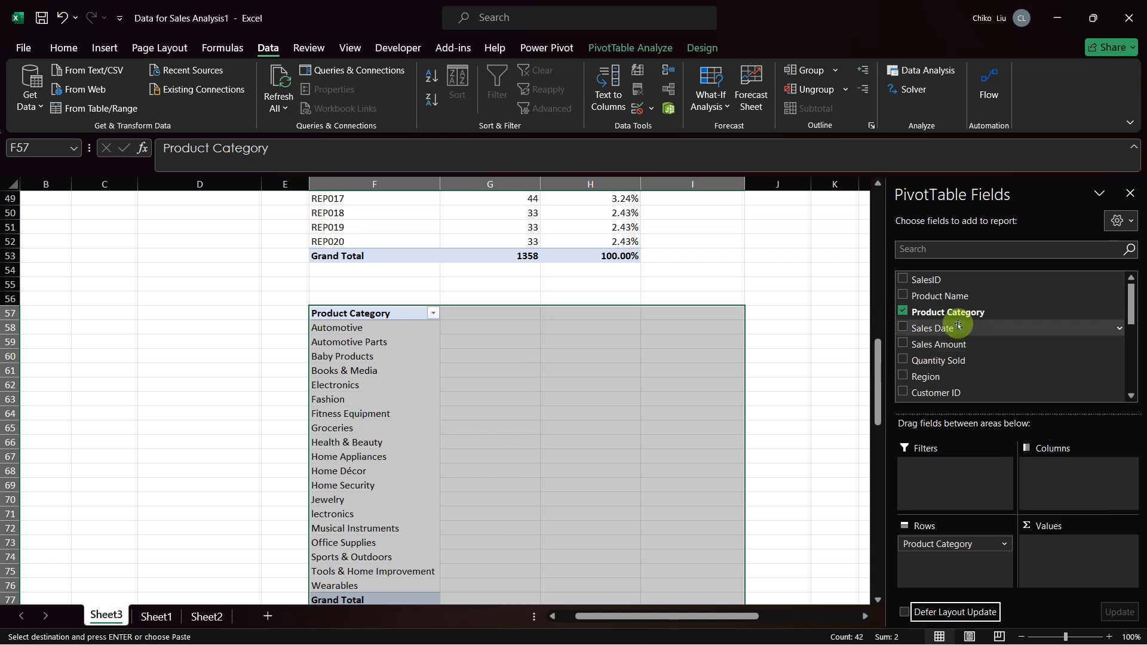
Step: Add Product Category twice as a counted value field in the PivotTable at F57
drag(950, 312, 1063, 552)
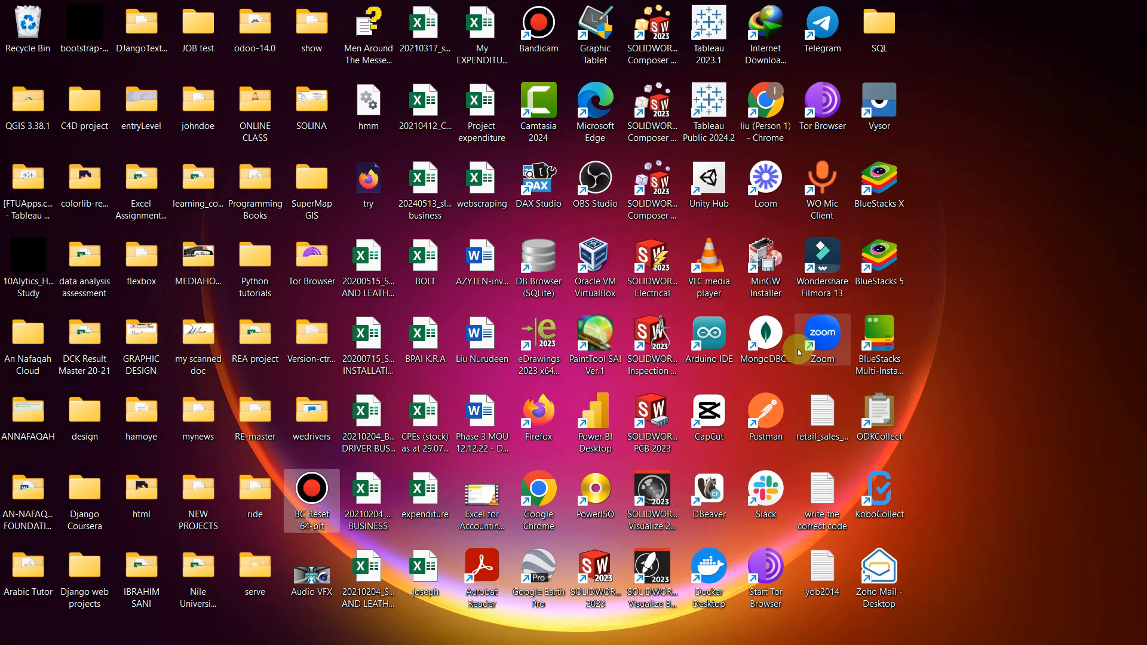
key(alt+Tab)
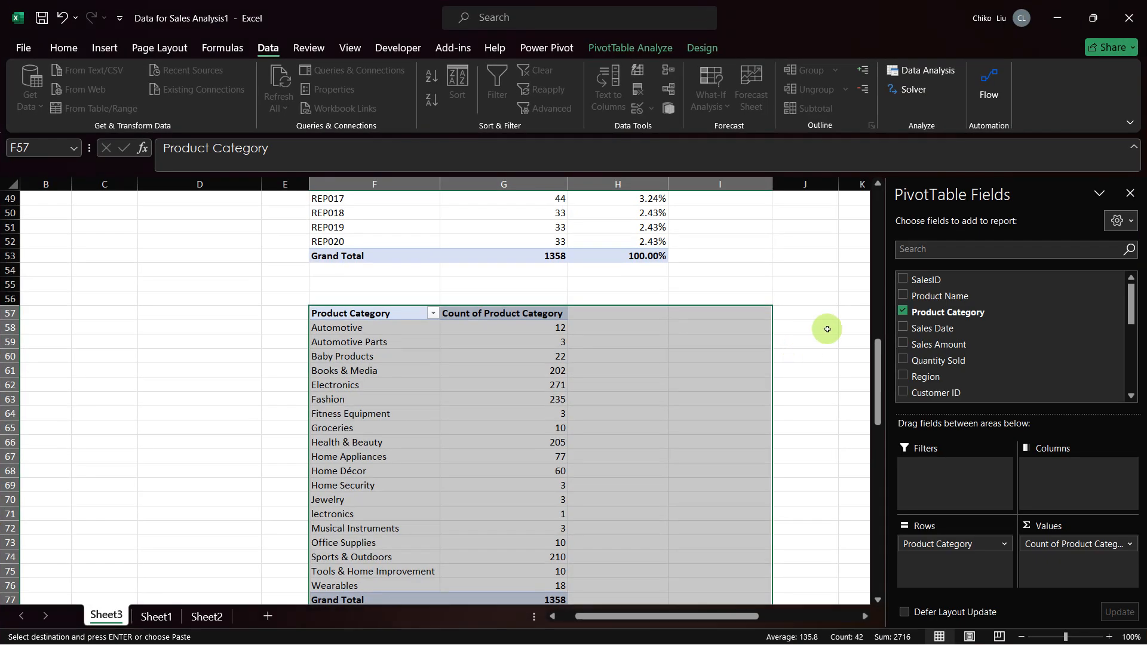
drag(947, 312, 1042, 562)
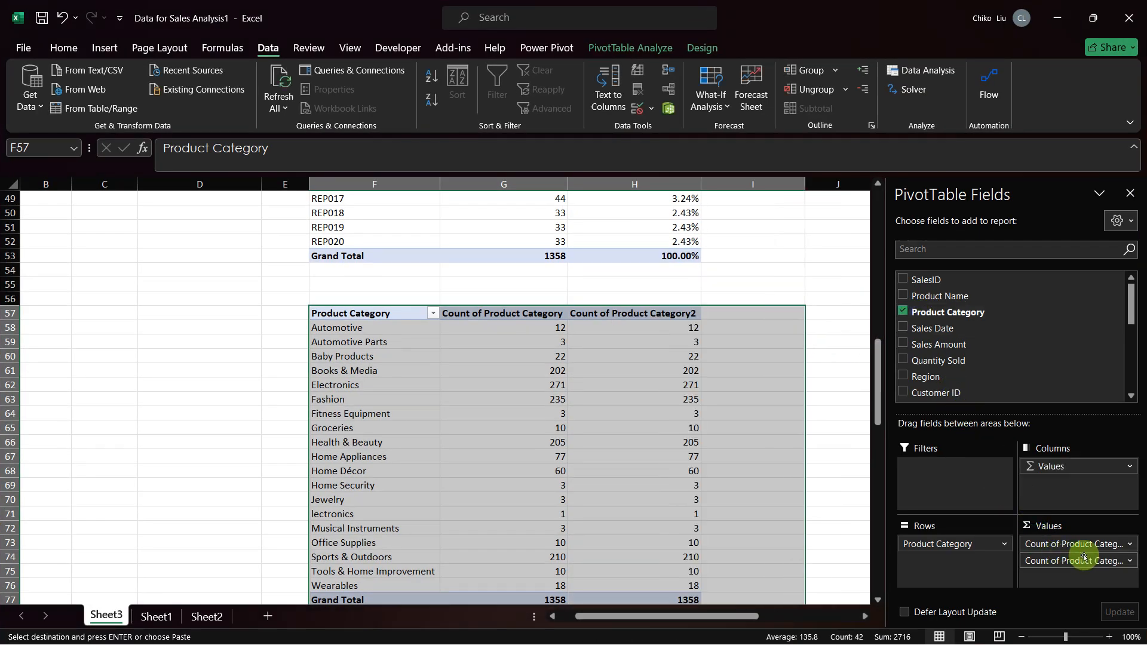
Step: Rename the second Product Category count field to percentage
click(1127, 562)
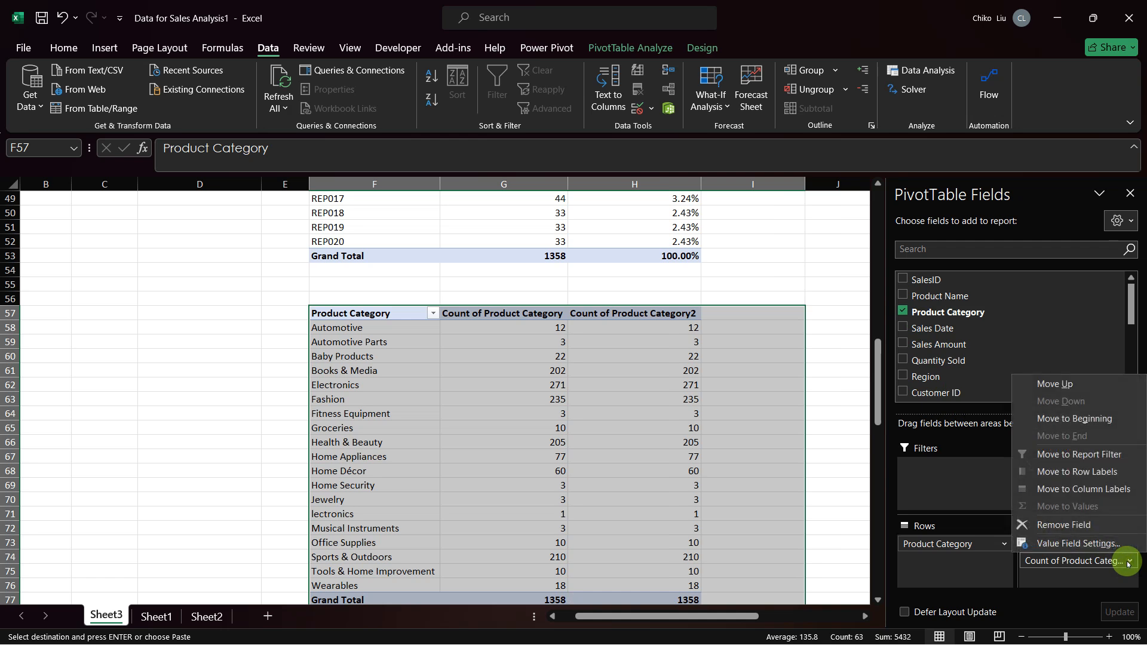
click(1075, 544)
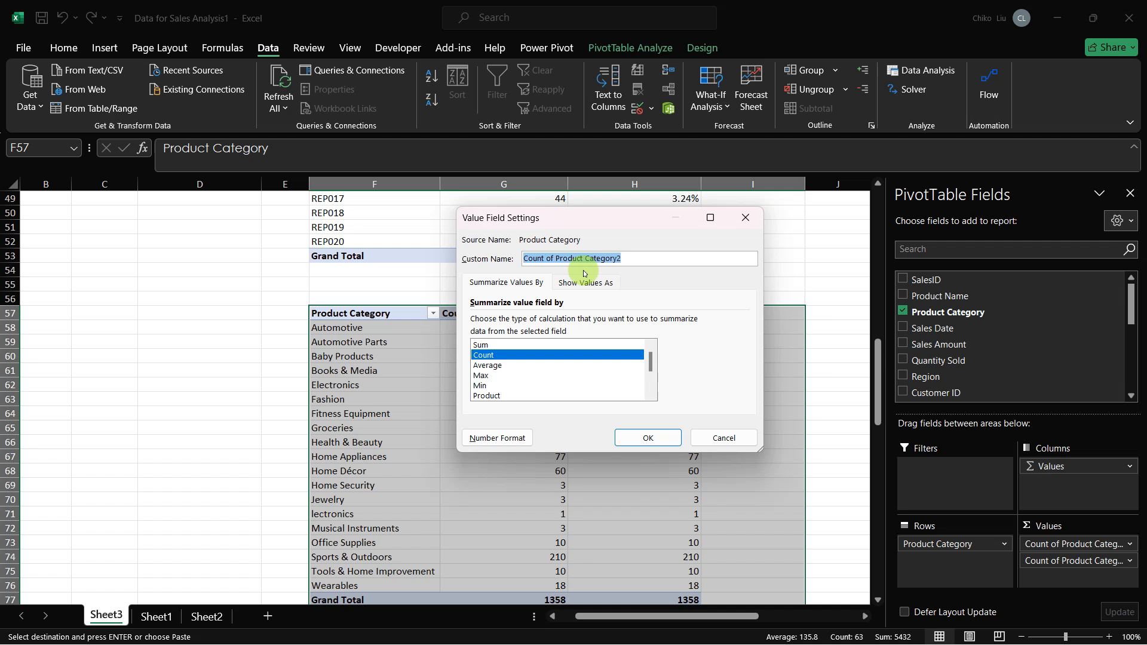
text(percentage)
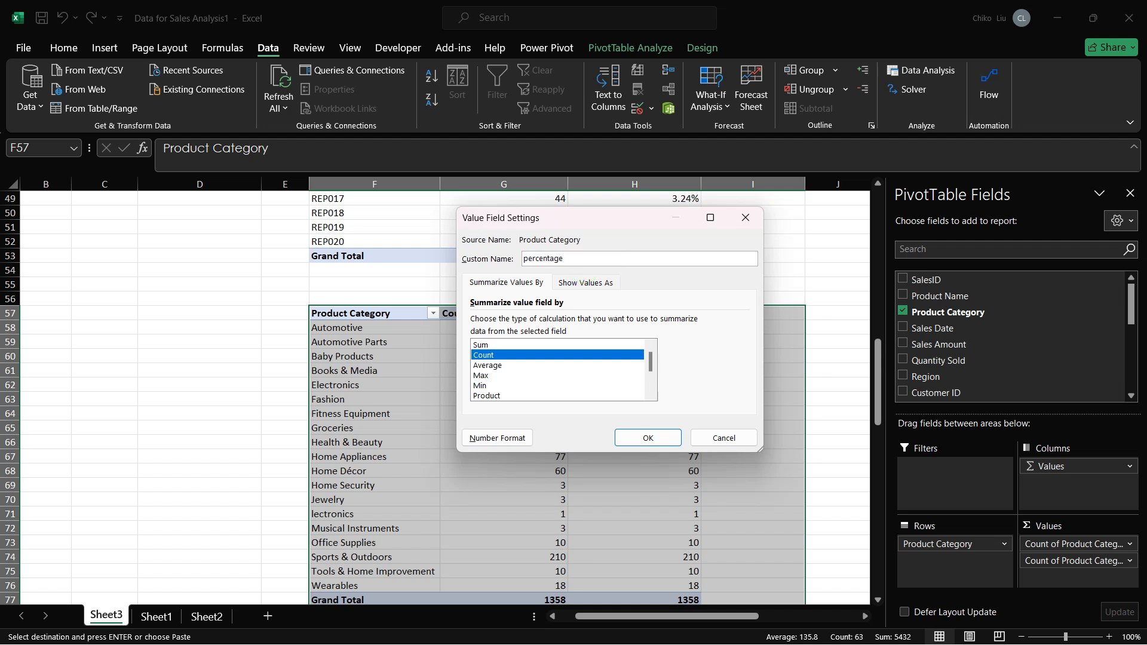
key(Return)
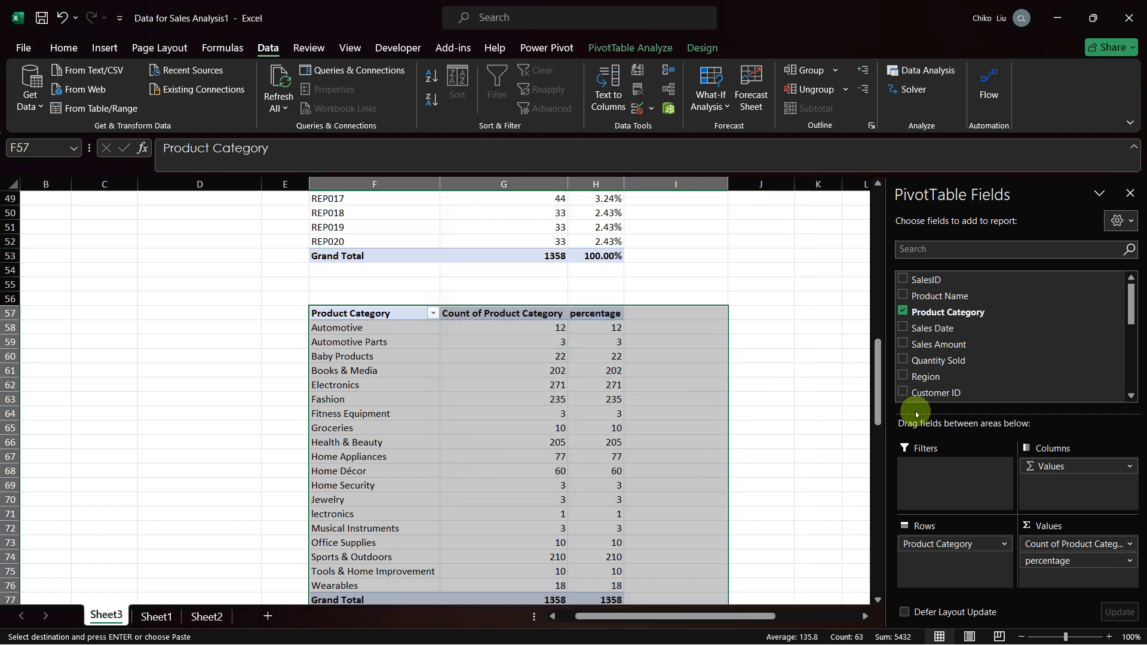
Step: Rename the Count of Product Category value field in the Product Category PivotTable to frequency
click(558, 382)
click(1128, 543)
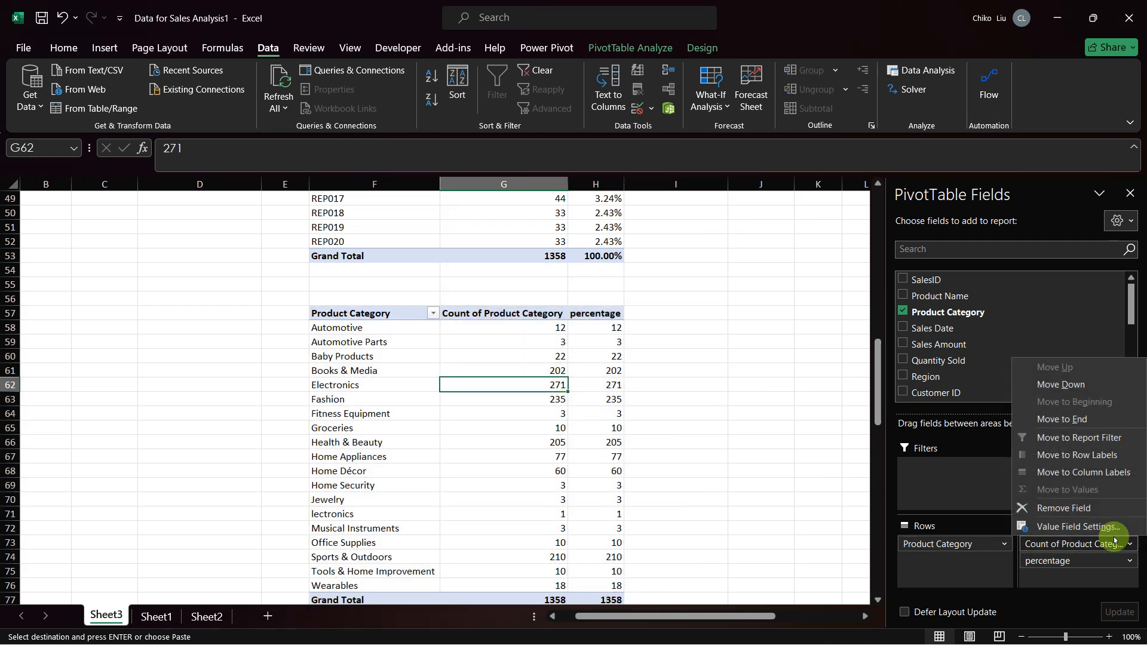
click(1072, 525)
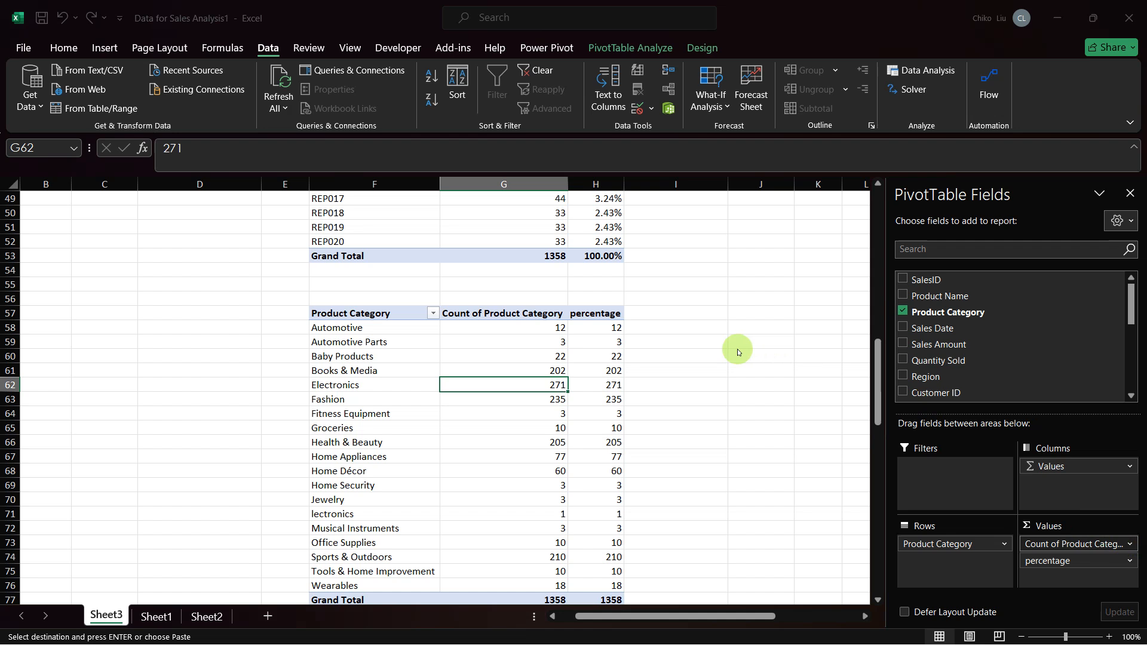
text(frequ)
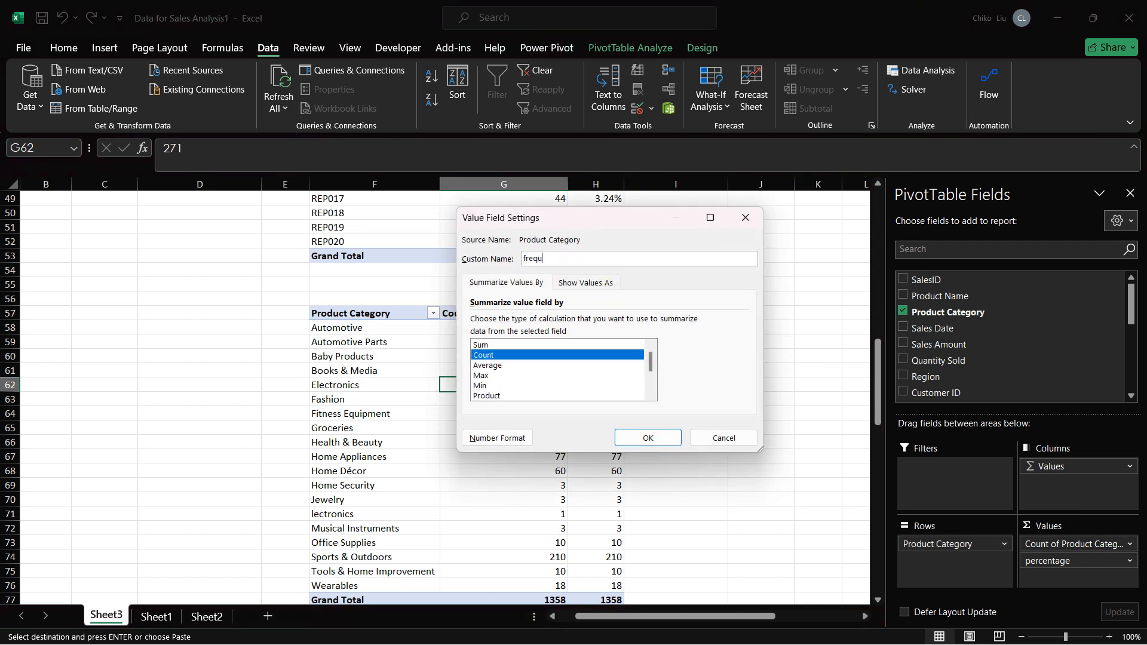
text(ency)
key(Return)
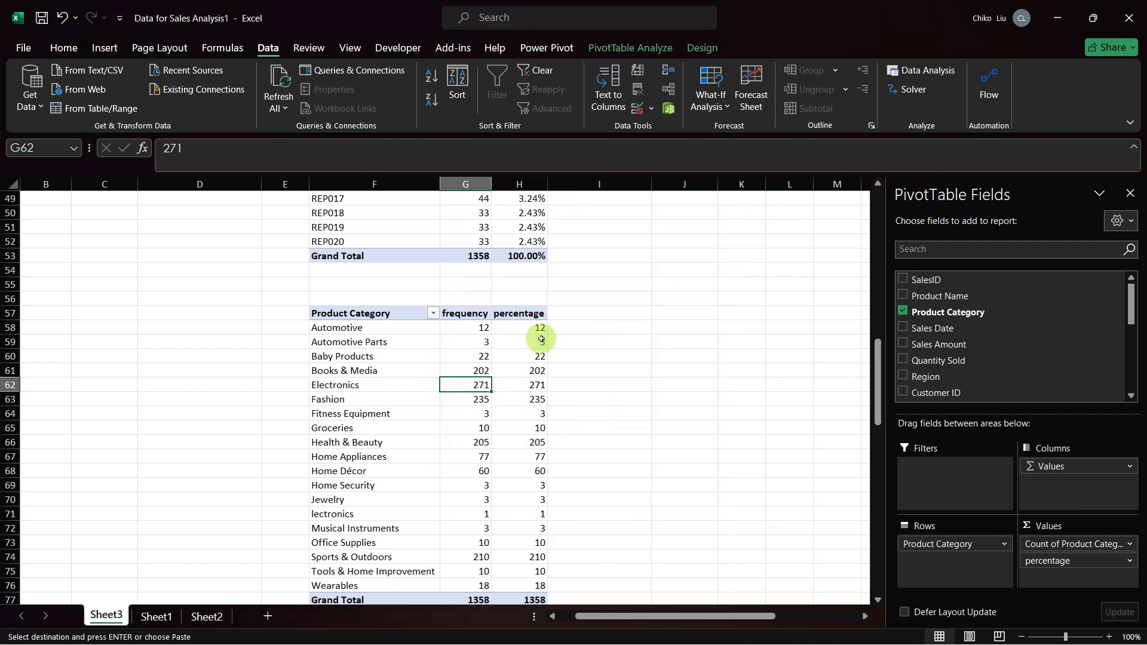
Step: Show the percentage field of the Product Category PivotTable as a percentage of the grand total
click(523, 342)
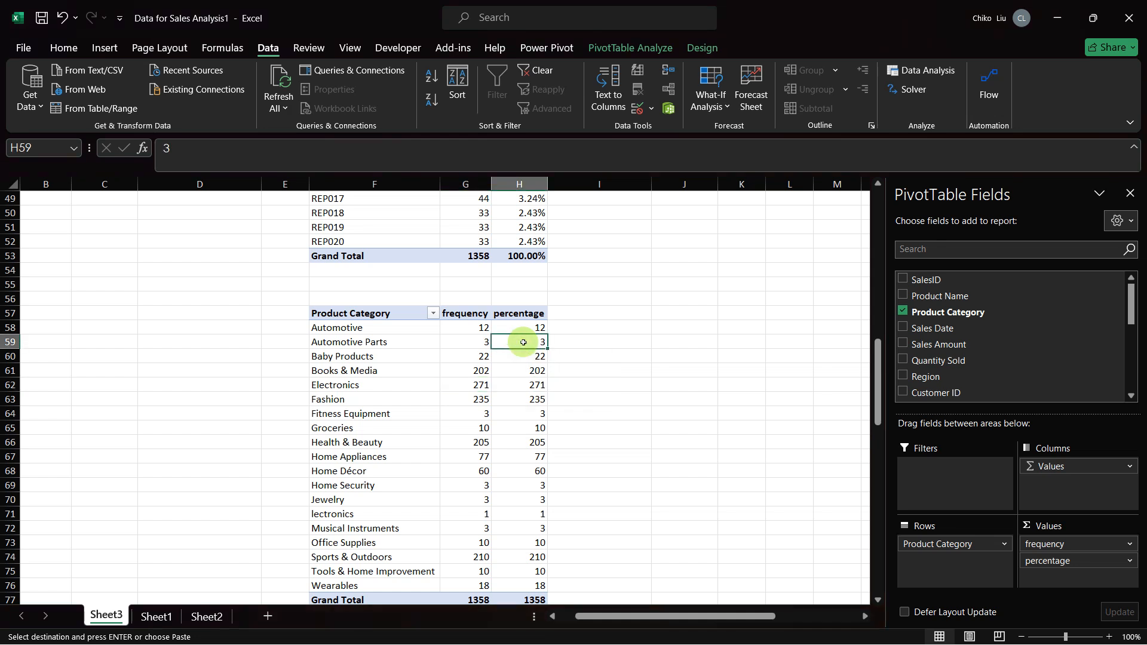
right_click(523, 341)
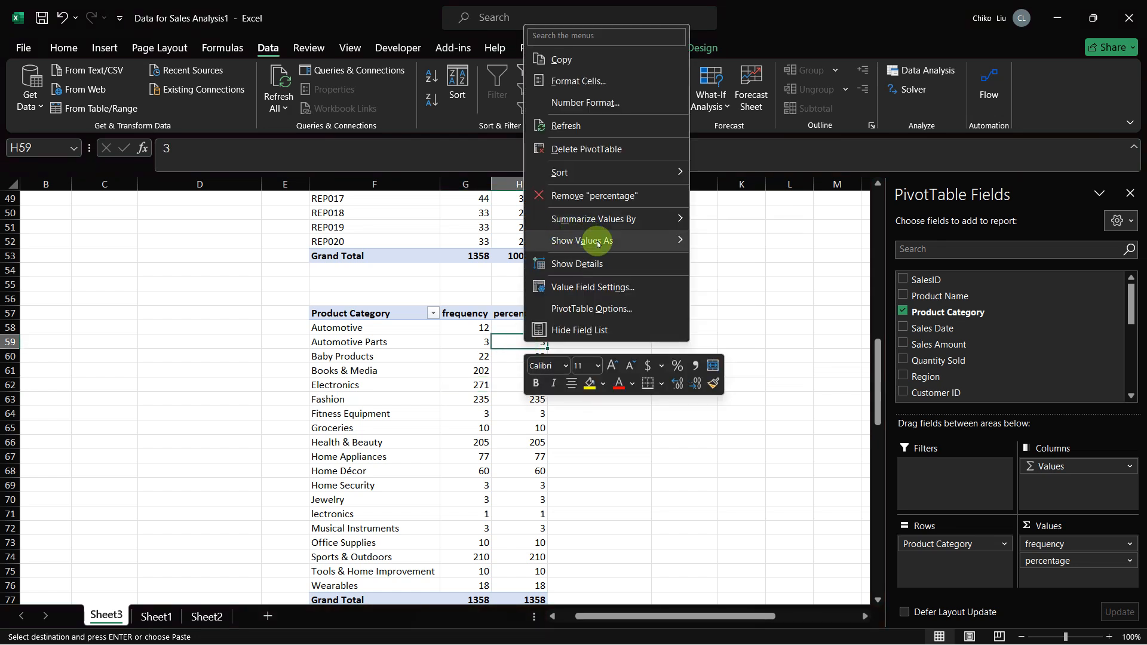
mouse_move(675, 242)
click(715, 265)
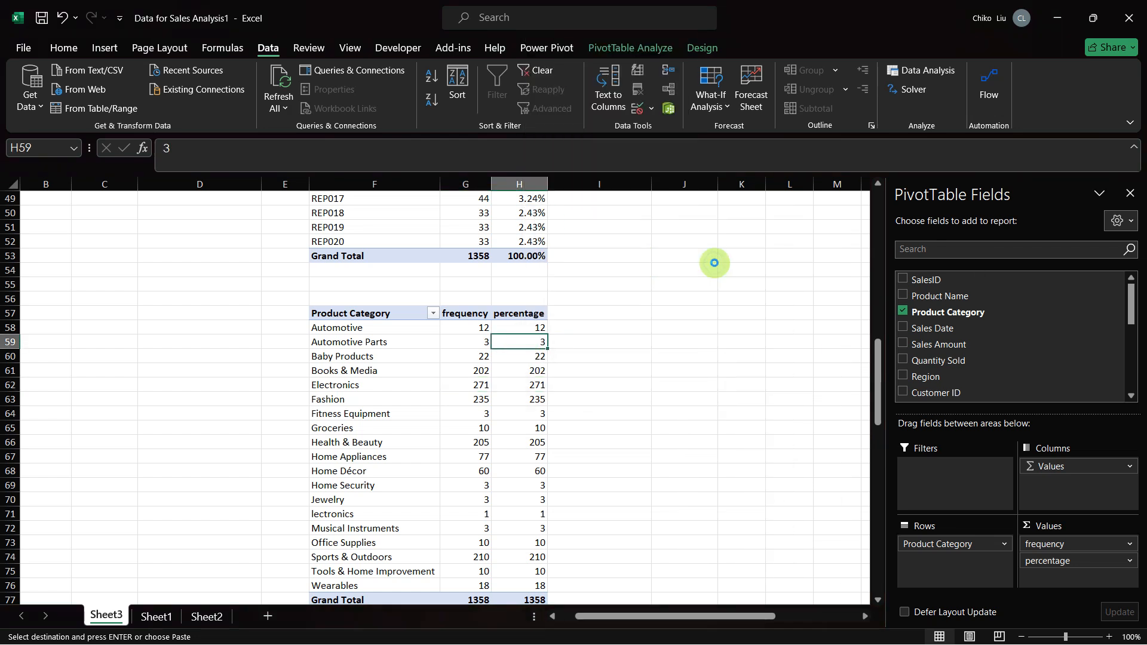
scroll(599, 392, down, 2)
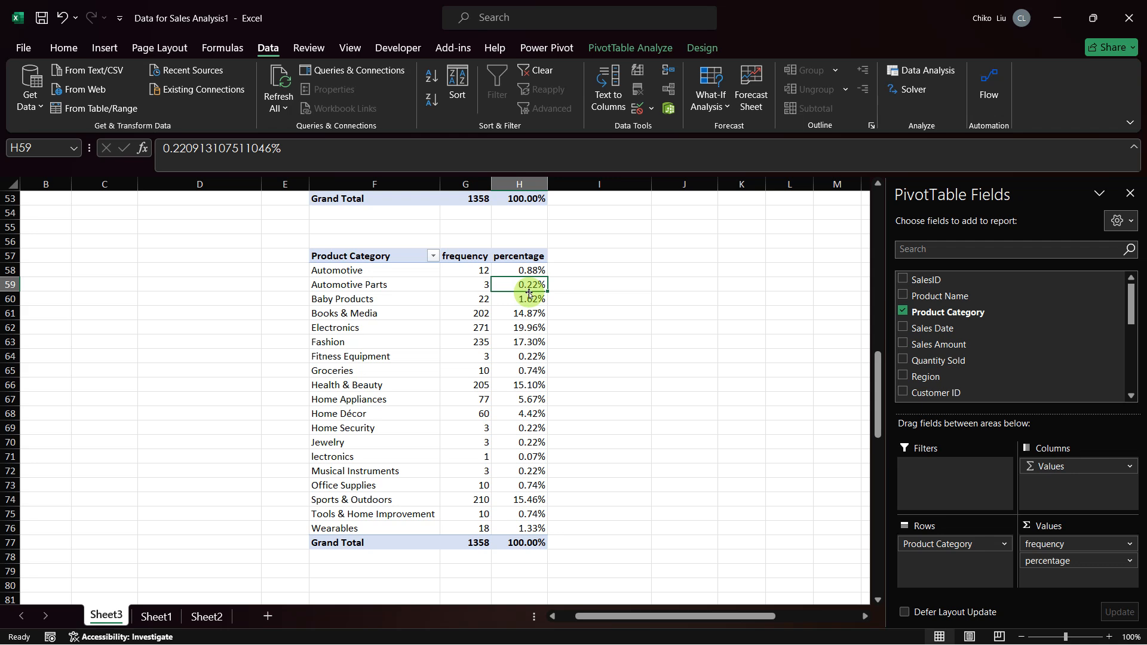
Step: Switch to the capstone PDF in the browser to compare Table 6's product categories with the PivotTable, and return to Excel
key(alt+Tab)
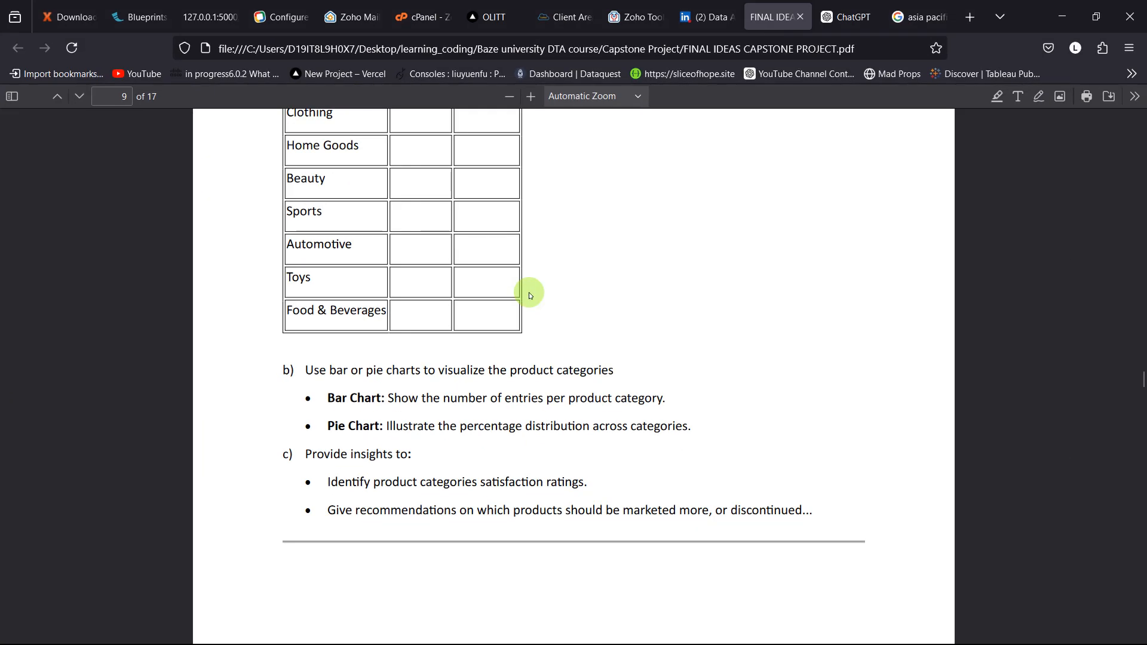
scroll(435, 235, up, 3)
scroll(434, 235, up, 1)
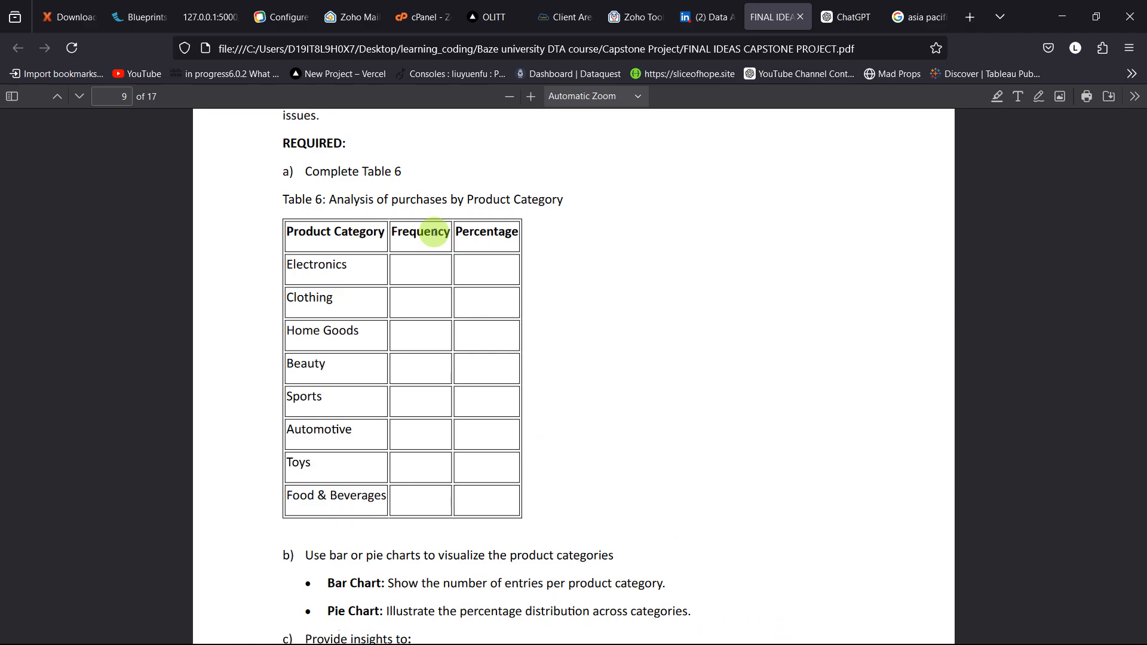
key(alt+Tab)
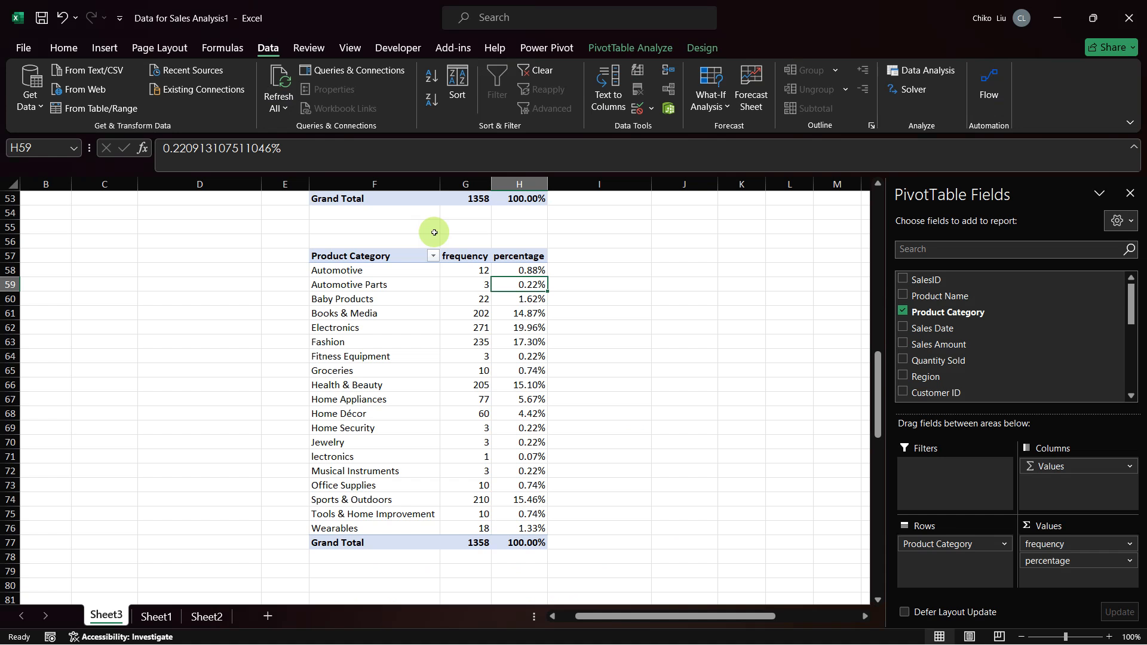
key(alt+Tab)
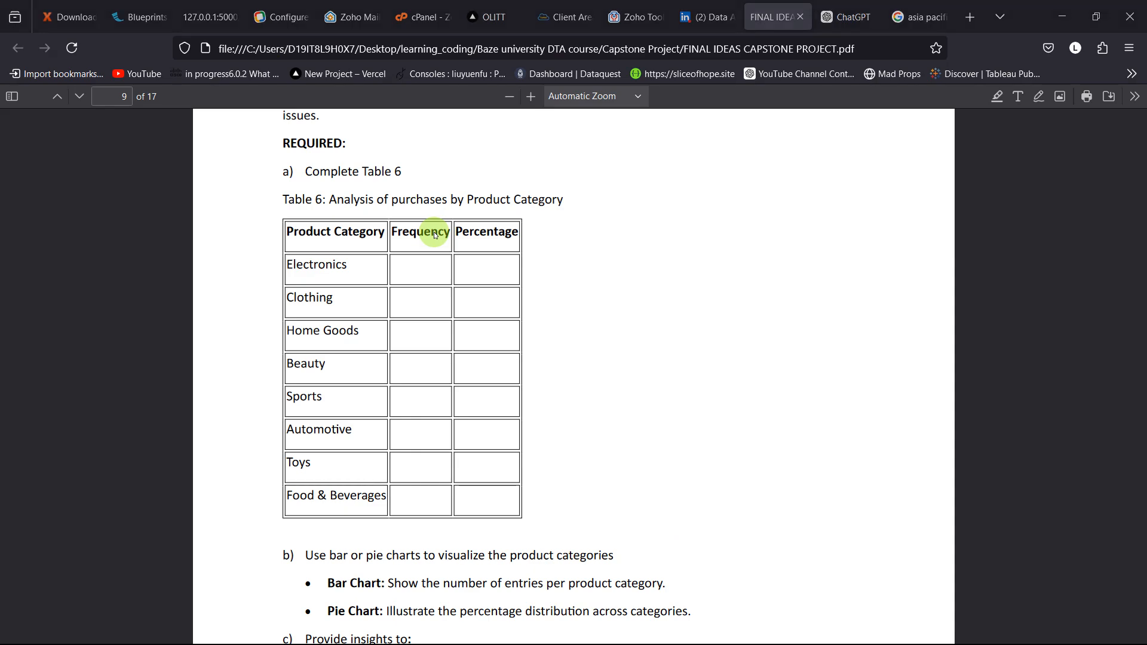
key(alt+Tab)
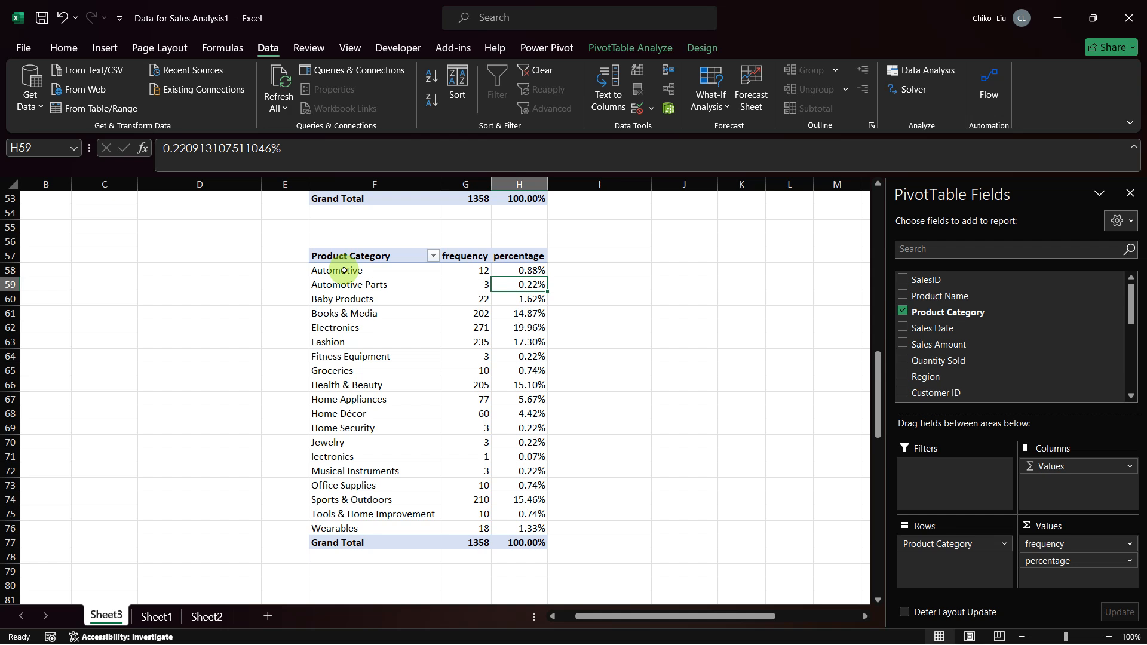
Step: Copy the product category names in F58:F76 of Sheet3 and paste them as values at V1 in Sheet2
drag(342, 270, 343, 520)
key(ctrl+c)
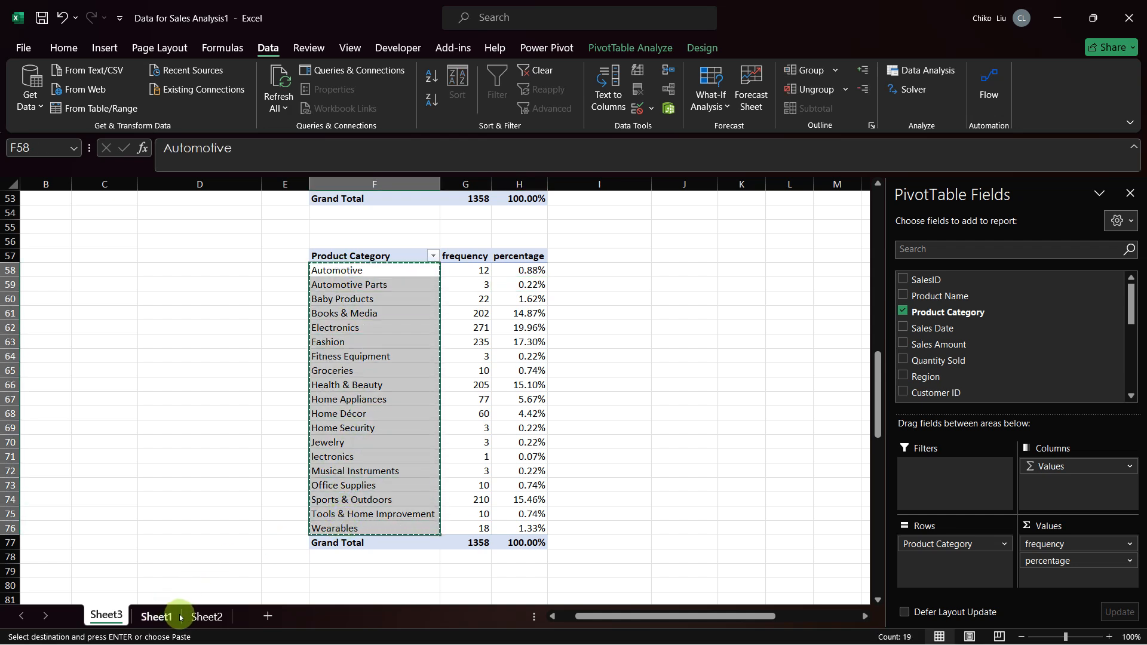
click(205, 616)
scroll(446, 407, right, 3)
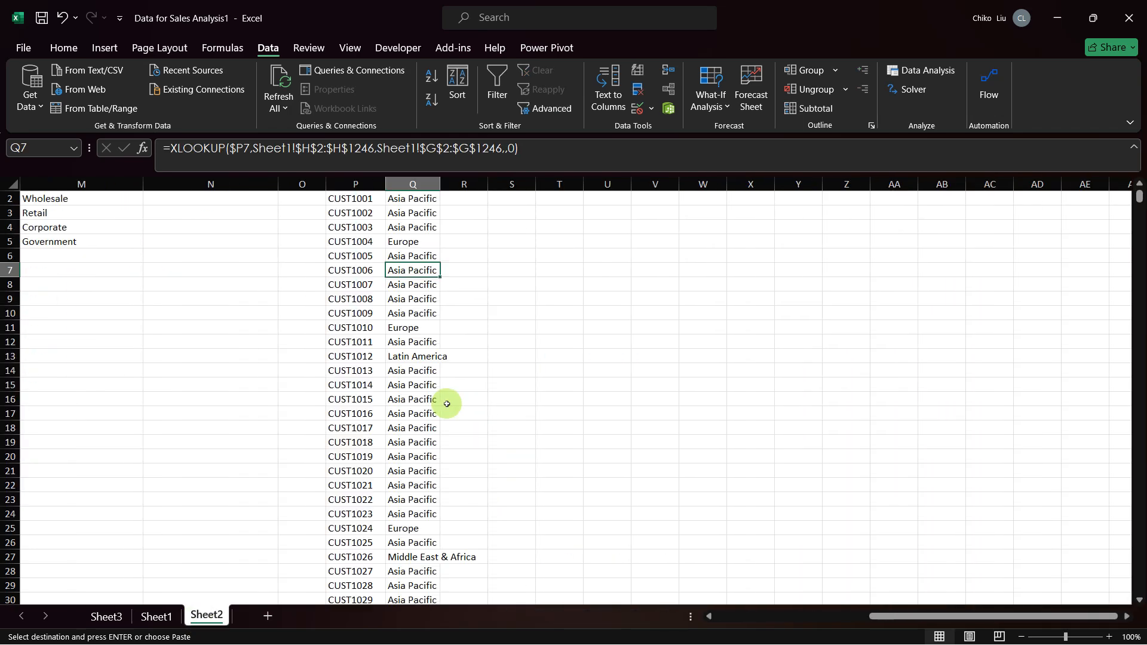
scroll(446, 406, up, 1)
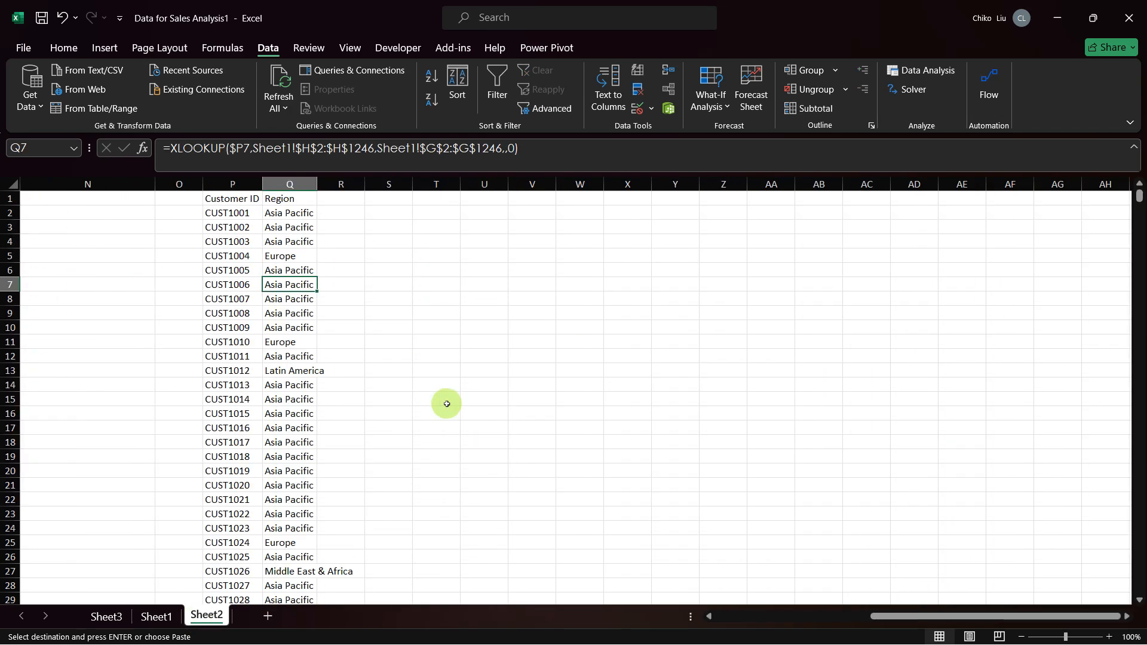
click(525, 197)
right_click(526, 199)
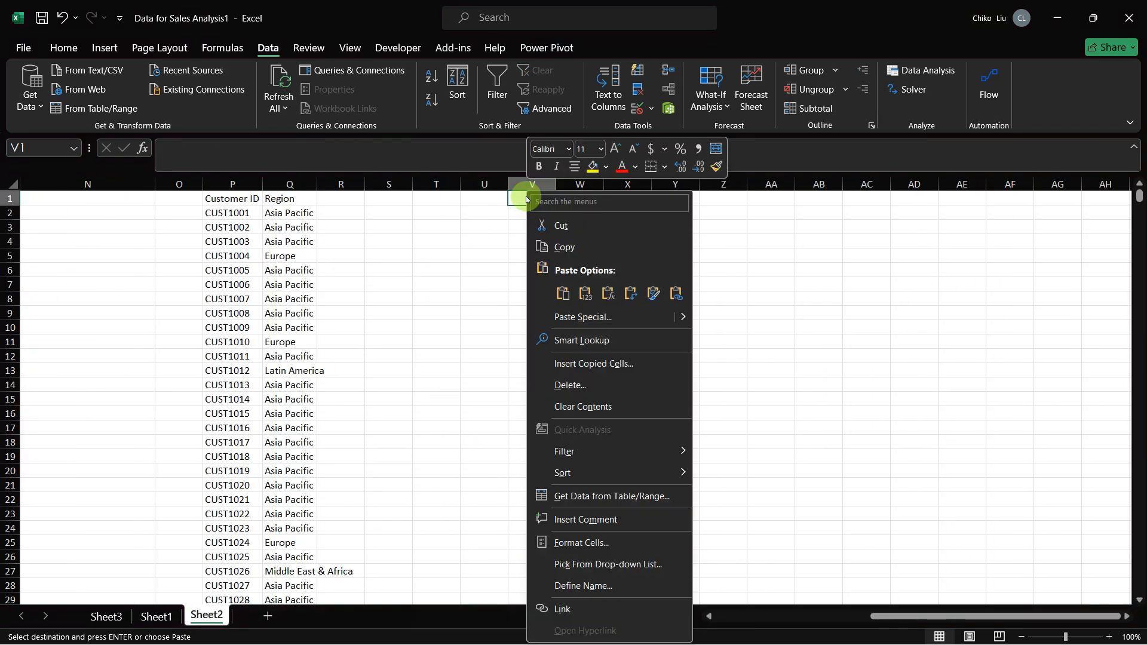
click(584, 293)
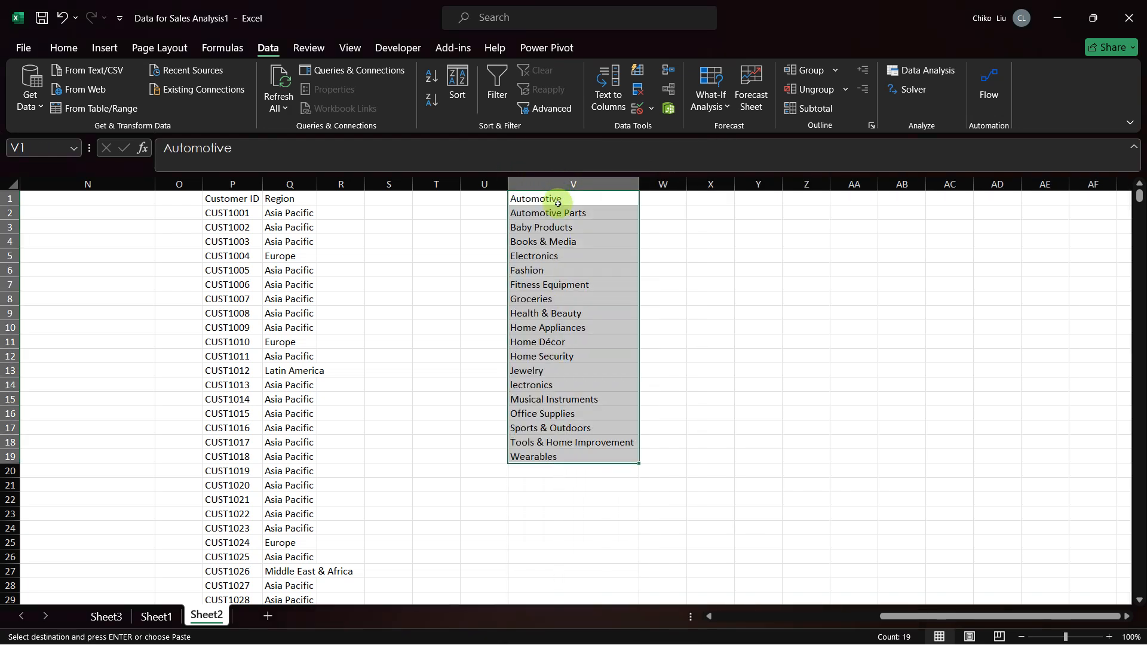
Step: Enter Automotive in W1 and W2 as the grouped category, and fit column W to its contents
key(Right)
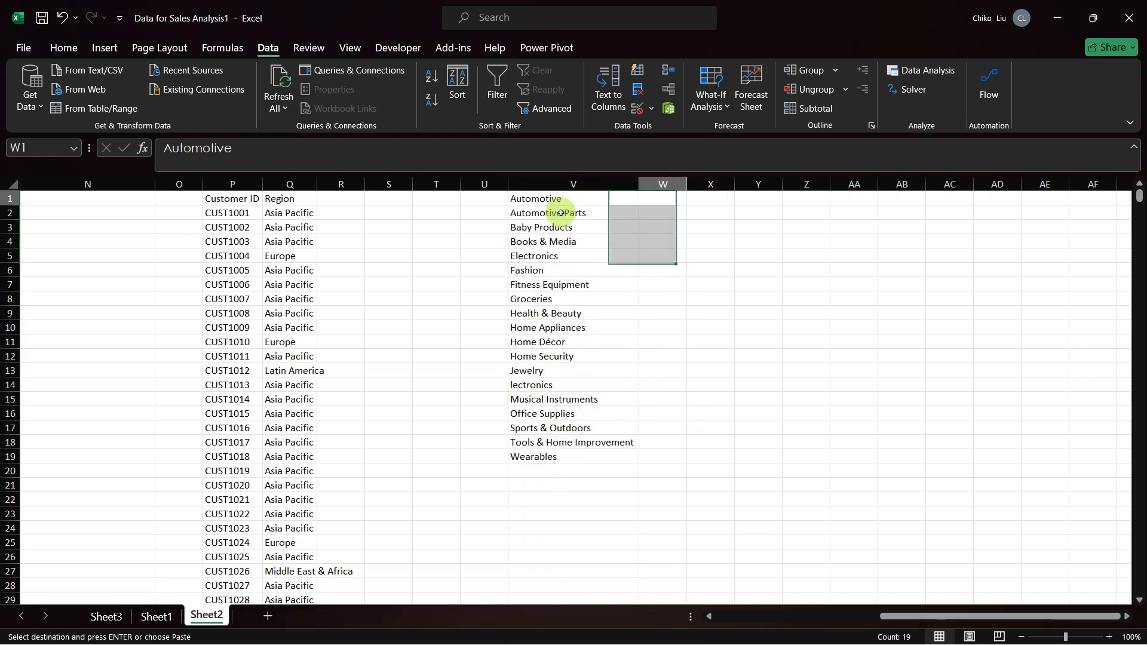
text(Automotive)
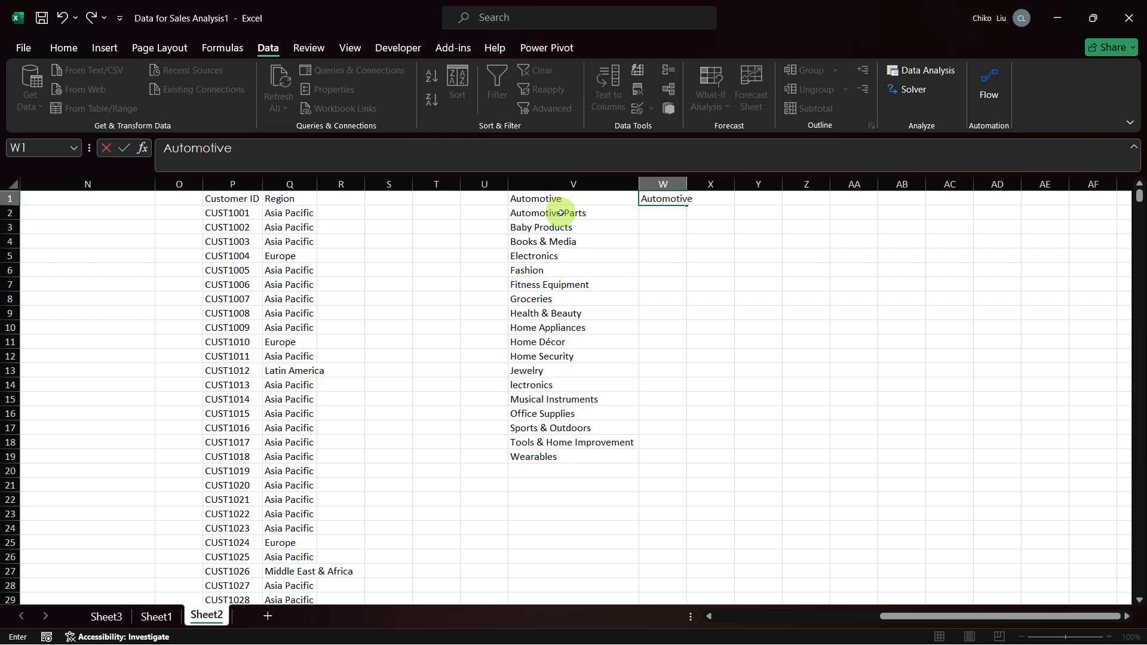
key(Return)
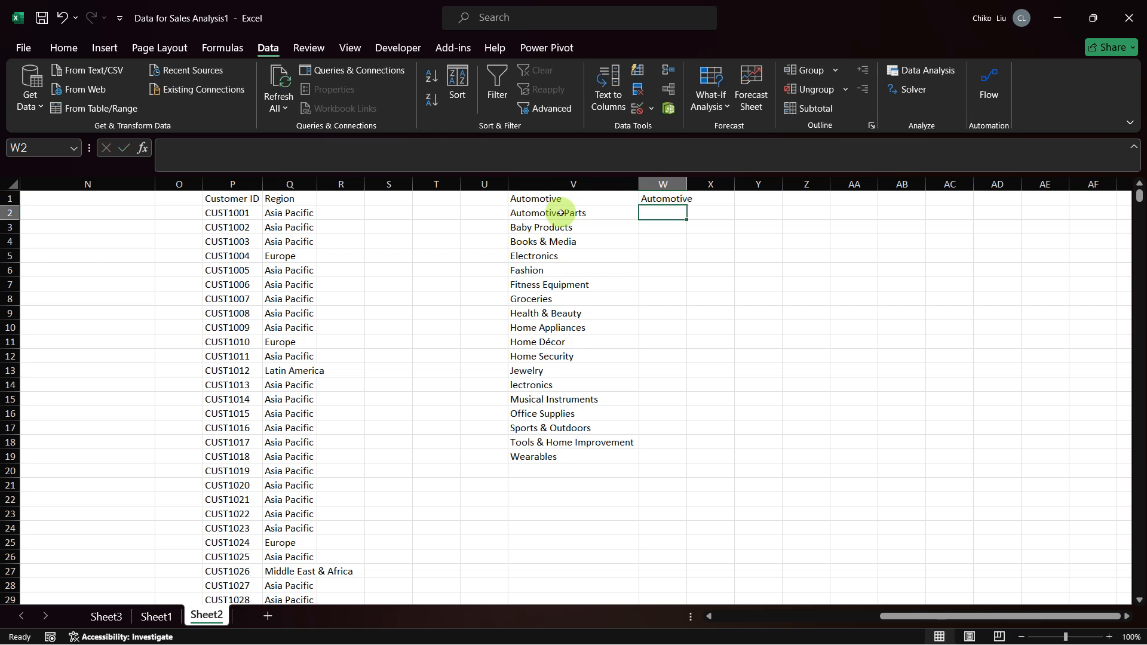
key(Right)
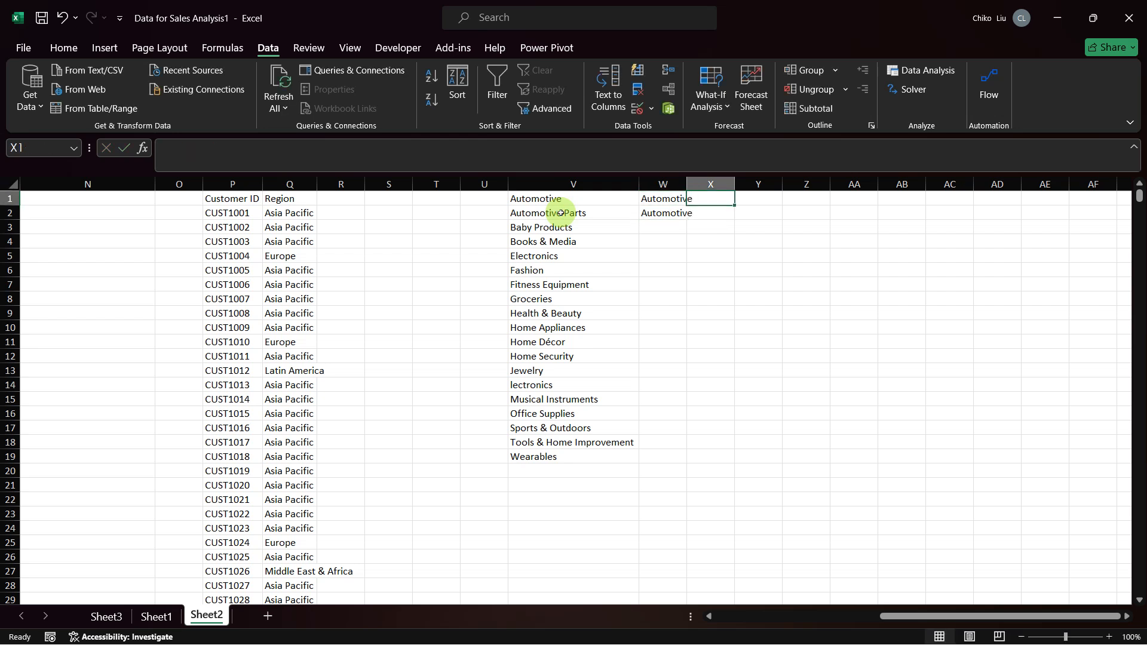
double_click(687, 184)
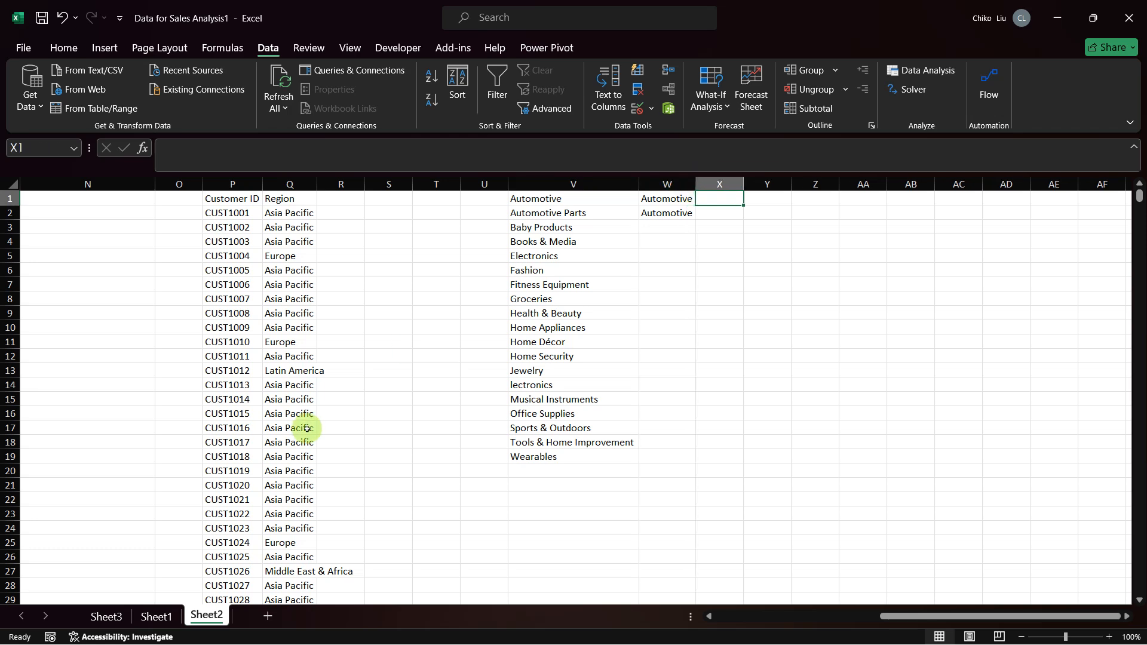
Step: Copy the frequency values in G58:G76 of Sheet3, without the grand total, to X1 in Sheet2
click(156, 615)
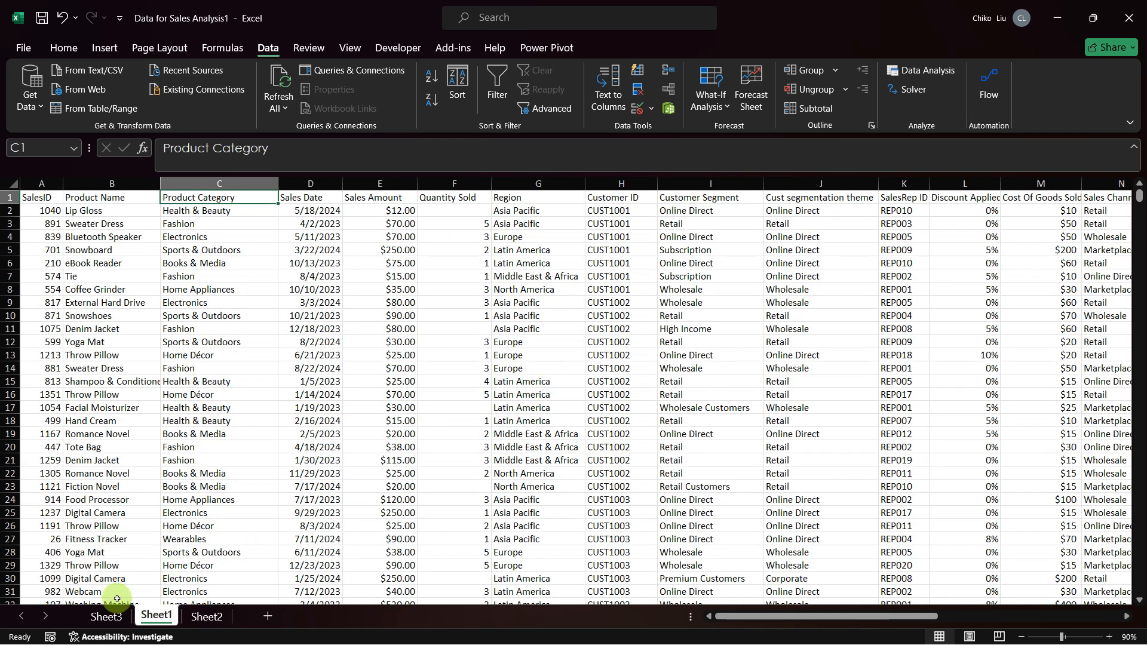
click(107, 615)
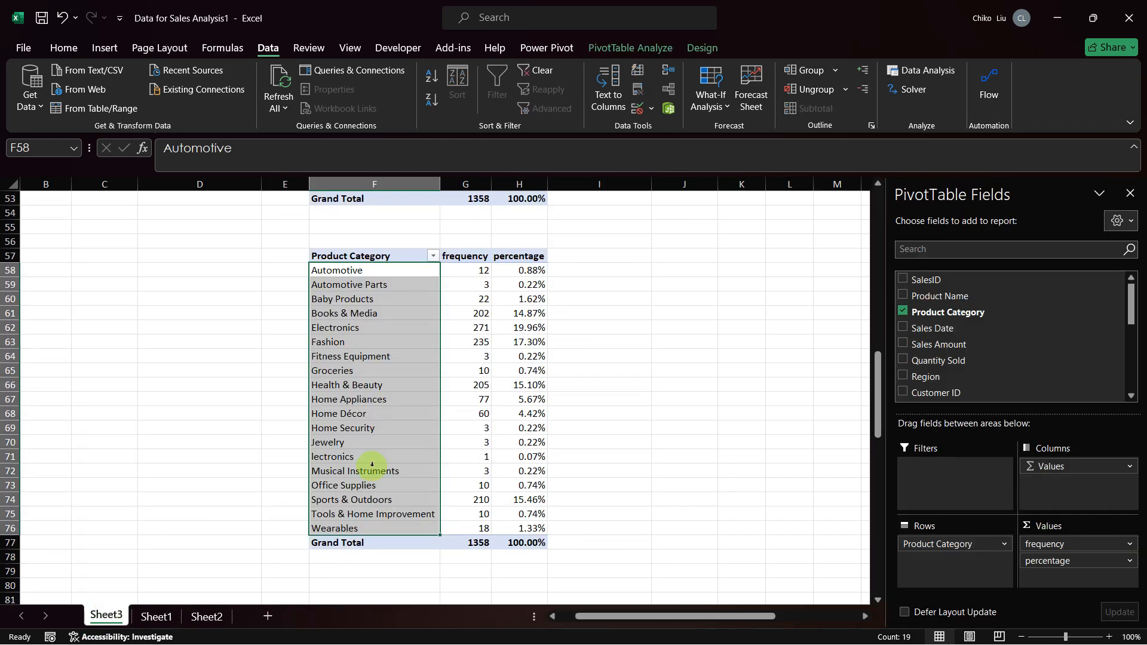
click(473, 269)
key(ctrl+shift+Down)
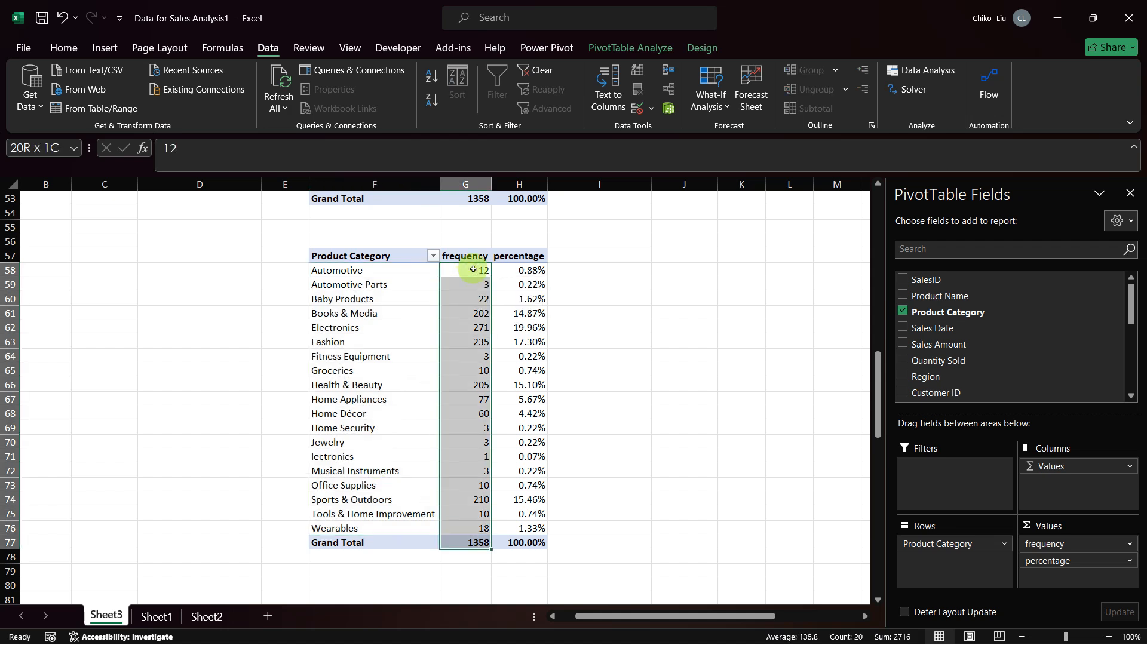
key(shift+Up)
key(ctrl+c)
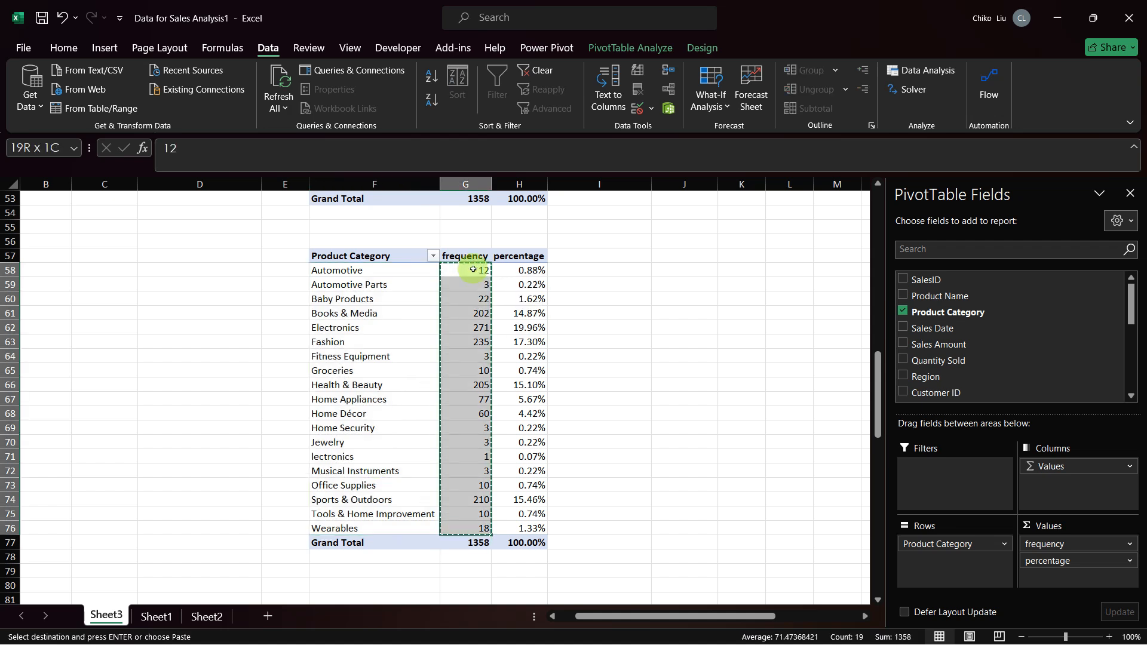
click(206, 616)
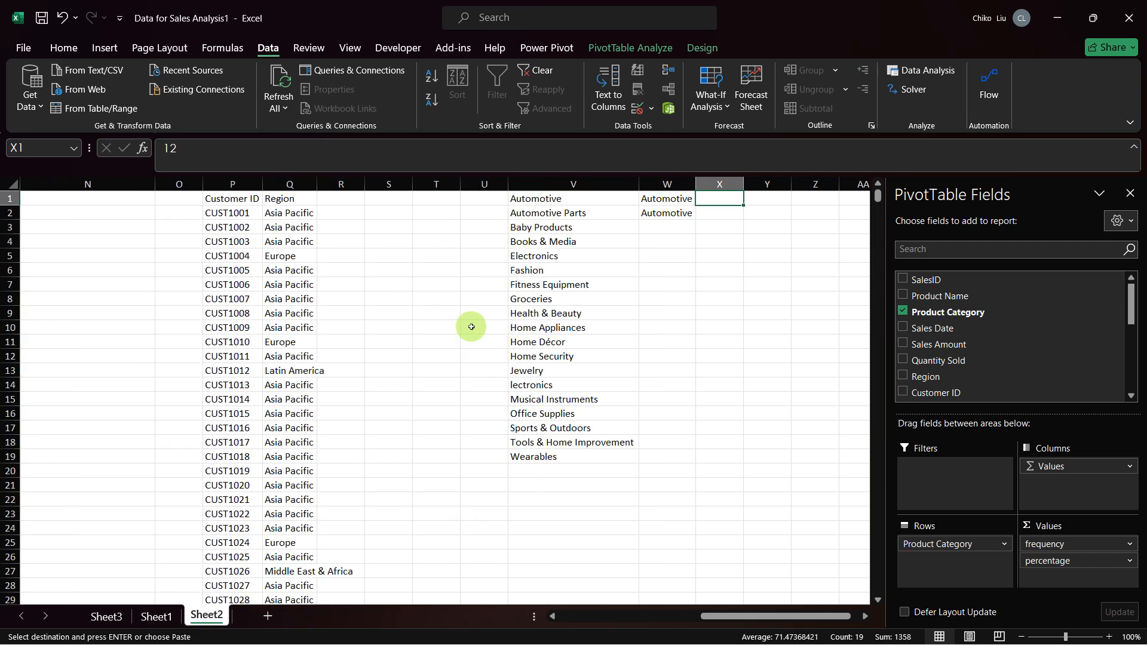
key(ctrl+v)
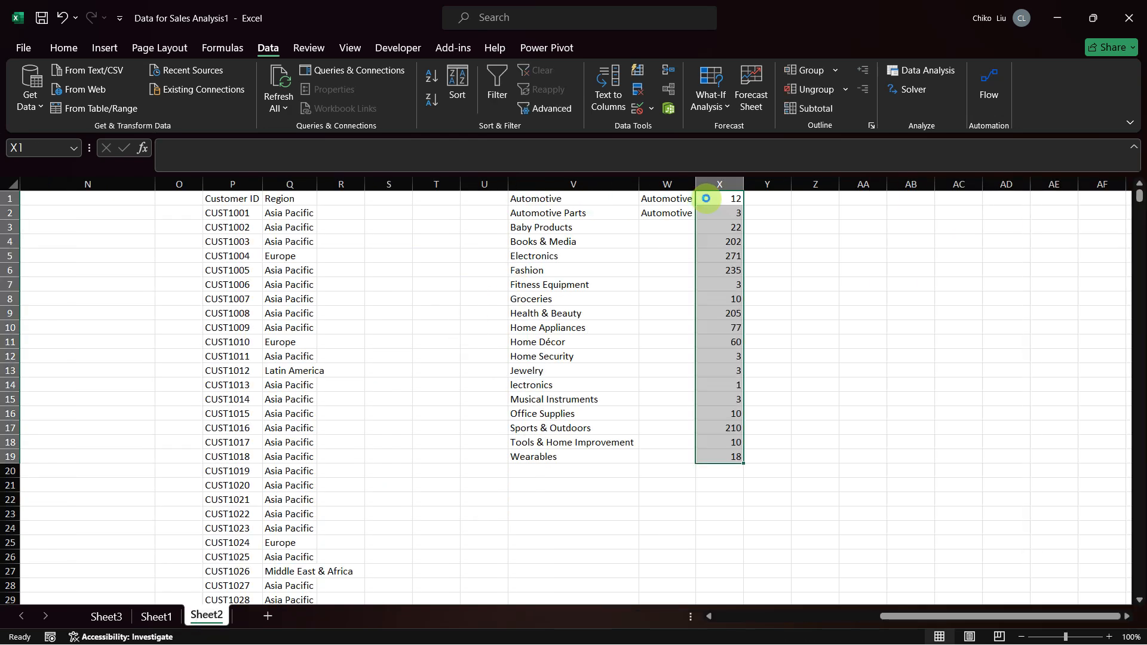
Step: Copy the Product Category and frequency columns with their headers, F57:G76, in Sheet3 without the grand total
drag(576, 200, 713, 461)
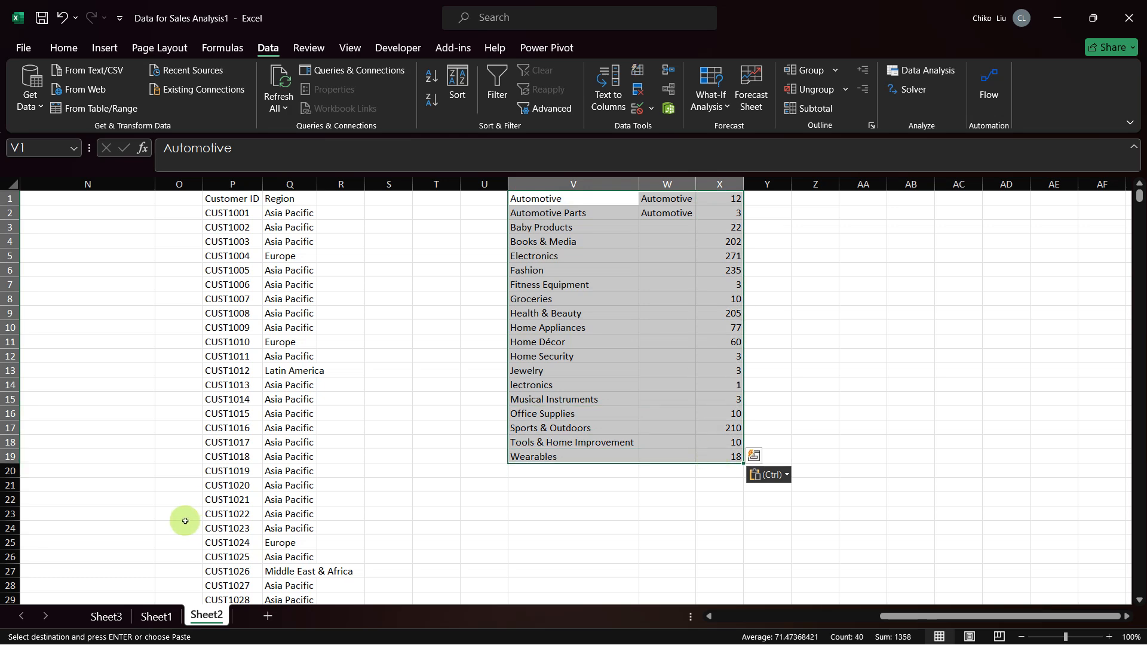
click(155, 616)
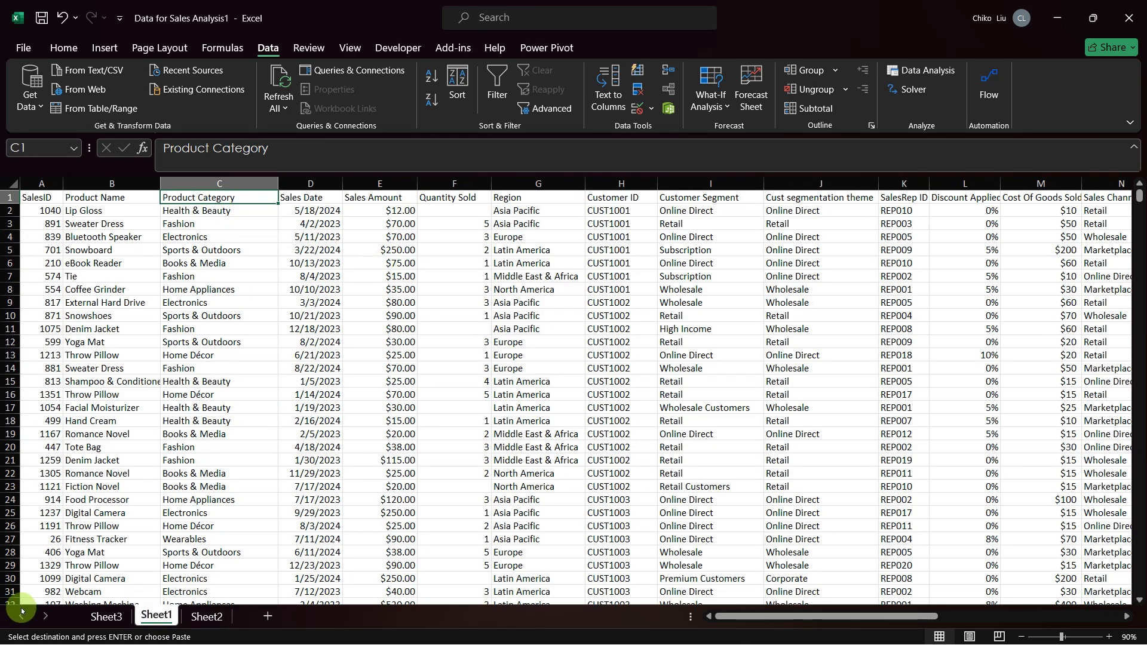
click(106, 617)
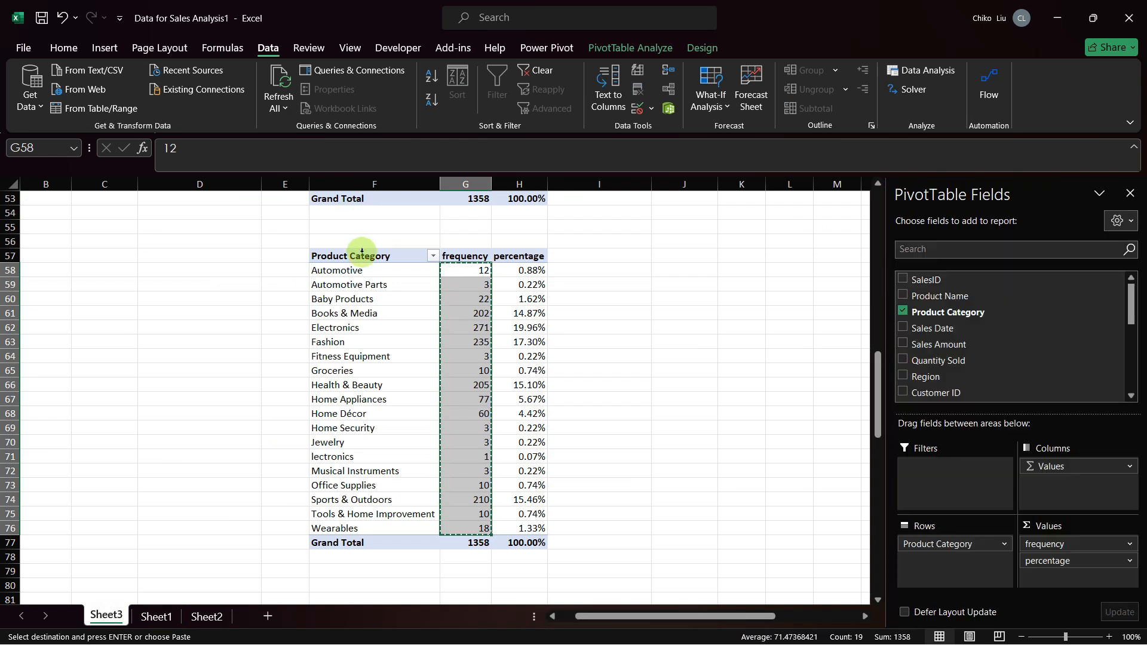
drag(382, 256, 454, 525)
key(ctrl+c)
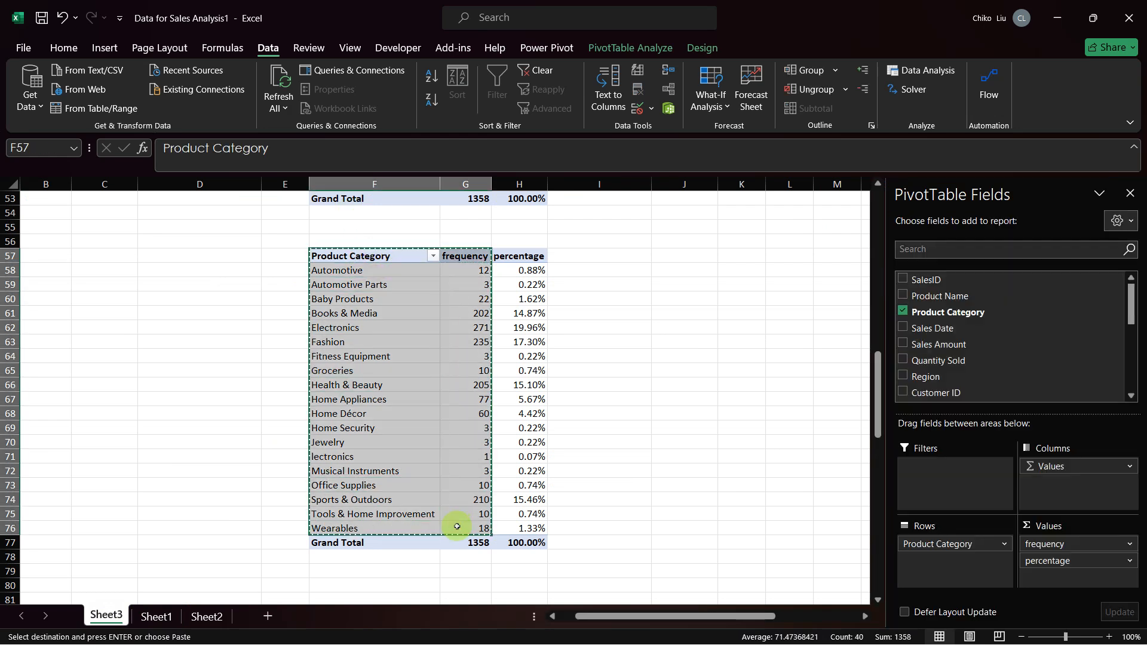
Step: Paste the copied table as values at V1 in Sheet2, over the existing list, and clear the leftover frequencies in column X
click(201, 617)
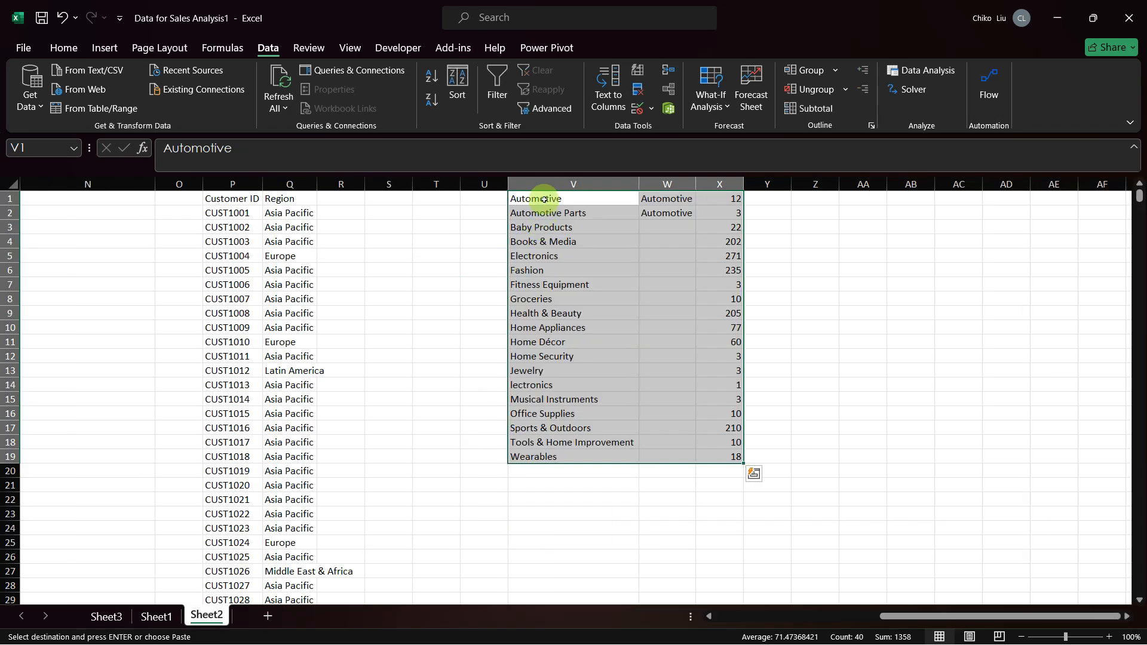
right_click(544, 199)
key(Escape)
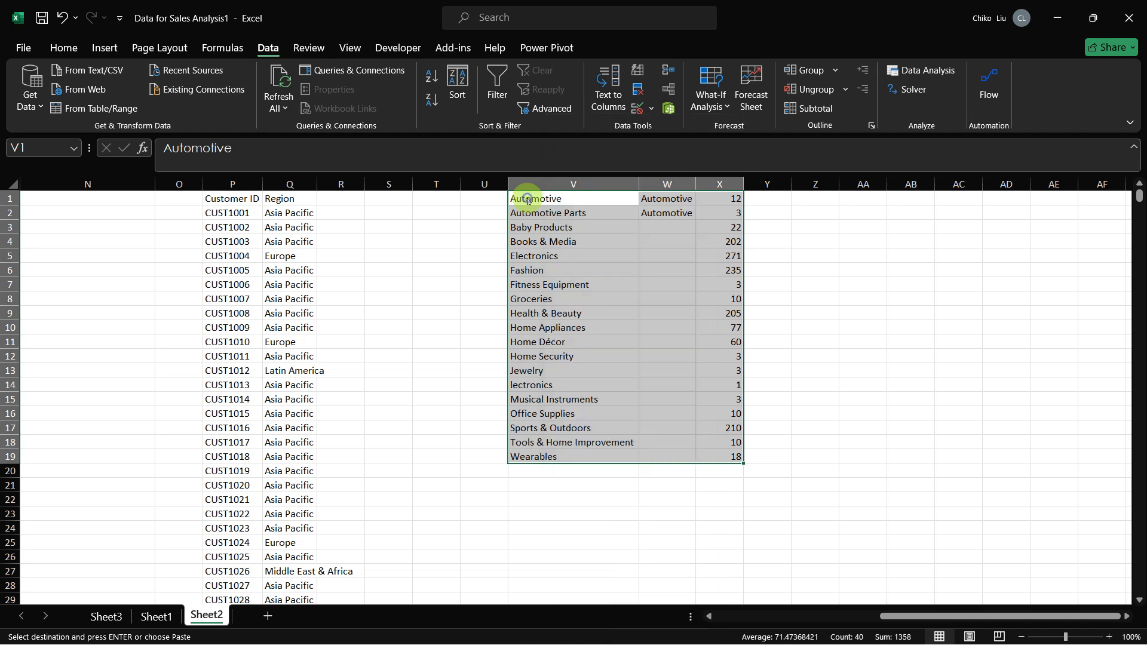
click(527, 198)
right_click(527, 199)
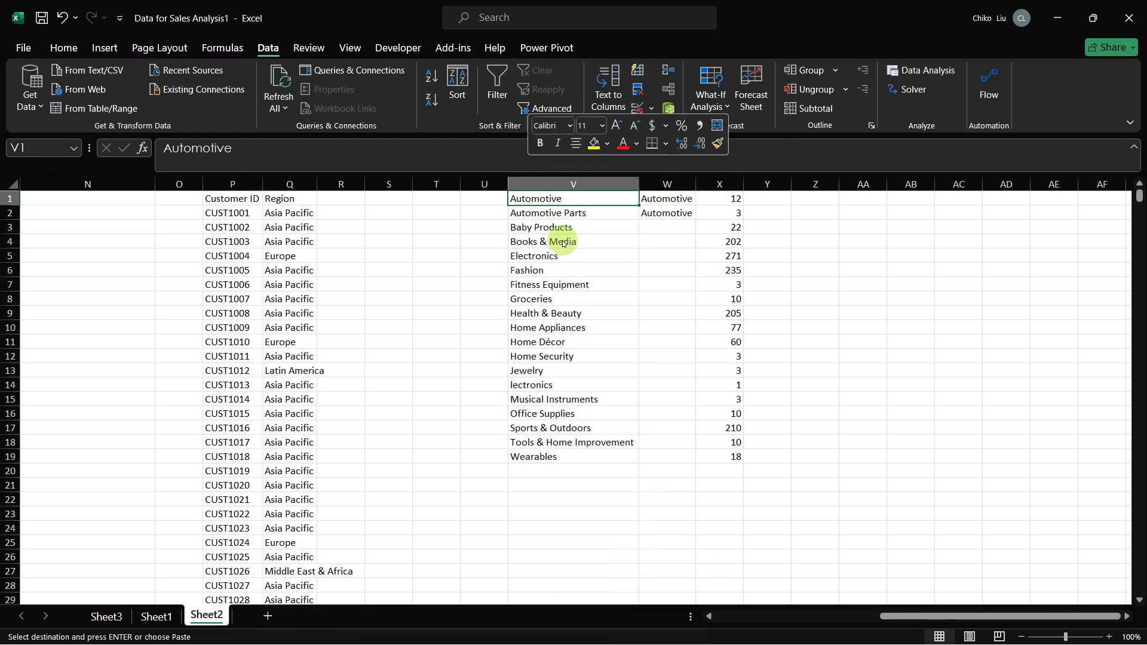
click(583, 269)
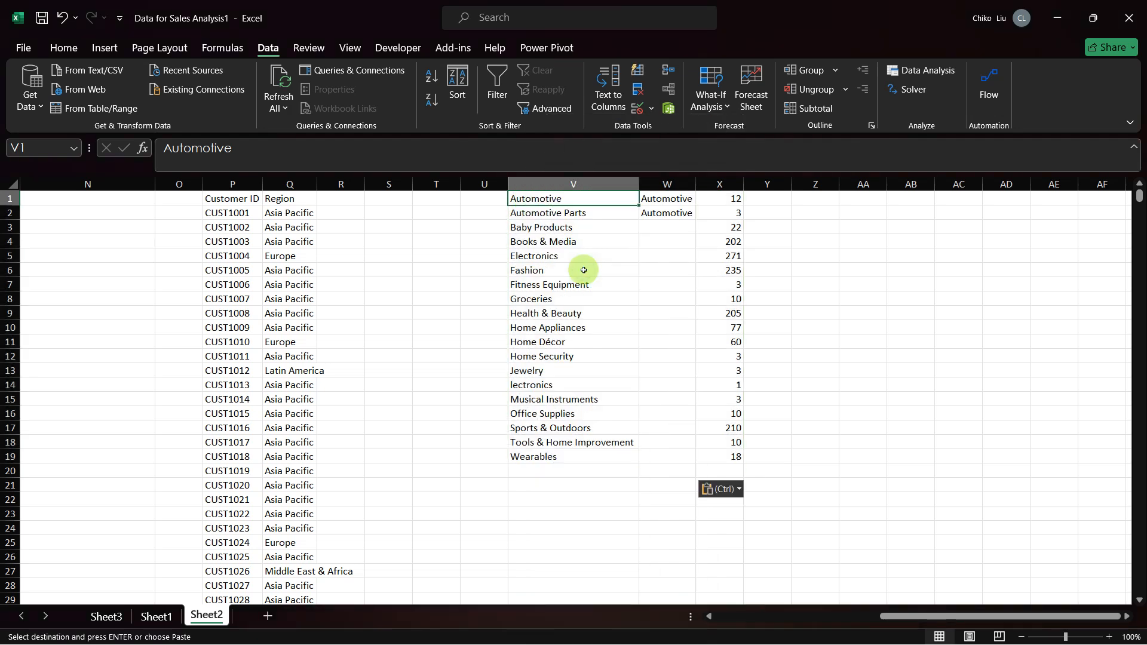
key(ctrl+z)
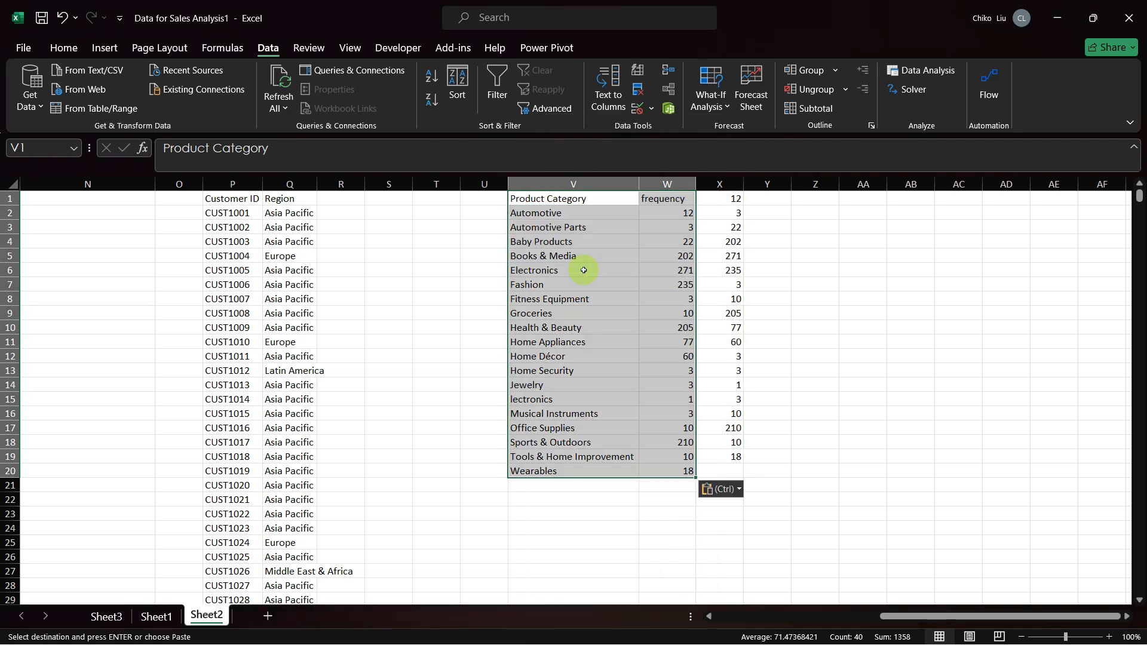
click(721, 184)
Step: Add filters to the headers V1:W1 in Sheet2 and sort the frequency column from smallest to largest
click(606, 201)
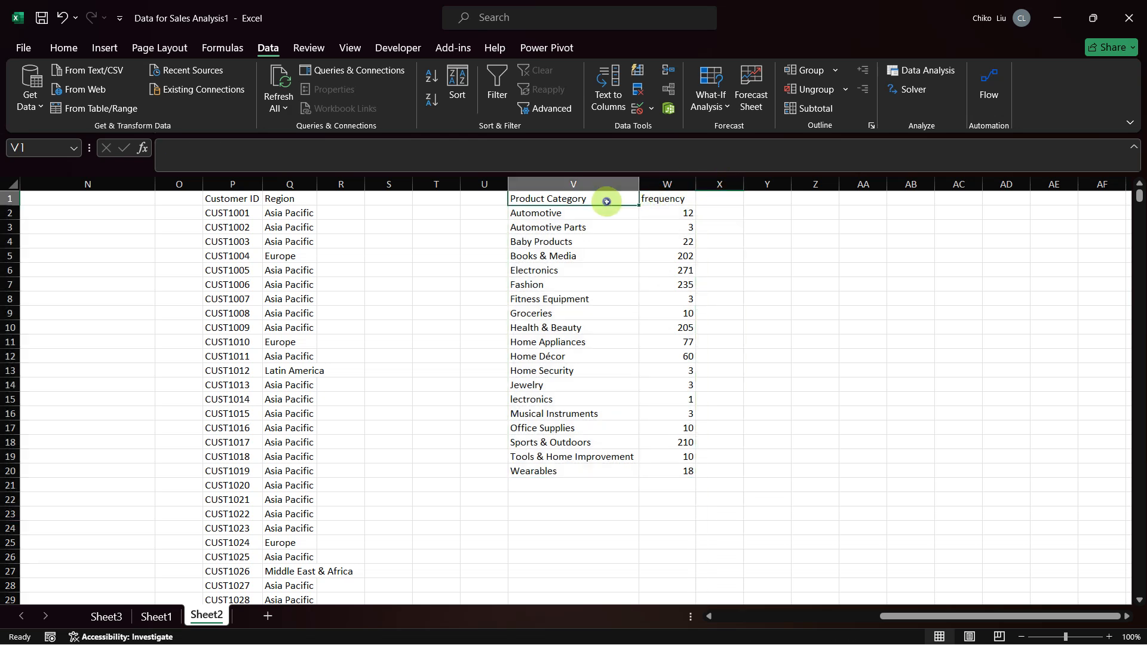
key(shift+Right)
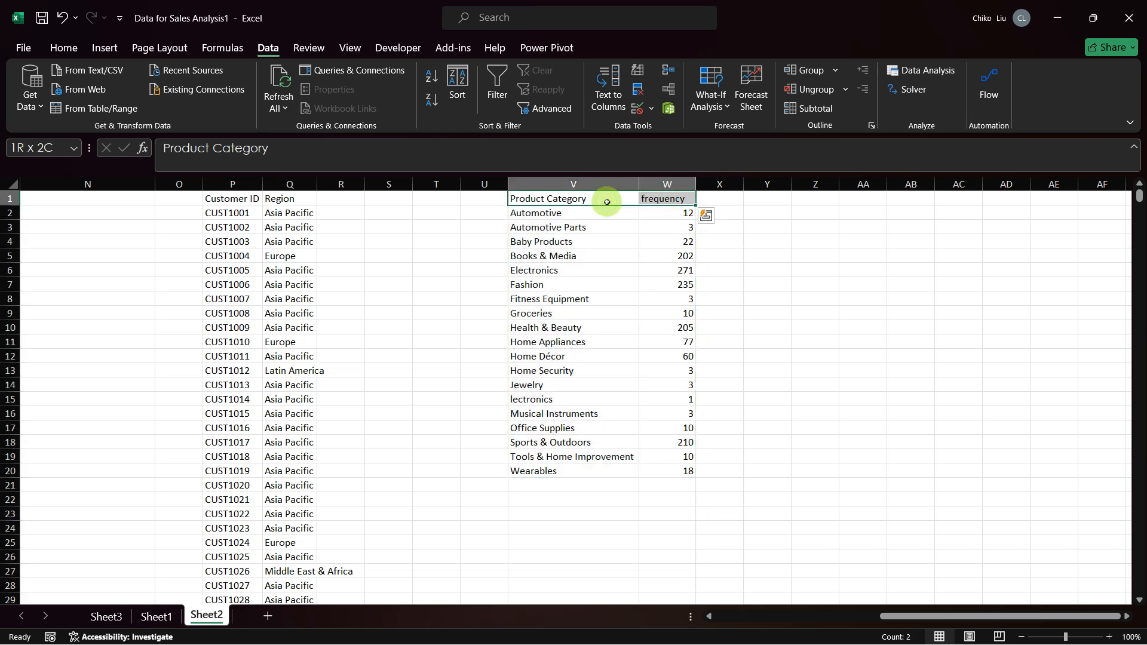
key(ctrl+shift+l)
click(689, 199)
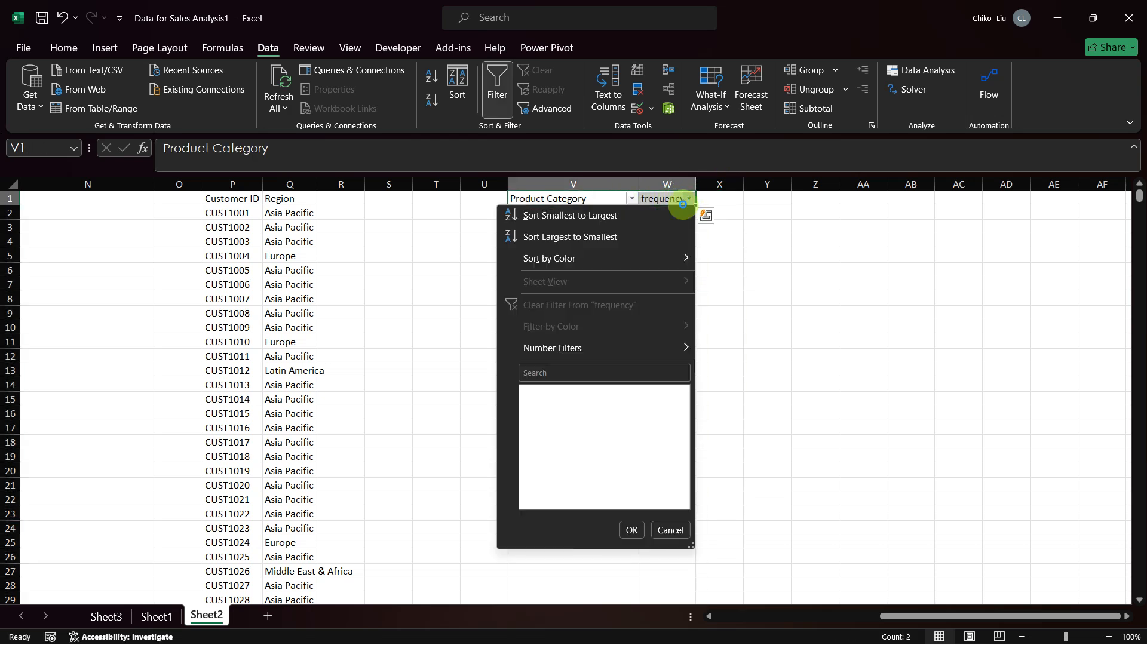
click(672, 214)
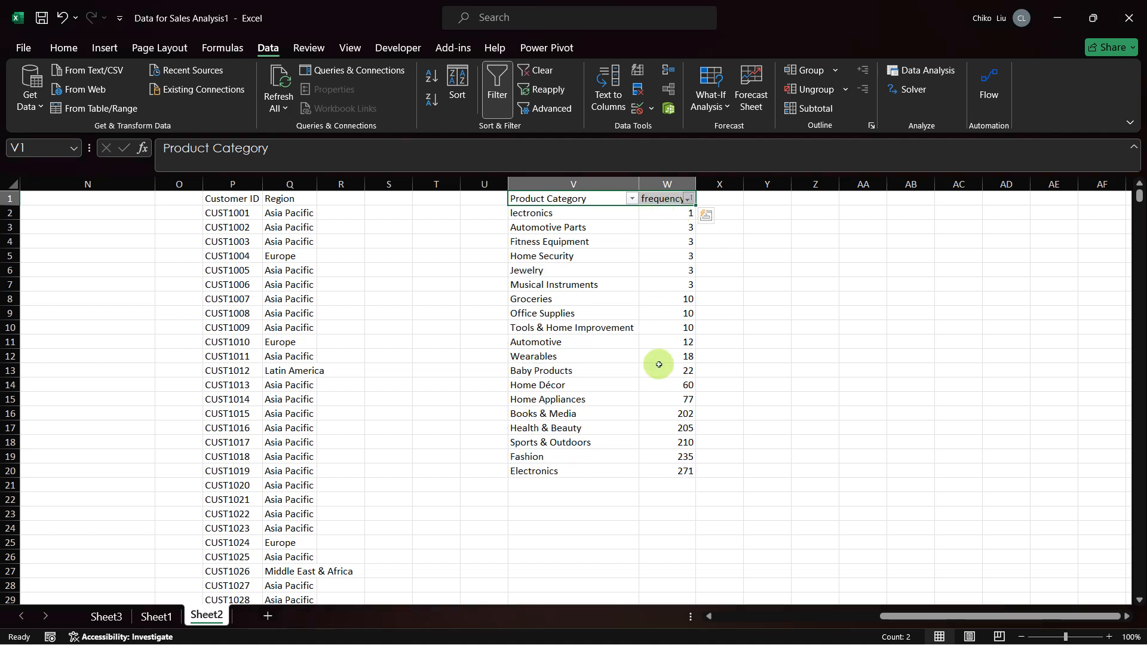
click(529, 215)
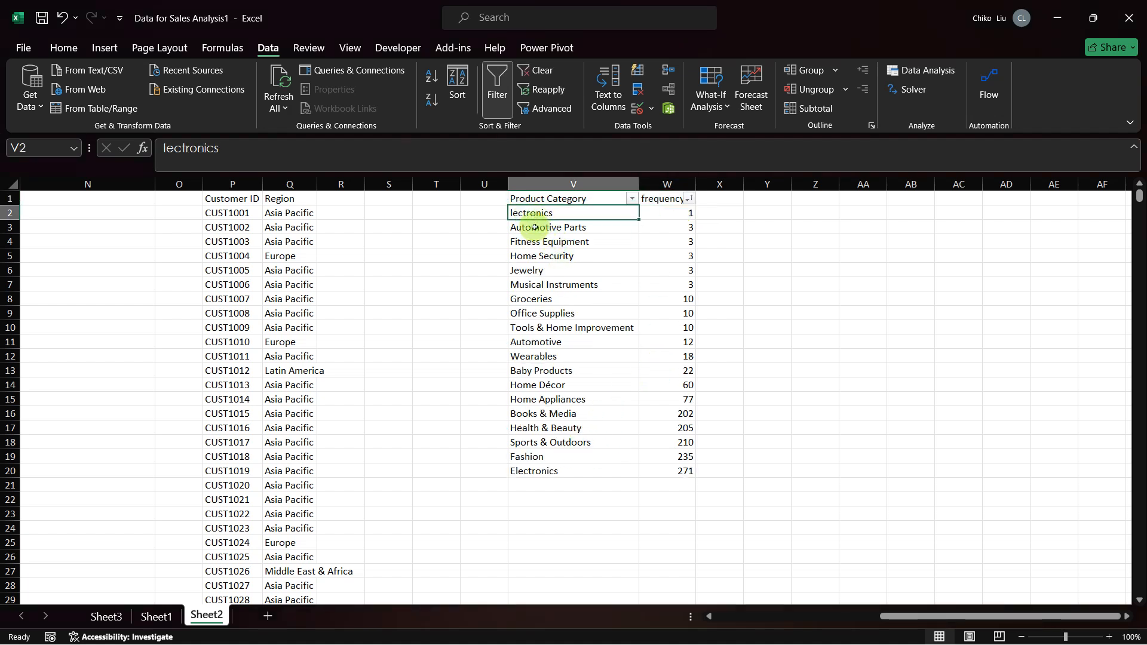
Step: Filter the Product Category column in Sheet1 to show only Electronics and the misspelled lectronics
click(152, 618)
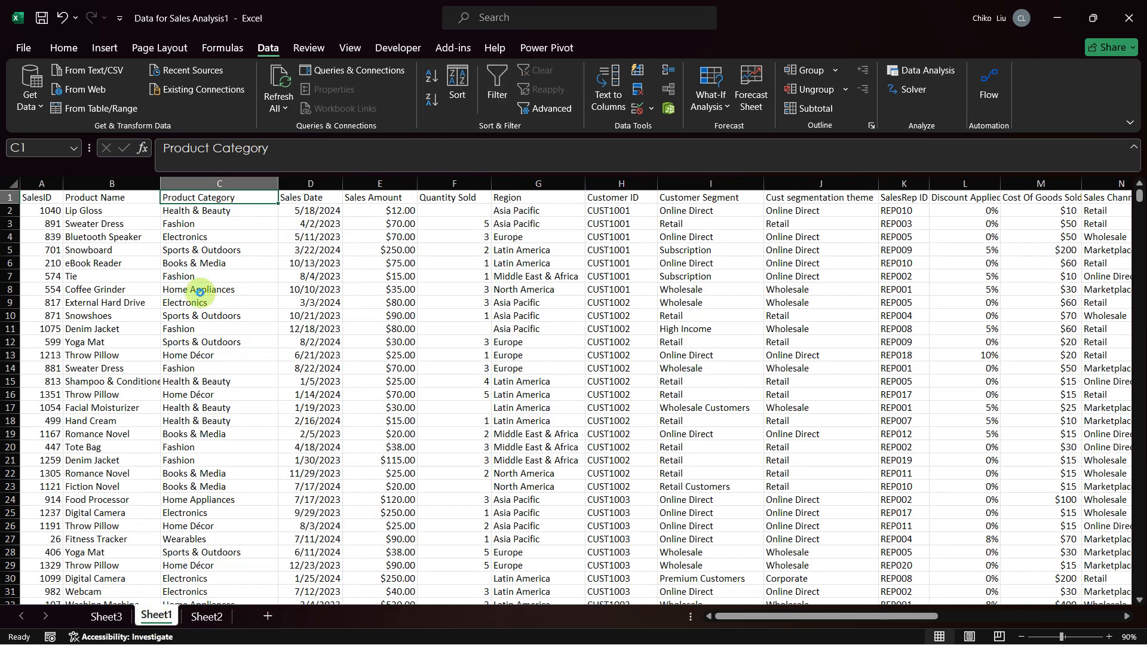
key(ctrl+shift+l)
click(269, 198)
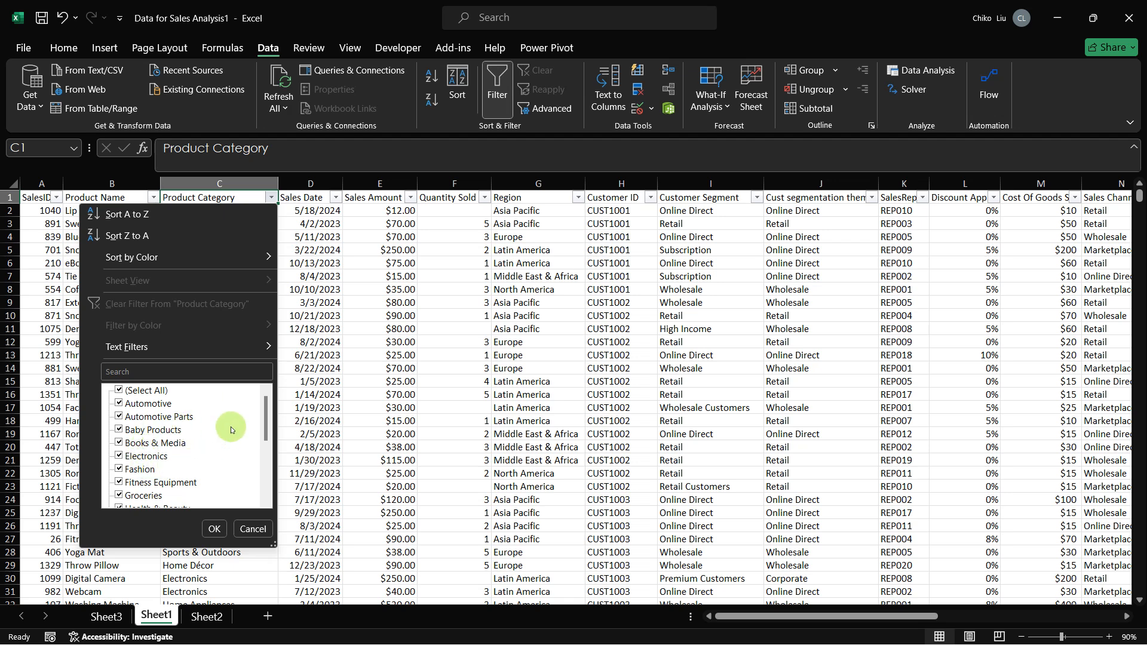
drag(265, 411, 265, 448)
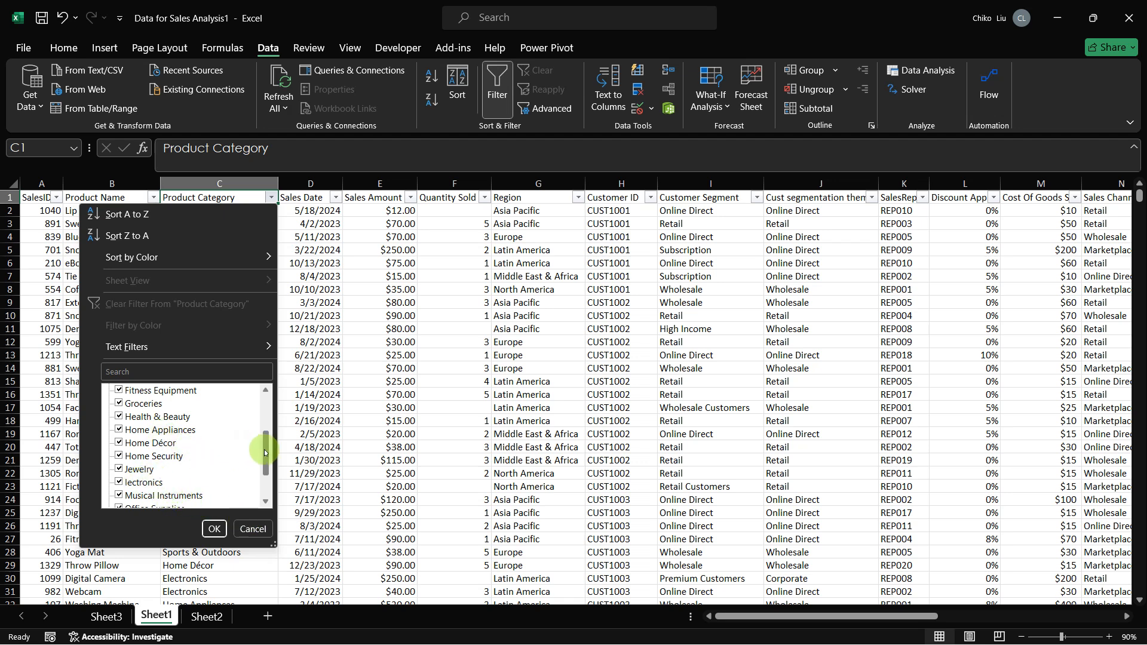
drag(265, 452, 270, 418)
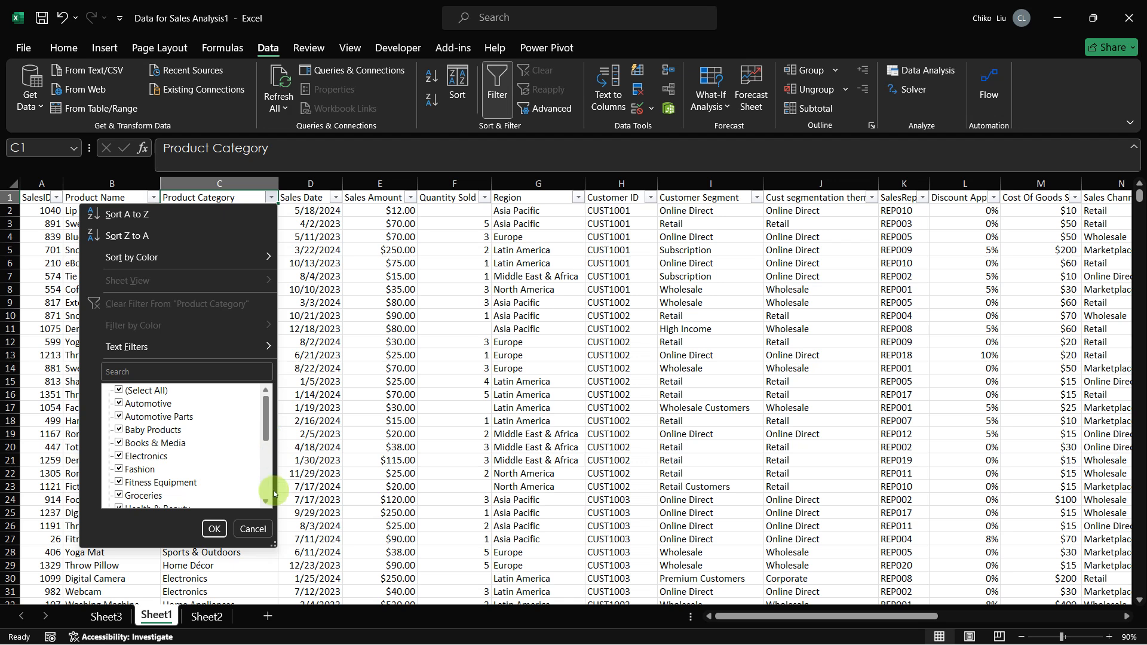
click(119, 390)
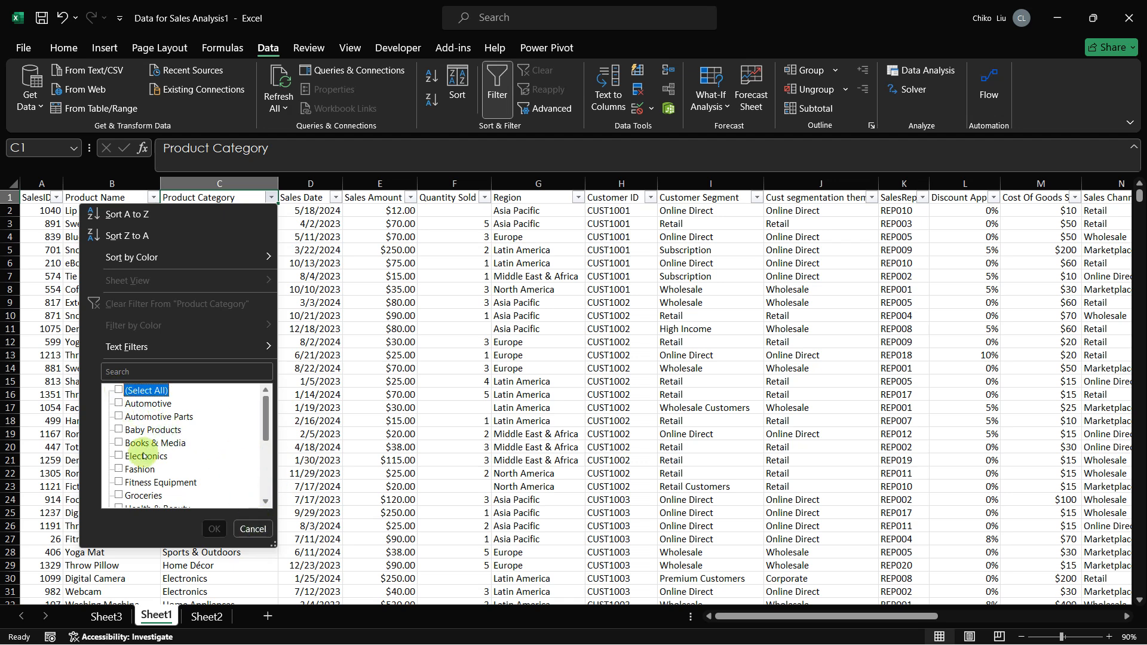
click(119, 455)
drag(266, 436, 264, 498)
click(119, 429)
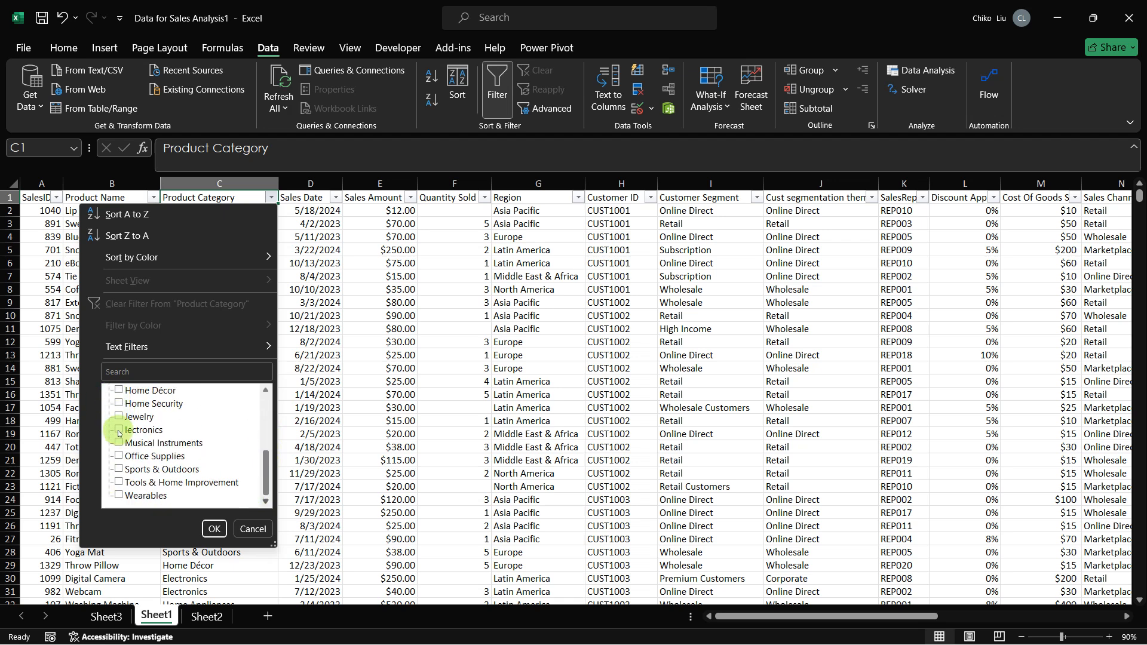
click(213, 528)
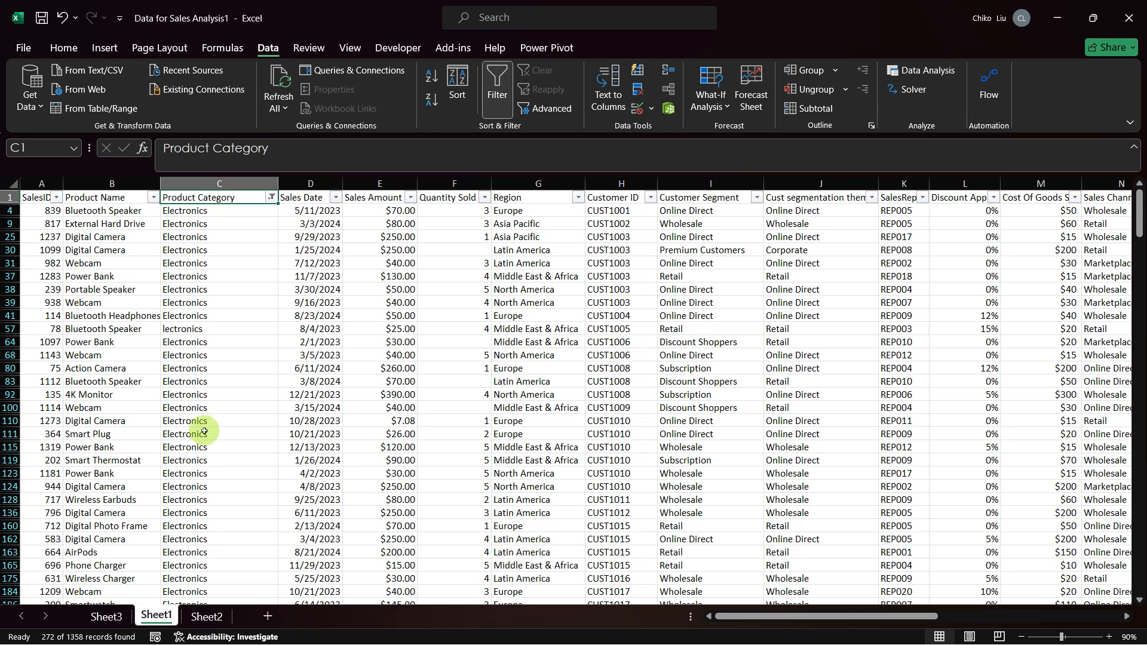
Step: Fill Electronics from C4 down all the filtered rows of the Product Category column to correct the misspelled entry
click(208, 213)
double_click(278, 215)
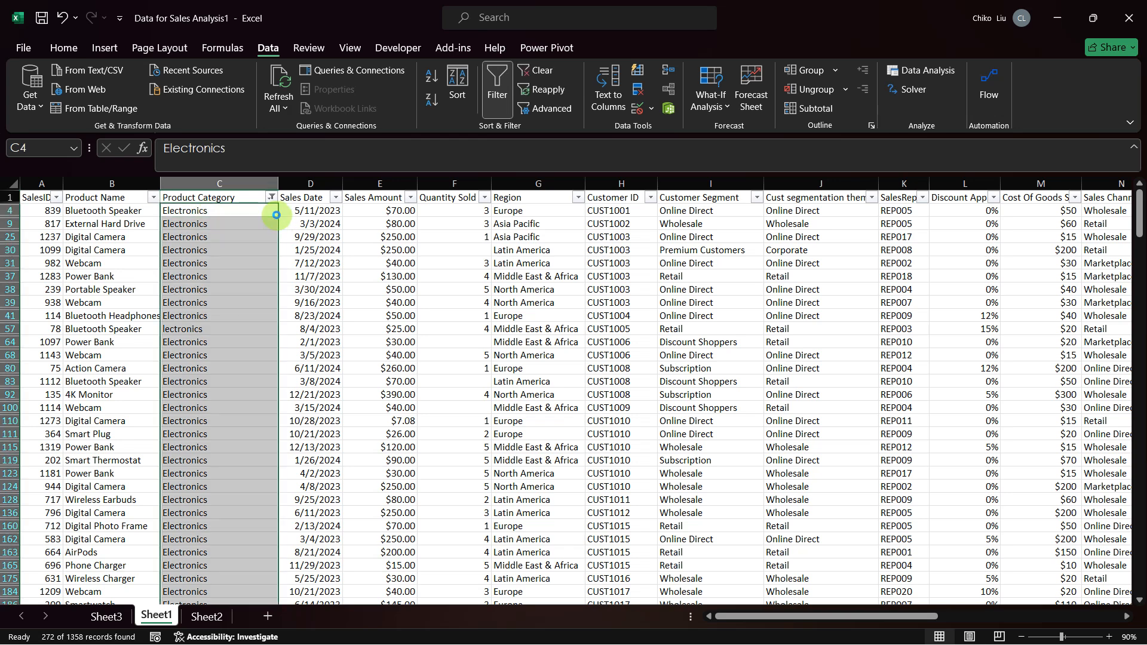
scroll(239, 327, down, 4)
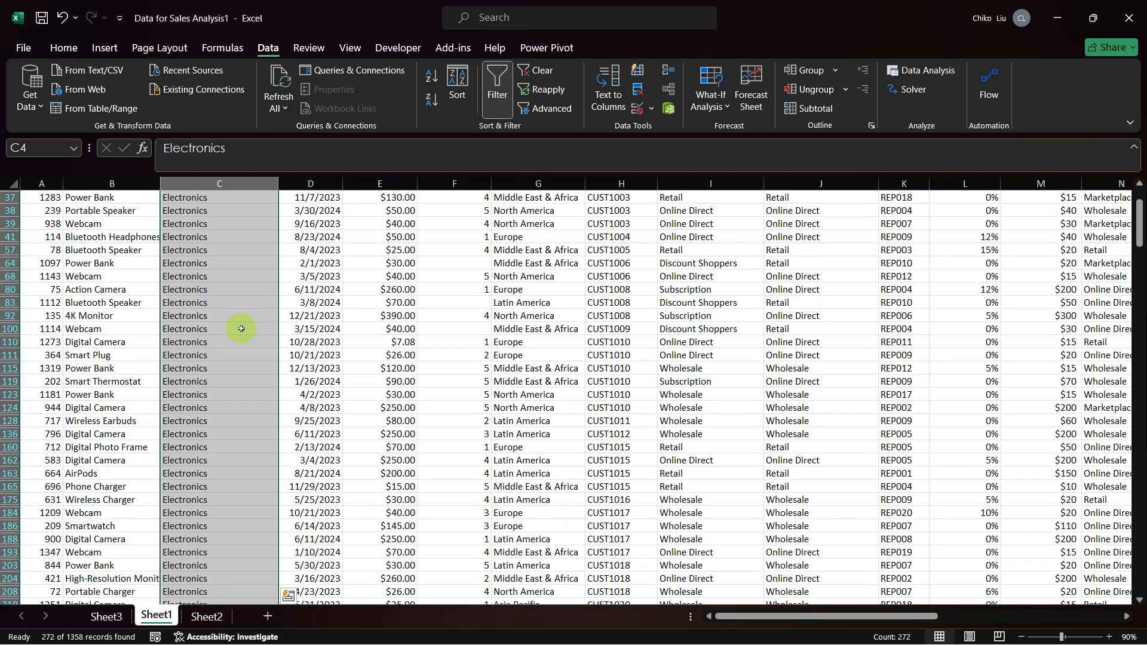
scroll(239, 326, down, 2)
scroll(230, 371, up, 5)
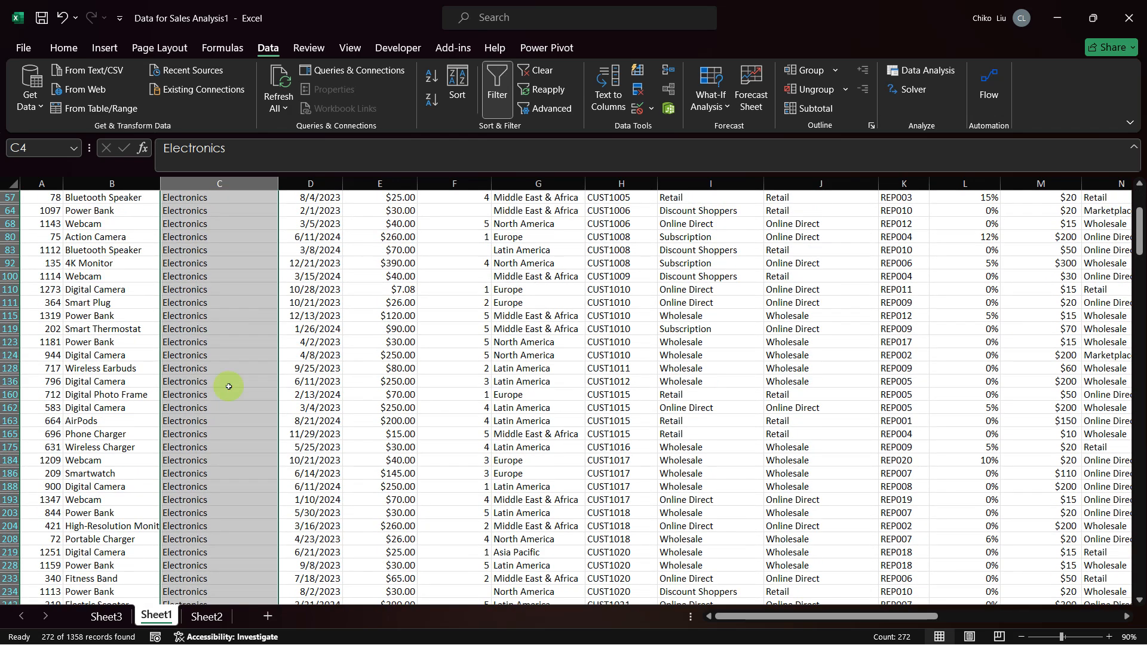
scroll(228, 386, up, 1)
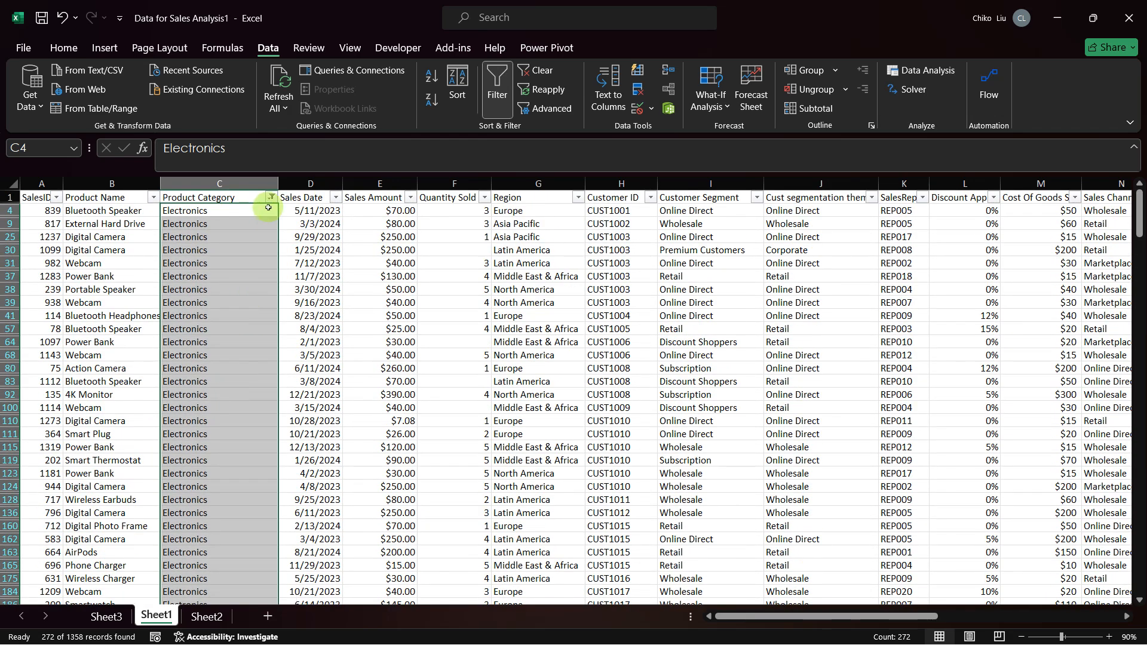
Step: Refresh the Product Category PivotTable in Sheet3
click(96, 618)
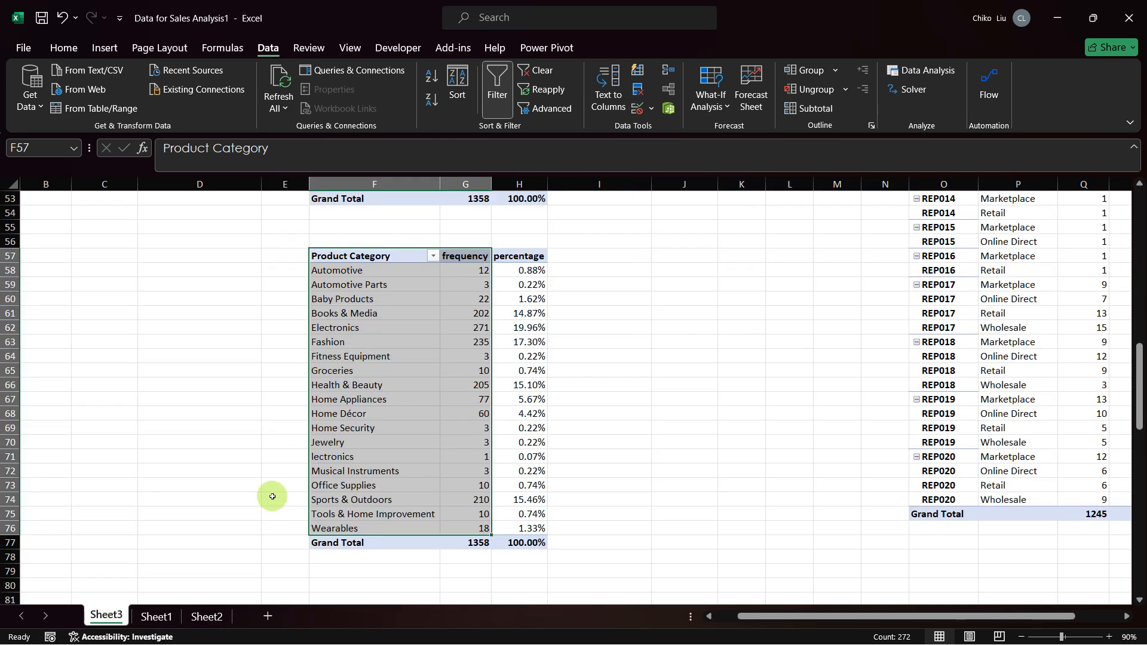
right_click(349, 434)
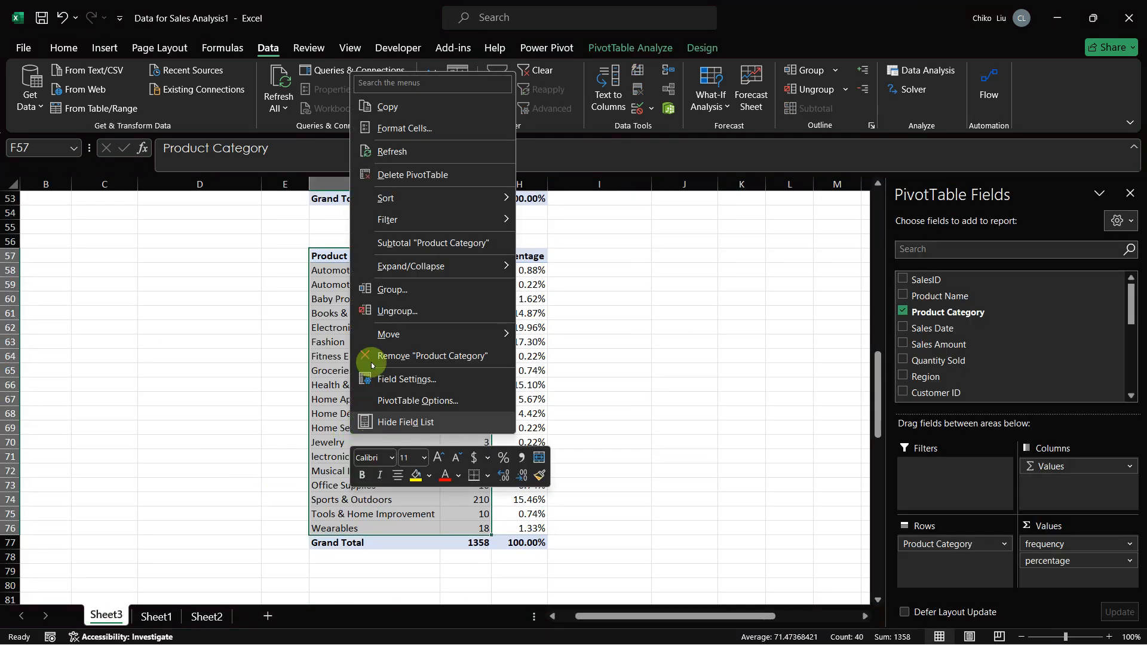
click(387, 153)
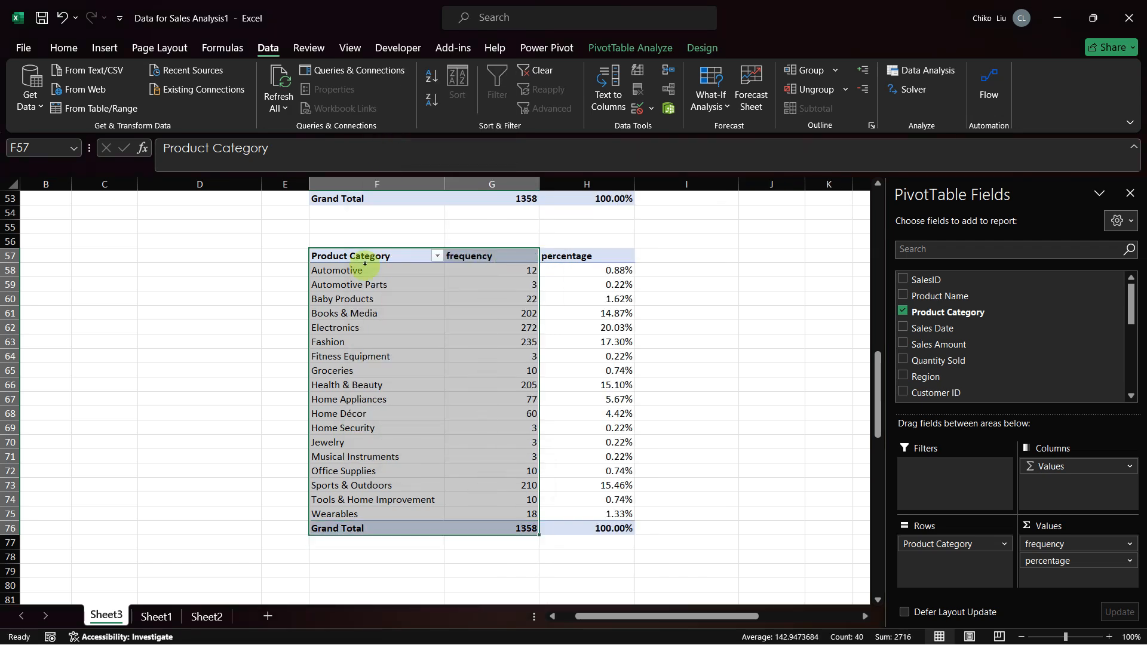
Step: Copy the refreshed categories and frequencies in F57:G75 of Sheet3 and paste them as values at V1 in Sheet2
drag(367, 259, 510, 515)
key(ctrl+c)
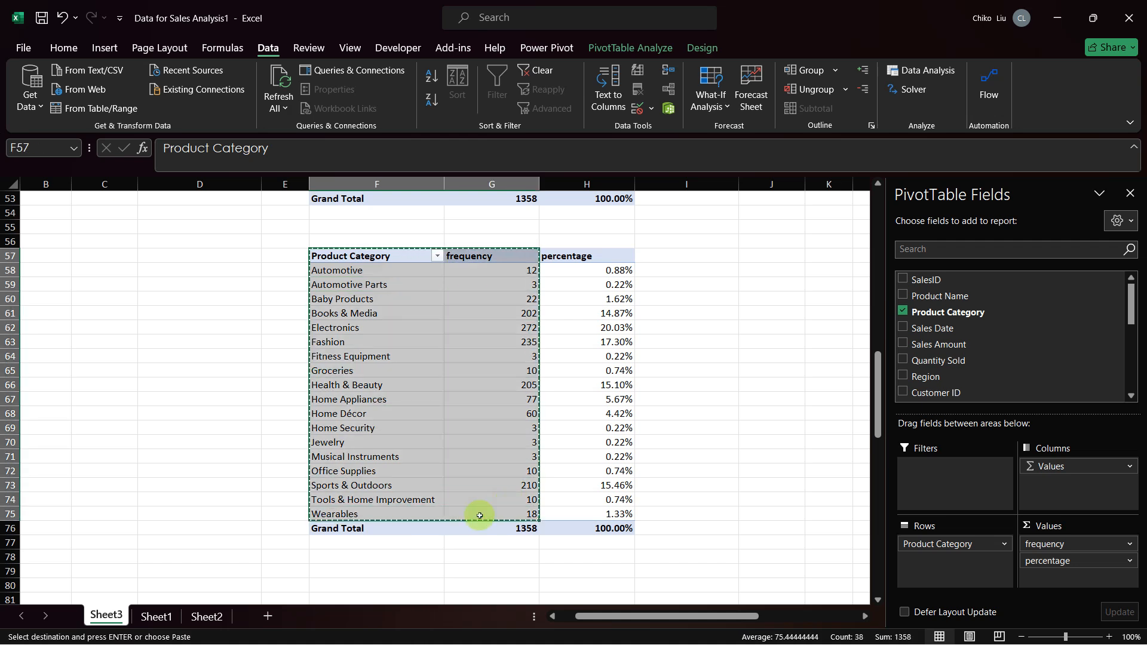
click(206, 616)
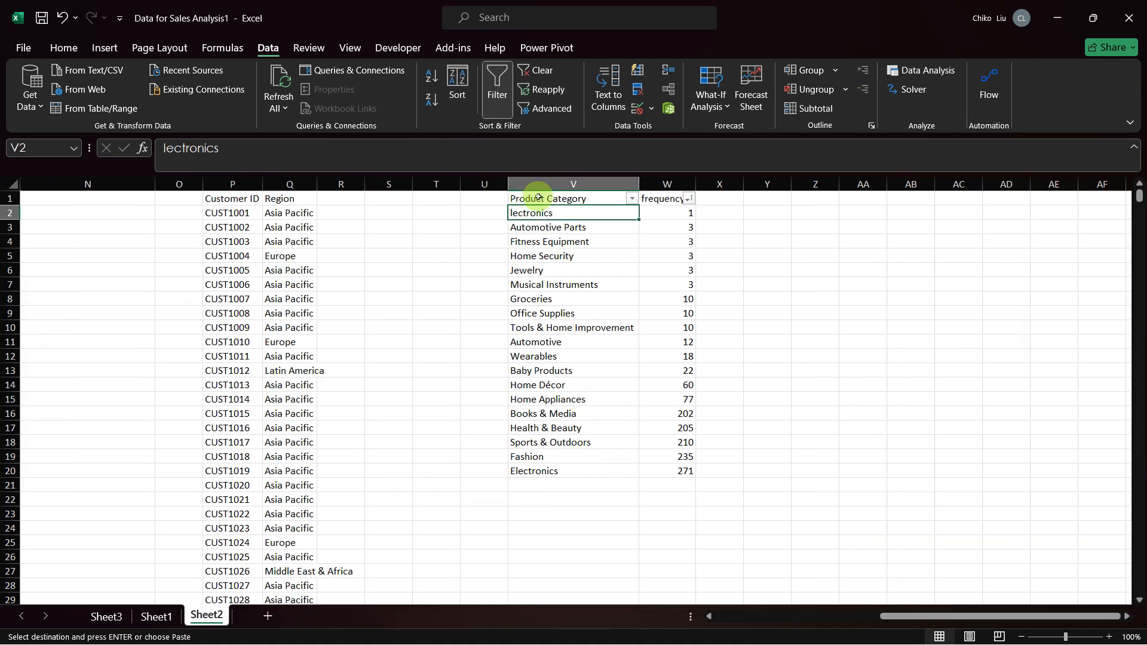
click(538, 199)
right_click(537, 198)
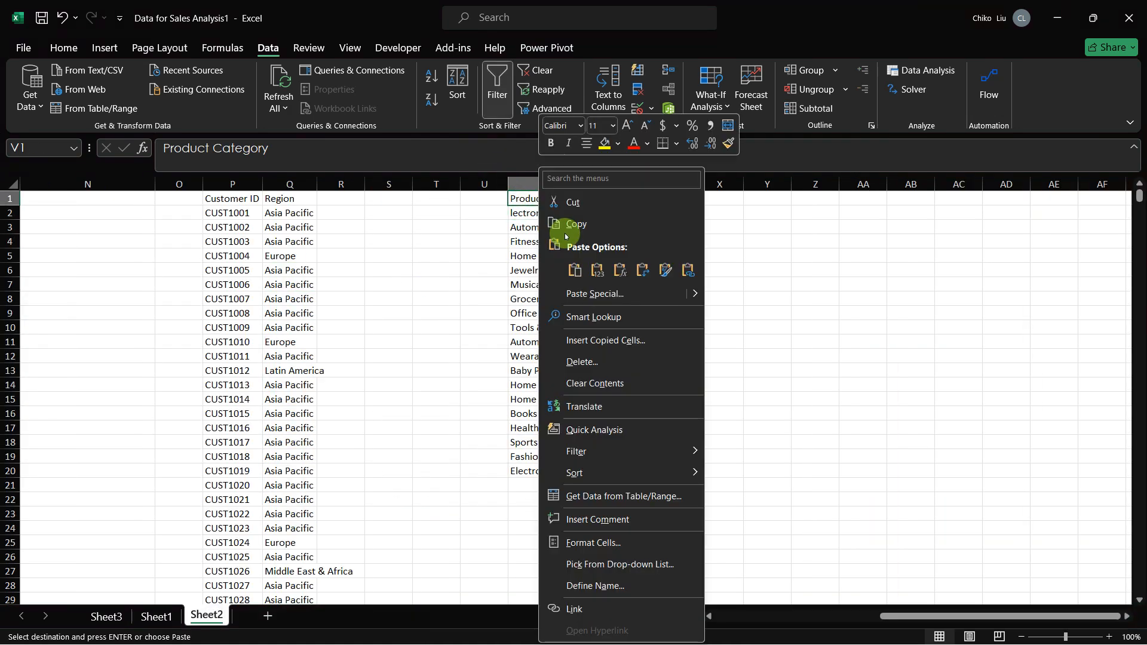
click(589, 267)
Step: Delete the leftover Electronics row in V20:W20 and sort the list by frequency from smallest to largest
drag(576, 469, 650, 467)
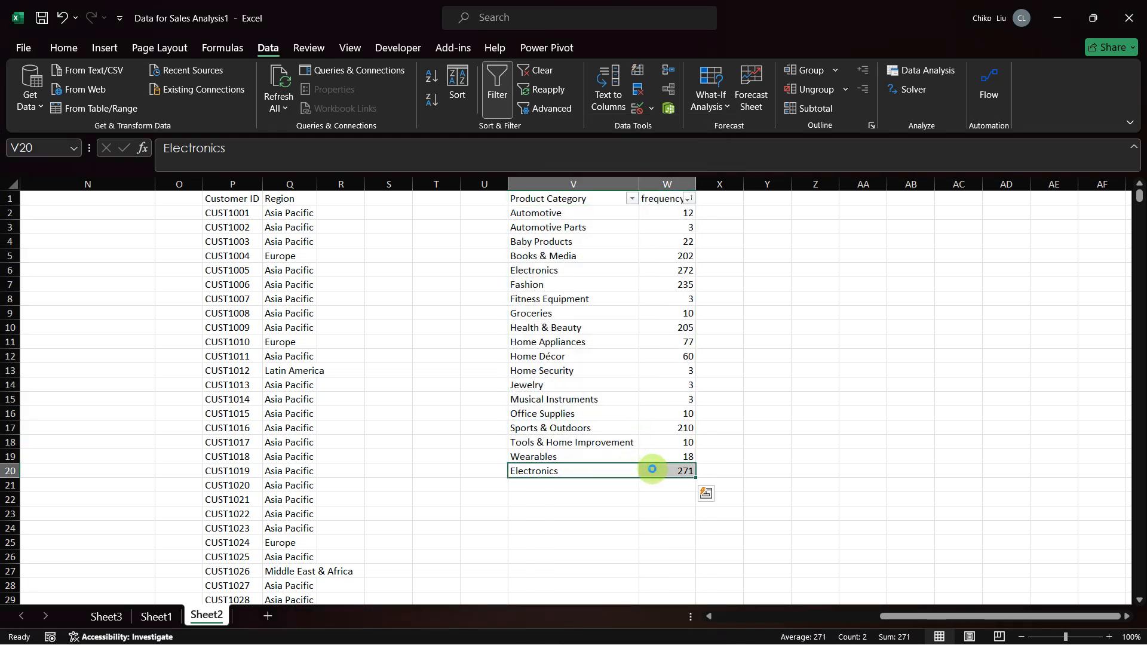
key(Delete)
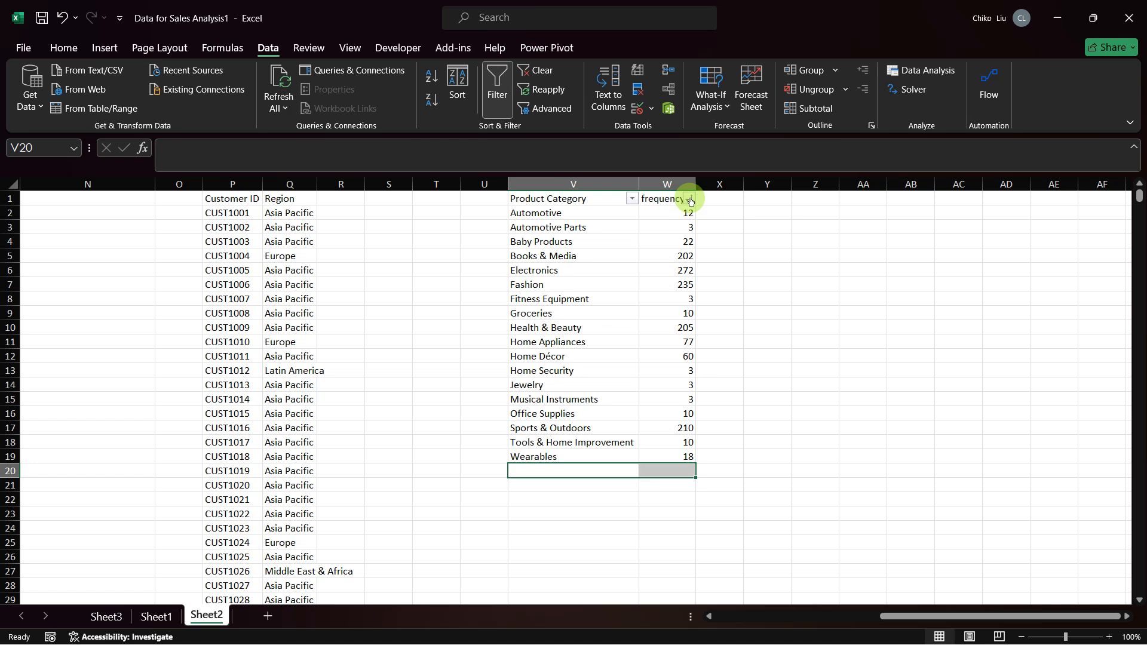
click(689, 199)
click(671, 213)
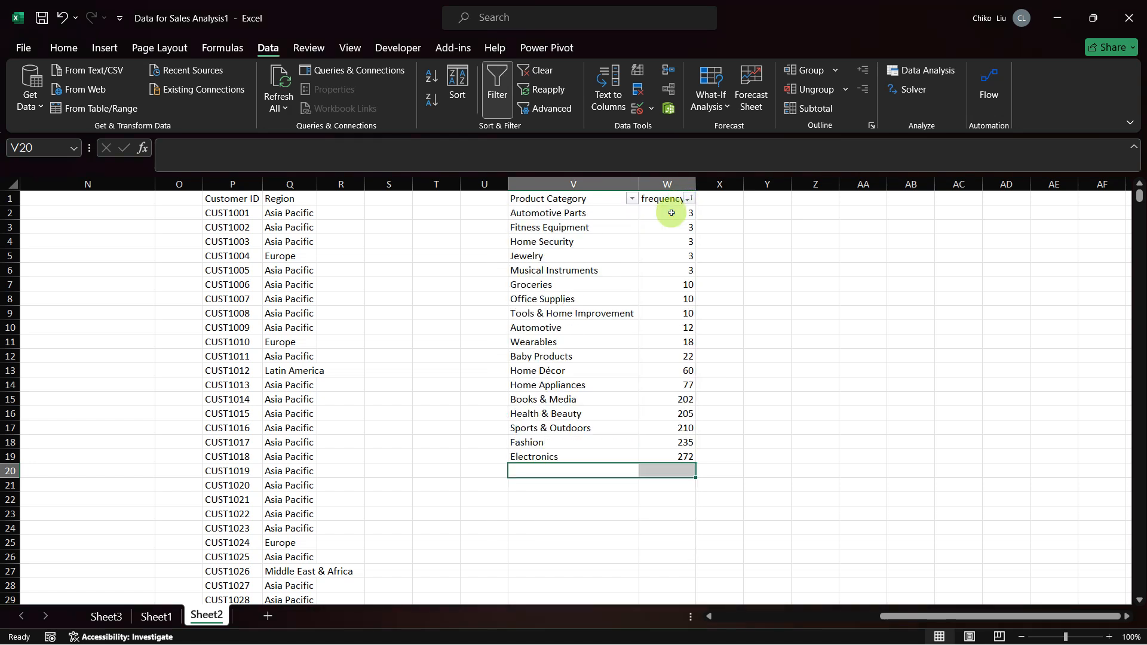
click(593, 211)
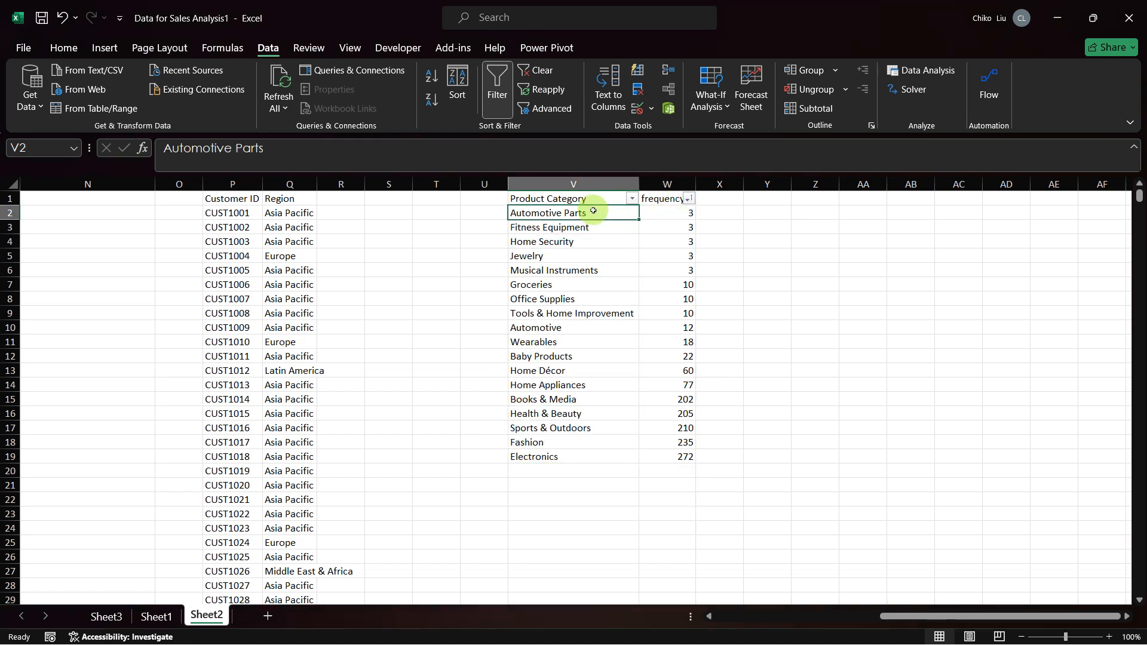
Step: Remove the filter from the category-frequency list in Sheet2
key(Right)
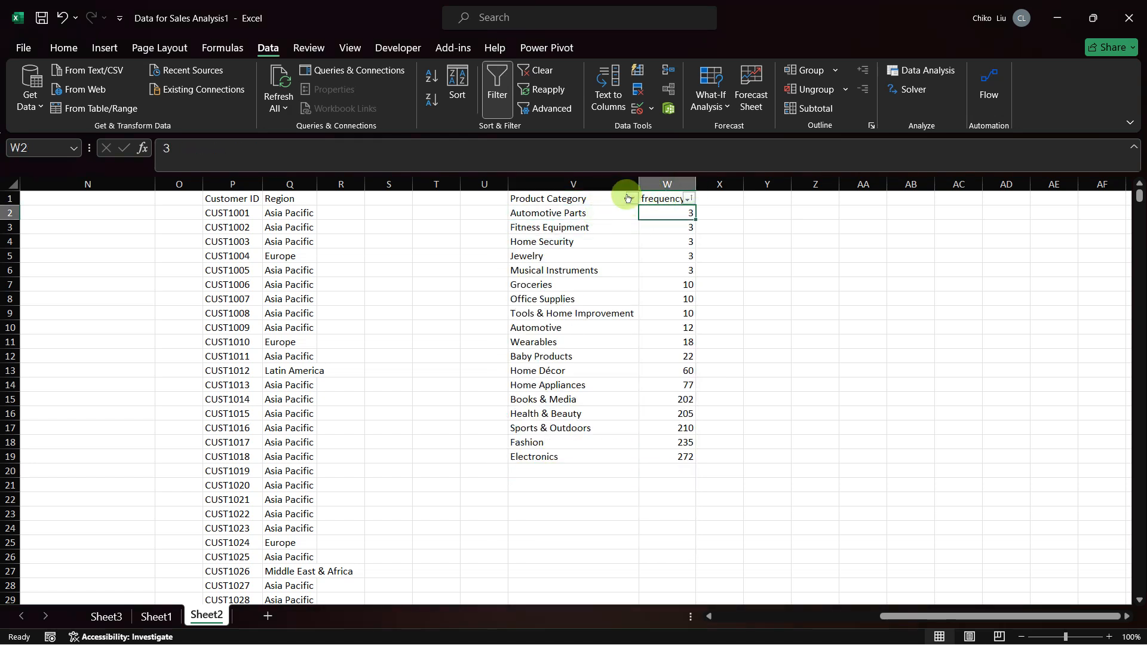
key(ctrl+shift+l)
click(705, 219)
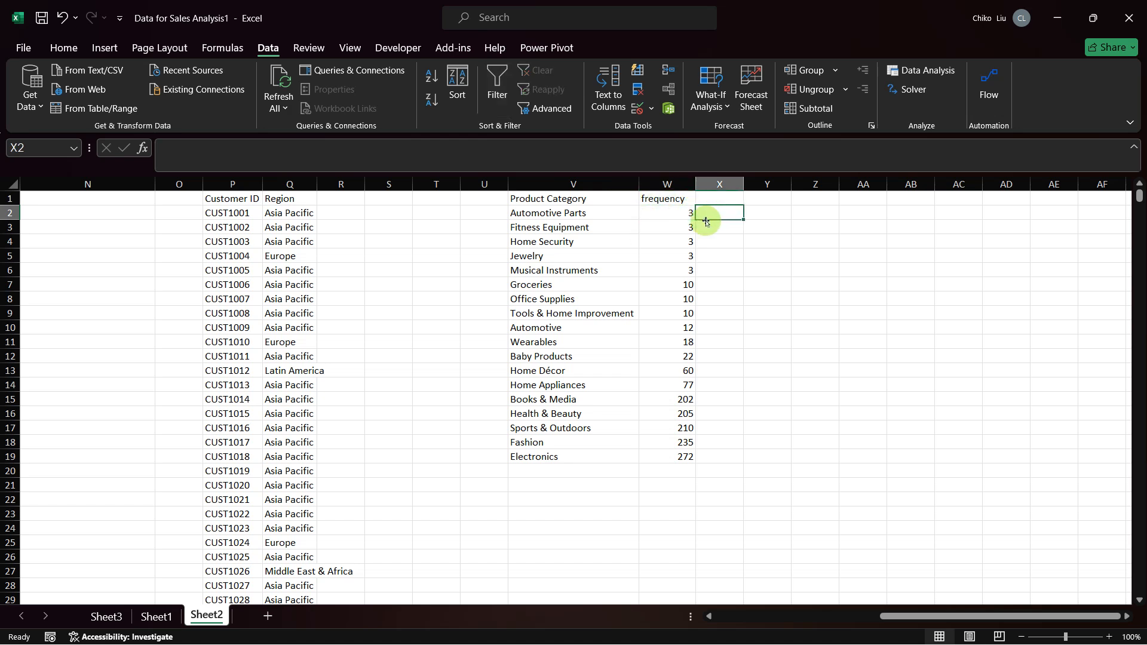
Step: Copy the eight category names from Electronics to Food & Beverages in the PDF's Table 6, paste them at AA2 in Sheet2, and autofit column AA
key(alt+Tab)
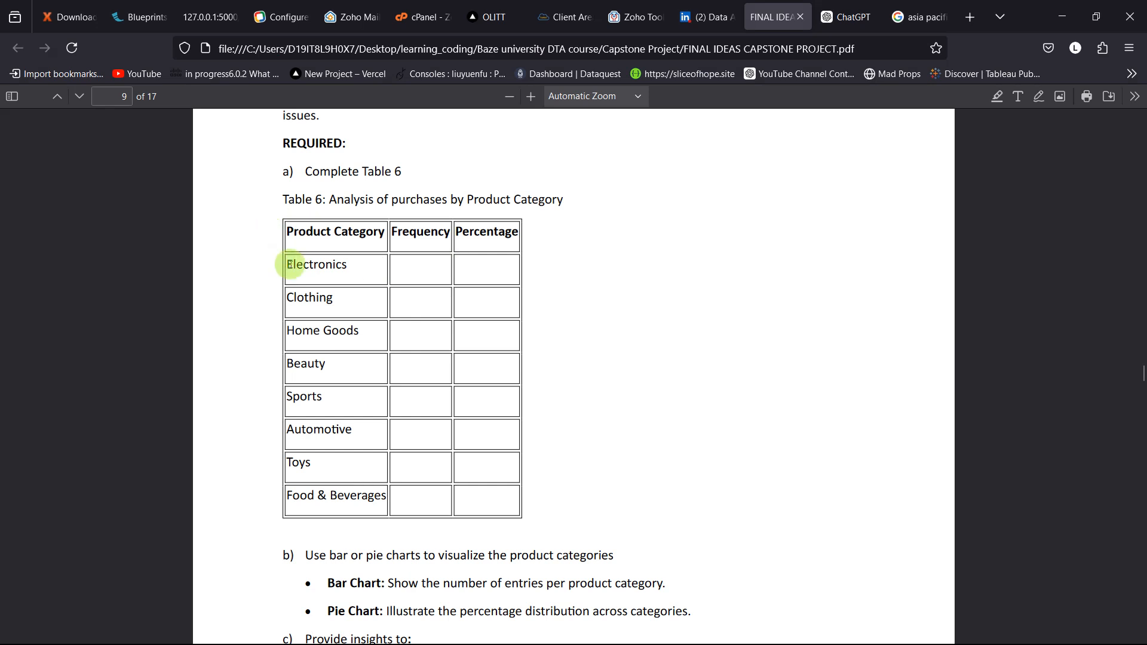
drag(287, 265, 388, 497)
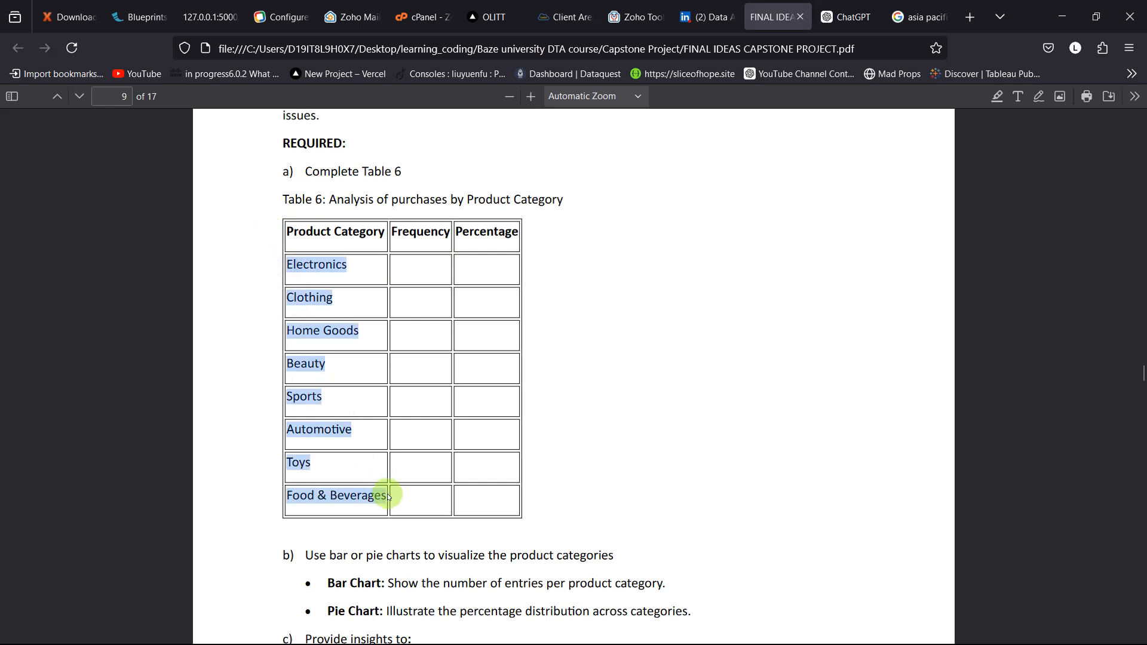
key(alt+Tab)
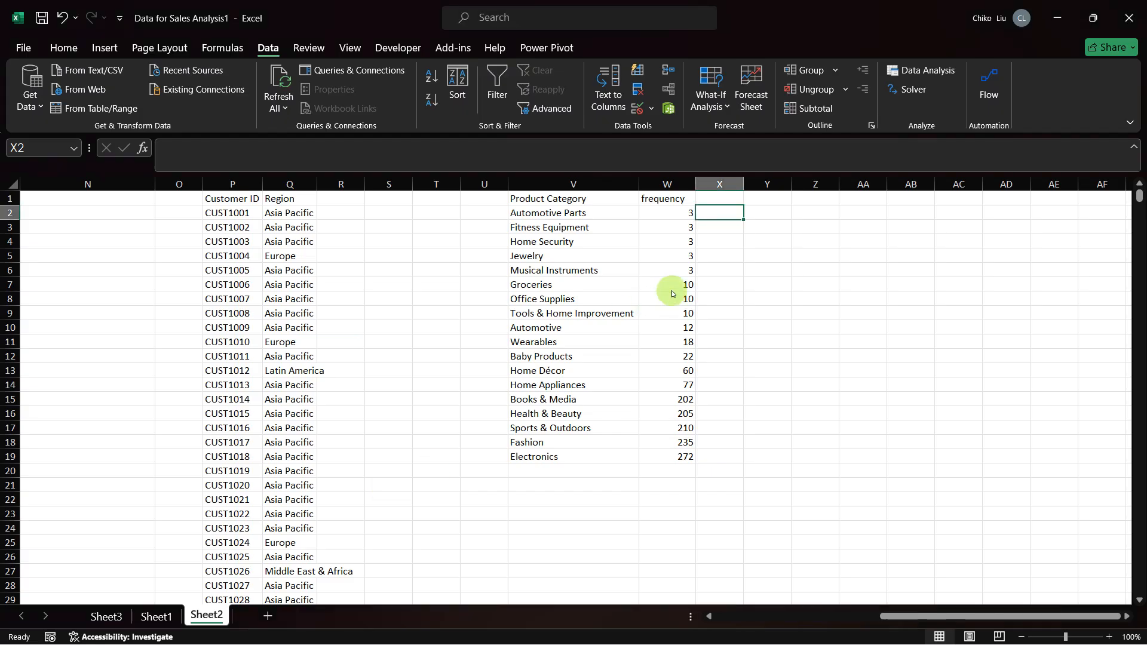
click(877, 210)
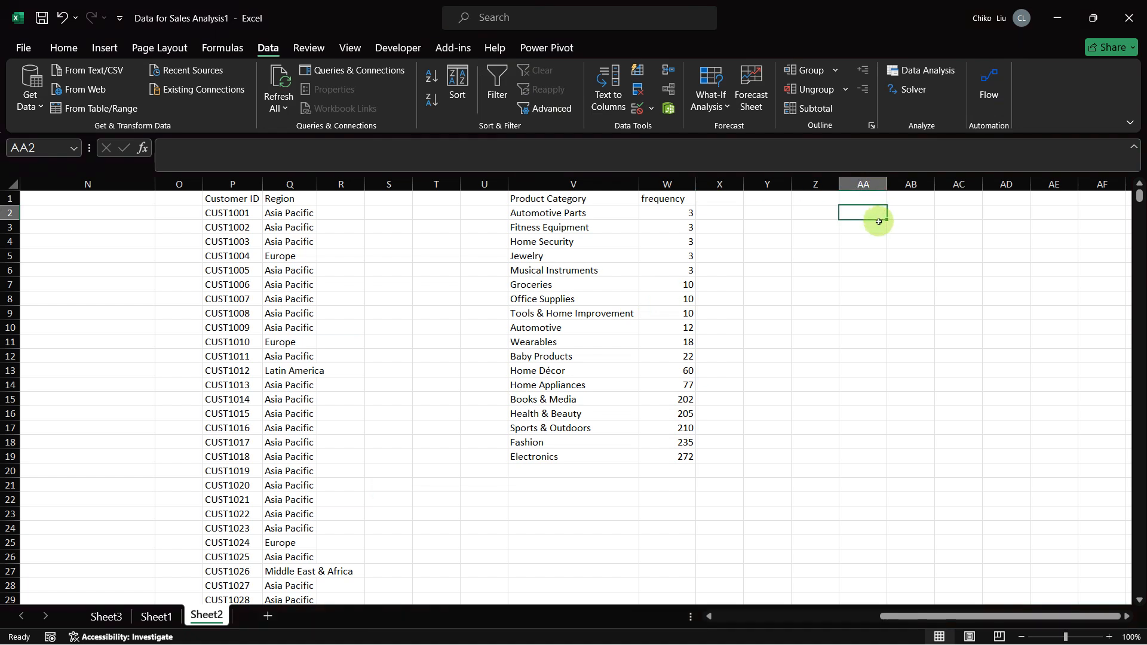
right_click(877, 210)
click(918, 288)
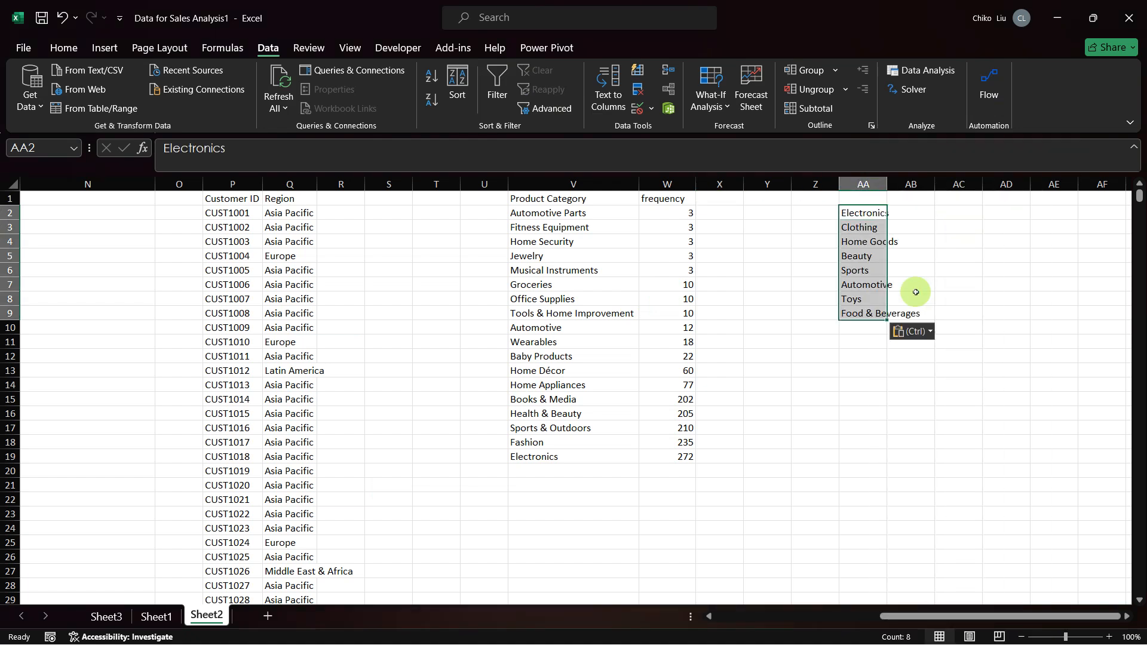
double_click(889, 180)
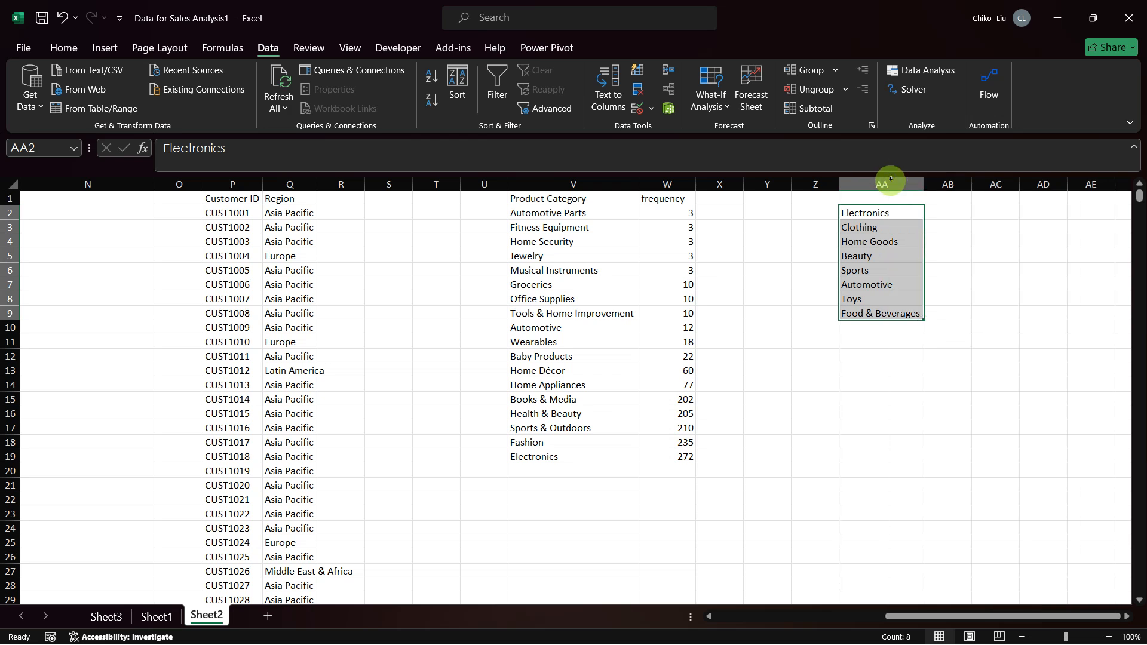
Step: Enter Automotive in X2 for Automotive Parts, copy it to X10 for Automotive, and autofit column X
click(730, 210)
text(Automotive)
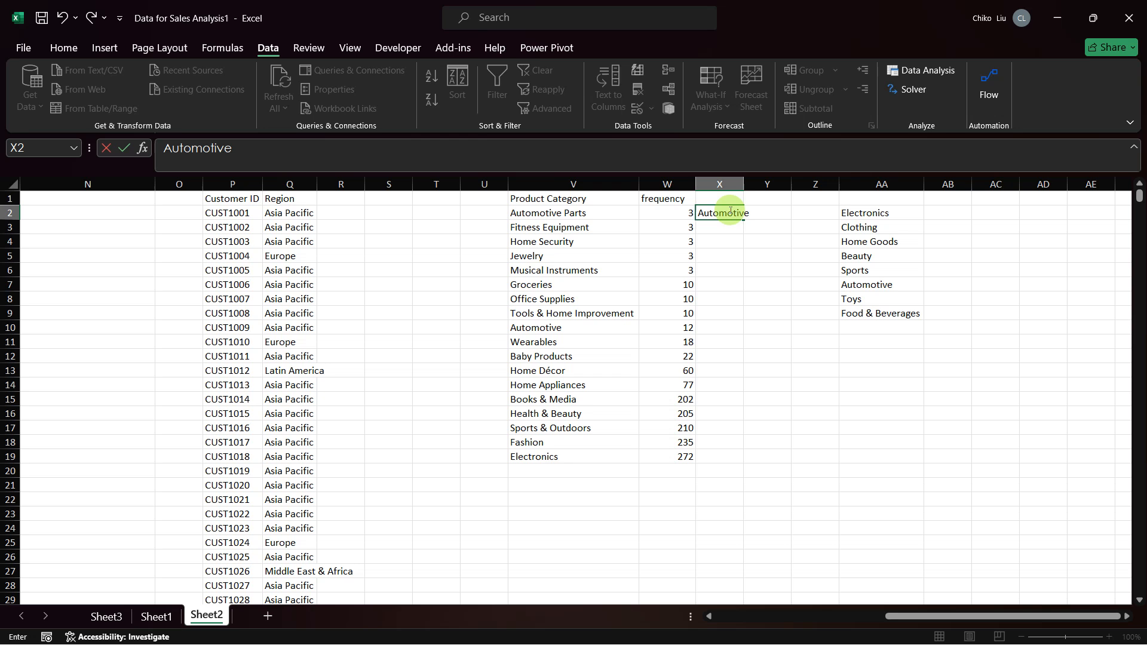
key(Return)
click(729, 211)
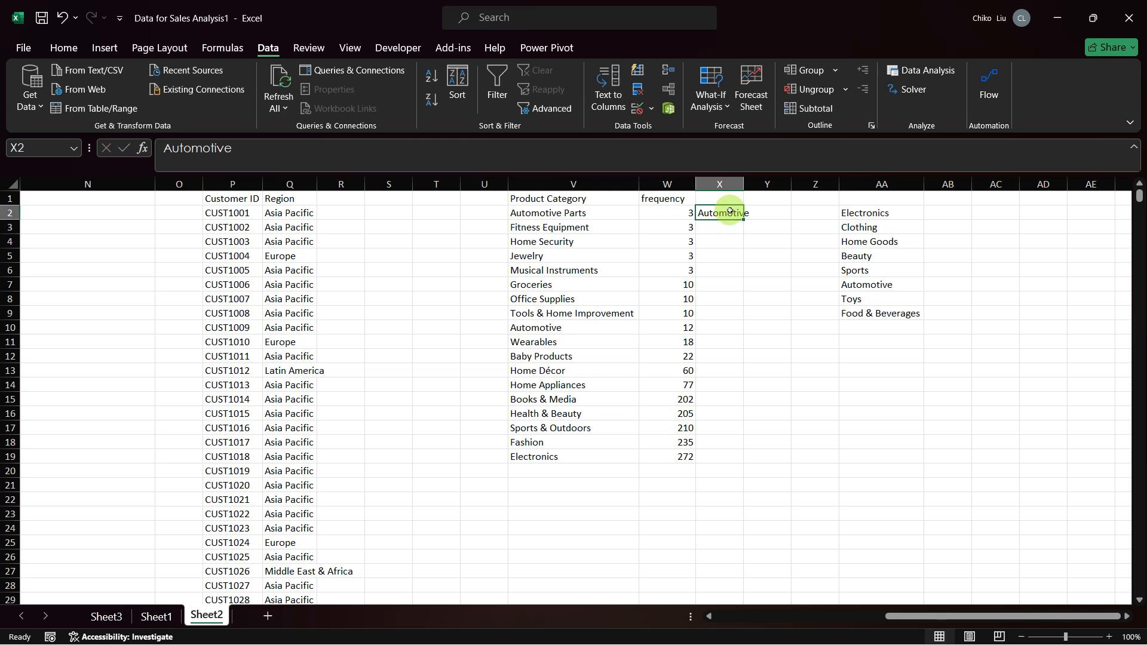
key(ctrl+c)
key(Down)
key(Down)
key(Down)
key(Down)
key(Down)
key(Down)
key(Down)
key(Down)
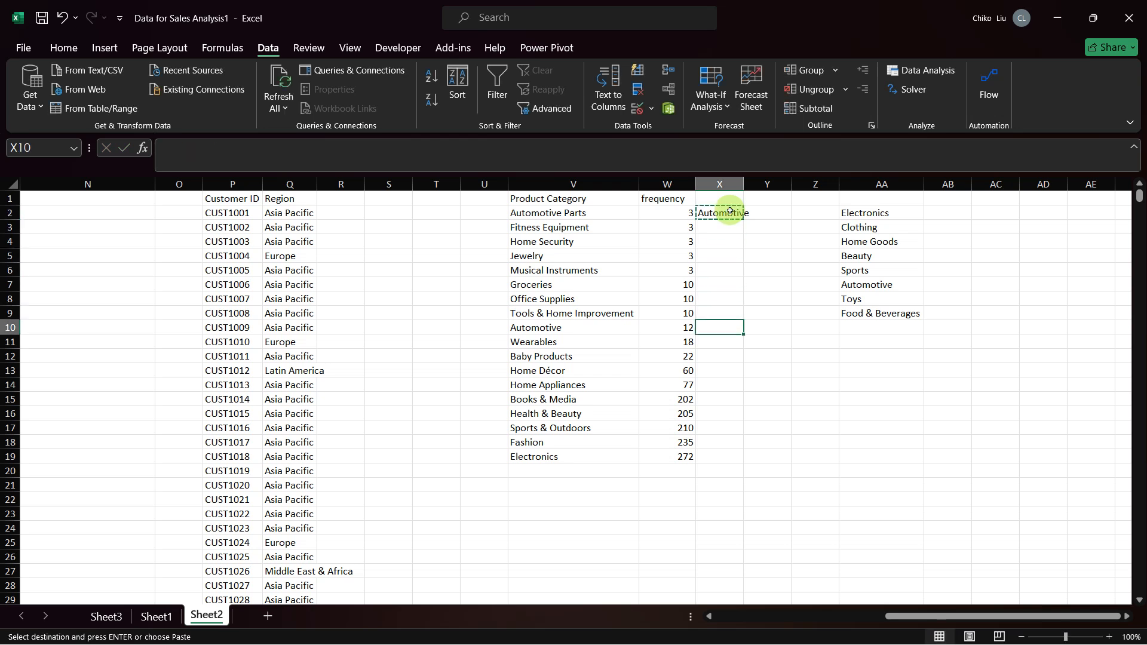
key(ctrl+v)
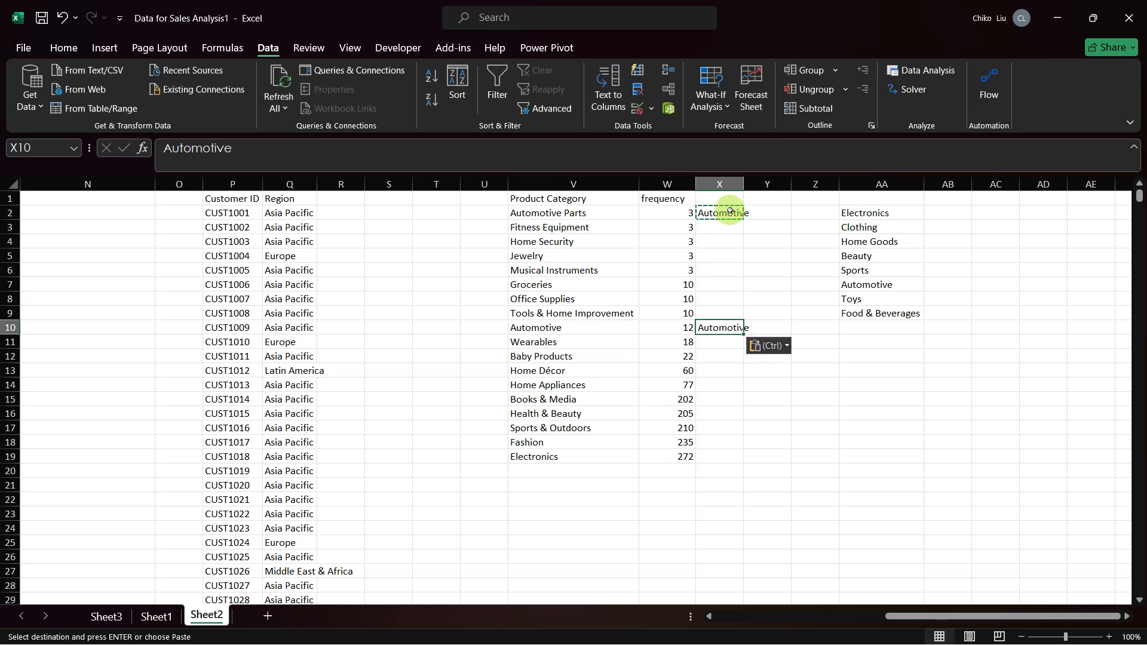
double_click(744, 179)
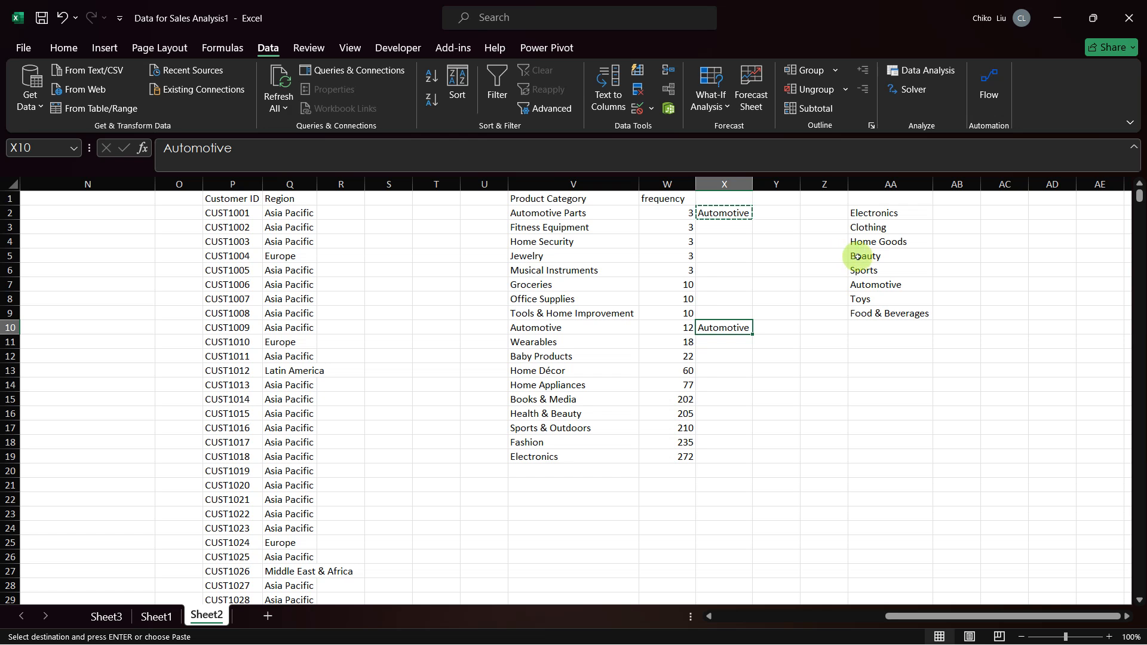
Step: Copy Beauty from AA5 into X5 as the broader category for Jewelry
click(857, 256)
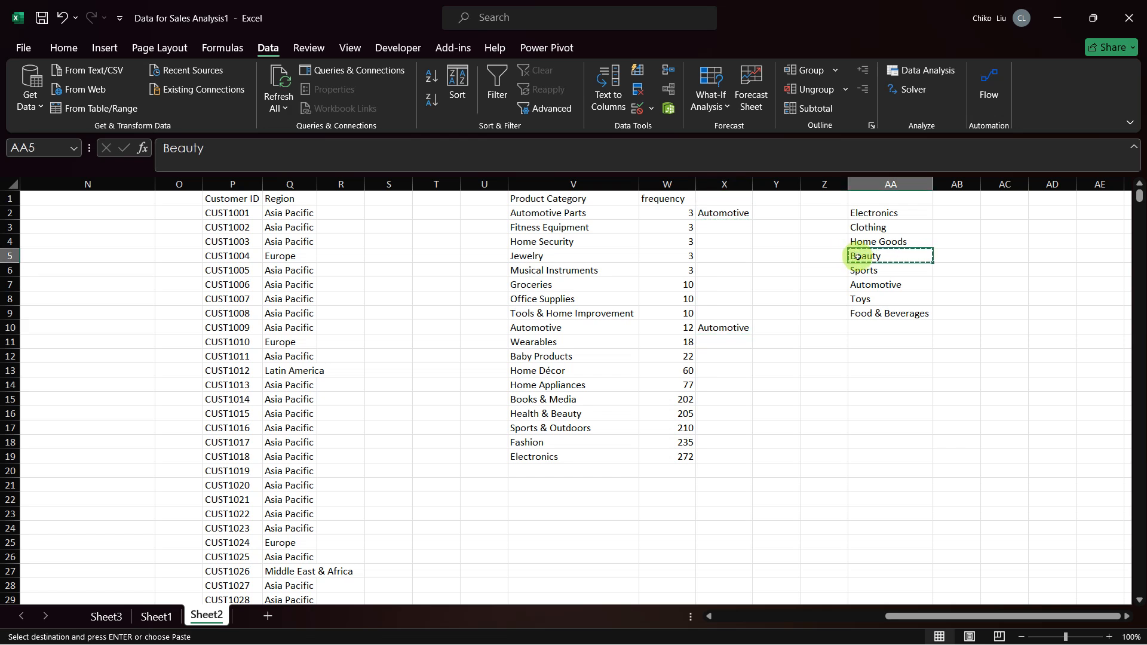
key(Left)
key(Left)
key(Left)
key(ctrl+v)
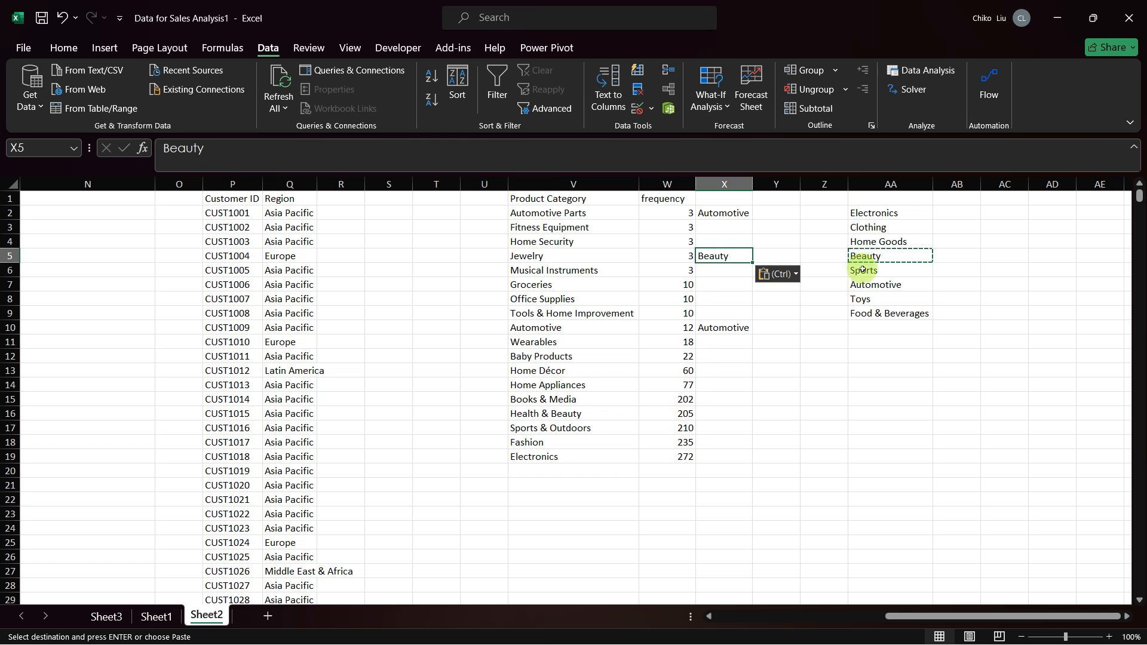
Step: Copy Sports from AA6 into X3 as the broader category for Fitness Equipment
click(862, 270)
key(ctrl+c)
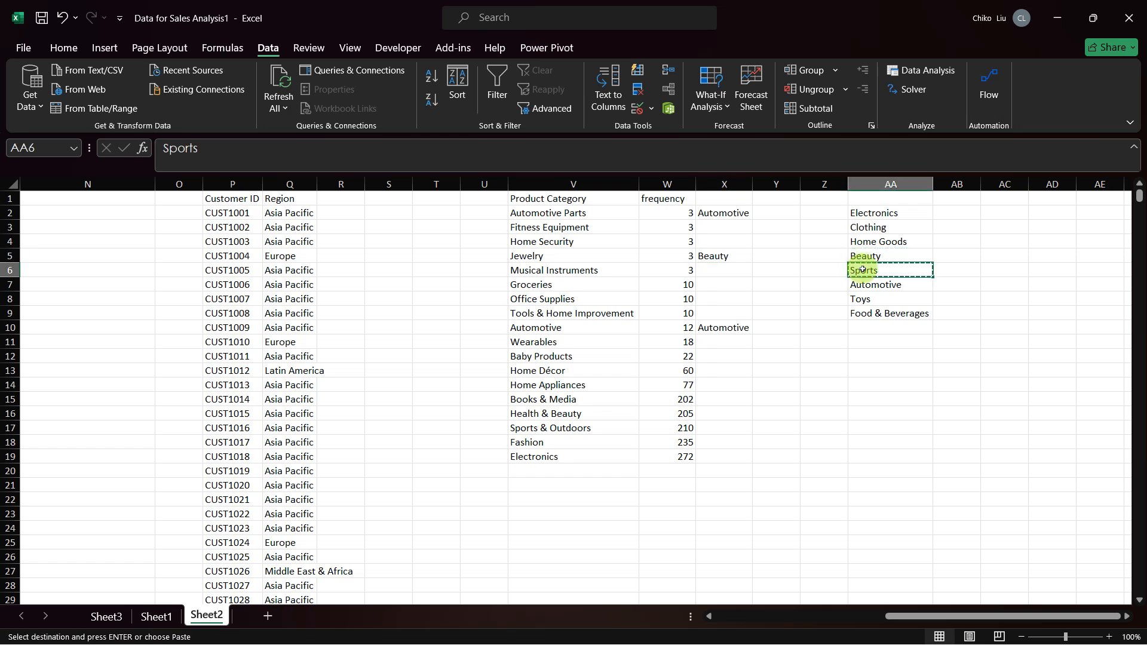
key(Left)
key(Left)
key(Left)
key(Left)
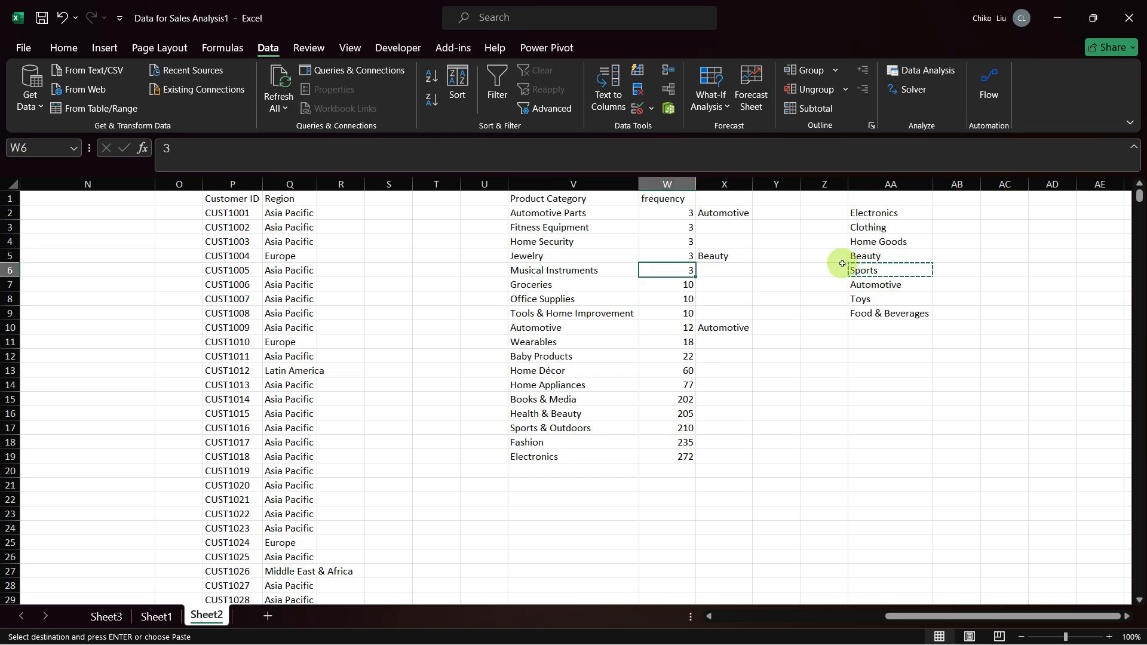
click(728, 227)
key(ctrl+v)
Step: Copy Home Goods from AA4 into X4 as the broader category for Home Security
key(Right)
key(Right)
key(Right)
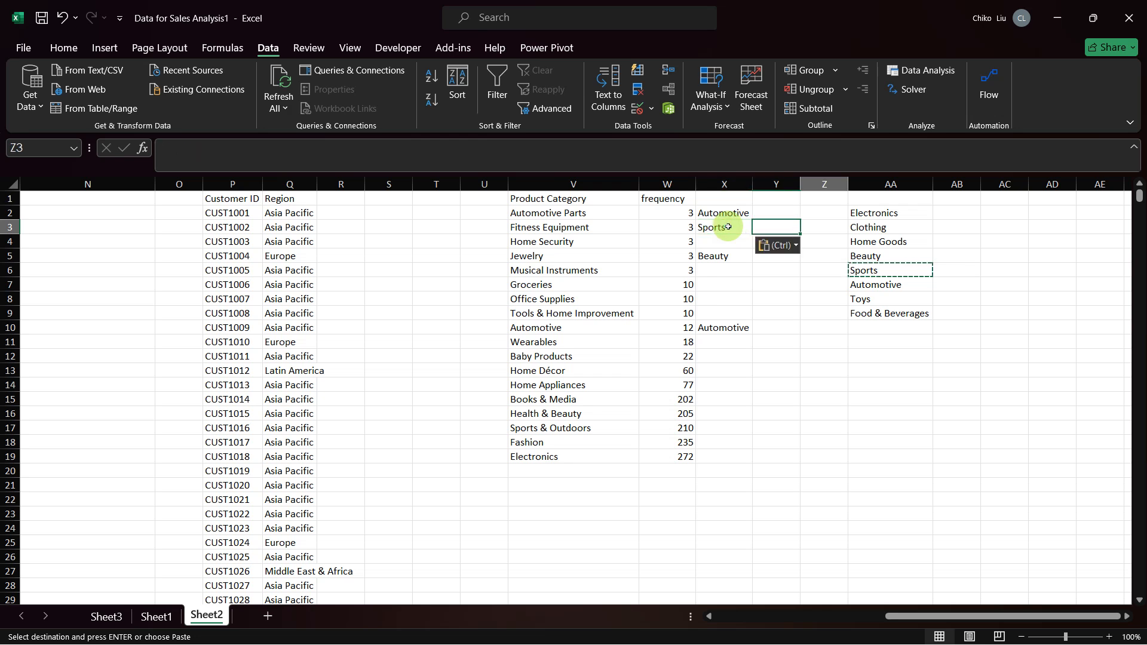
key(Down)
key(ctrl+c)
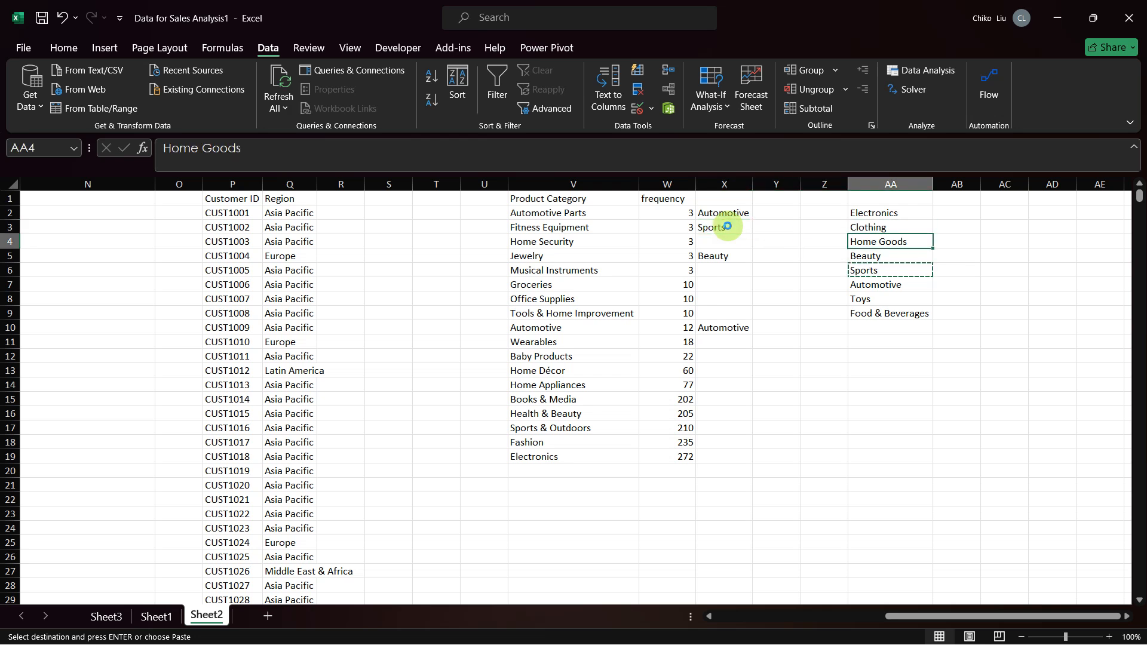
key(Left)
key(Left)
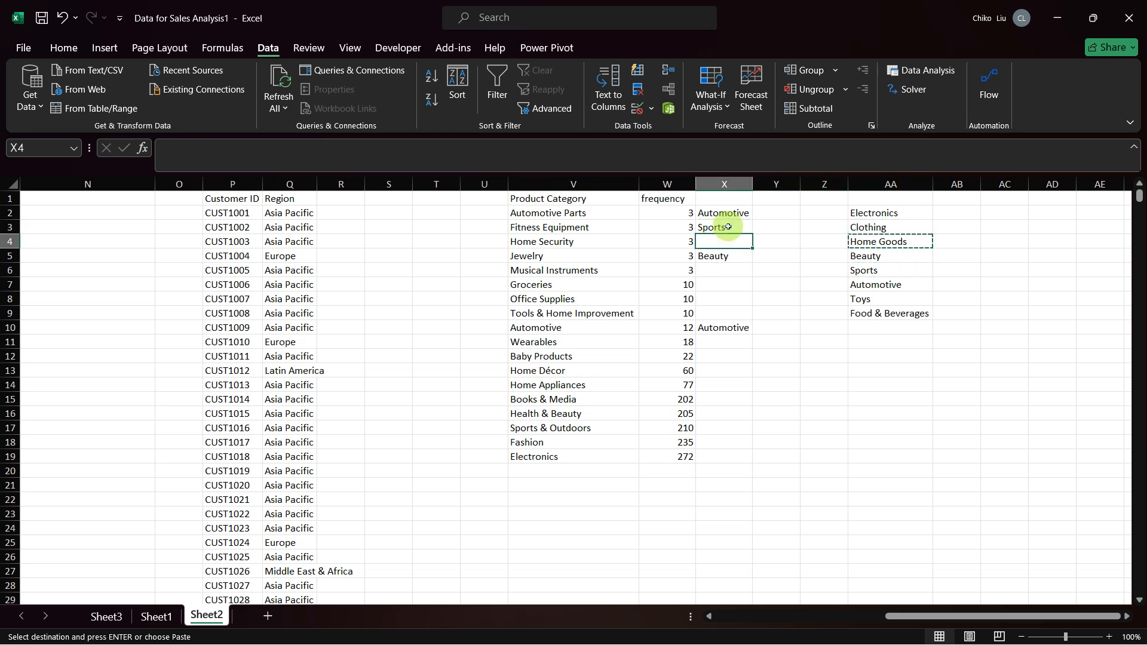
key(ctrl+v)
Step: Copy Food & Beverages from AA9 into X7 as the broader category for Groceries
key(Down)
key(Down)
key(Down)
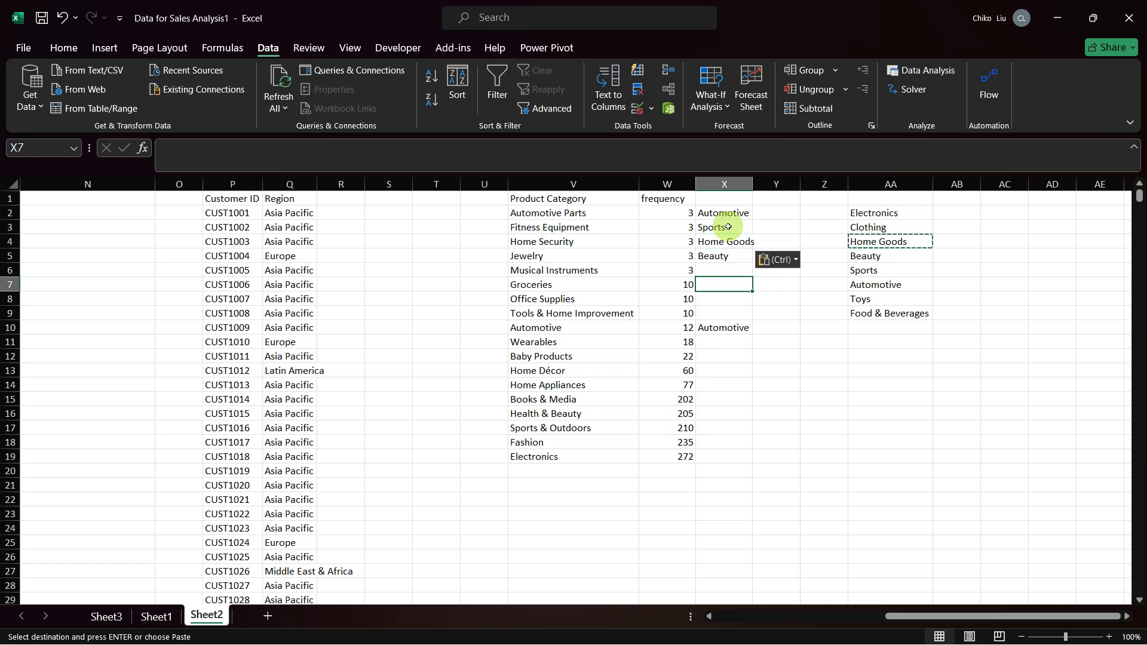
key(Down)
key(Down)
key(Right)
key(Right)
key(Right)
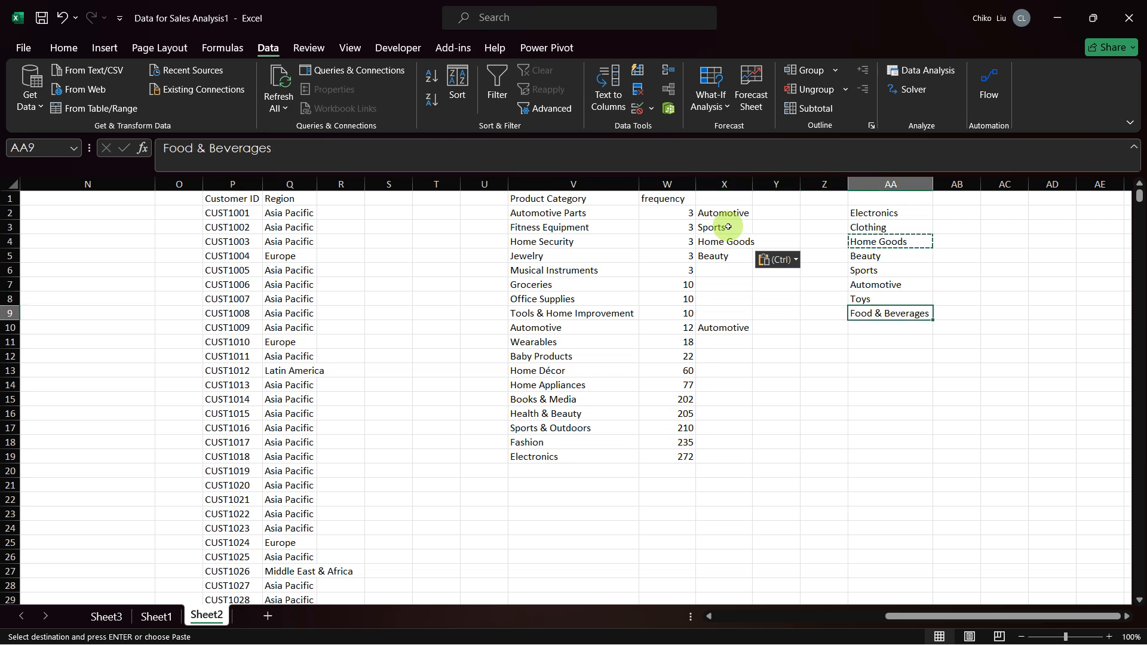
key(ctrl+c)
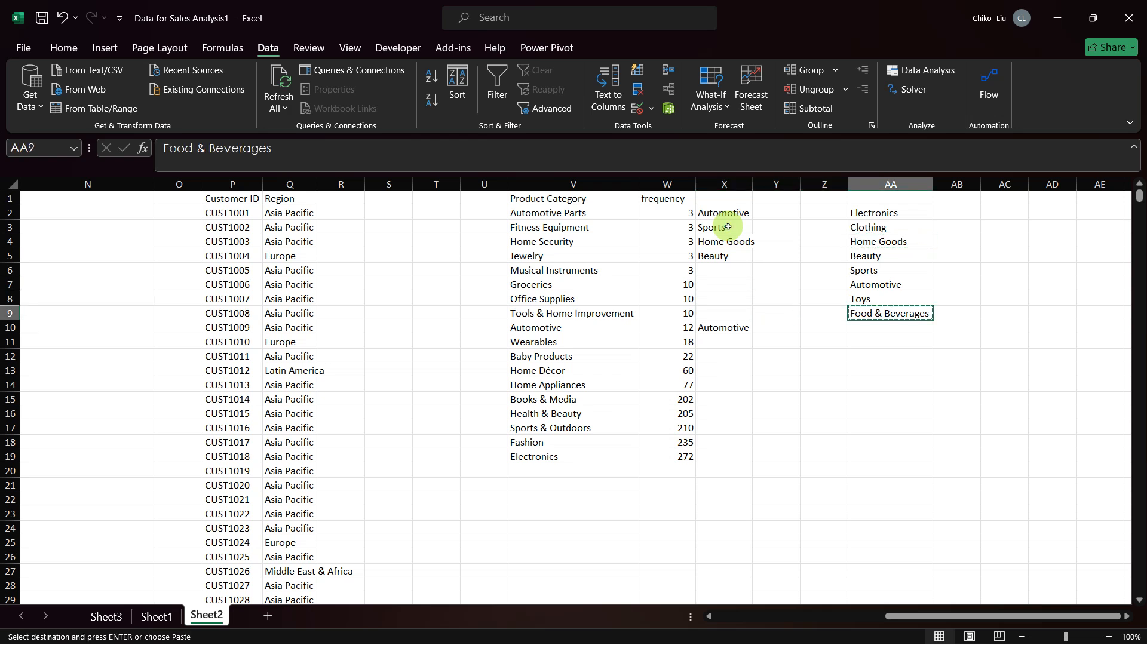
click(707, 282)
key(ctrl+v)
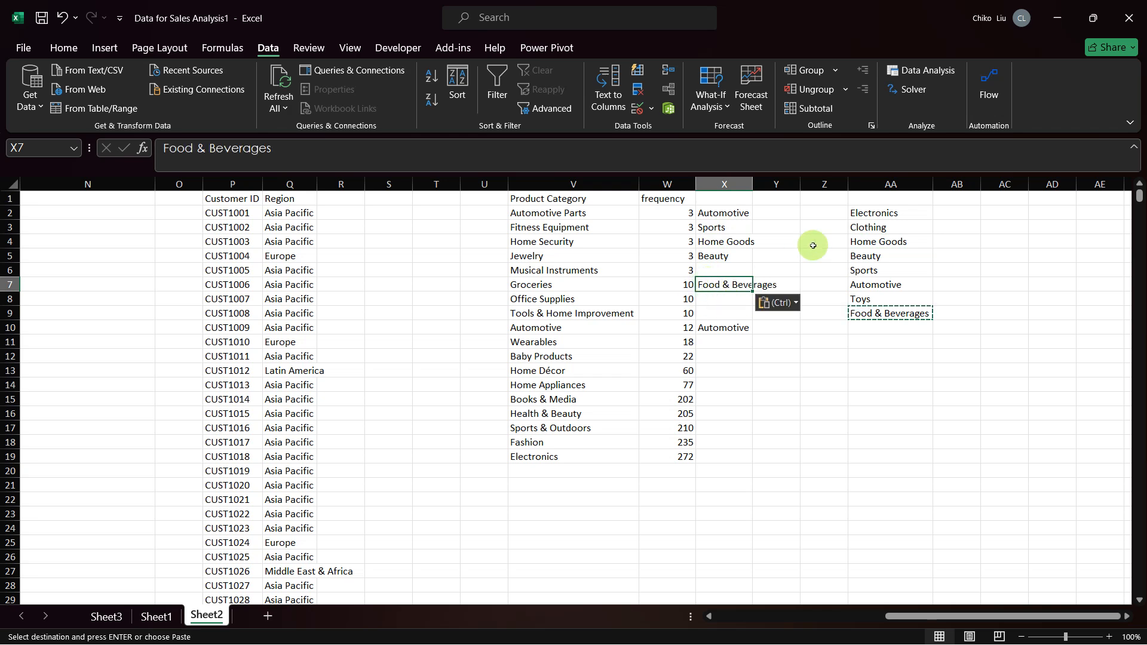
Step: Copy Home Goods from AA4 into X9 as the broader category for Tools & Home Improvement
click(855, 242)
key(ctrl+c)
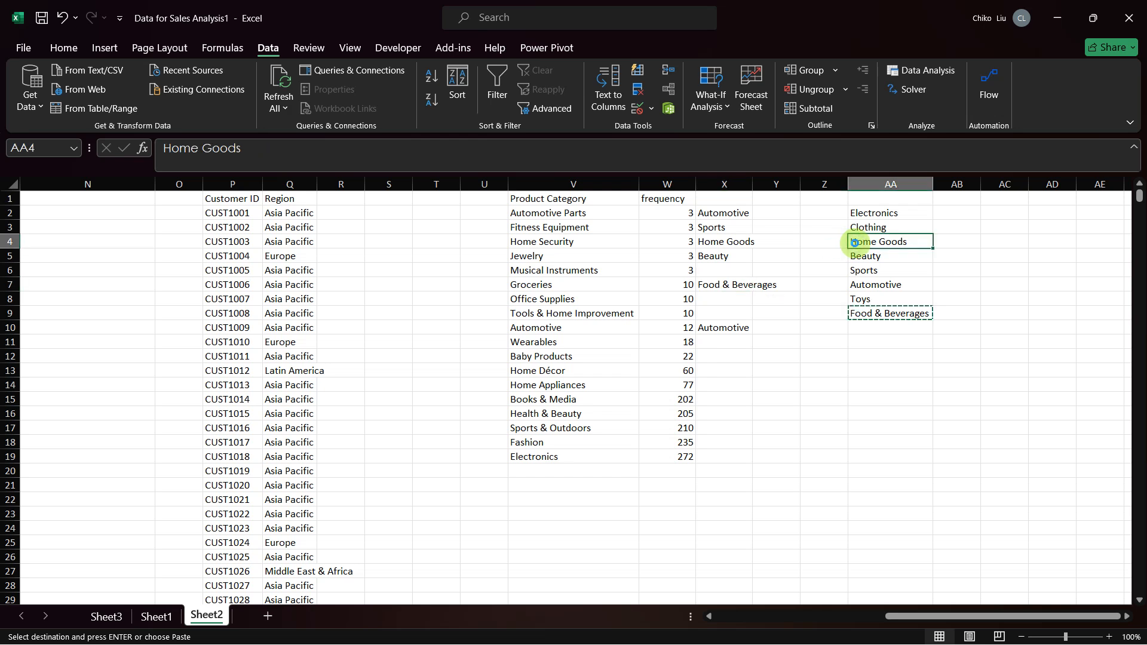
click(720, 313)
key(ctrl+v)
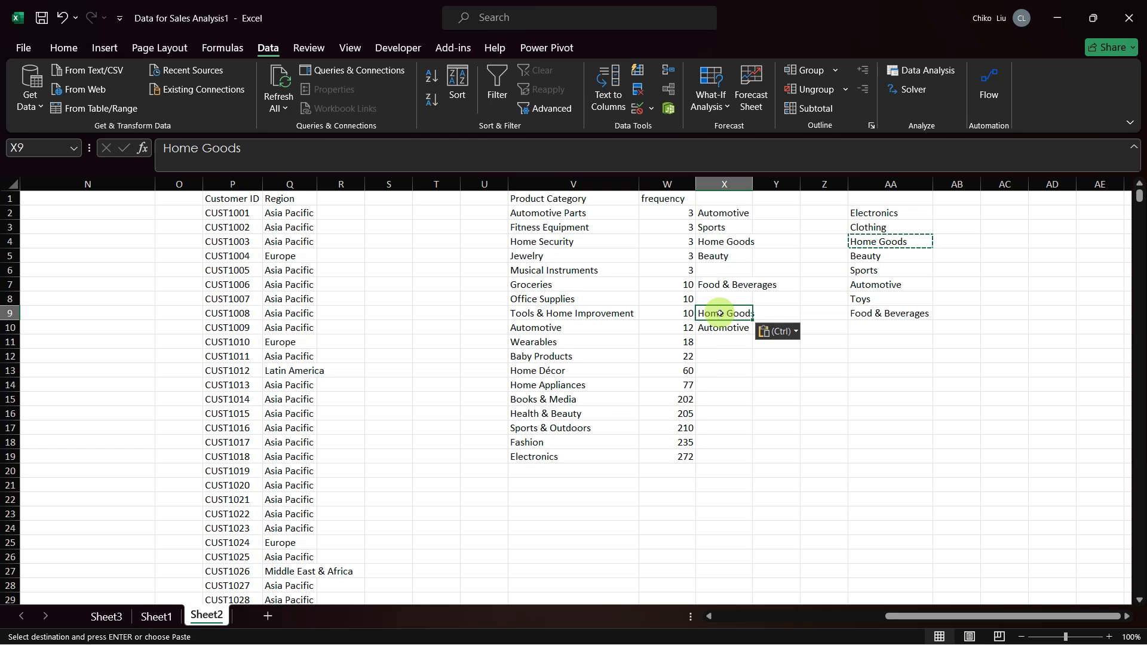
Step: Copy Clothing from AA3 into X11 as the broader category for Wearables
key(Down)
key(Down)
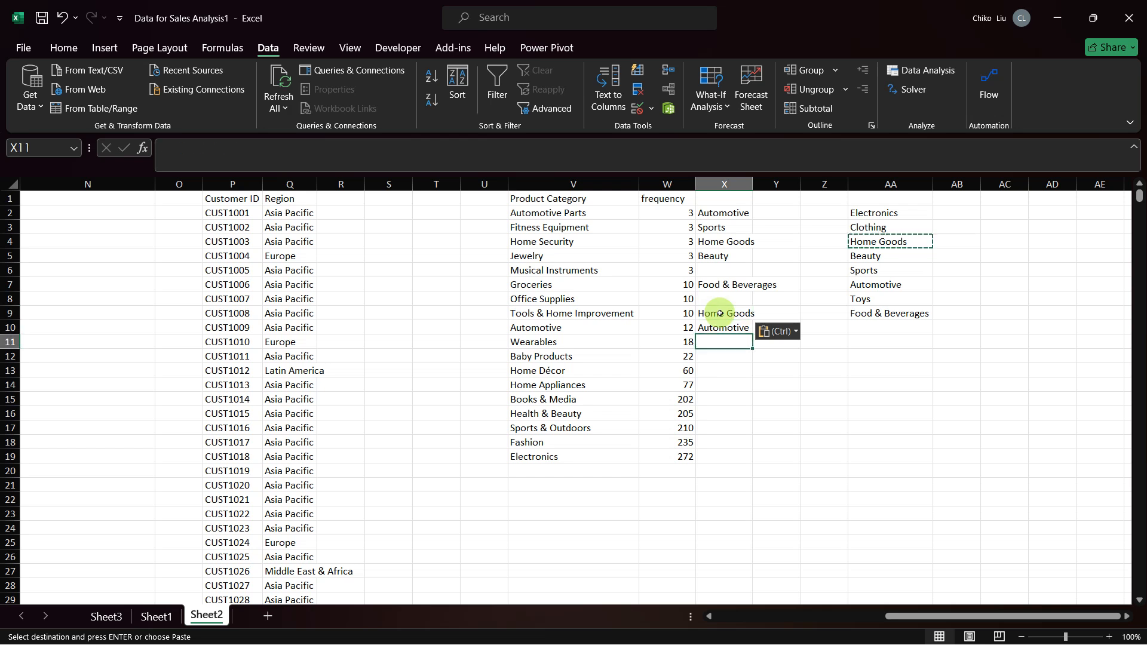
click(863, 255)
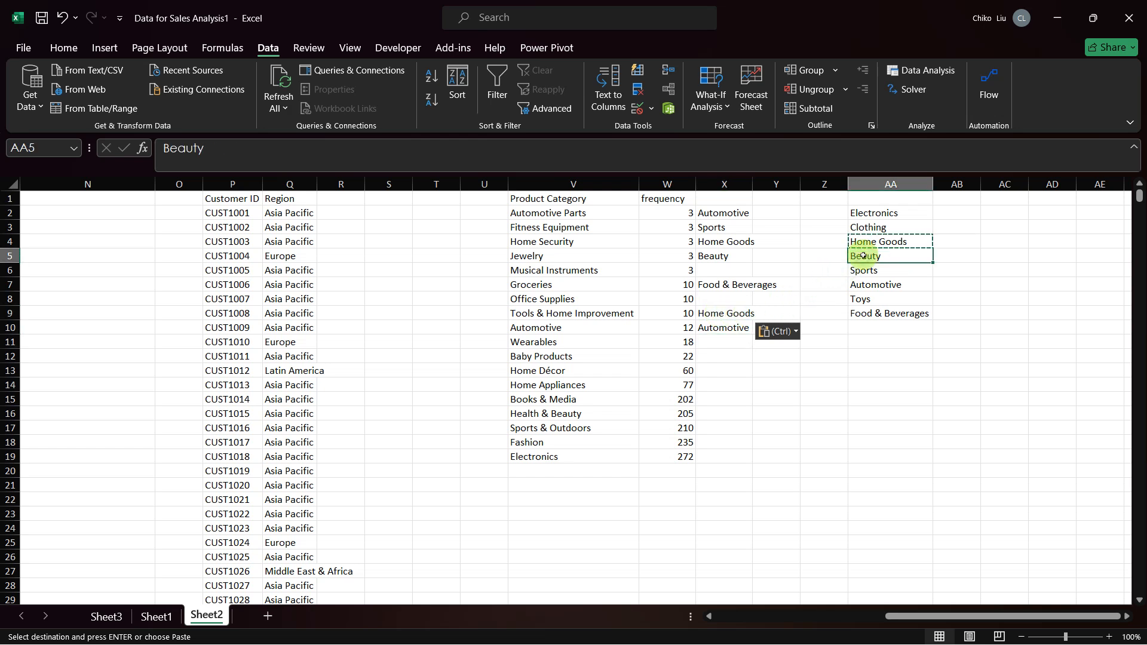
key(Up)
key(Up)
key(ctrl+c)
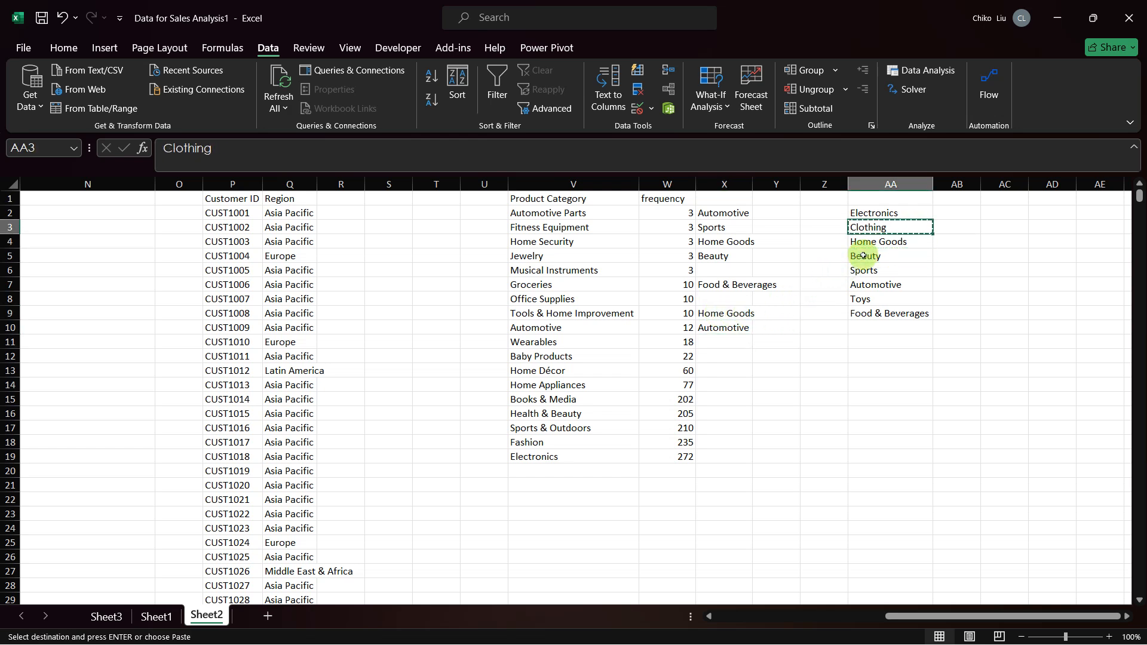
click(737, 338)
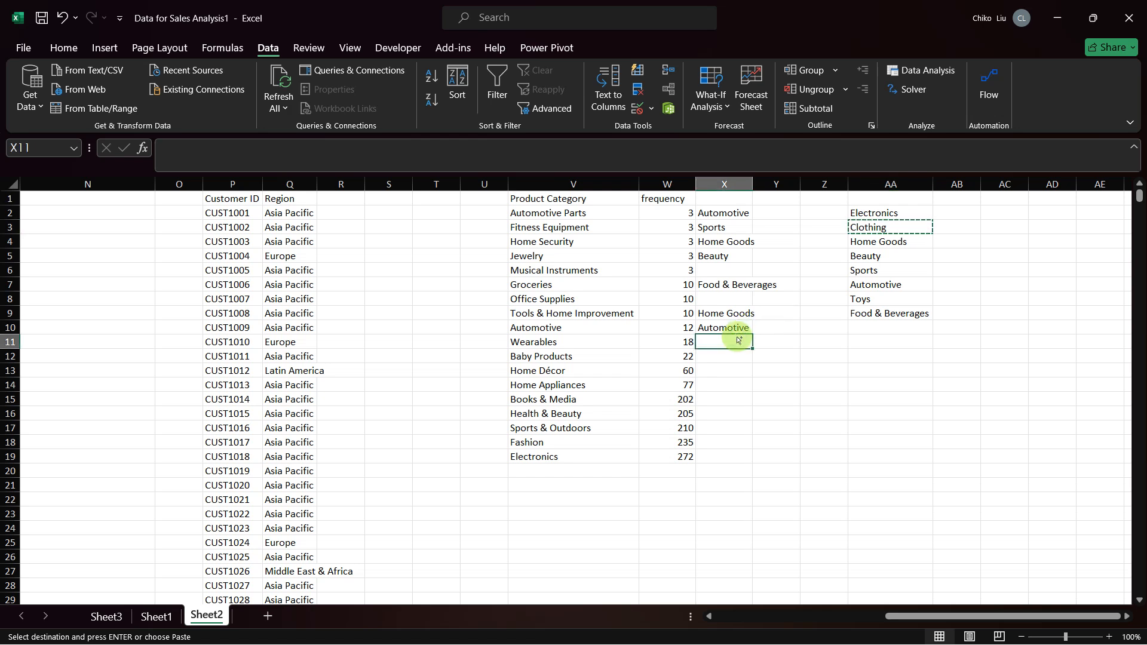
key(ctrl+v)
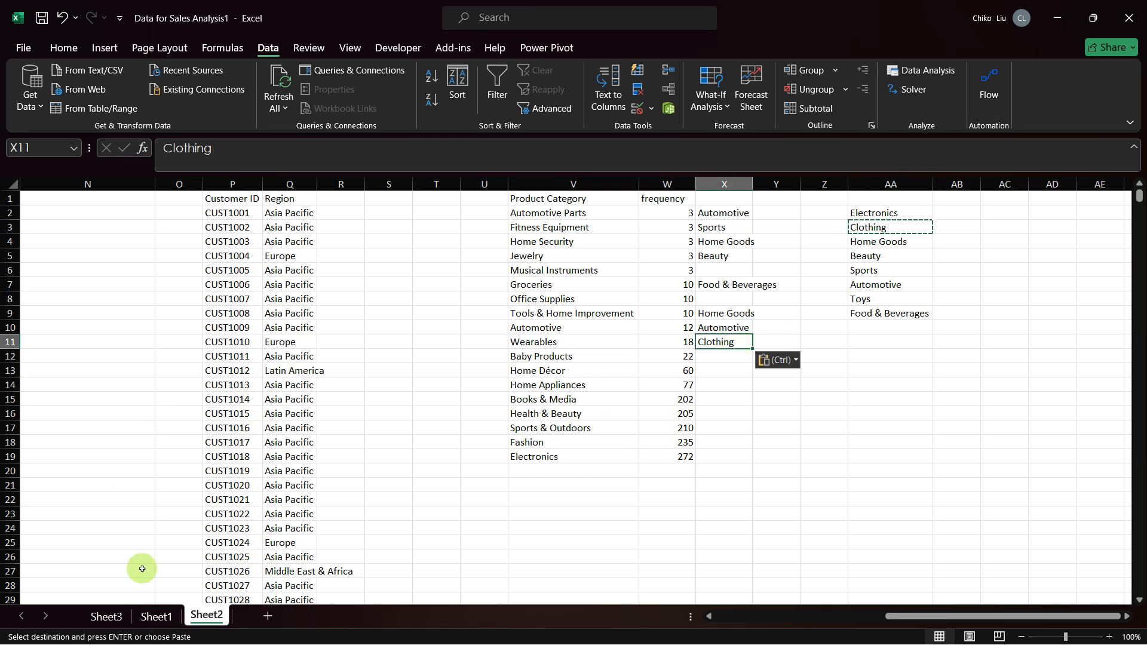
Step: Filter the Product Category column in Sheet1 to show only Baby Products instead of Electronics
click(157, 617)
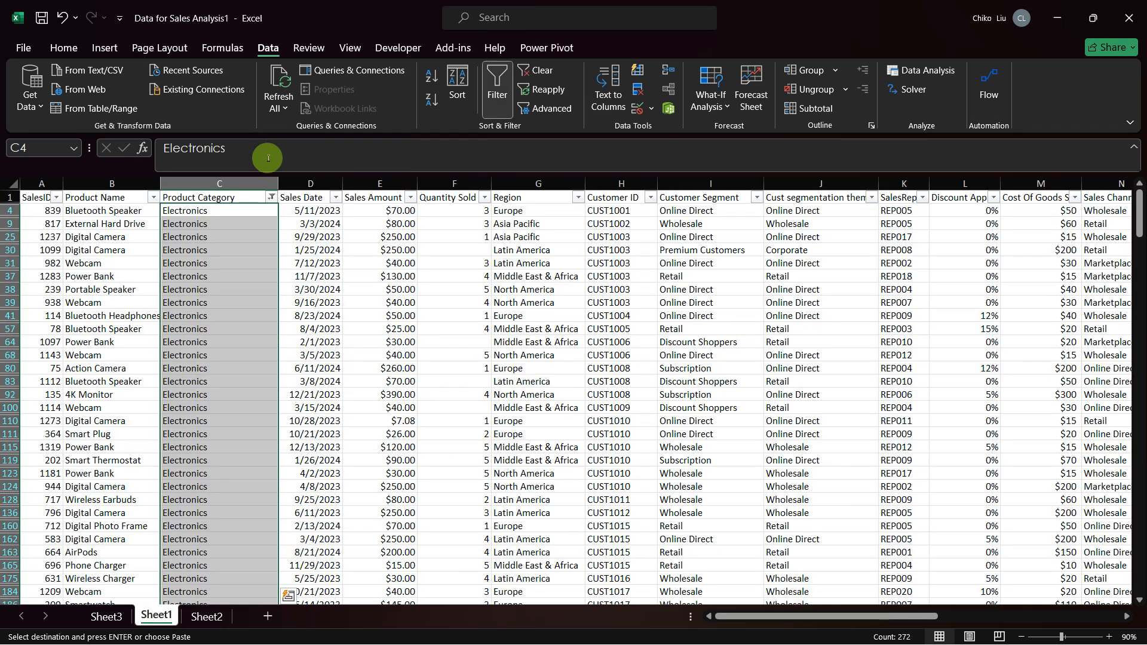
click(272, 197)
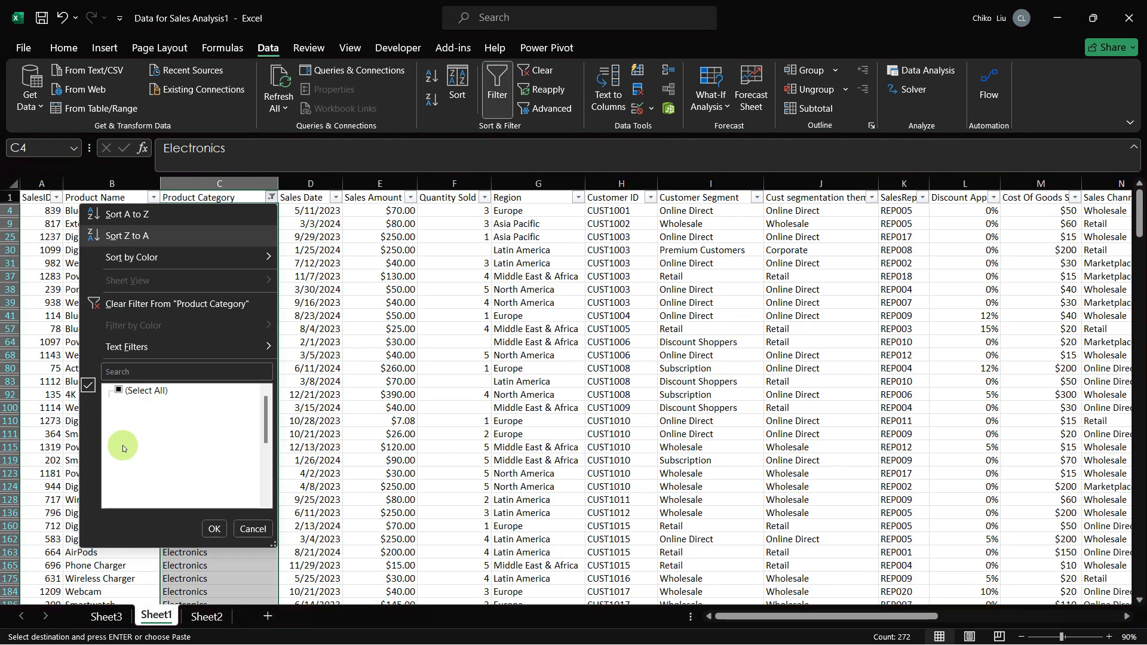
click(117, 449)
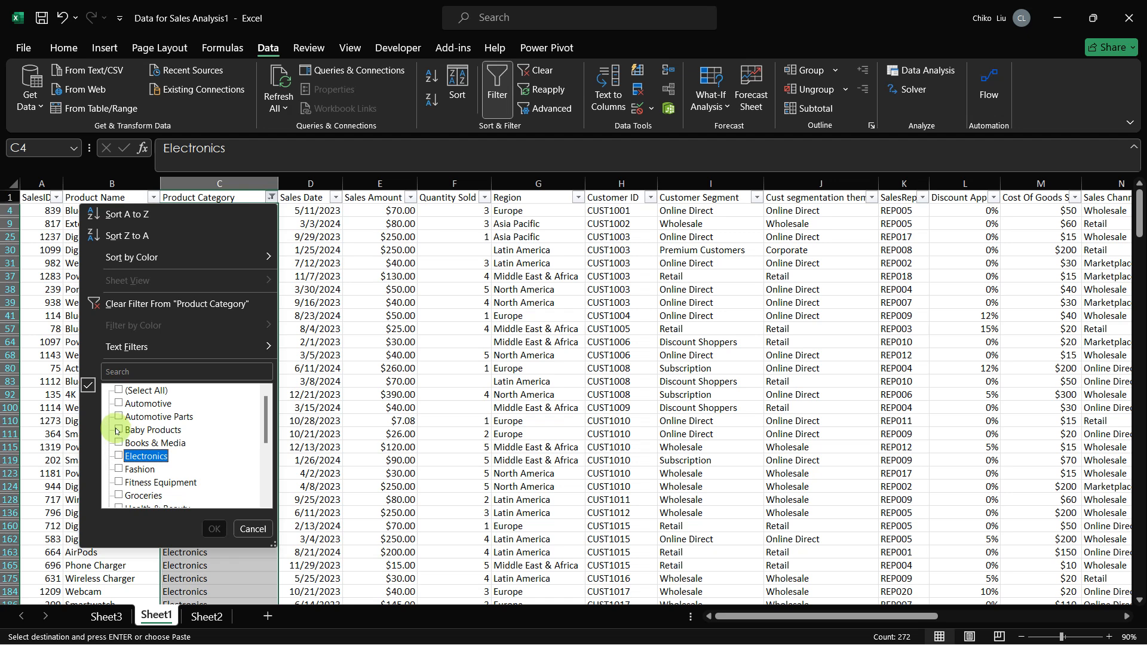
click(118, 429)
key(Return)
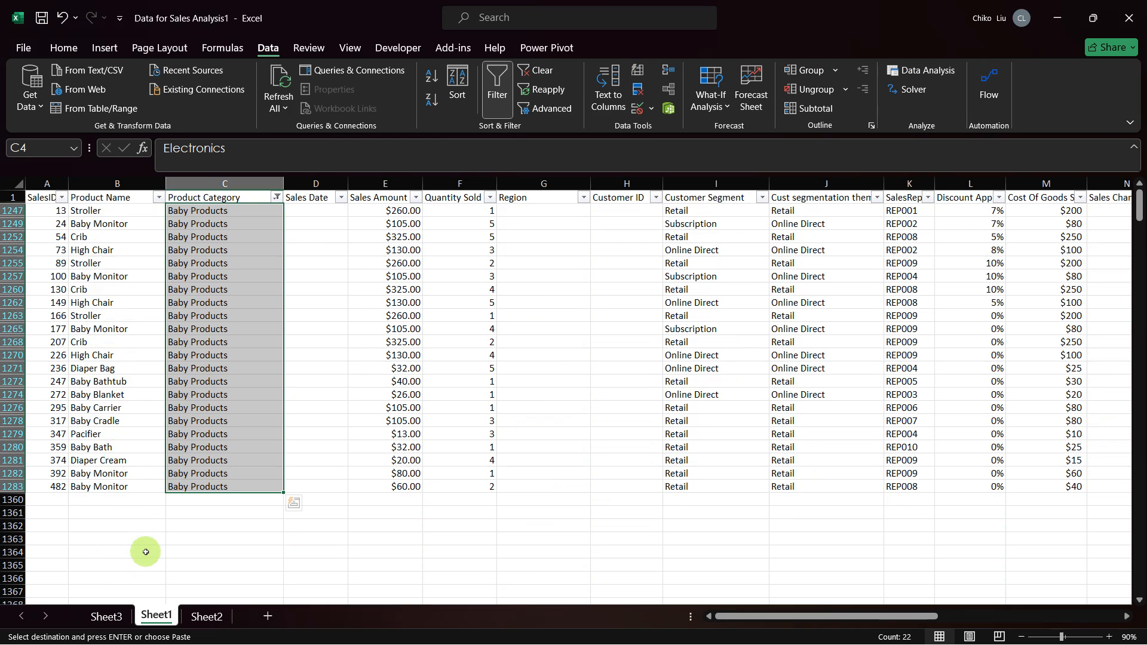
click(202, 618)
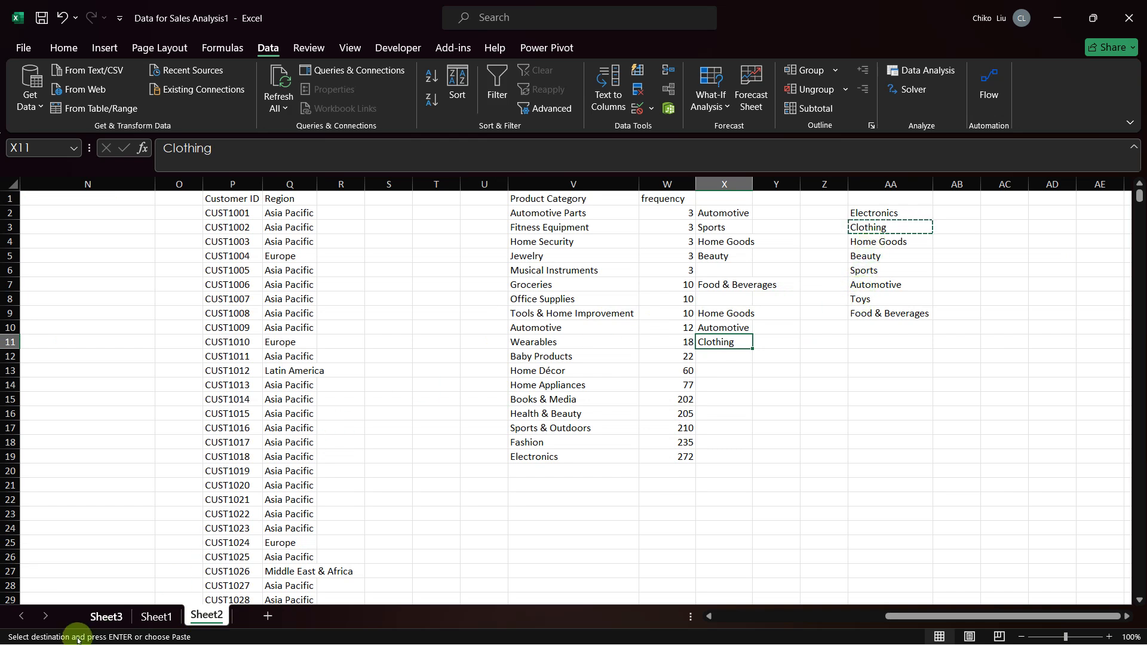
click(155, 616)
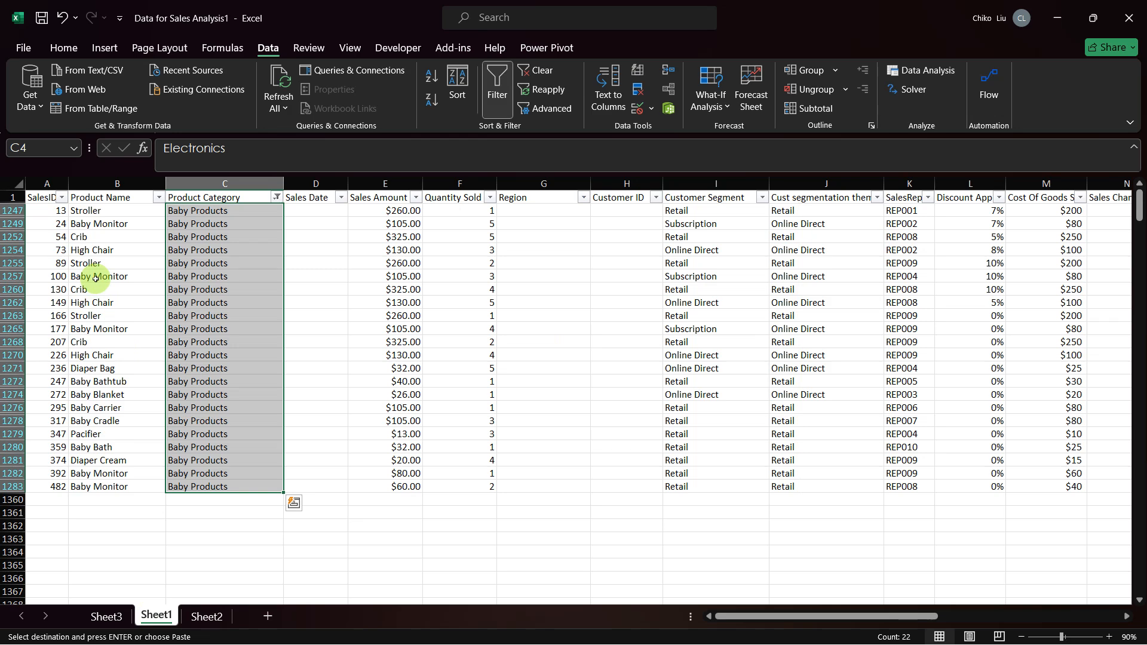
click(106, 615)
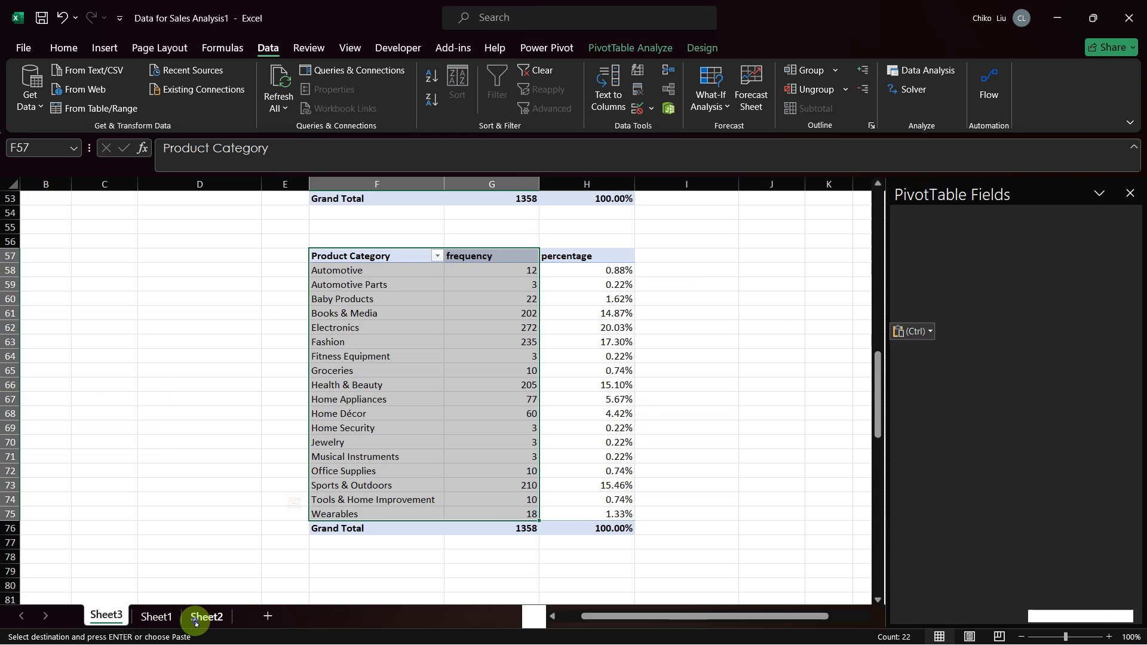
Step: In Sheet2, copy Home Goods from AA4 into X12:X14 as the broader category for Baby Products, Home Décor and Home Appliances
click(206, 617)
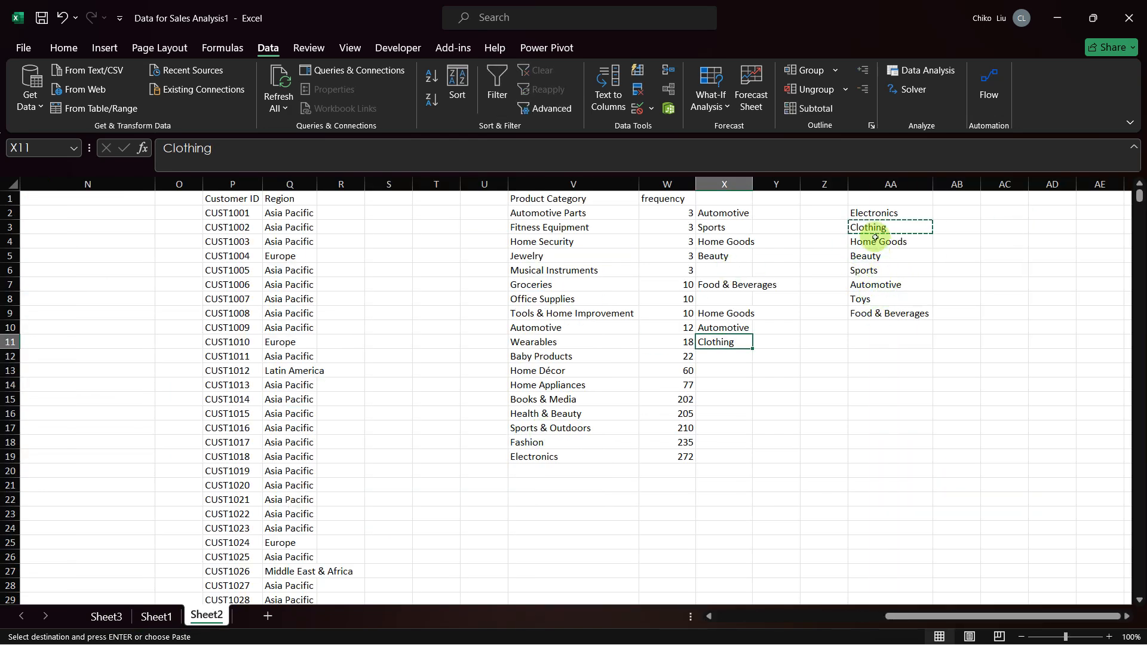
click(875, 241)
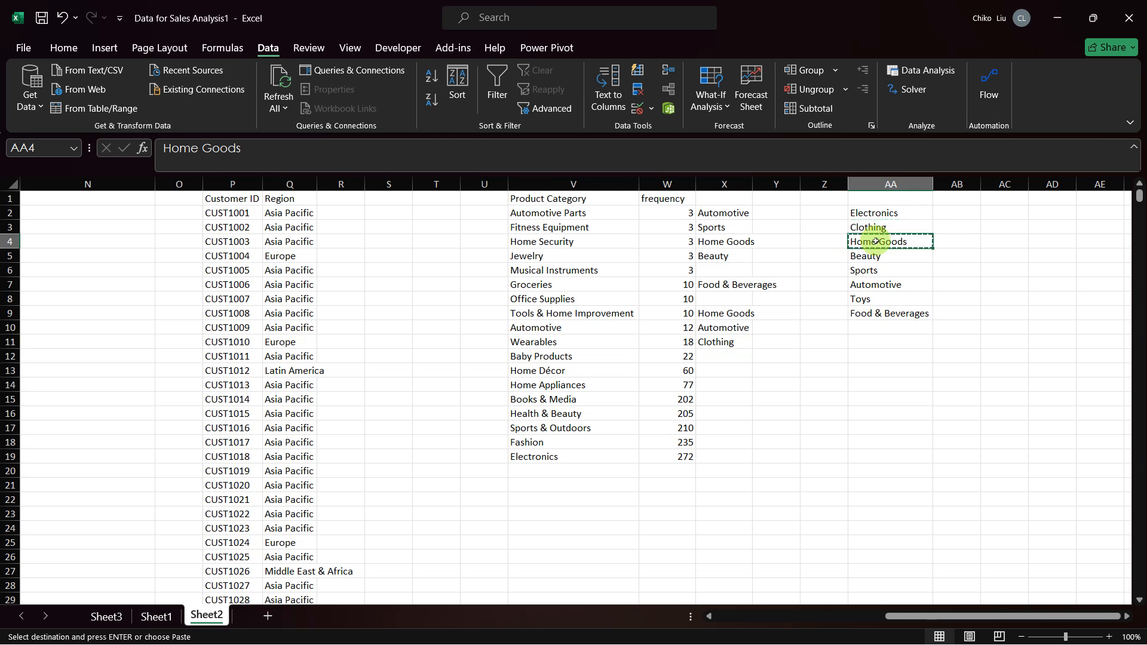
click(709, 355)
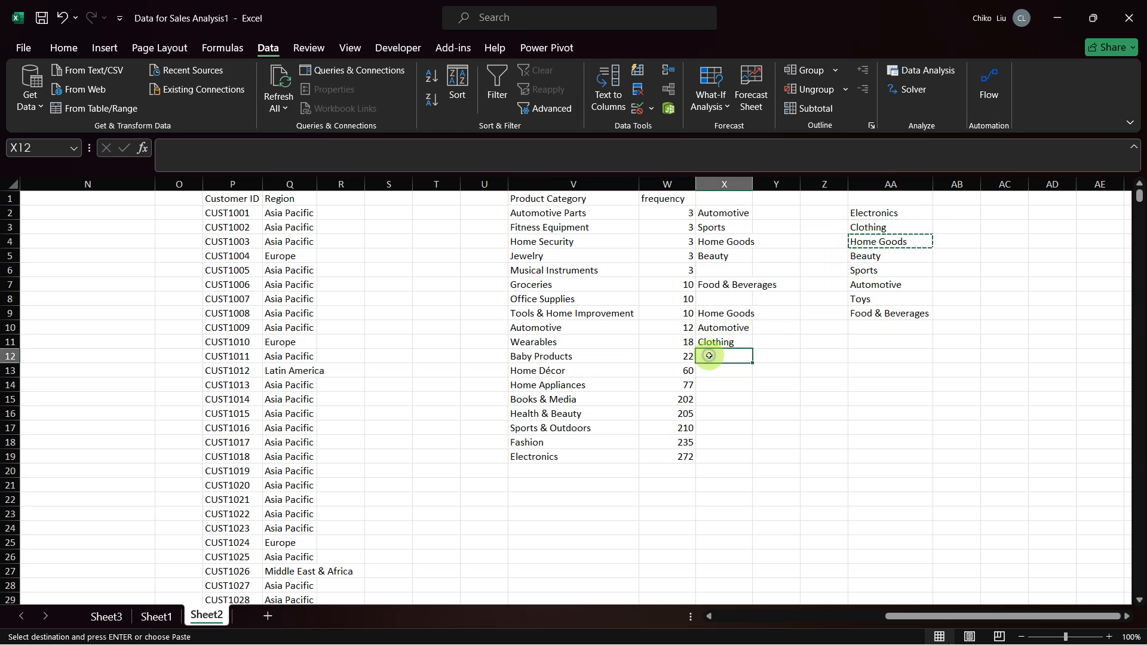
key(ctrl+v)
key(Down)
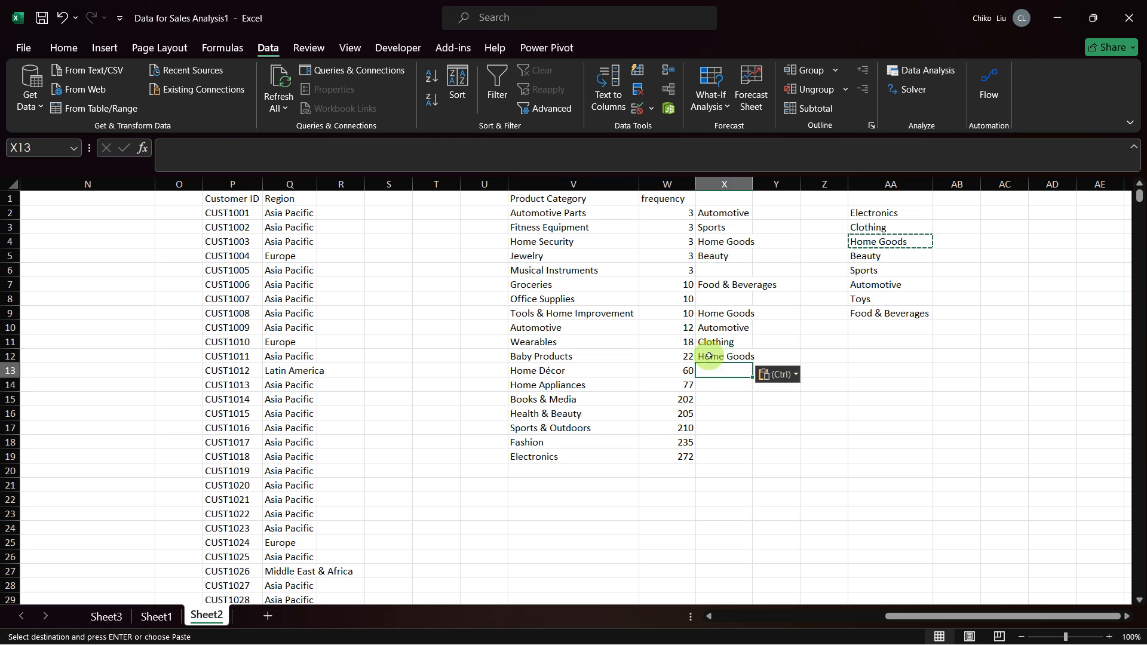
key(ctrl+v)
key(Down)
key(ctrl+v)
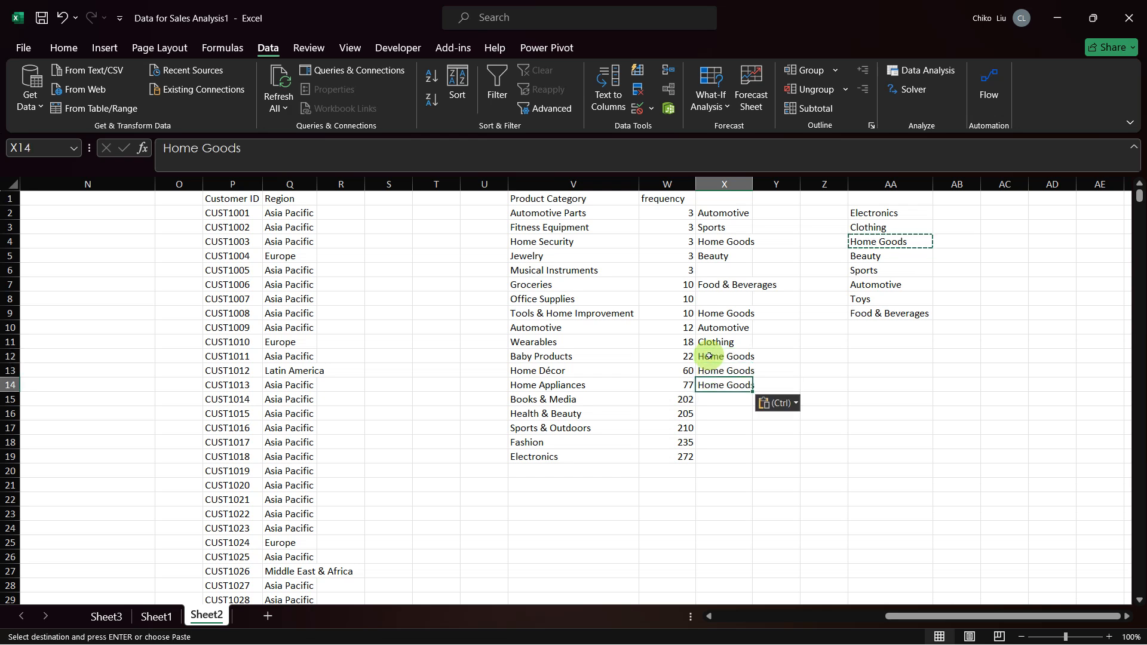
Step: Copy Electronics from AA2 into X15 as the broader category for Books & Media
click(869, 213)
key(Escape)
key(ctrl+c)
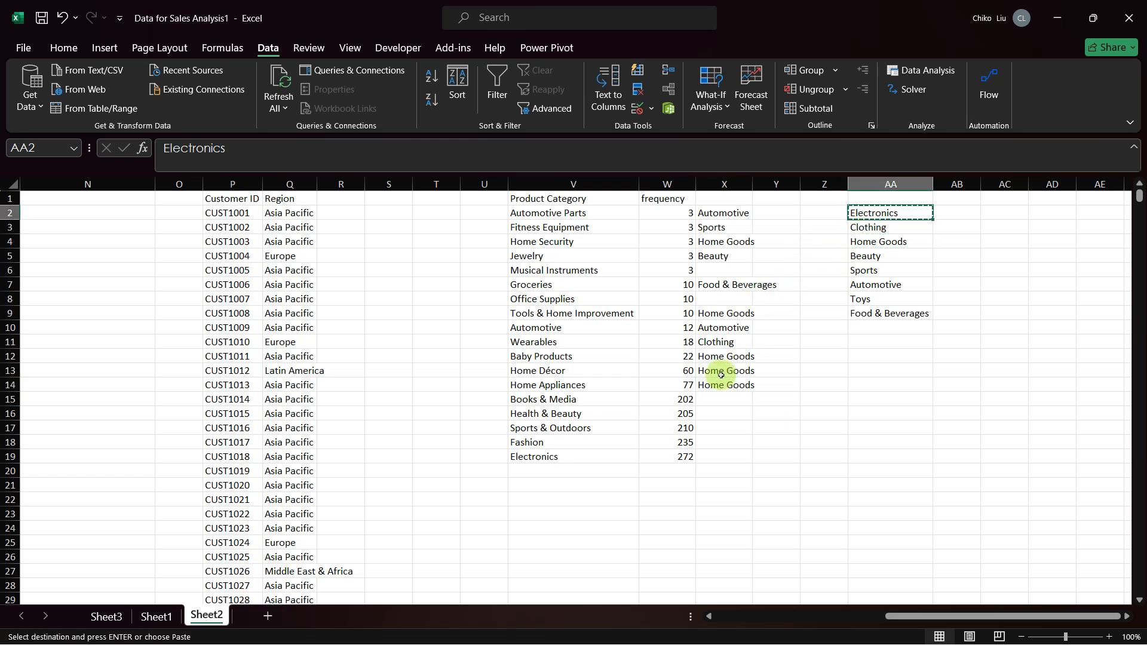
click(724, 400)
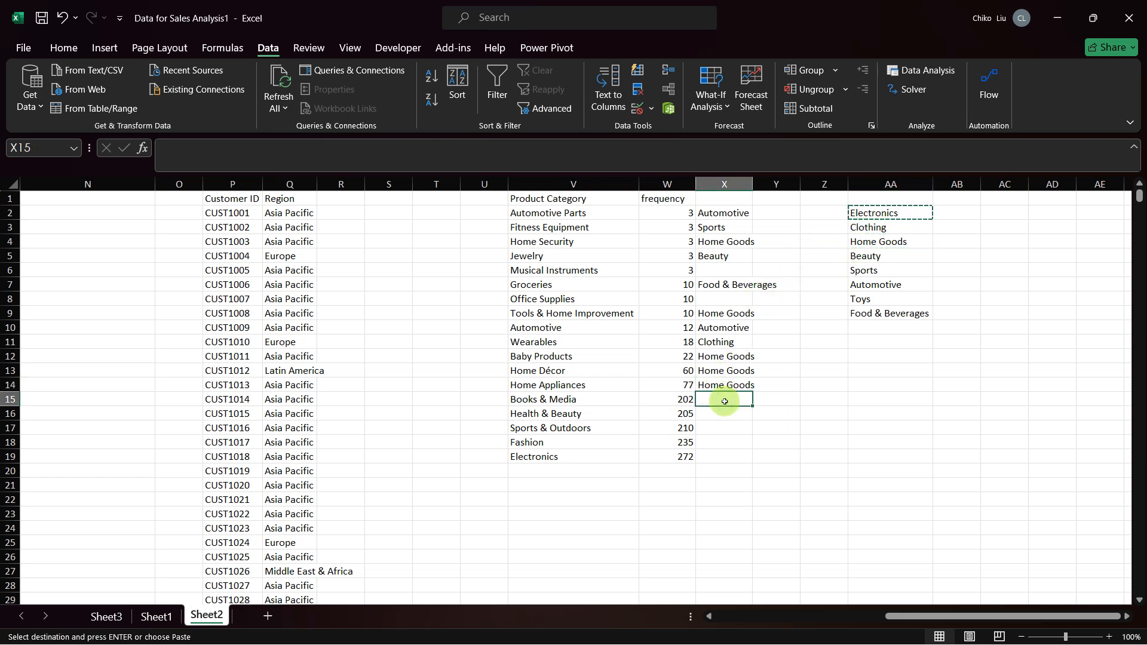
key(ctrl+v)
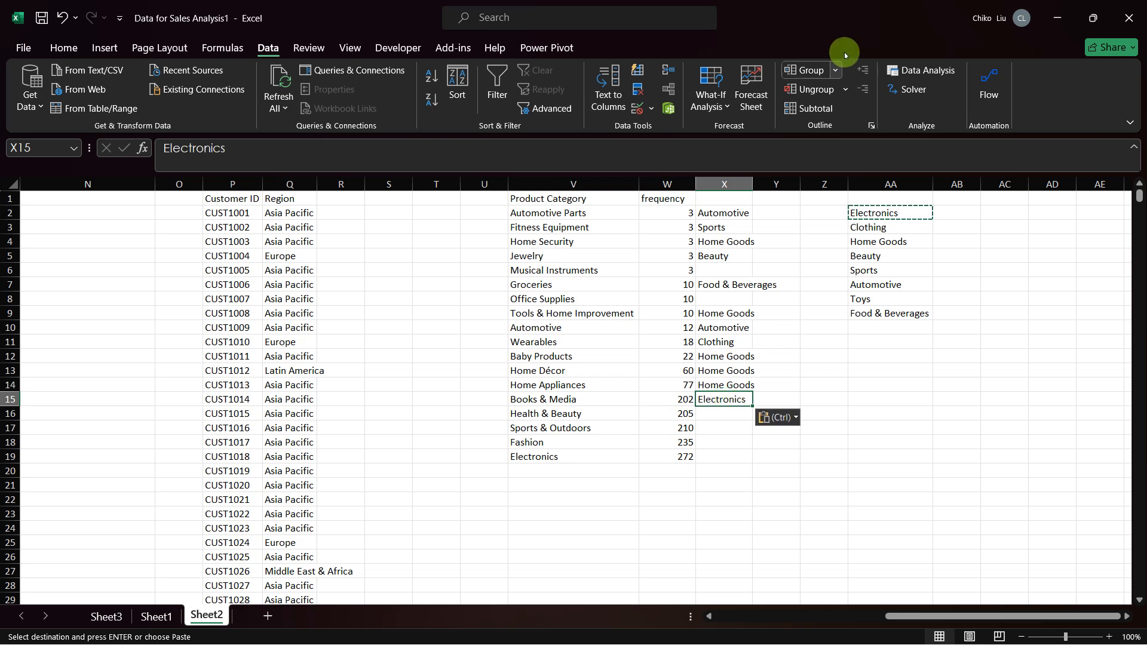
Step: Copy Beauty from AA5 into X16 as the broader category for Health & Beauty
click(857, 255)
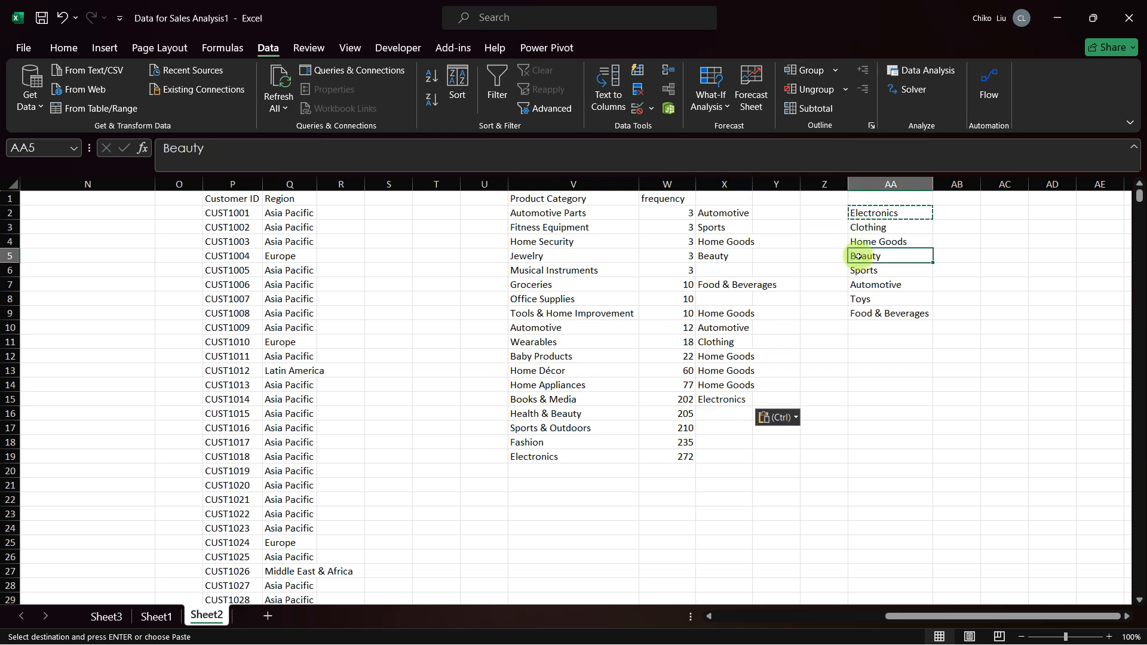
key(ctrl+c)
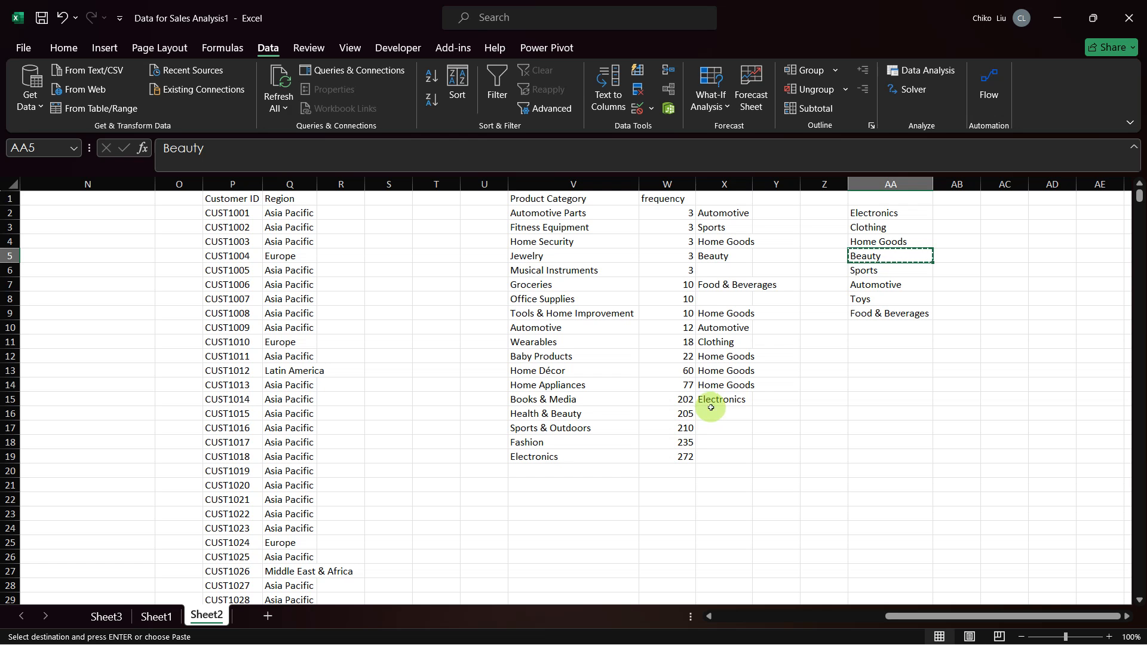
click(712, 412)
key(ctrl+v)
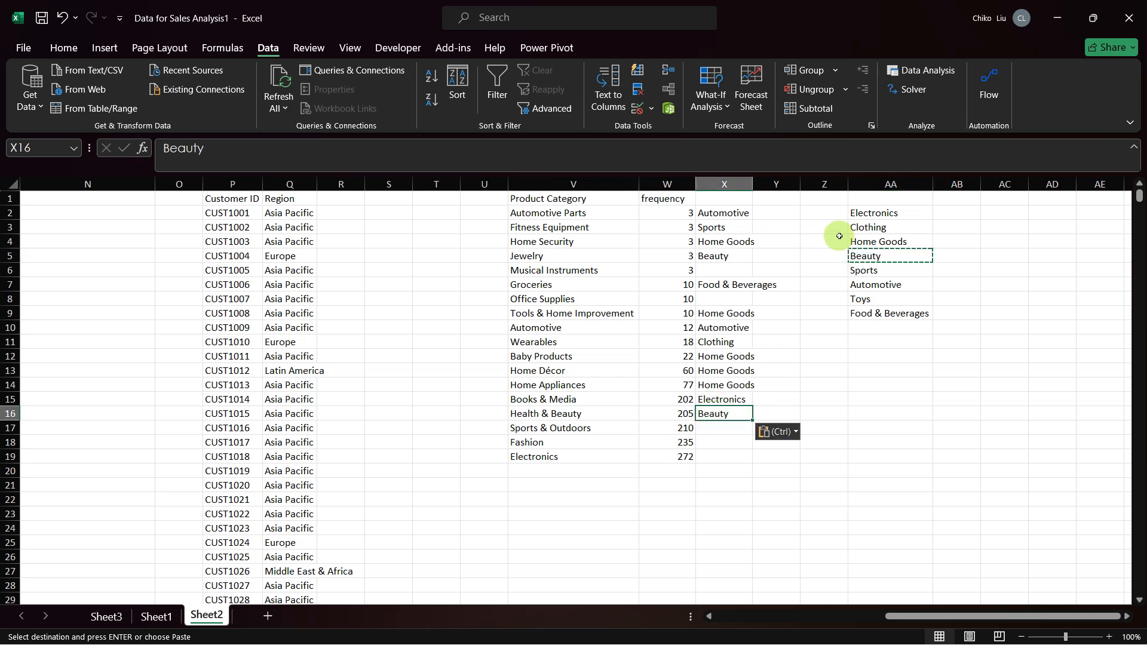
drag(860, 255, 862, 256)
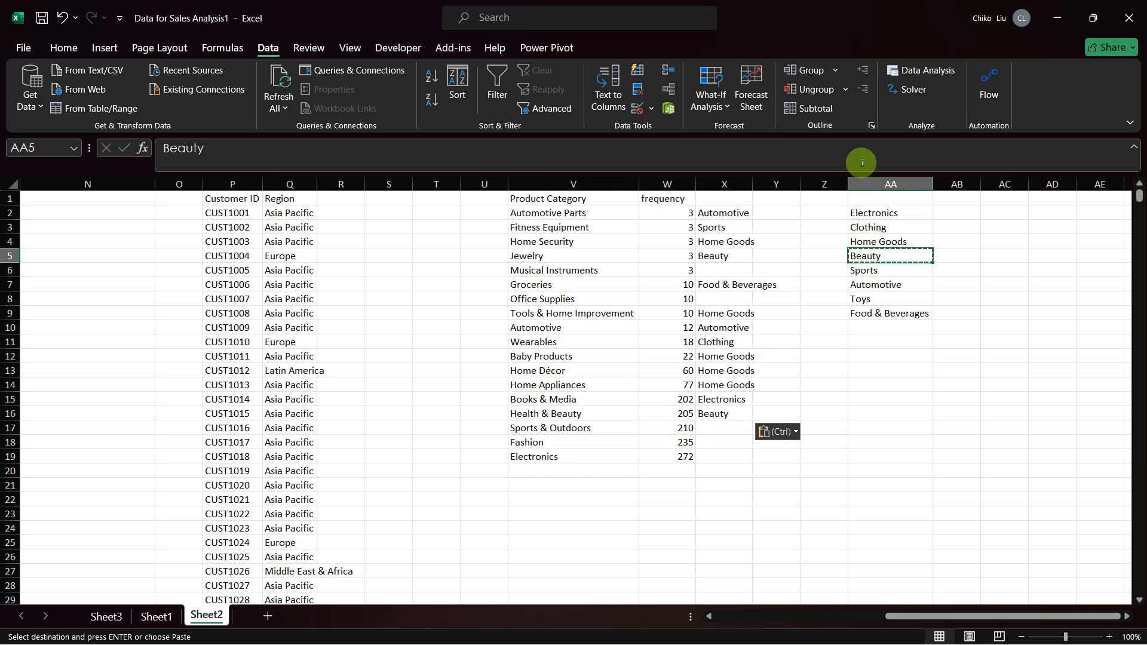
Step: Copy Clothing from AA3 into X18 as the broader category for Fashion
click(859, 228)
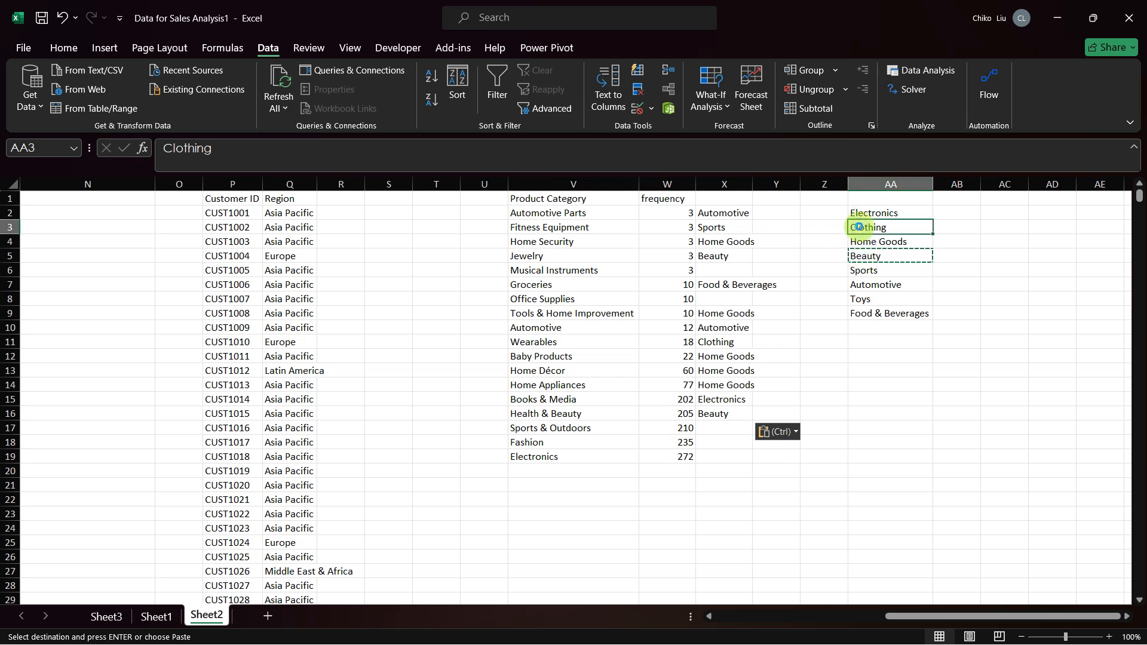
key(ctrl+c)
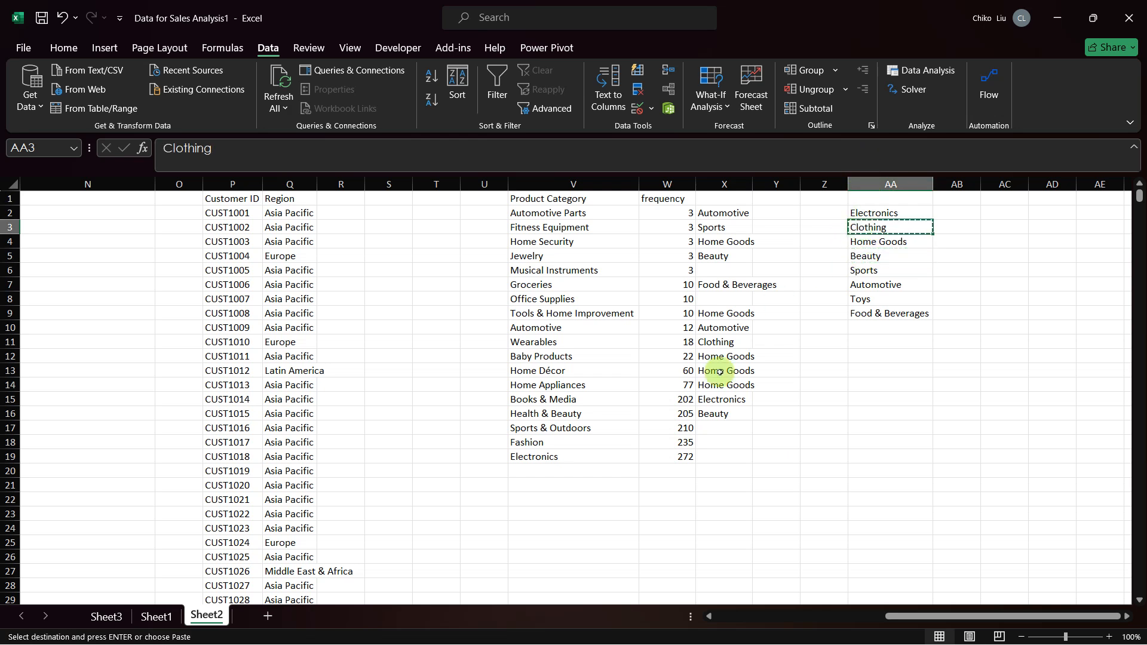
click(712, 443)
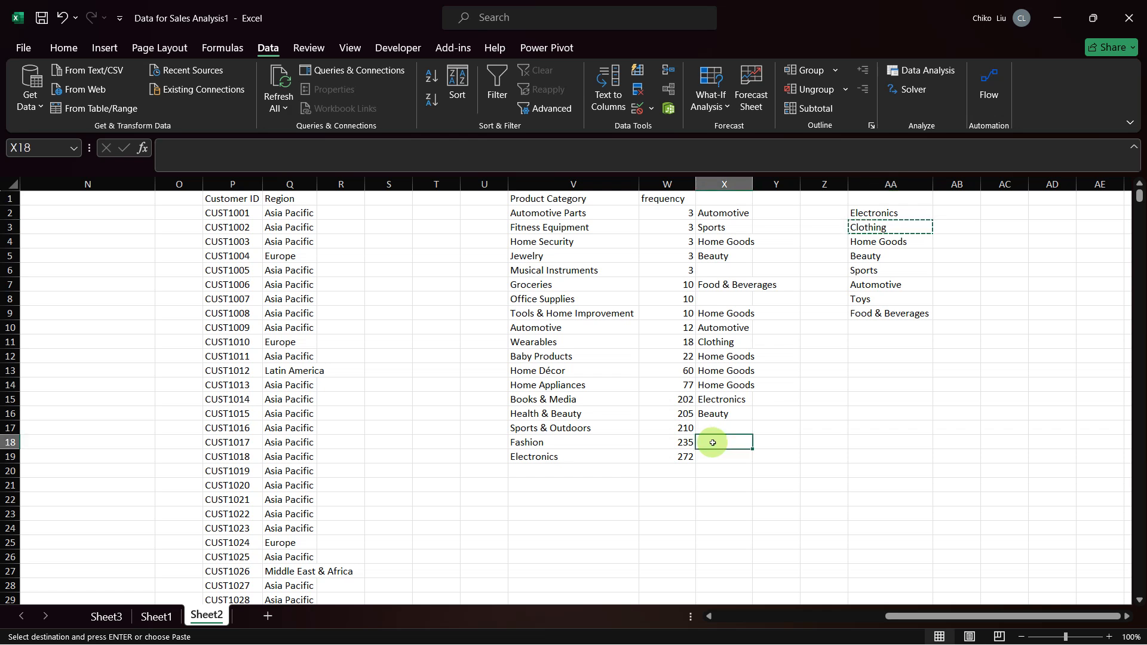
key(ctrl+v)
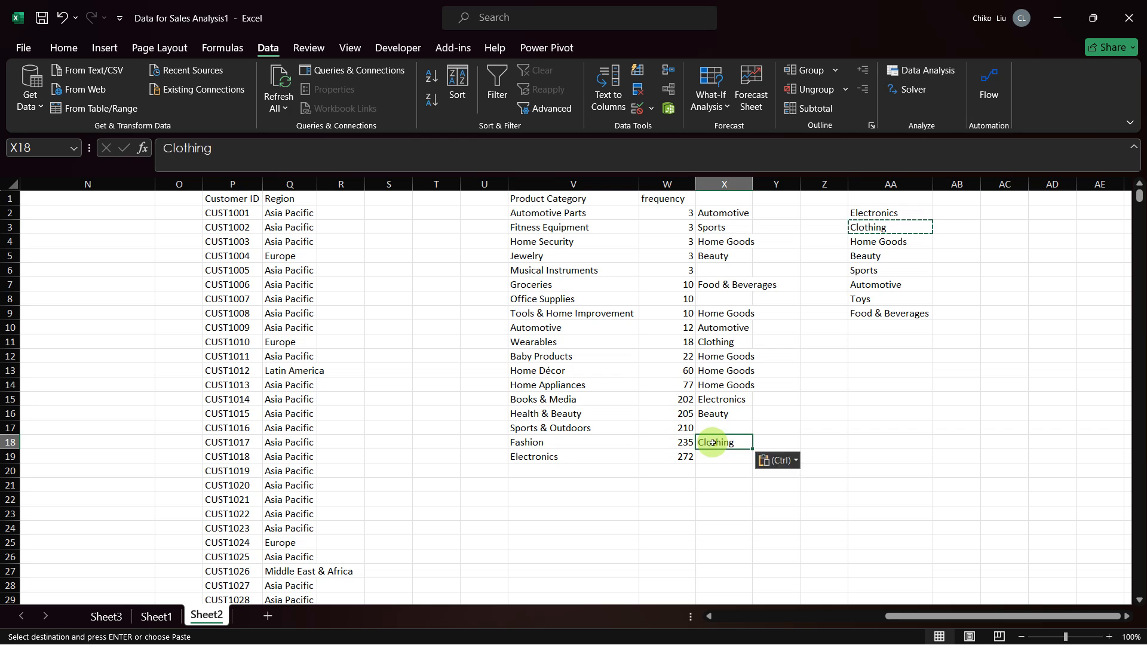
Step: Copy Electronics from AA2 into X19 as the broader category for Electronics and autofit the width of column X
click(866, 214)
key(ctrl+c)
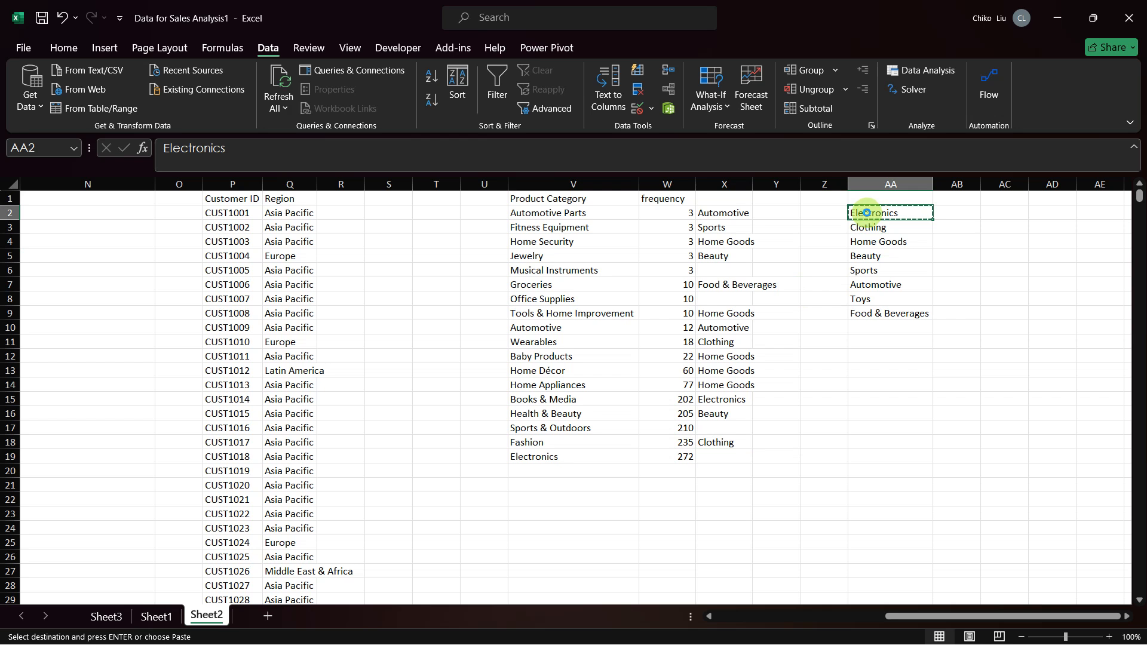
click(715, 454)
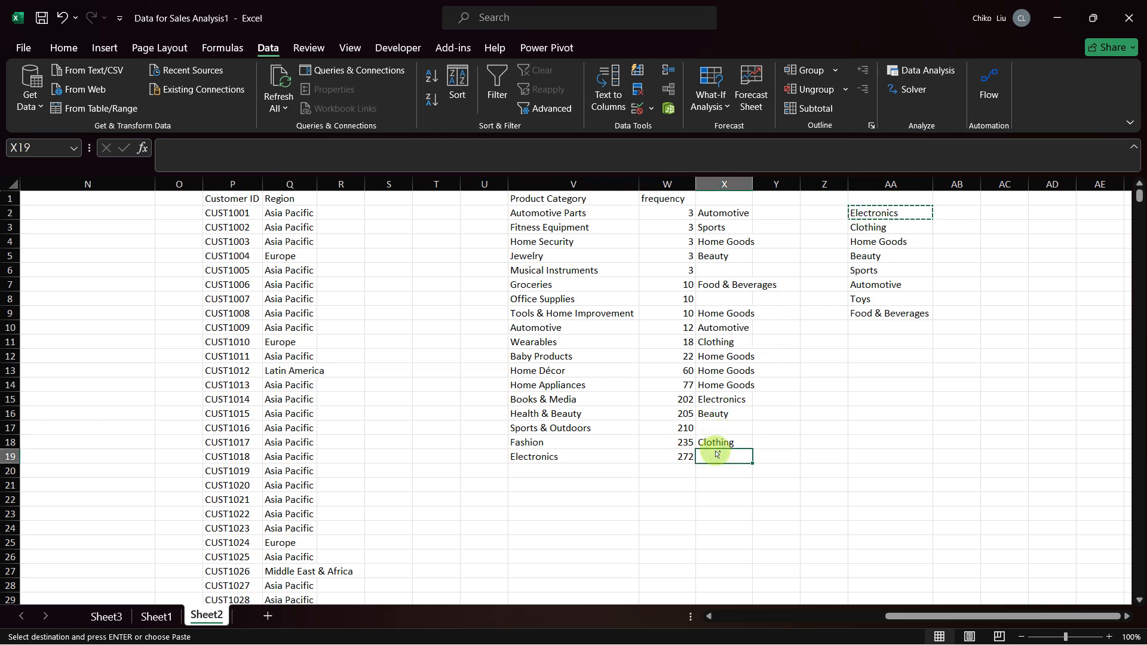
key(ctrl+v)
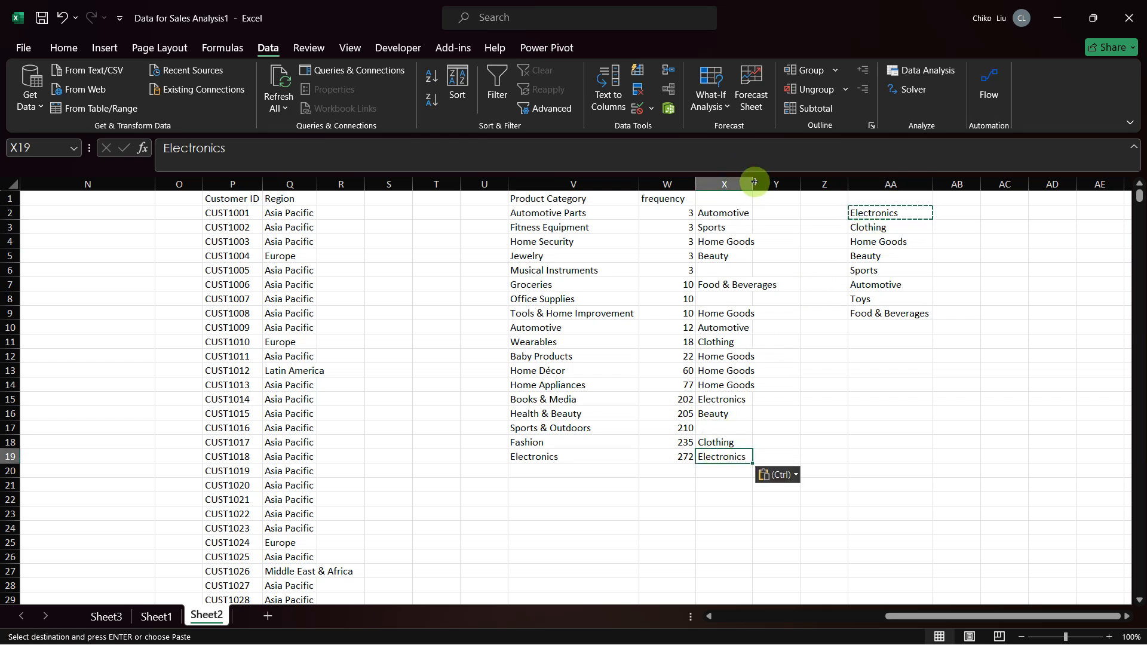
double_click(754, 182)
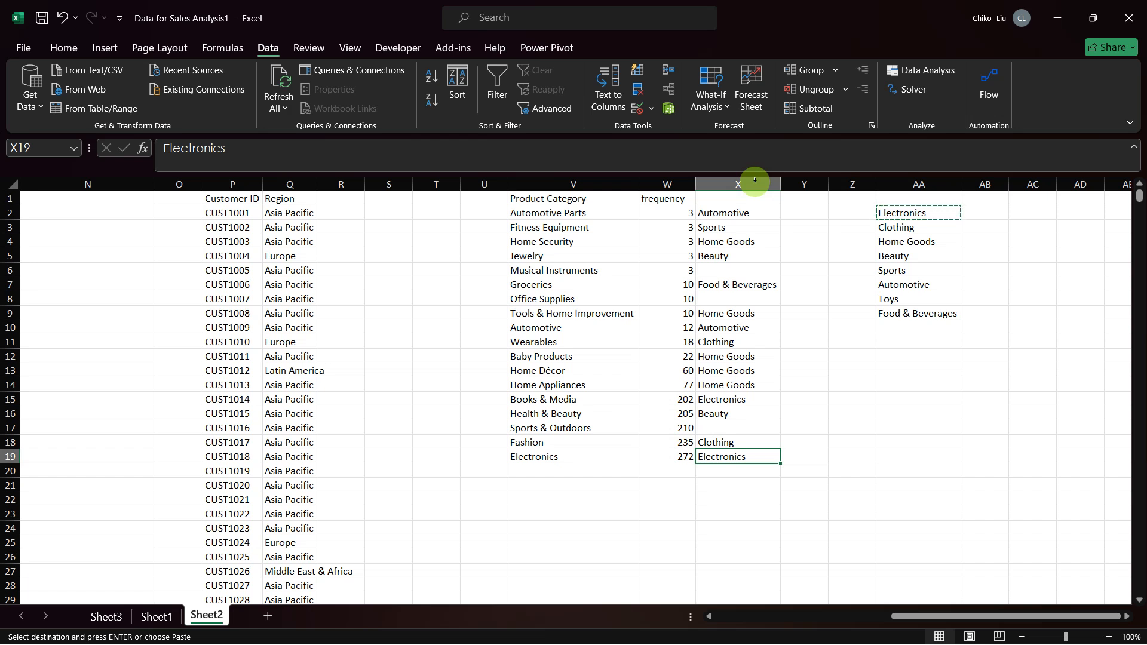
Step: Copy Sports from AA6 into X17 as the broader category for Sports & Outdoors
click(896, 270)
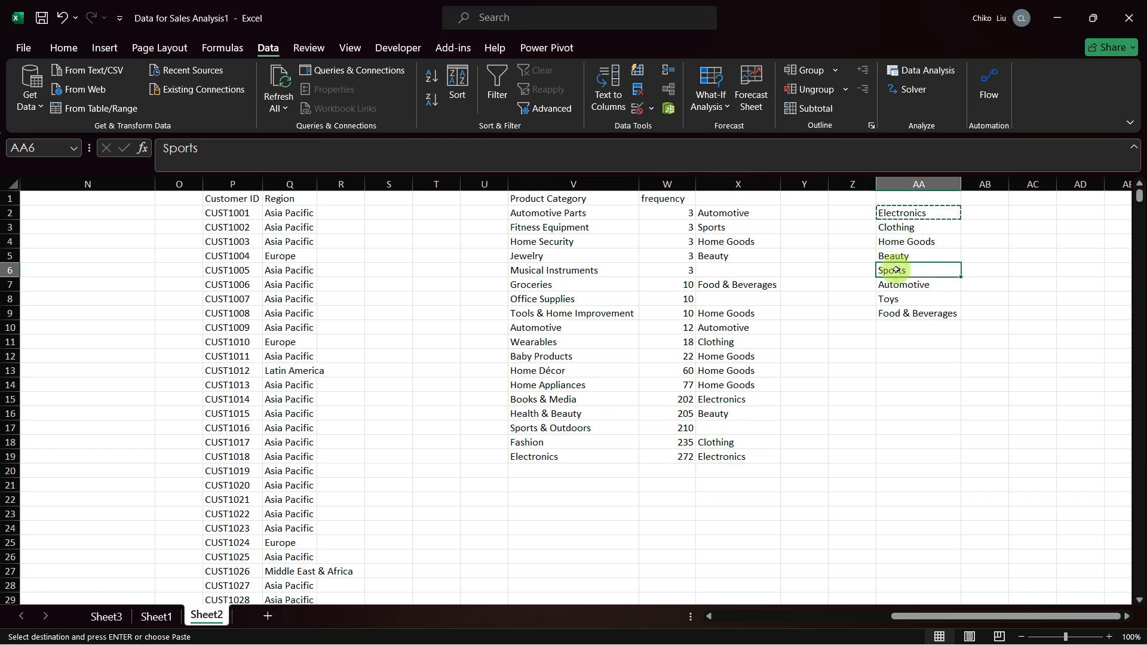
key(ctrl+c)
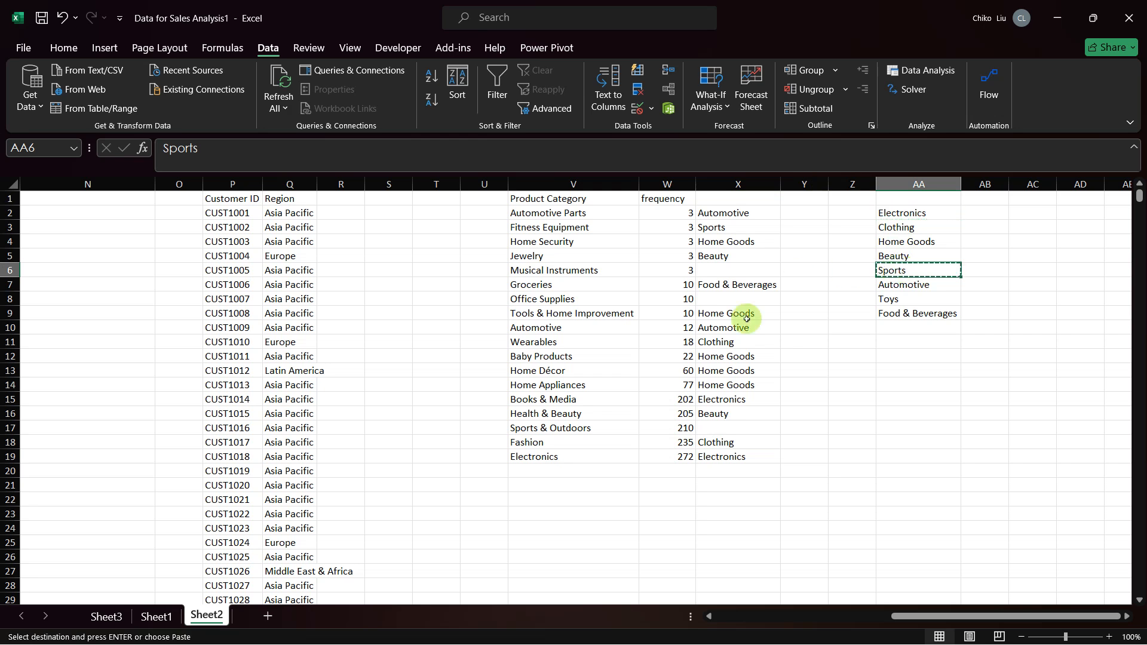
click(711, 427)
key(ctrl+v)
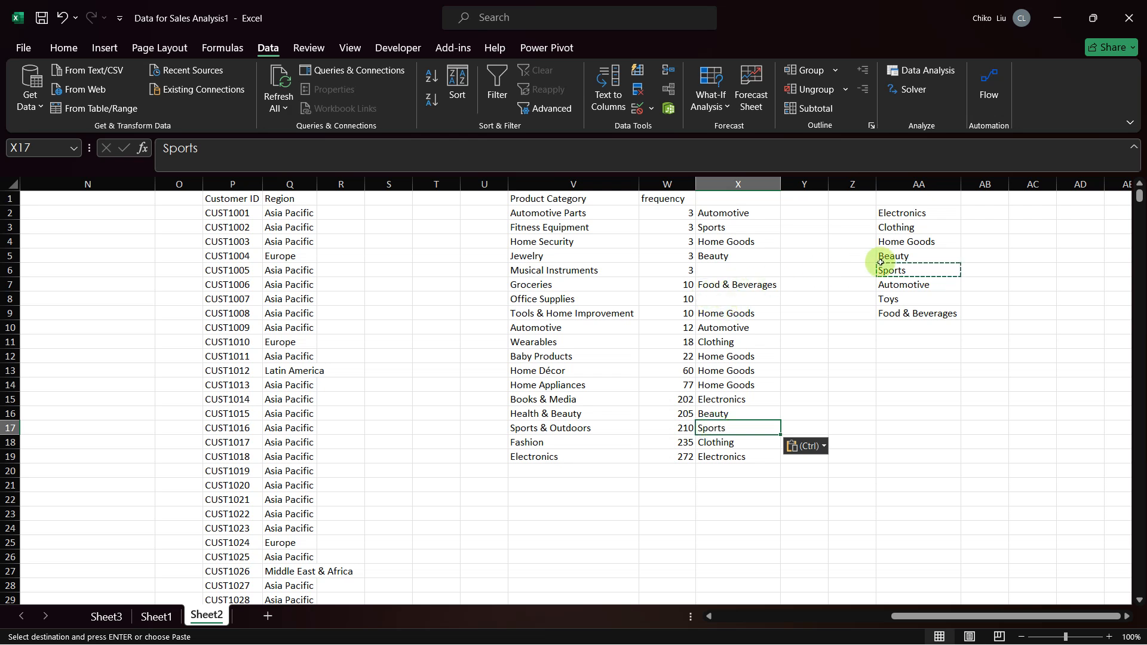
click(895, 300)
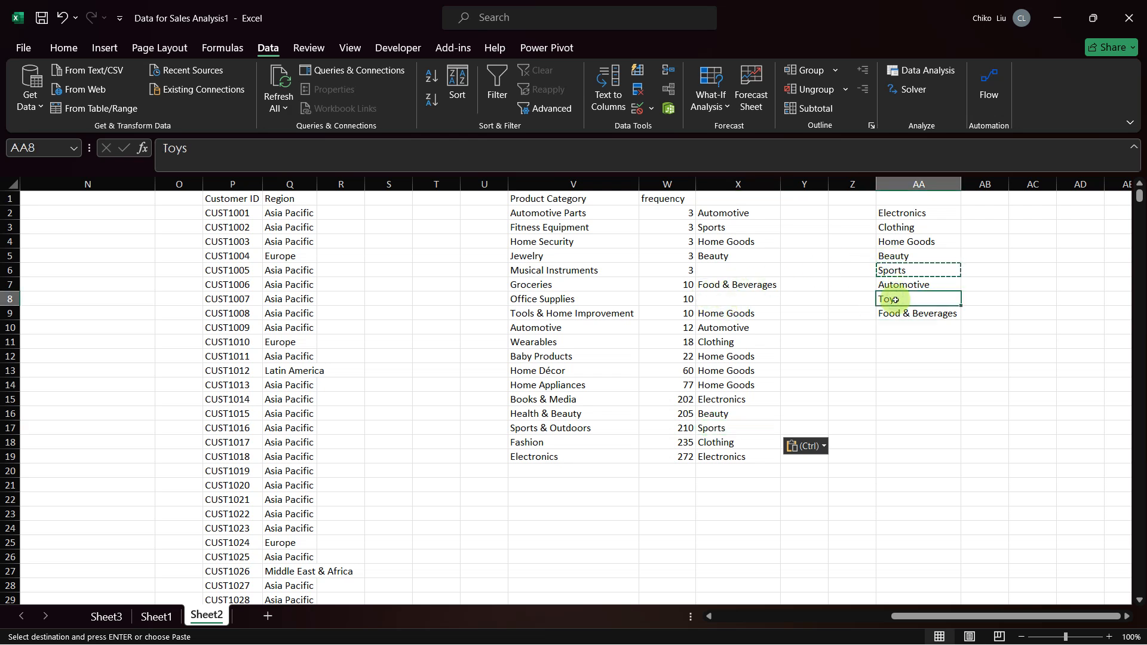
key(ctrl+c)
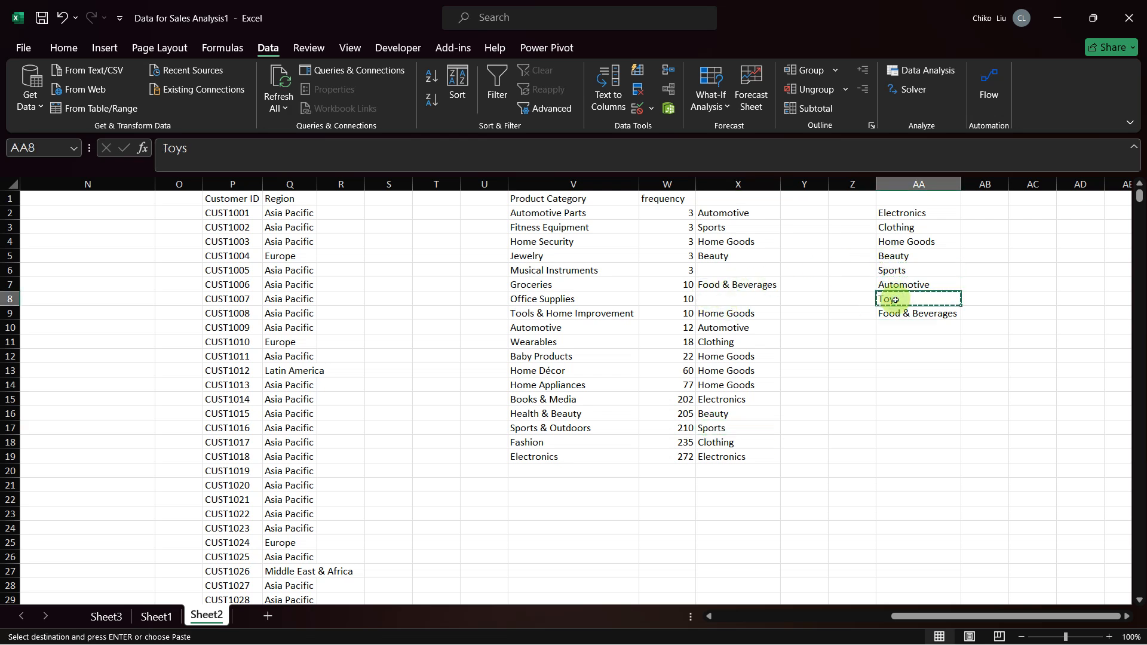
click(713, 273)
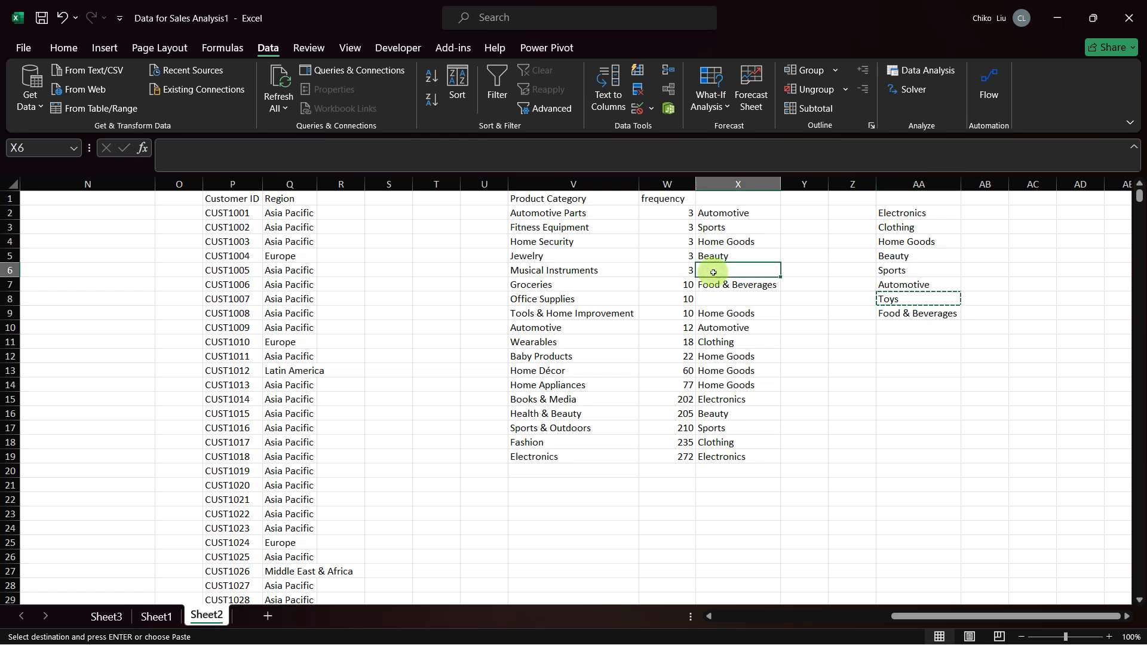
Step: Copy Electronics from AA2 into X6 as the broader category for Musical Instruments
click(906, 214)
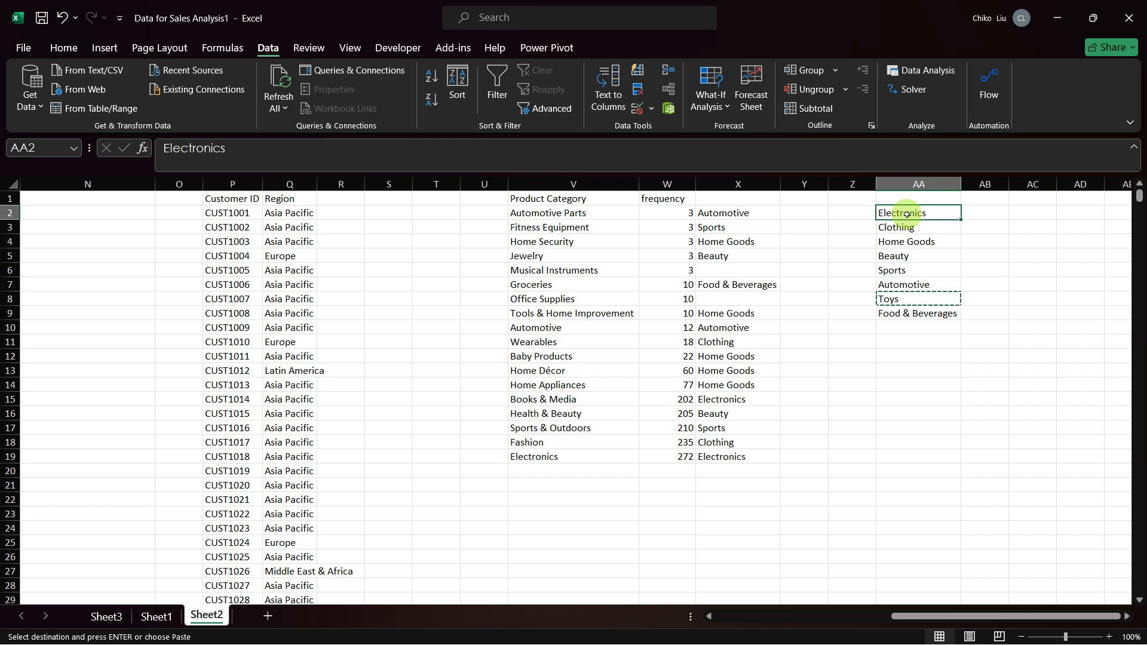
key(ctrl+c)
click(744, 270)
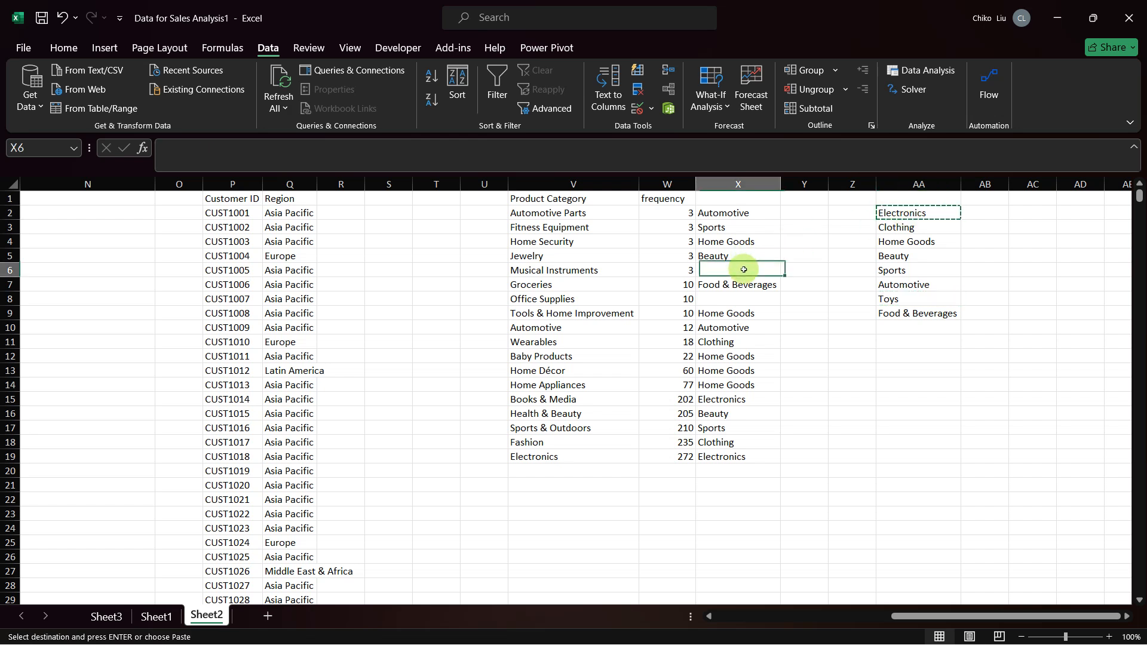
key(ctrl+v)
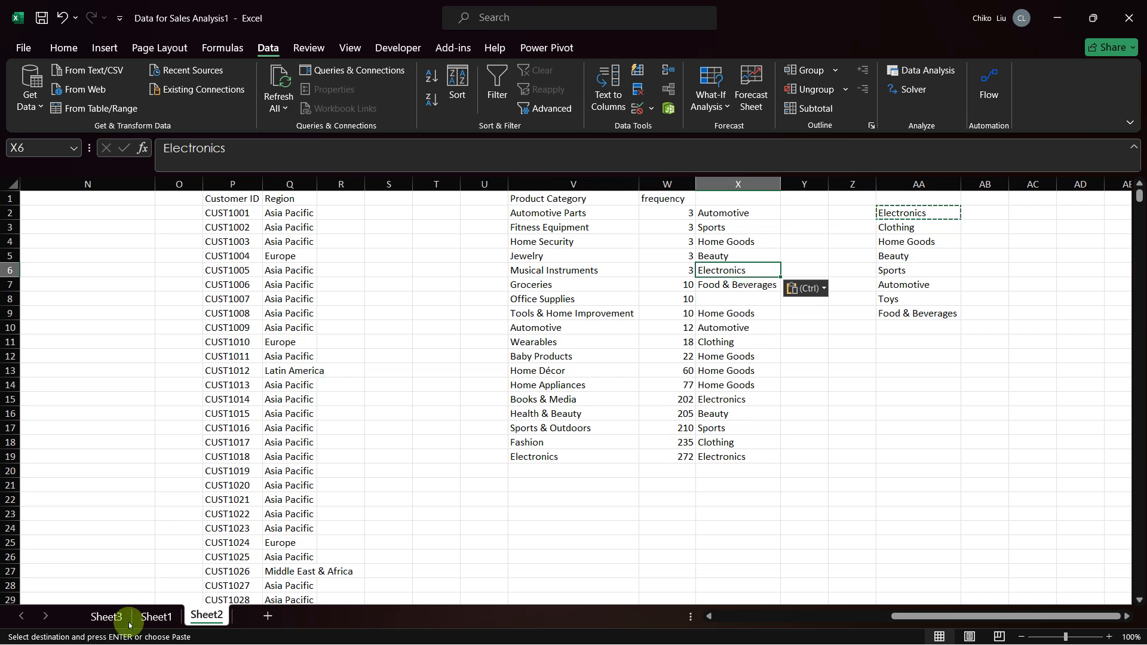
Step: Filter the Product Category column in Sheet1 to Office Supplies to check which products it contains
click(156, 615)
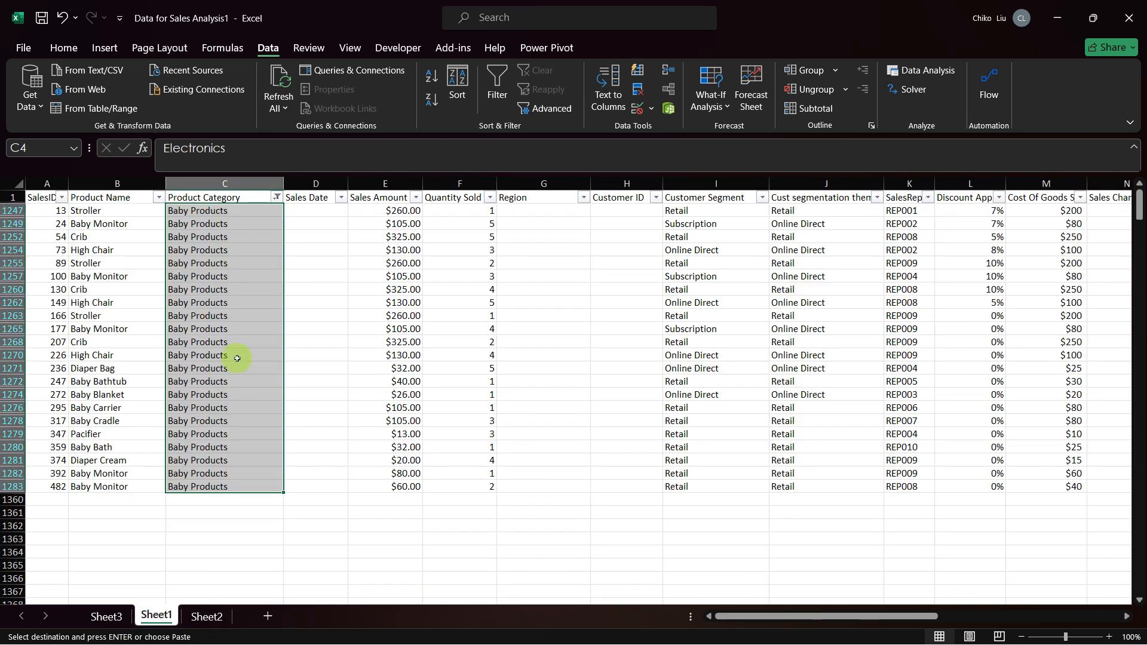
click(277, 197)
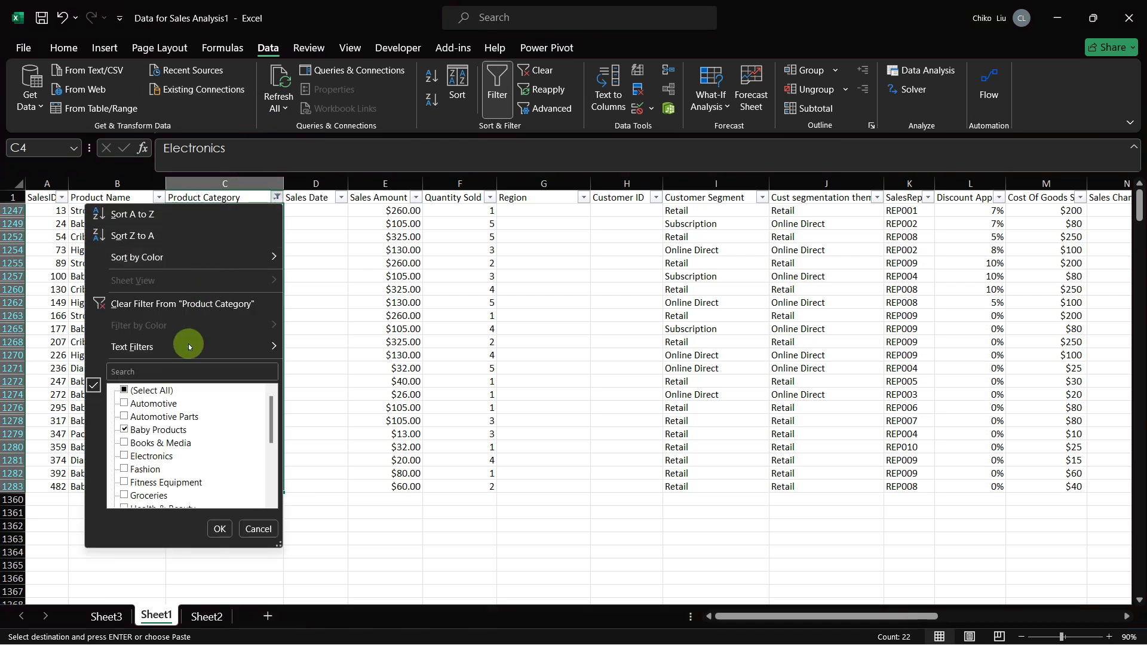
click(192, 368)
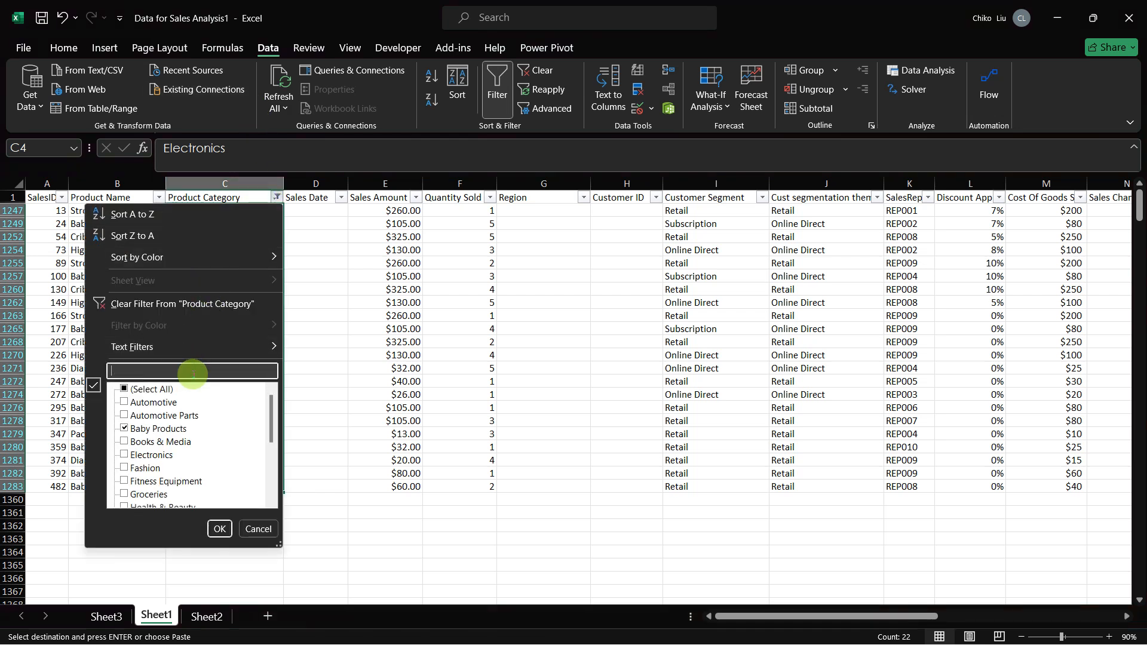
text(office su)
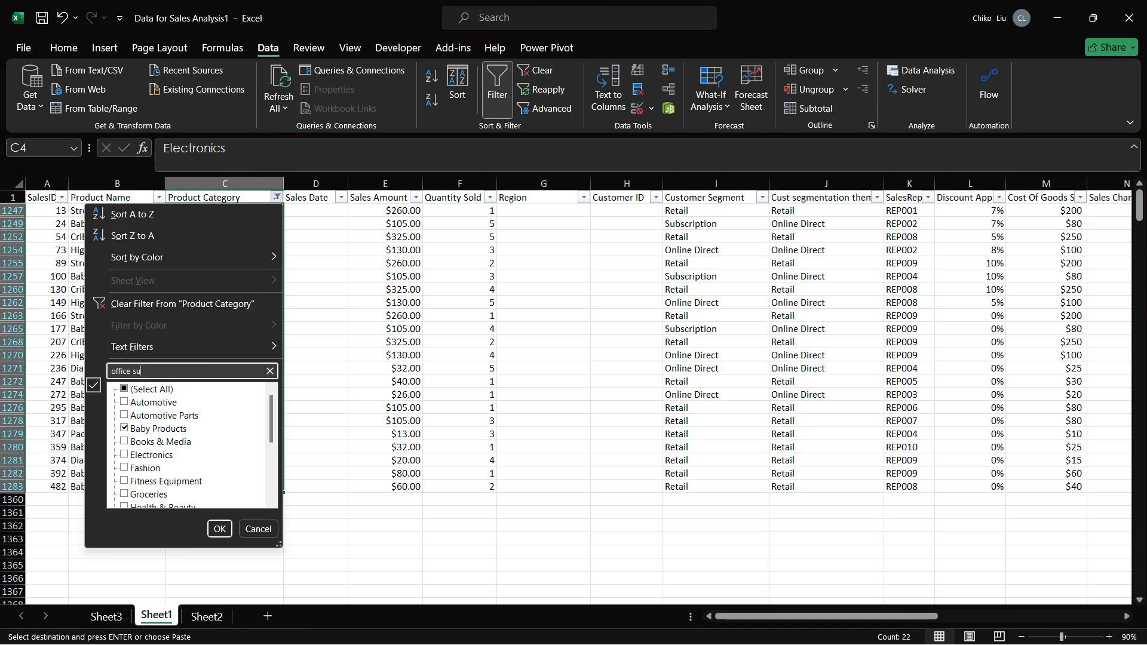
key(Return)
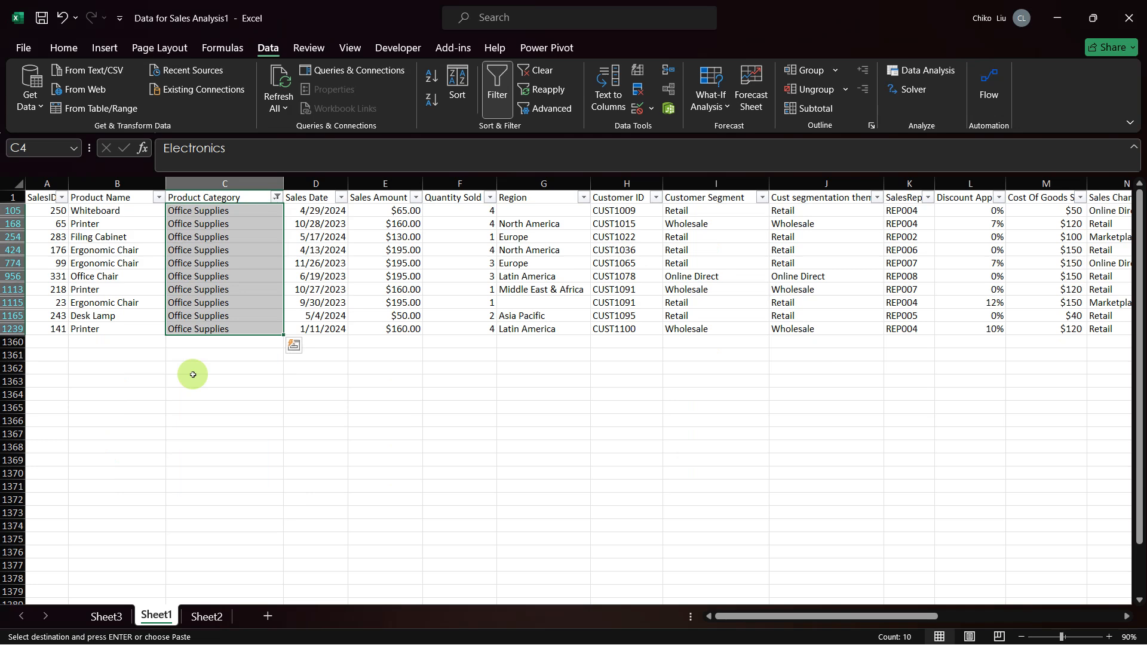
Step: Copy Home Goods from AA4 in Sheet2 into X8 as the broader category for Office Supplies
key(ctrl+Page_Down)
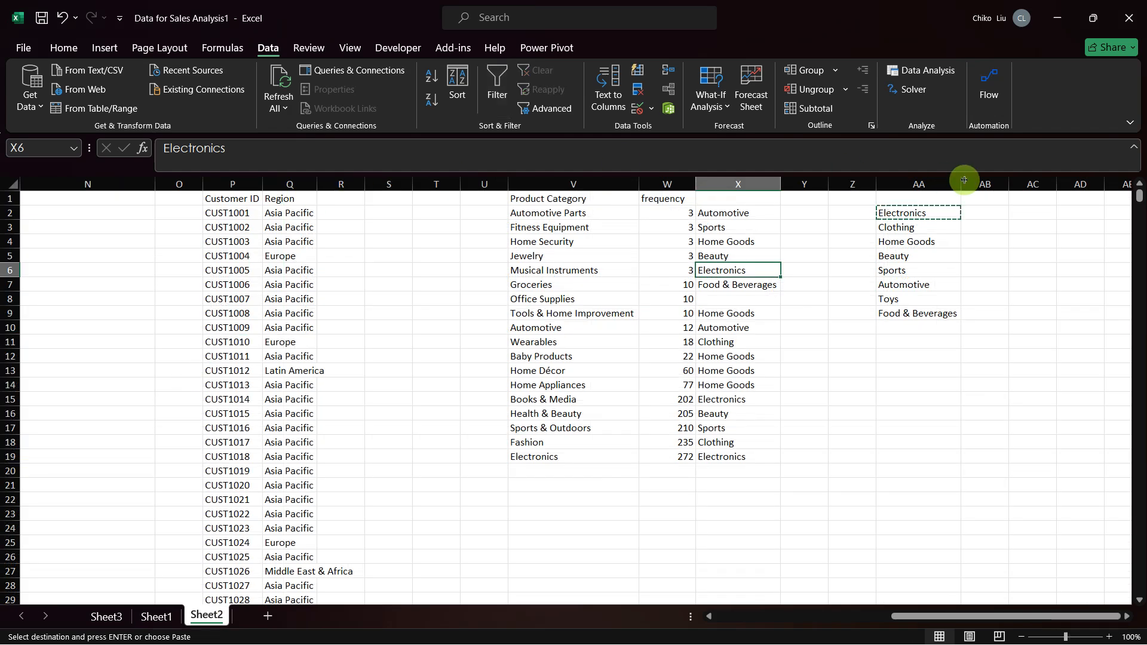
click(915, 240)
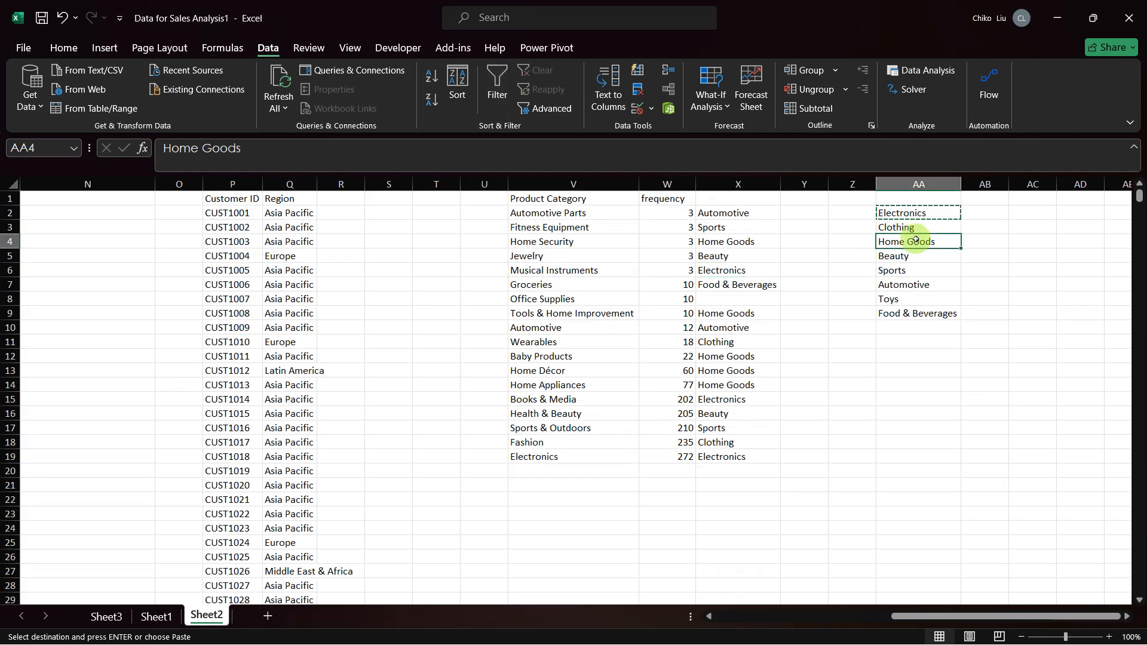
key(ctrl+c)
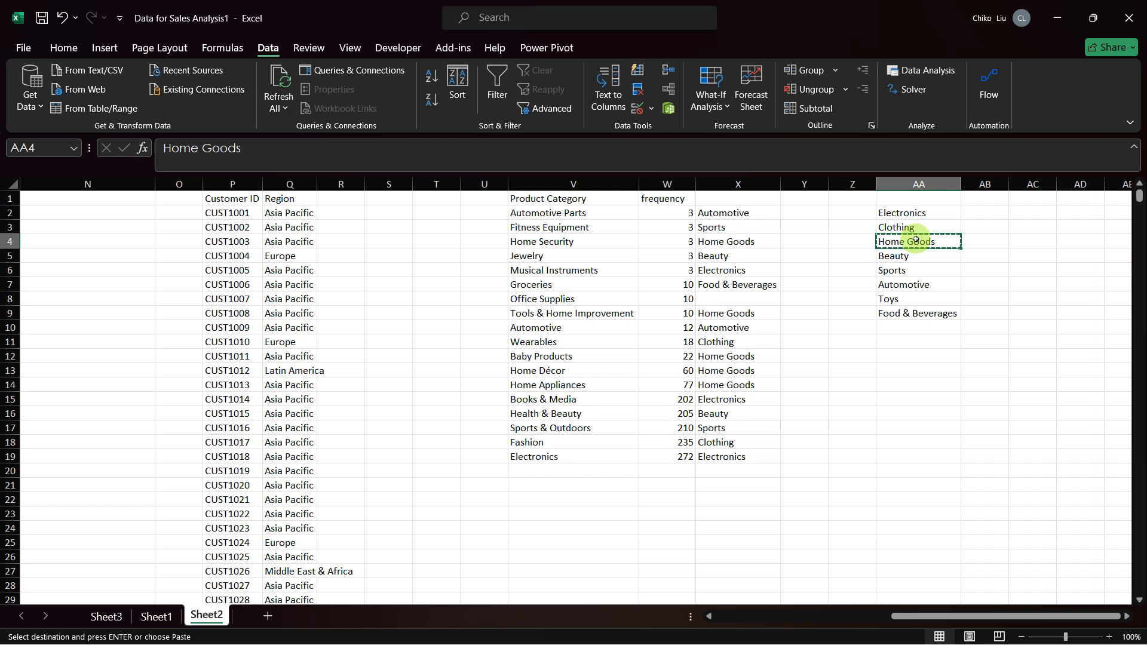
click(749, 298)
key(ctrl+v)
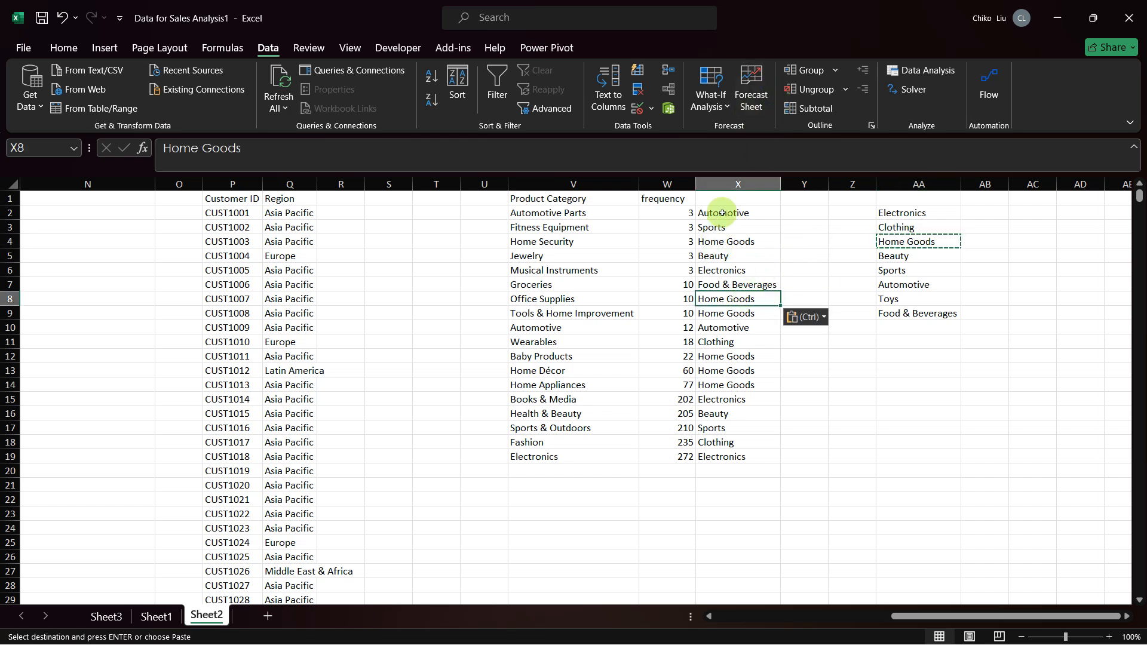
Step: Add the column headings Human in X1 and AI in Y1
click(732, 203)
key(Escape)
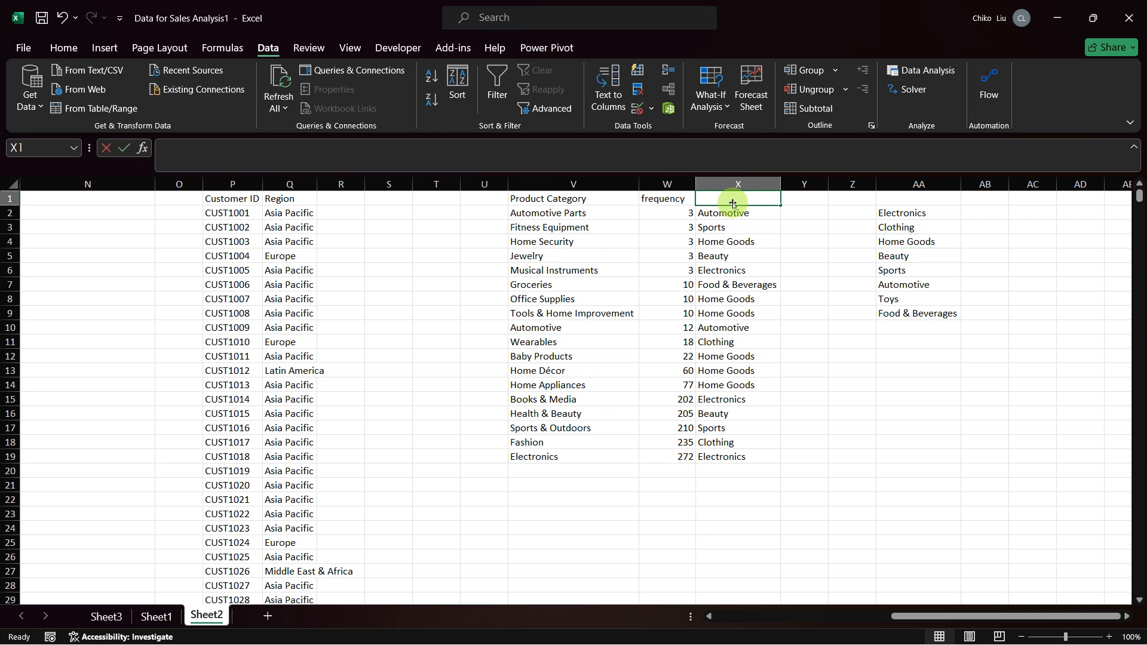
text(Human)
key(Tab)
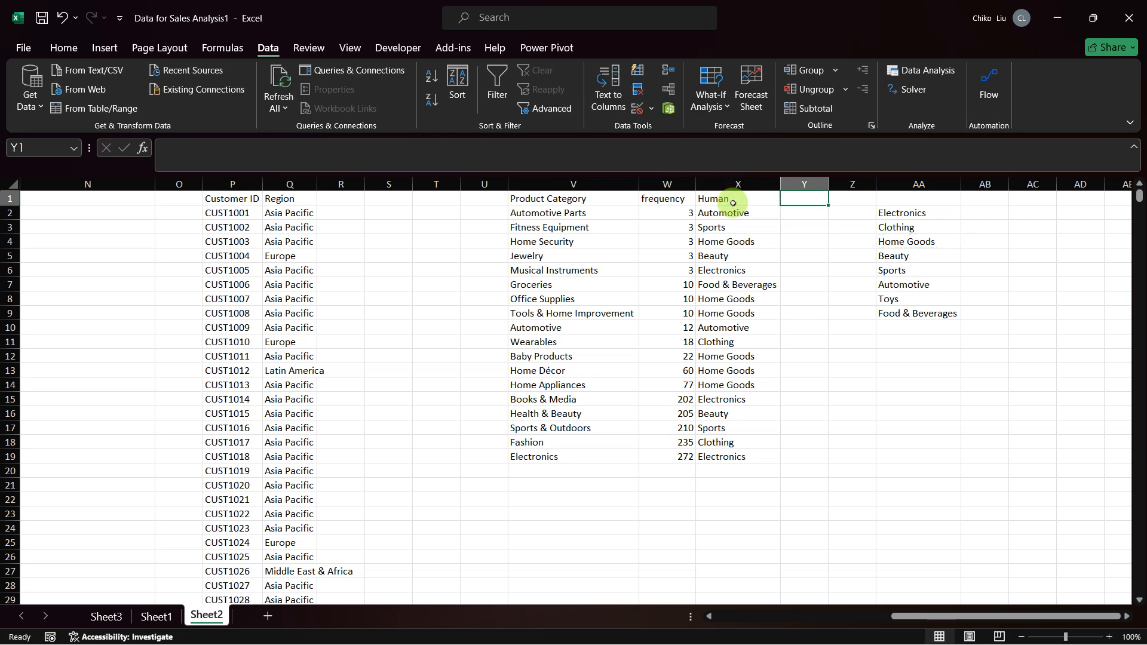
text(AI)
key(Return)
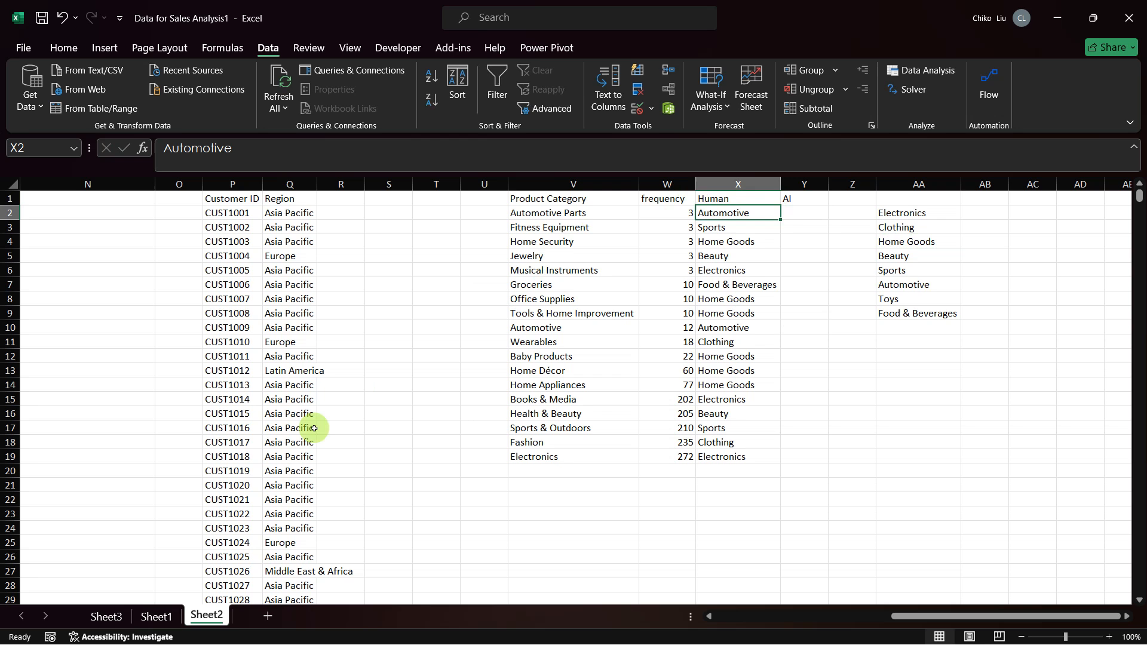
Step: Copy the Product Category list in V1:V19 of Sheet2 and switch to the ChatGPT conversation in Firefox
click(158, 616)
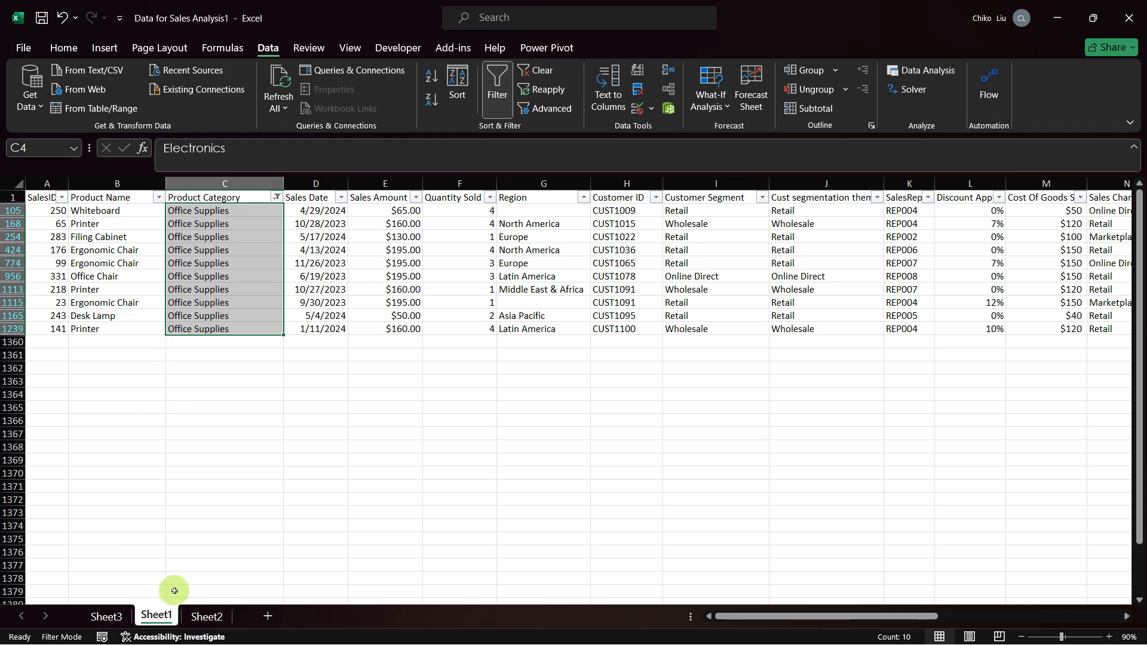
click(203, 616)
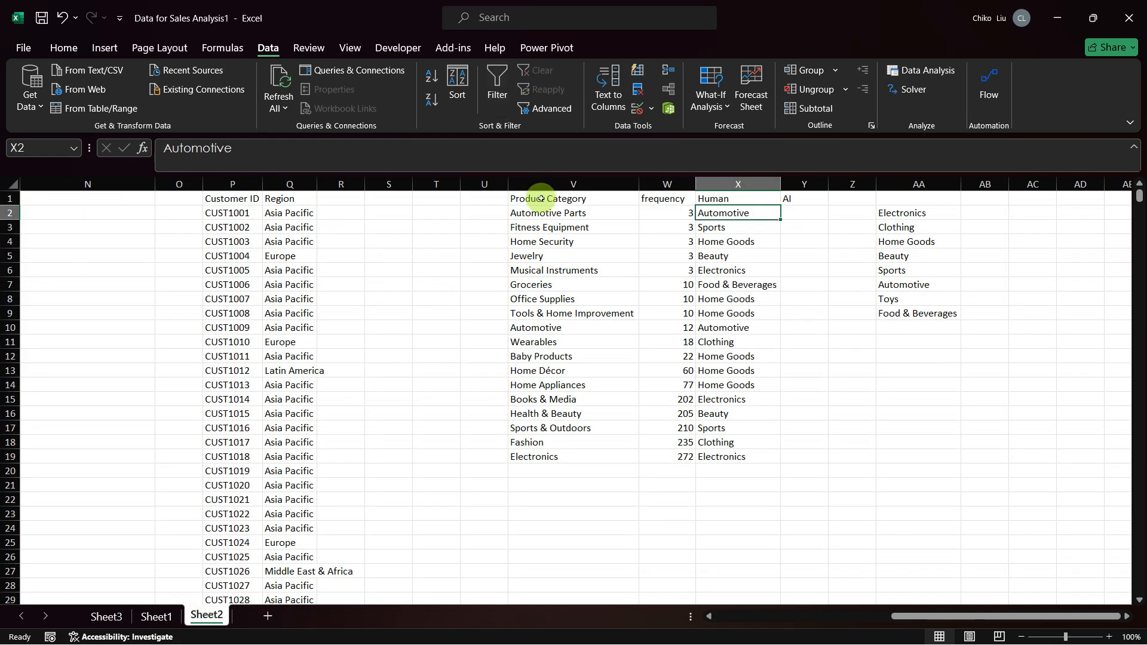
drag(555, 198, 550, 455)
key(alt+Tab)
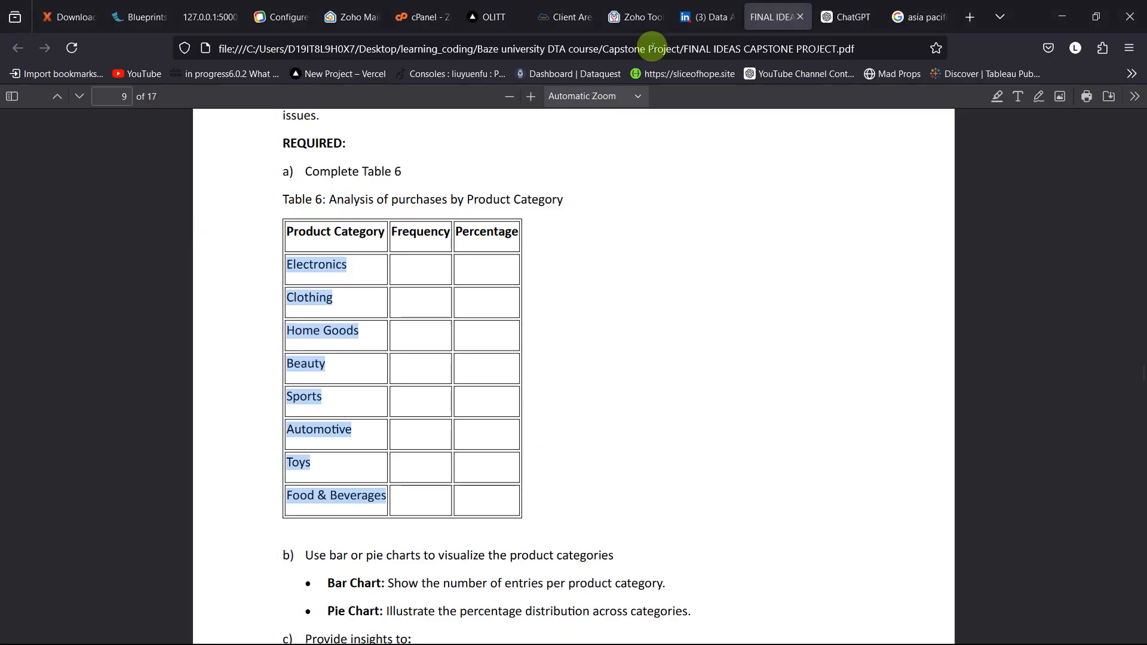
click(844, 17)
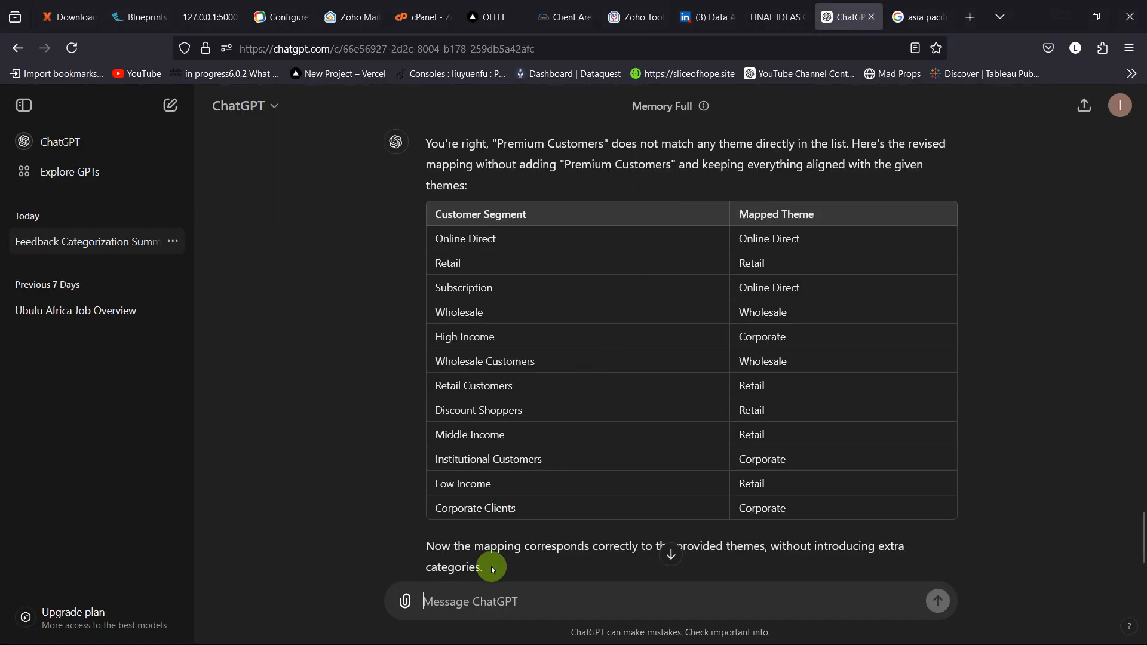
Step: Start a ChatGPT prompt with "segment this product category:" and paste the copied product category list on the line below
text(segme)
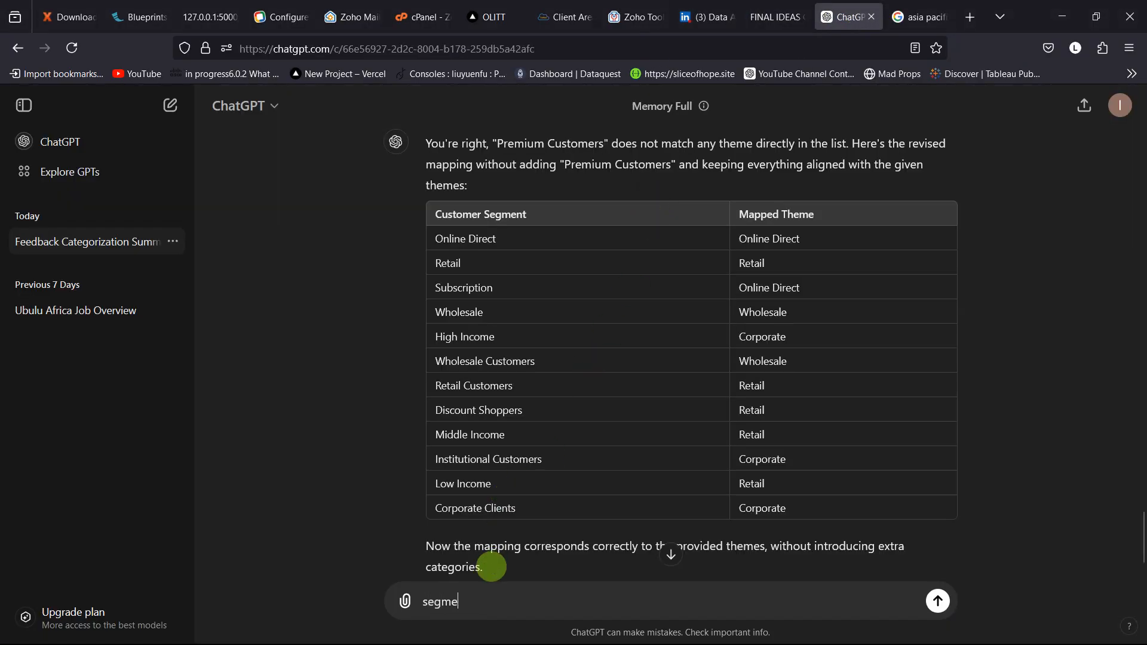
text(nt this product category)
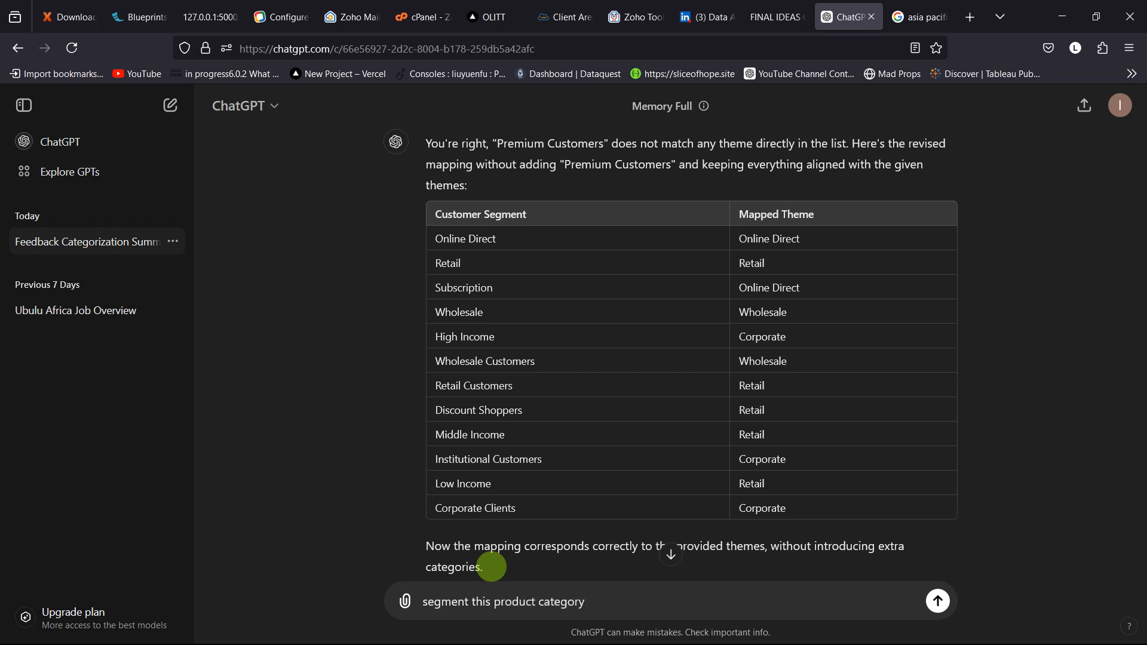
text(:)
key(shift+Return)
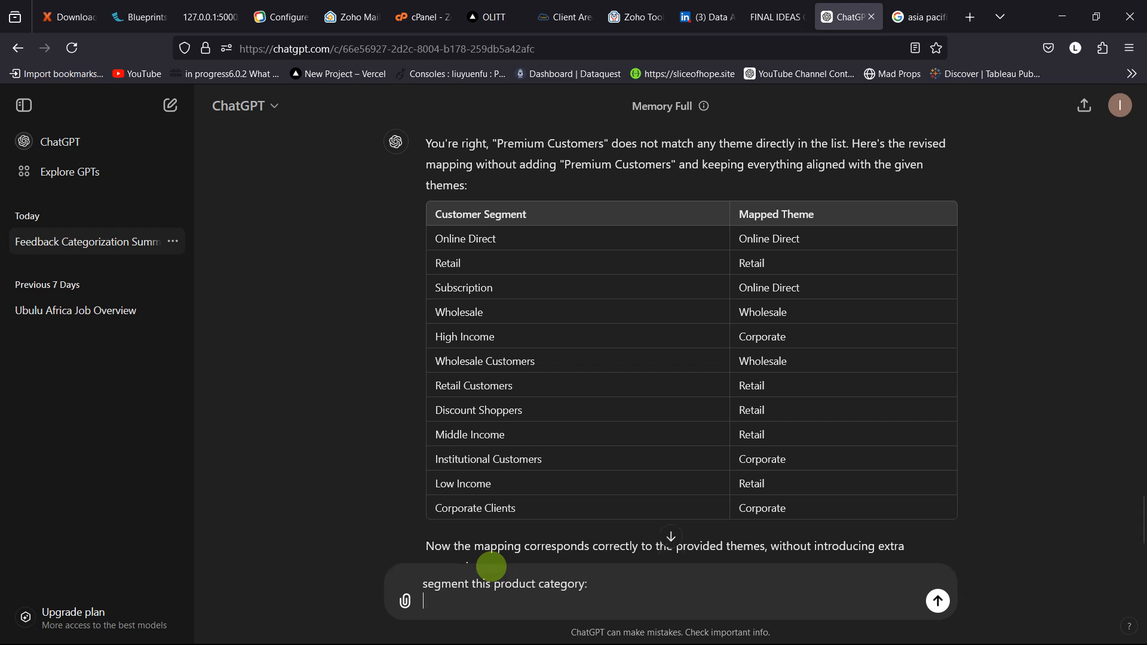
key(ctrl+v)
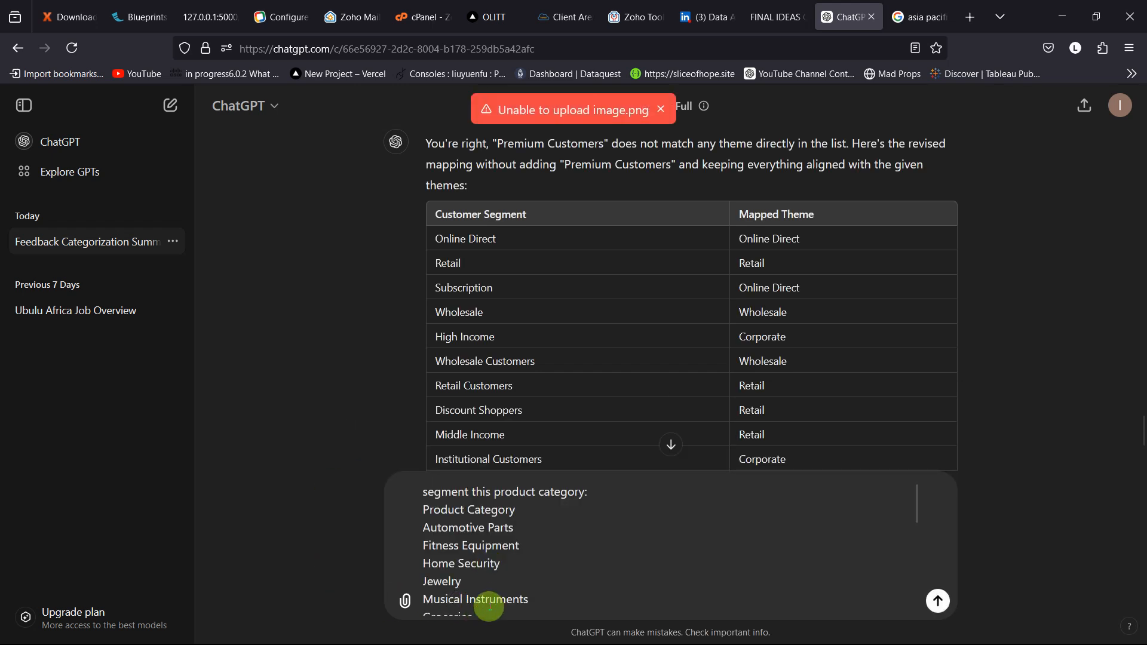
Step: Add the line "by these segmentation:" beneath the pasted list, checking Table 6 in the project PDF for the target categories
scroll(488, 605, down, 5)
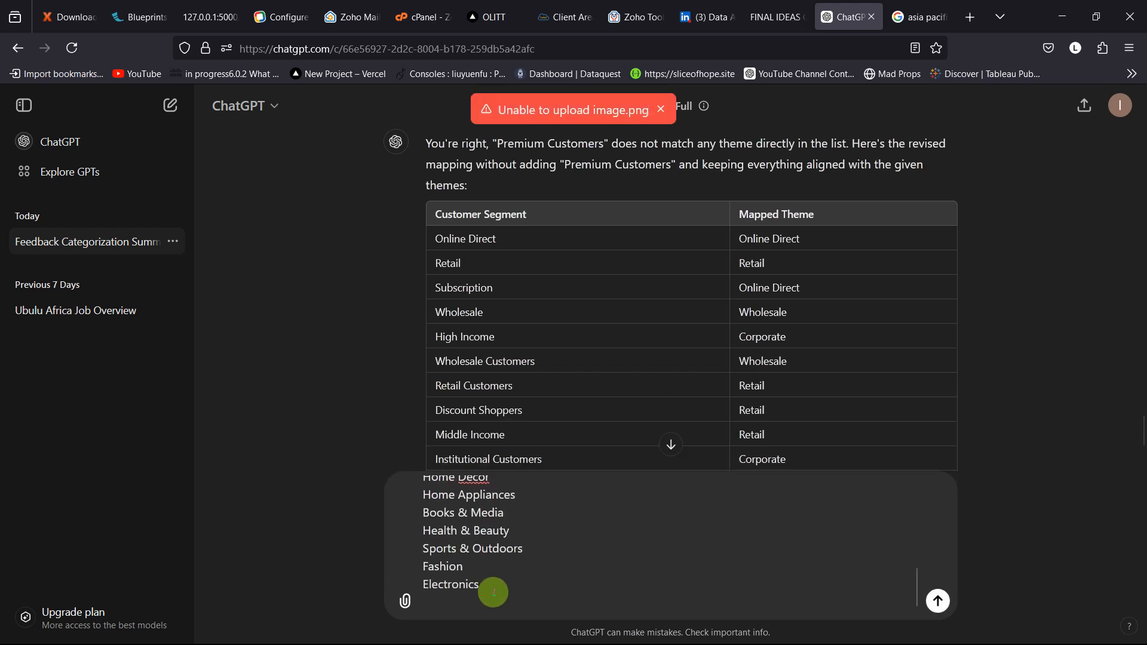
text(by th)
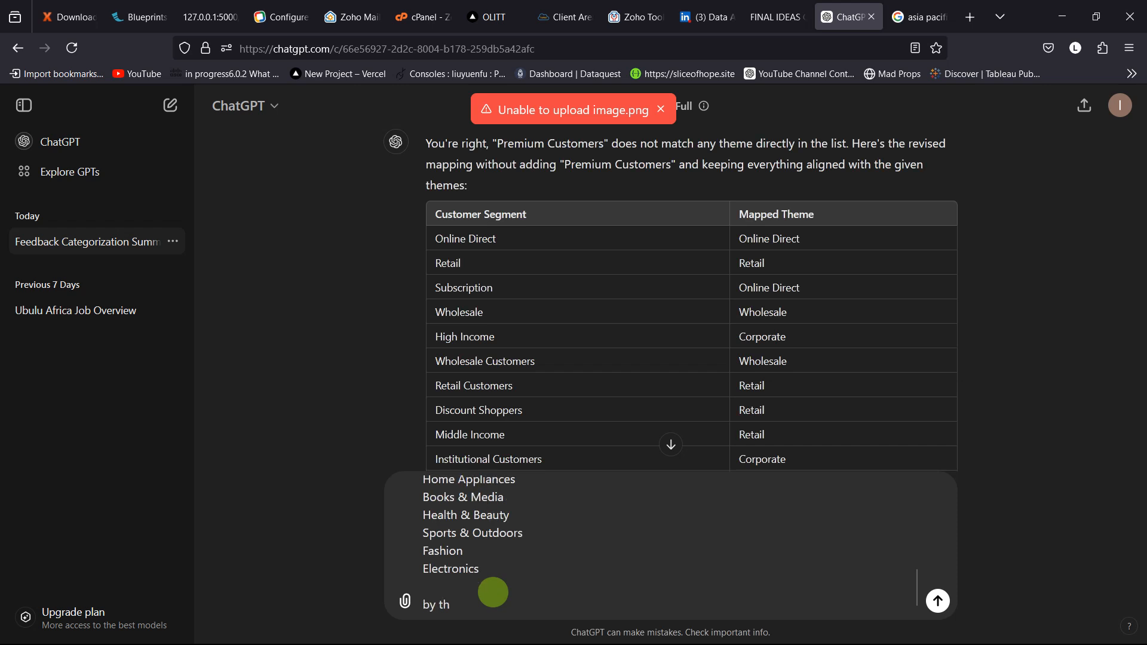
text(ese)
key(alt+Tab)
key(alt+shift+Tab)
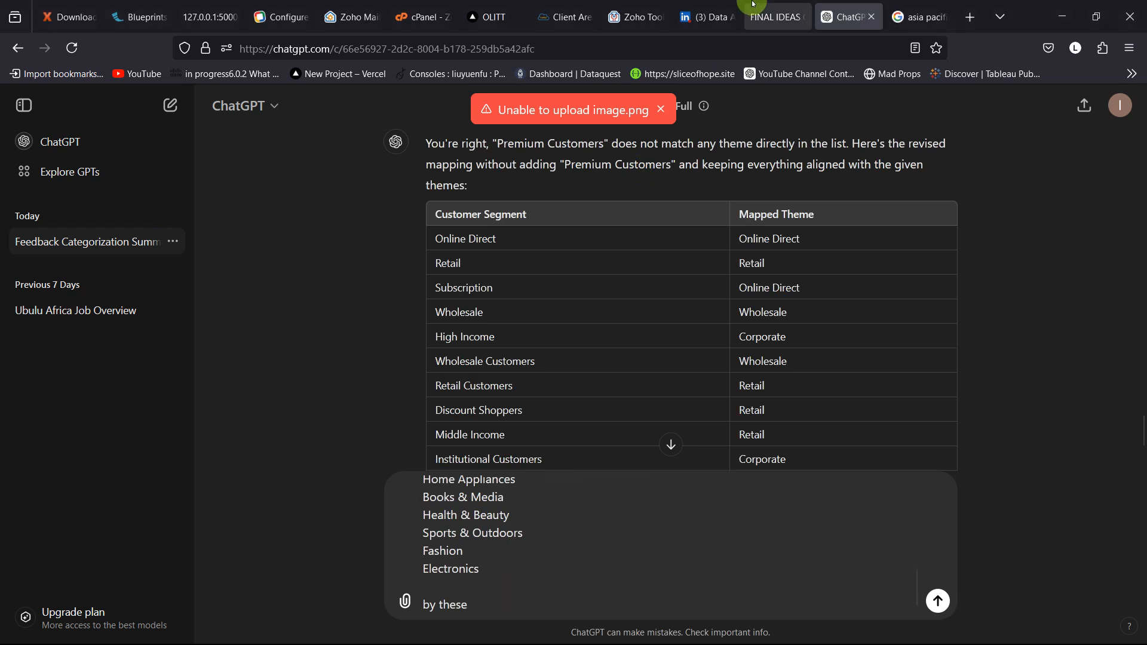
click(756, 12)
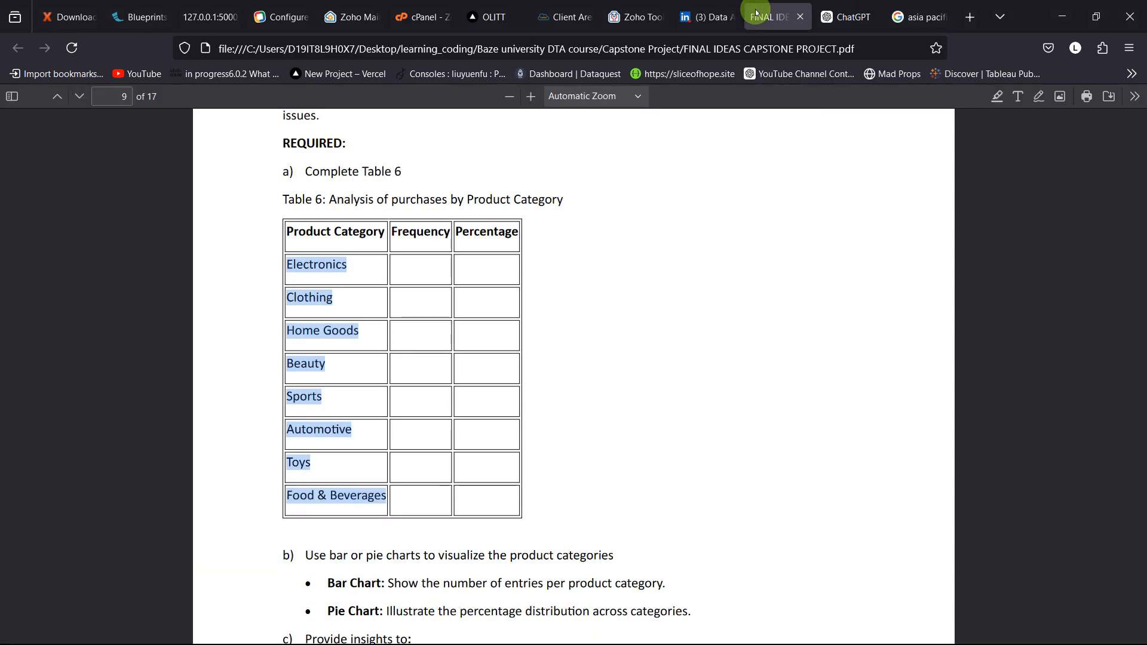
click(845, 17)
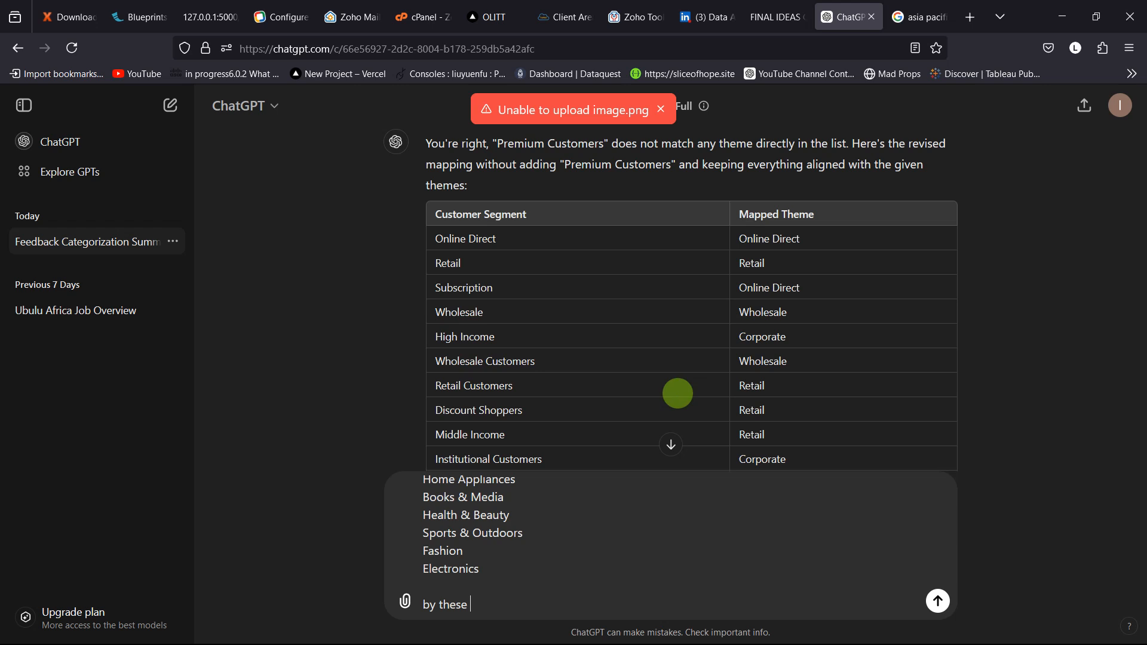
text(segmentation)
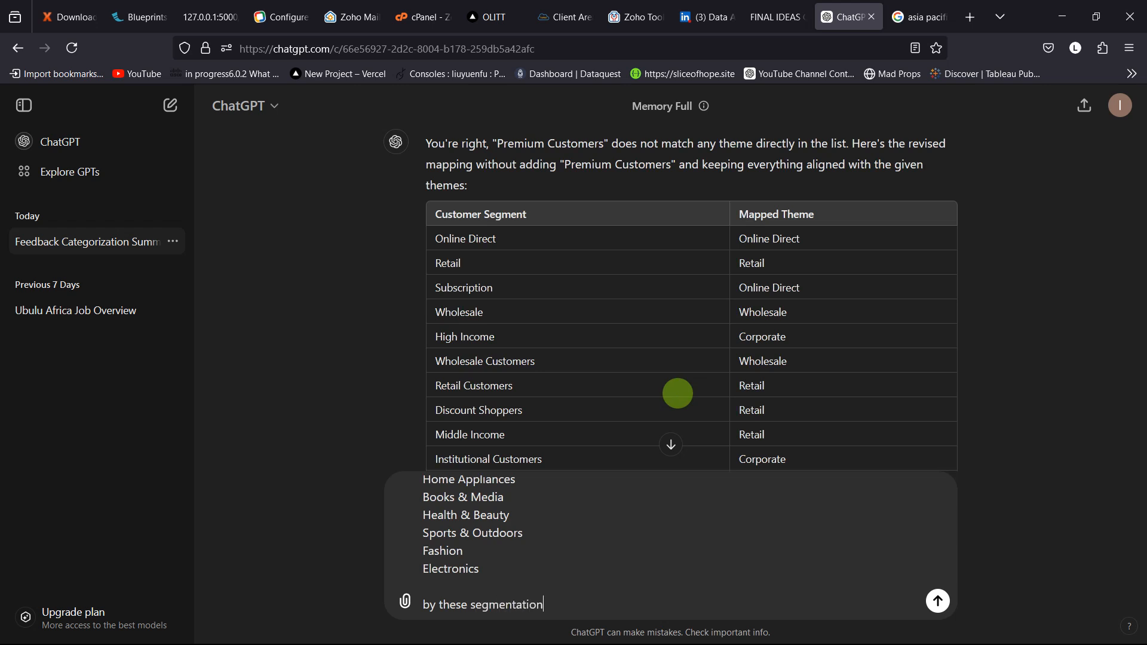
text(:)
key(shift+Return)
Step: Switch to Excel, copy the broader categories in AA2:AA9 of Sheet2, and return to the ChatGPT prompt
key(alt+Tab)
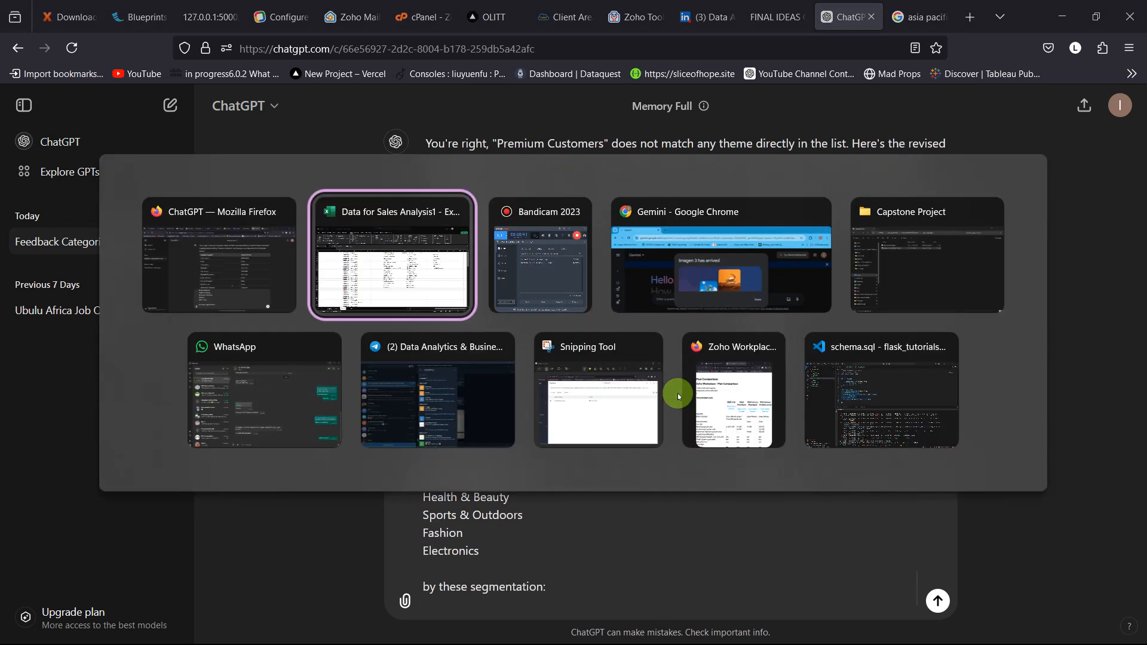
key(alt+Tab)
key(alt+shift+Tab)
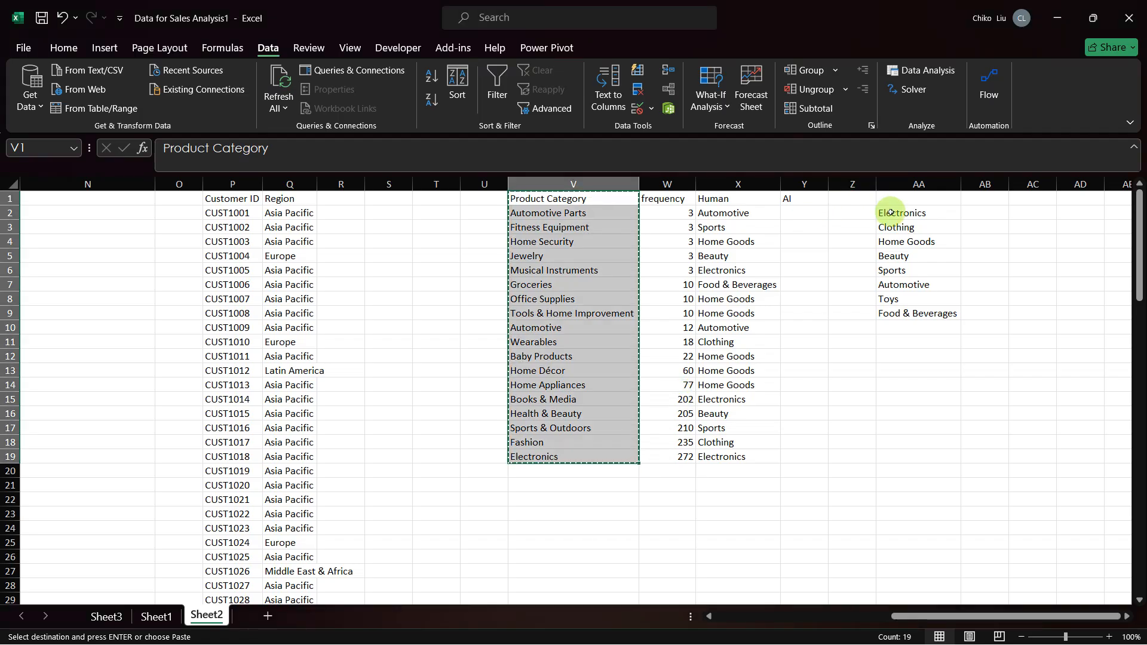
drag(890, 212, 892, 312)
key(ctrl+c)
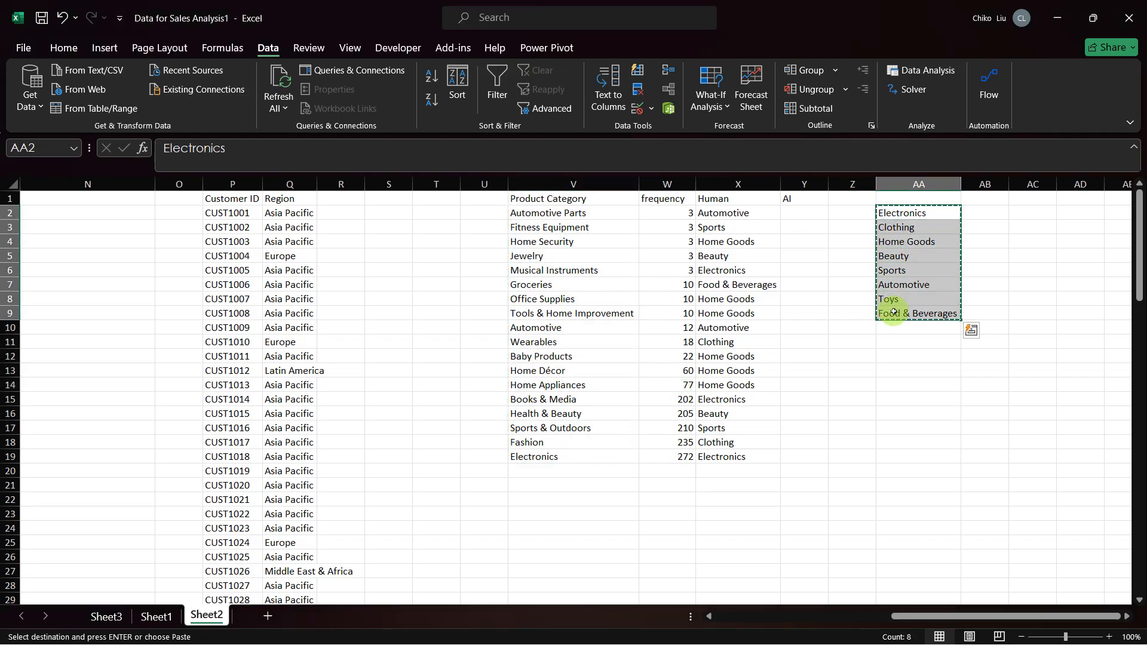
key(alt+Tab)
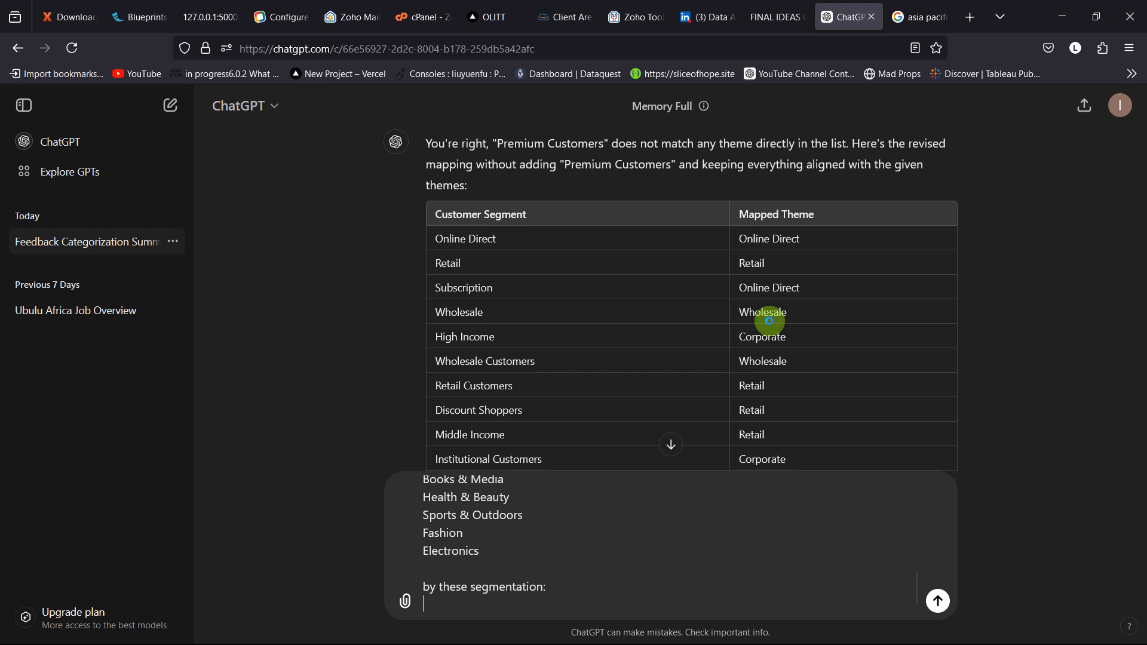
Step: Switch to Gemini, dismiss the Imagen 3 announcement, and try to paste the copied broader categories into its prompt
key(alt+Tab)
key(alt+Tab)
key(alt+Tab)
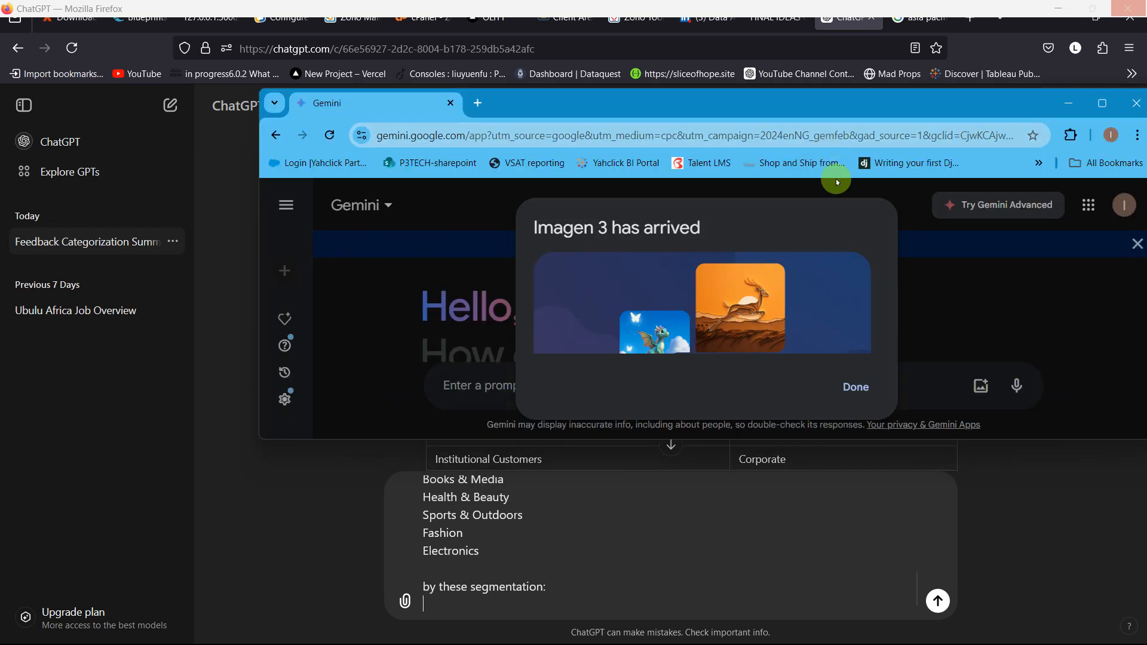
click(854, 386)
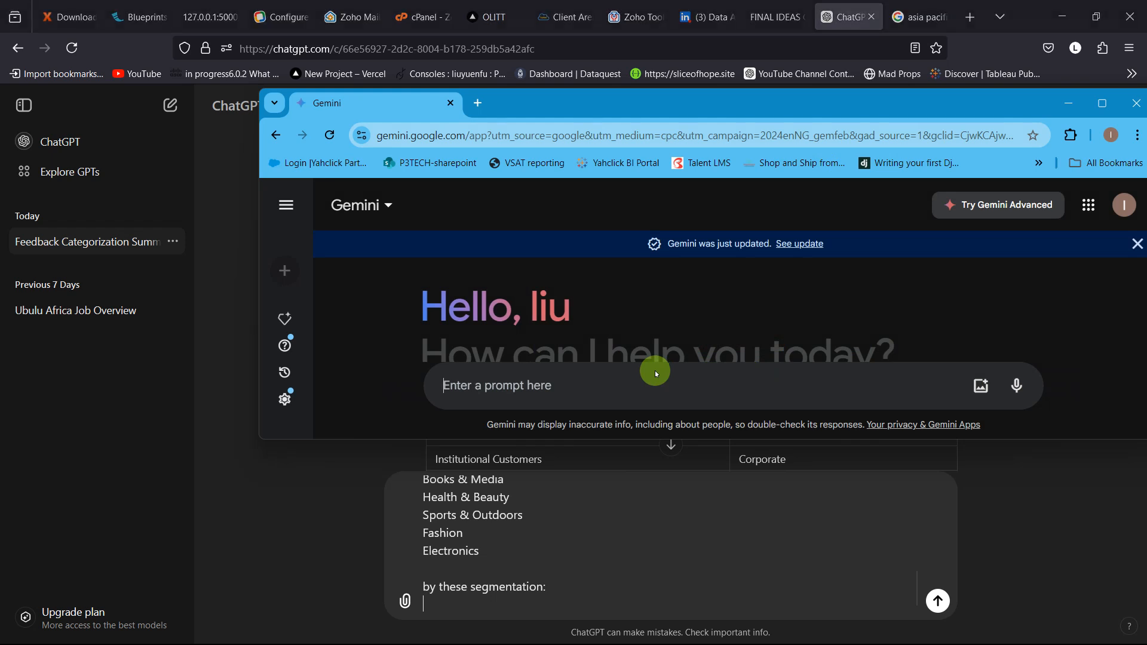
key(ctrl+v)
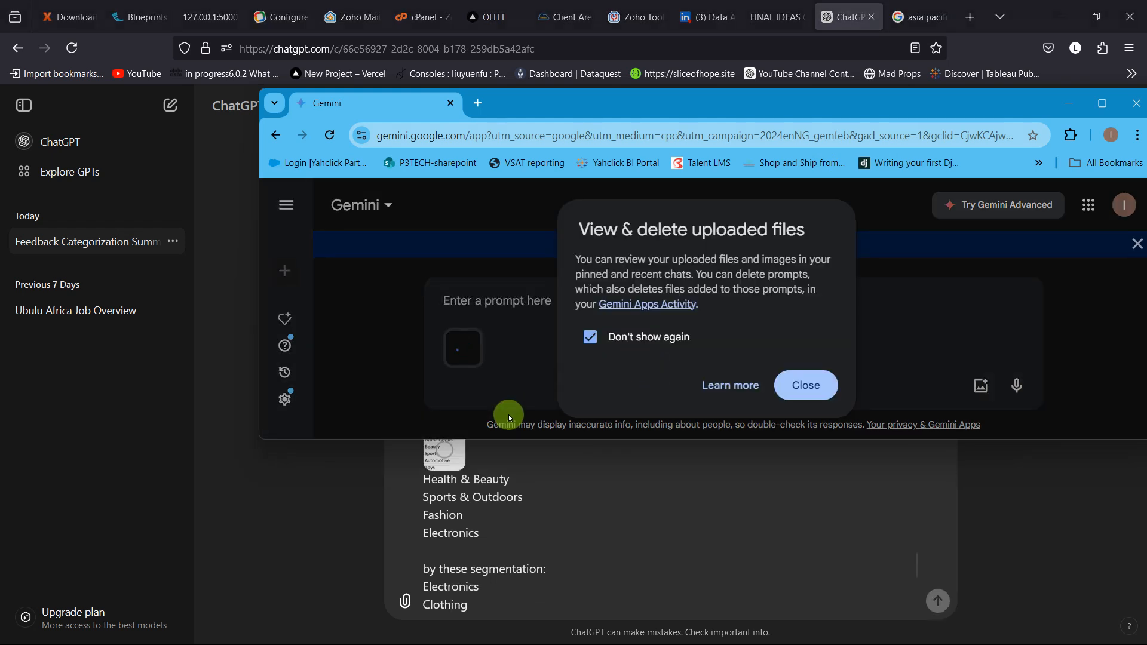
Step: Return to ChatGPT and remove the image attachment from the prompt, keeping the pasted category text
click(393, 474)
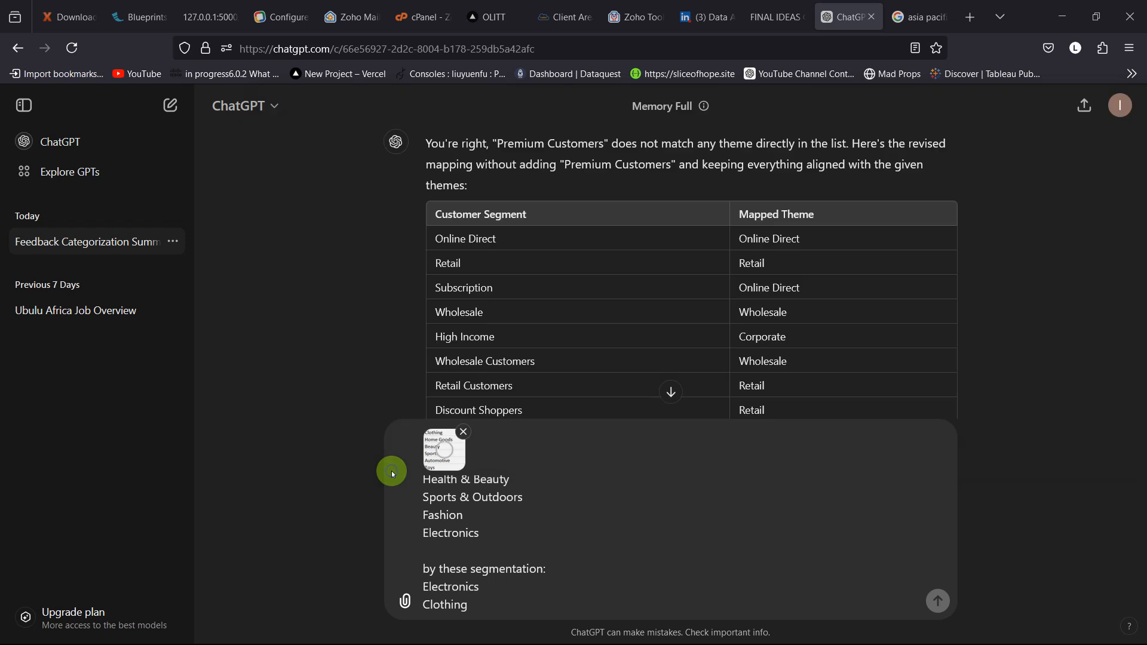
click(462, 433)
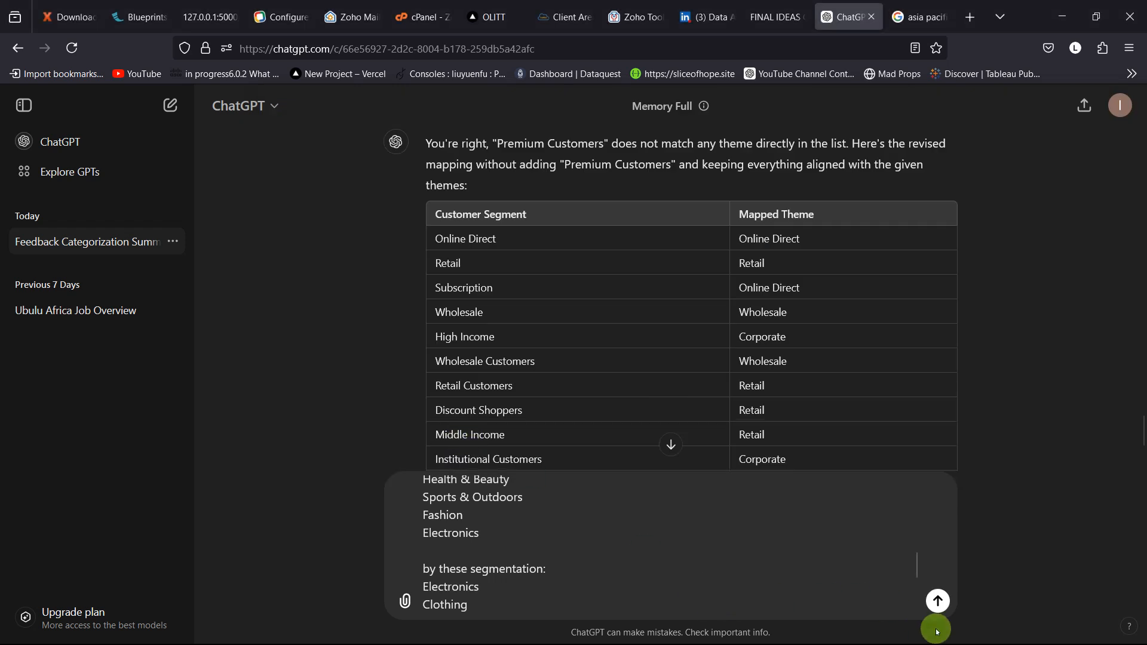
Step: Send the product category segmentation prompt to ChatGPT and dismiss the image upload error
click(939, 602)
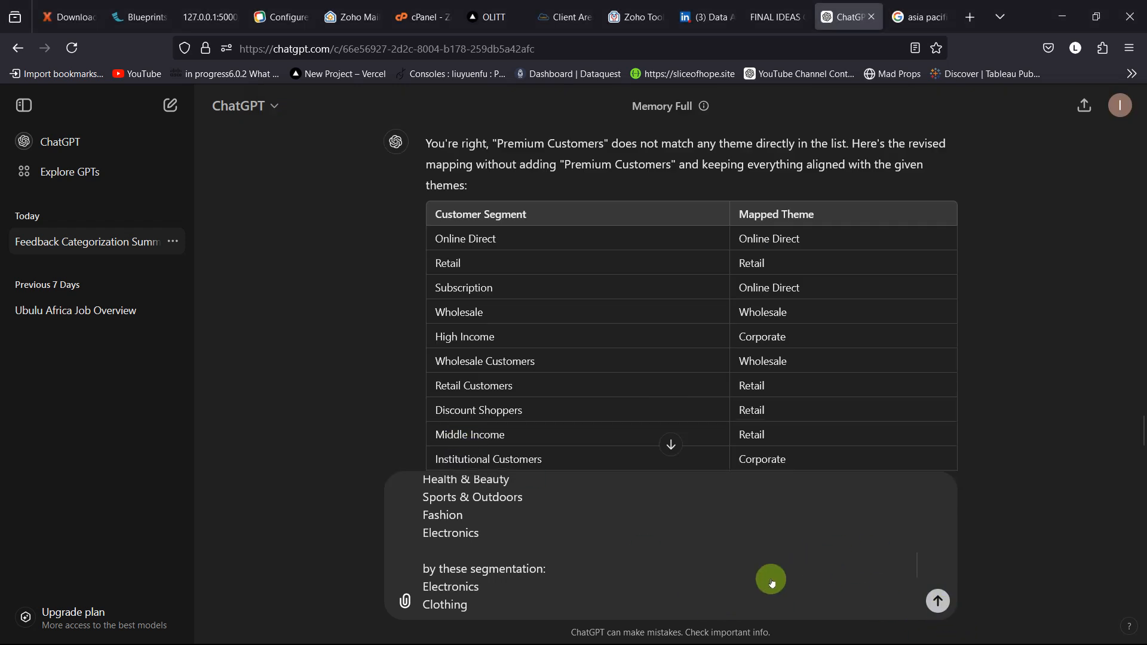
scroll(770, 582, down, 5)
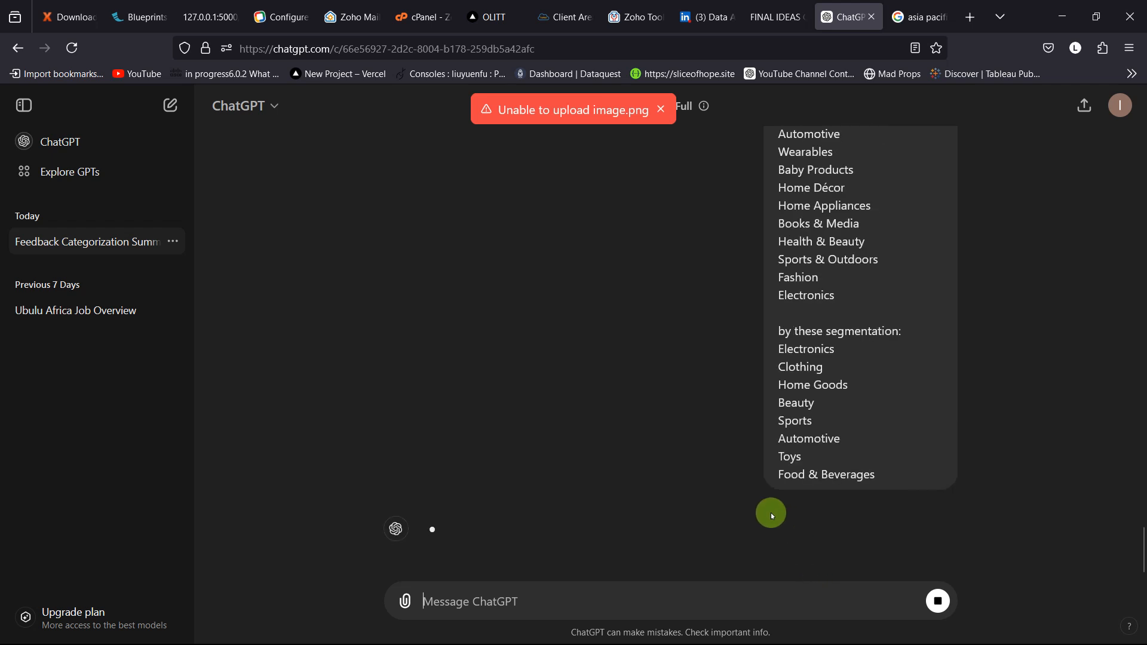
click(660, 110)
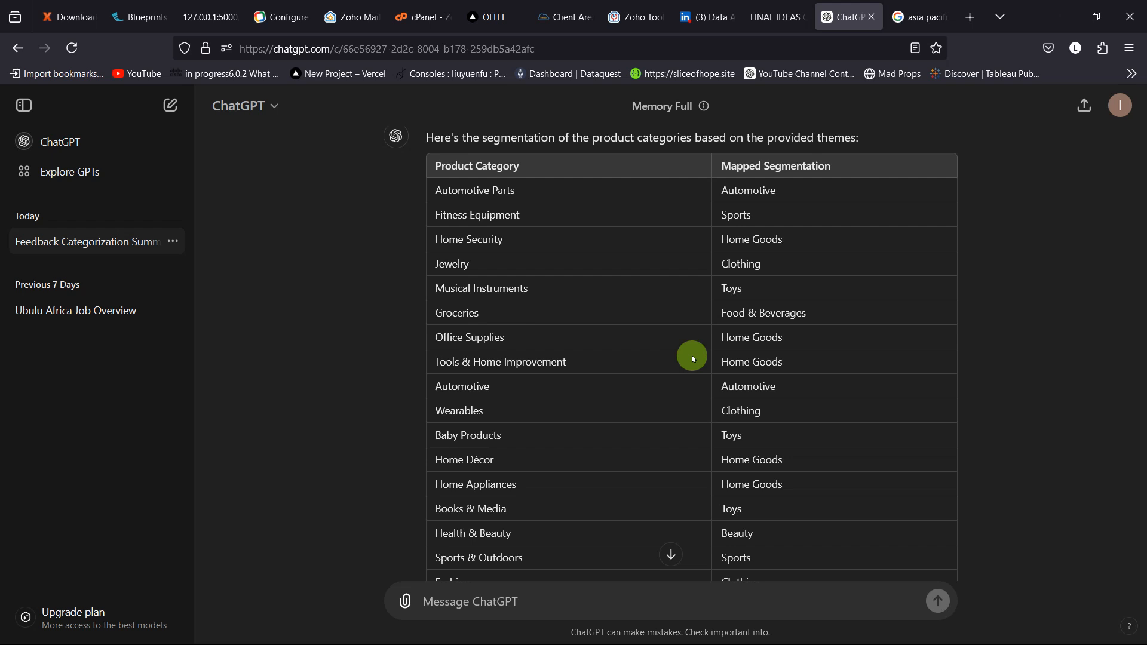
Step: Open the sent segmentation prompt for editing and select all of its text
scroll(692, 356, up, 10)
scroll(721, 407, up, 3)
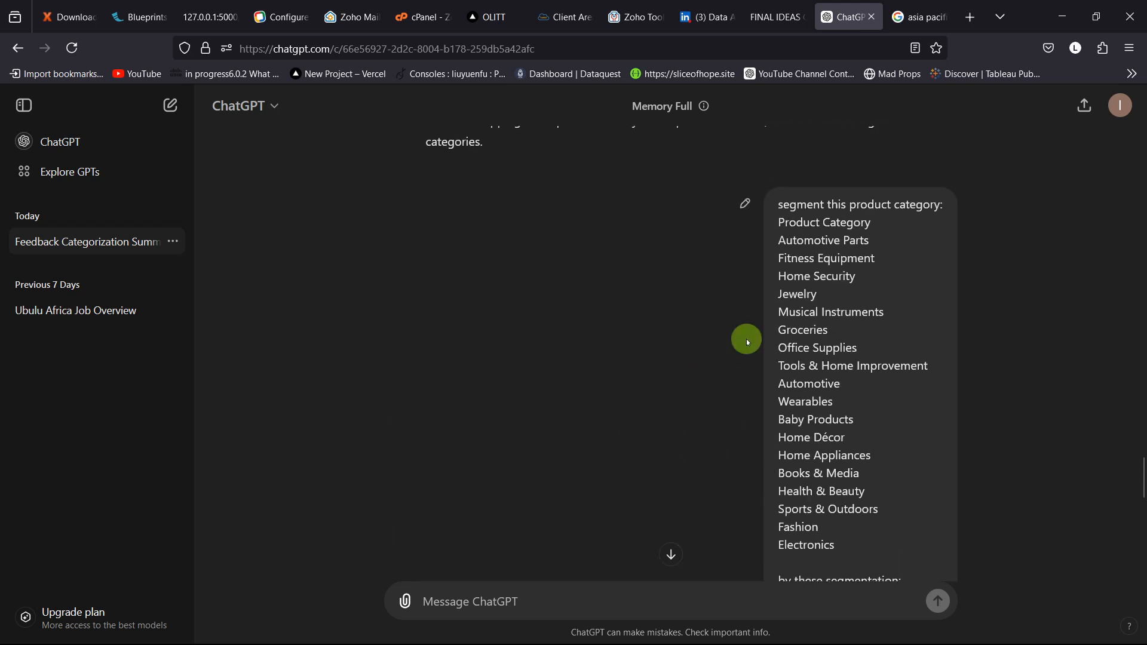
click(741, 198)
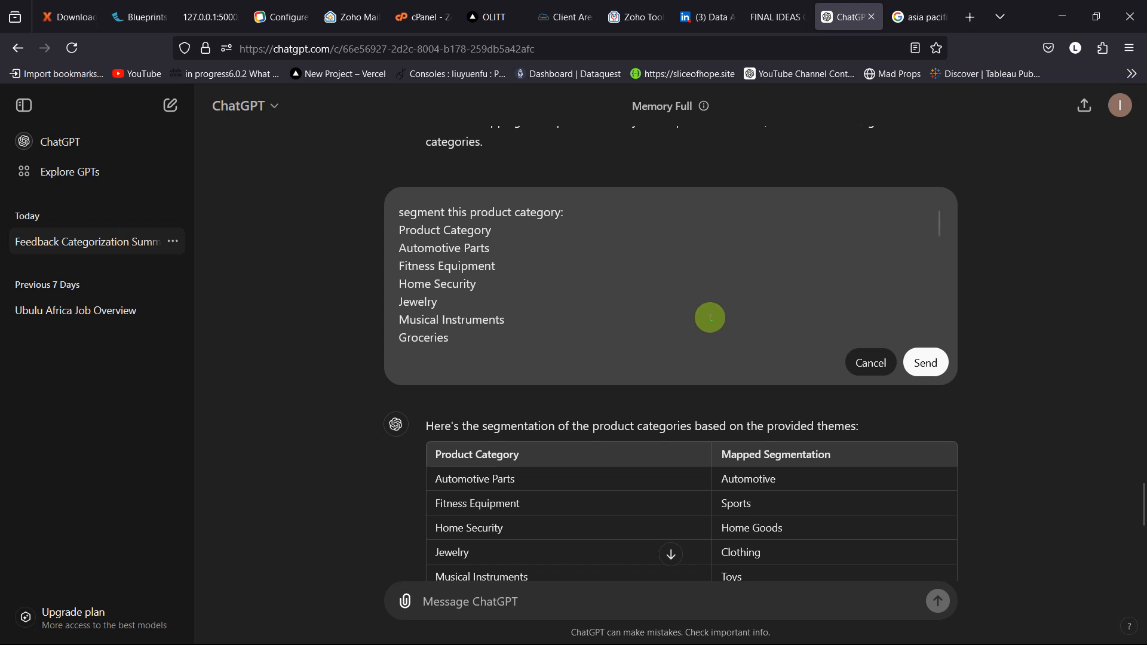
key(ctrl+a)
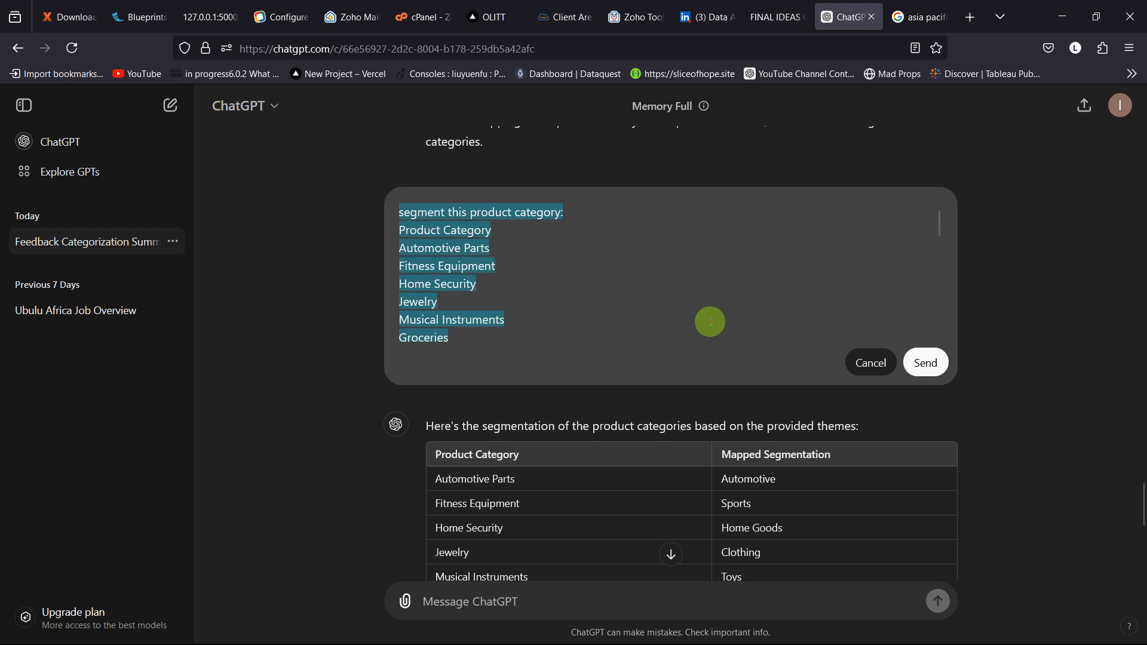
Step: Switch to Gemini, dismiss the uploaded files notice, maximize the window, and remove the image attached to the prompt
key(alt+Tab)
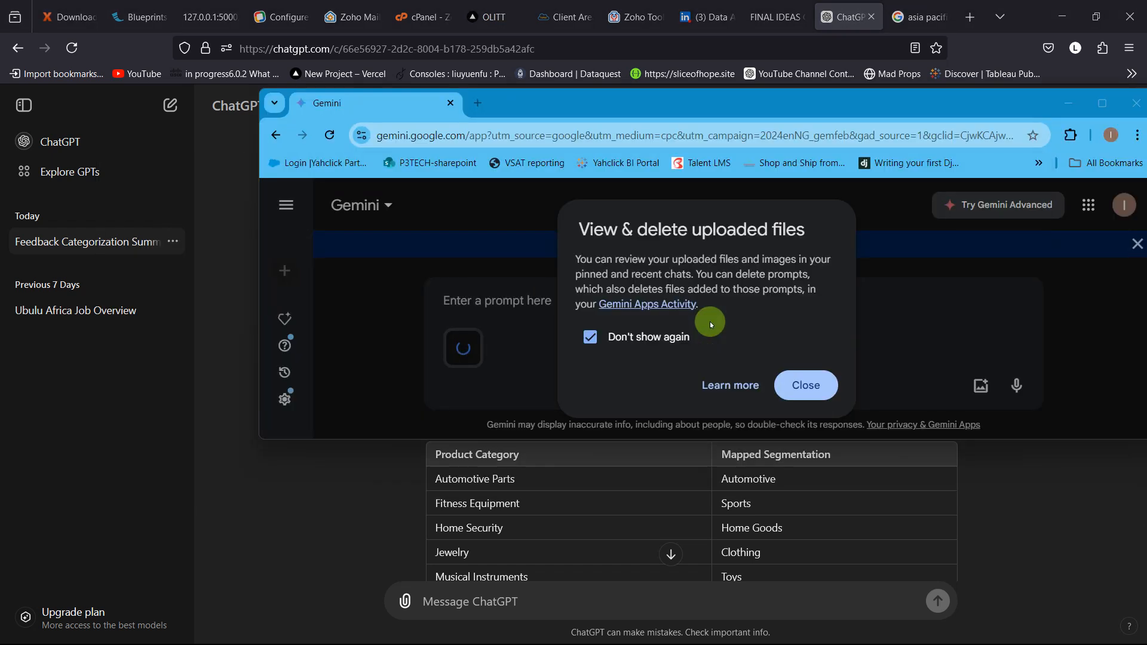
click(800, 385)
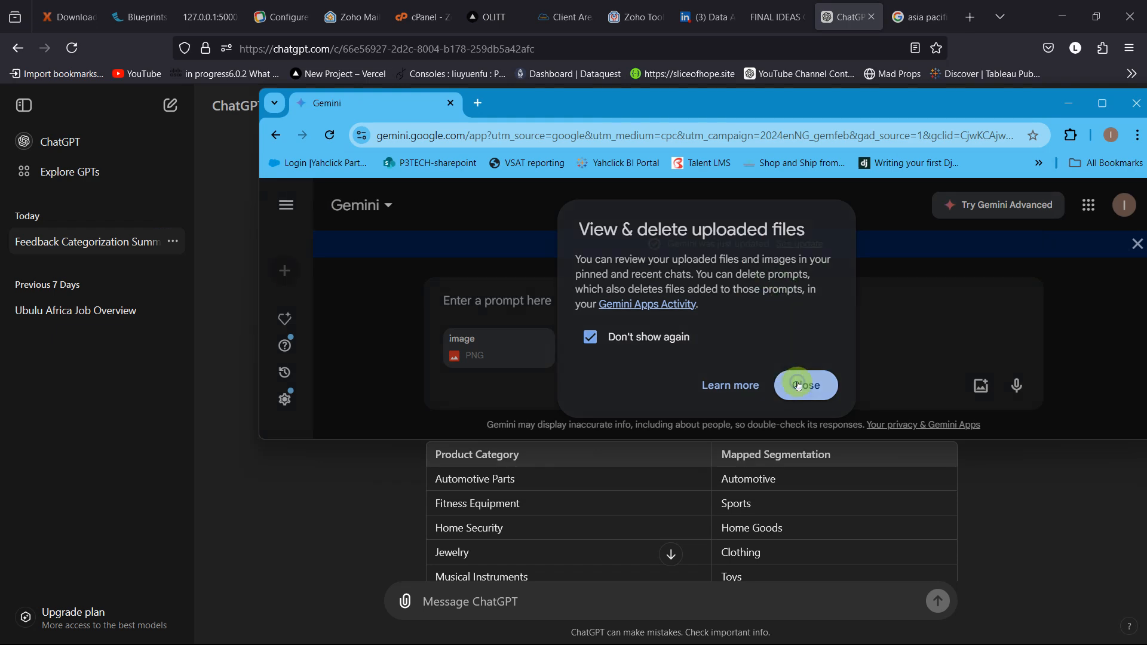
click(1102, 103)
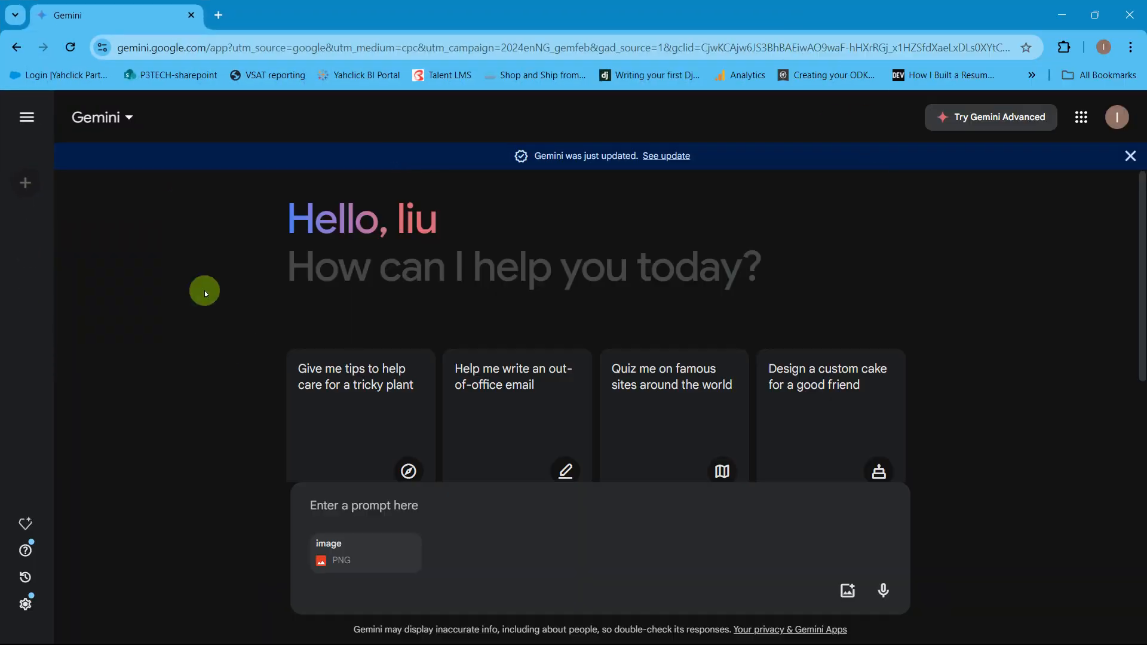
click(410, 553)
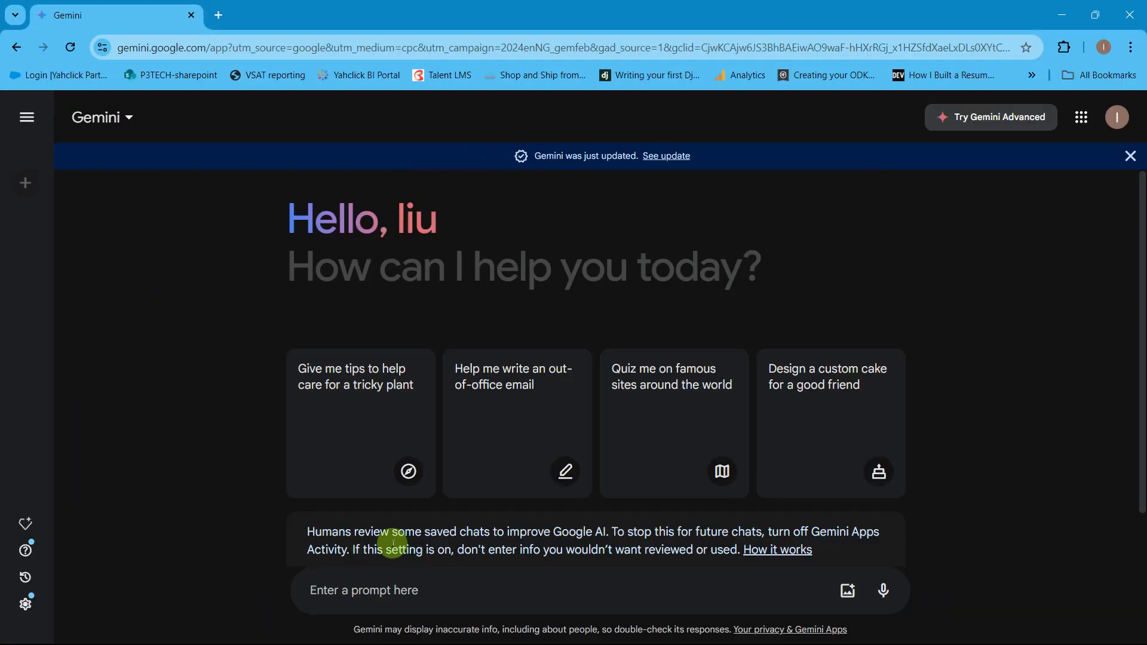
Step: Try to paste the ChatGPT segmentation prompt into Gemini's prompt as plain text
click(397, 594)
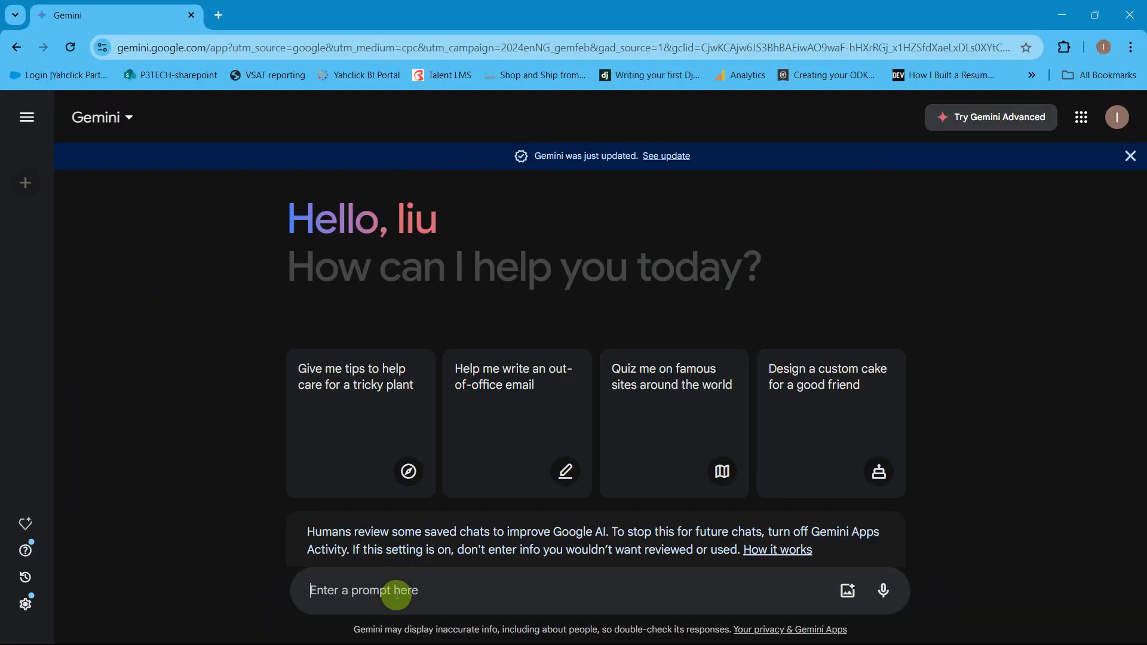
right_click(397, 594)
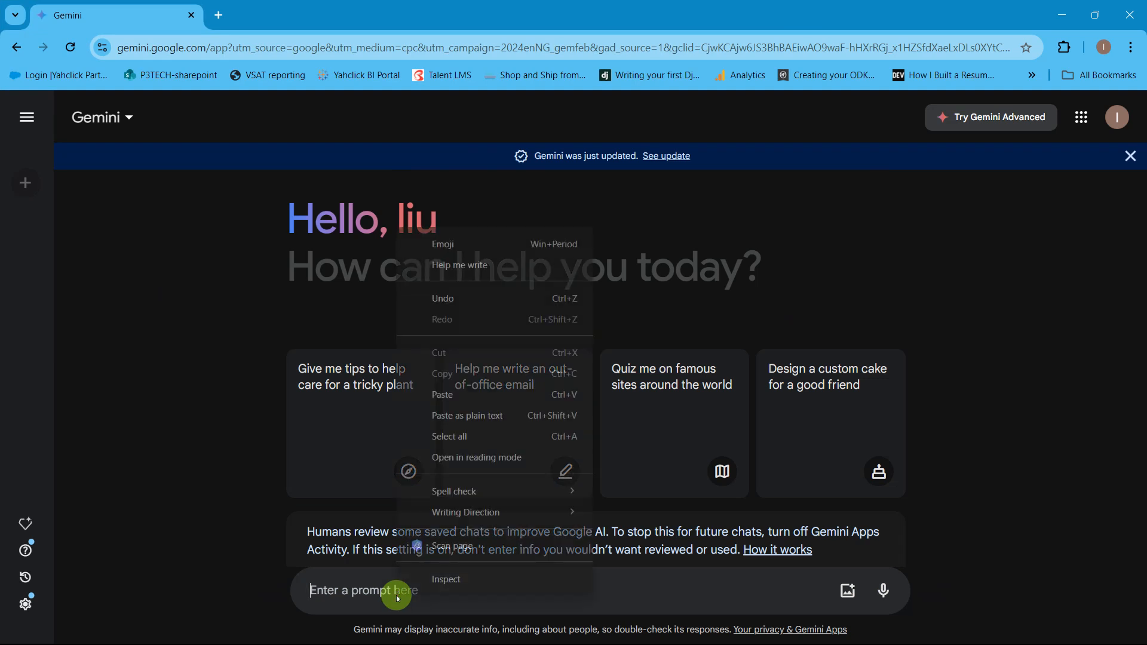
click(450, 417)
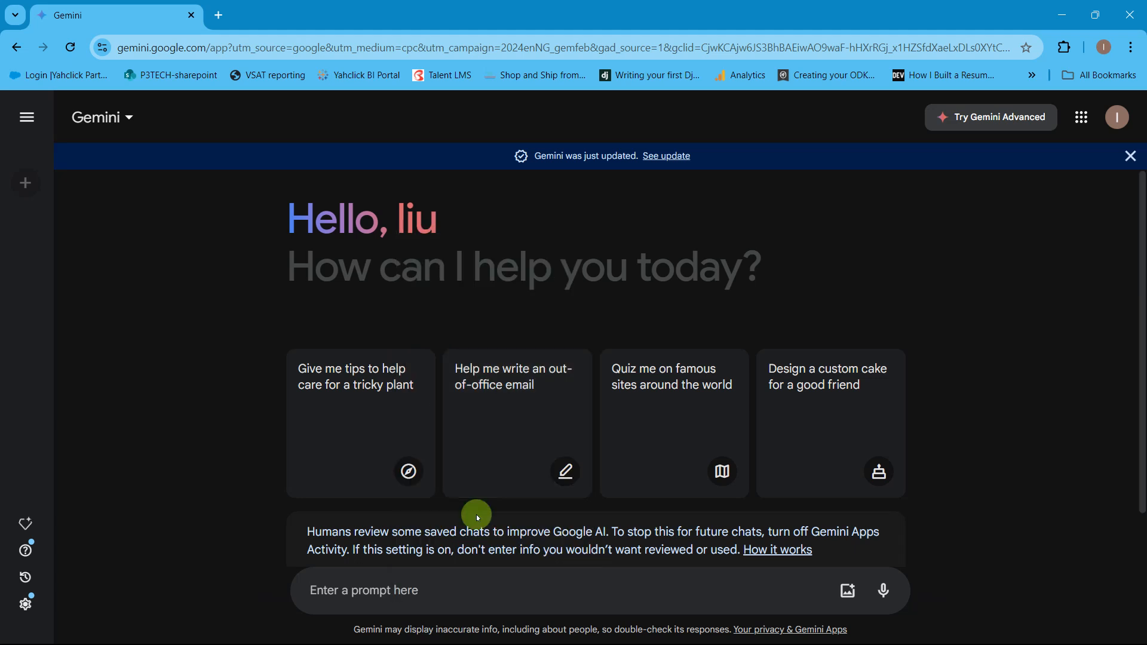
Step: Switch to the Excel workbook and filter Sheet1's Product Category column to show only Books & Media
key(alt+Tab)
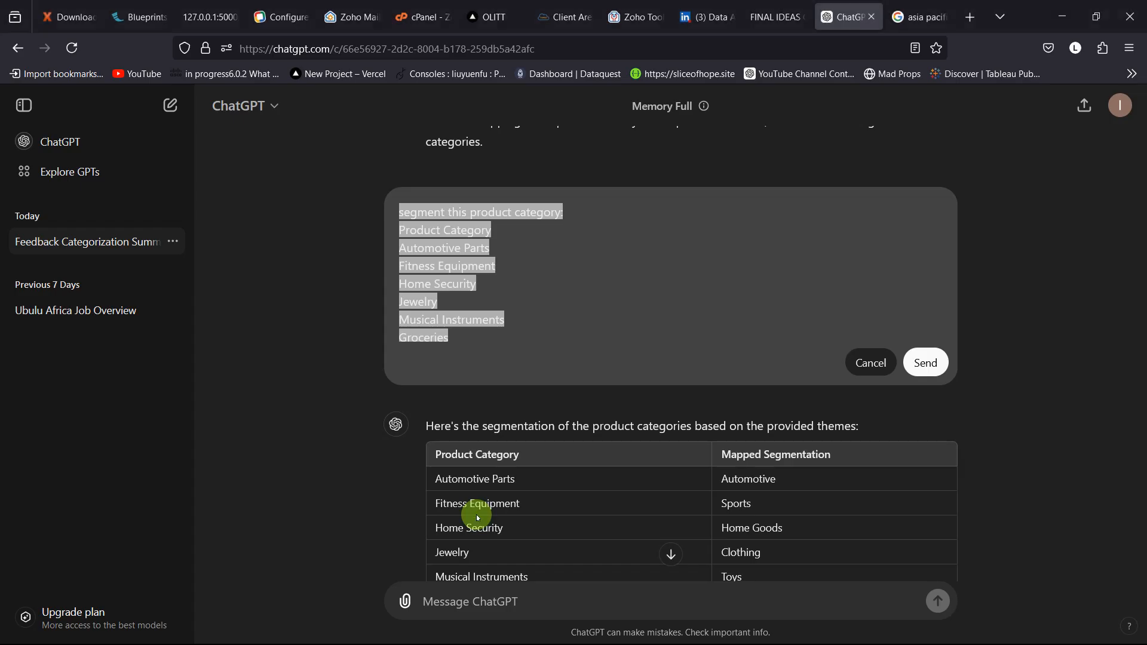
key(alt+Tab)
key(Tab)
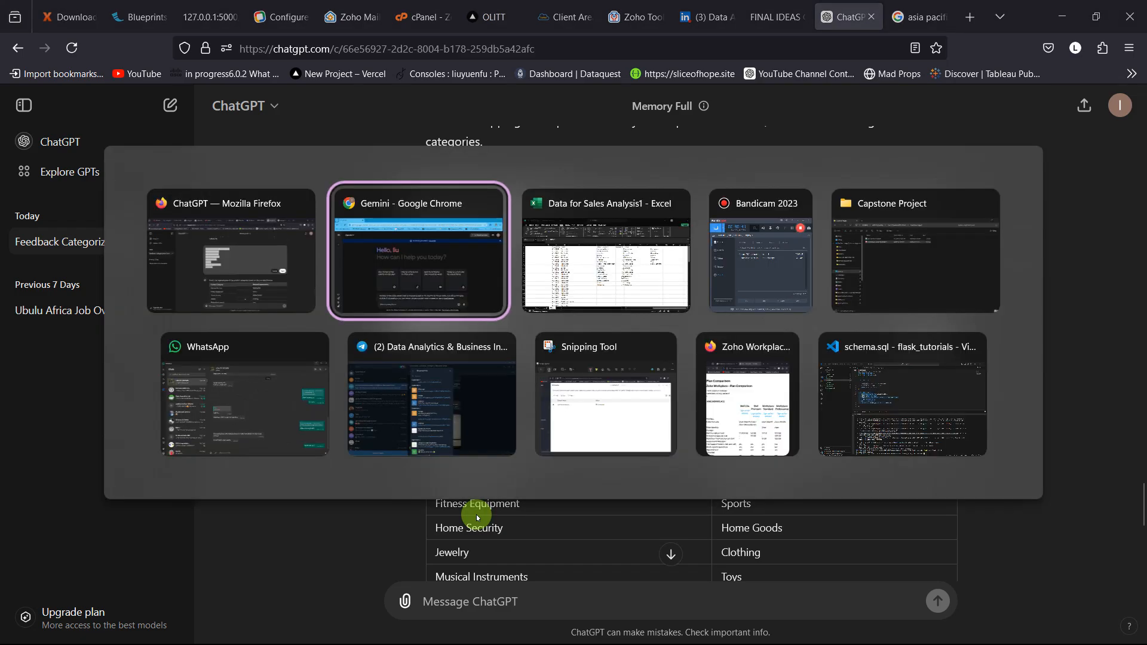
click(156, 616)
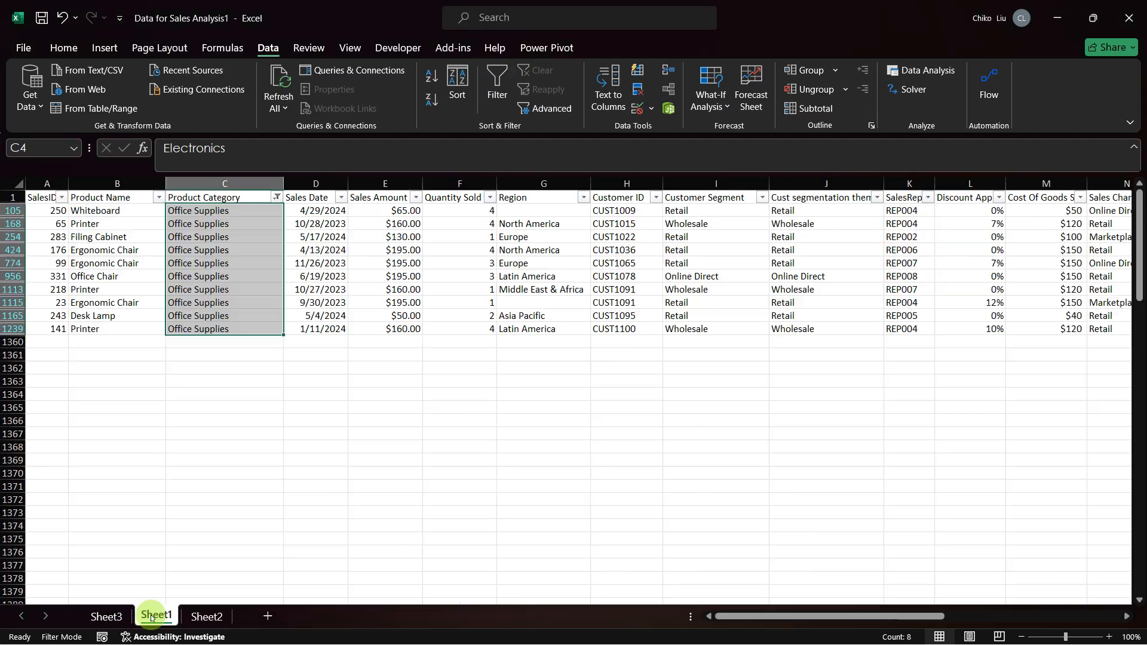
click(276, 198)
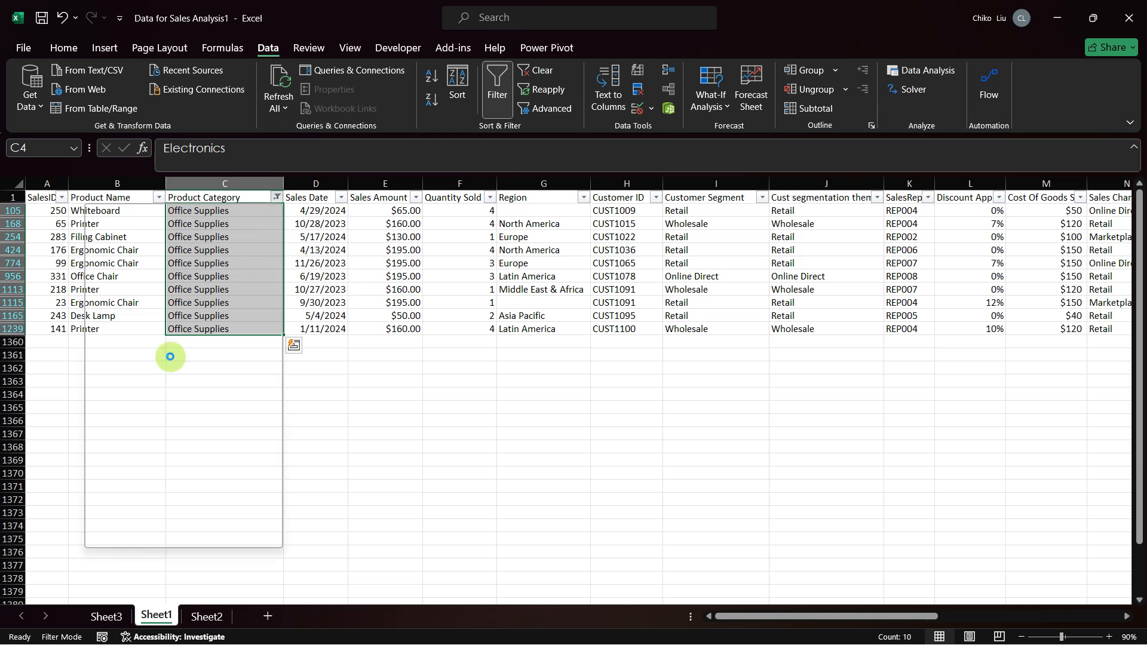
click(124, 391)
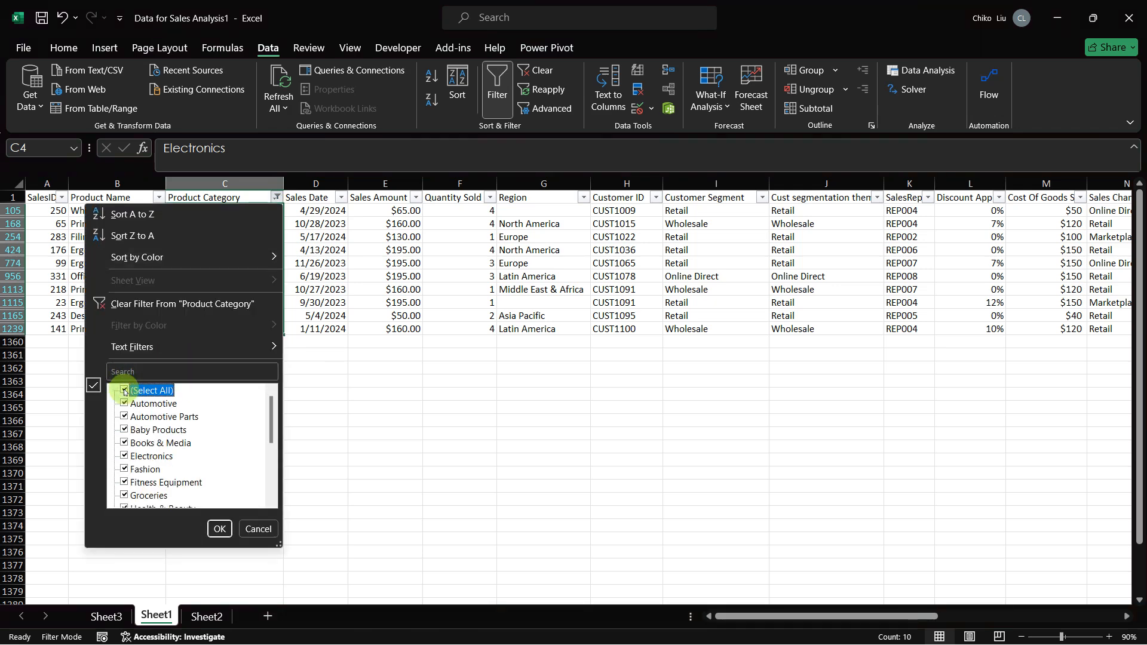
click(124, 391)
click(125, 443)
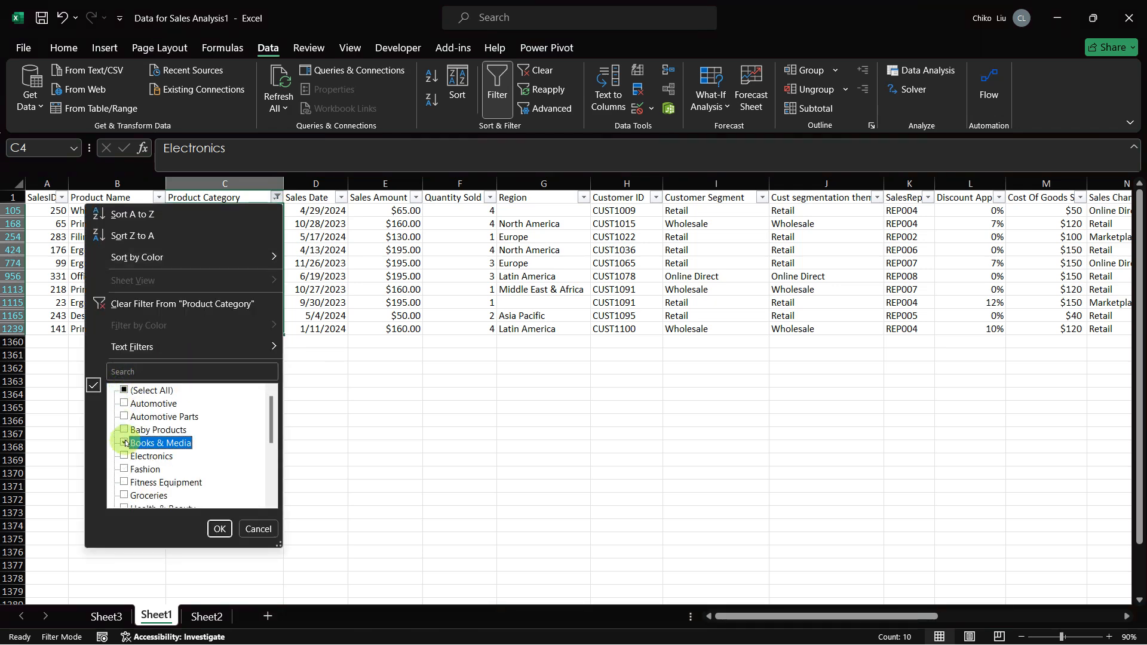
key(Return)
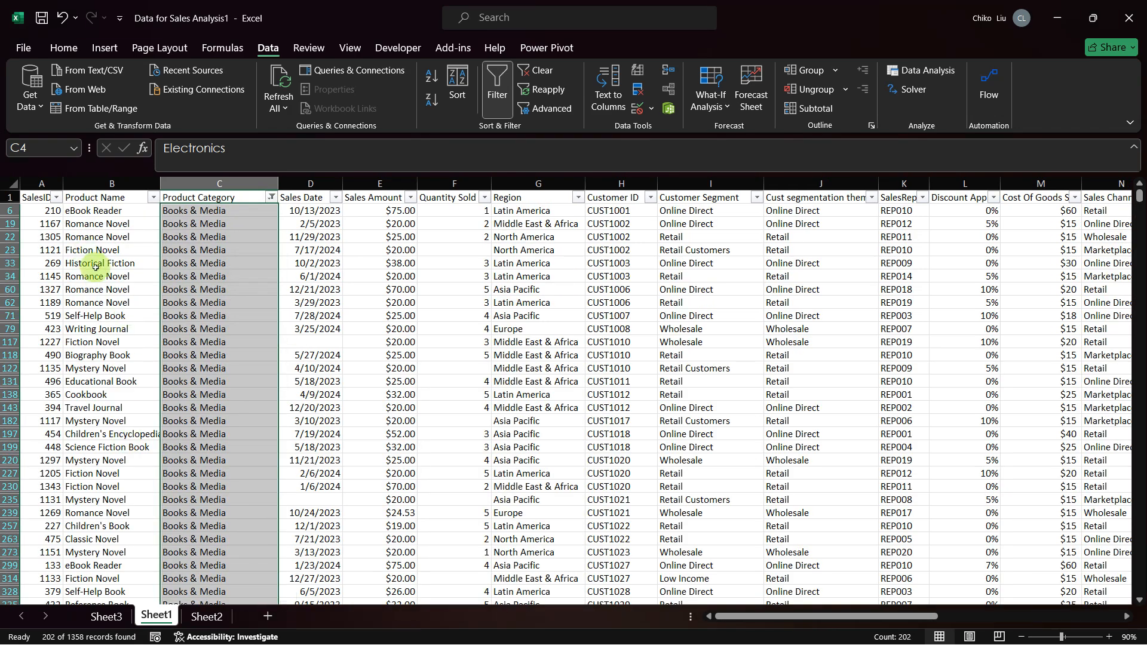
Step: Check the Human category mapping on Sheet2, and return to the filtered rows on Sheet1
click(96, 272)
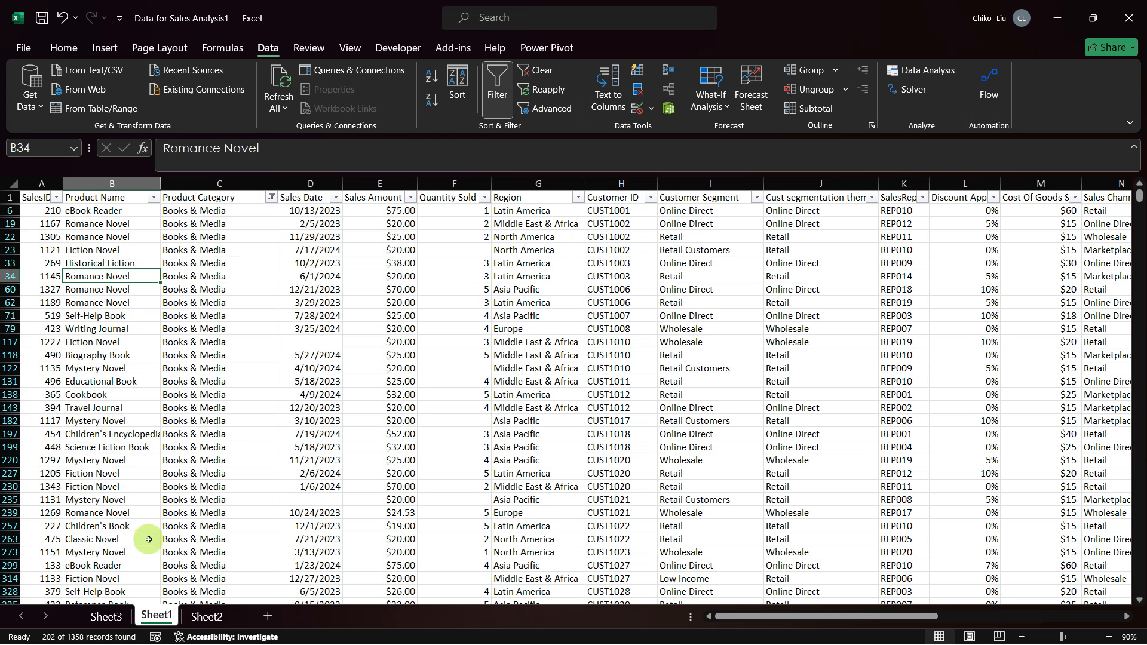
click(203, 615)
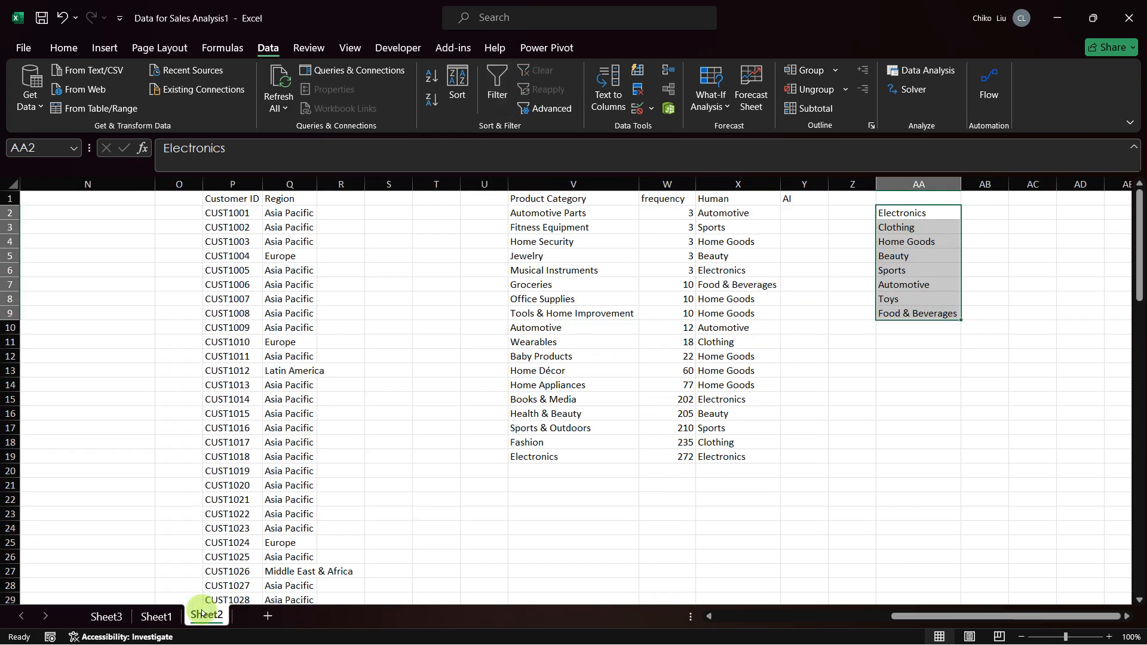
click(155, 614)
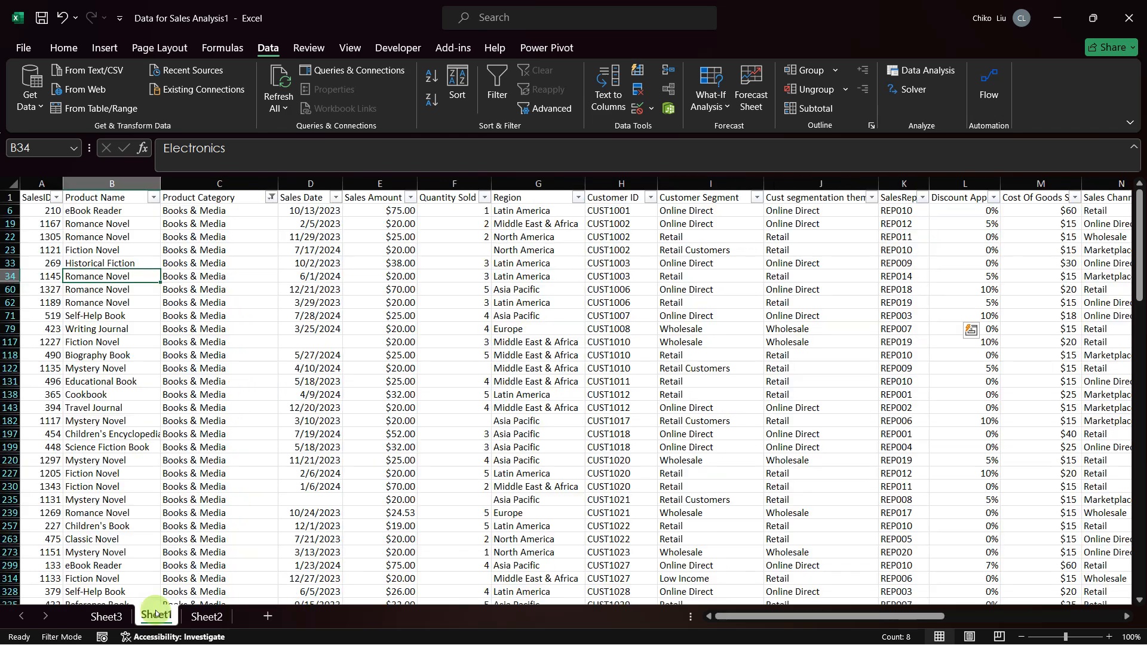
Step: Examine the product names in the filtered Books & Media rows to judge which broader category they fit
click(137, 502)
click(126, 526)
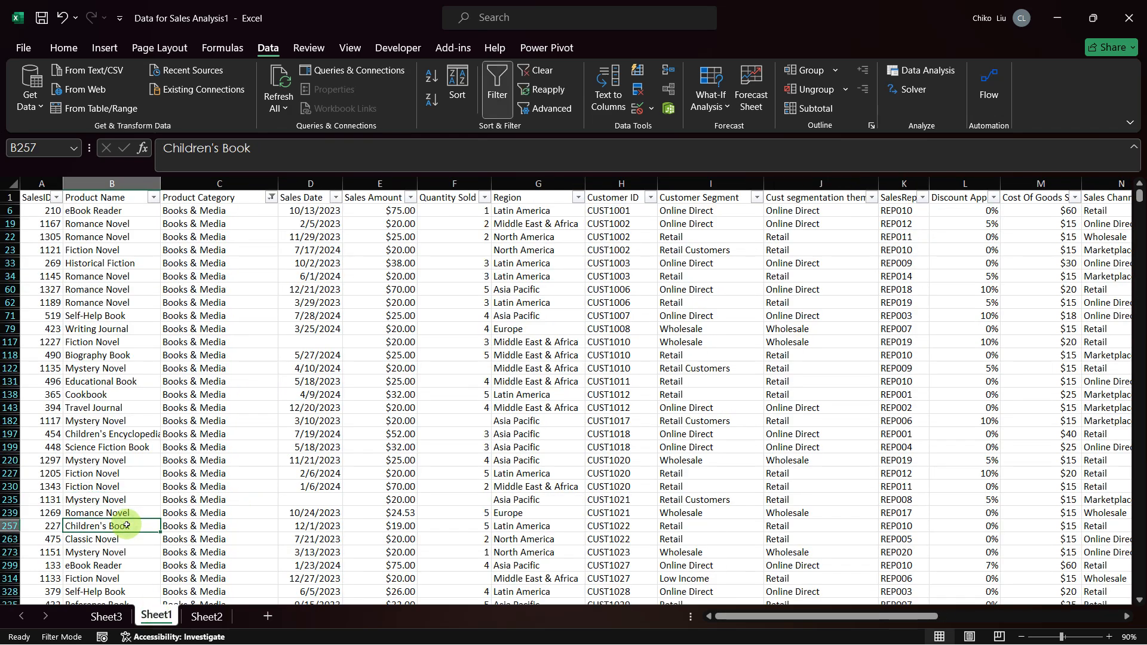
scroll(126, 525, down, 2)
scroll(127, 525, down, 2)
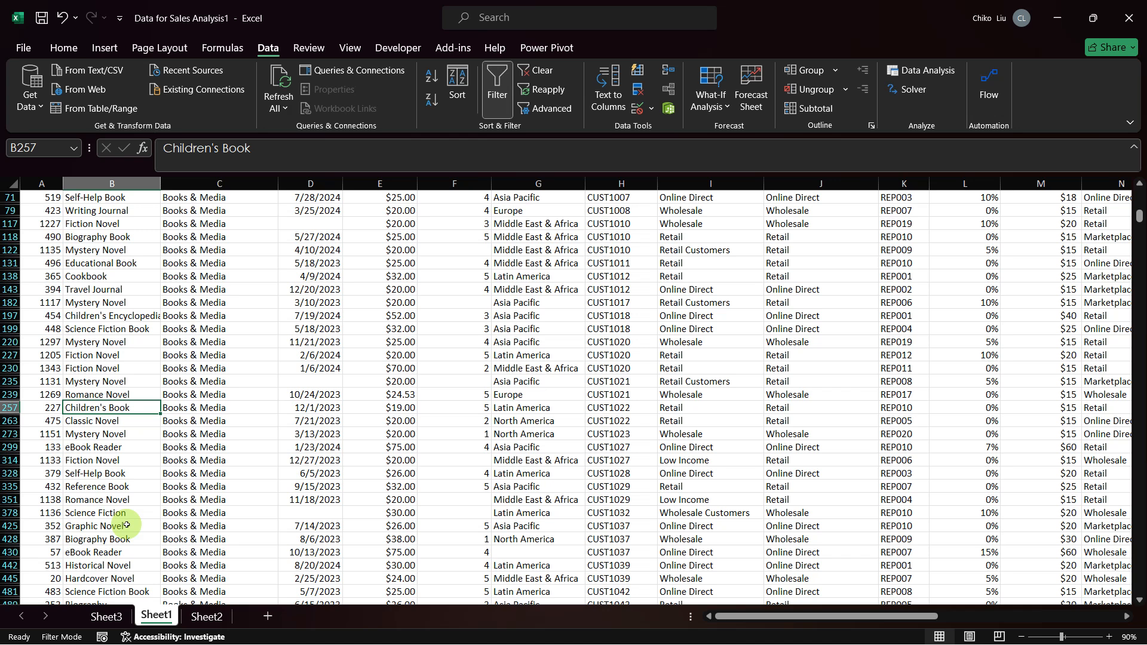
click(104, 447)
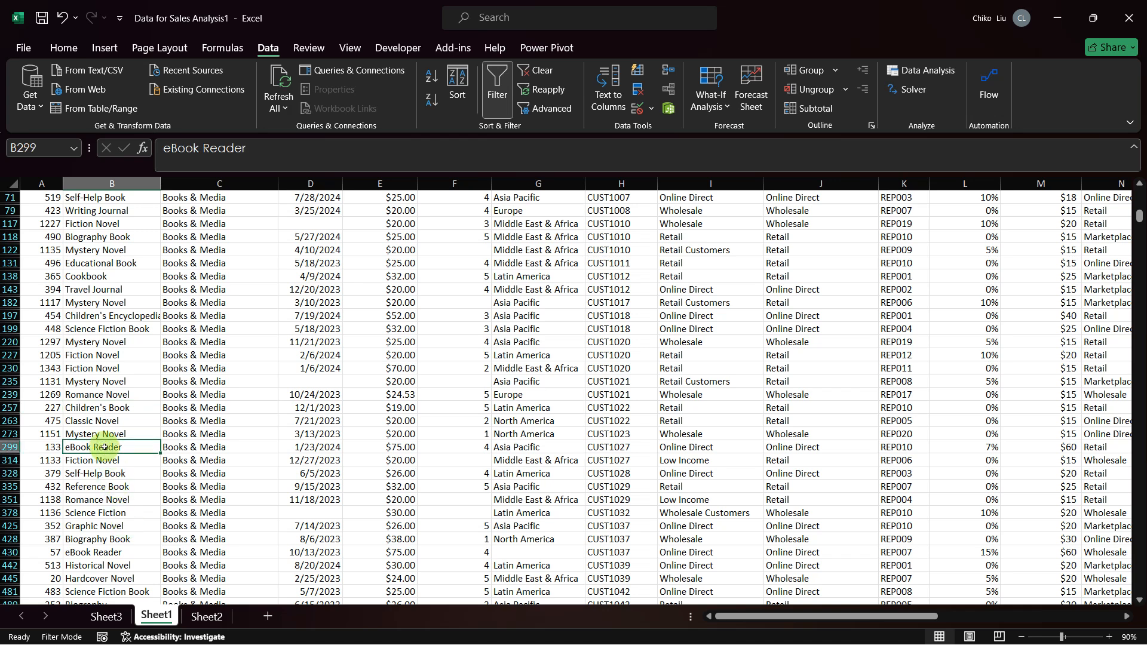
scroll(104, 447, down, 3)
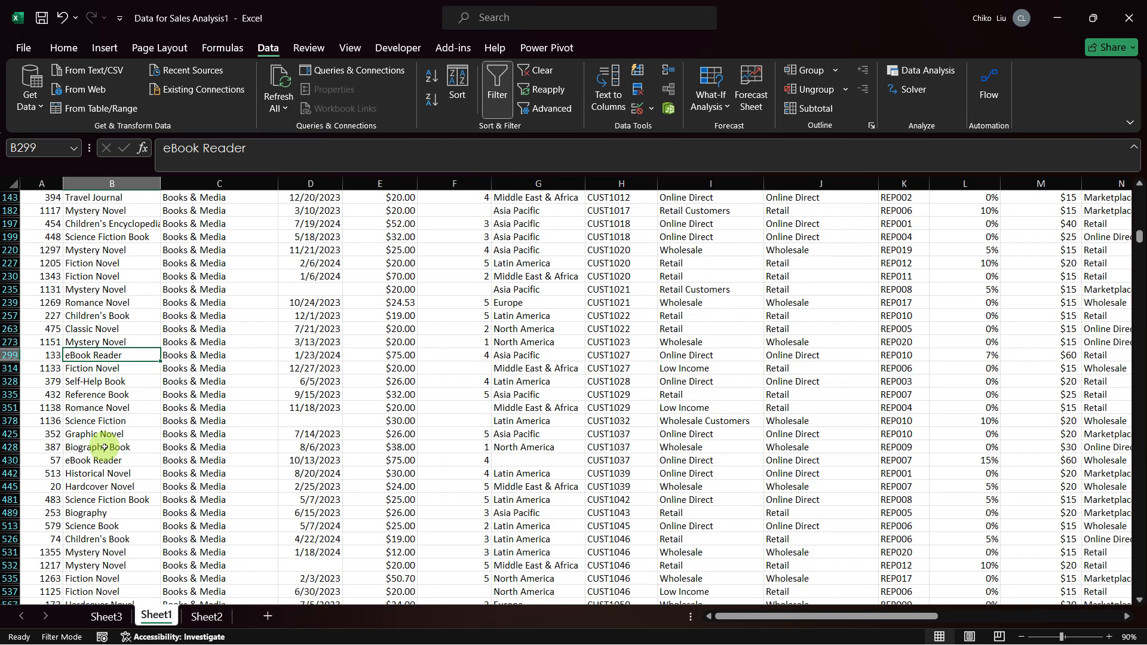
click(105, 526)
scroll(106, 527, down, 2)
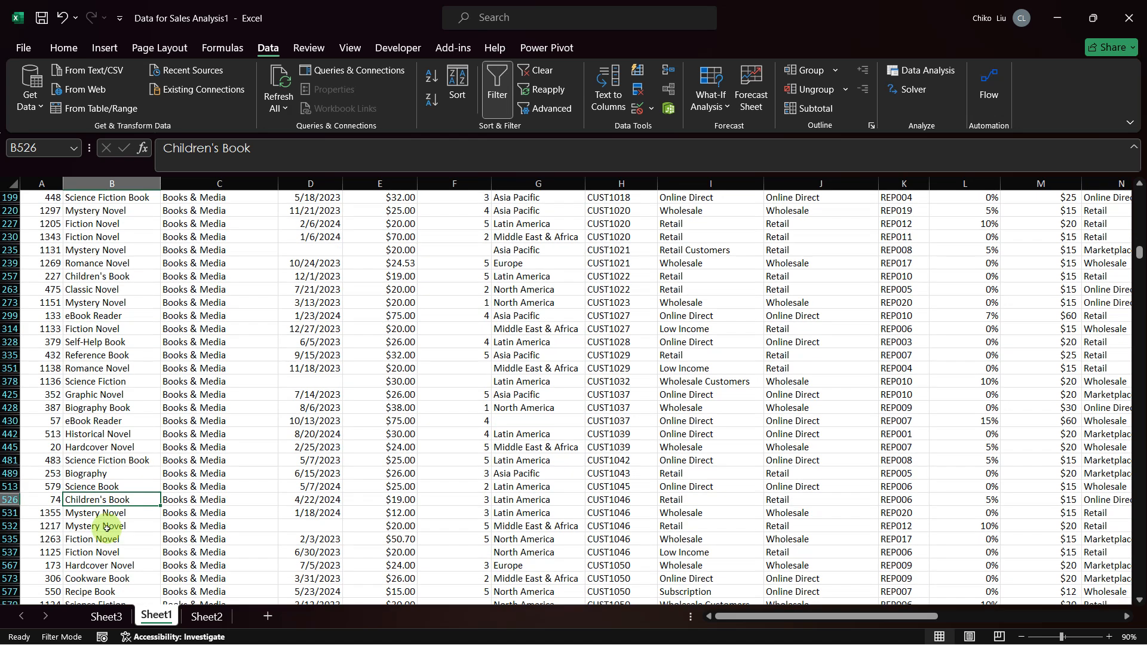
scroll(107, 527, down, 2)
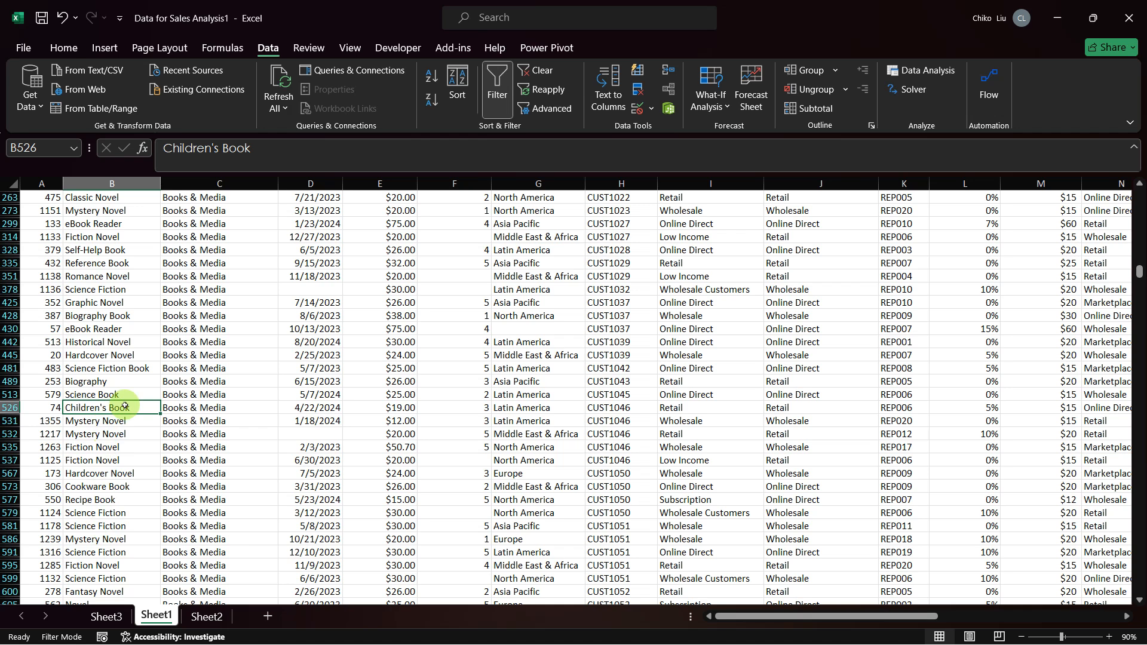
key(Up)
key(Up)
key(Up)
key(Up)
key(Up)
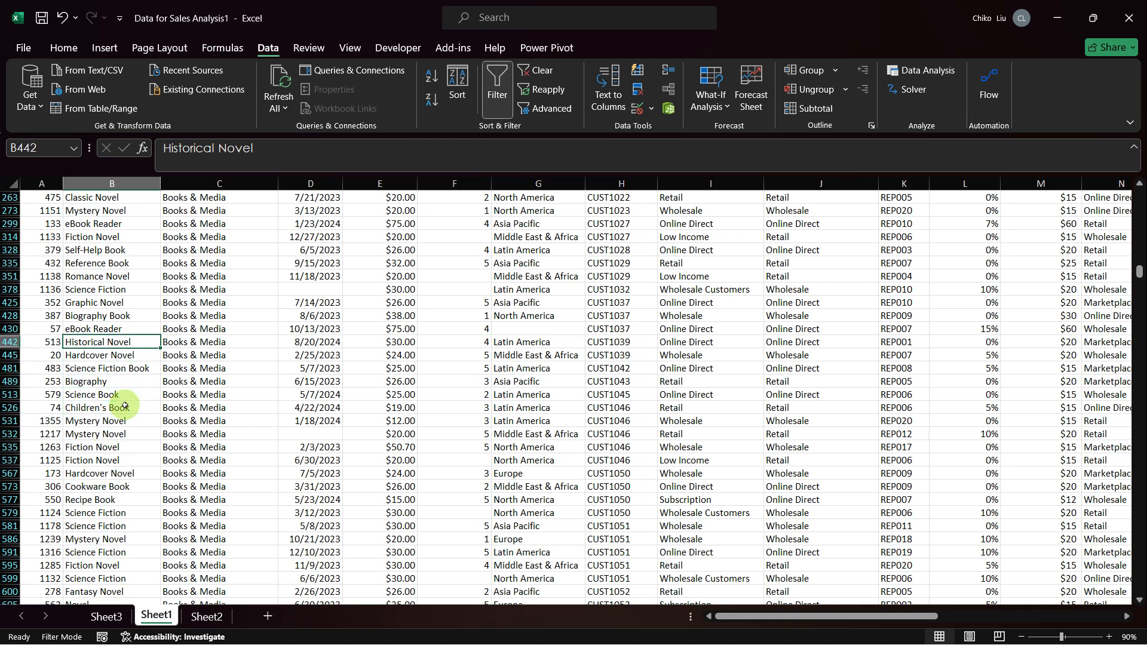
Step: Copy all product names from the filtered Books & Media rows on Sheet1
key(ctrl+Up)
key(Down)
key(ctrl+shift+Down)
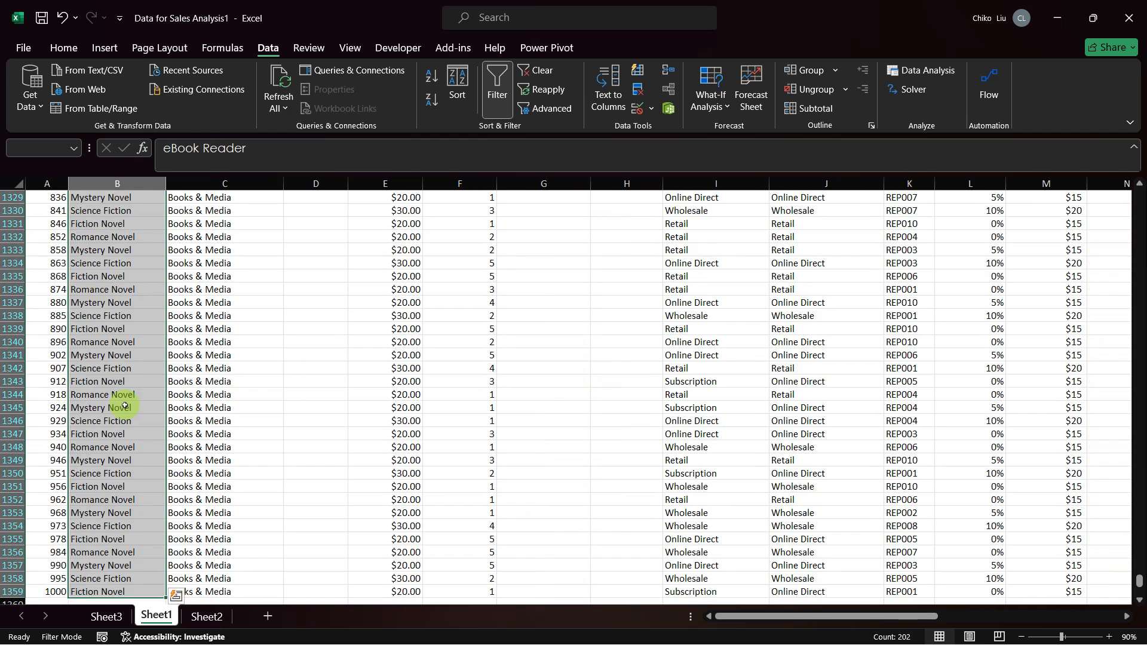
key(ctrl+c)
Step: Switch to Gemini in Chrome and try to paste the copied Books & Media product names into the prompt
key(alt+Tab)
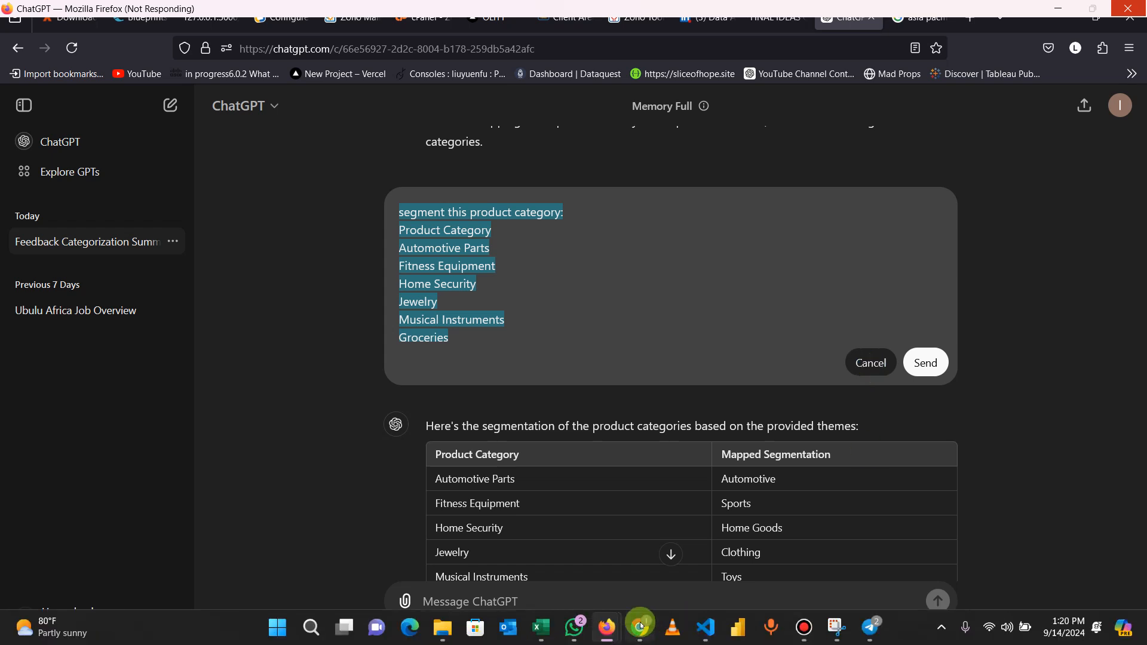
click(638, 625)
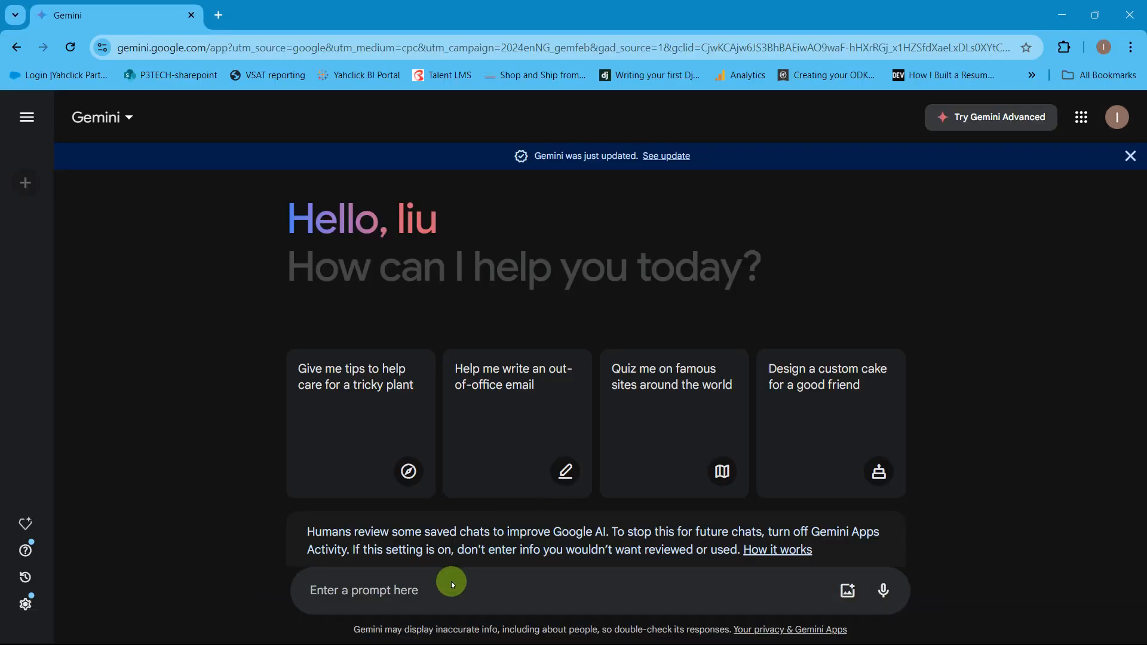
right_click(450, 582)
click(407, 590)
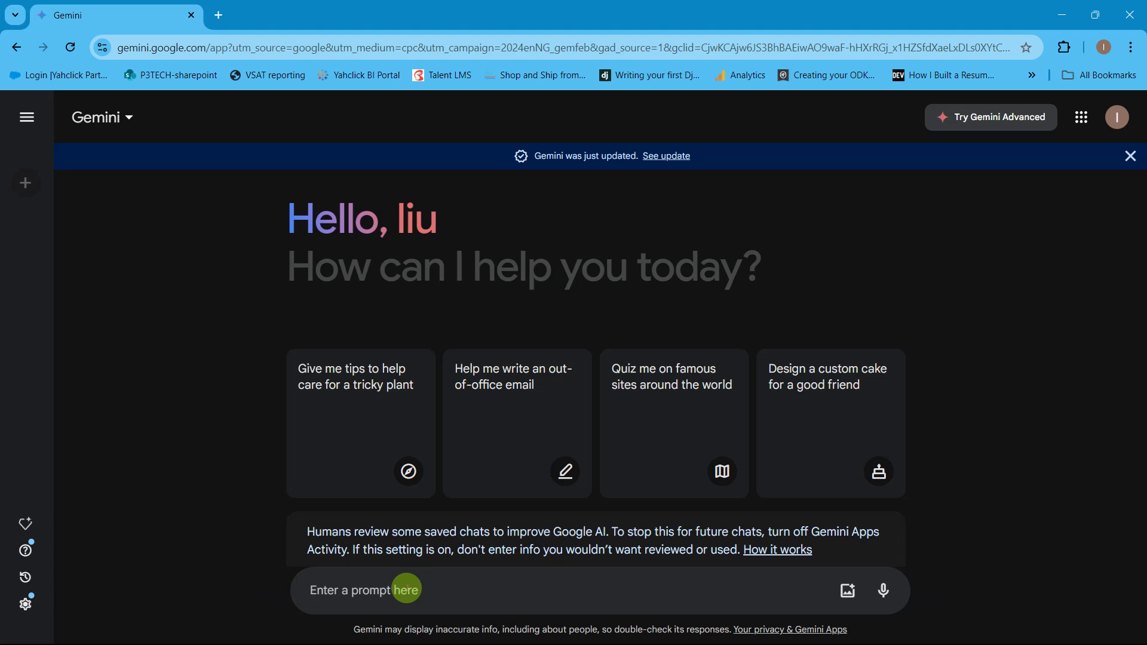
text(fgfg)
key(BackSpace)
key(BackSpace)
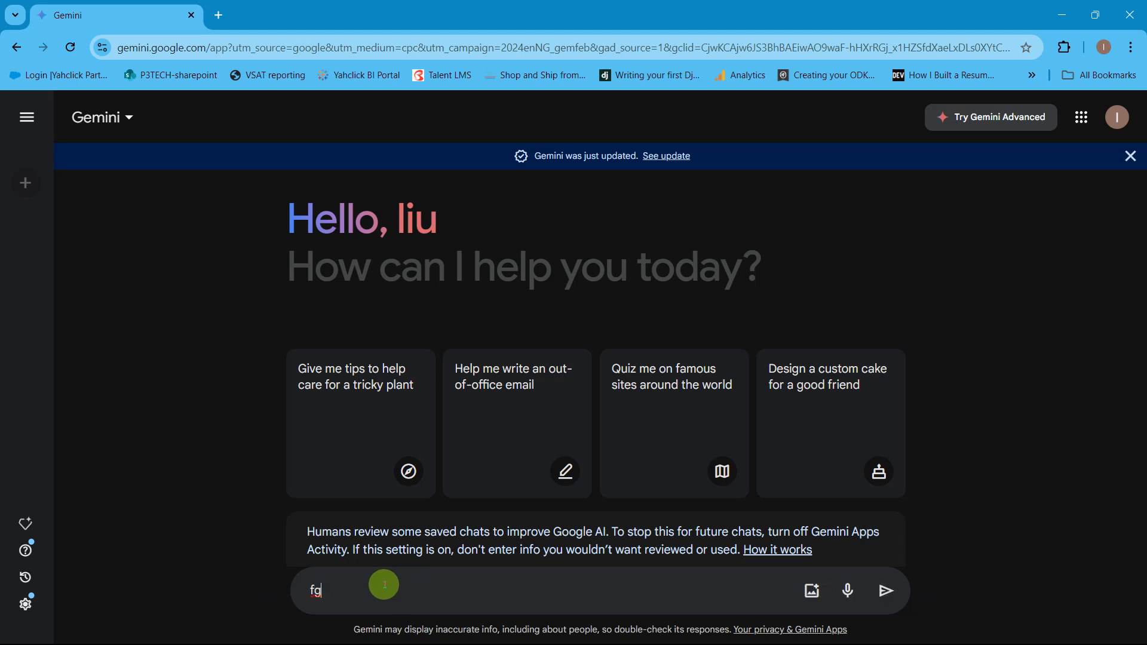
key(ctrl+a)
right_click(384, 586)
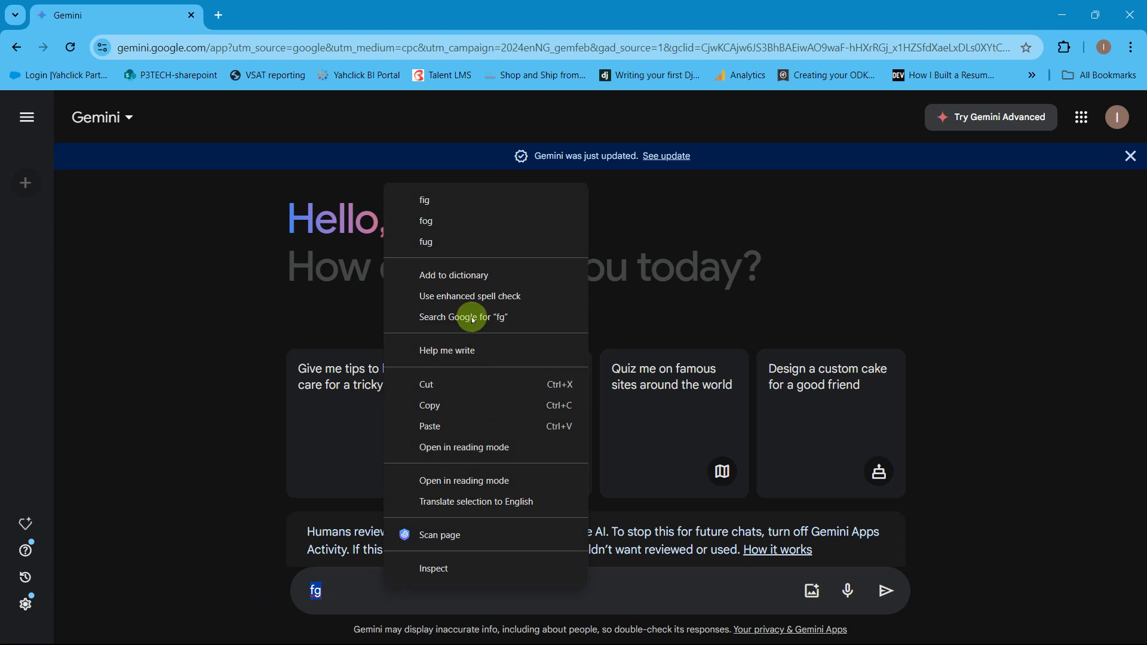
click(455, 426)
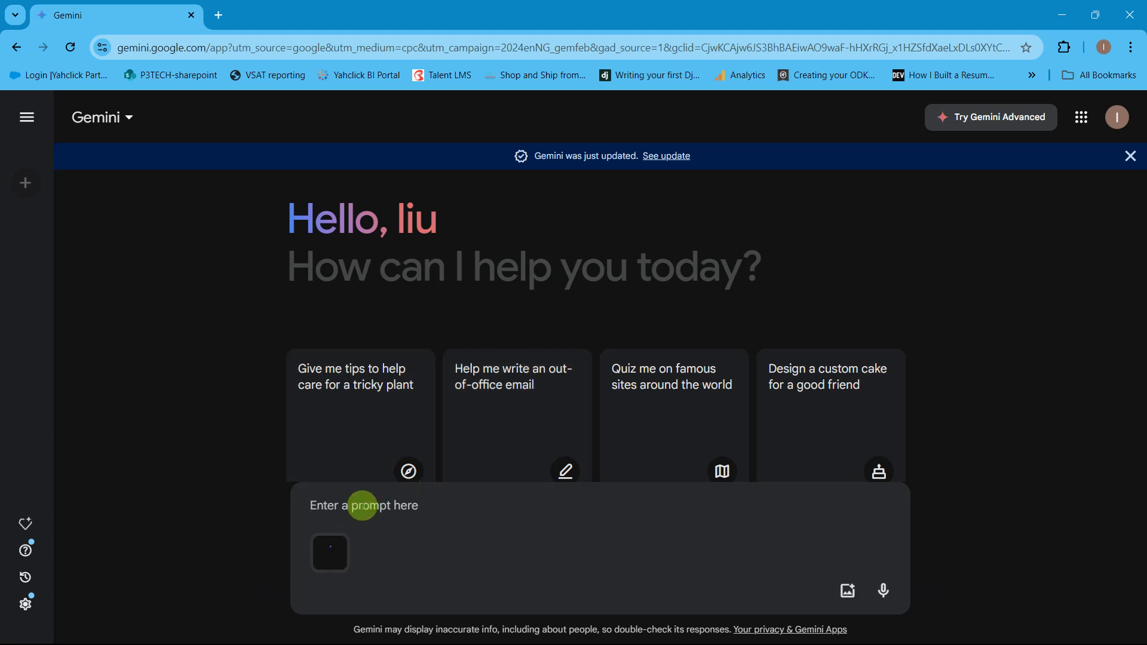
Step: Paste the product names into the prompt as plain text and remove the attached image
right_click(325, 506)
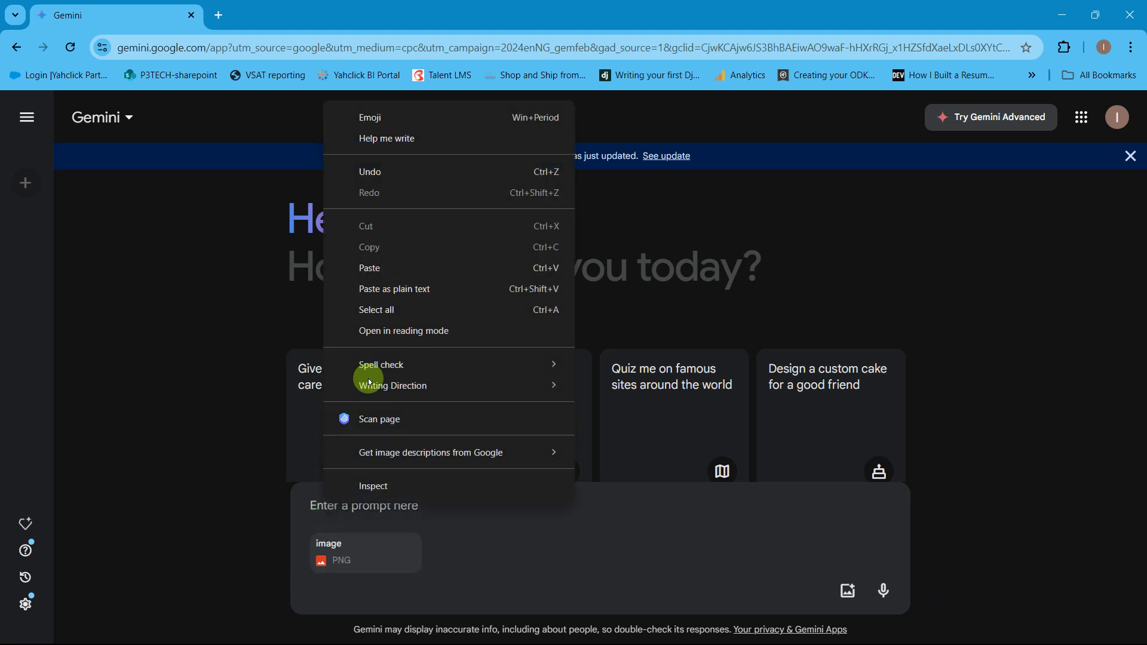
click(394, 289)
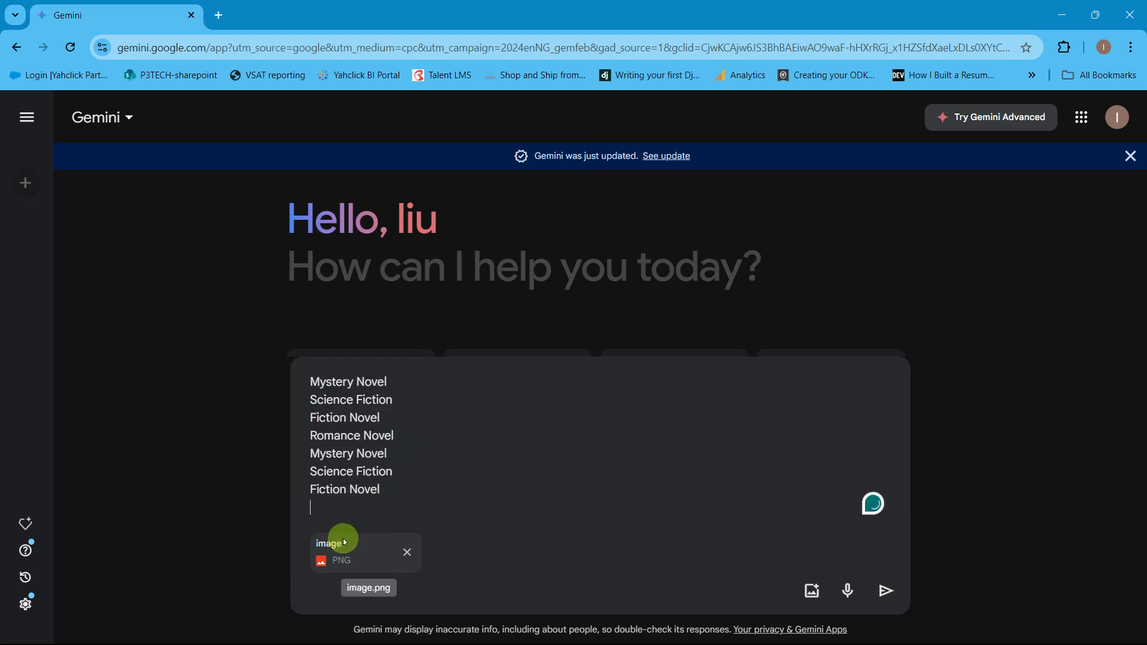
click(400, 547)
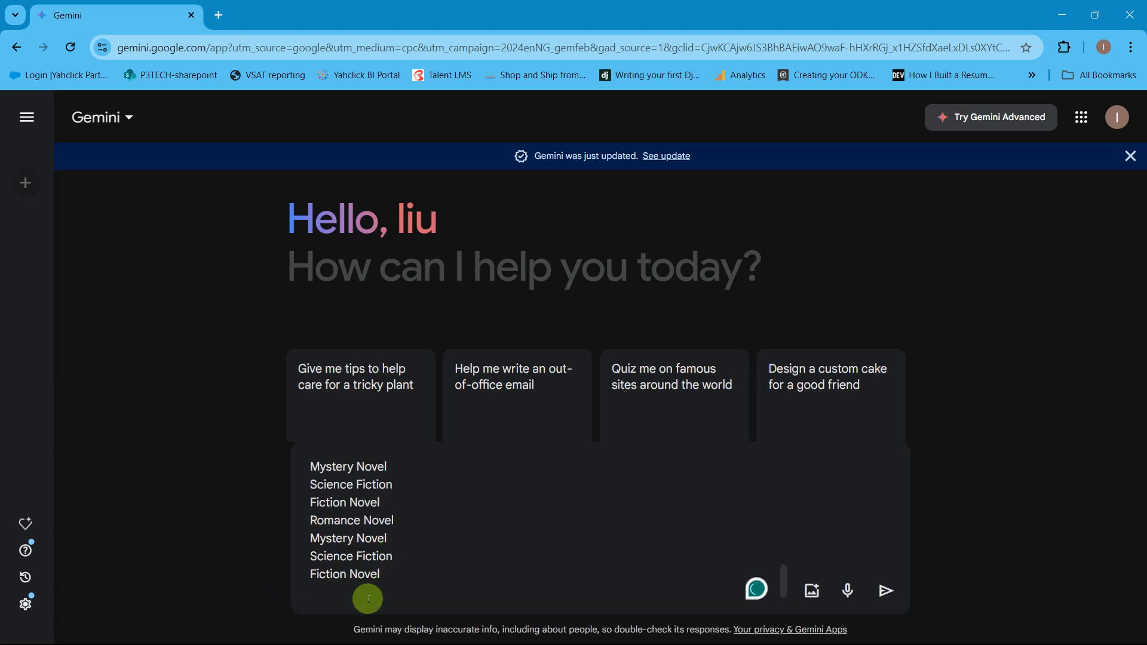
Step: Add the opening line "These a product names:" above eBook Reader at the start of the pasted list
scroll(366, 592, up, 5)
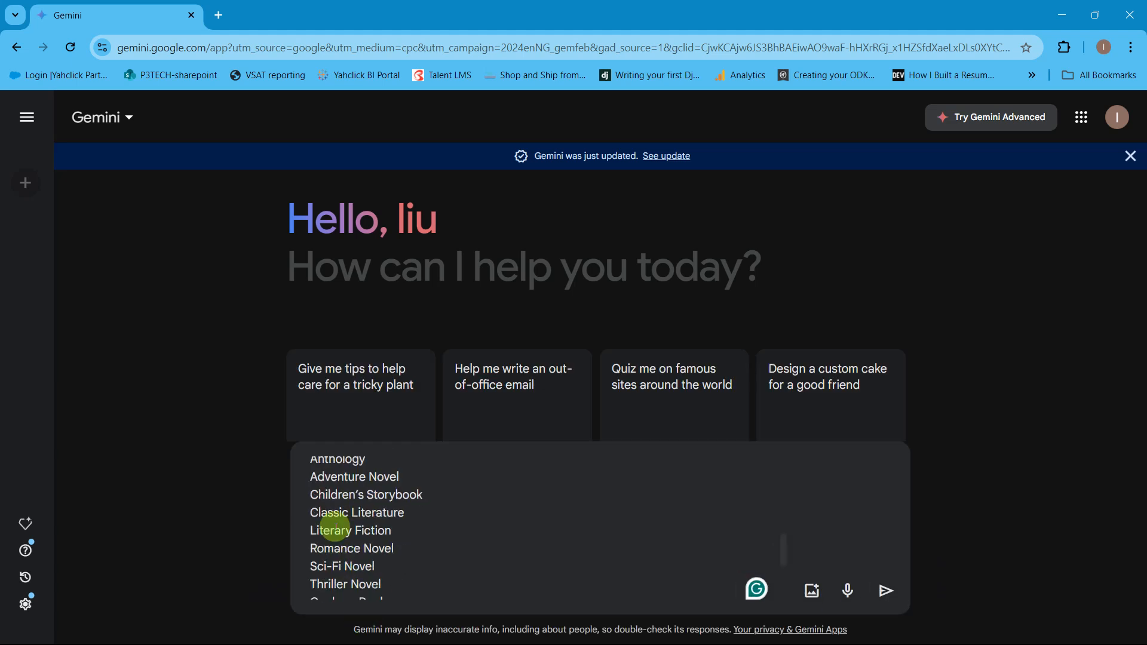
scroll(328, 526, down, 6)
scroll(768, 505, up, 2)
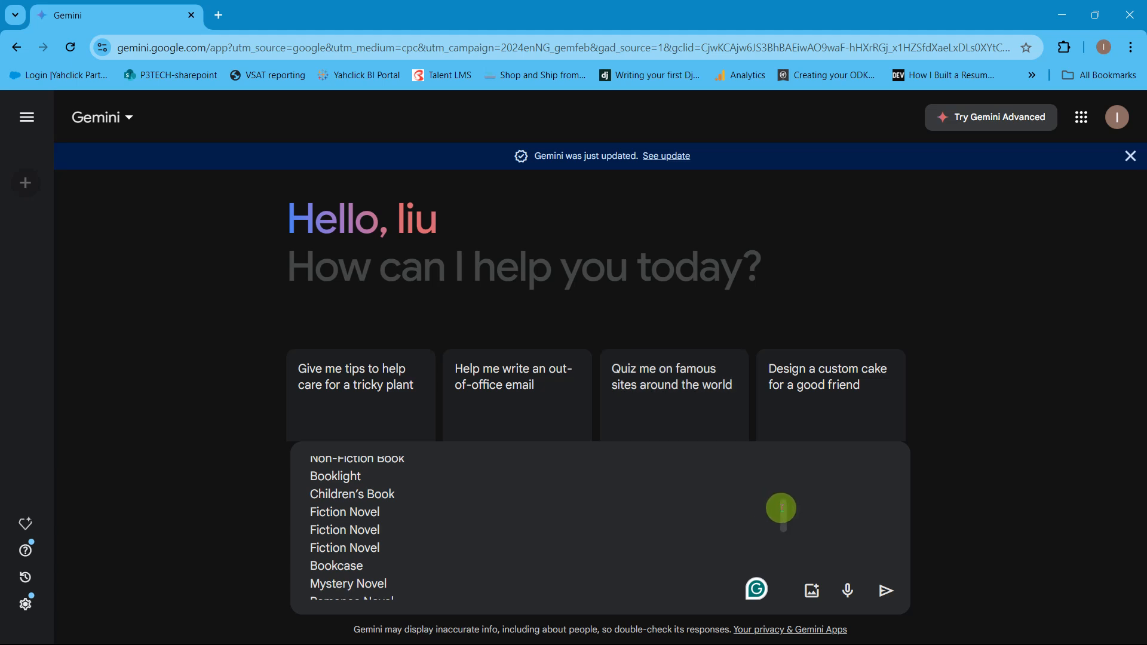
scroll(774, 477, down, 5)
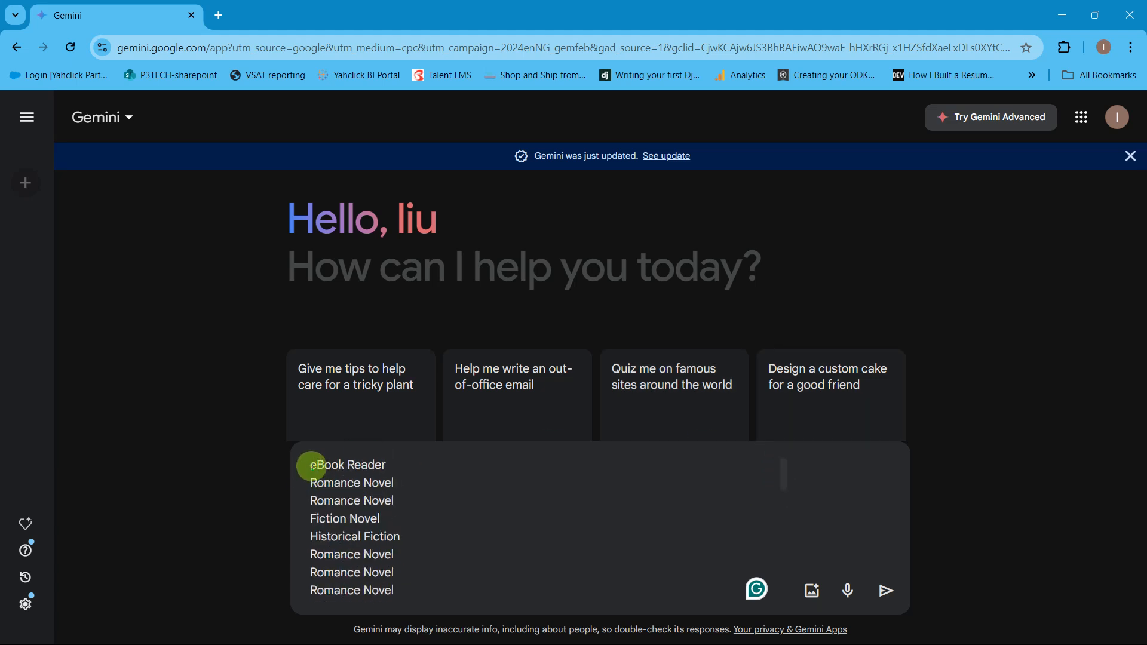
text(These a )
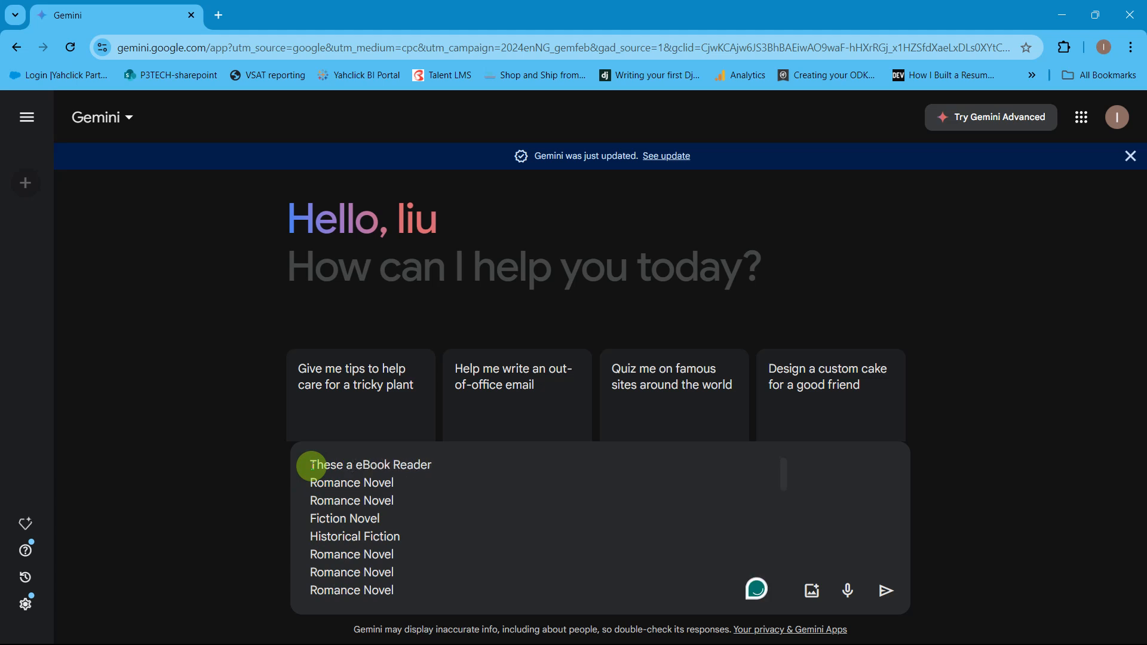
text(product names:)
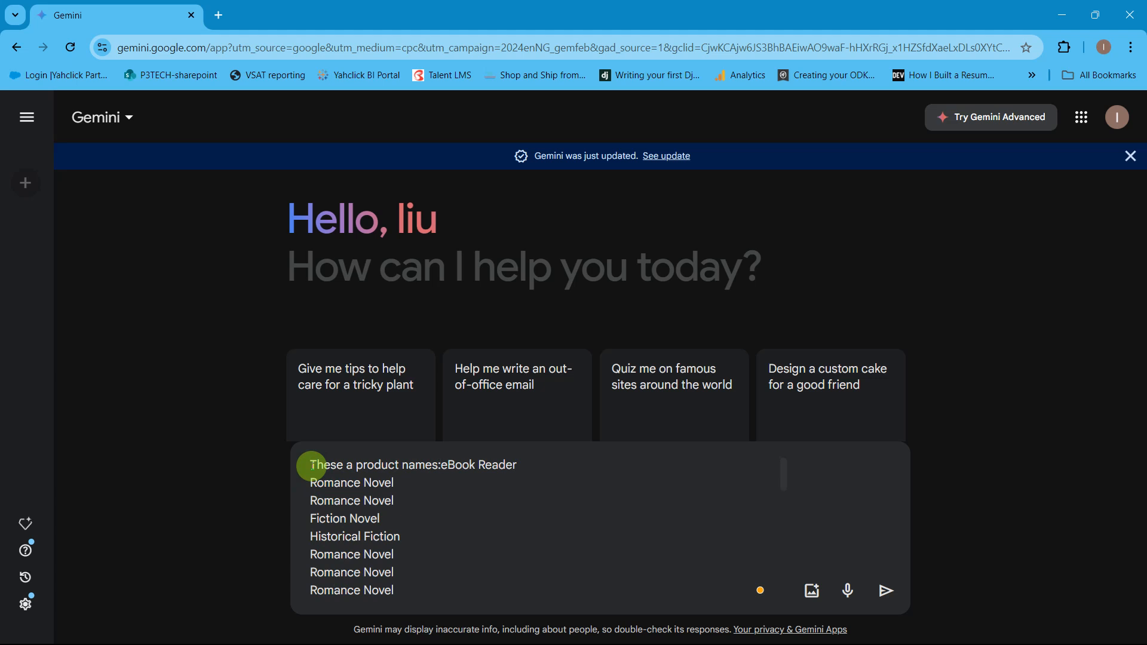
key(shift+Return)
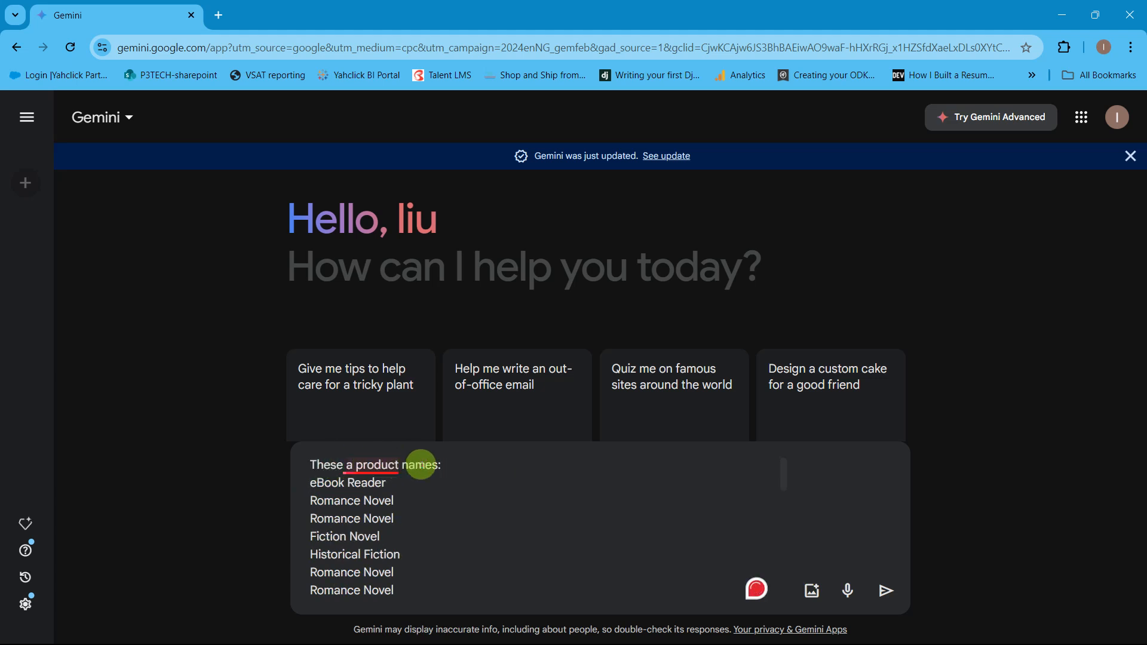
Step: Extend the opening line to "These a product names suggest a category for them:", send the prompt and look through the reply
text(se)
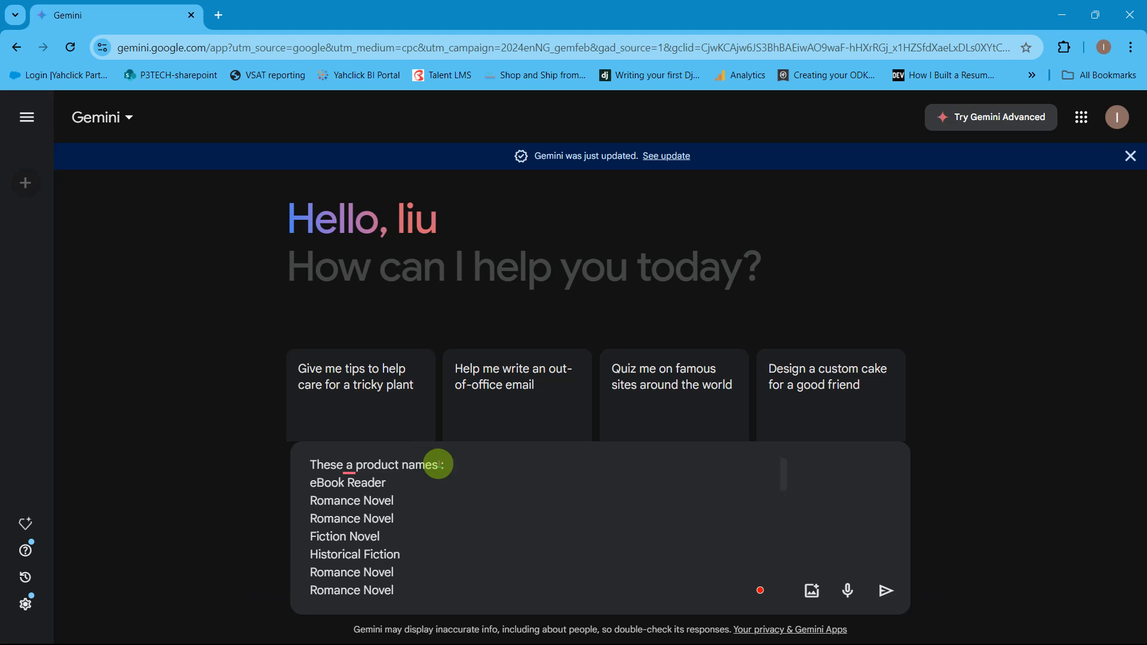
text( sgu)
text(uggest)
text( a category for t)
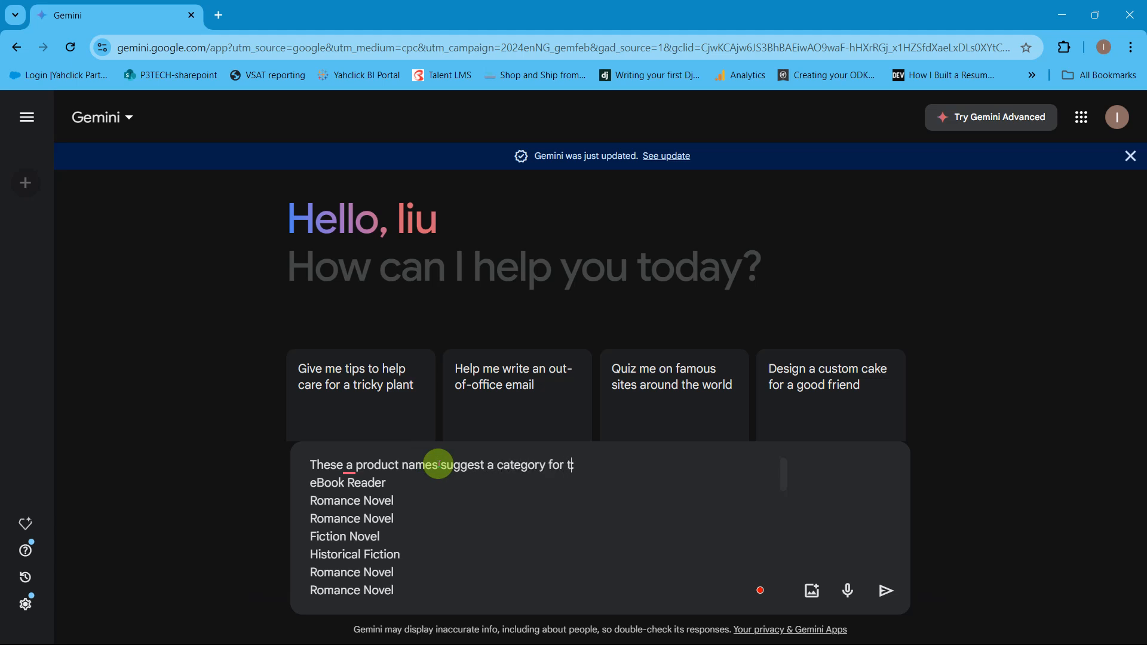
text(hem)
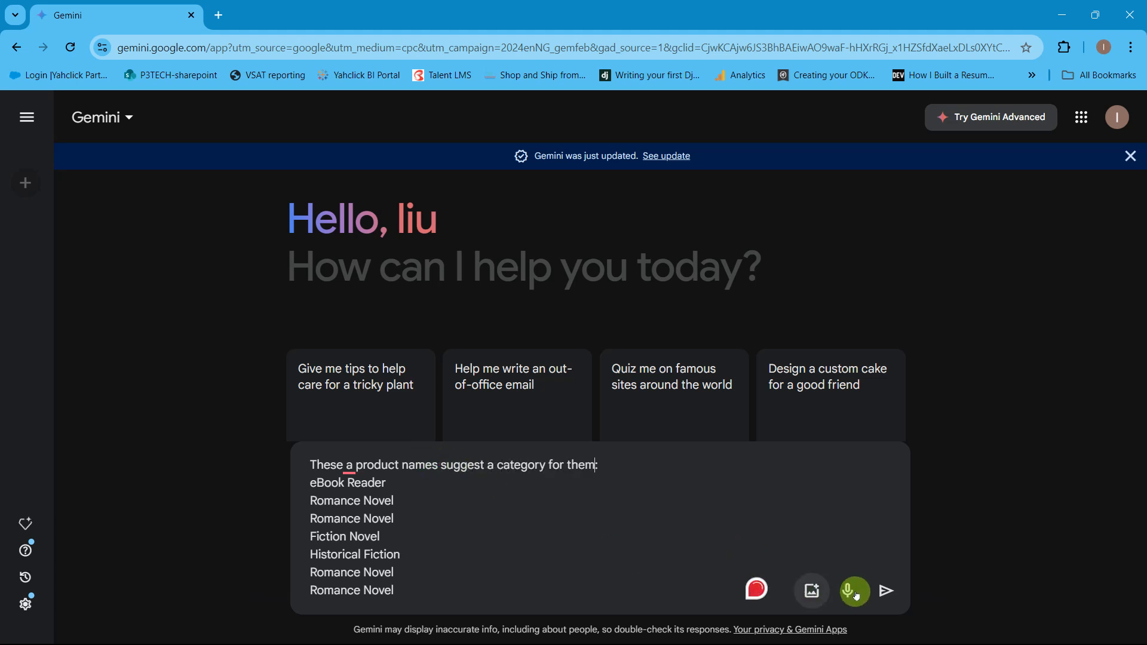
click(882, 587)
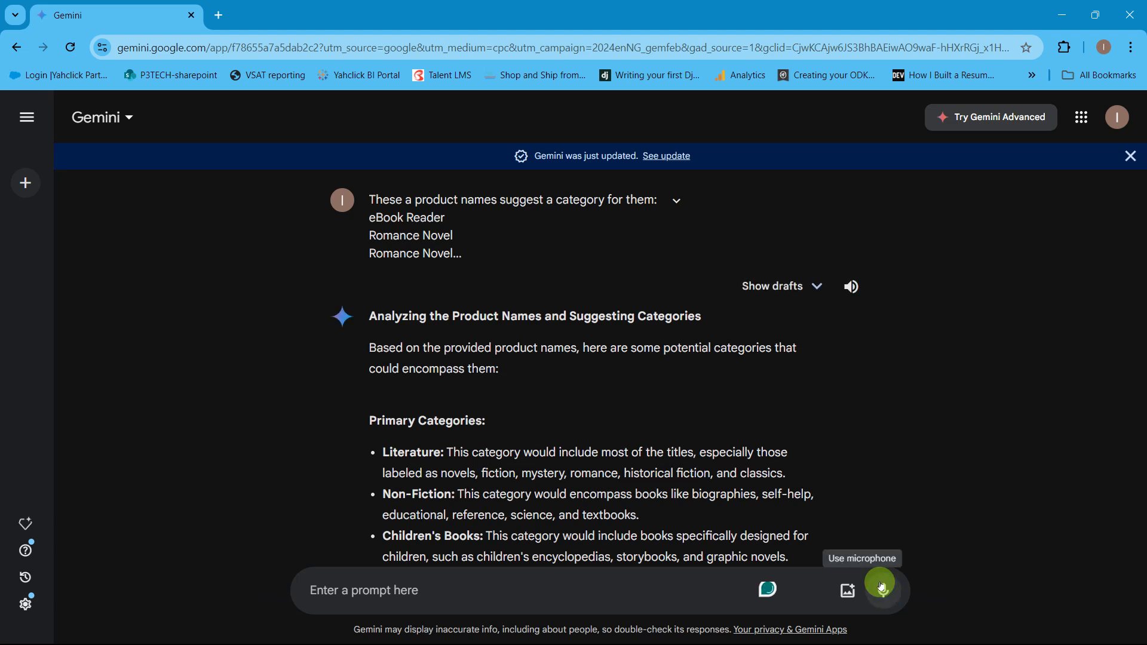
scroll(689, 407, down, 10)
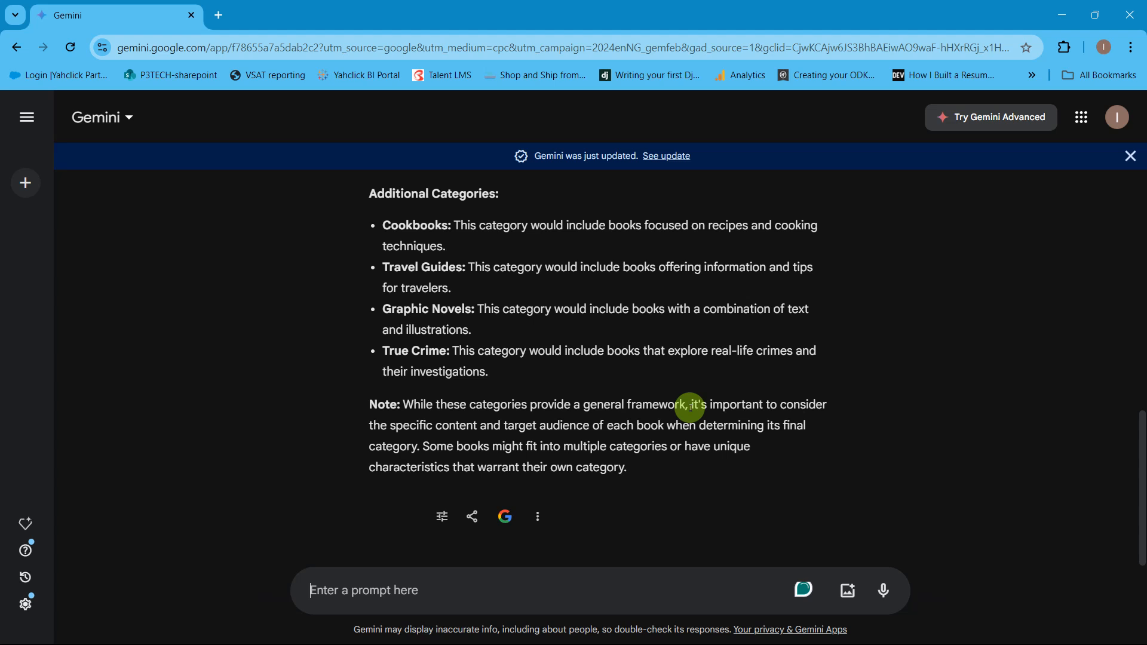
Step: Switch to ChatGPT and try to copy the segmentation list, Electronics to Food & Beverages, from the earlier prompt being edited
key(alt+Tab)
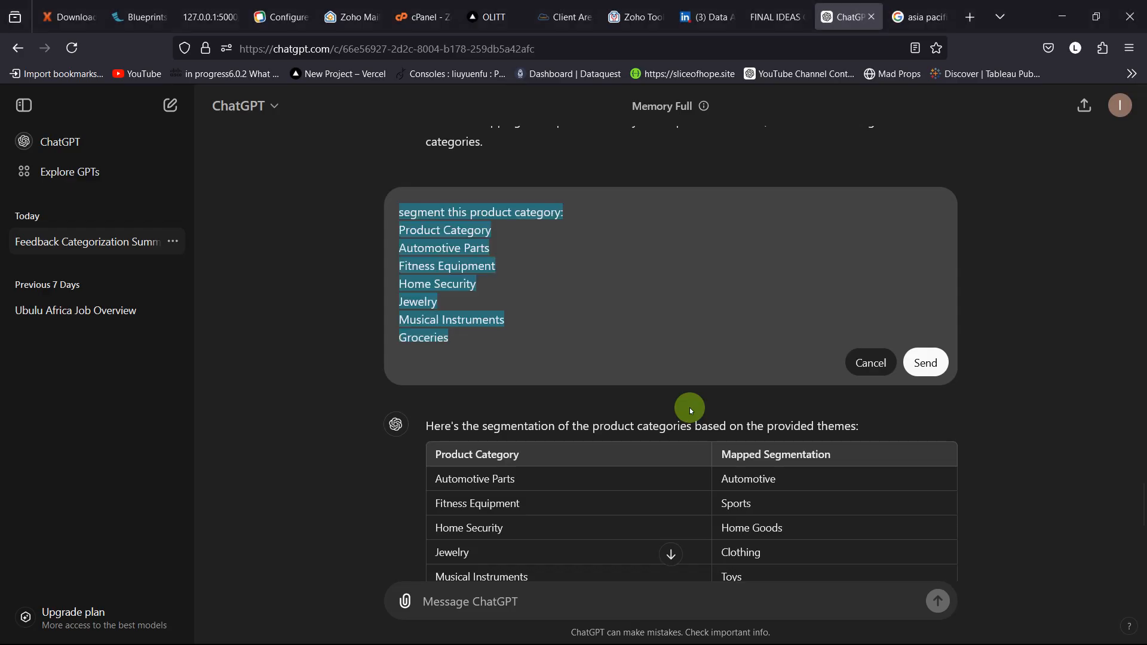
scroll(621, 277, up, 1)
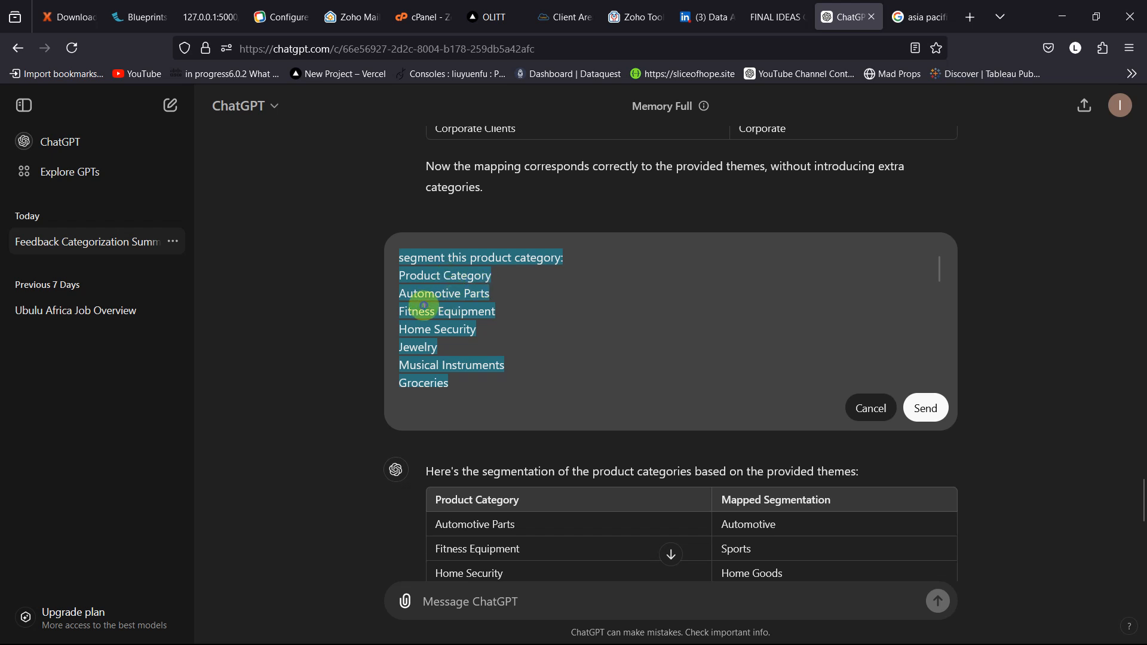
click(434, 302)
scroll(597, 313, down, 5)
scroll(597, 313, down, 3)
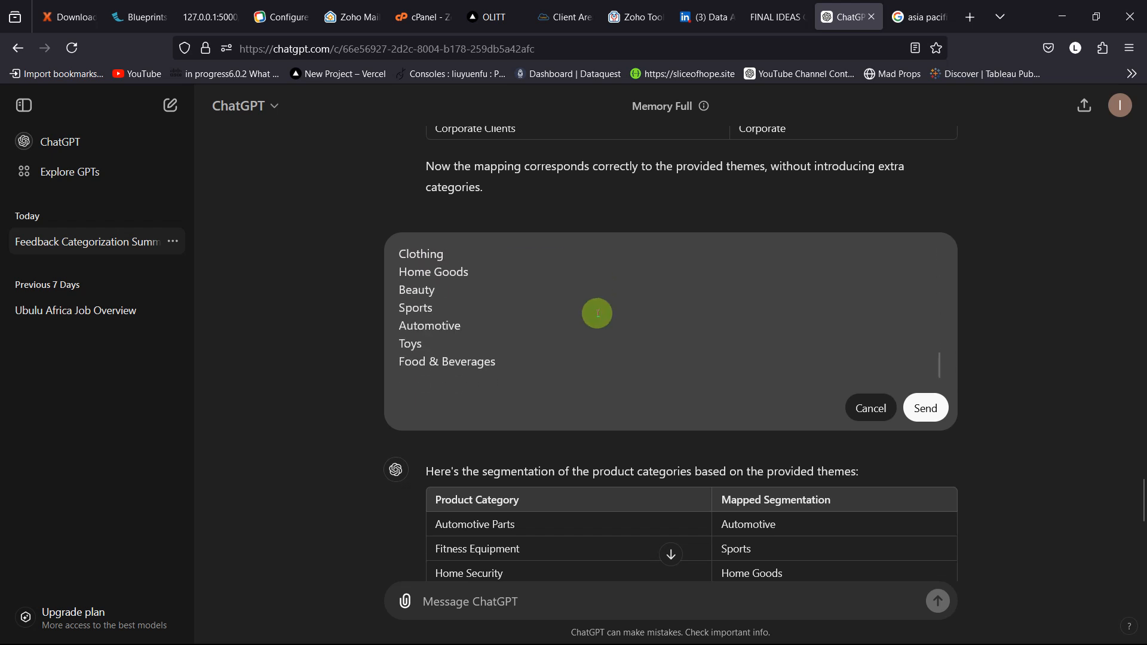
drag(499, 361, 392, 364)
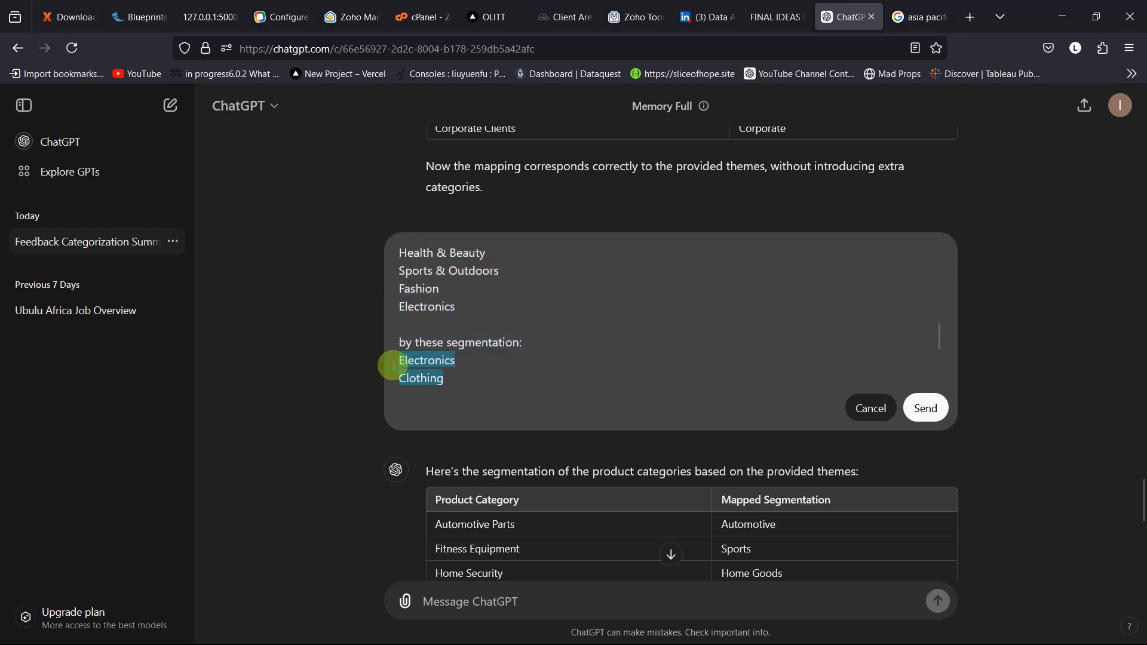
Step: Return to Gemini and write the follow-up line "a category based on these segments:" with a new line below it
key(alt+Tab)
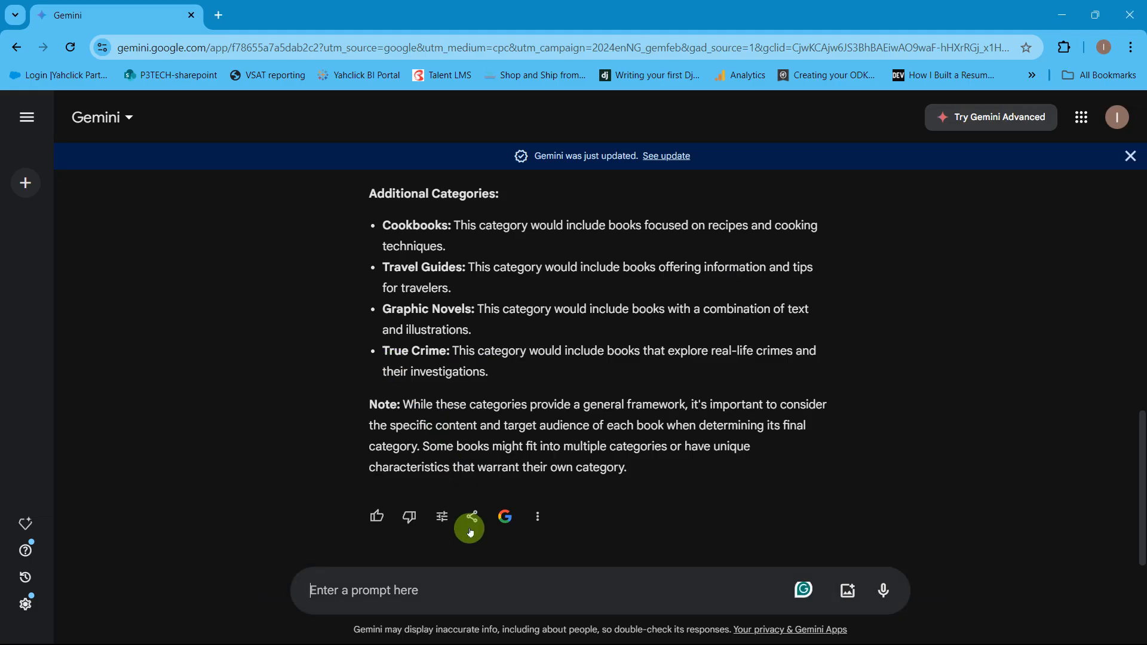
text(based)
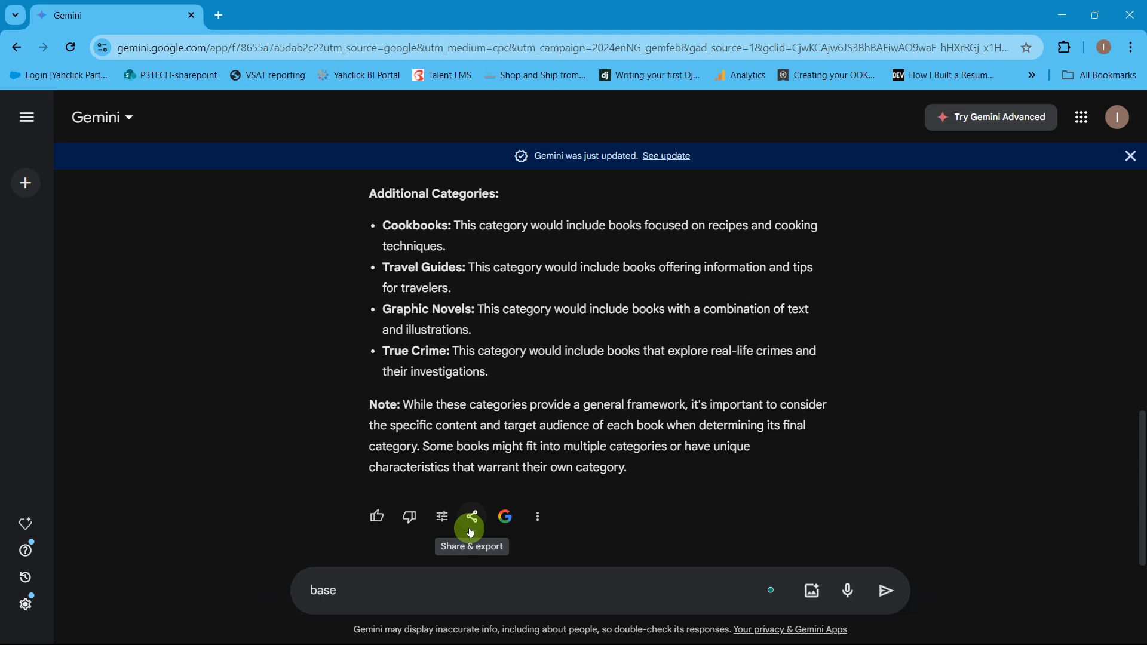
key(BackSpace)
text(a category based on th)
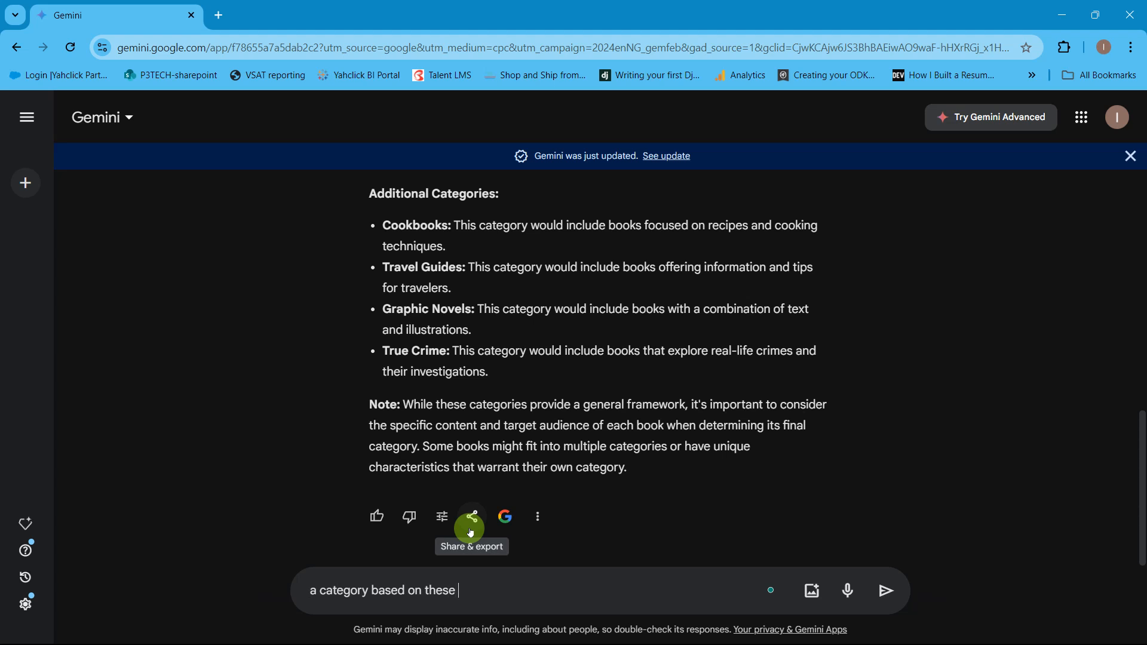
text(ese )
text(segmne)
text(ent)
text(s:)
key(shift+Return)
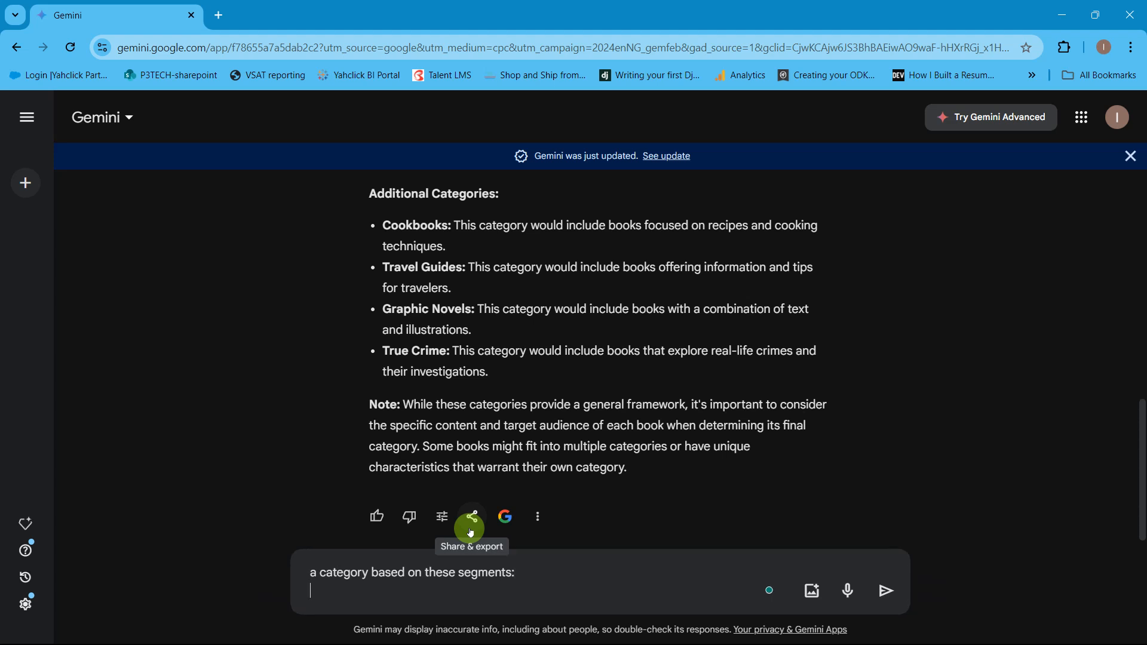
Step: Try to paste the segmentation list as plain text below the follow-up line
right_click(423, 591)
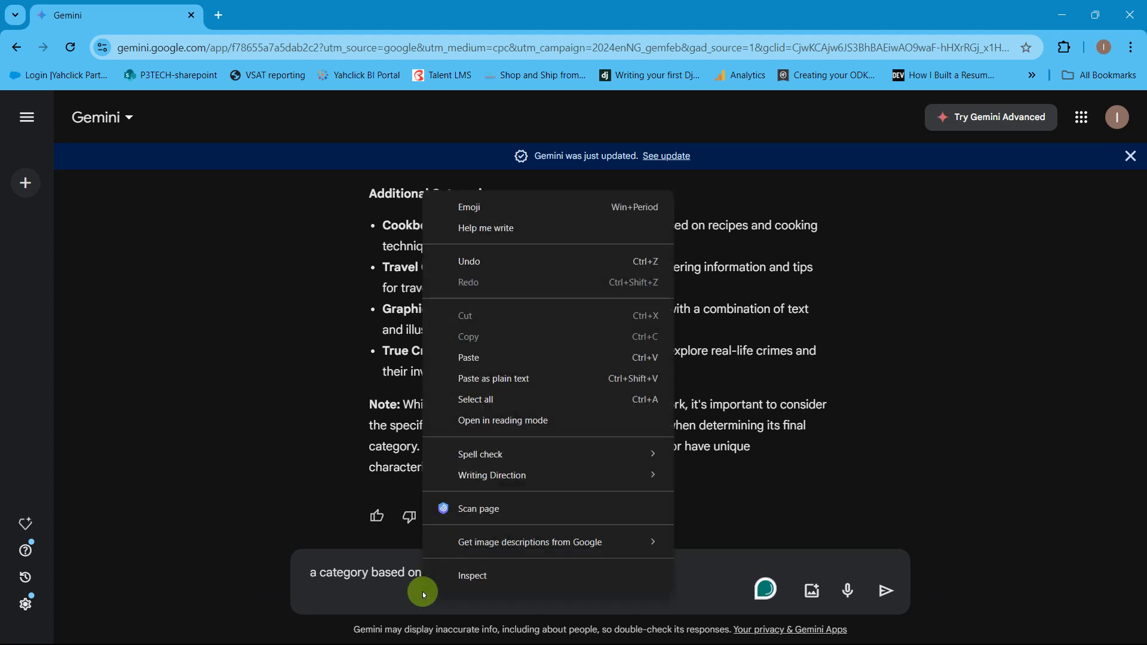
click(466, 378)
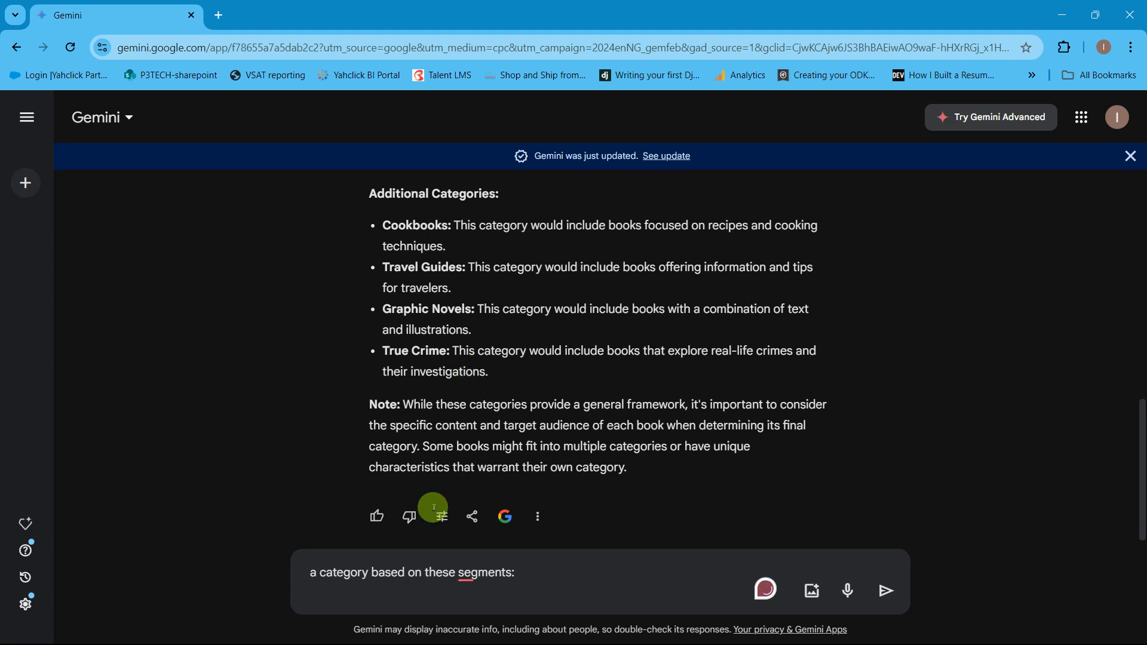
right_click(407, 595)
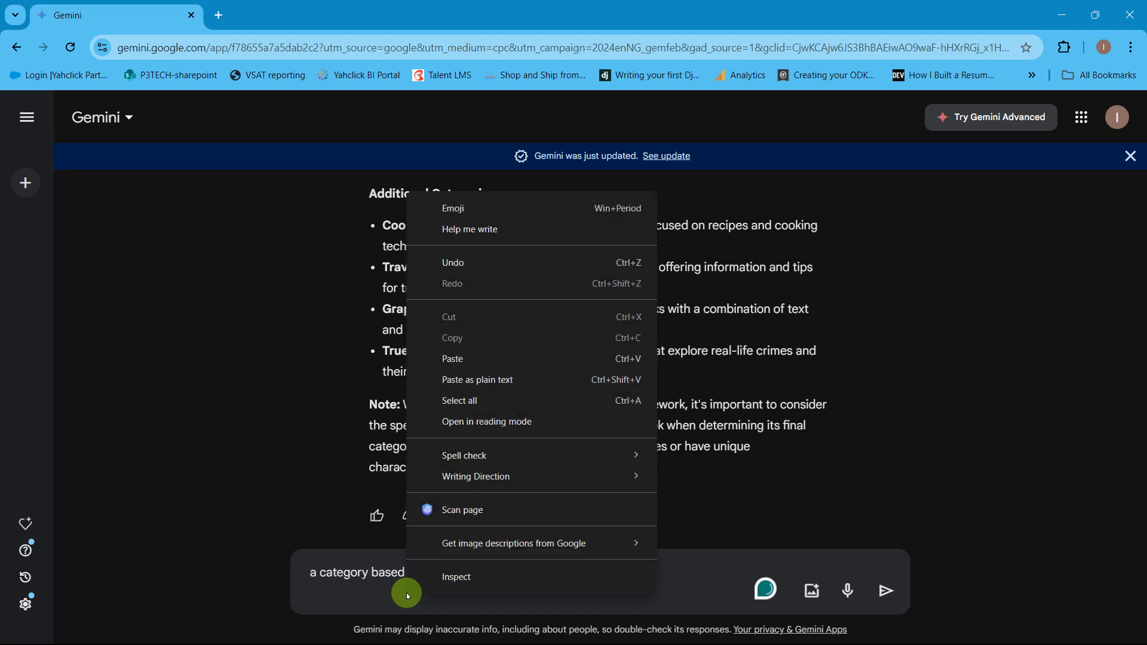
click(490, 382)
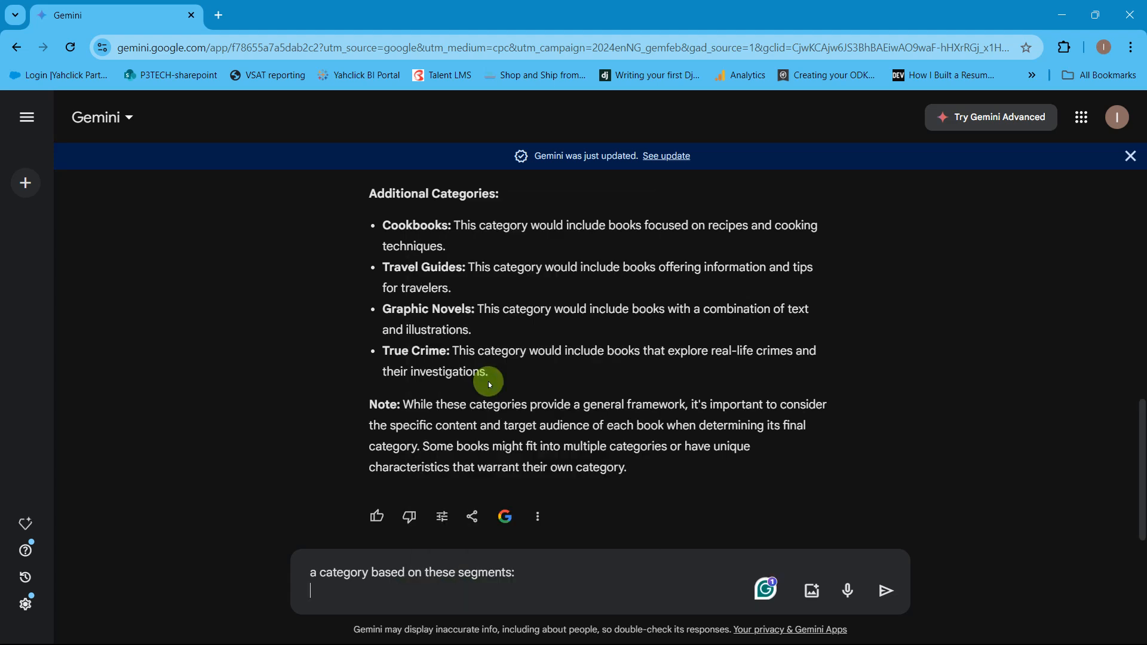
Step: Switch to the Excel workbook, copy the broader categories in AA2:AA9 on Sheet2, and return to Gemini
key(alt+Tab)
key(Tab)
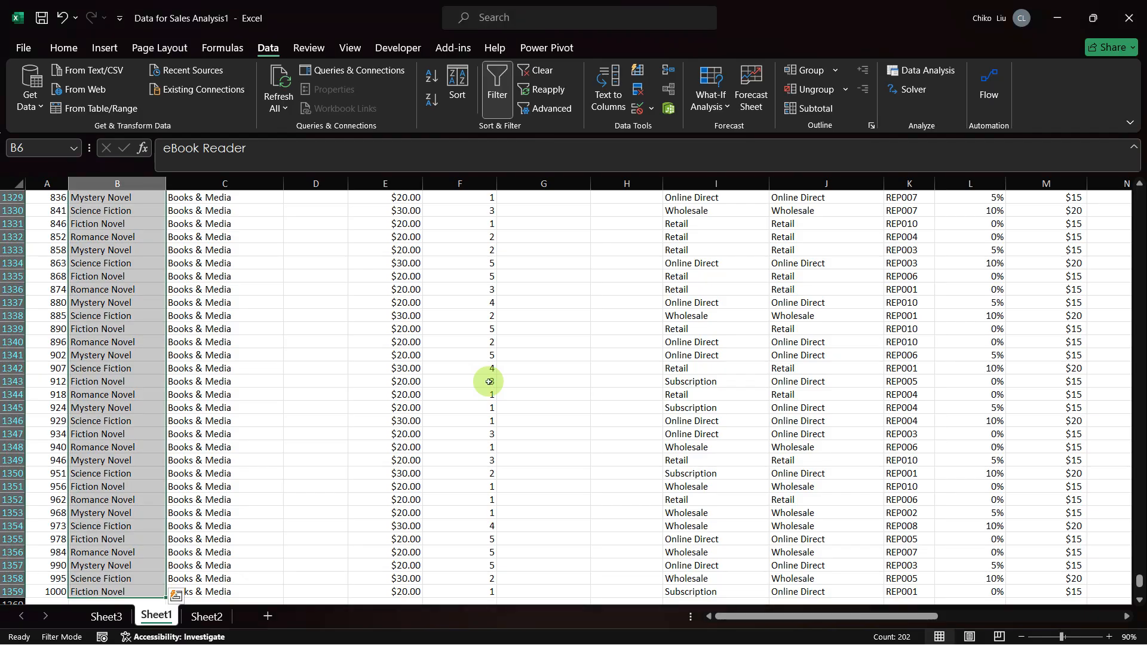
key(ctrl+Page_Down)
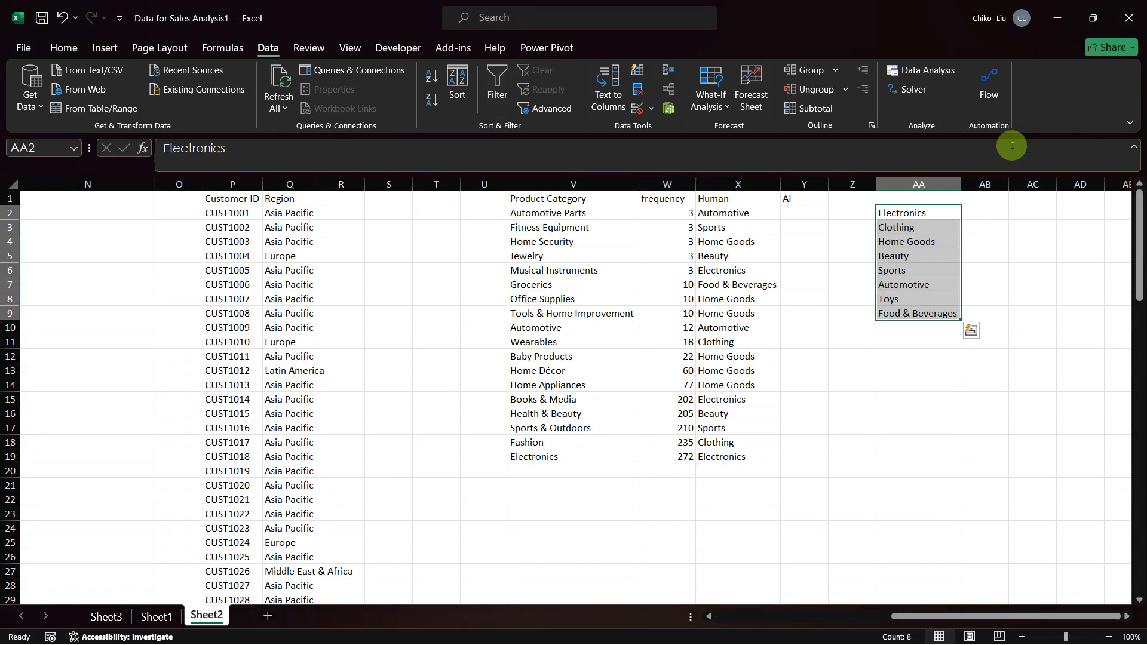
key(ctrl+c)
key(alt+Tab)
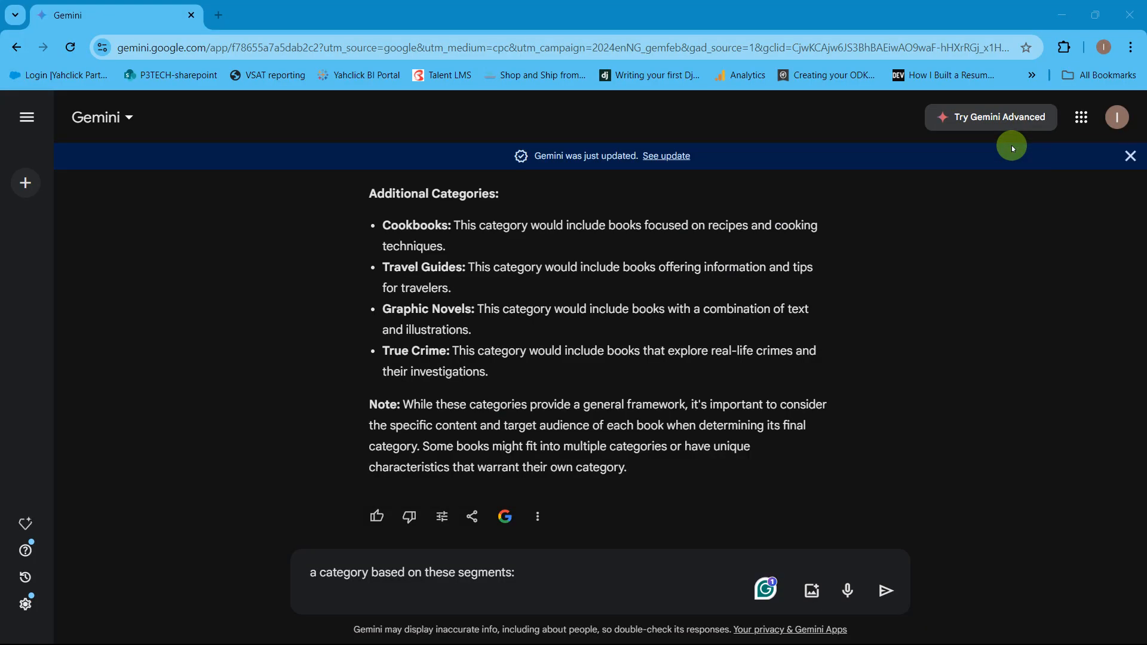
Step: Paste the copied segment list, Electronics to Food & Beverages, as plain text below the follow-up line and submit the prompt
right_click(317, 589)
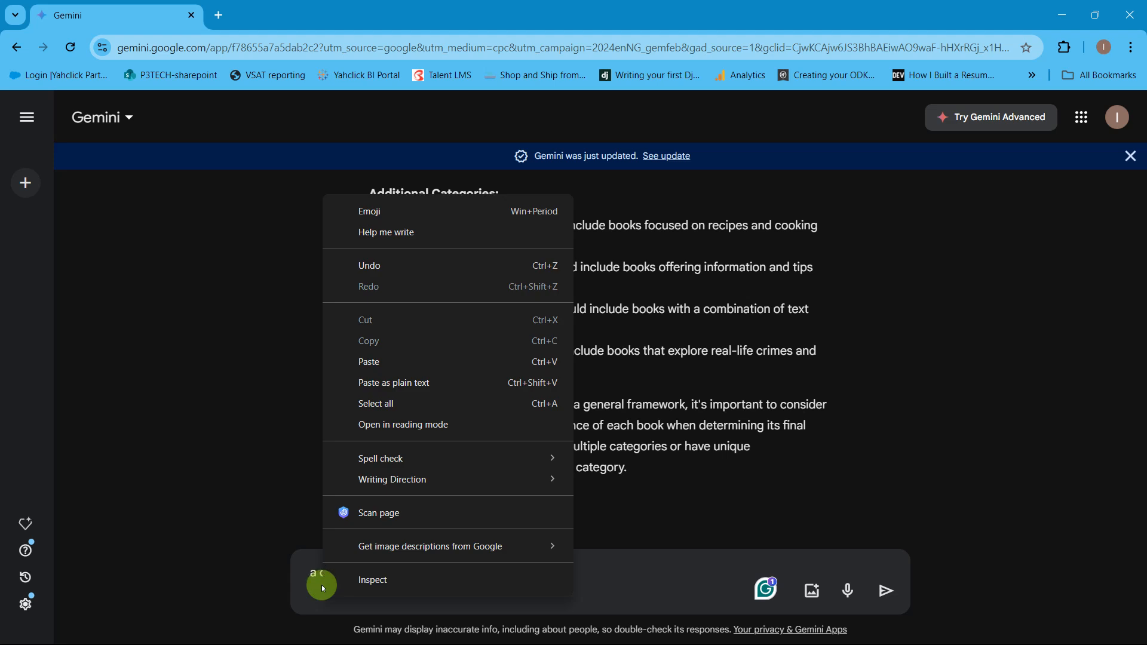
click(389, 385)
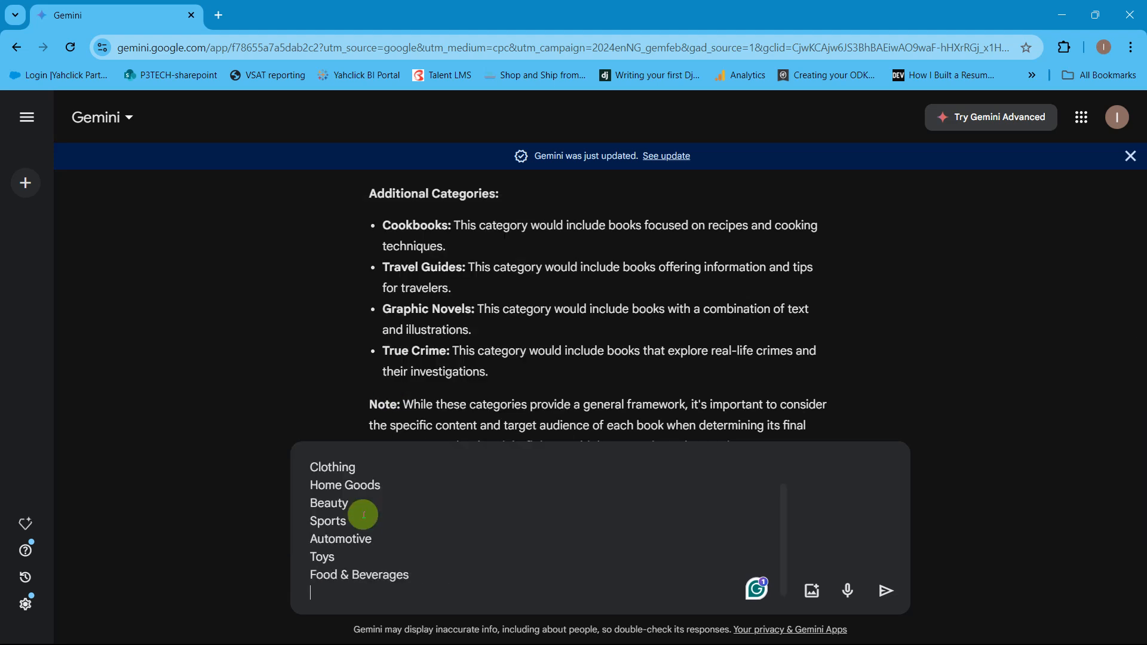
click(882, 592)
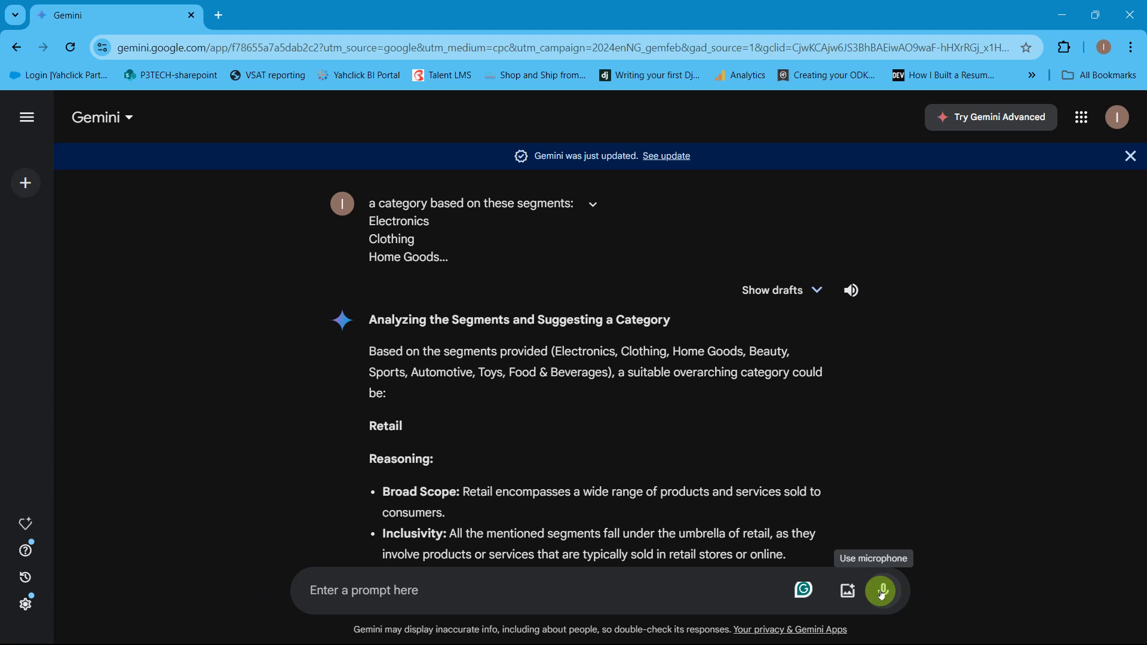
Step: Edit the submitted prompt to begin with "from the previous data above suggest" before "a category based on these segments:" and update it
scroll(766, 438, down, 5)
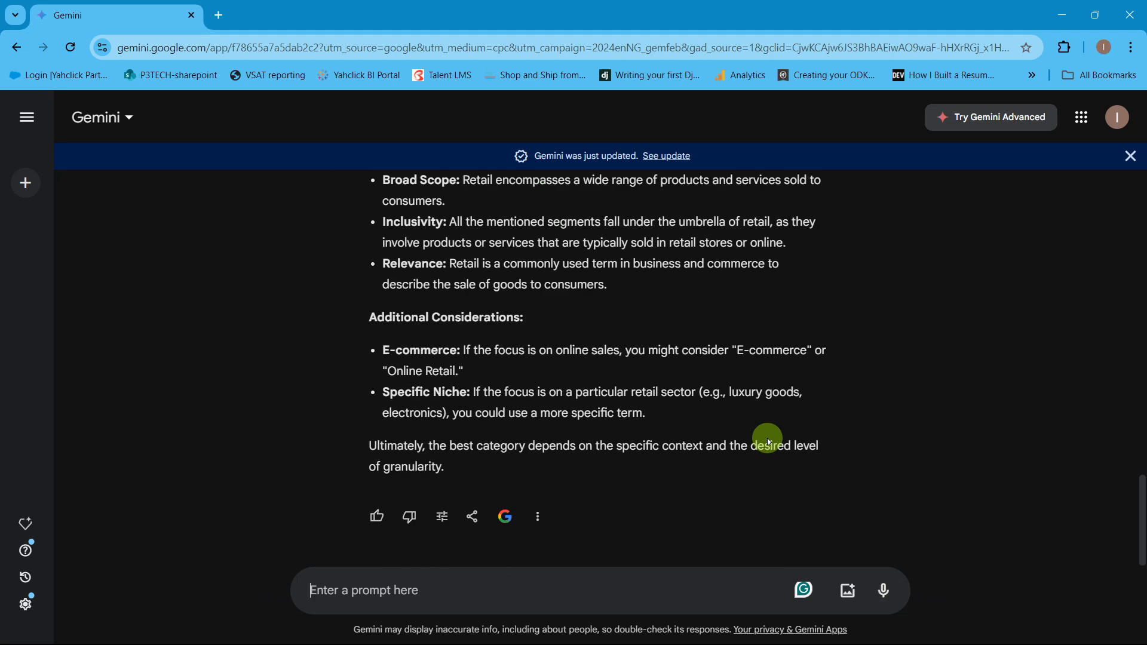
scroll(769, 442, up, 5)
mouse_move(484, 274)
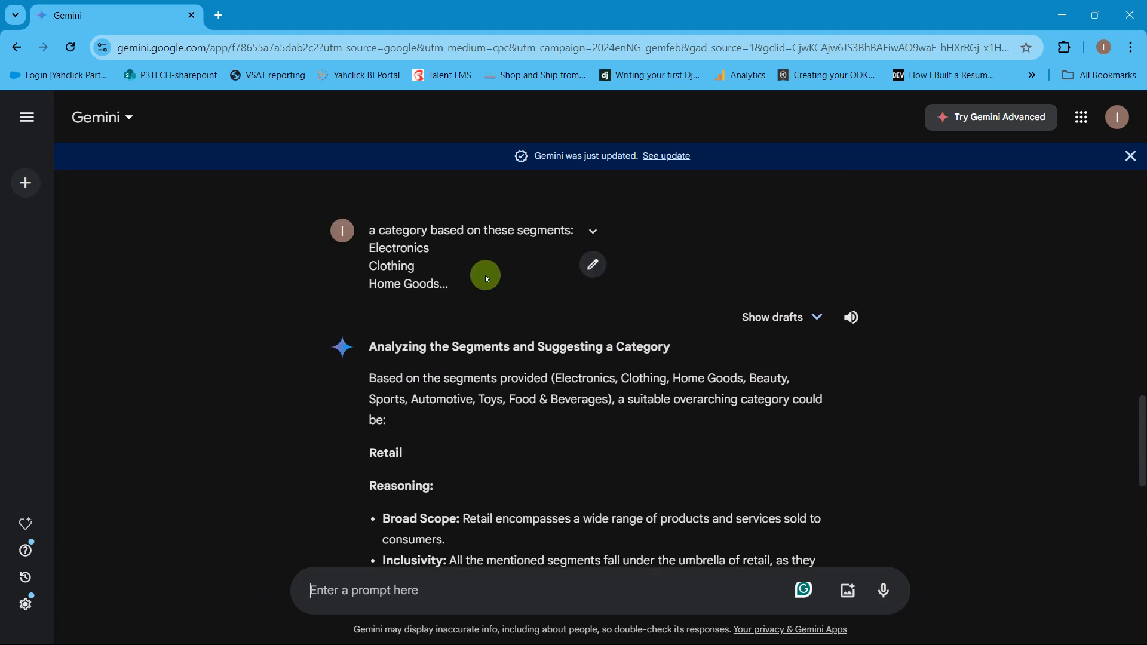
click(590, 264)
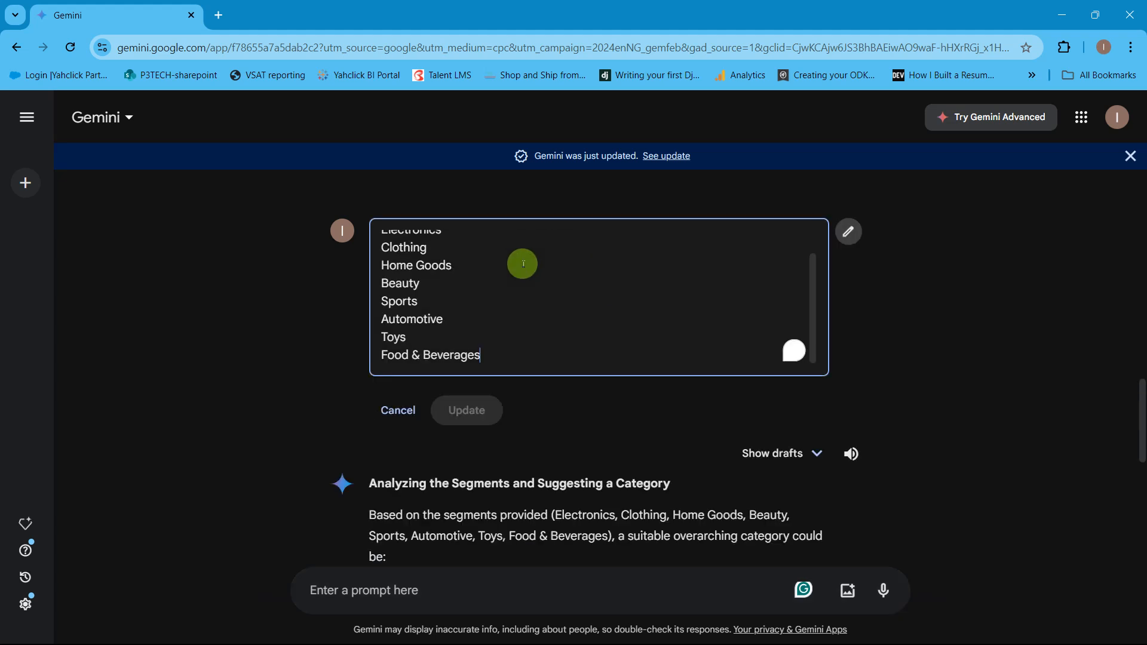
scroll(470, 263, up, 1)
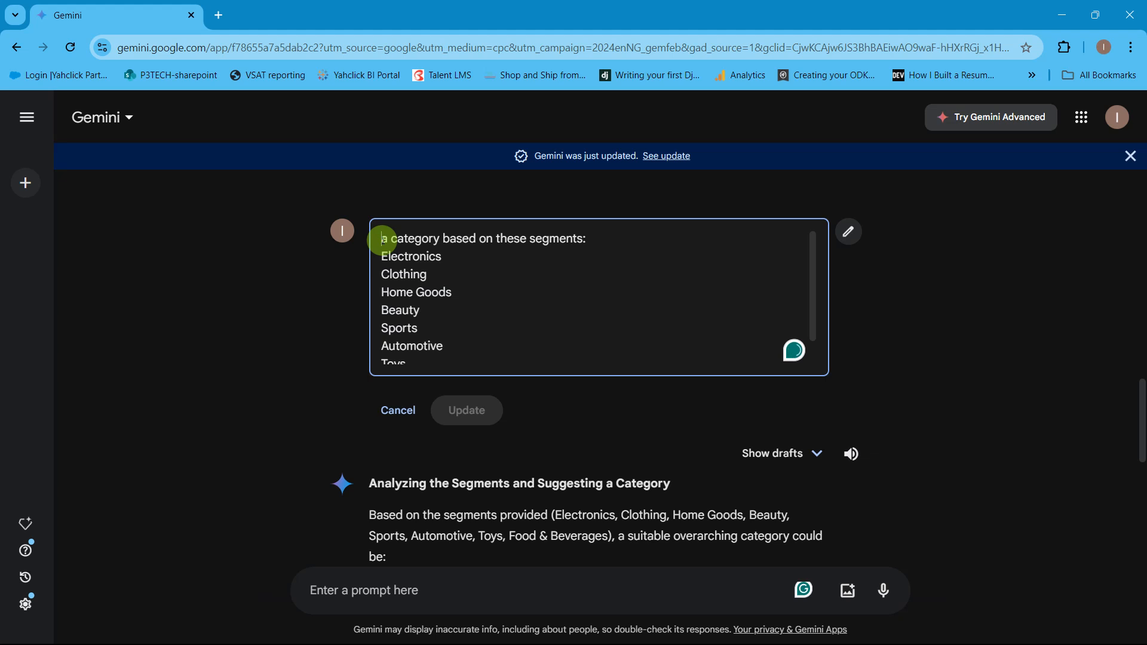
text(from the pr)
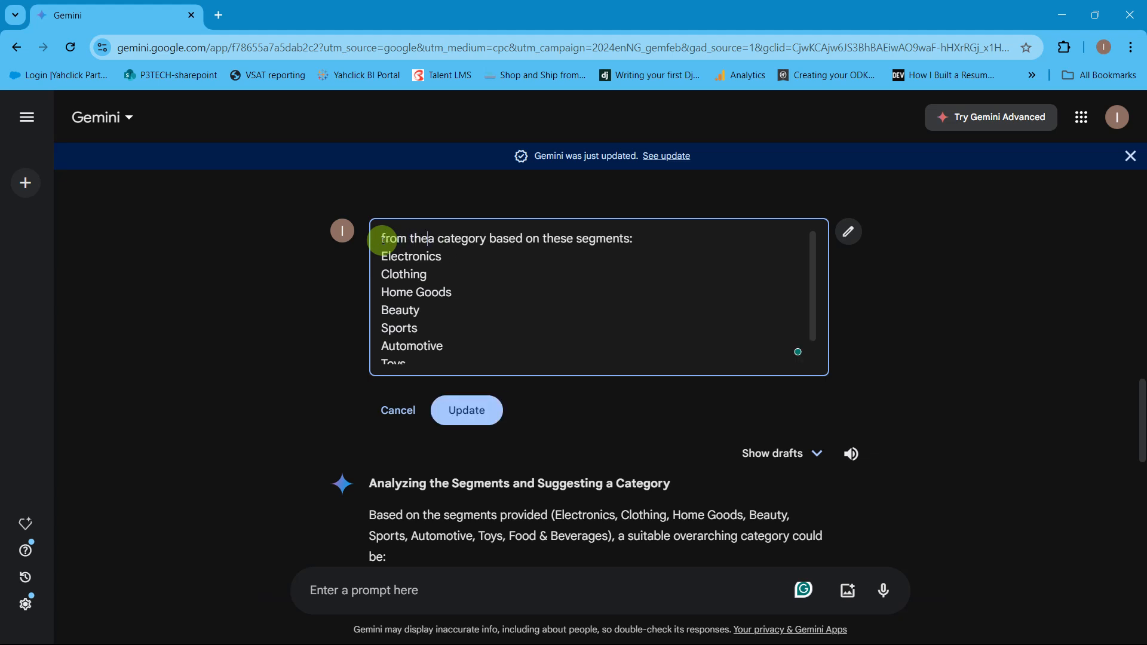
text(evious )
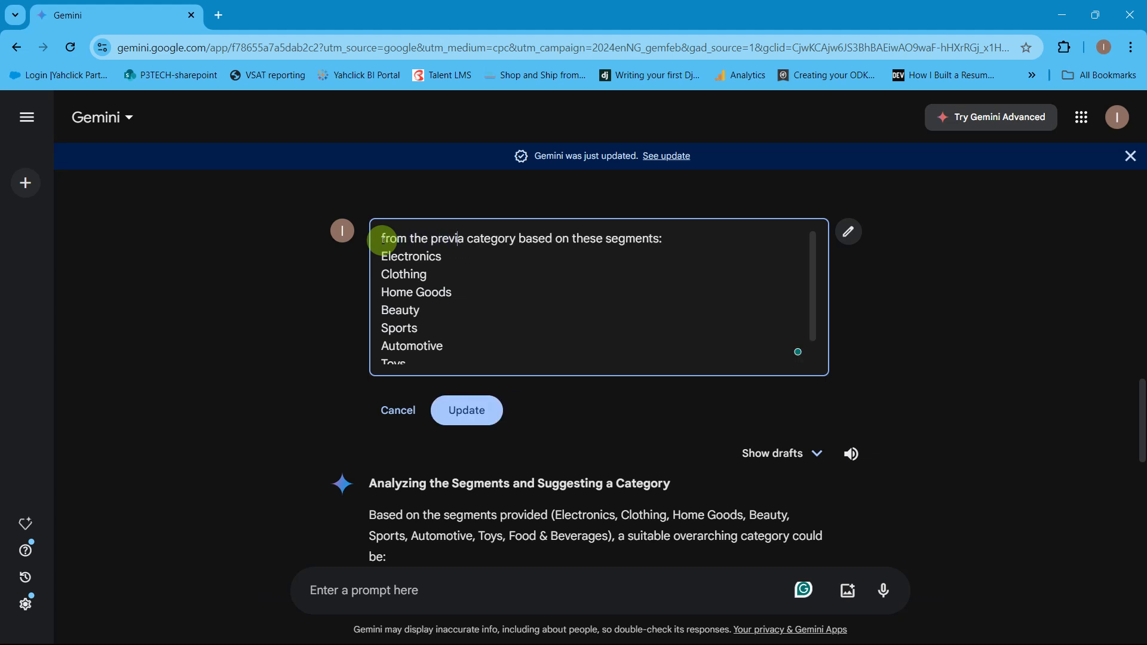
text(data abo)
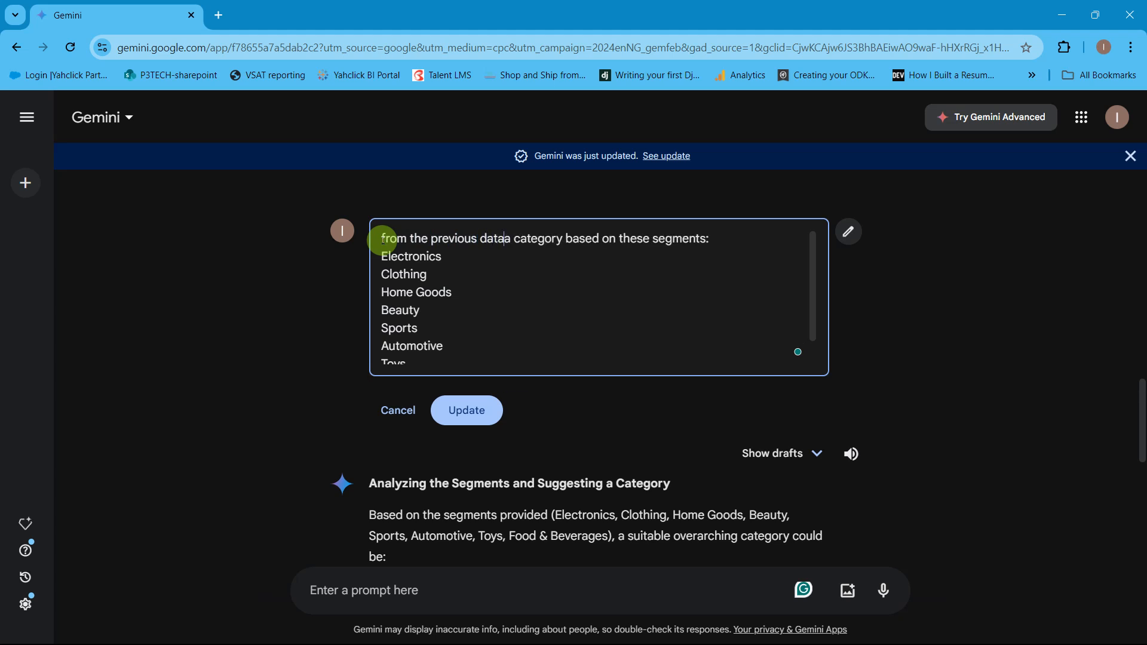
text(ve )
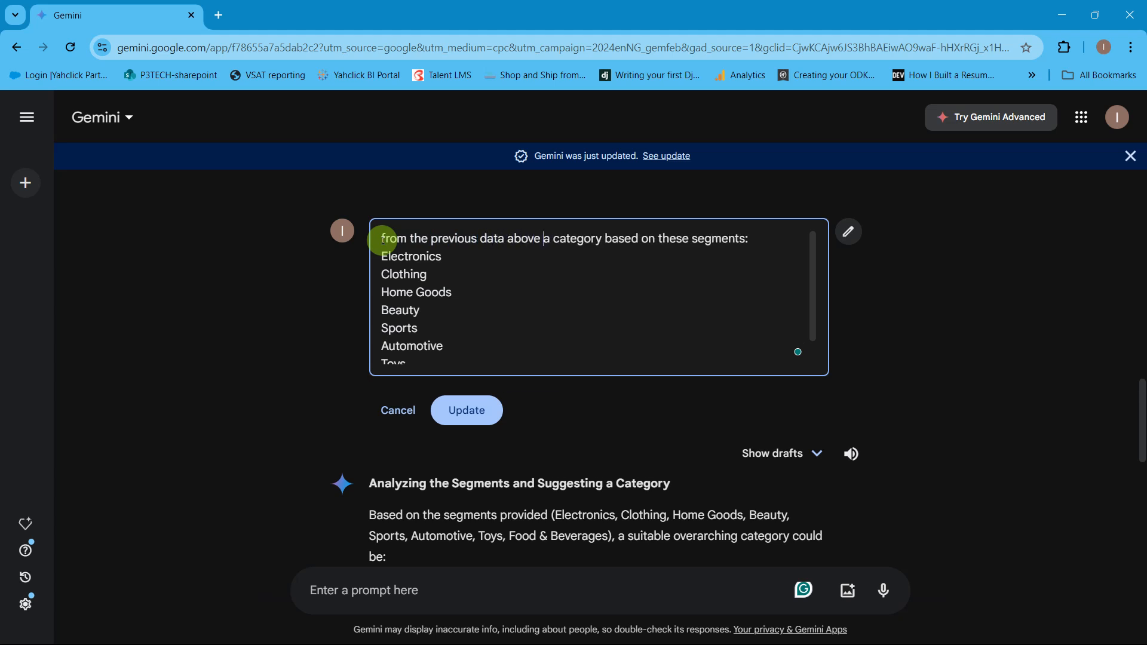
text(suggest)
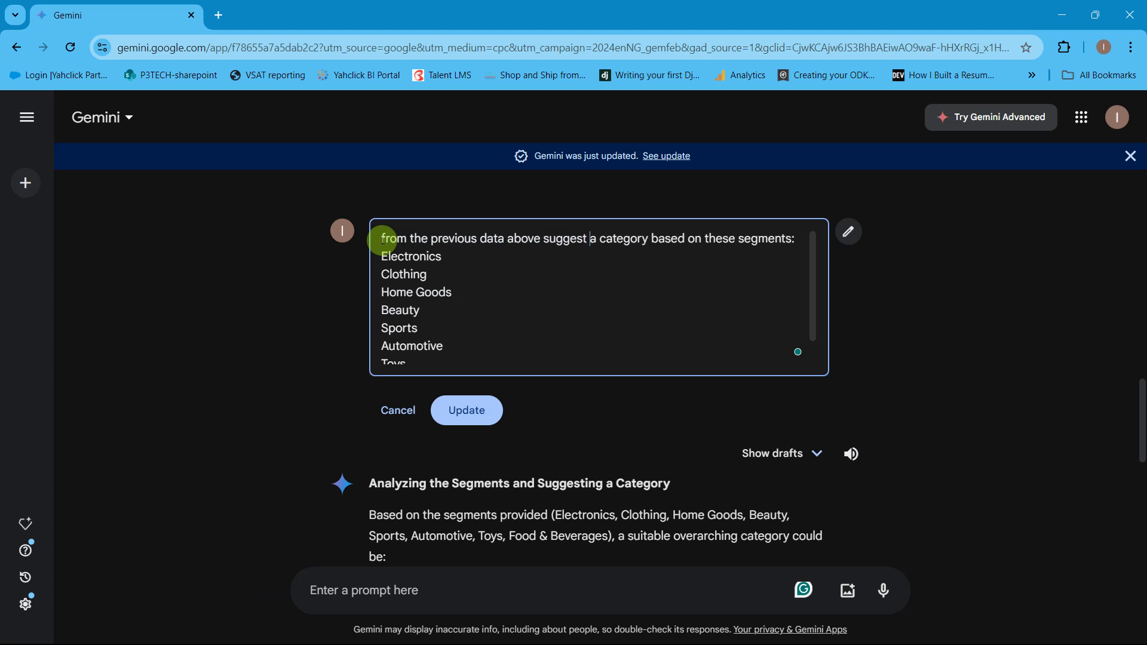
click(466, 406)
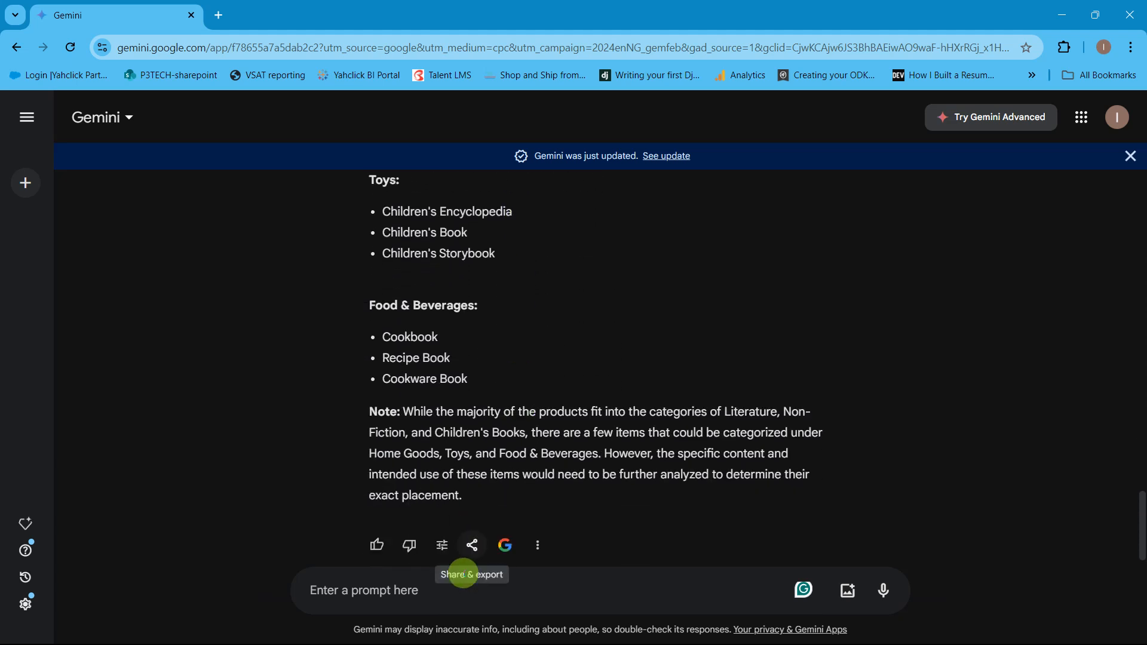
Step: Send the follow-up prompt "if you were to choose just one"
click(464, 589)
text(if you were)
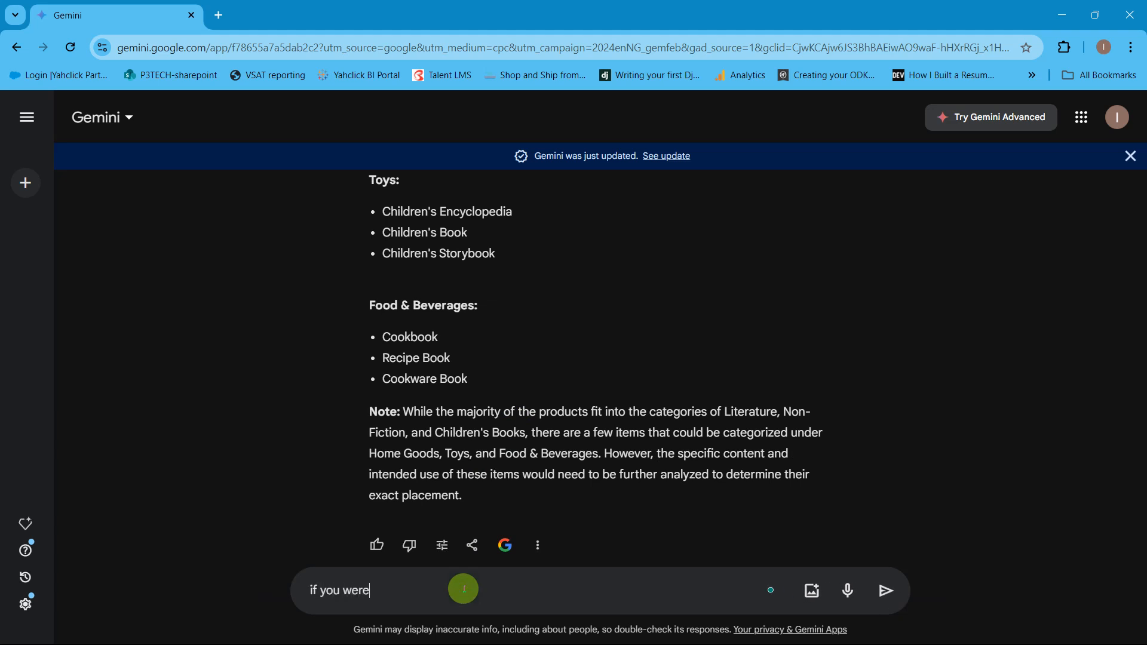
text( to choose just one)
key(Return)
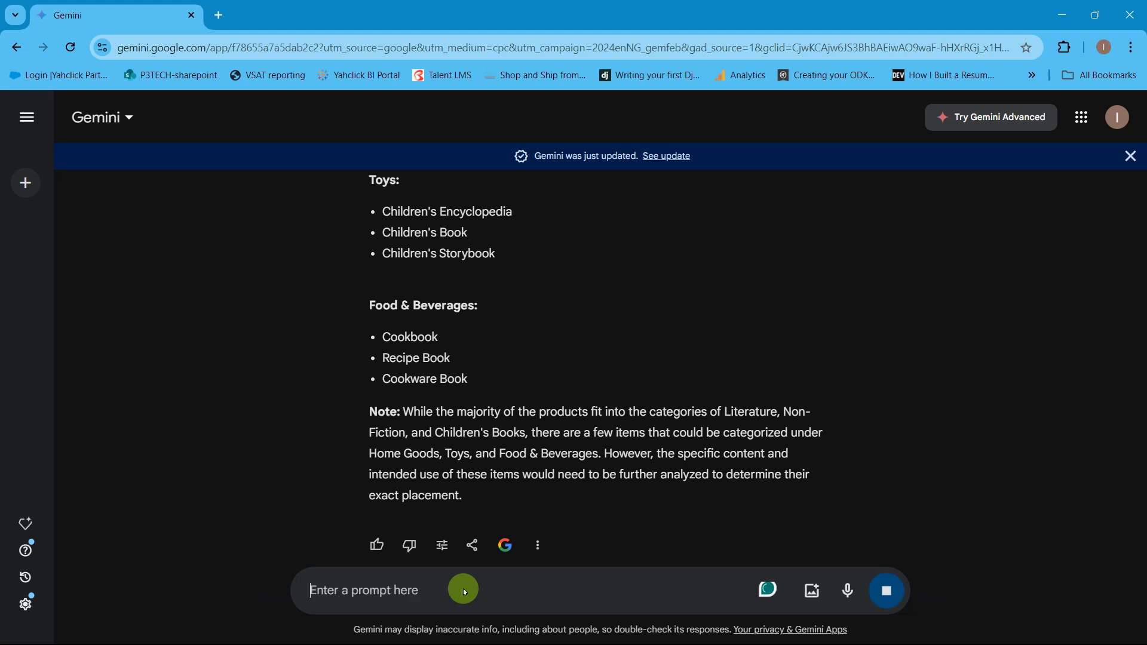
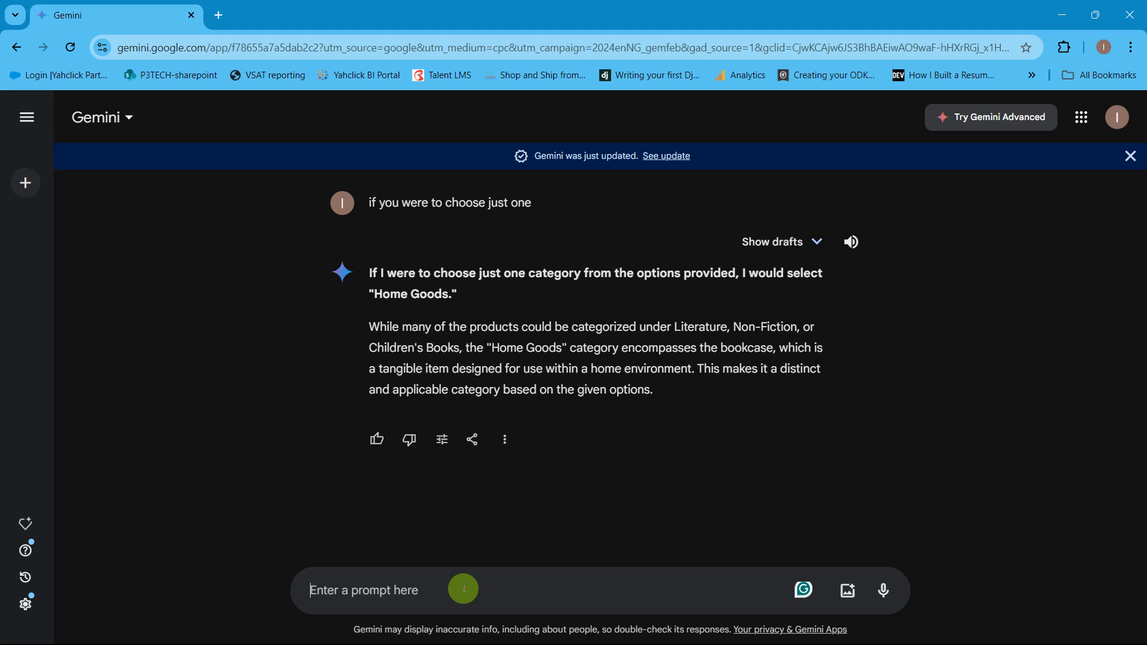
Step: Switch to the Excel workbook and examine the filtered Books & Media products on Sheet1
key(alt+Tab)
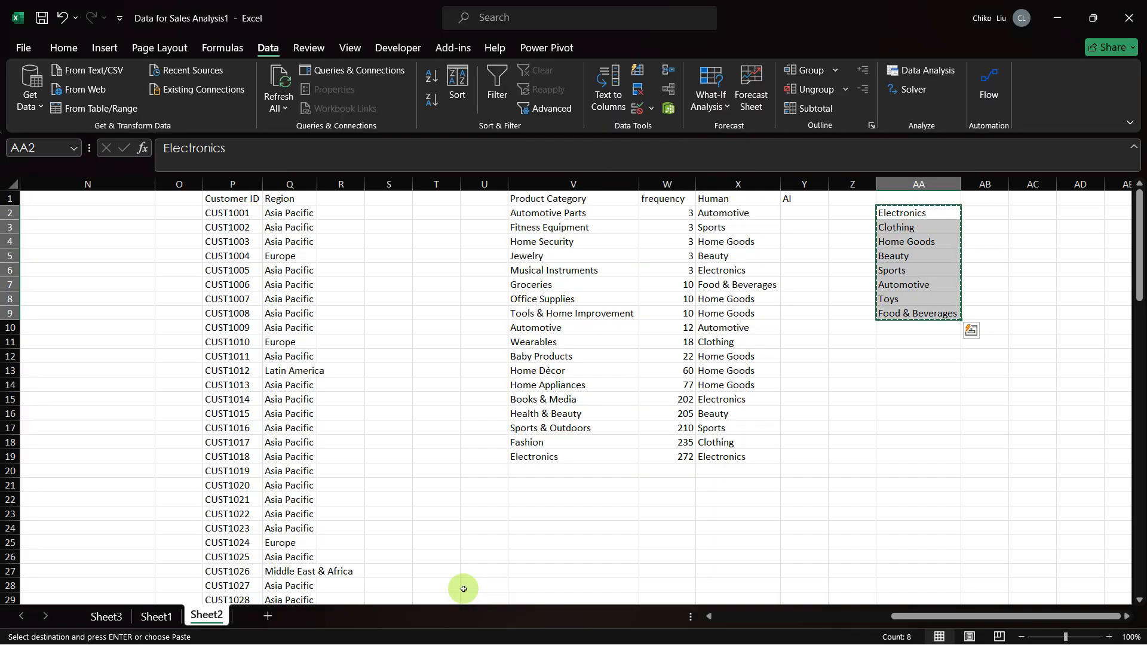
key(ctrl+Page_Up)
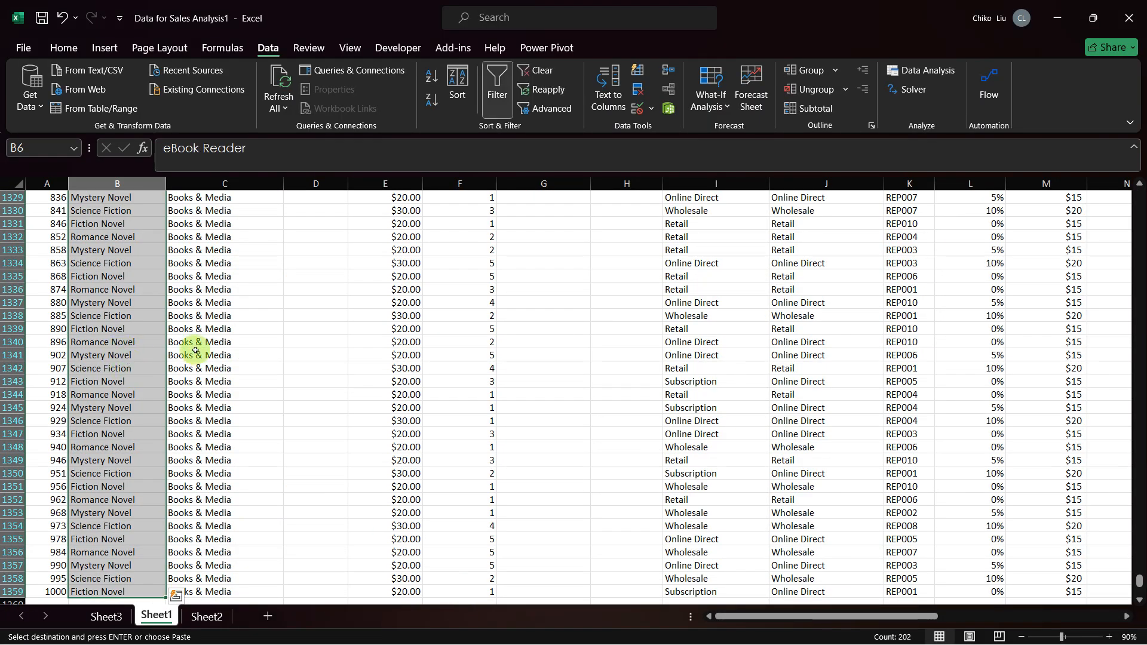
click(259, 330)
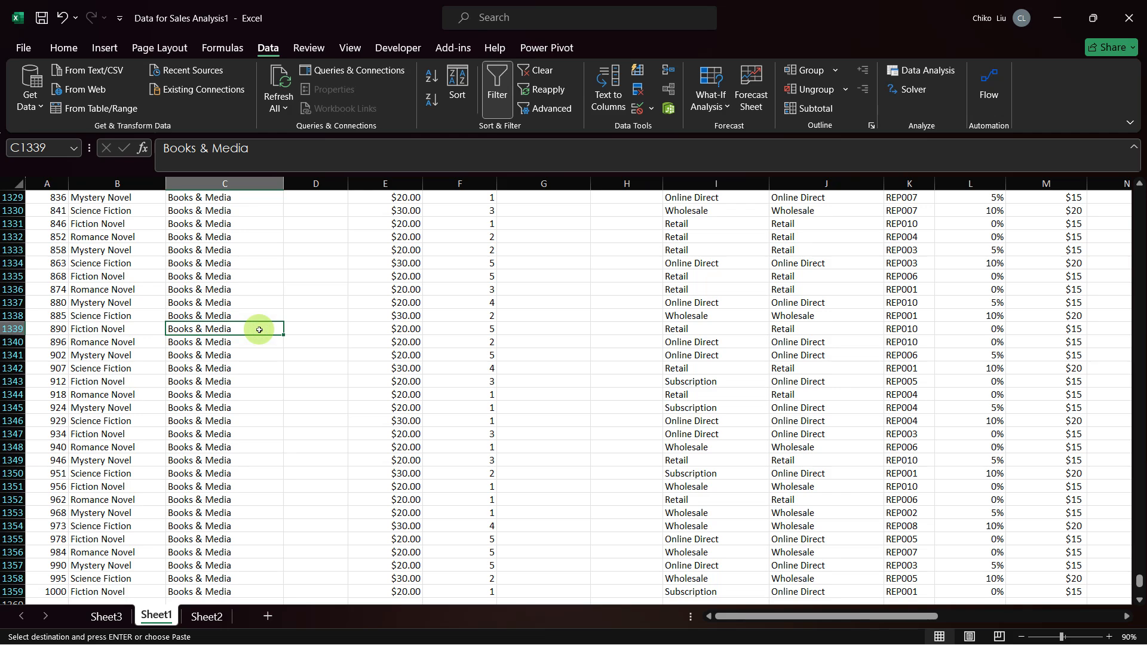
scroll(260, 329, up, 15)
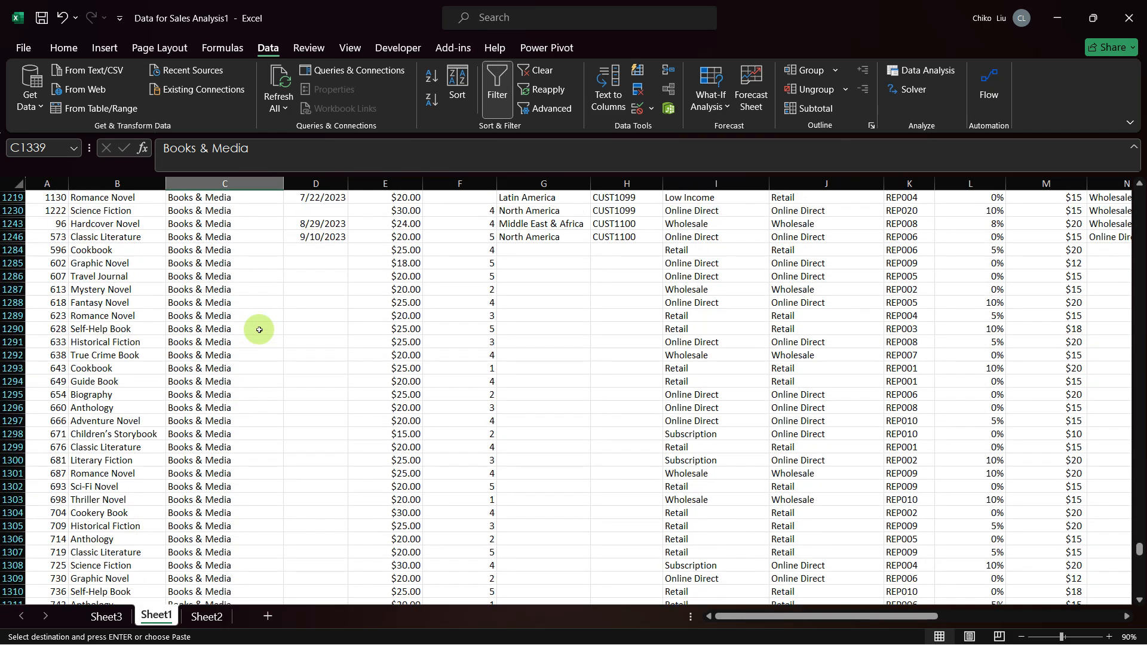
scroll(259, 330, up, 20)
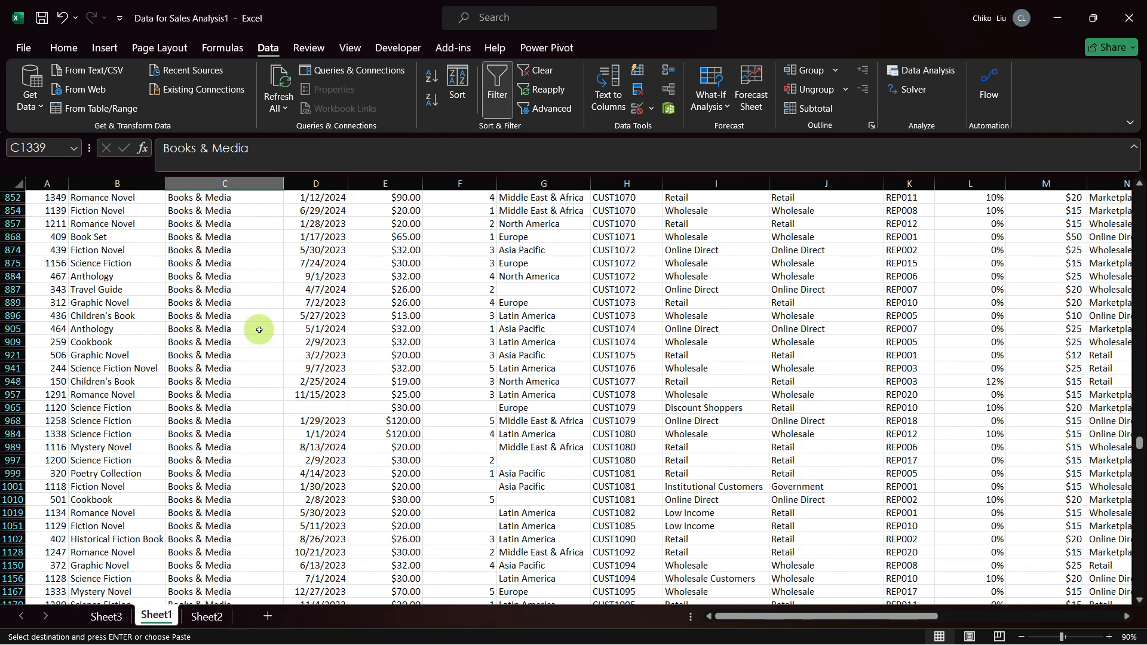
scroll(259, 329, up, 8)
key(alt+Tab)
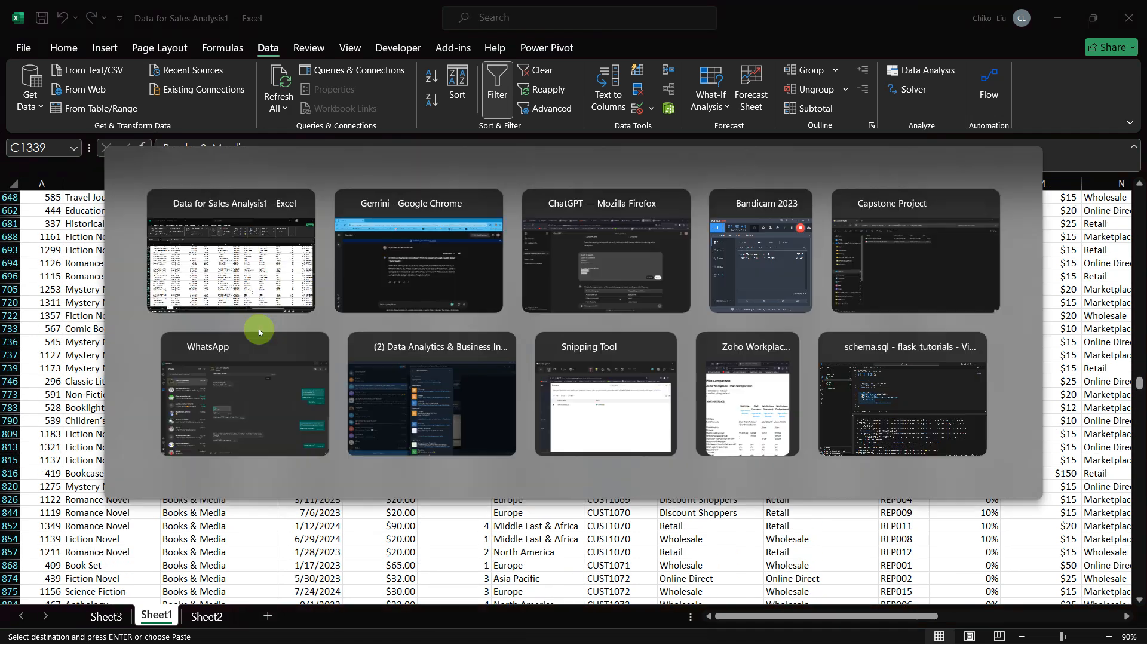
key(alt+Tab)
key(alt+Tab)
key(alt+shift+Tab)
key(alt+shift+Tab)
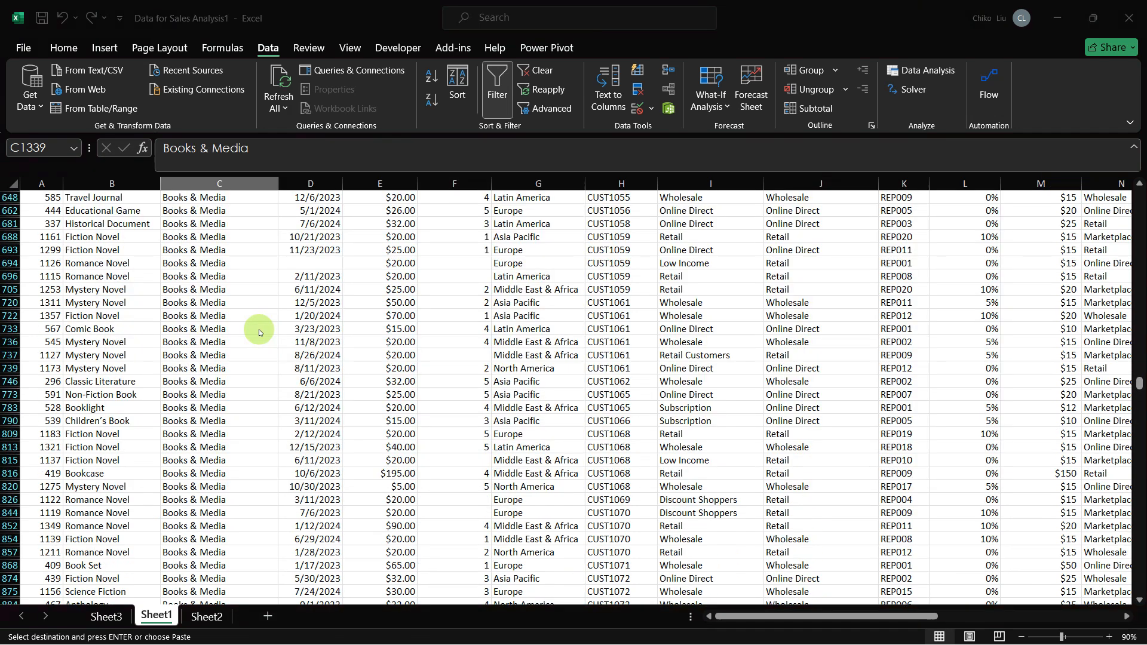
Step: On Sheet2, copy Home Goods from AA4 and paste it as a value into X15, the Human segment for Books & Media
key(ctrl+Page_Down)
key(ctrl+v)
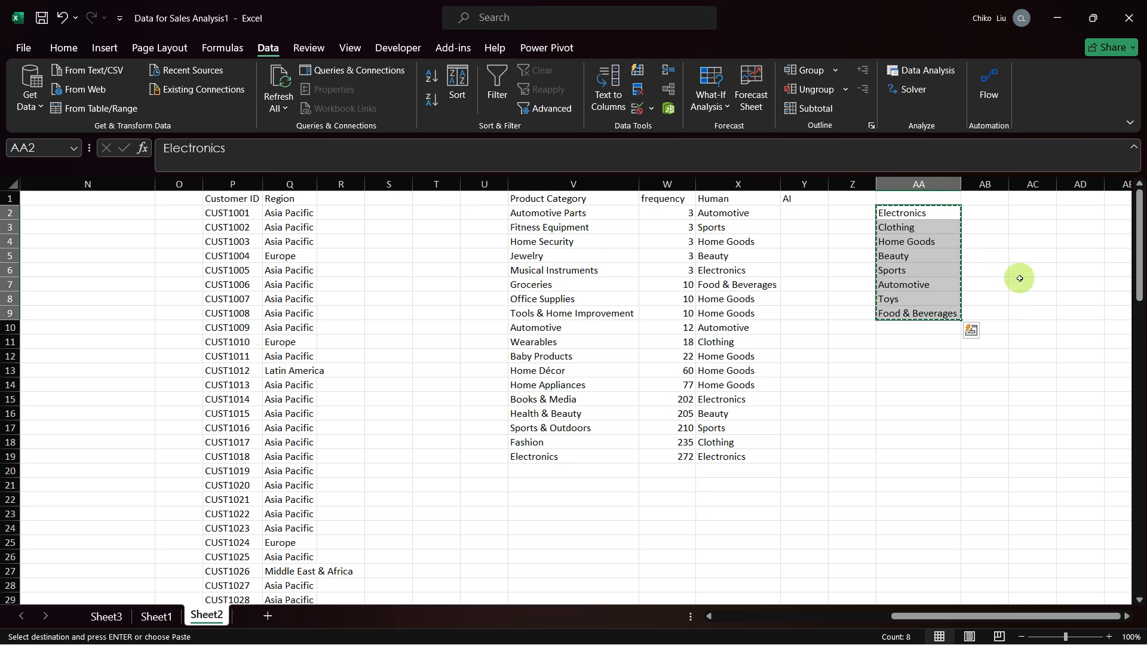
click(910, 241)
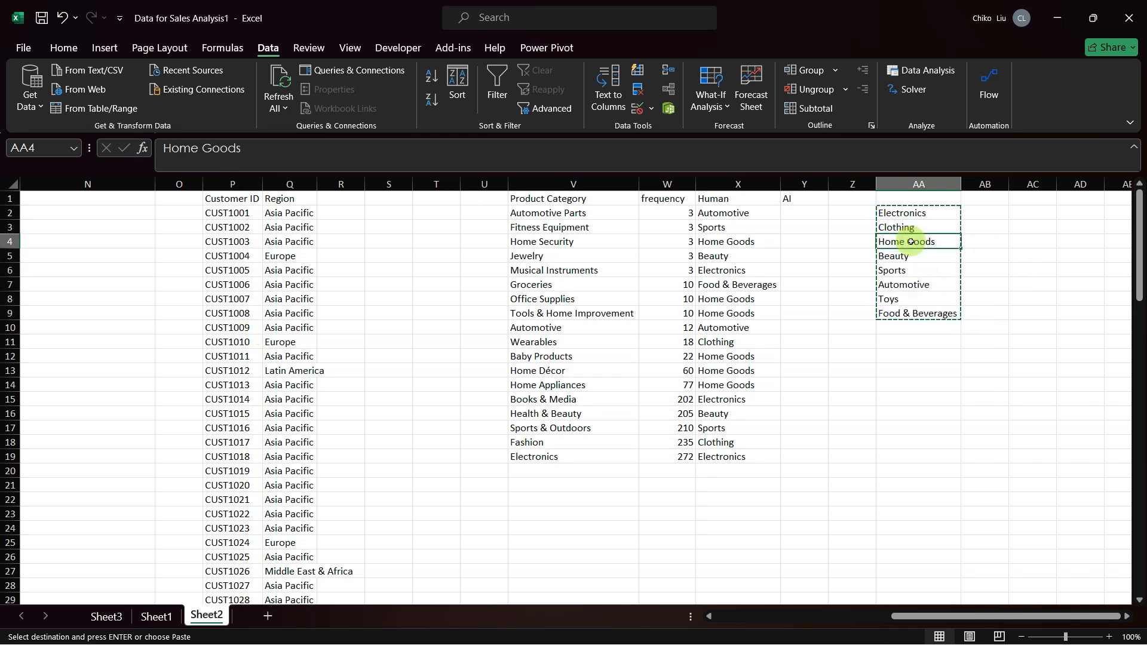
key(ctrl+c)
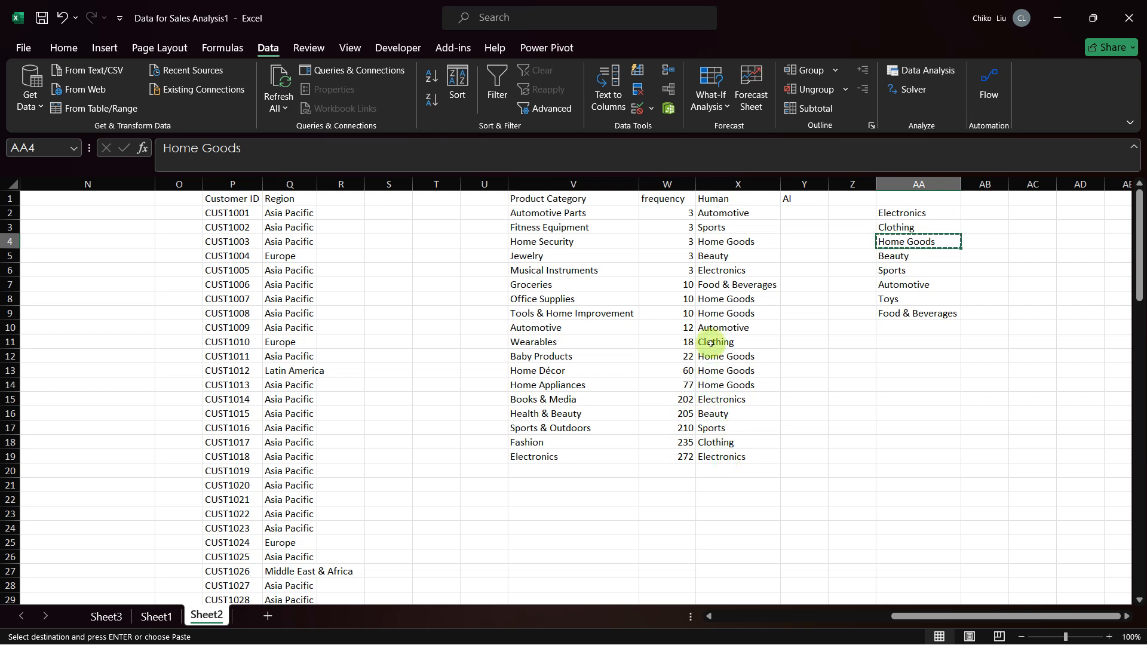
click(708, 308)
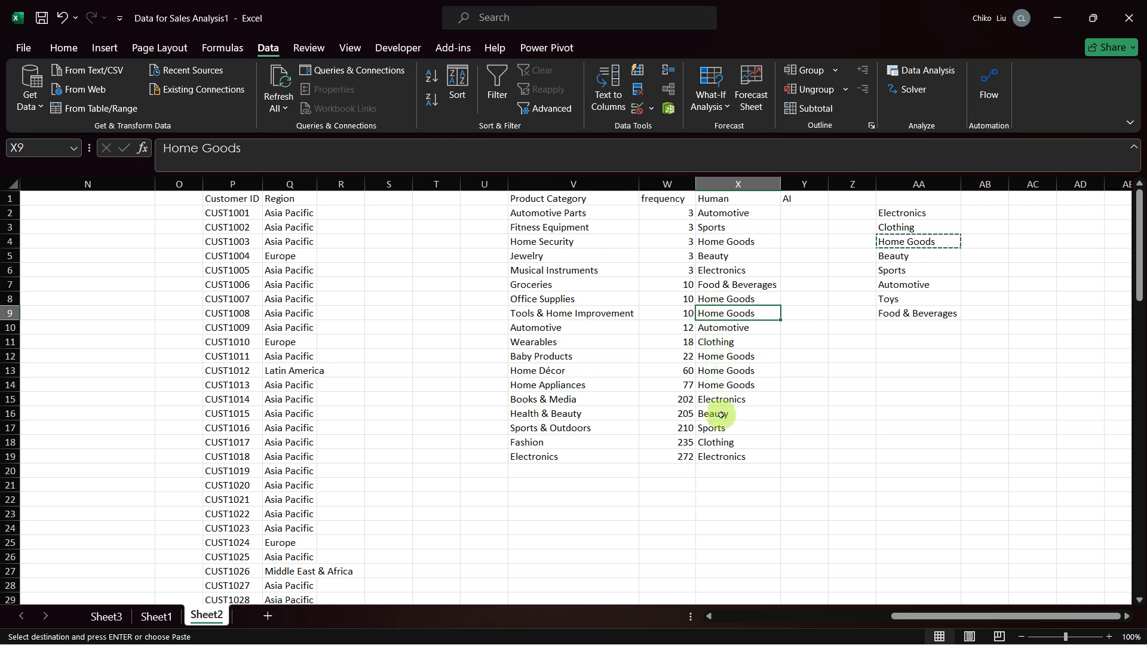
click(709, 400)
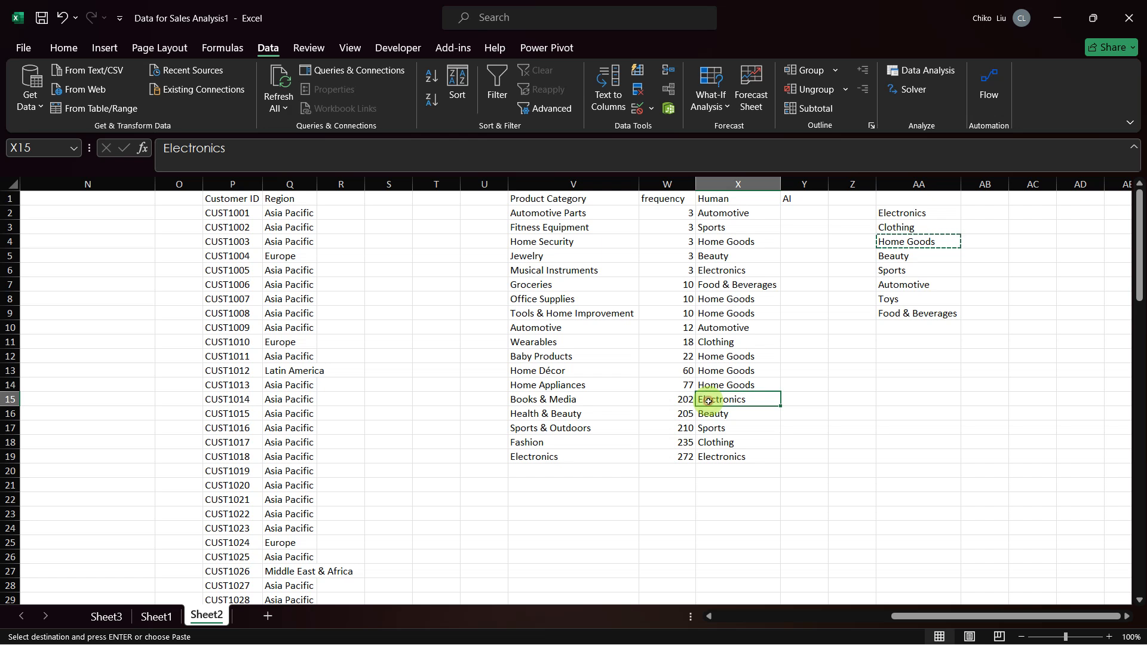
right_click(708, 400)
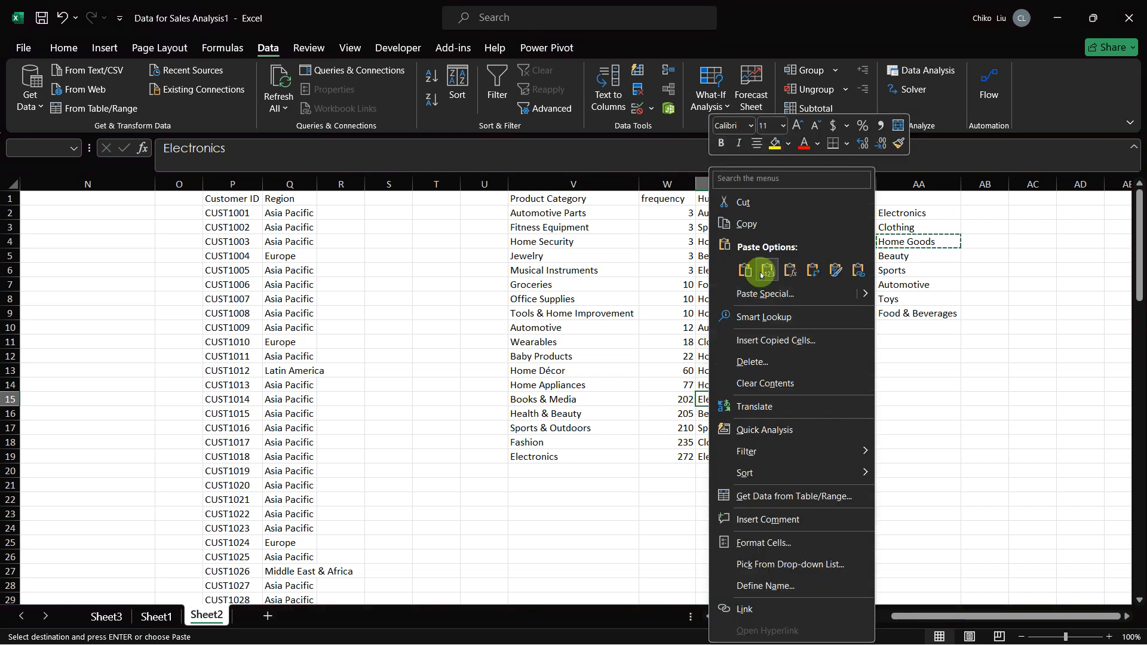
click(760, 272)
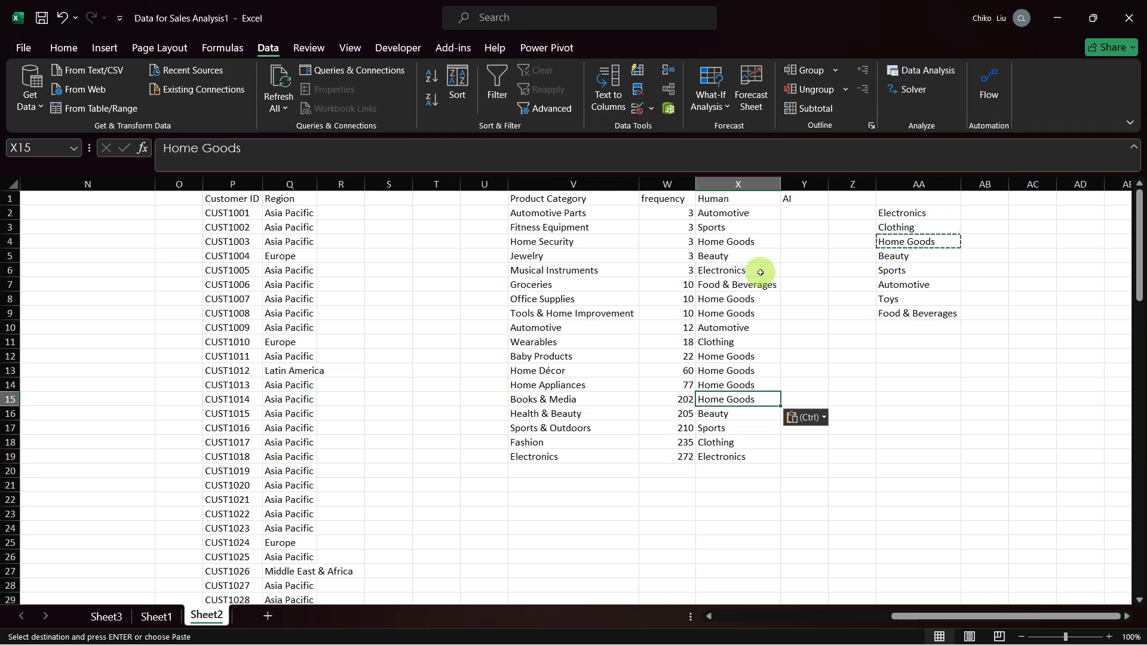
Step: Filter the Product Category column on Sheet1 to show only Baby Products instead of Books & Media
click(156, 615)
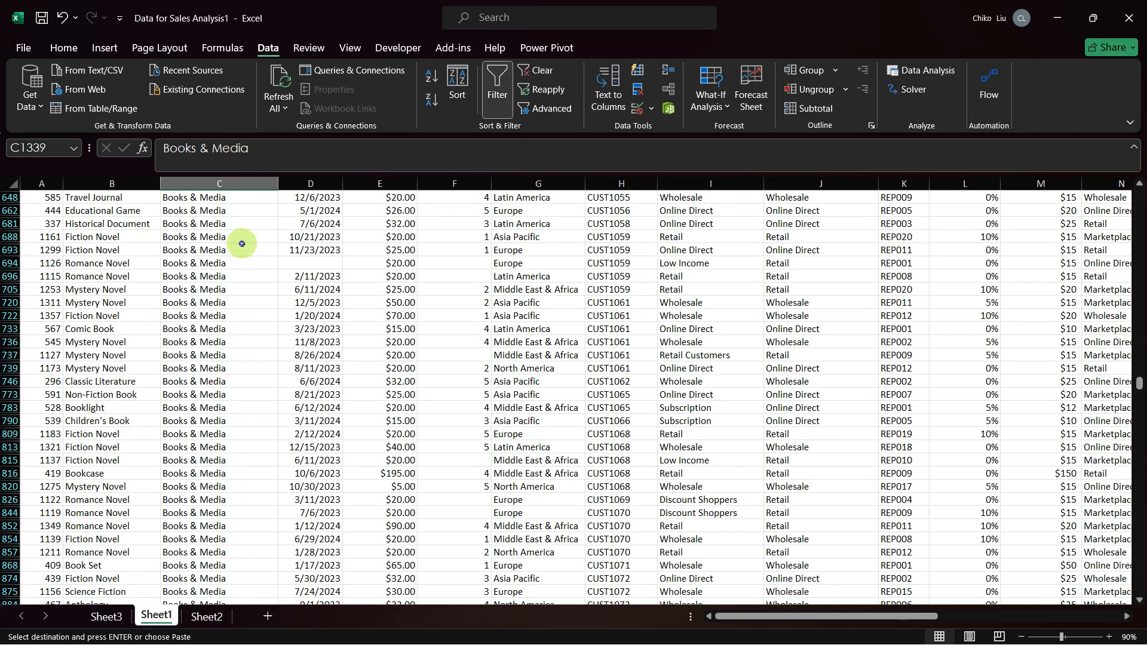
click(240, 248)
scroll(241, 244, up, 2)
scroll(241, 245, up, 4)
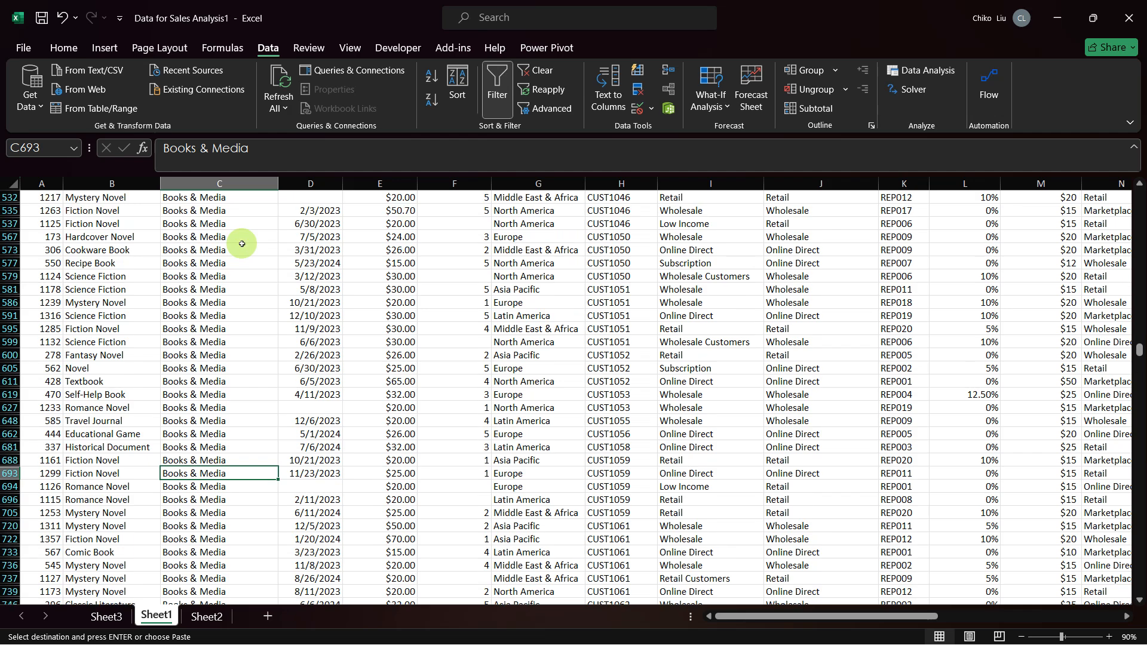
key(ctrl+Home)
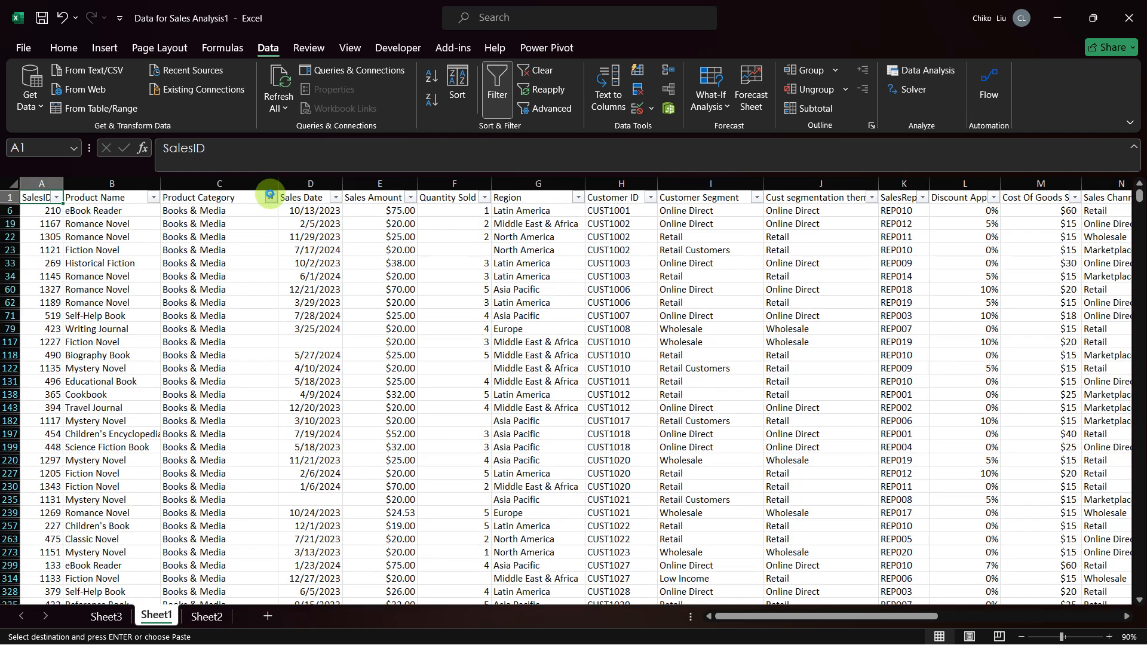
click(270, 197)
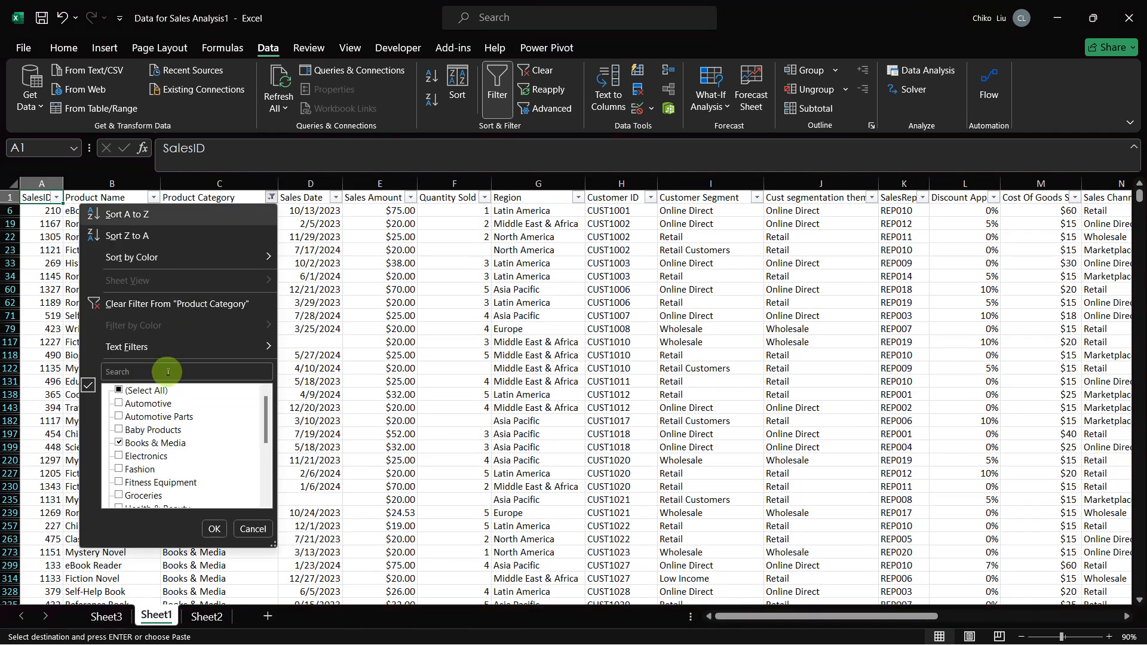
click(119, 443)
click(118, 429)
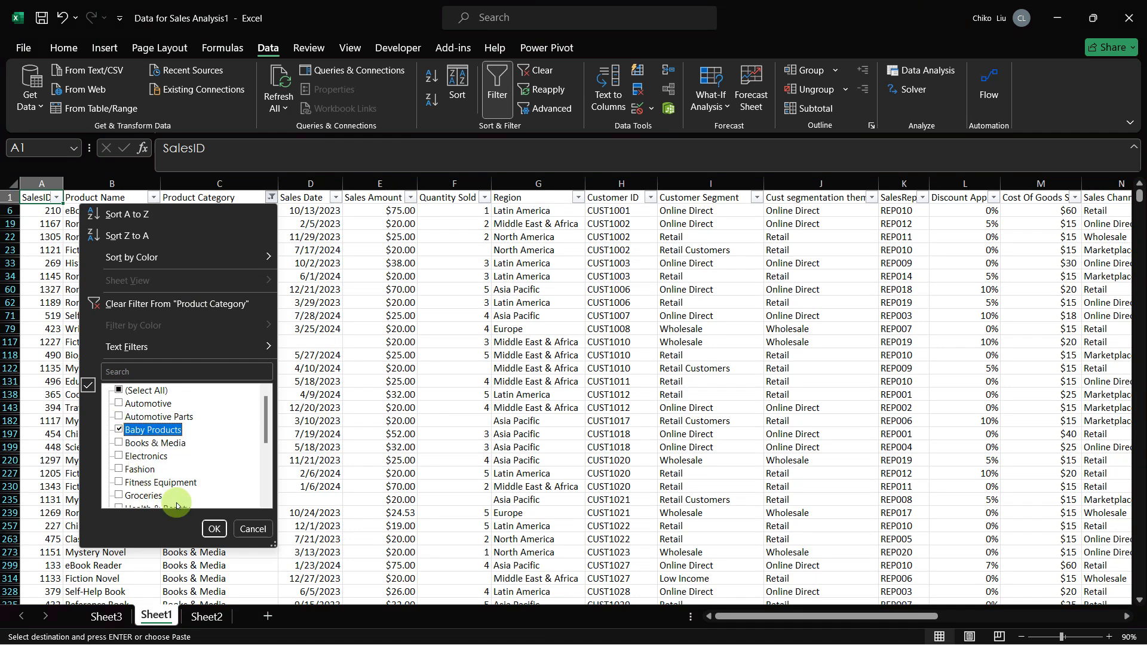
click(210, 528)
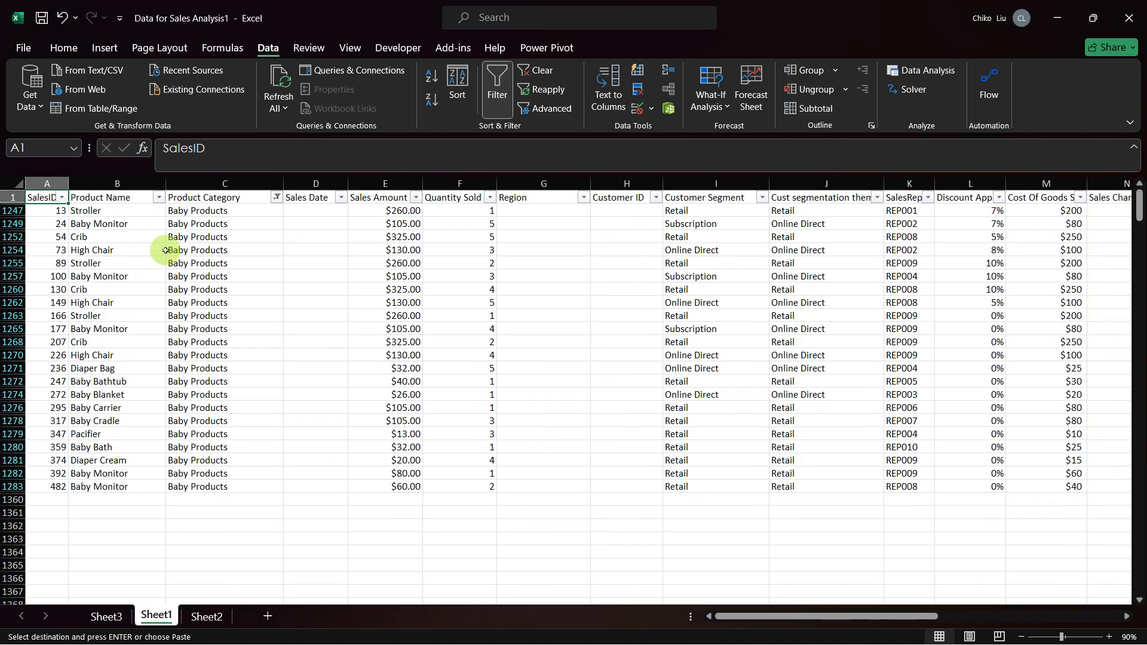
Step: Examine the Baby Products item names on Sheet1 and compare them with the segment assigned on Sheet2
click(108, 463)
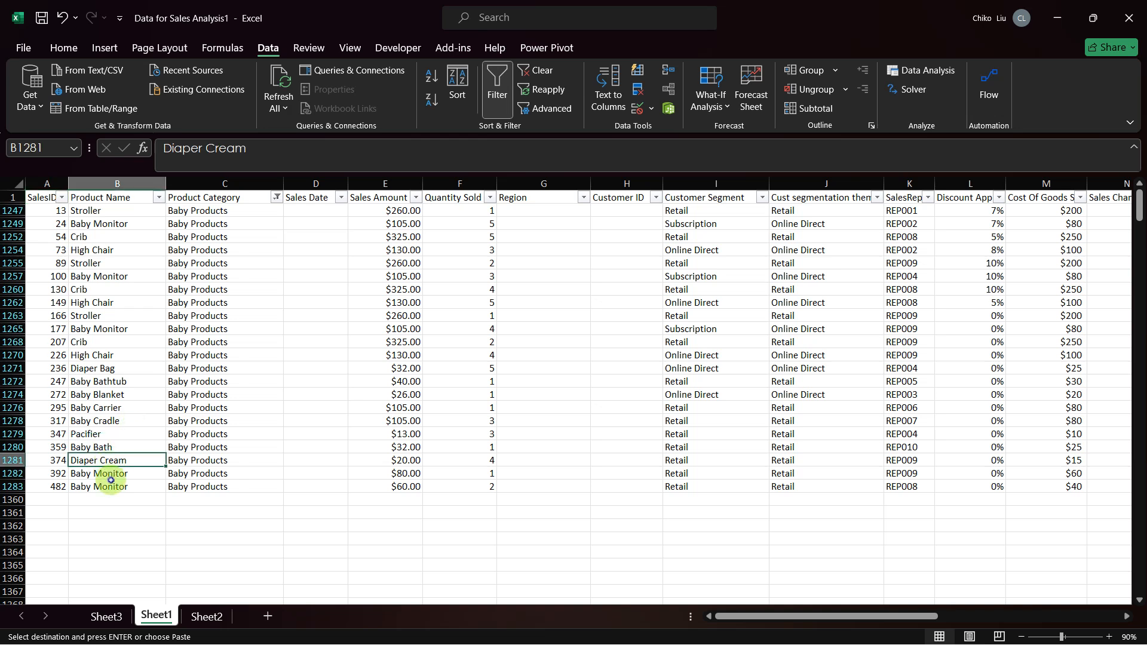
click(111, 481)
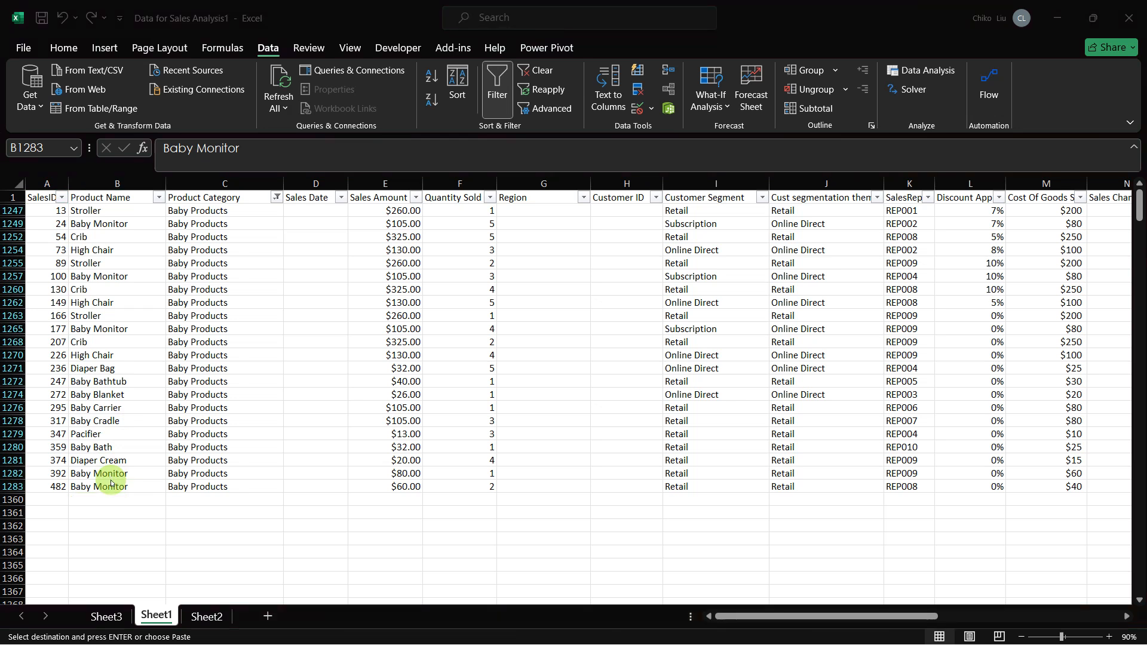
key(alt+Tab)
key(Escape)
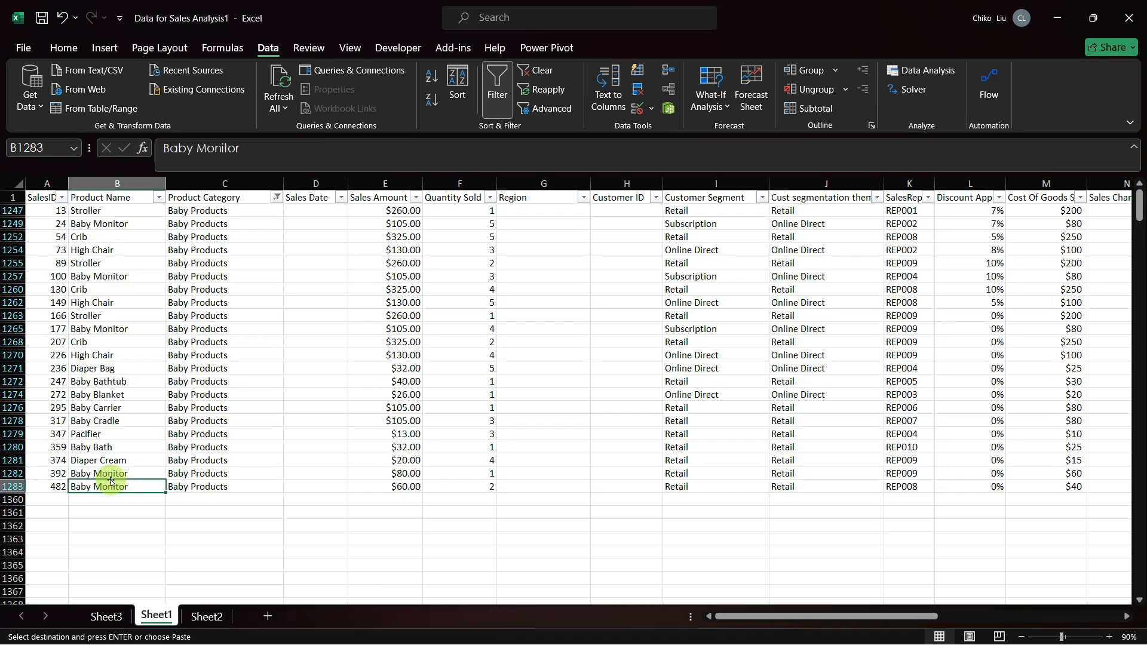
key(ctrl+Page_Down)
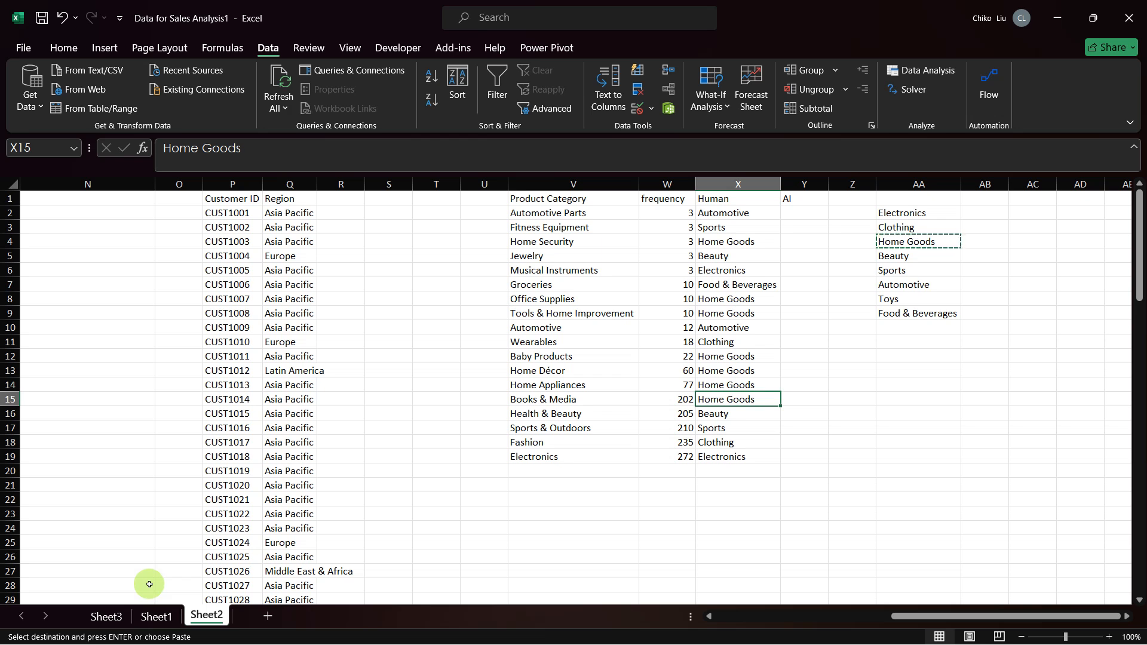
key(alt)
Step: Filter the Product Category column on Sheet1 to show only Fashion, using the search text "fa"
key(ctrl+Page_Up)
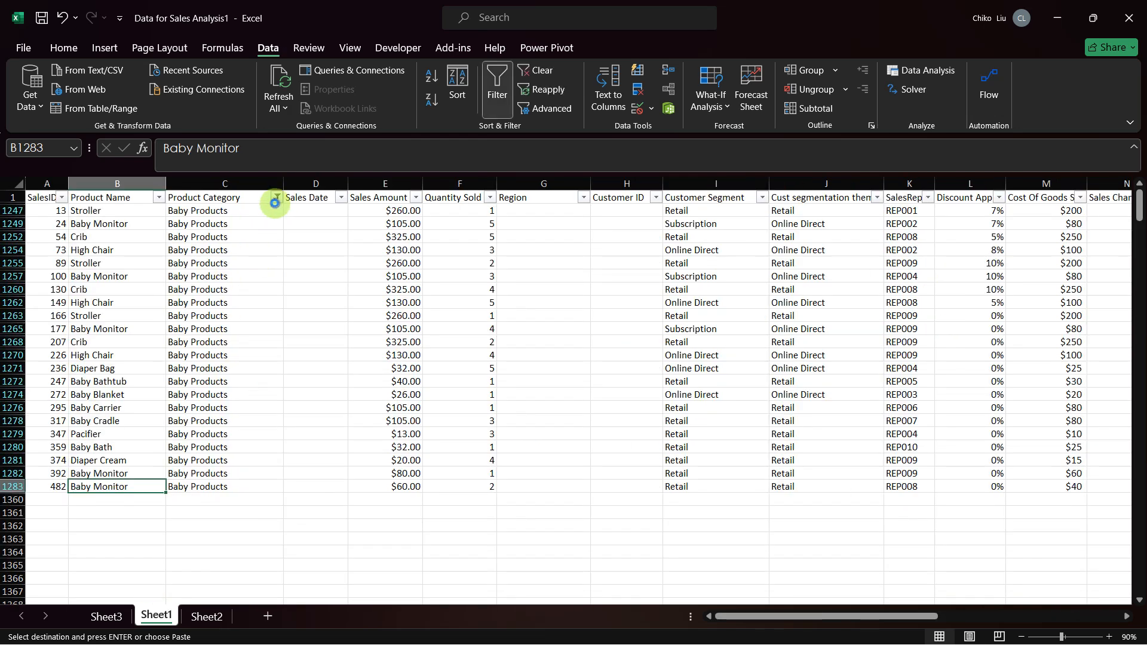
click(275, 198)
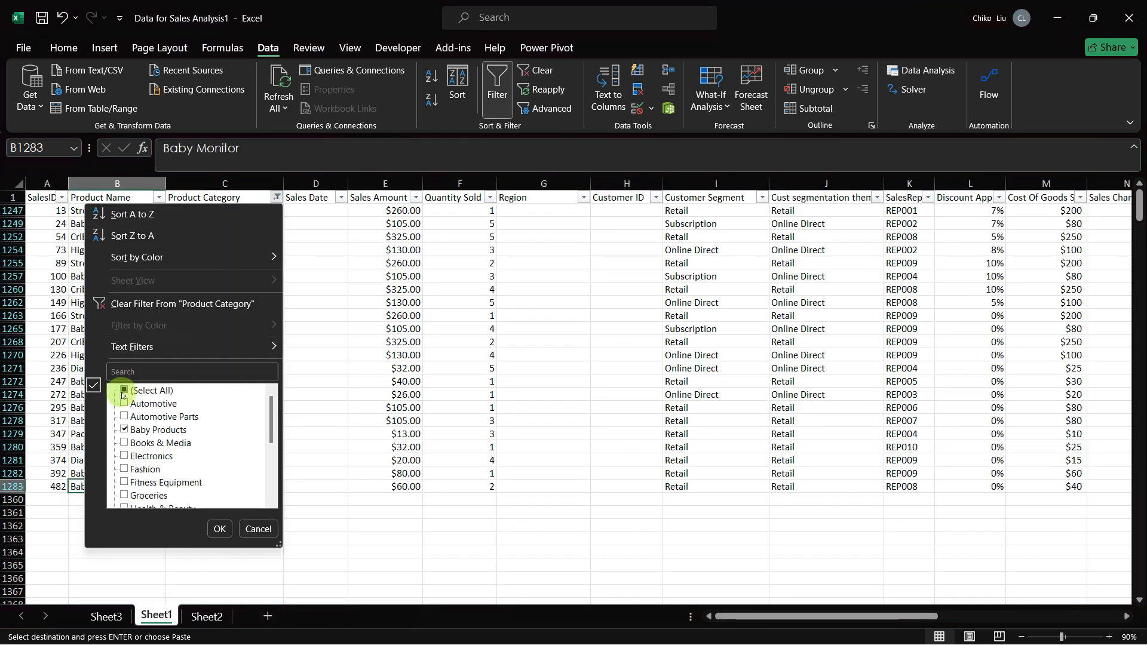
click(124, 391)
click(140, 373)
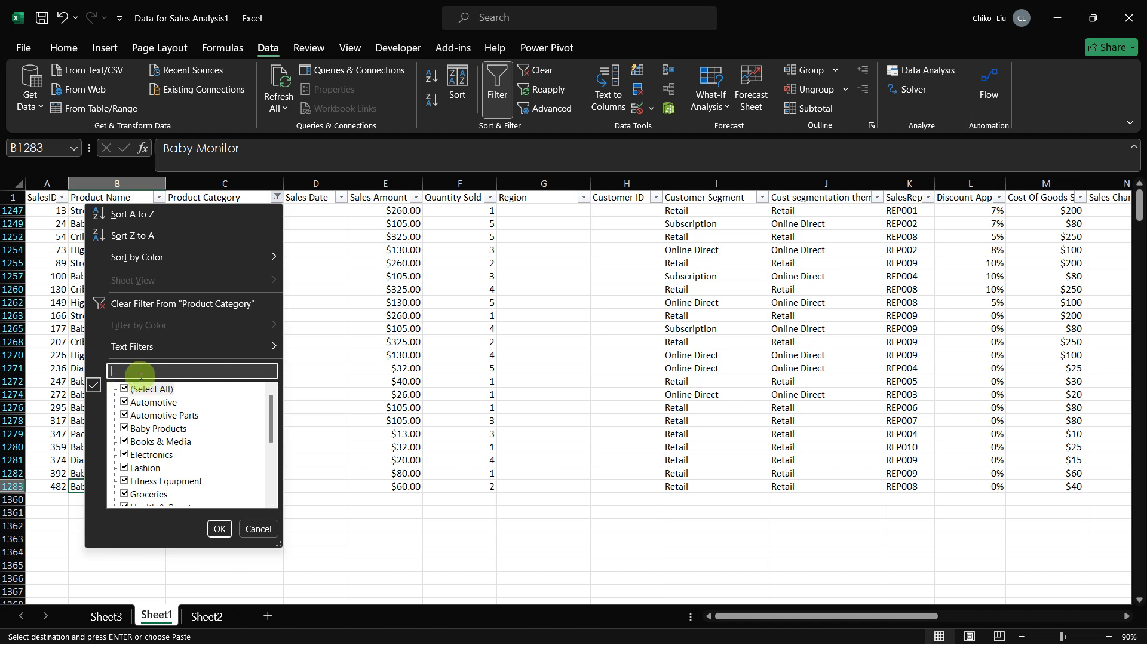
text(fas)
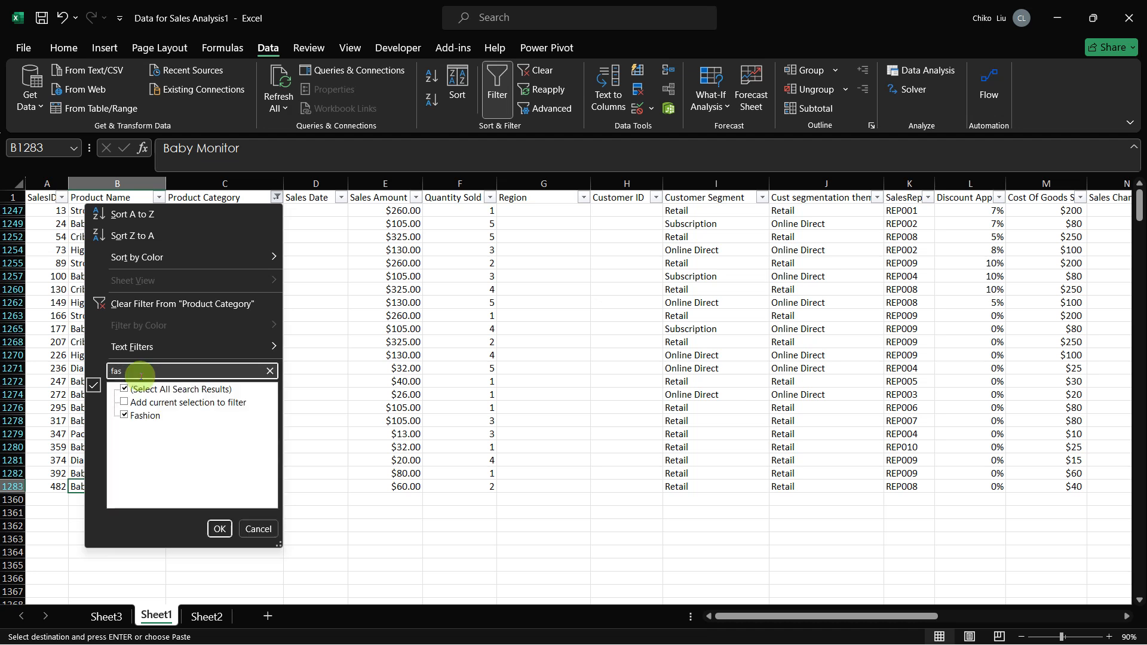
key(Return)
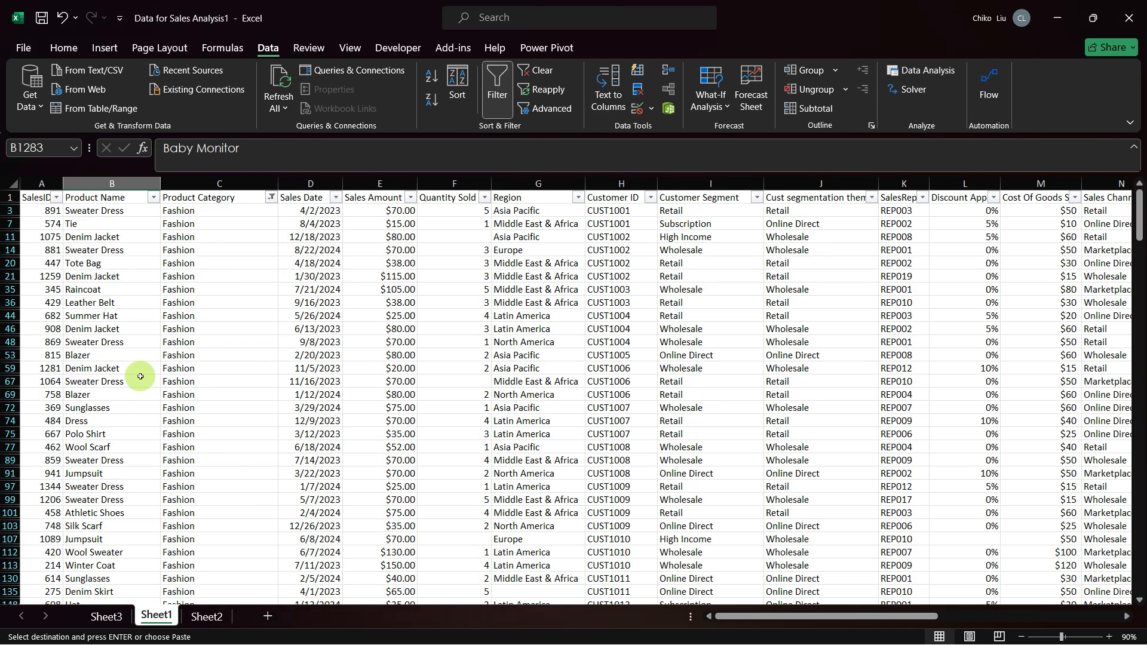
Step: Examine the Fashion product names on Sheet1 from the first row to the last
click(108, 316)
key(ctrl+Down)
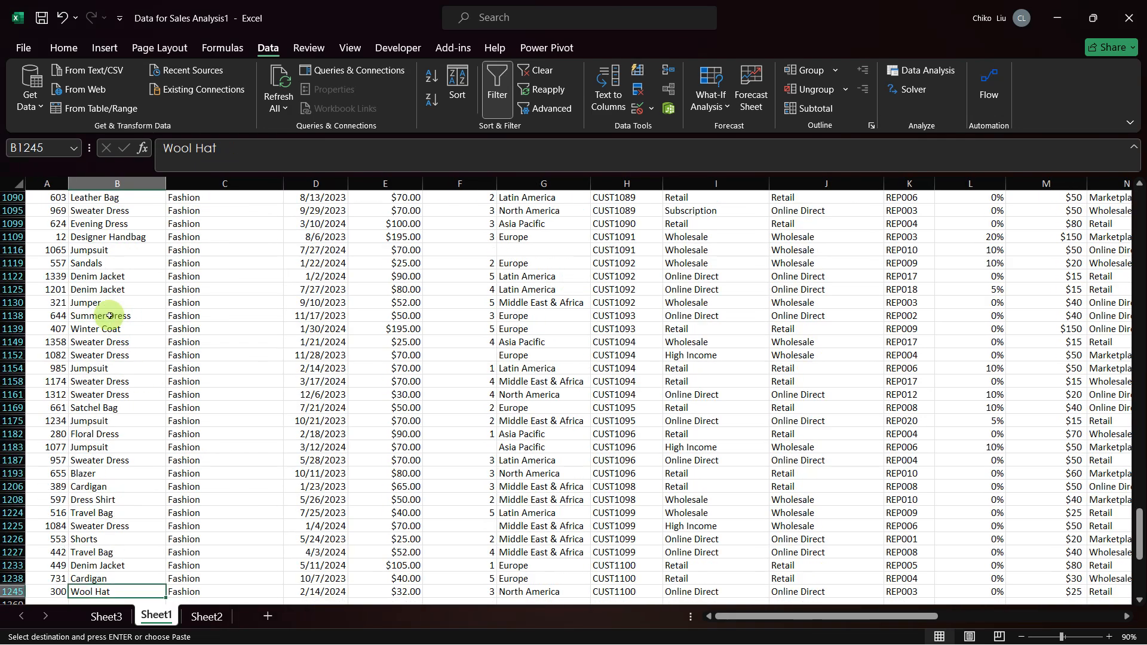
key(ctrl+Up)
key(ctrl+Down)
key(ctrl+Up)
key(ctrl+Down)
key(ctrl+Up)
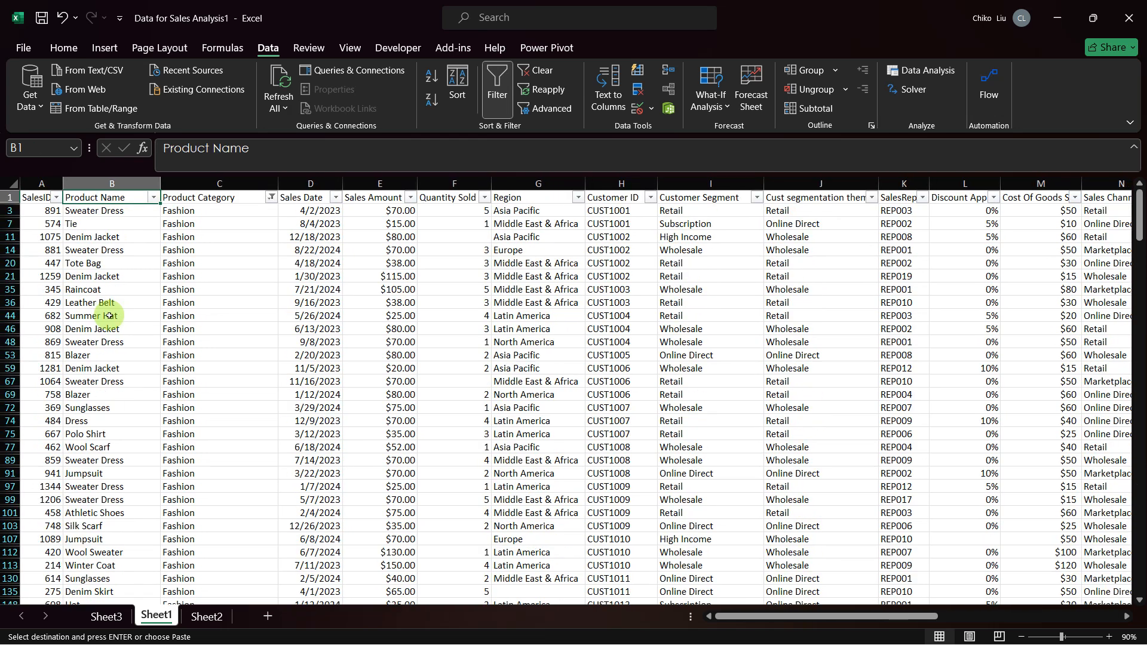
key(ctrl+Down)
key(ctrl+Up)
key(ctrl+Down)
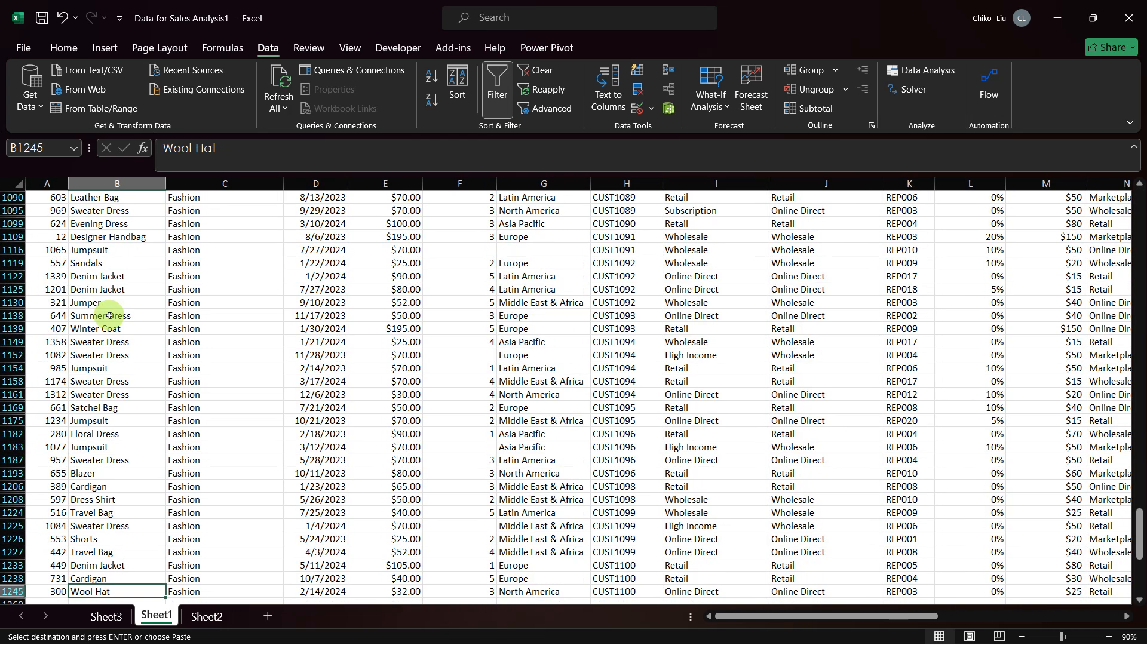
Step: Check the Human segment assigned to Fashion in X18 on Sheet2, and return to the sales data on Sheet1
key(ctrl+Page_Down)
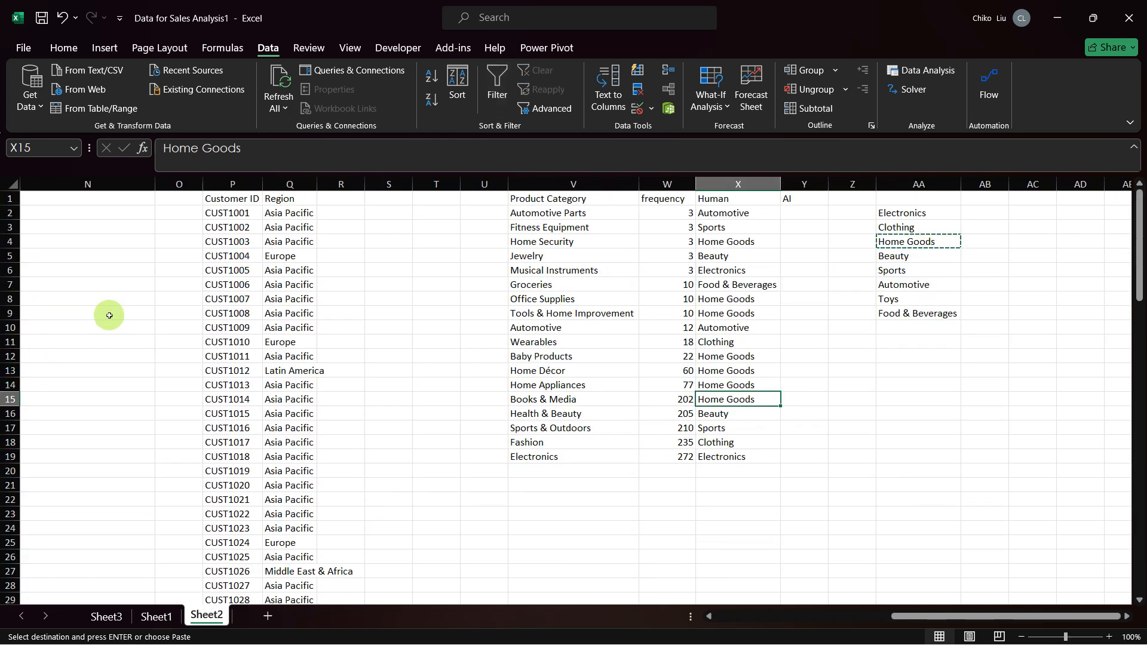
click(715, 442)
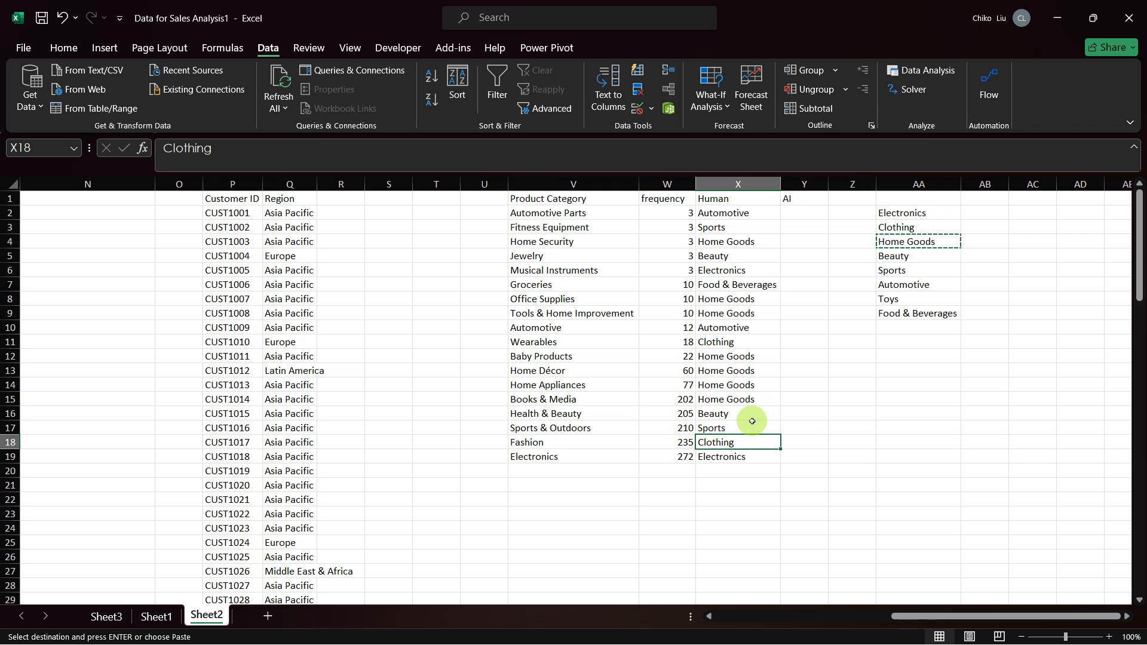
key(ctrl+Page_Up)
key(ctrl+shift+l)
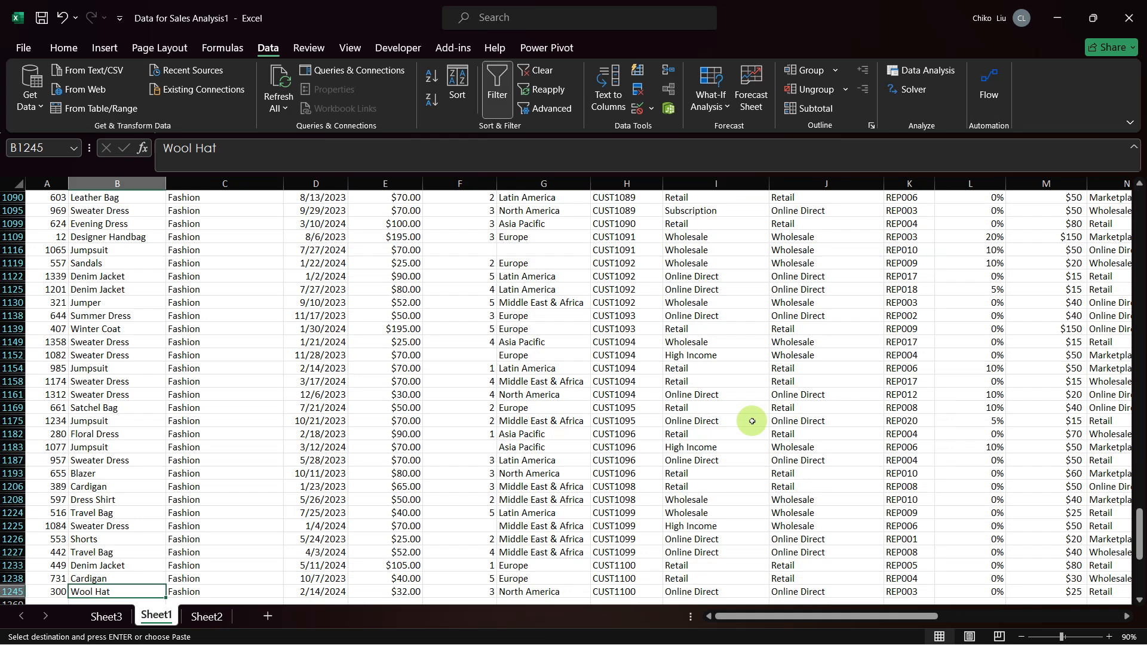
Step: Recheck Fashion's segment on Sheet2, and remove the filter from the sales data on Sheet1
key(ctrl+Page_Down)
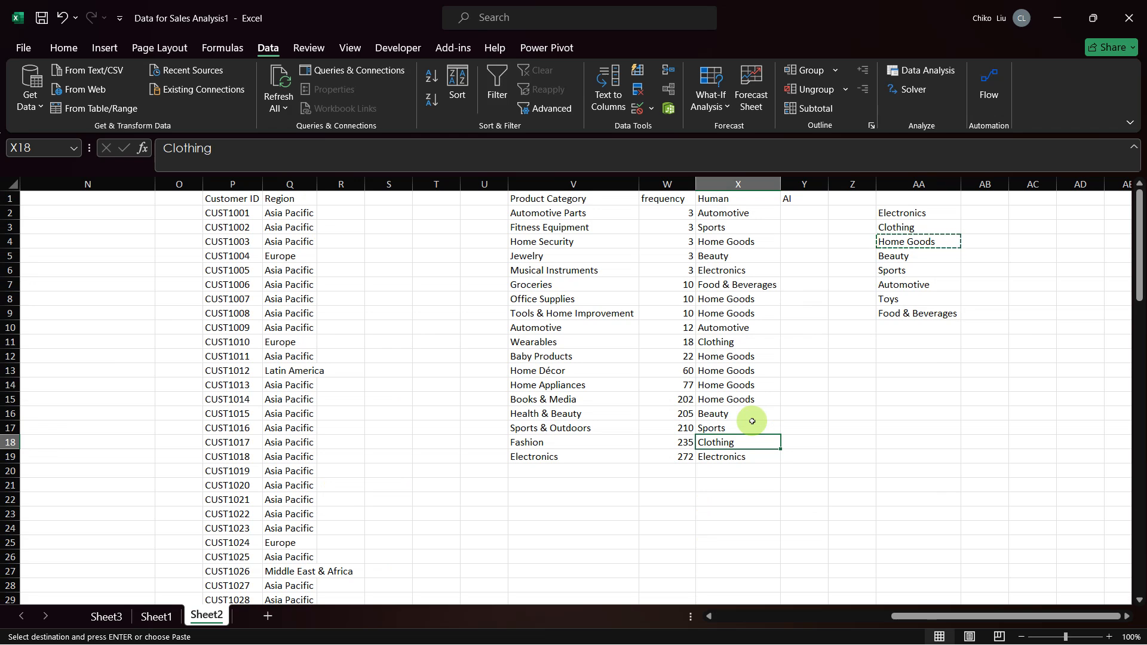
key(ctrl+Page_Up)
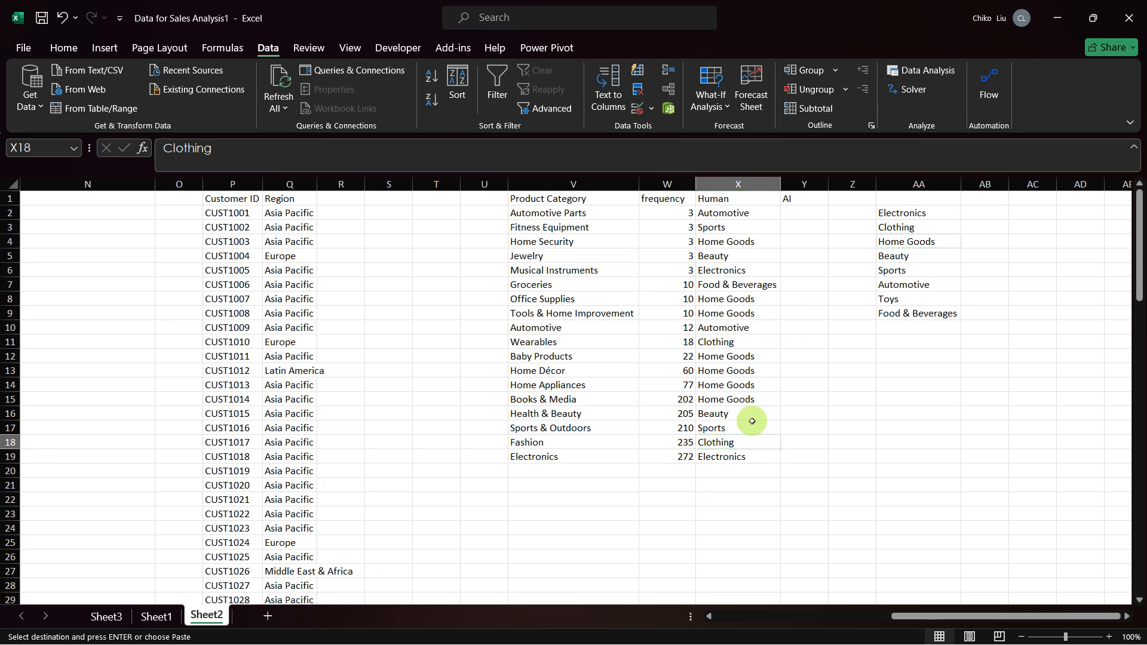
scroll(342, 246, up, 4)
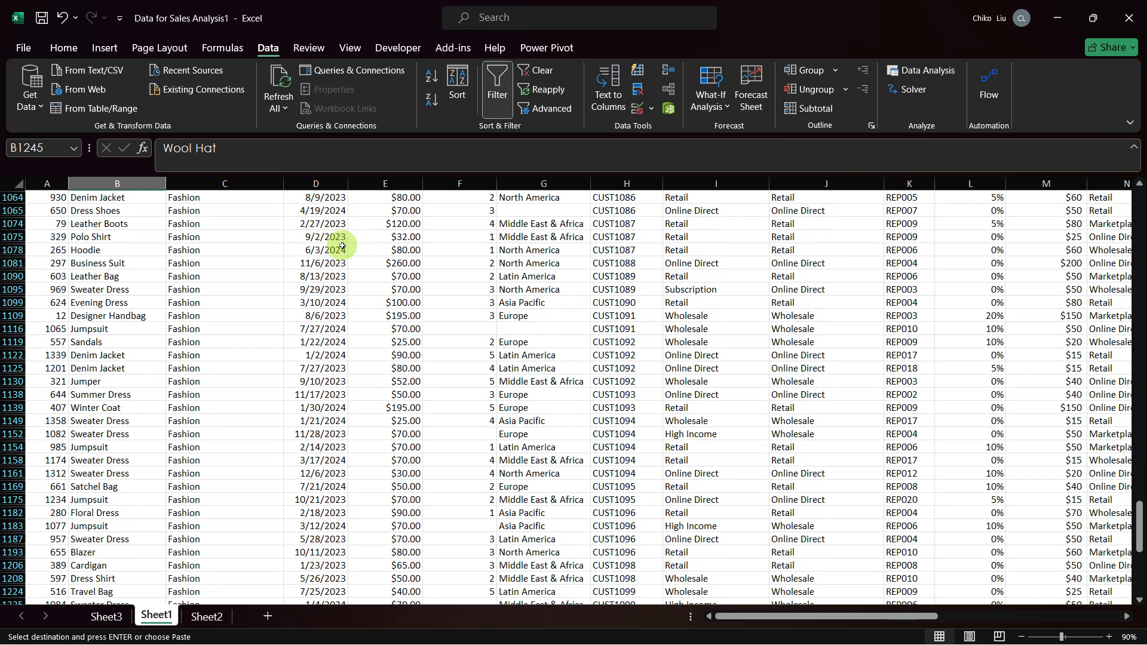
key(ctrl+Home)
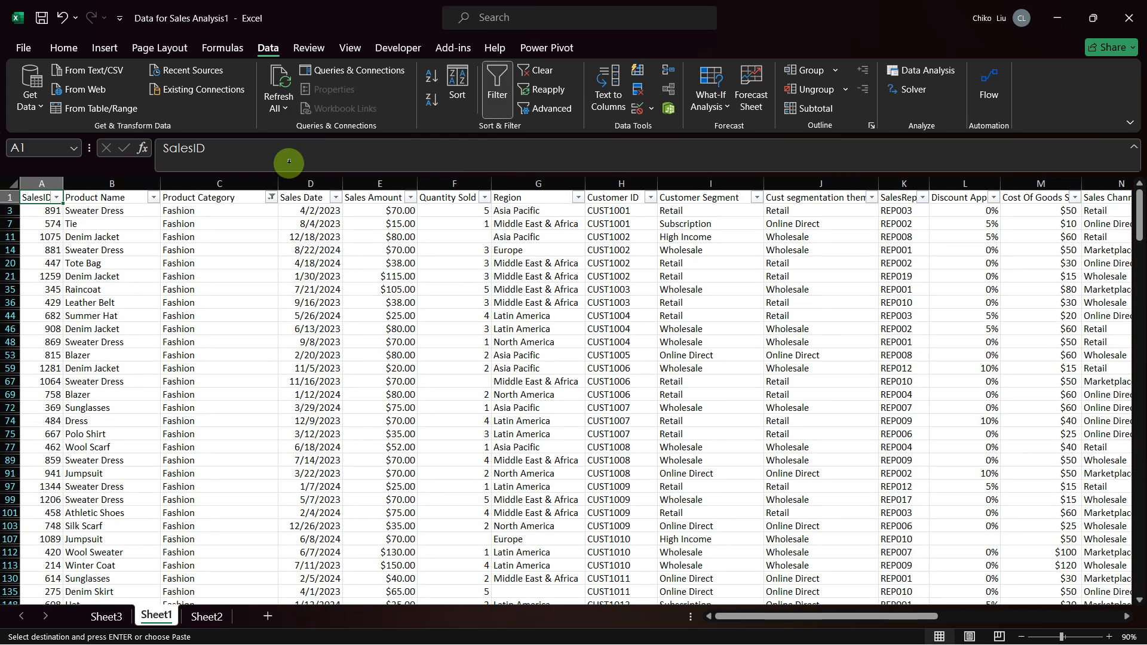
key(ctrl+shift+l)
key(ctrl+shift+l)
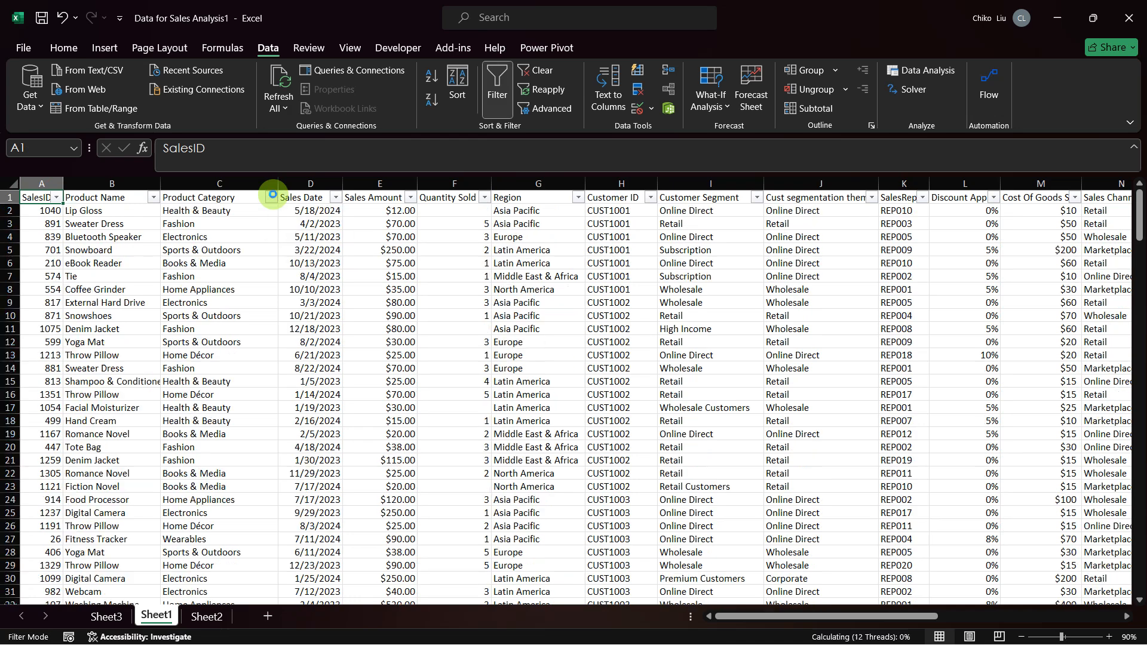
key(ctrl+shift+l)
Step: Insert a blank column between Product Category and Sales Date on Sheet1
click(306, 183)
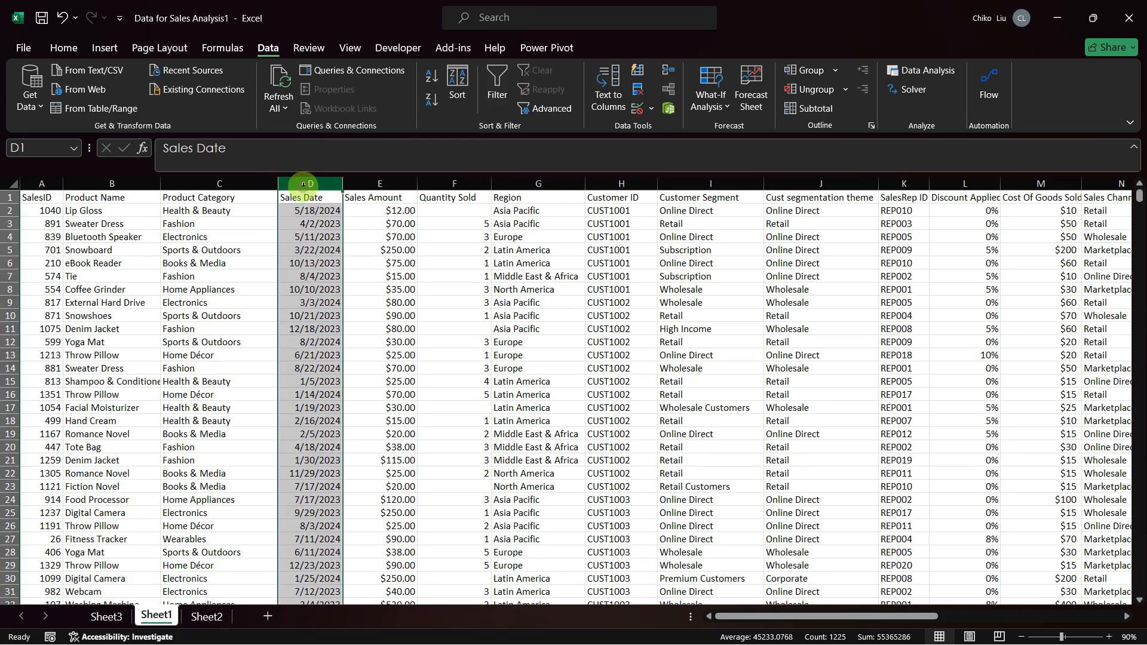
right_click(327, 214)
click(347, 330)
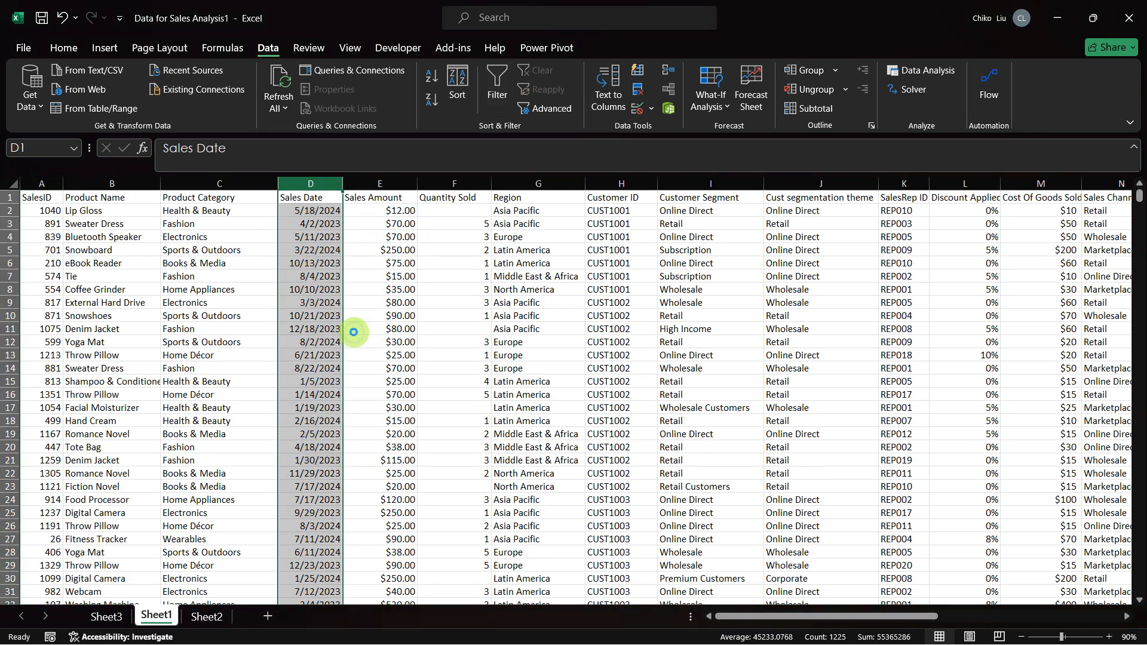
Step: Enter the header "Product categorization theme" in D1 and fit column D's width to it
click(318, 196)
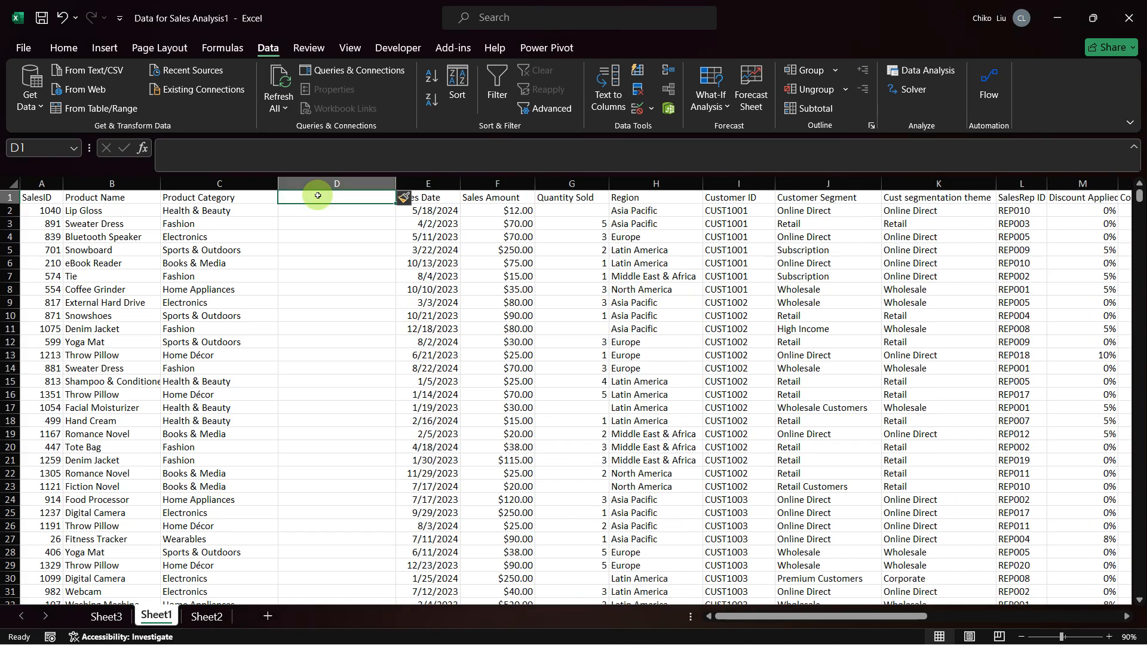
text(Porduc)
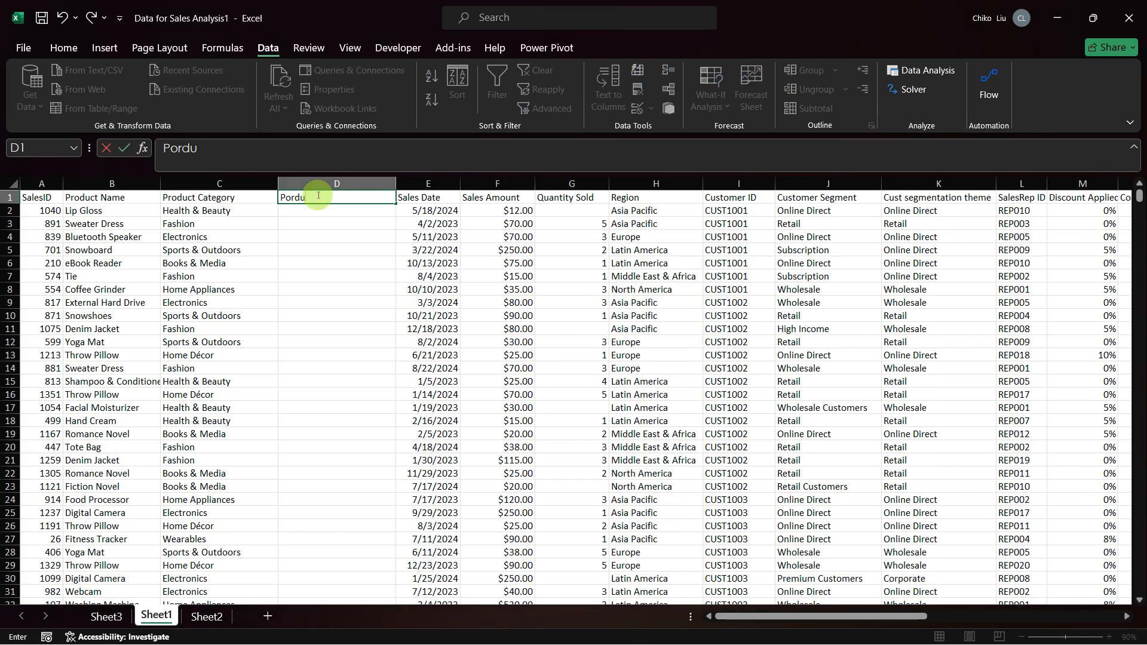
key(BackSpace)
key(BackSpace)
key(BackSpace)
key(BackSpace)
key(BackSpace)
text(rodc)
key(BackSpace)
text(uct cagte)
key(BackSpace)
key(BackSpace)
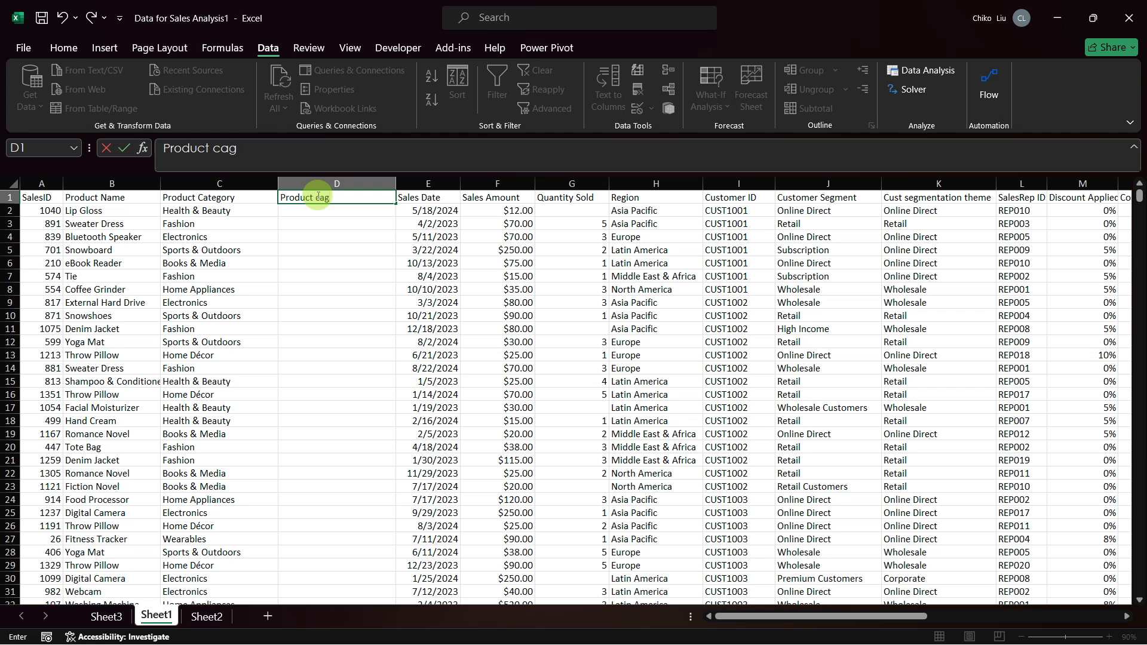
key(BackSpace)
text(tegorization thh)
key(BackSpace)
key(BackSpace)
text(he)
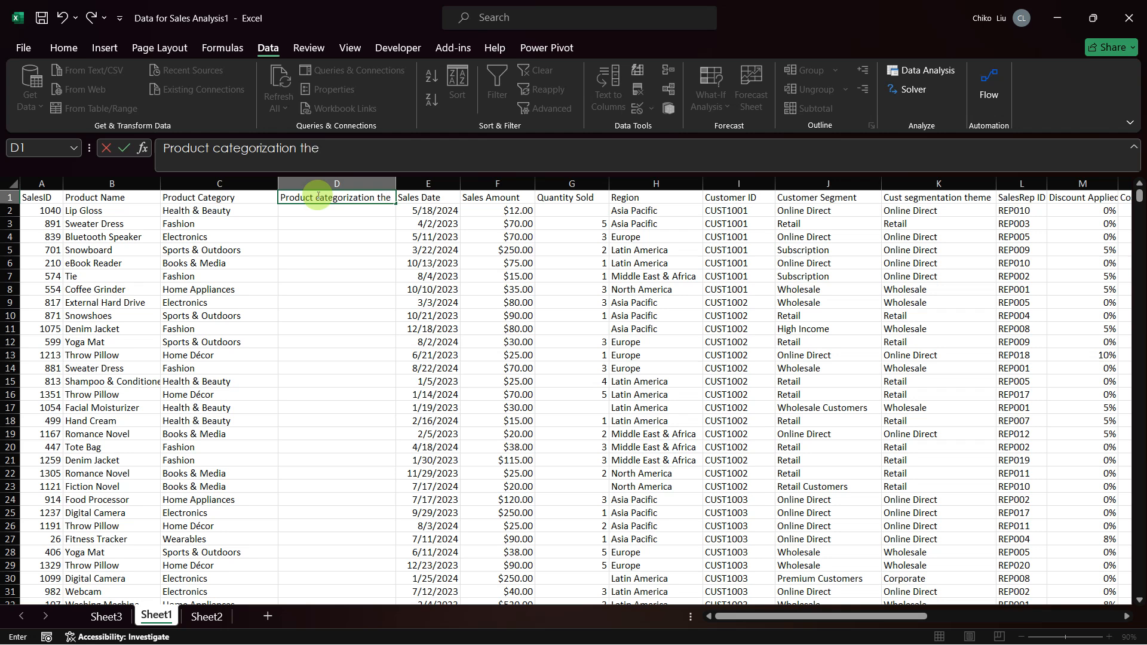
text(me)
key(Return)
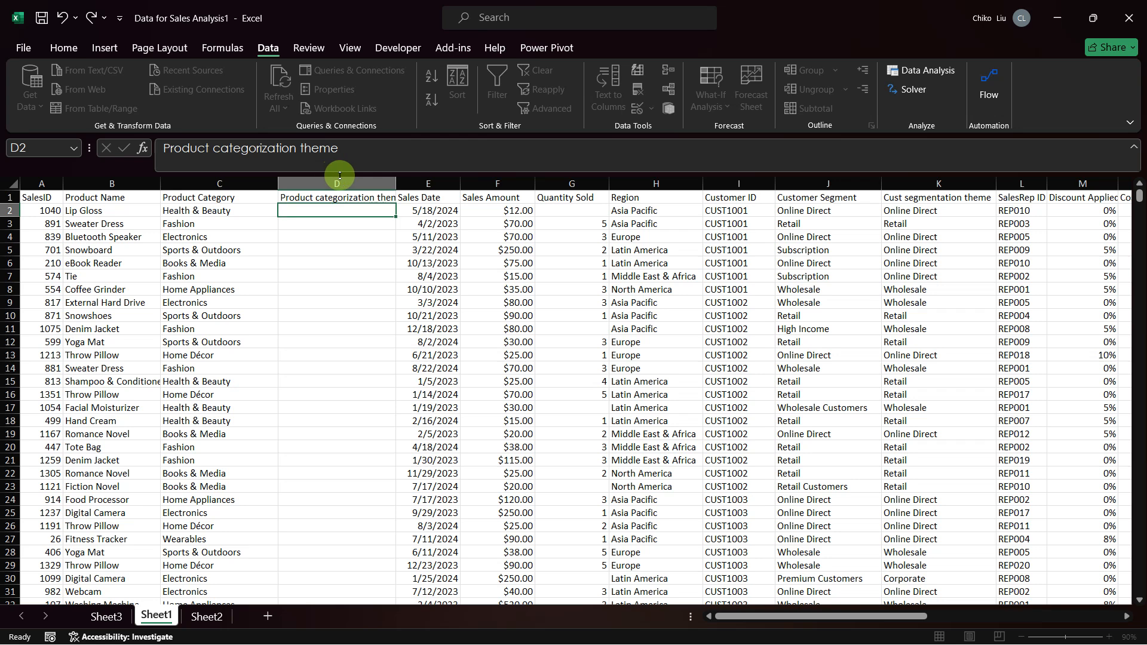
double_click(396, 183)
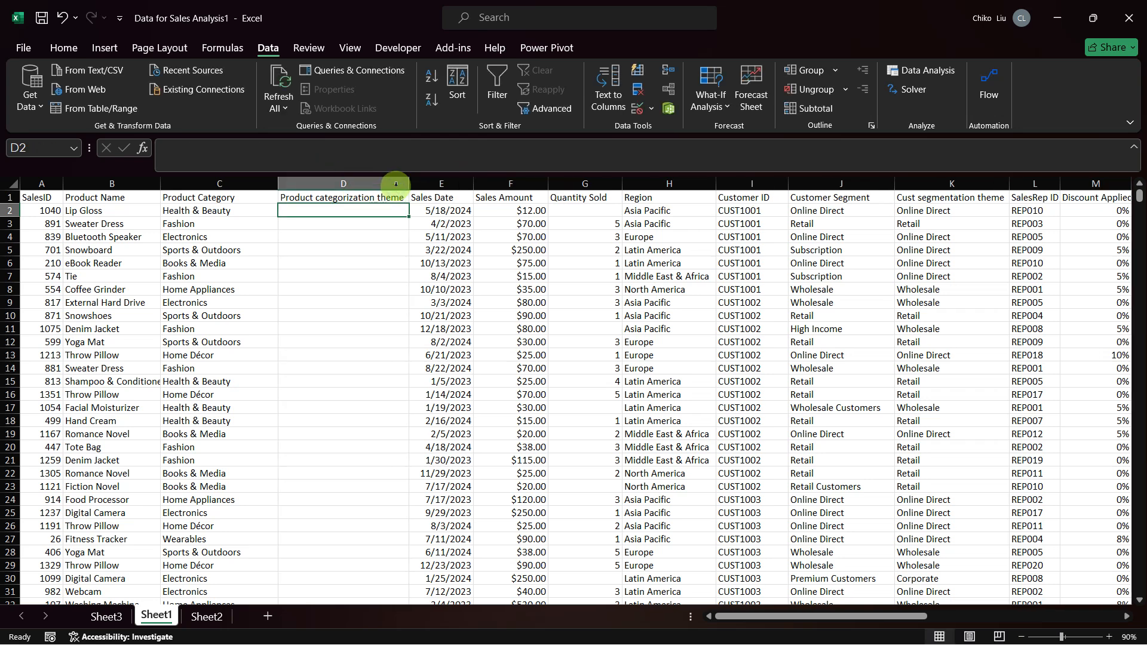
Step: Start a VLOOKUP formula in D2 with $C2 as the lookup value
text(=)
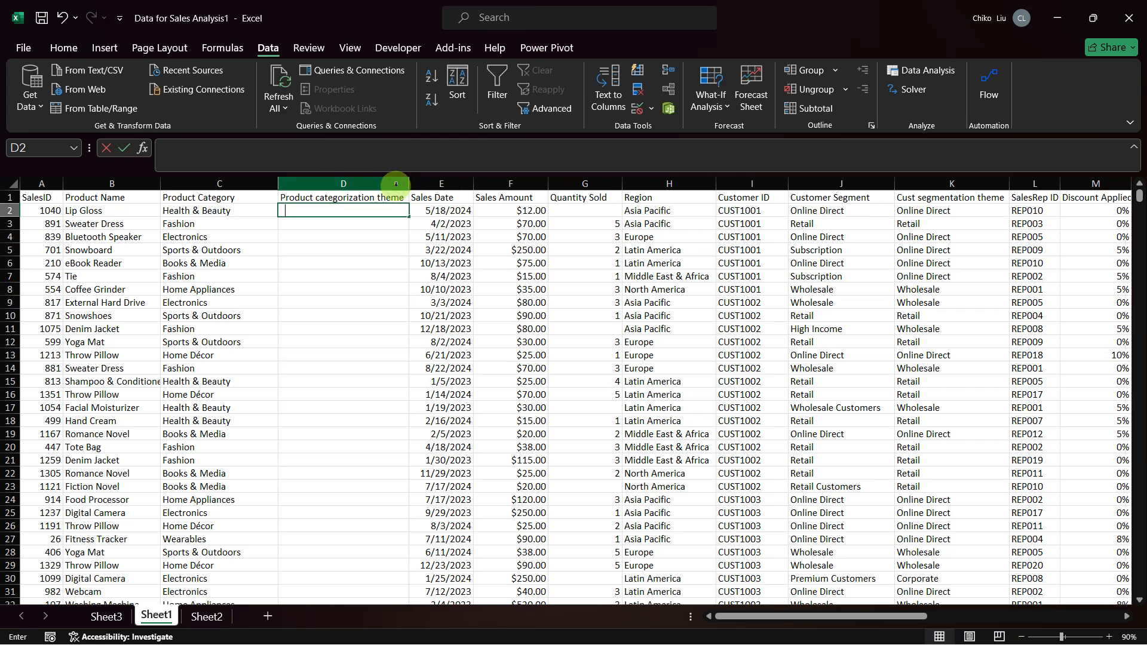
text(vl)
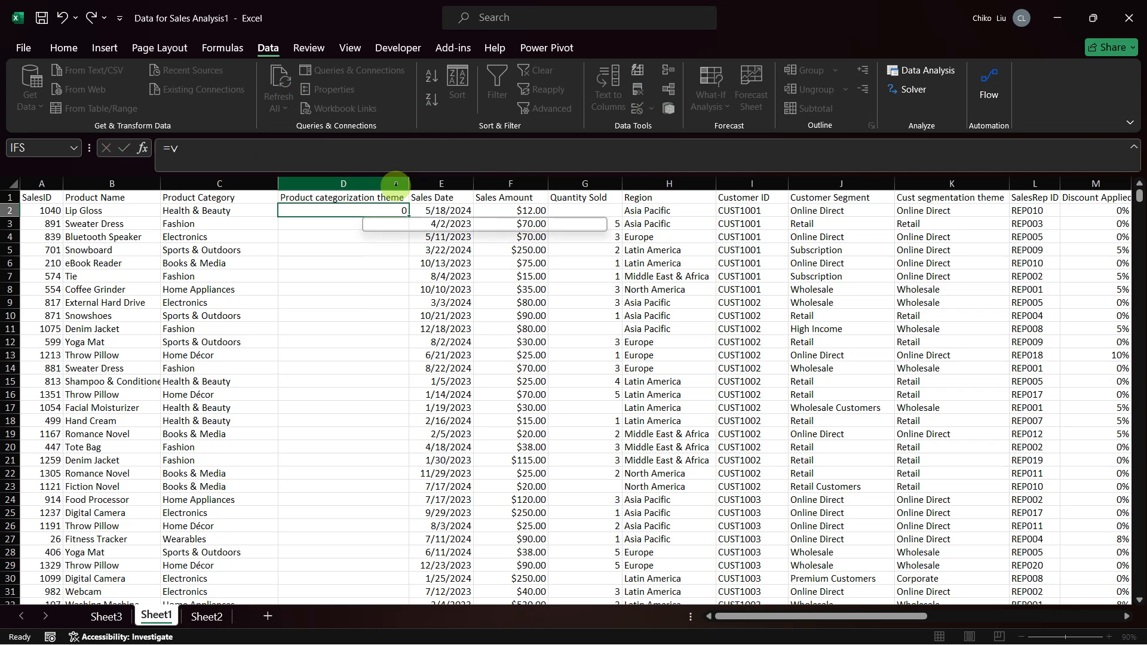
key(Tab)
key(Left)
text(=cl)
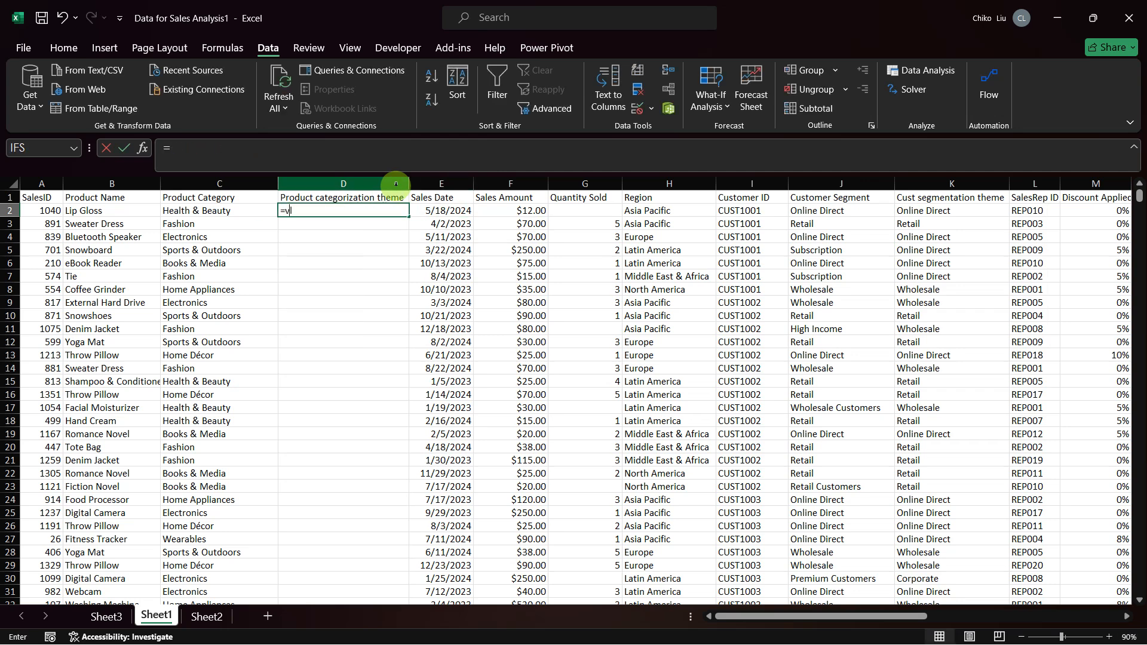
key(BackSpace)
key(BackSpace)
text(vl)
key(Tab)
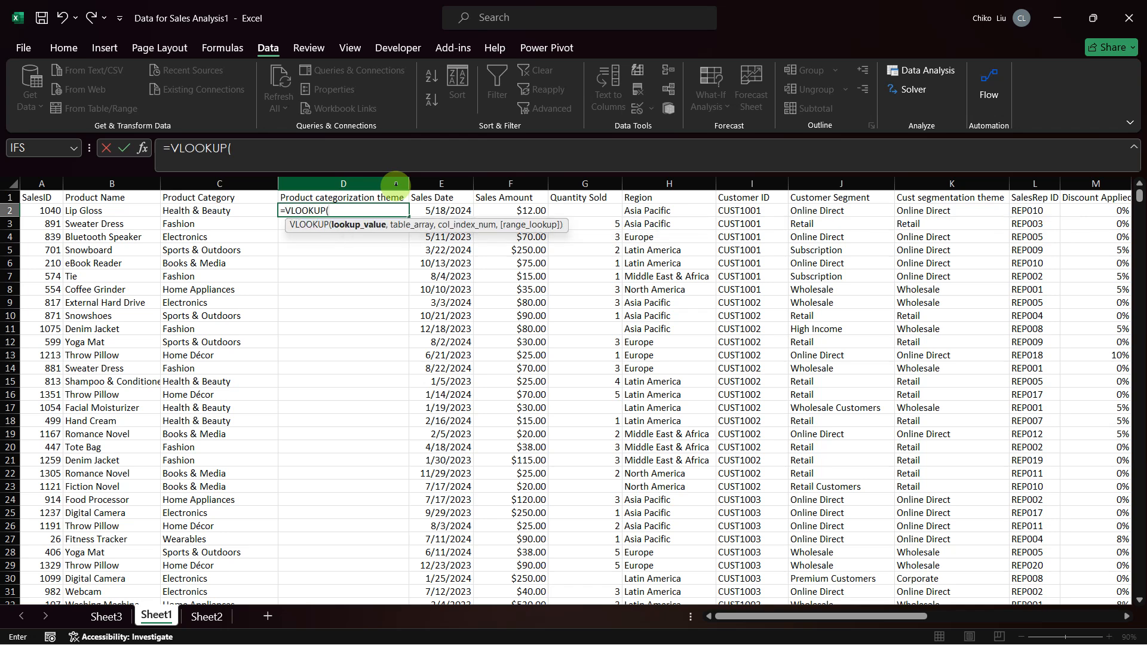
key(Left)
key(F4)
key(F4)
key(F4)
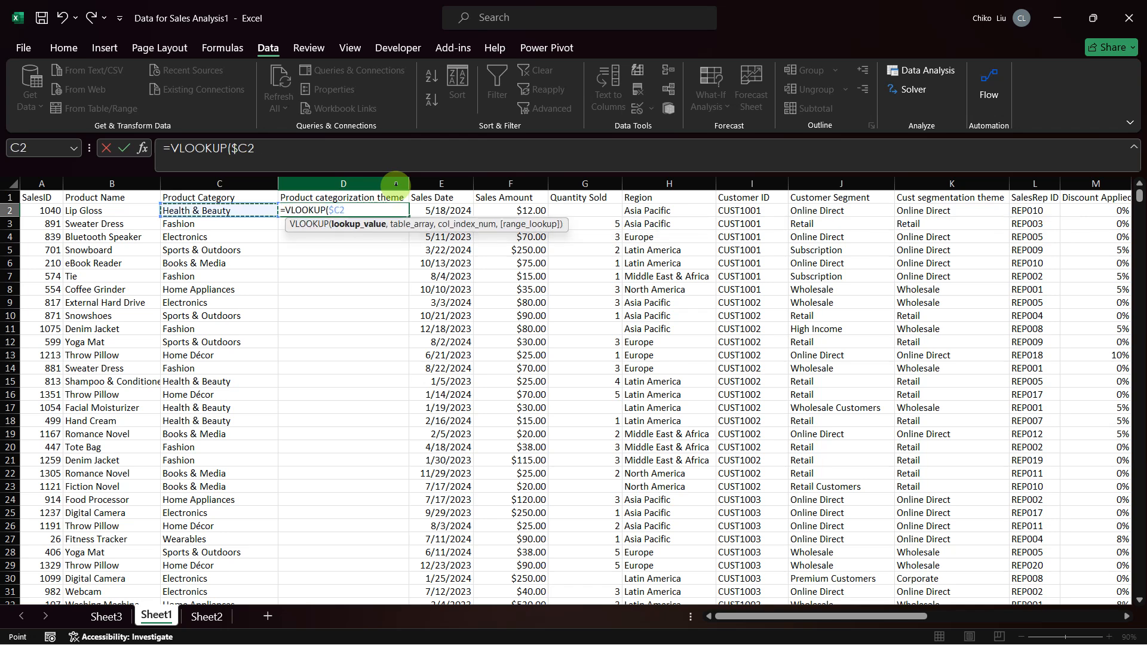
text(,)
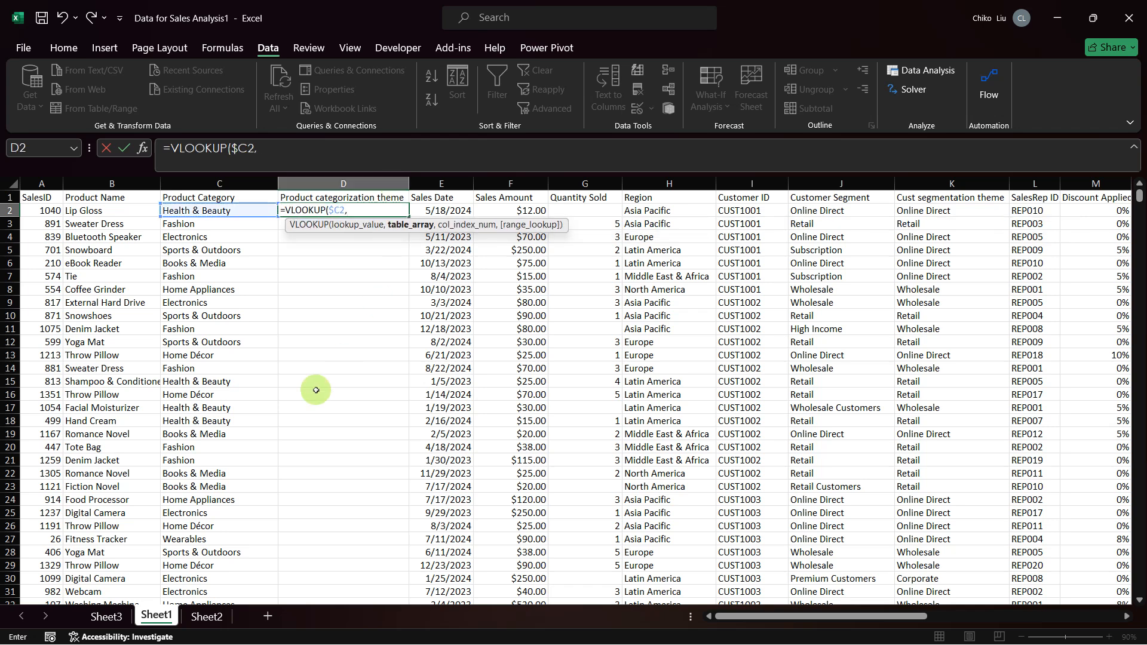
Step: Complete the VLOOKUP with table array Sheet2!$V$2:$X$19, column index 3 and range lookup 0
key(ctrl+Page_Down)
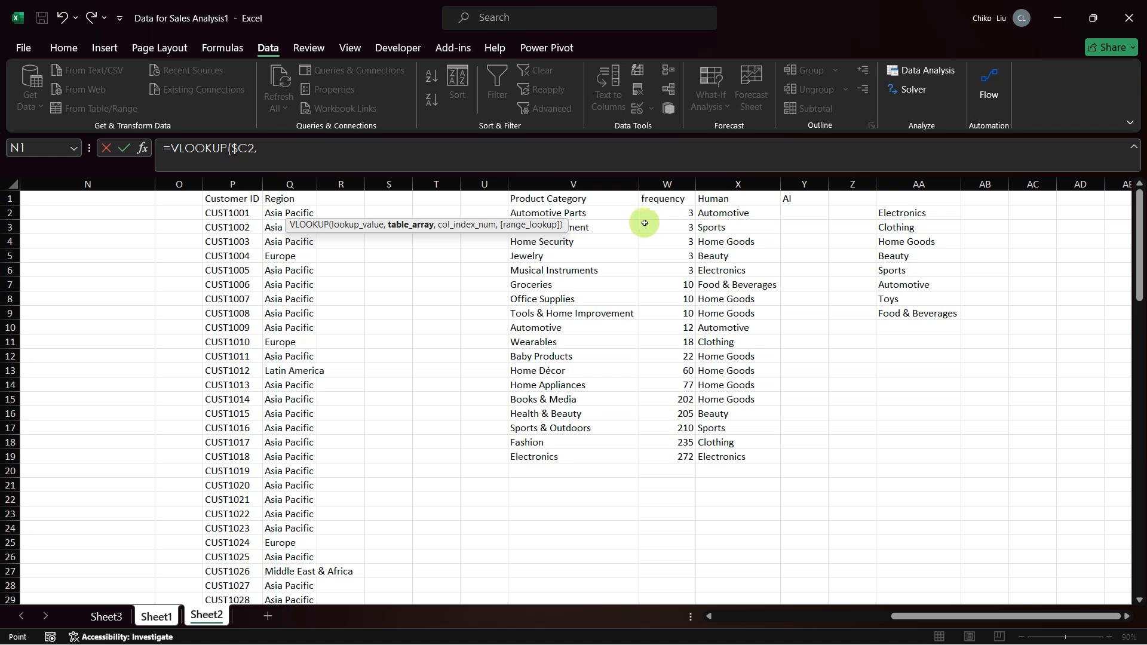
drag(601, 210, 721, 451)
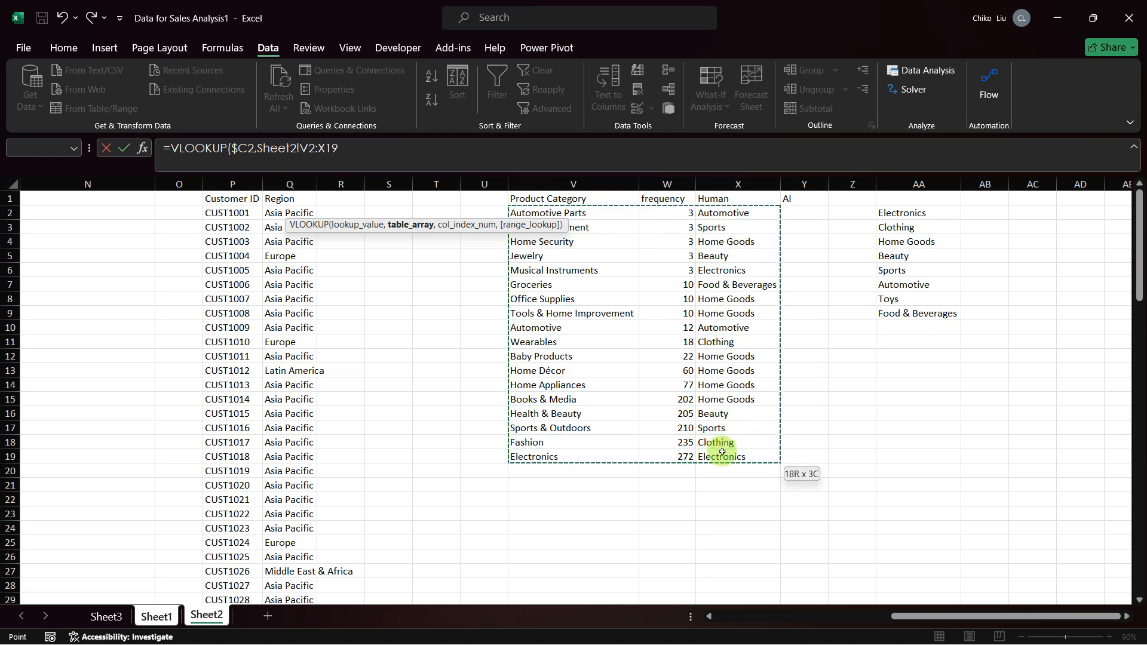
key(F4)
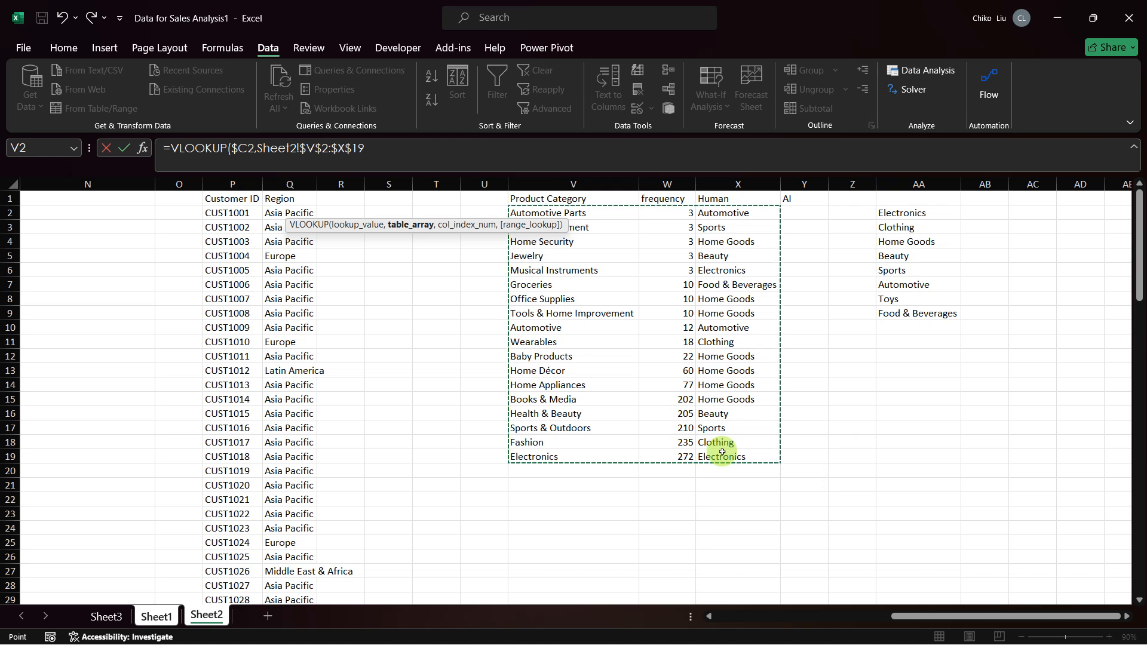
click(393, 148)
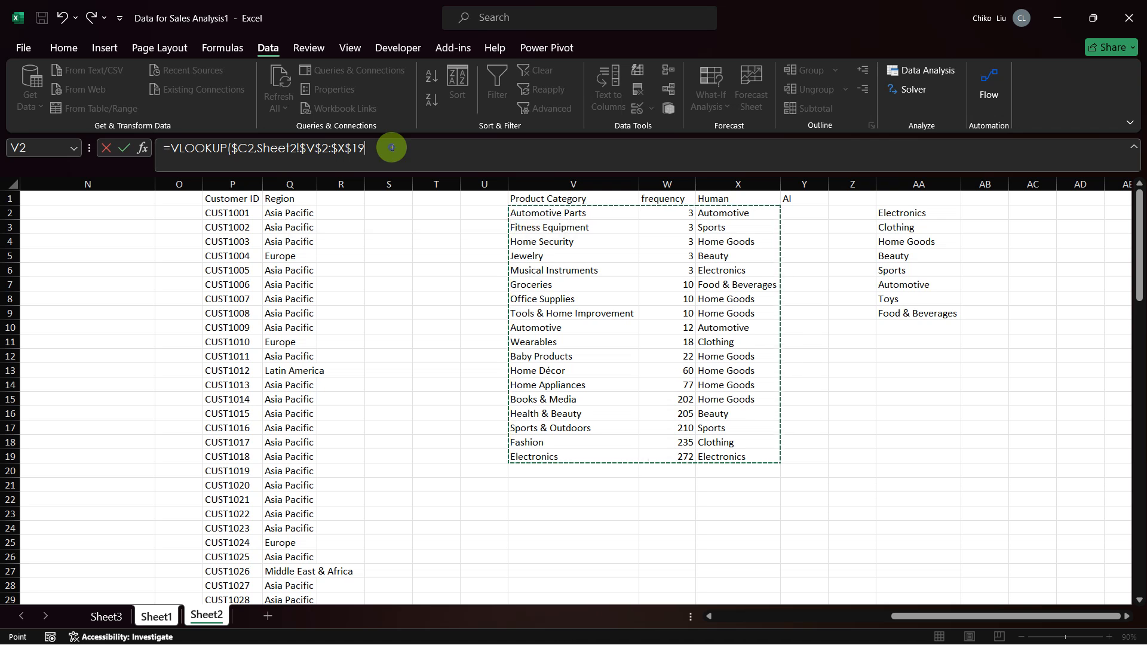
text(,)
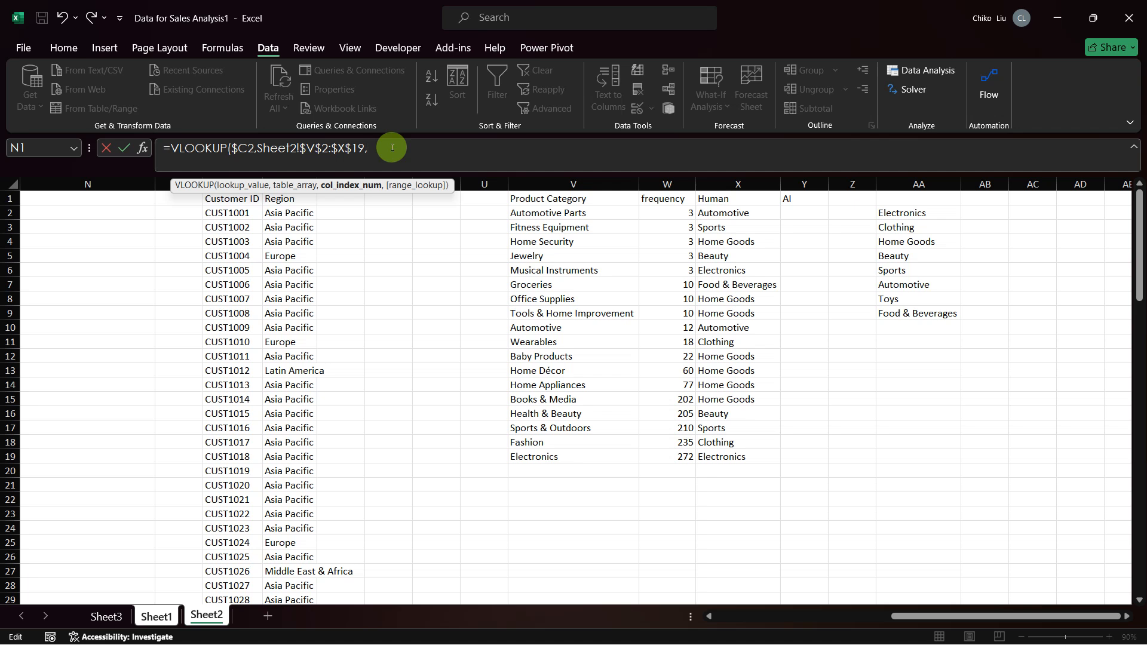
text(3,0))
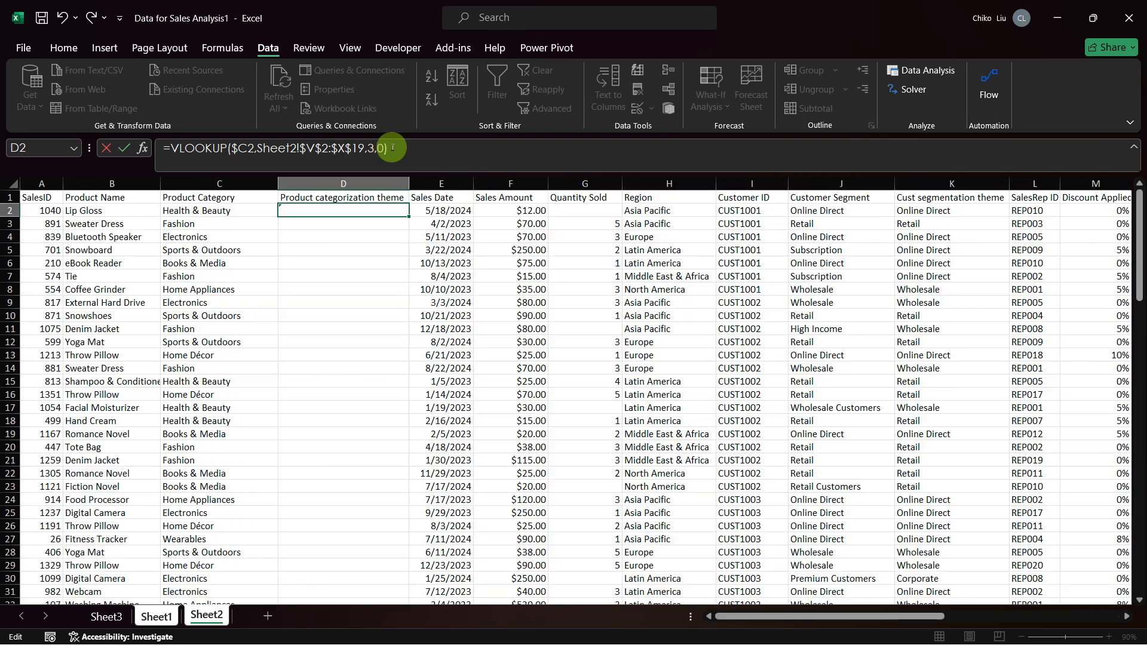
key(Return)
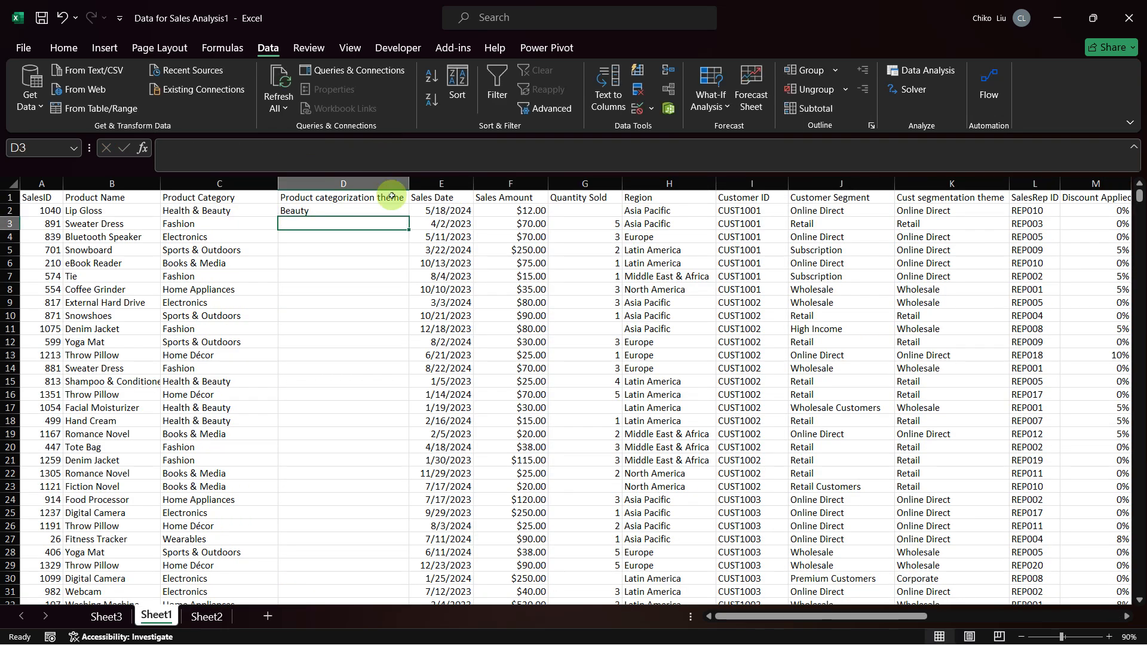
Step: Fill the VLOOKUP formula from D2 down the Product categorization theme column
click(389, 210)
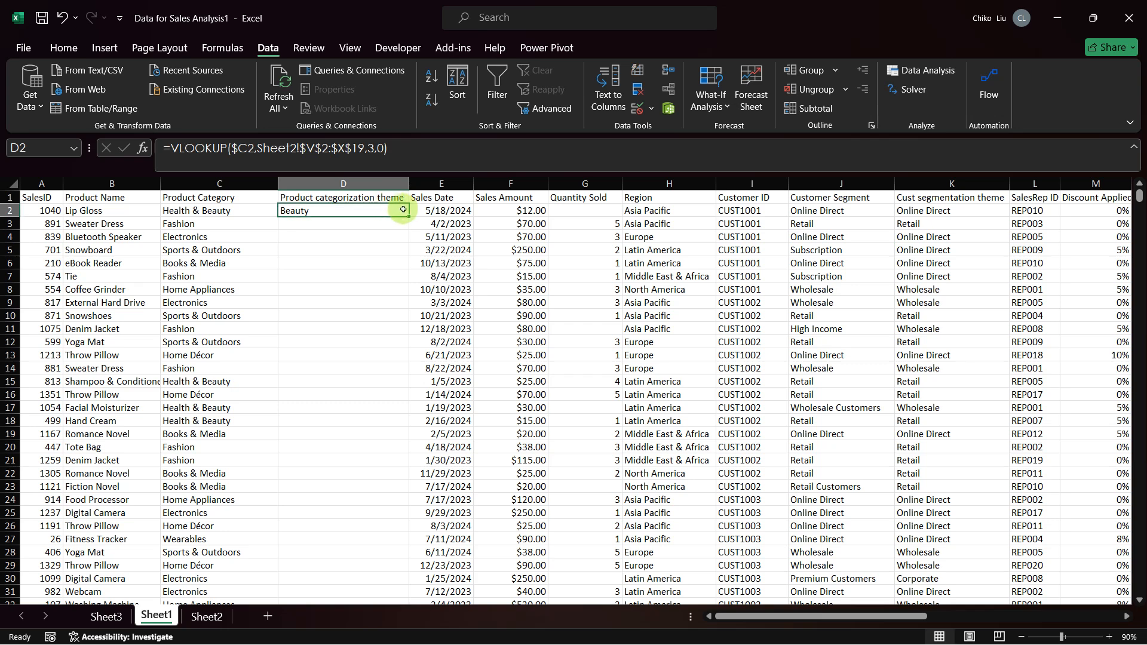
double_click(408, 214)
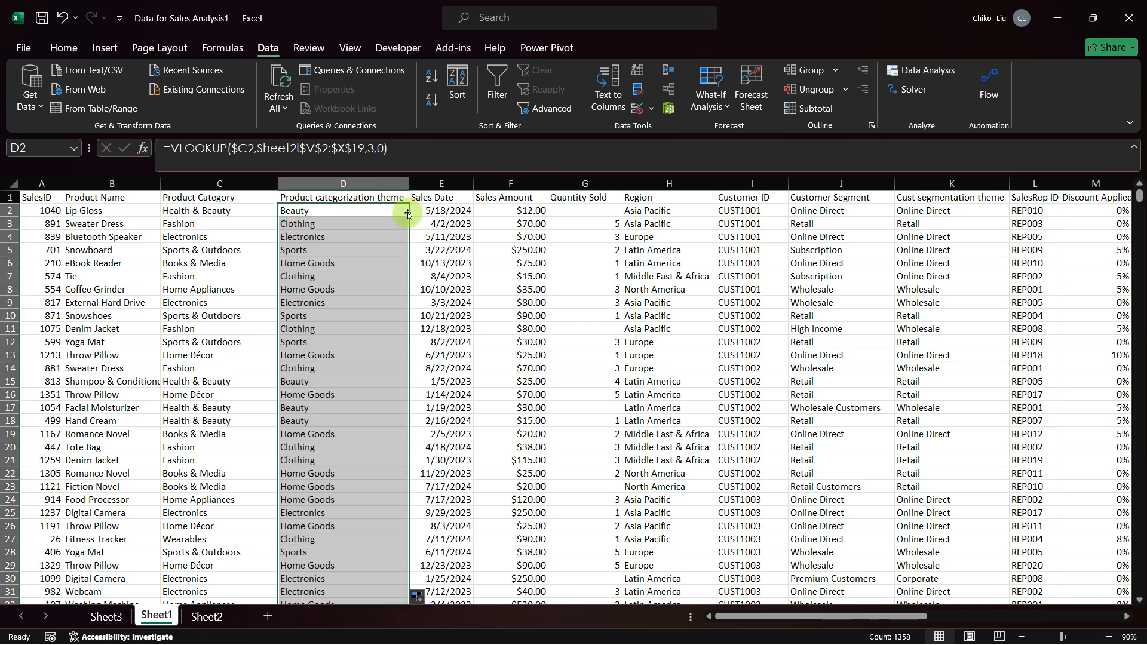
Step: Select the mapping table V2:X19 on Sheet2 for review, and undo the formula fill in column D of Sheet1
click(207, 616)
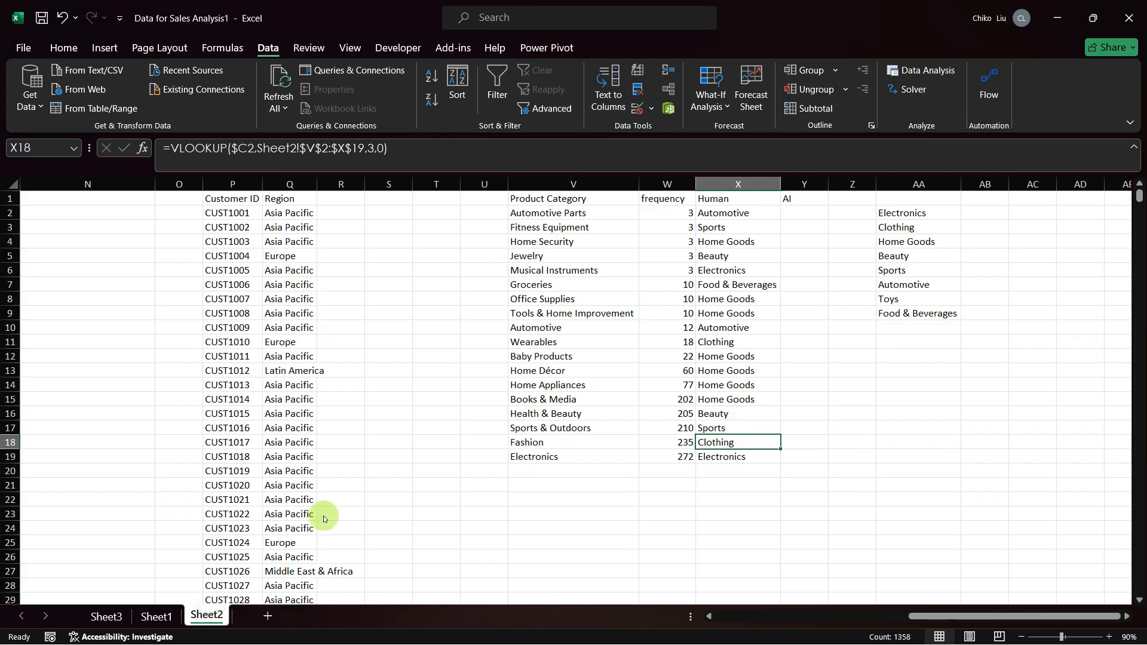
drag(596, 213, 717, 456)
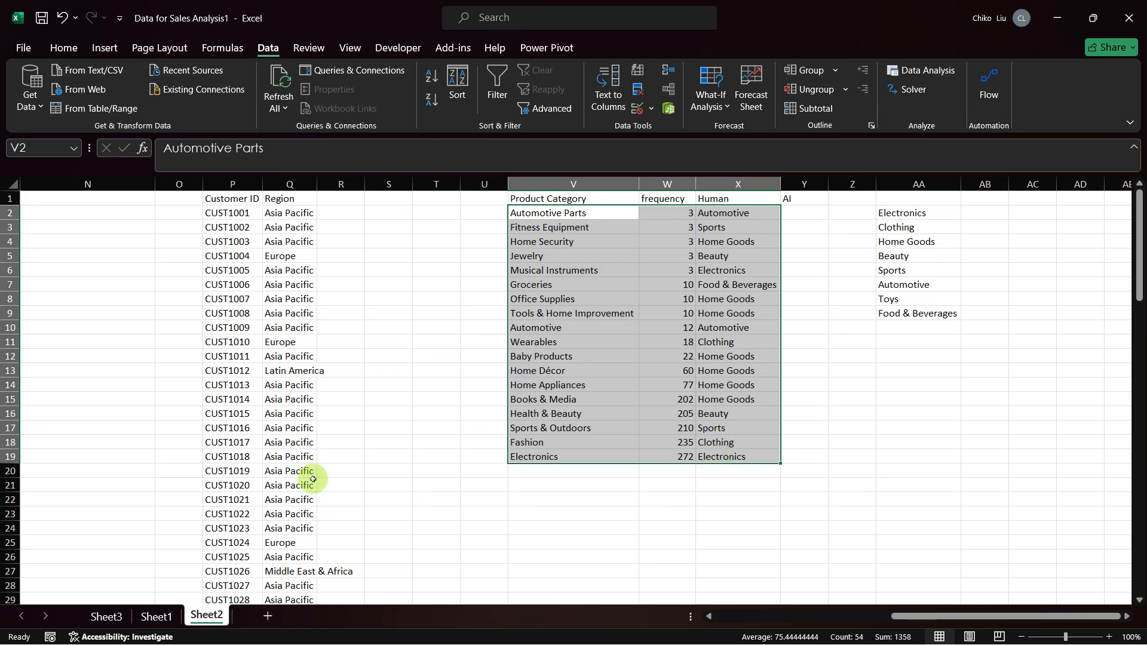
click(157, 615)
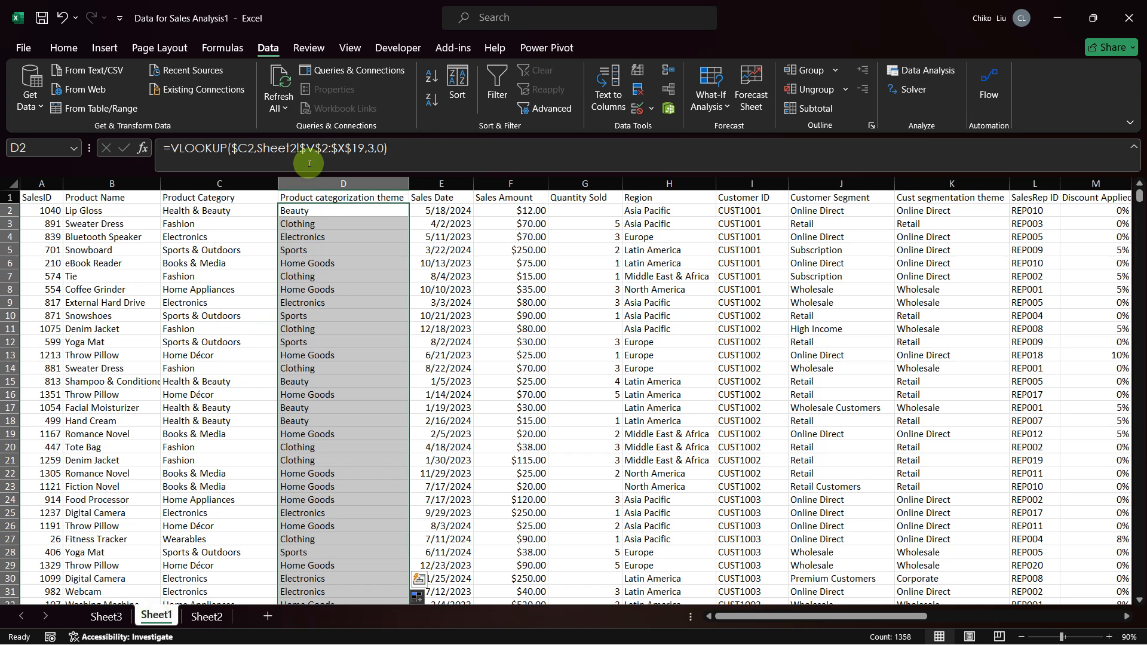
key(ctrl+z)
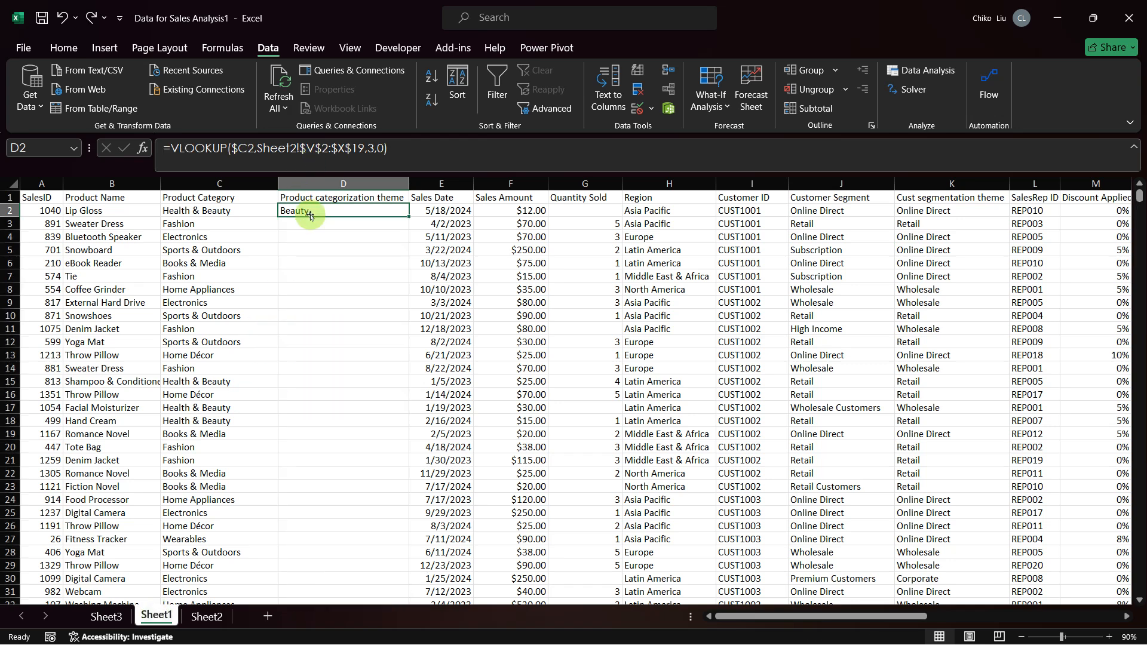
Step: Review the VLOOKUP arguments in D2 against the mapping table on Sheet2, leaving the formula as it is
click(142, 148)
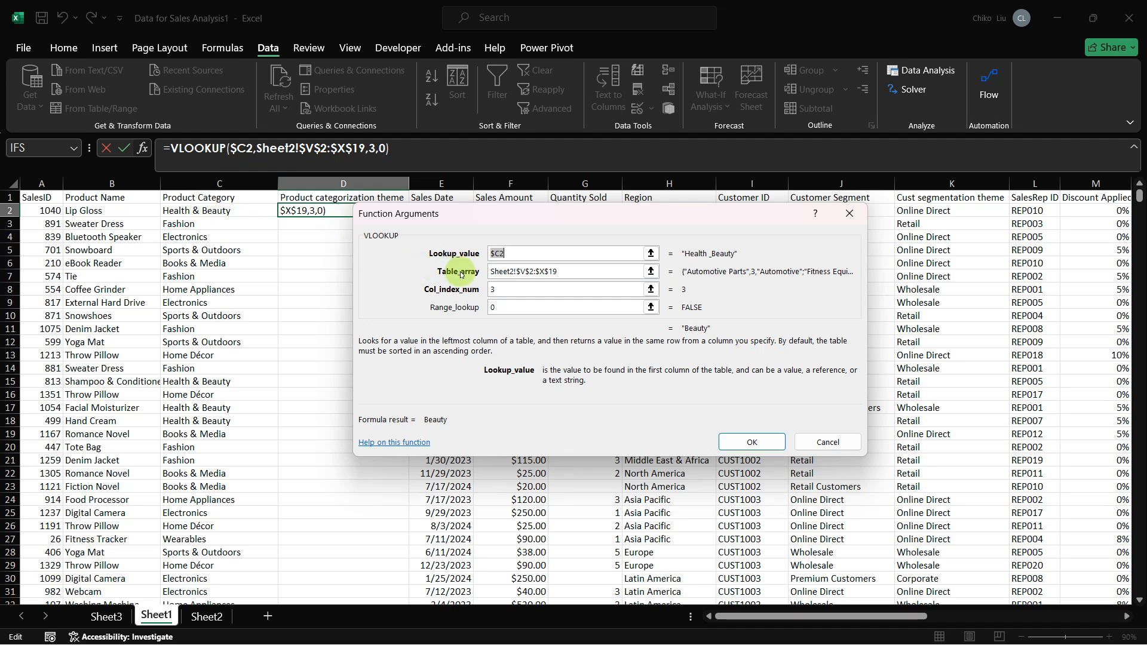
click(207, 615)
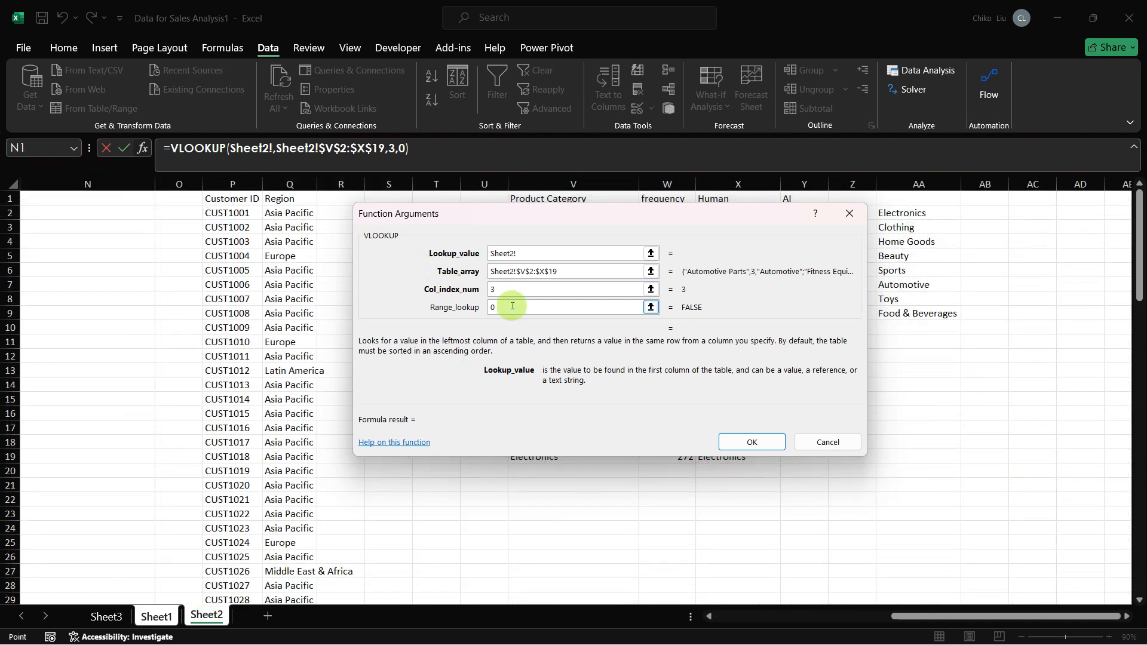
drag(645, 216, 815, 455)
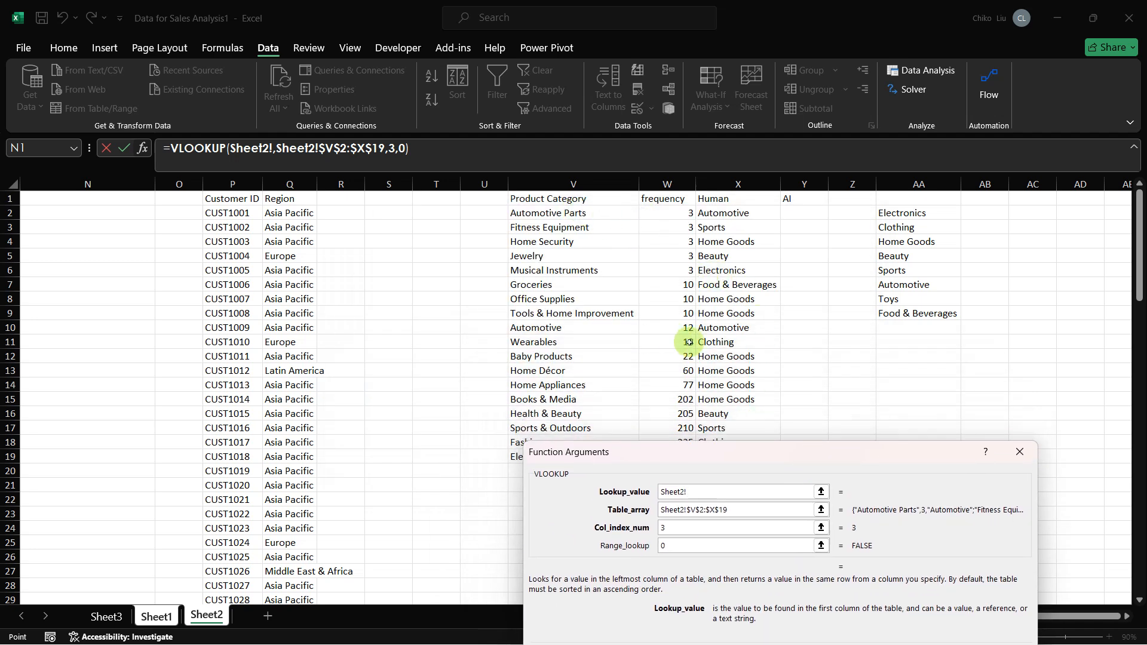
key(Escape)
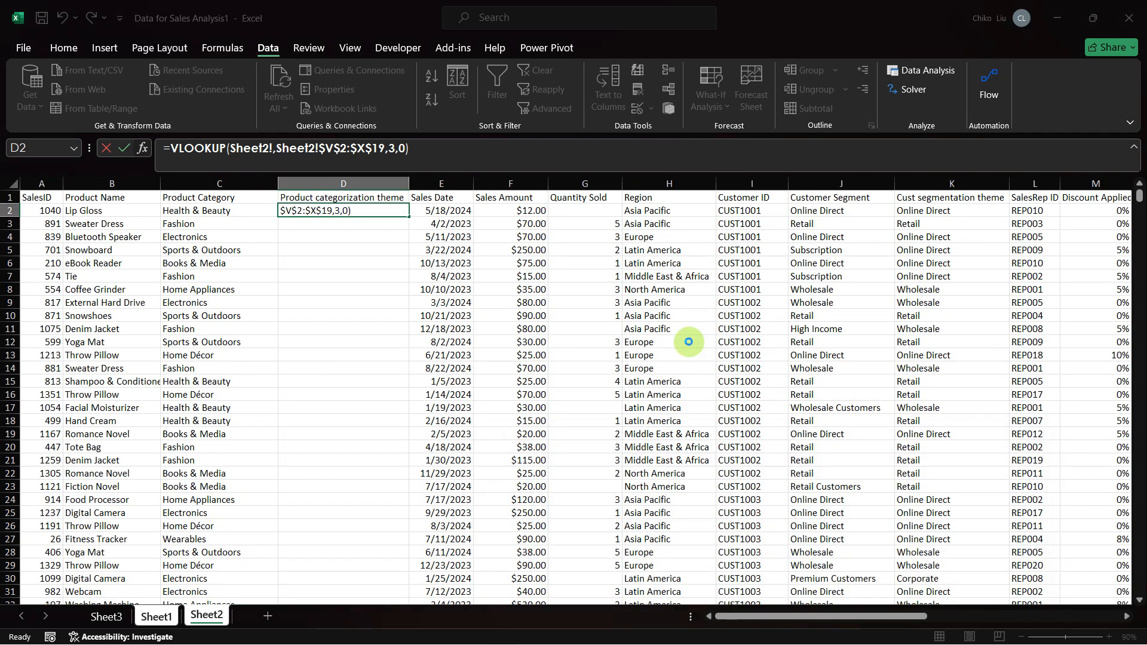
click(141, 151)
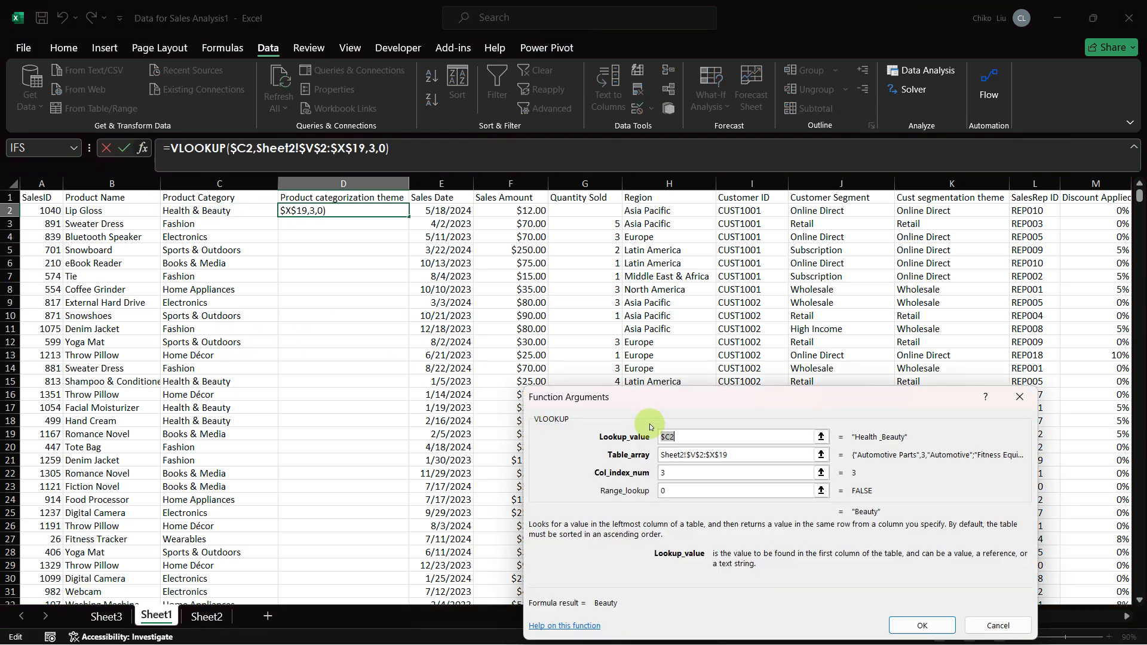
click(757, 453)
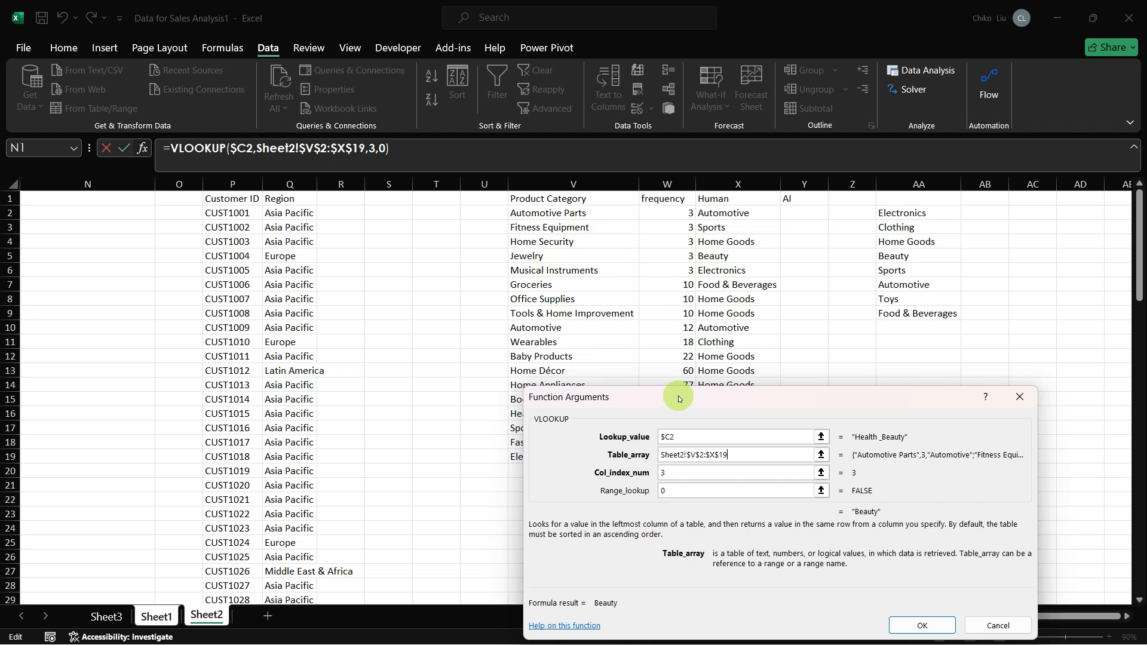
drag(678, 398, 649, 514)
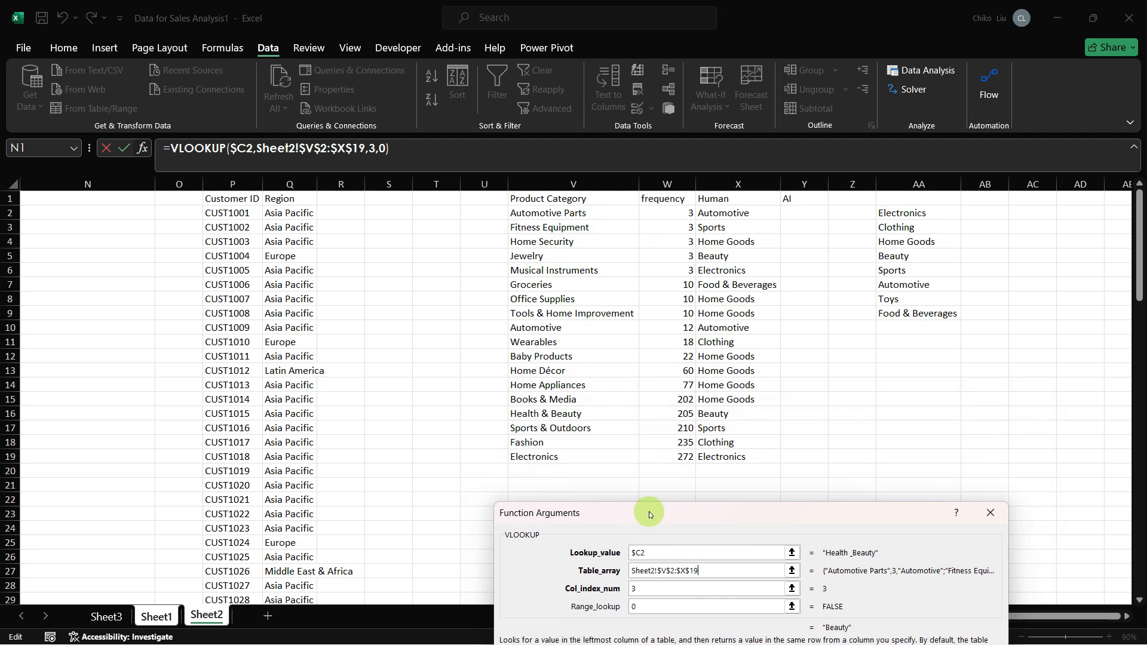
click(990, 512)
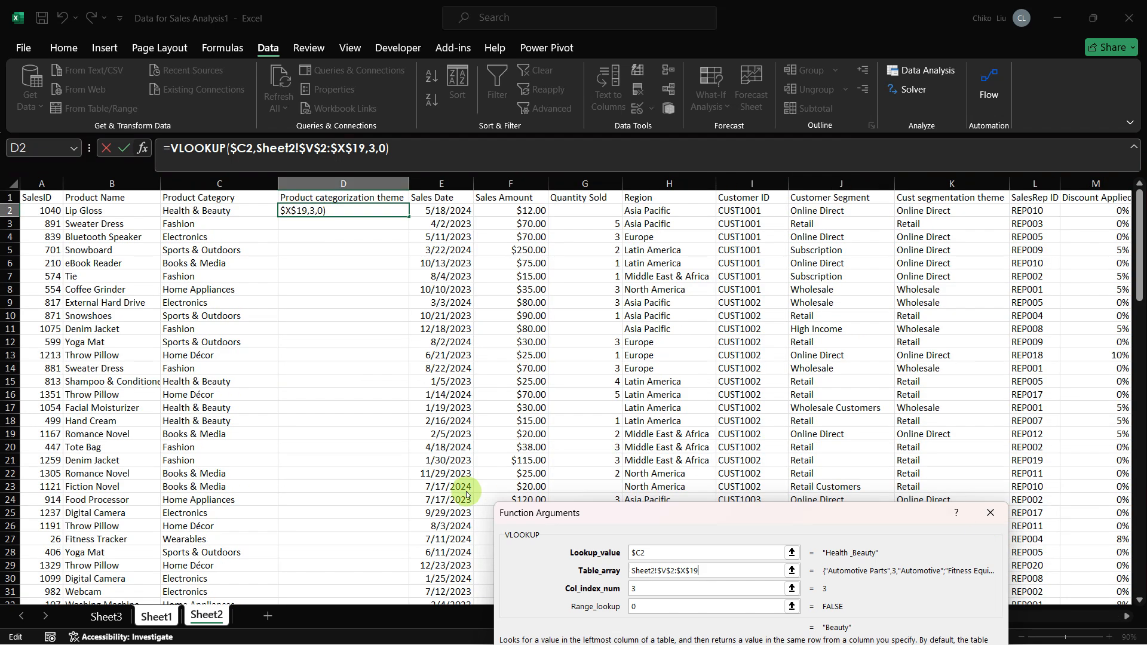
Step: Fill the VLOOKUP formula in D2 down to the last row of the sales data
double_click(407, 211)
click(397, 212)
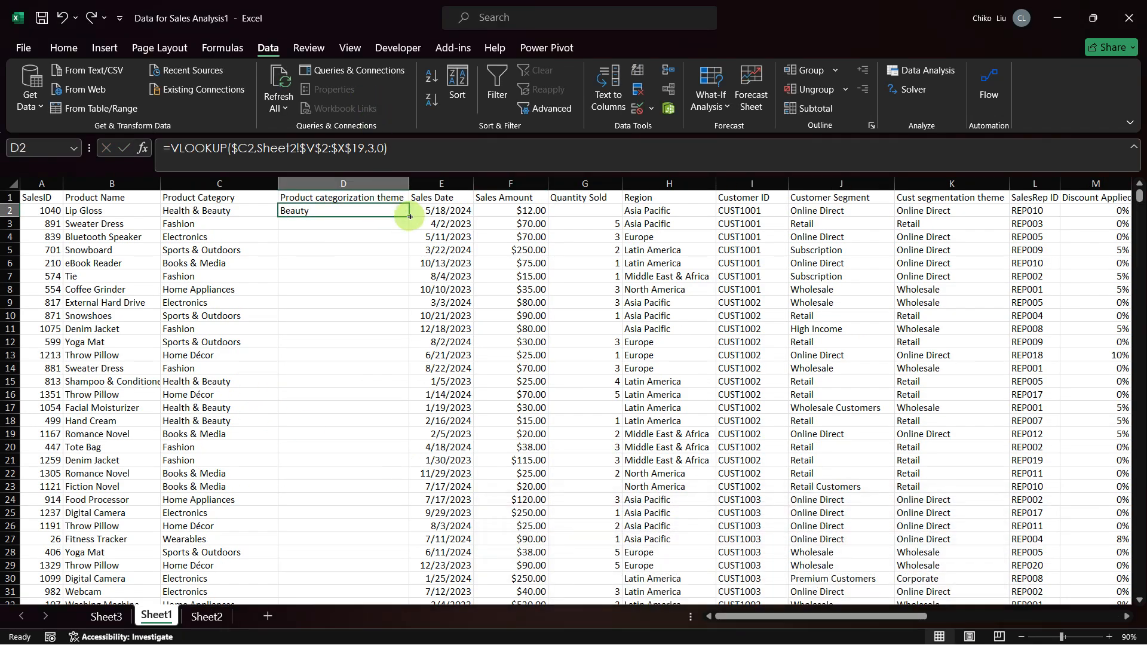
double_click(409, 216)
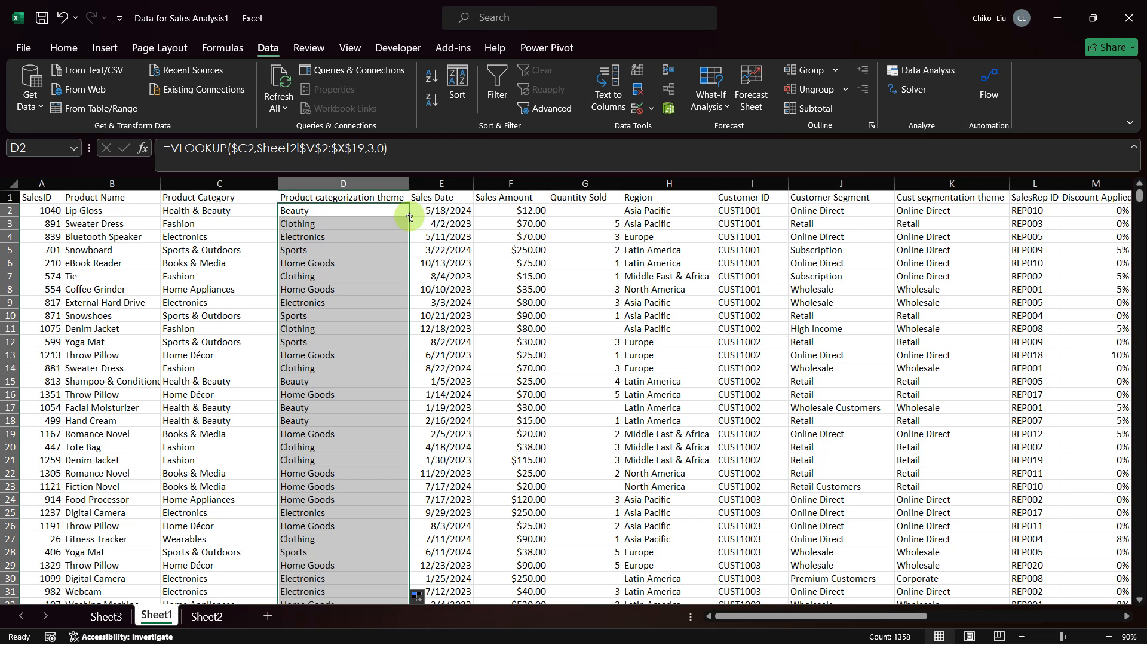
Step: Replace the Product categorization theme formulas in column D with their values, pasted over the same cells
key(ctrl+c)
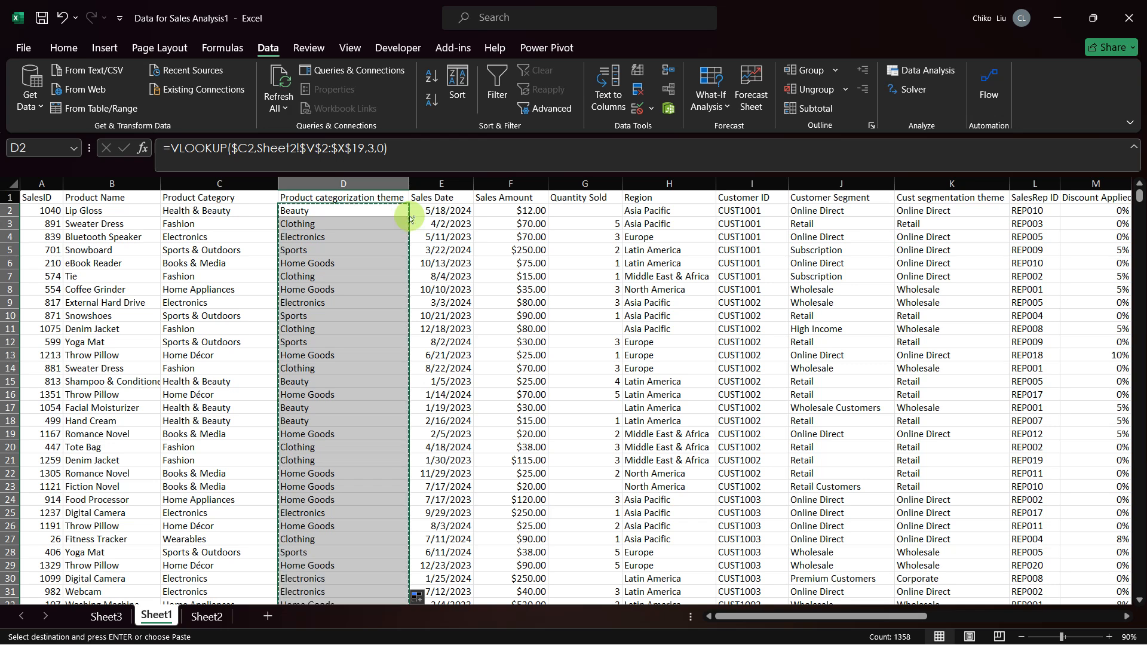
click(366, 209)
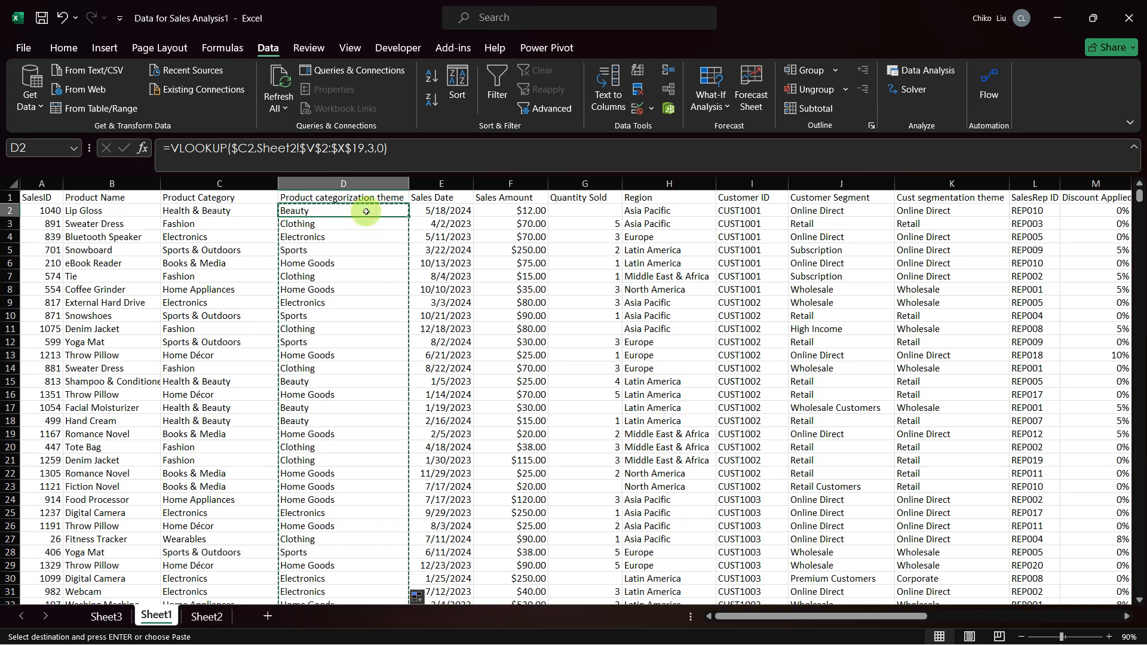
right_click(366, 211)
click(421, 293)
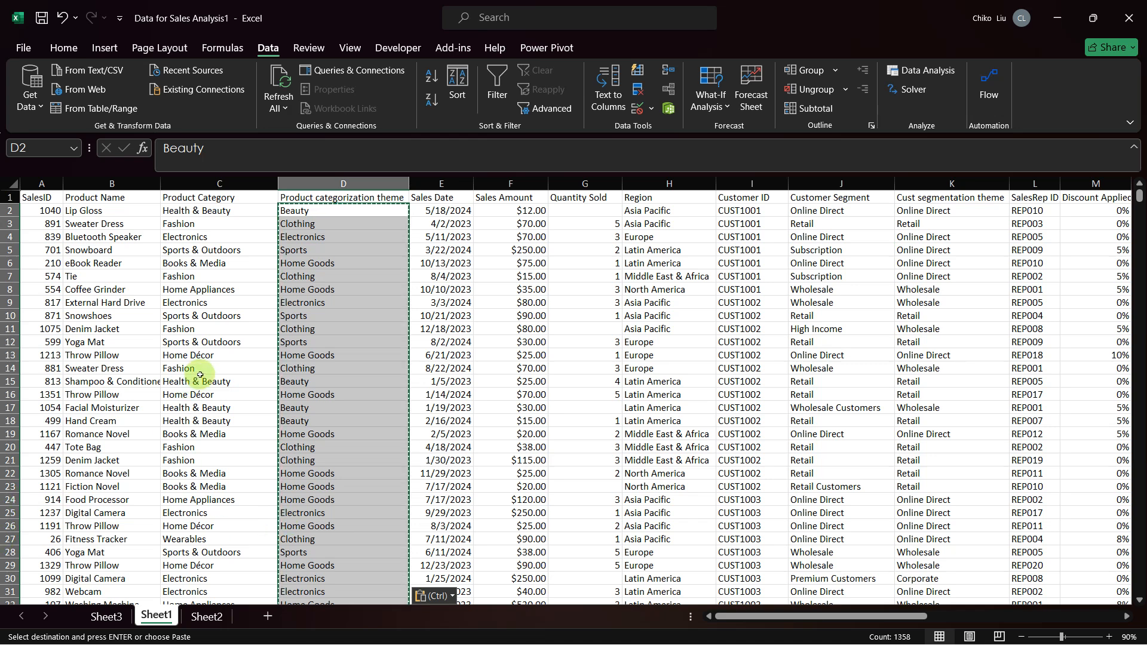
Step: Create a PivotTable from Sheet1!$D$2:$D$1359 in the existing worksheet at Sheet3!$F$80
click(103, 48)
click(43, 85)
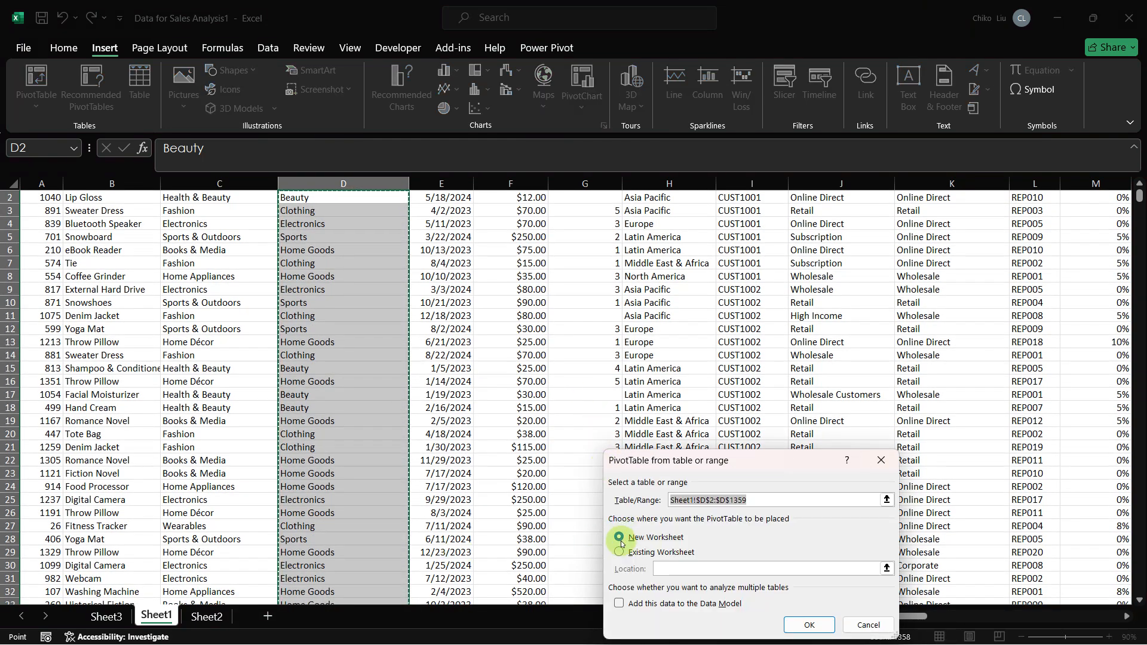
click(619, 552)
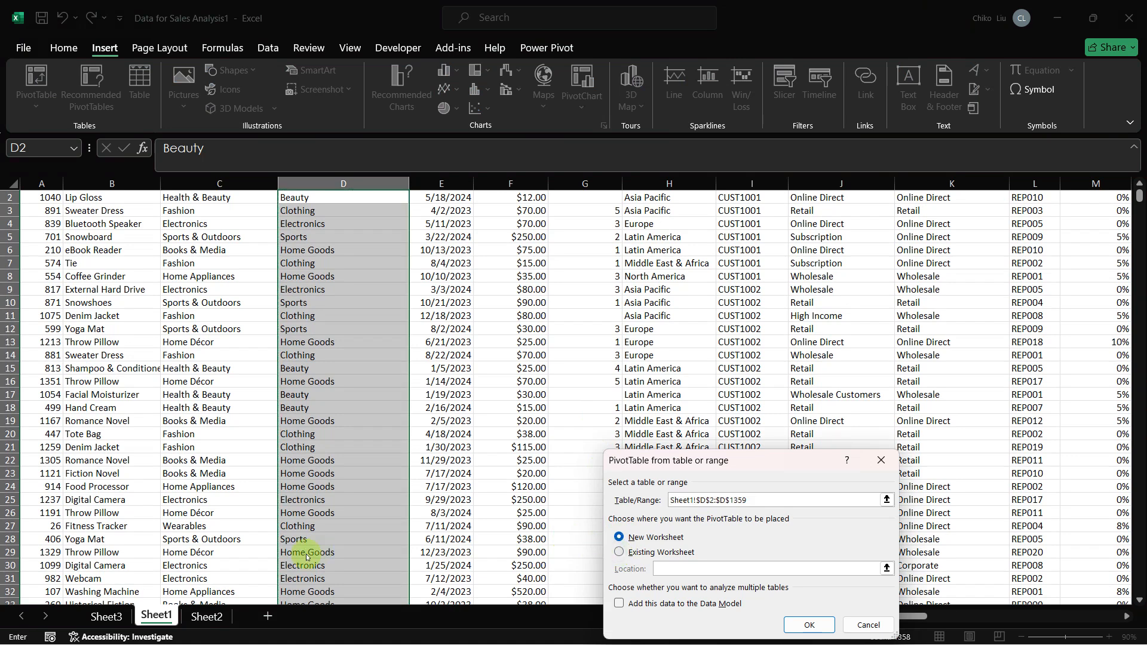
click(106, 617)
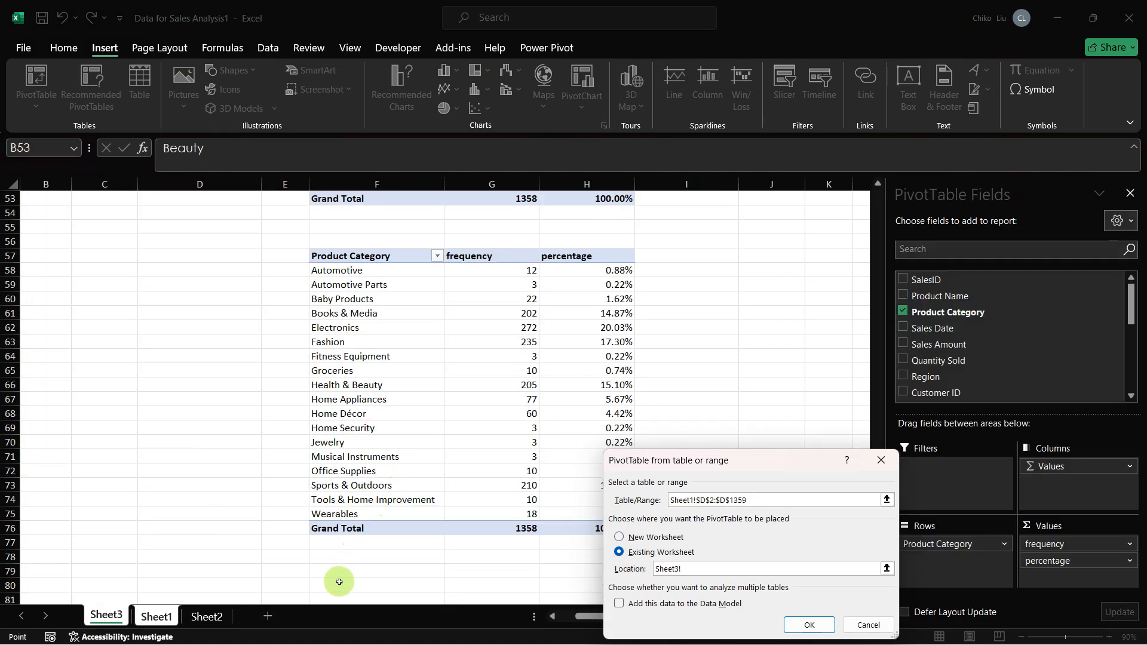
click(338, 581)
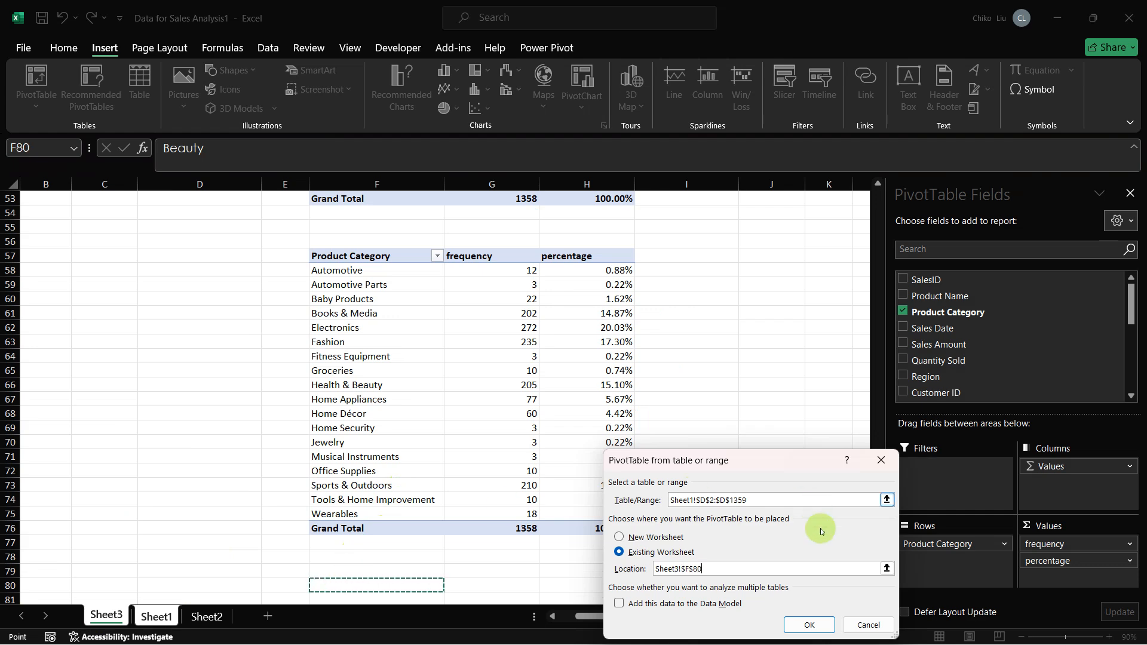
click(797, 627)
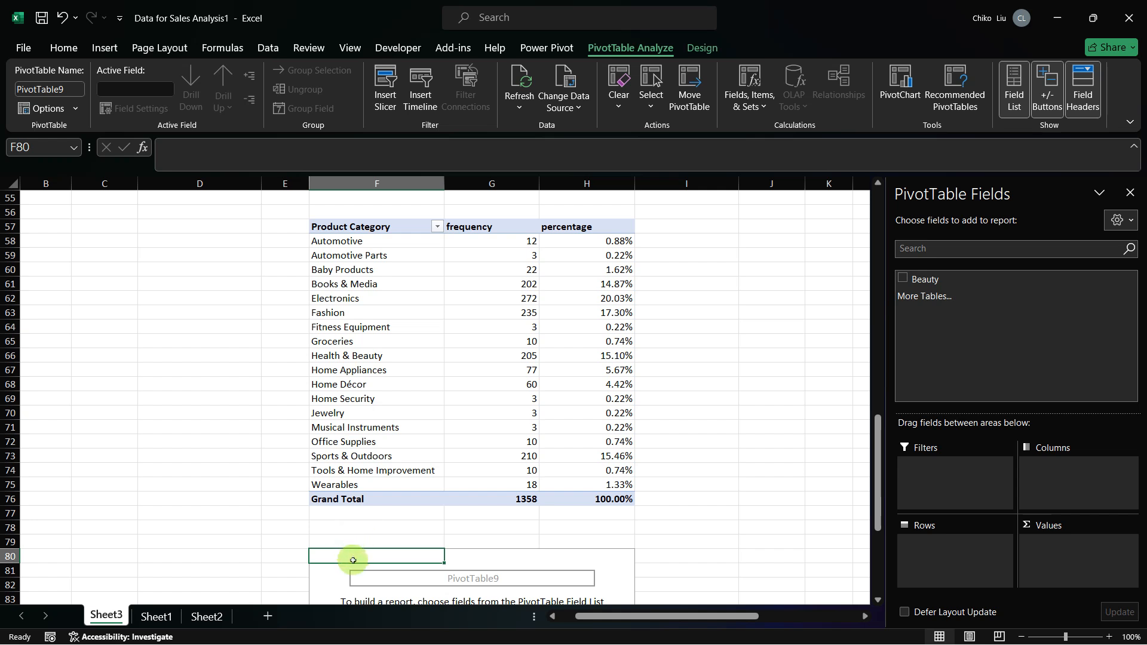
Step: Set the PivotTable field list layout to Fields Section Only
click(1115, 221)
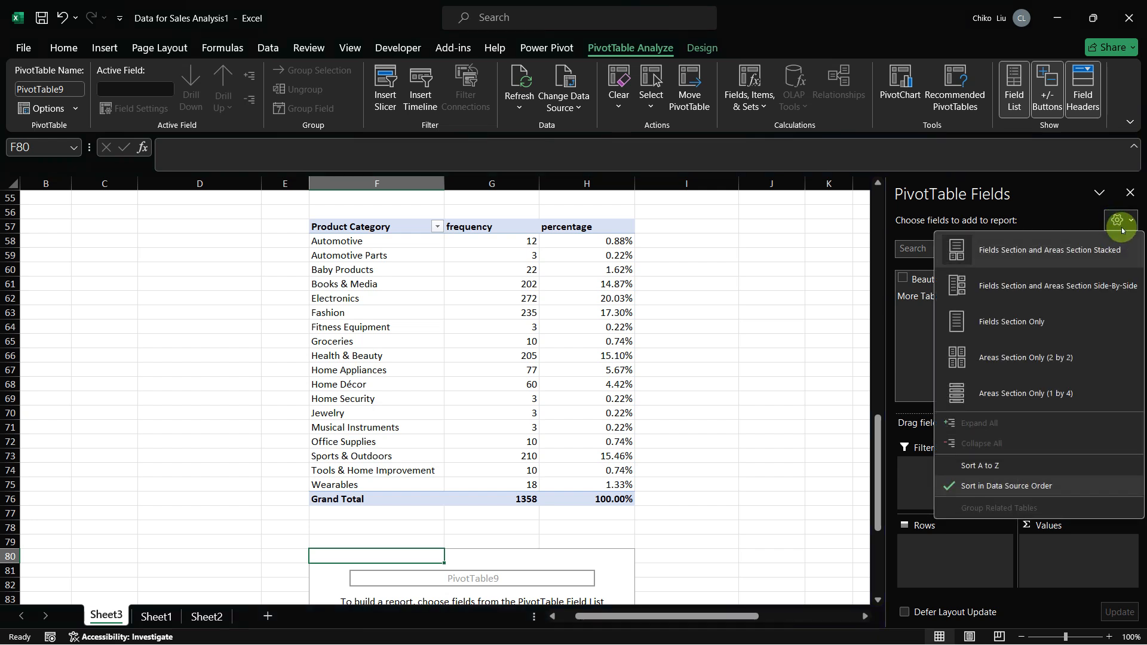
click(1127, 221)
click(1128, 221)
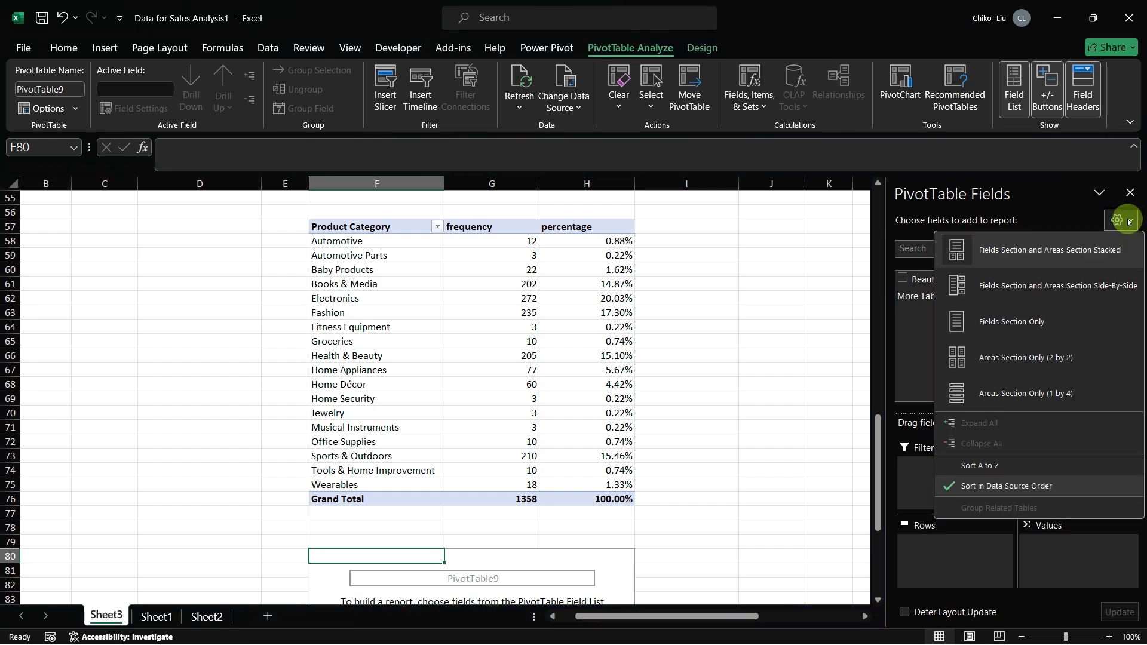
click(1003, 329)
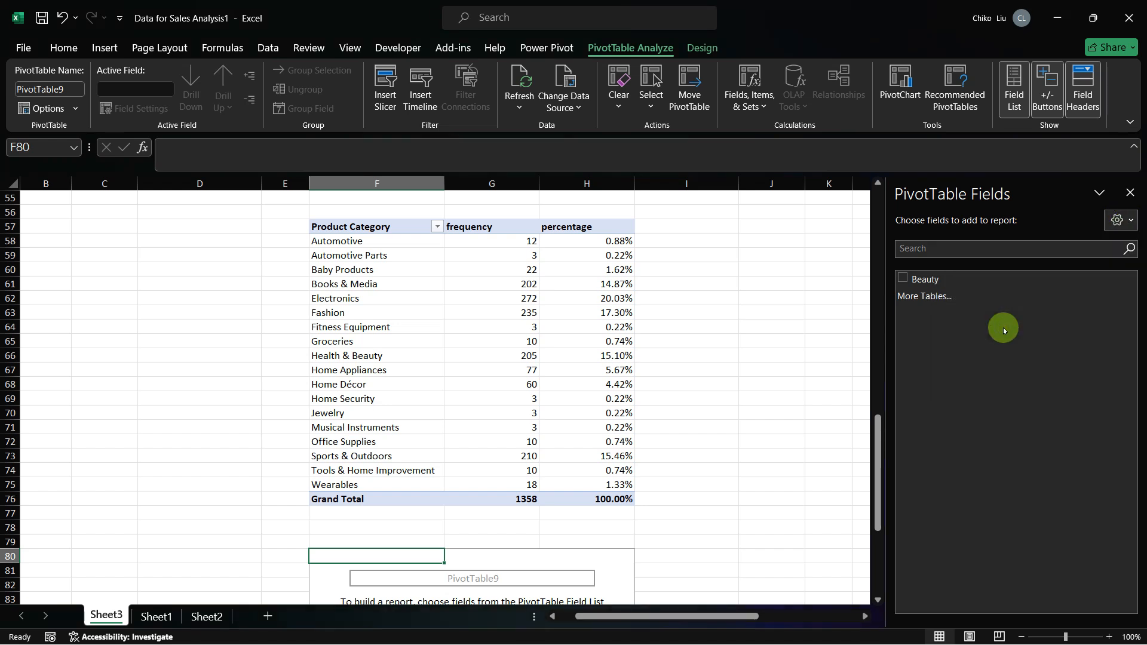
Step: Try to get more source fields by creating a new Data Model PivotTable through More Tables
click(936, 296)
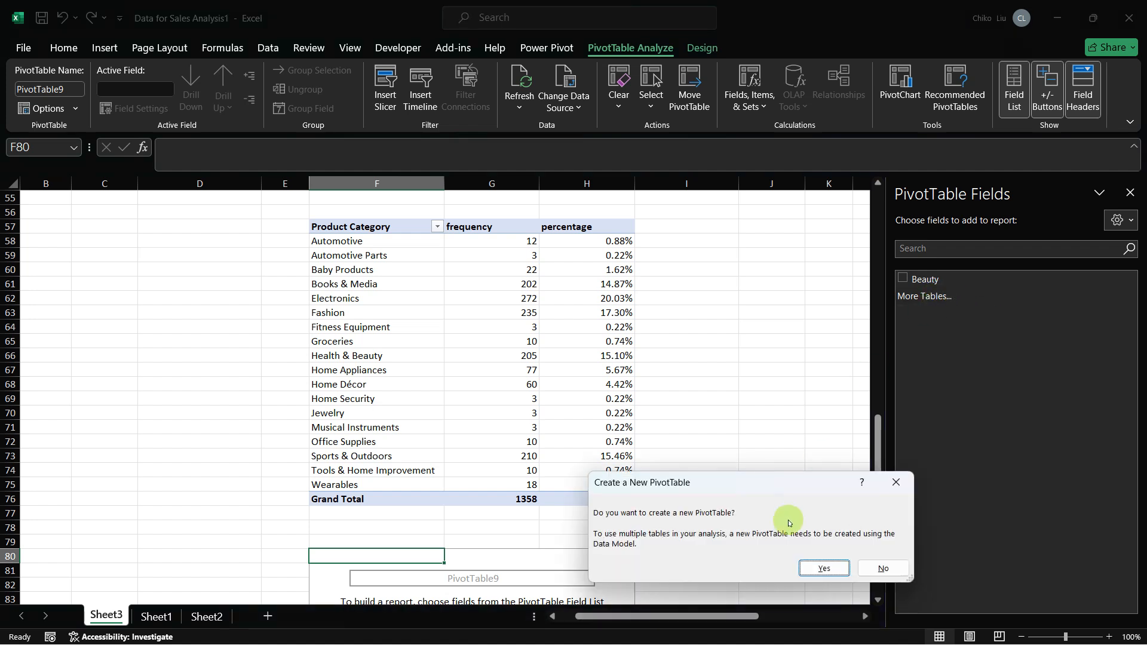
click(815, 567)
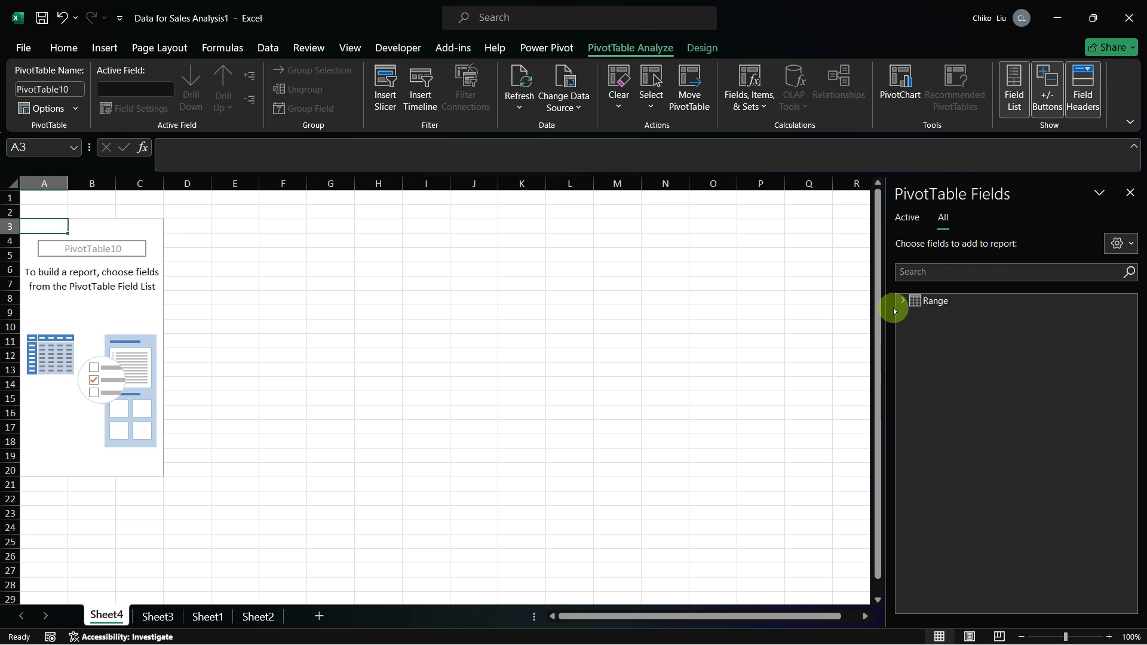
click(902, 303)
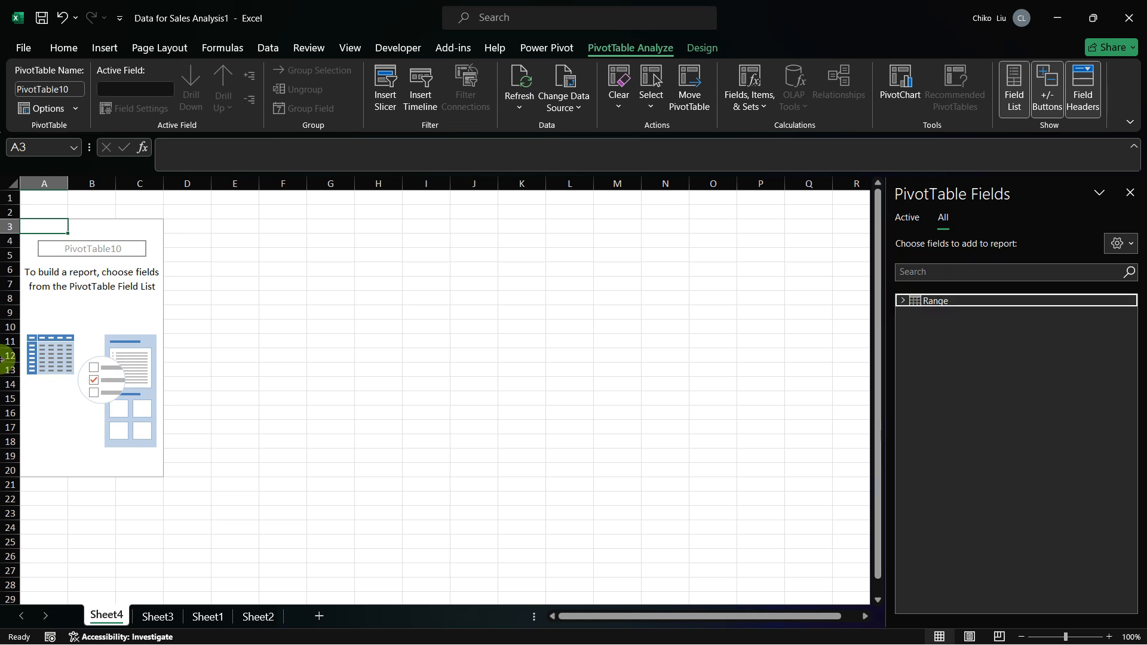
Step: Delete Sheet4 containing the empty Data Model PivotTable
click(102, 614)
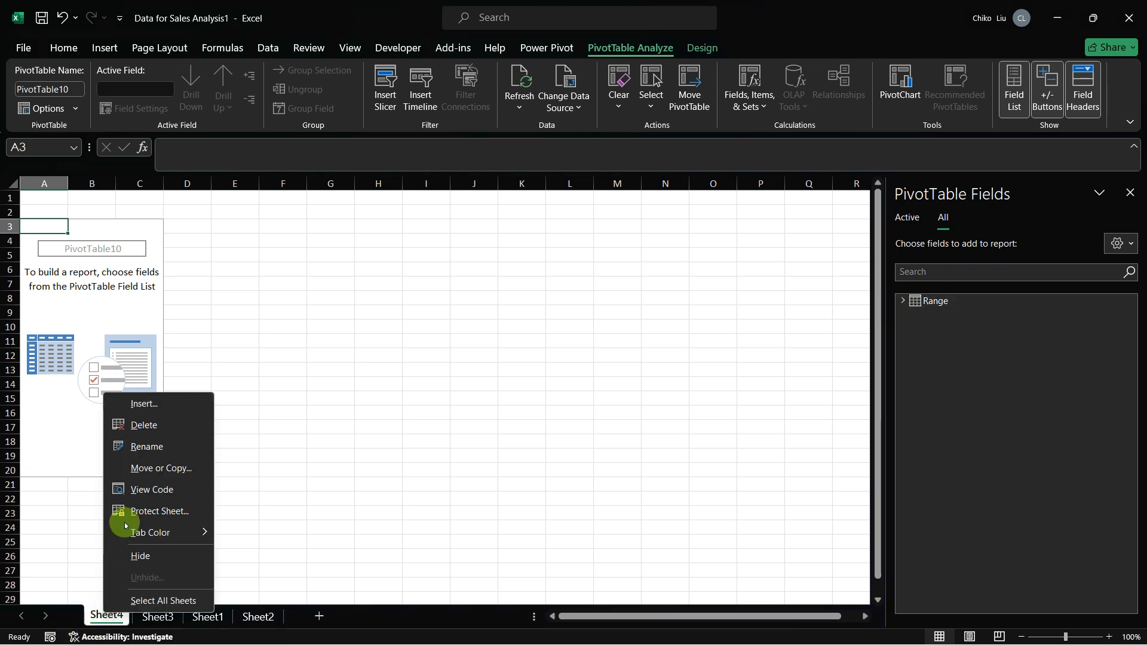
click(159, 427)
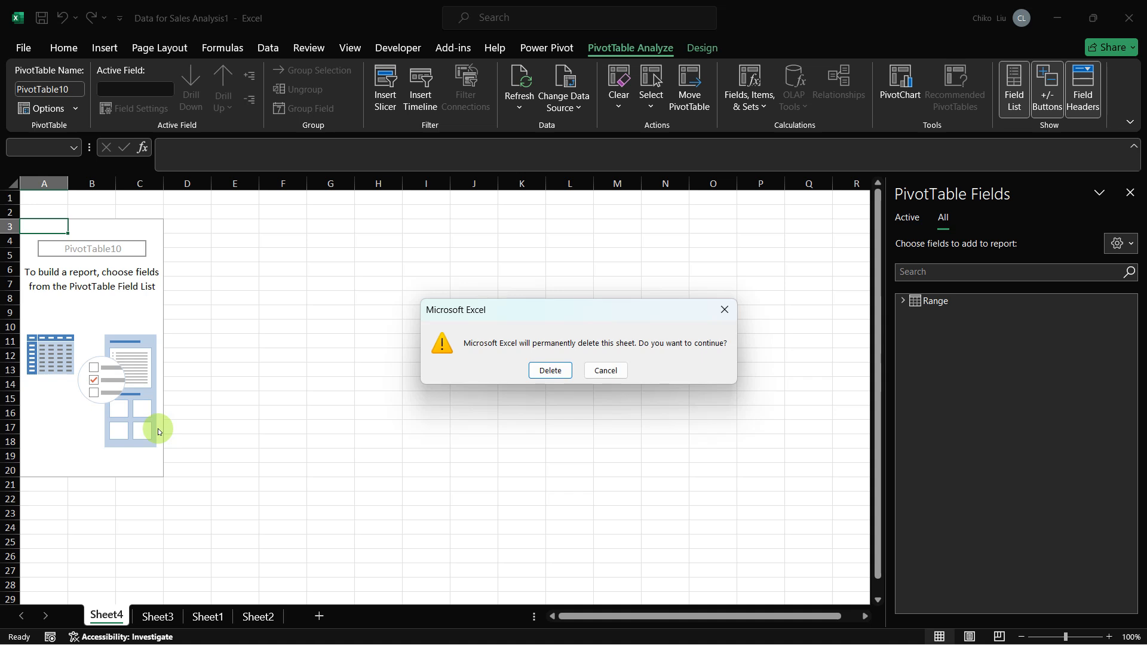
click(532, 374)
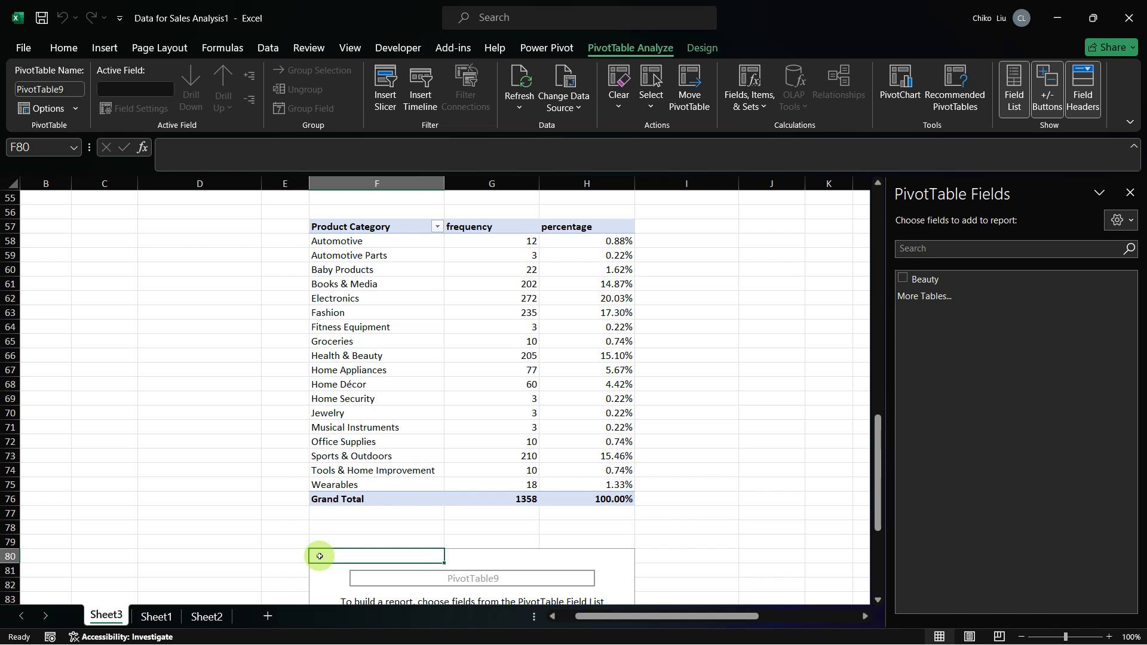
Step: Add a new blank worksheet and move it ahead of Sheet3
key(ctrl+c)
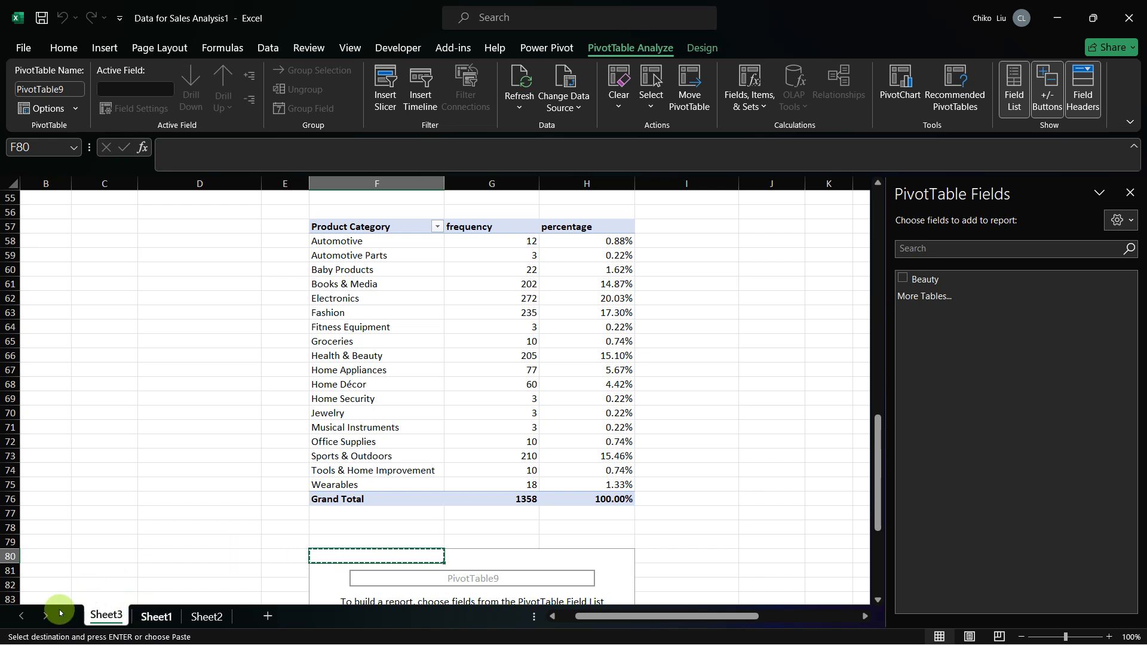
click(266, 617)
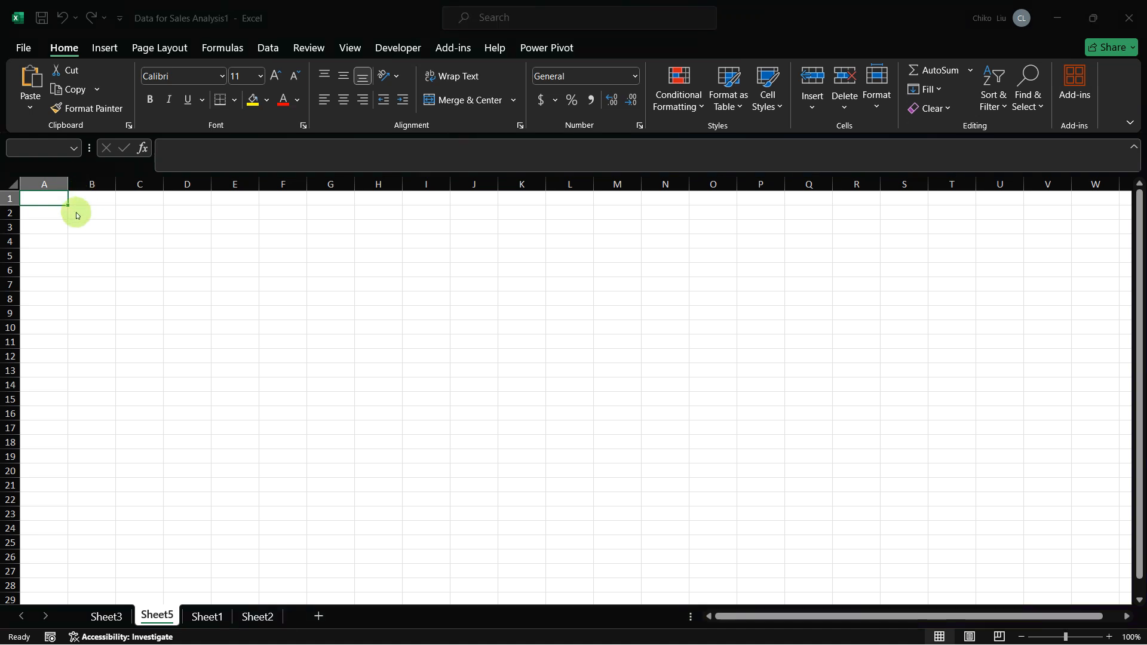
click(575, 369)
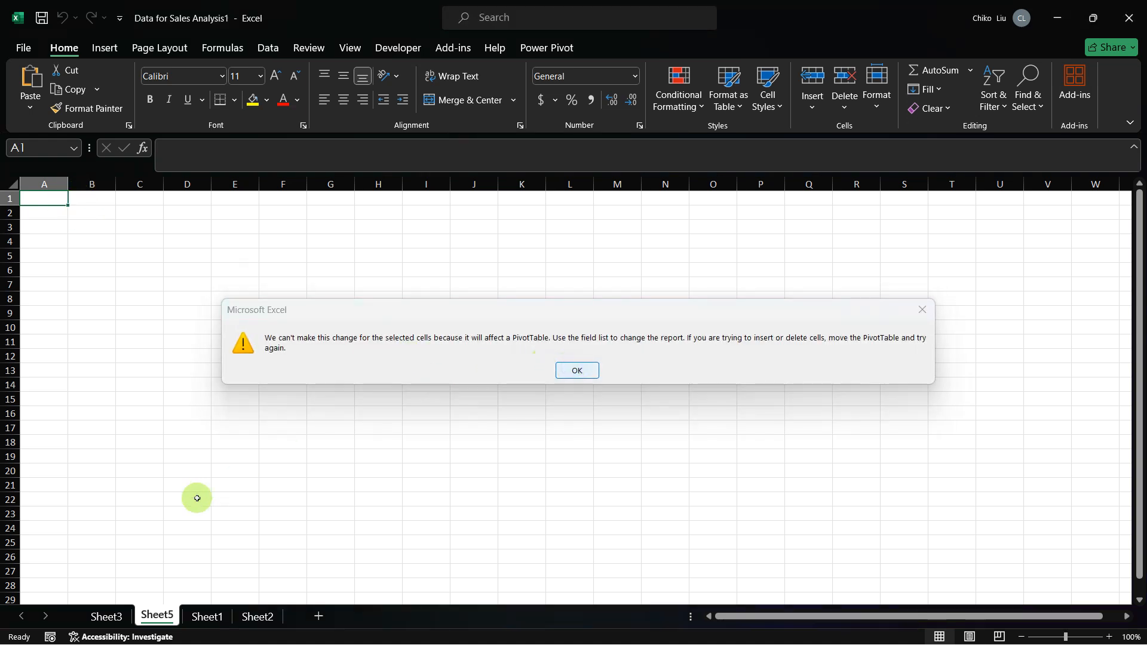
drag(157, 616, 101, 618)
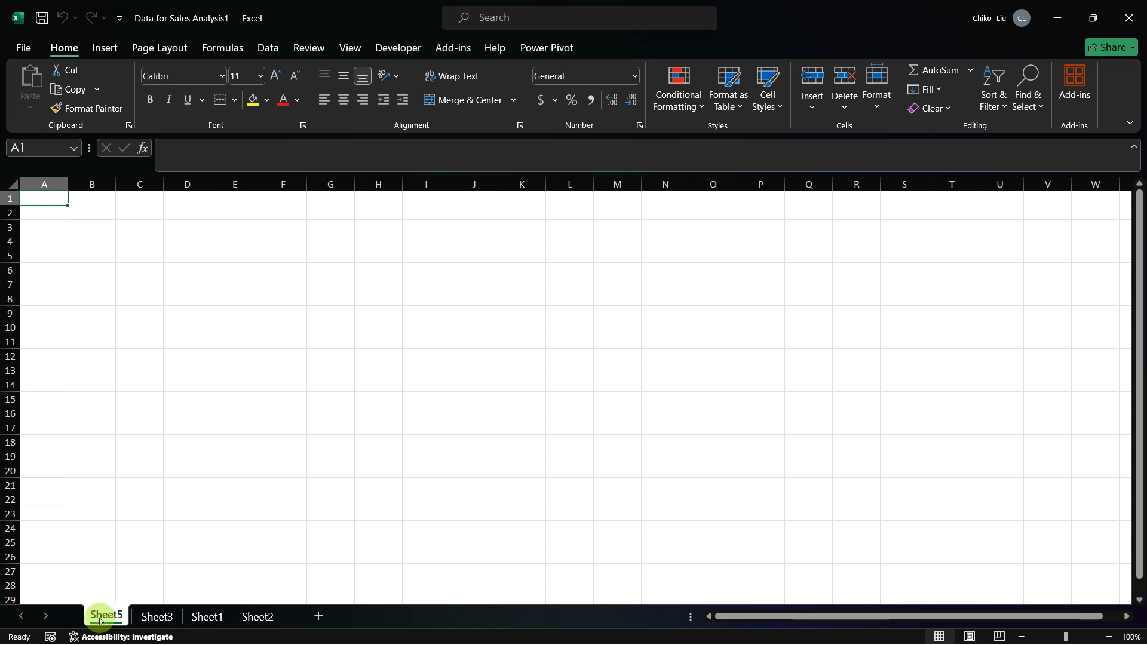
click(159, 616)
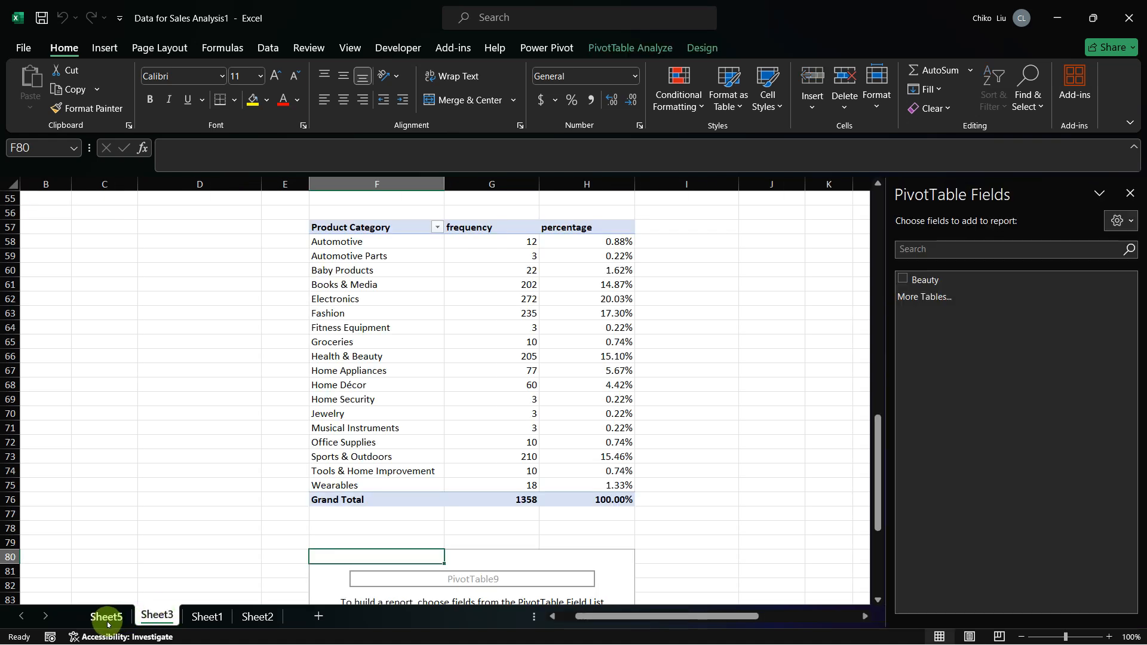
click(107, 621)
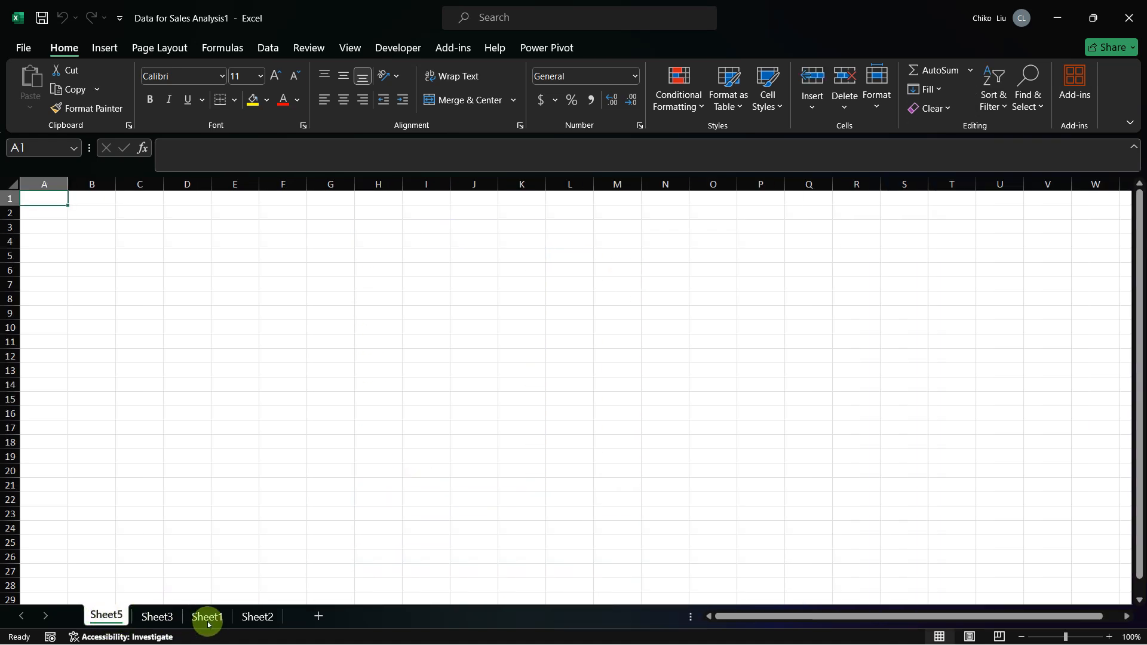
Step: Select the entire sales data range on Sheet1 and start creating a PivotTable from it
click(207, 617)
click(216, 367)
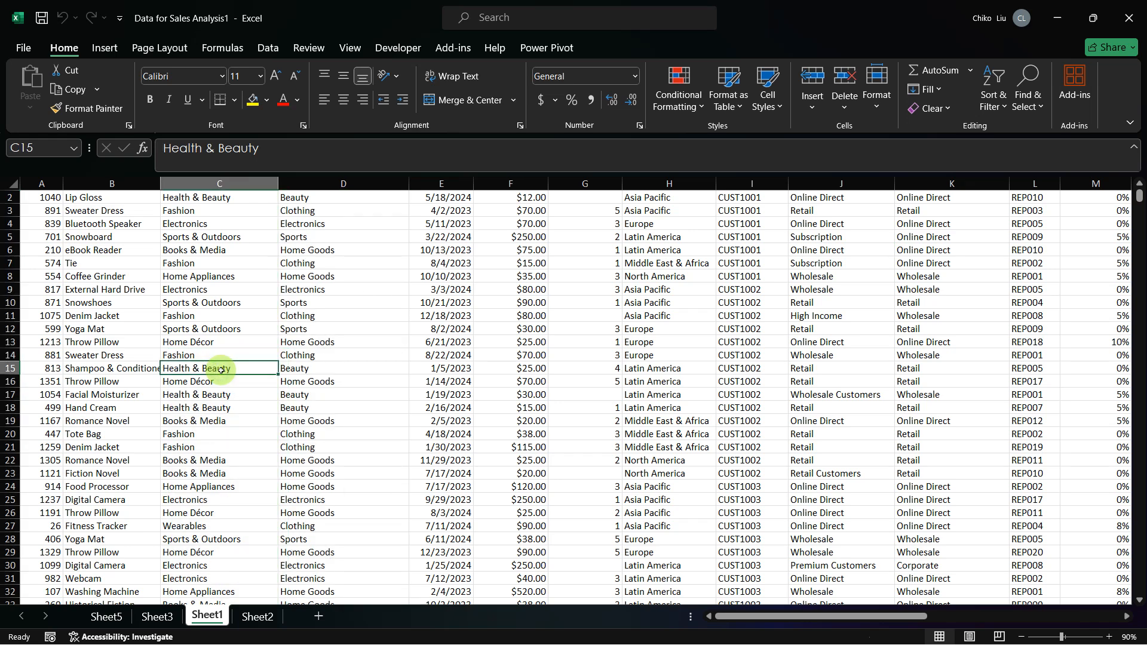
scroll(290, 352, up, 1)
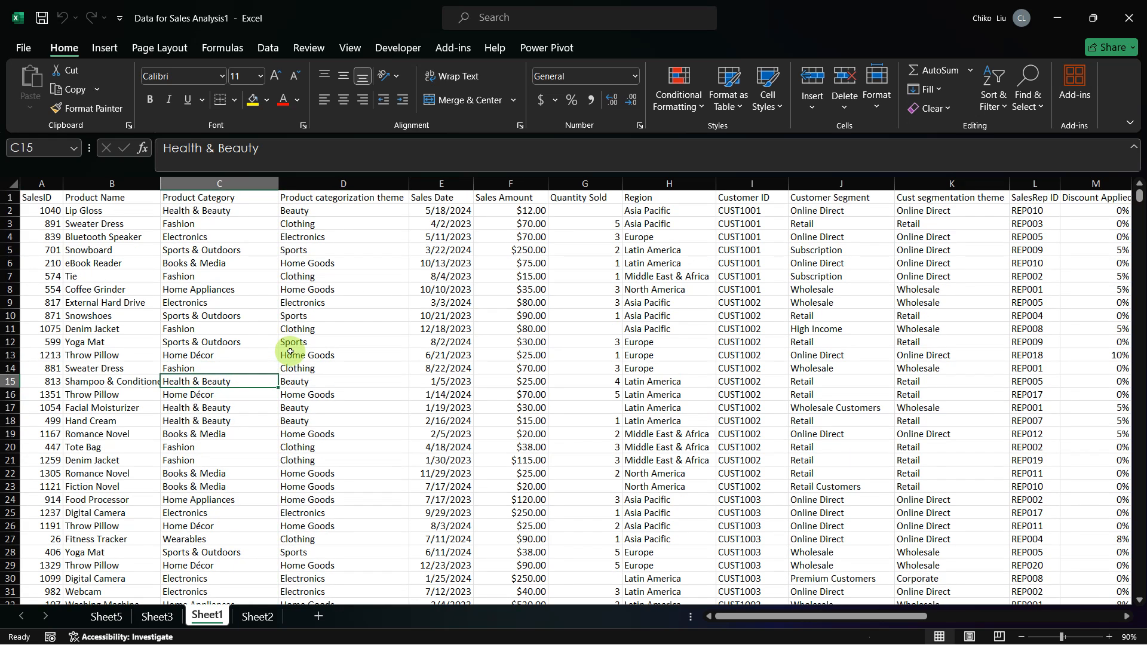
click(351, 300)
key(ctrl+a)
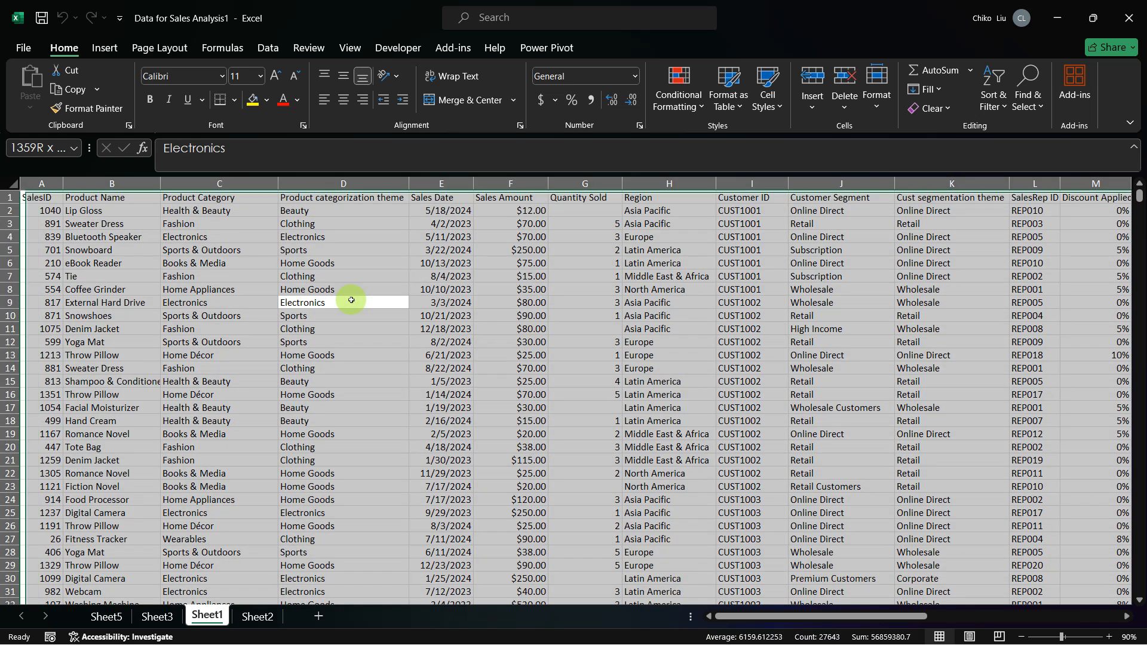
click(105, 50)
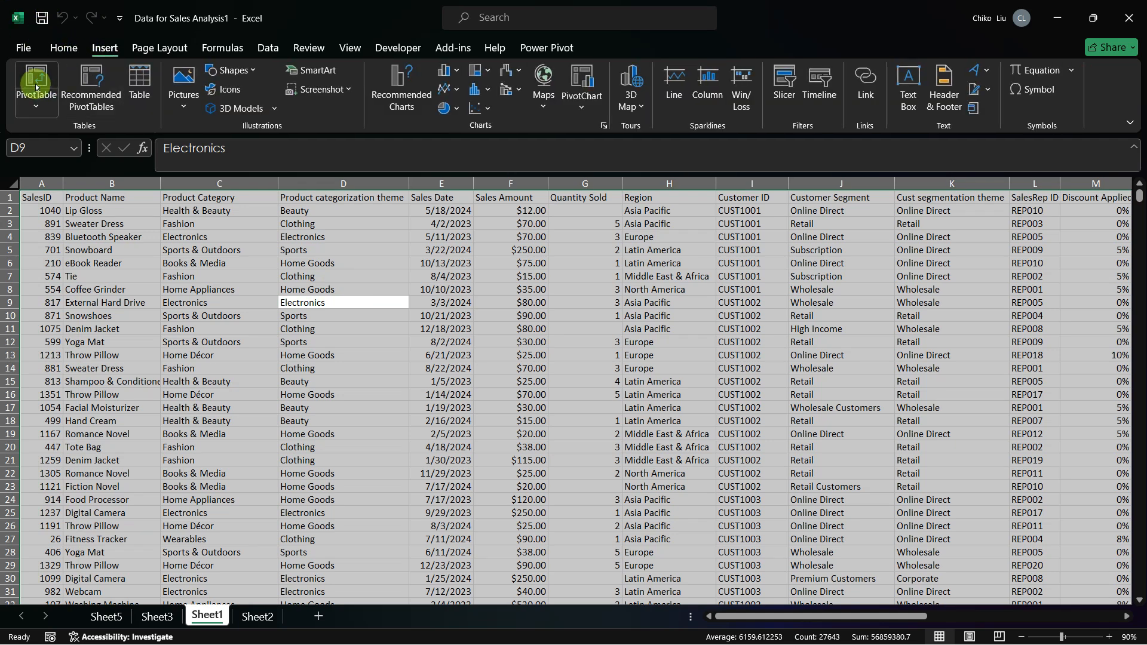
click(36, 86)
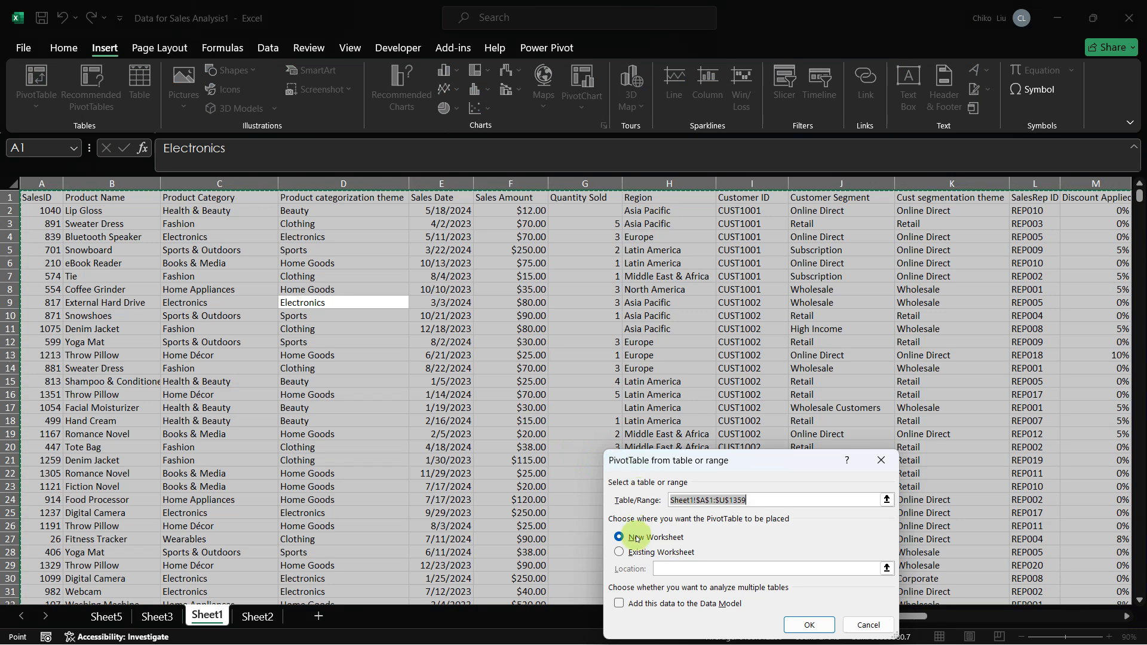
Step: Place the PivotTable in the existing worksheet at Sheet3 cell F104 and add its data to the Data Model
click(621, 556)
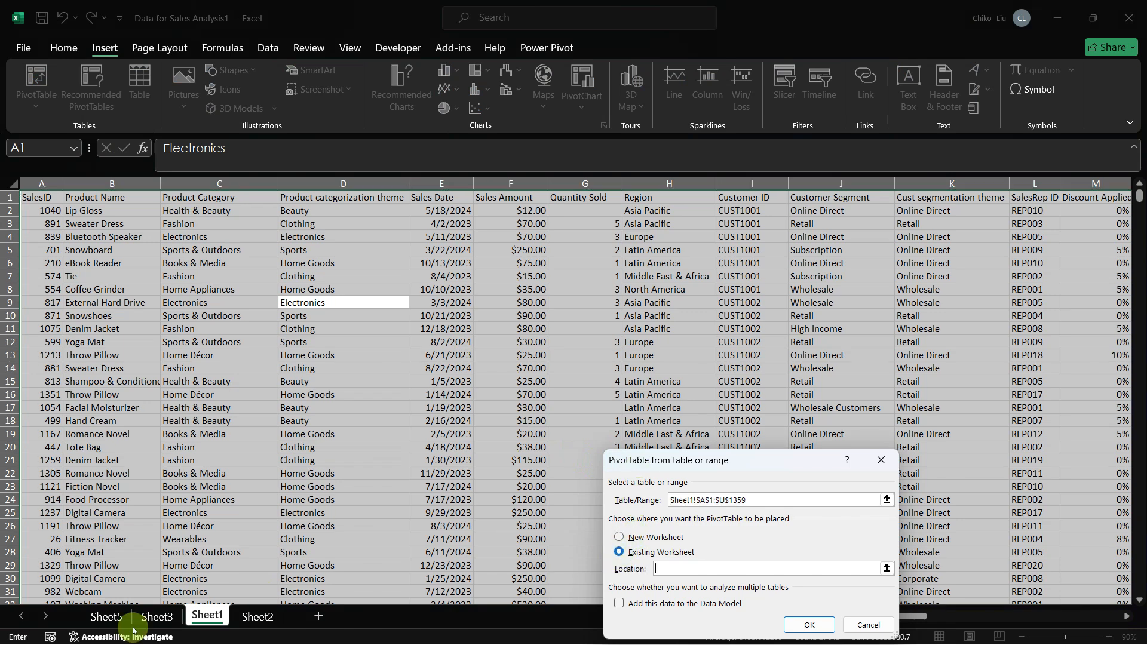
click(151, 616)
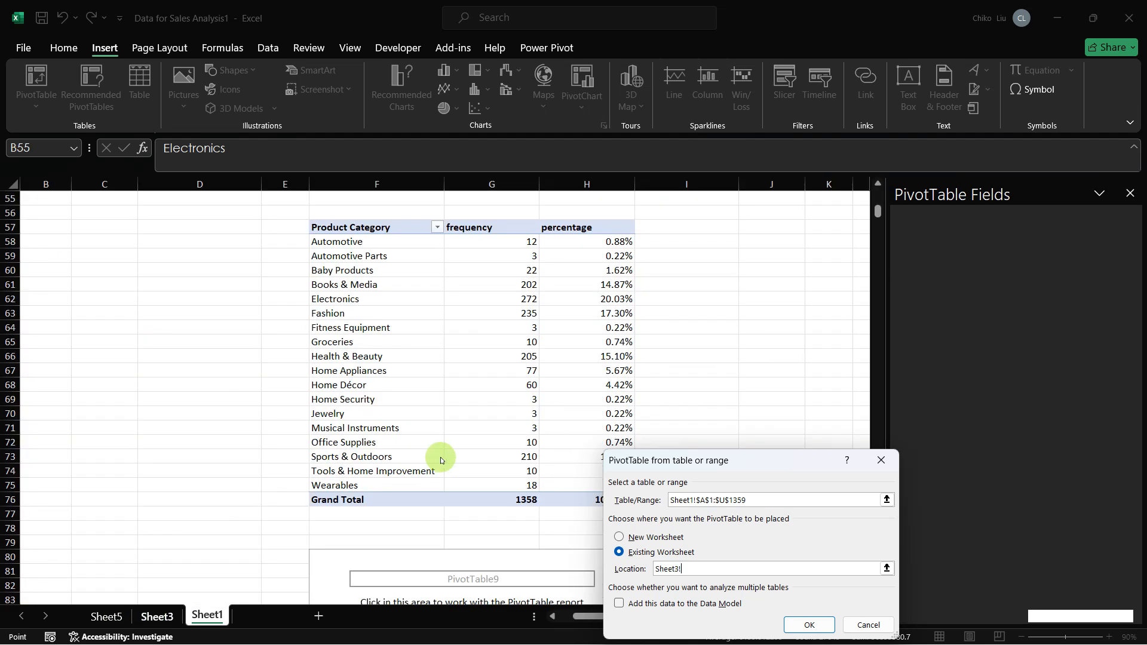
click(299, 577)
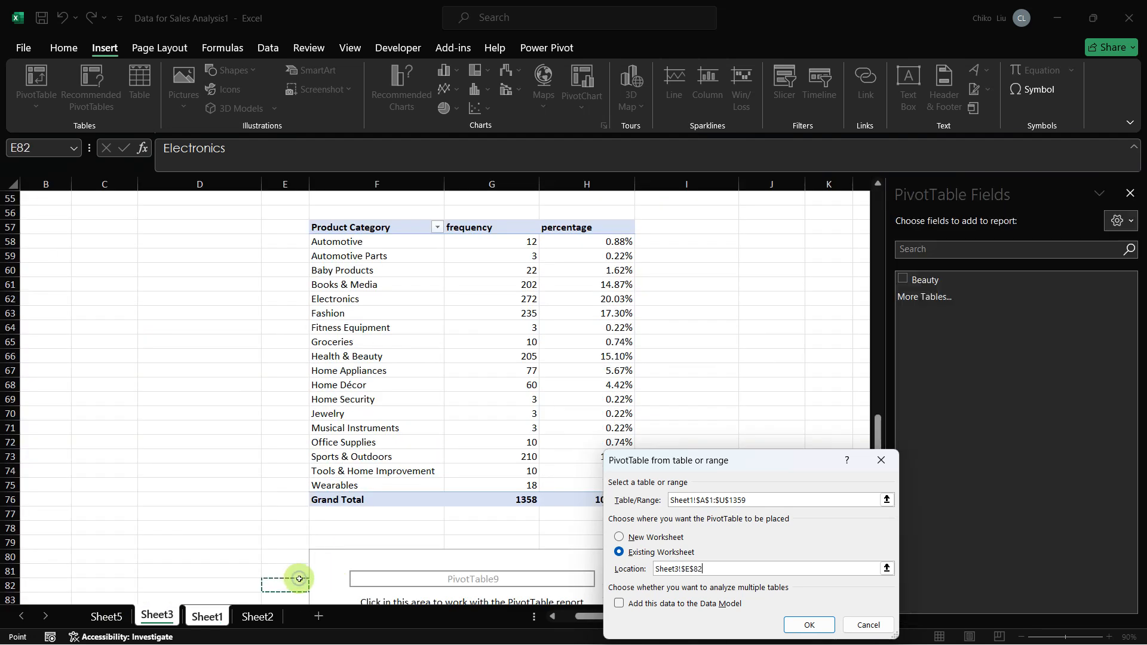
scroll(299, 578, down, 2)
click(299, 578)
scroll(299, 578, down, 6)
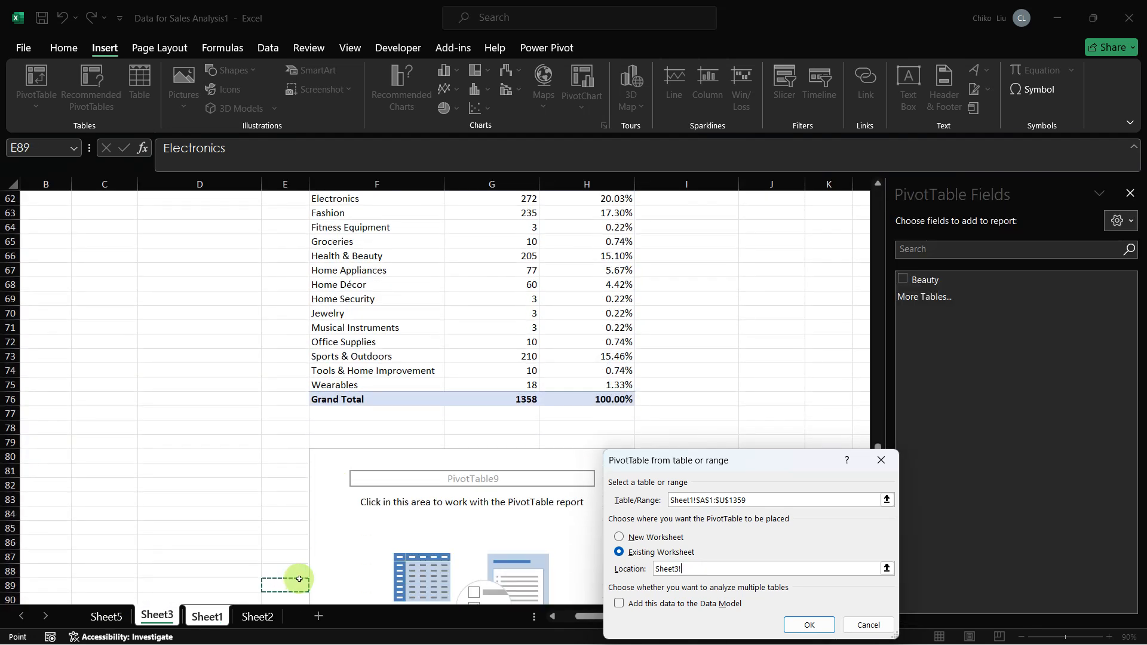
click(299, 579)
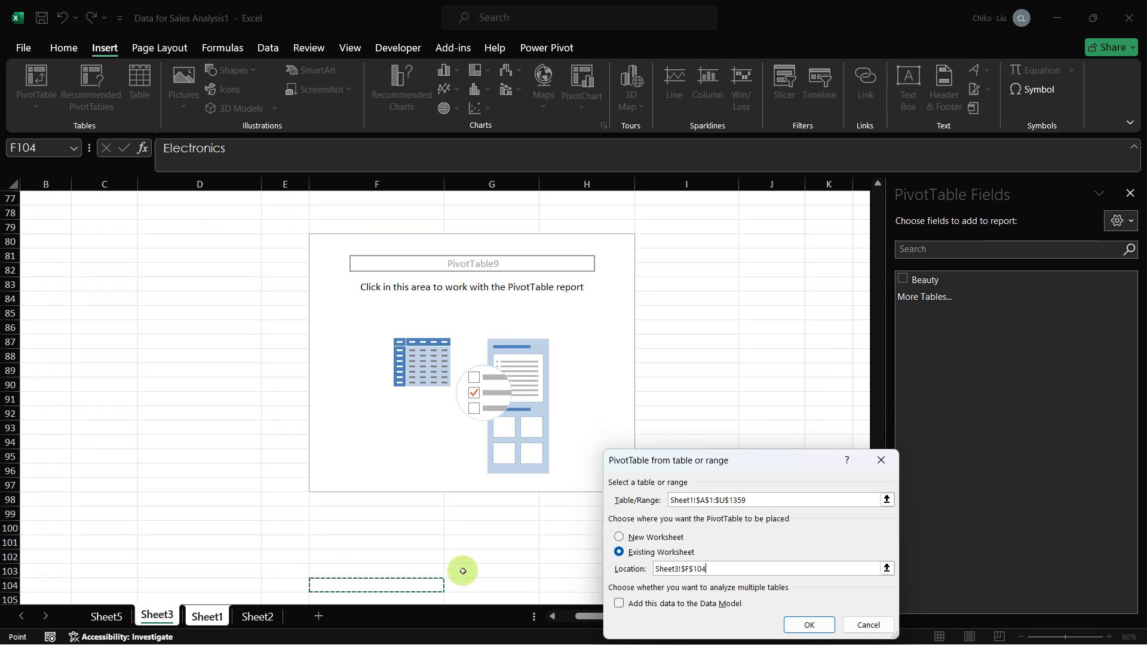
click(664, 605)
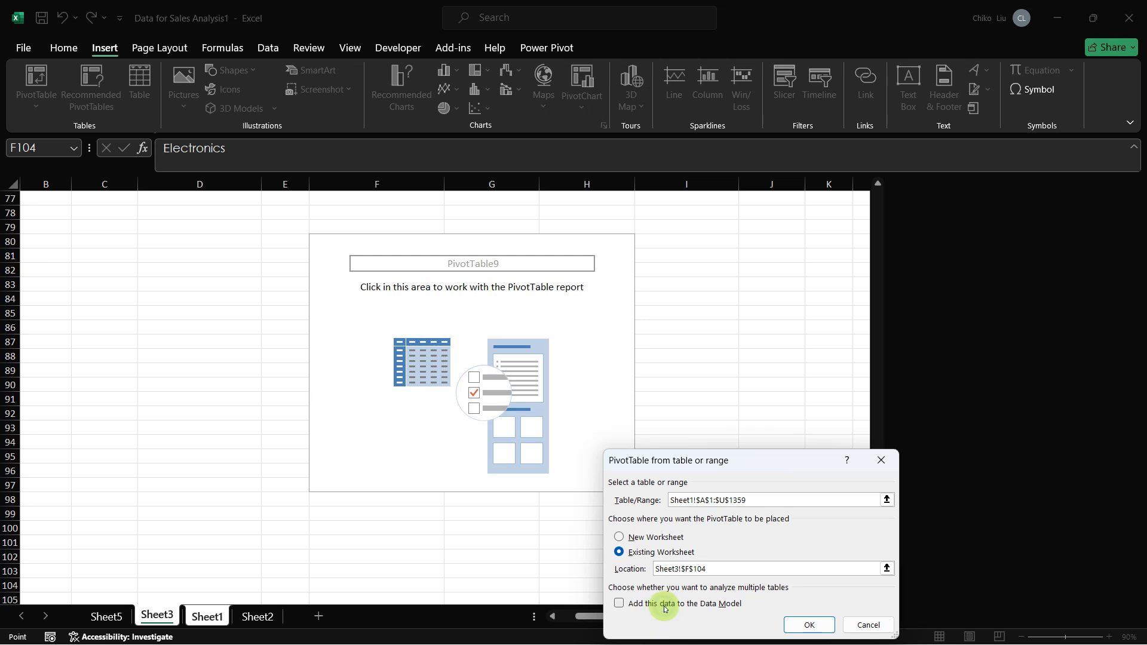
click(798, 627)
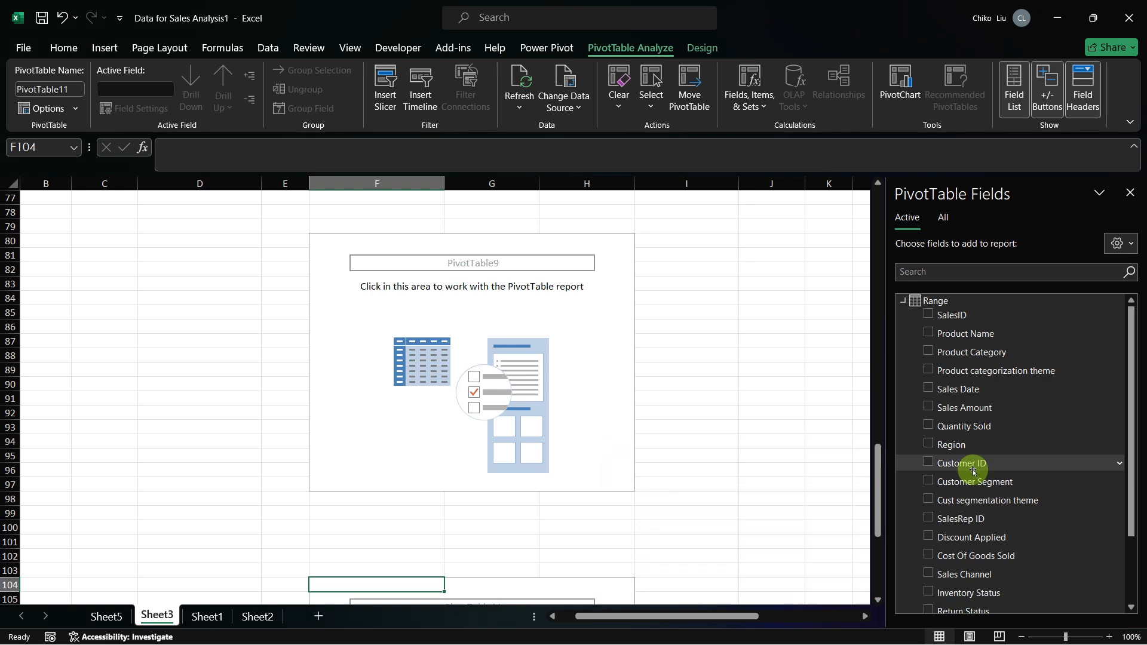
Step: Add the Product categorization theme field to the new PivotTable and check Table 6 in the capstone project PDF in Firefox
click(926, 366)
key(alt+Tab)
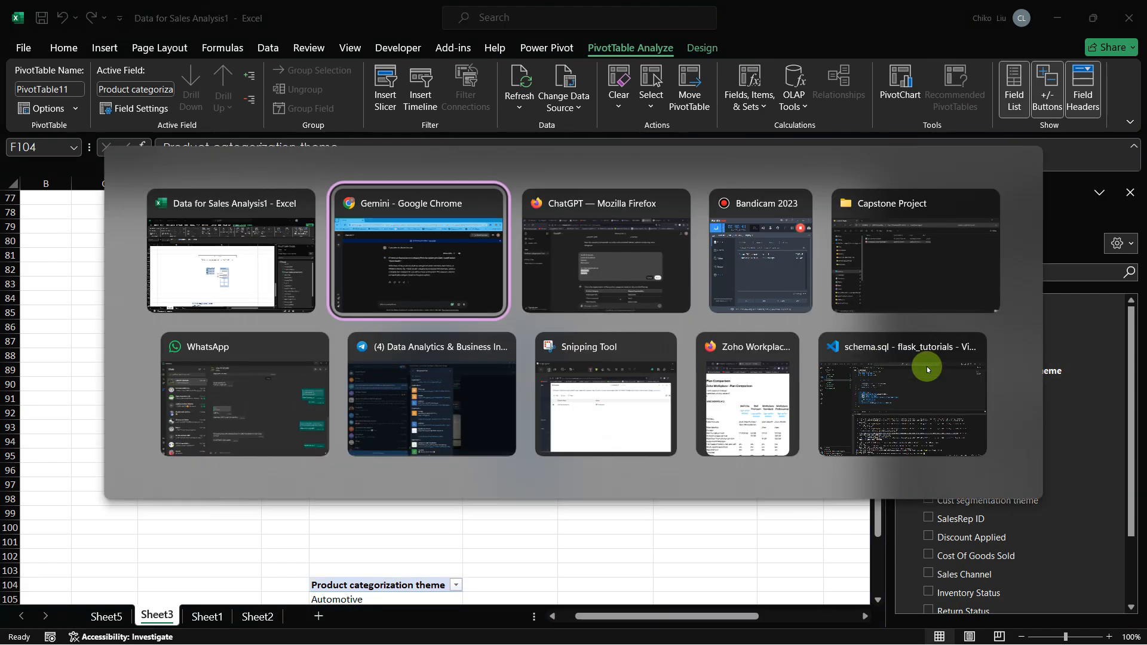
key(alt+Tab)
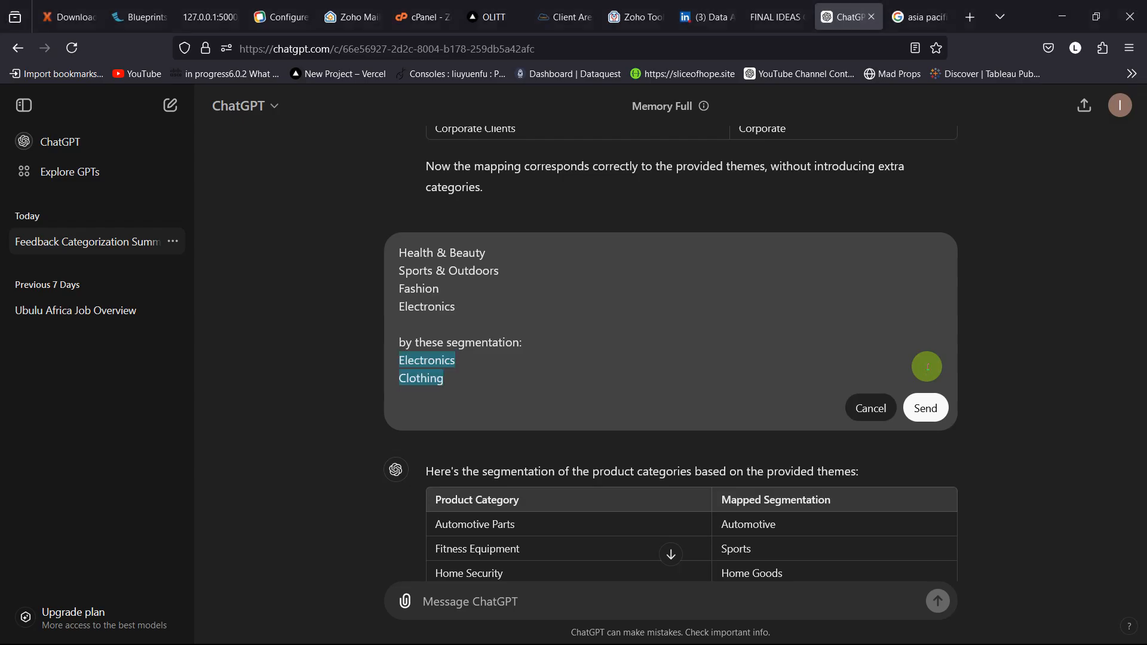
key(ctrl+shift+Tab)
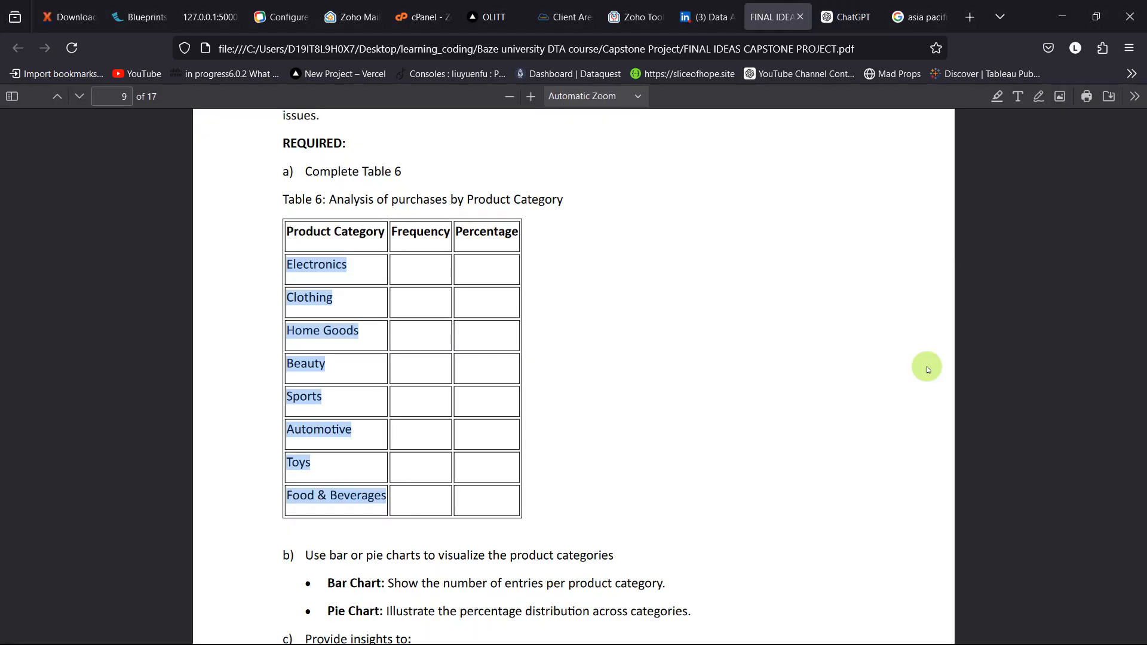
key(alt+Tab)
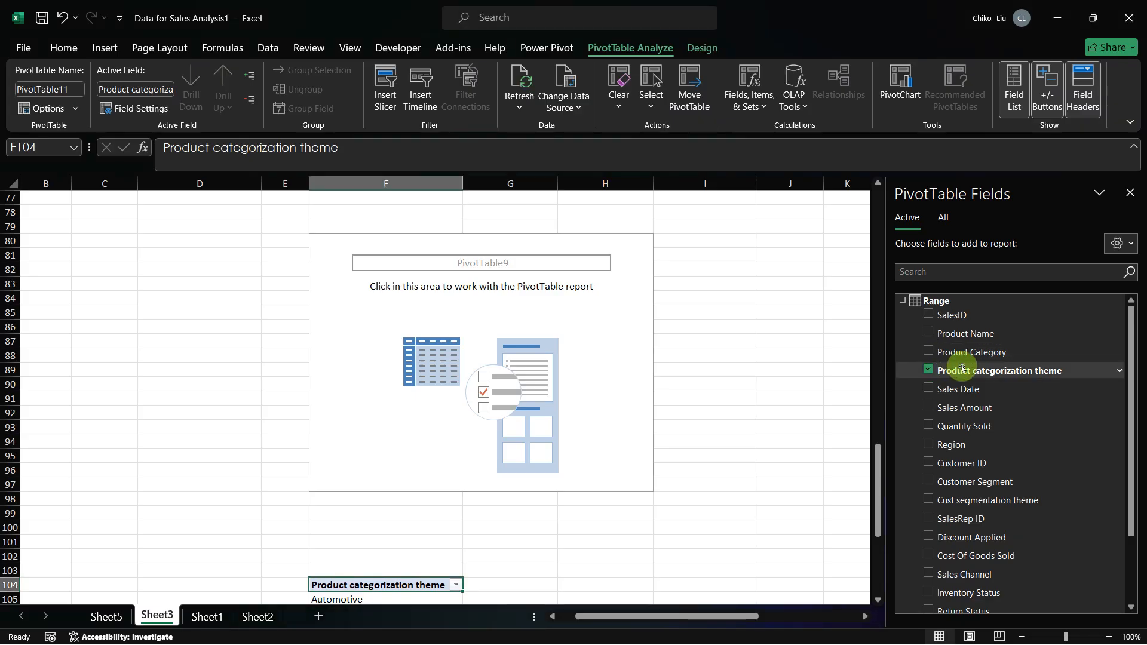
drag(1130, 463, 1130, 567)
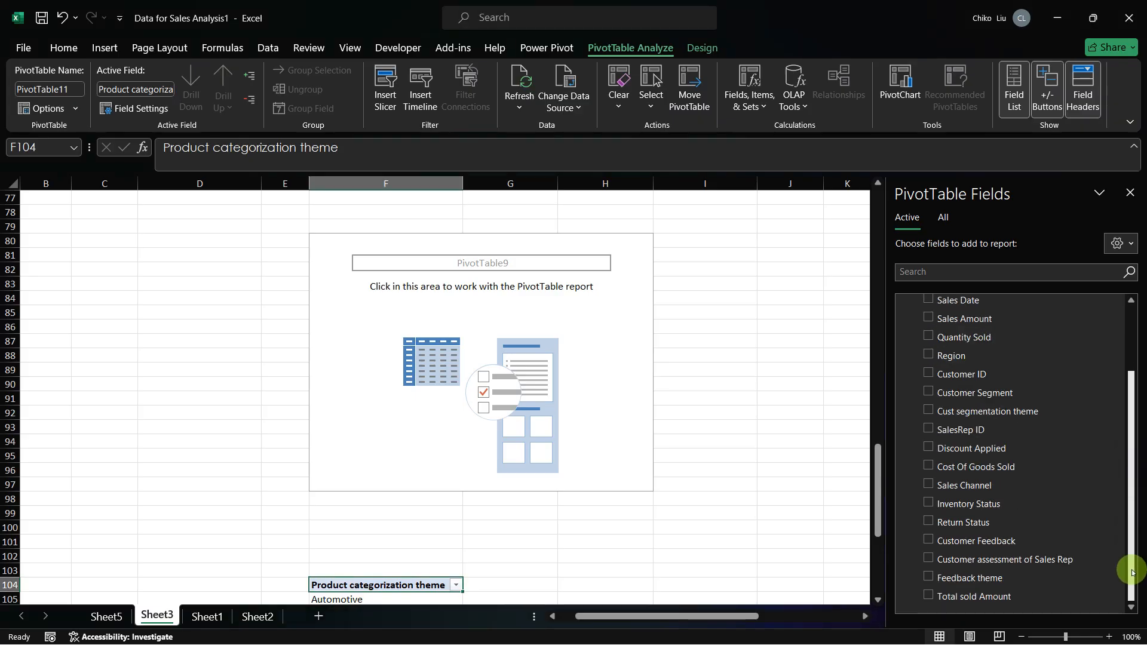
click(941, 217)
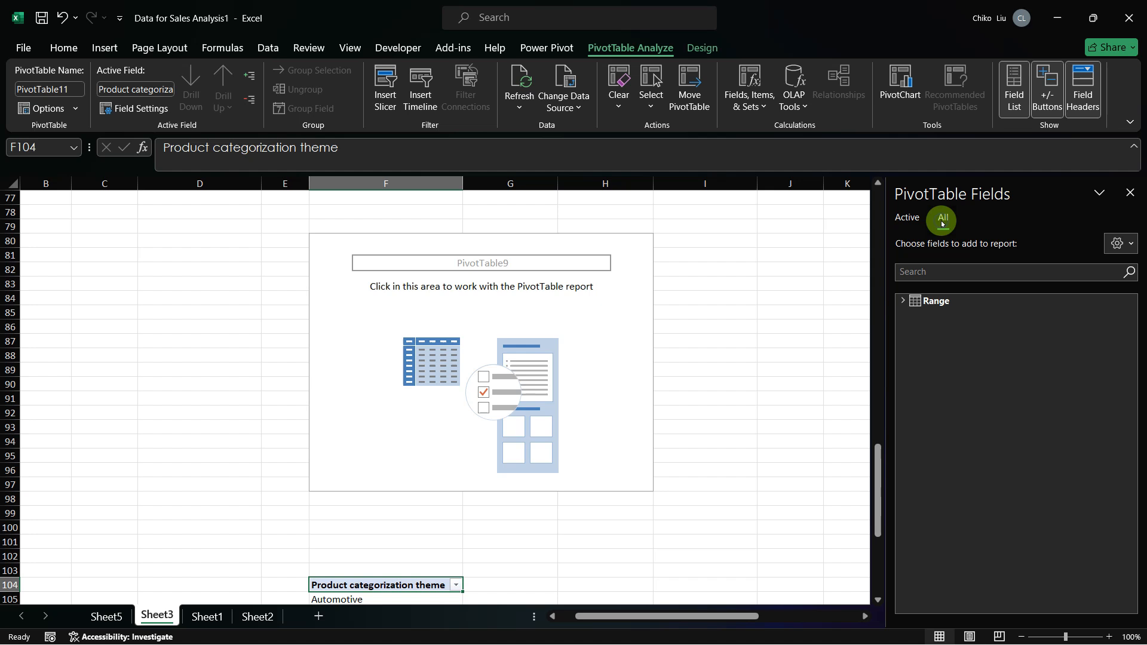
click(904, 300)
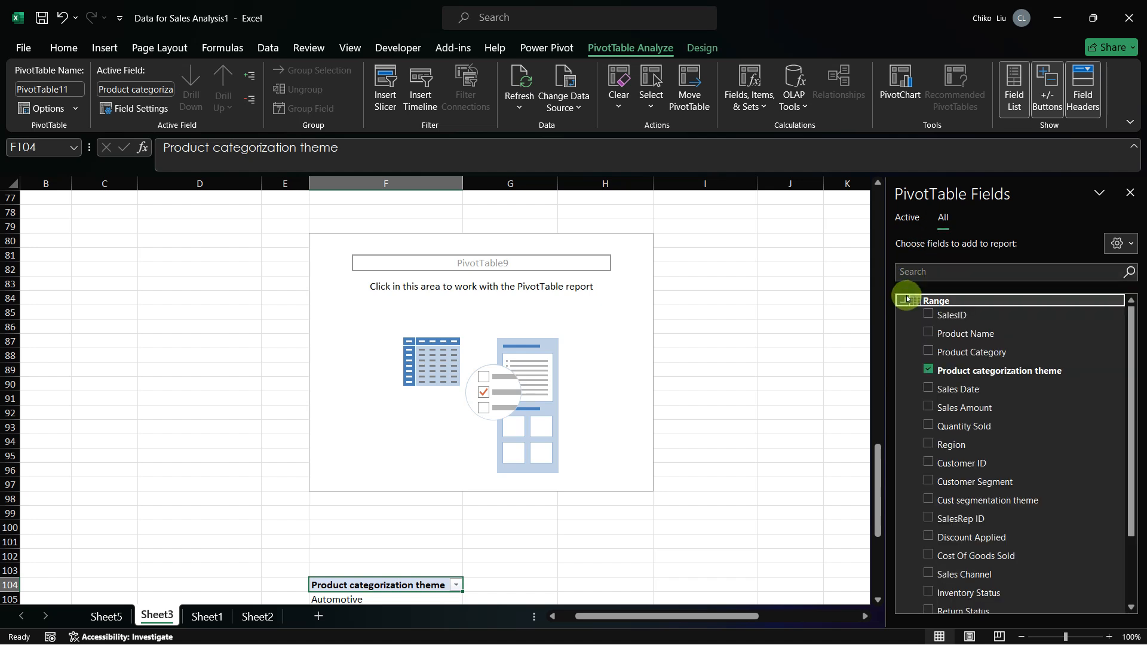
click(1013, 90)
click(1013, 89)
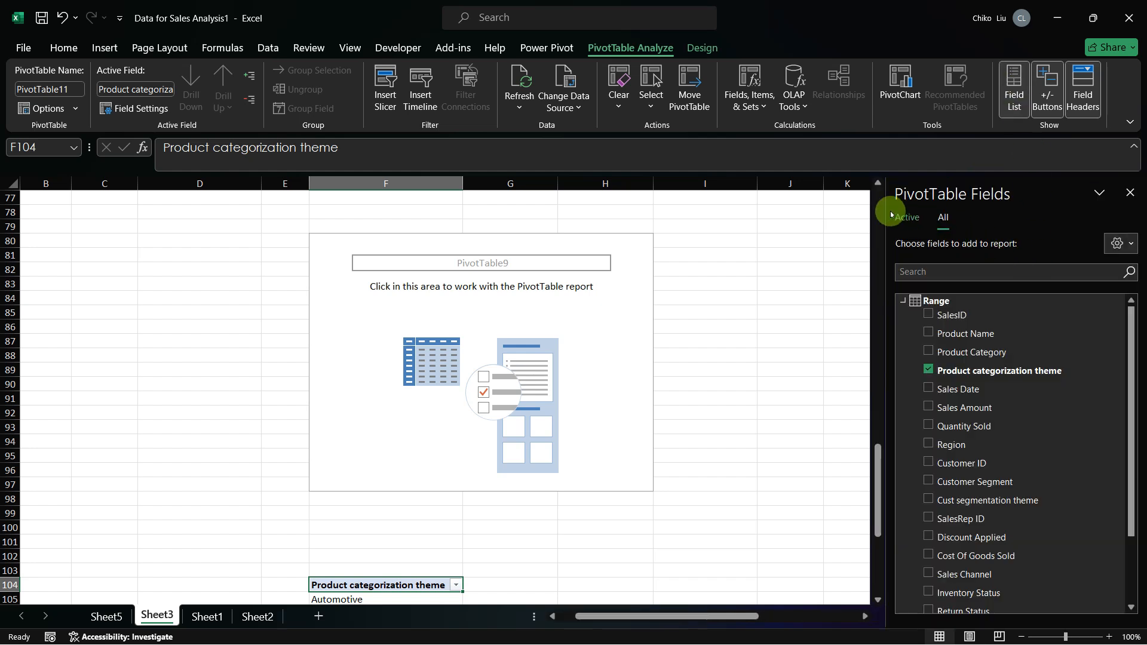
Step: Set the PivotTable field list layout to Fields Section and Areas Section Side-By-Side
click(1119, 242)
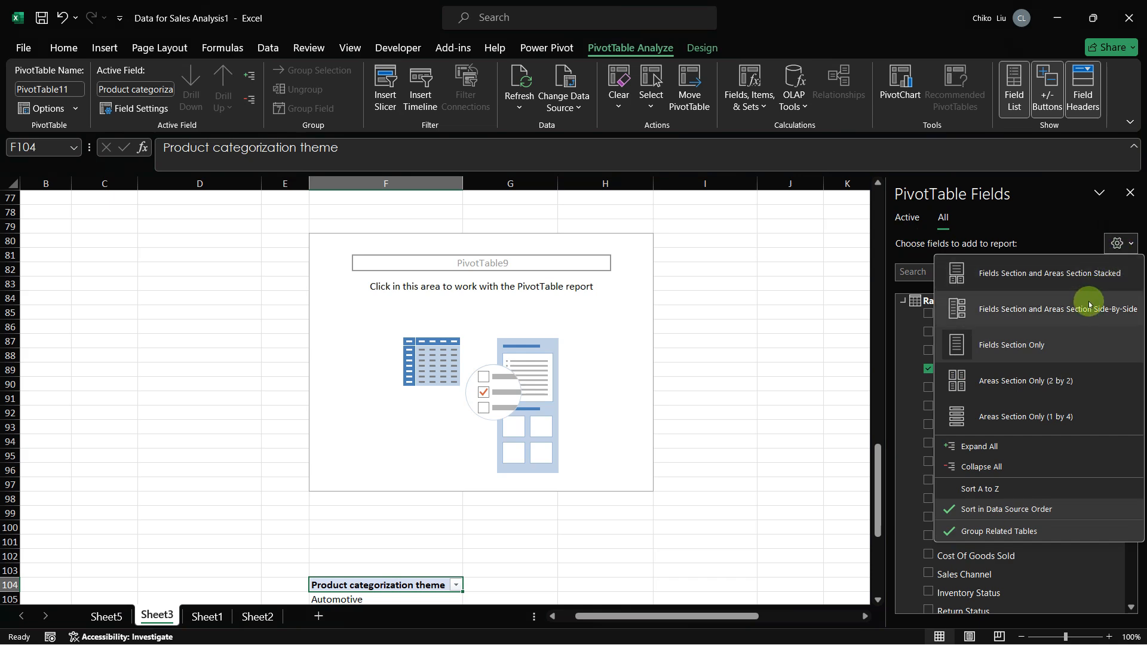
click(1056, 379)
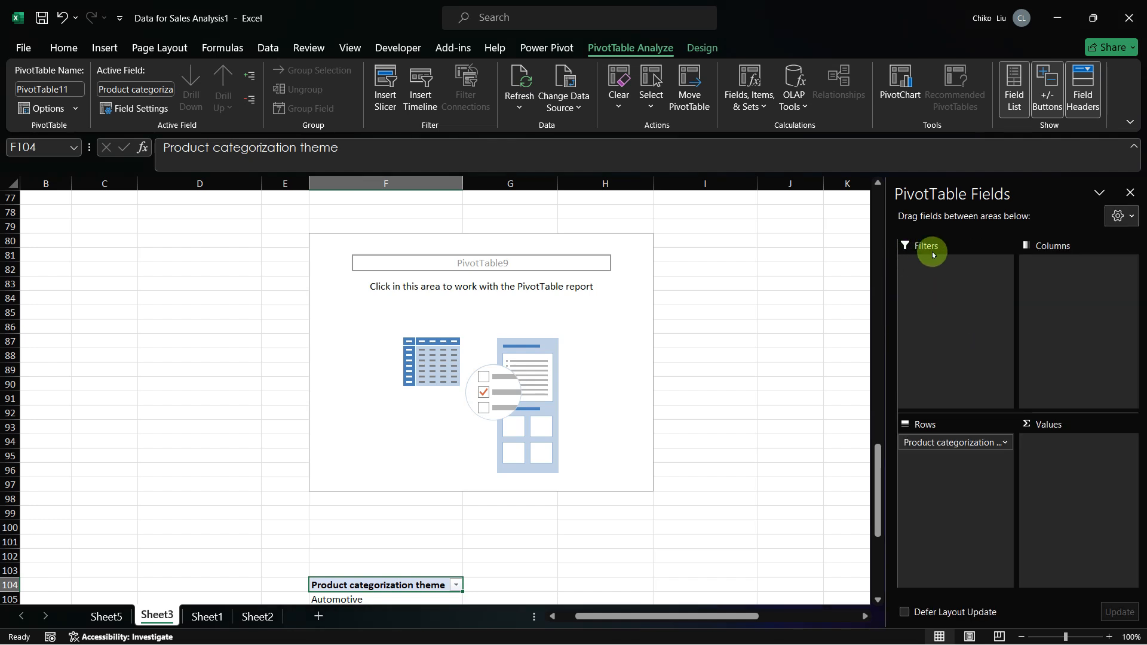
click(1130, 217)
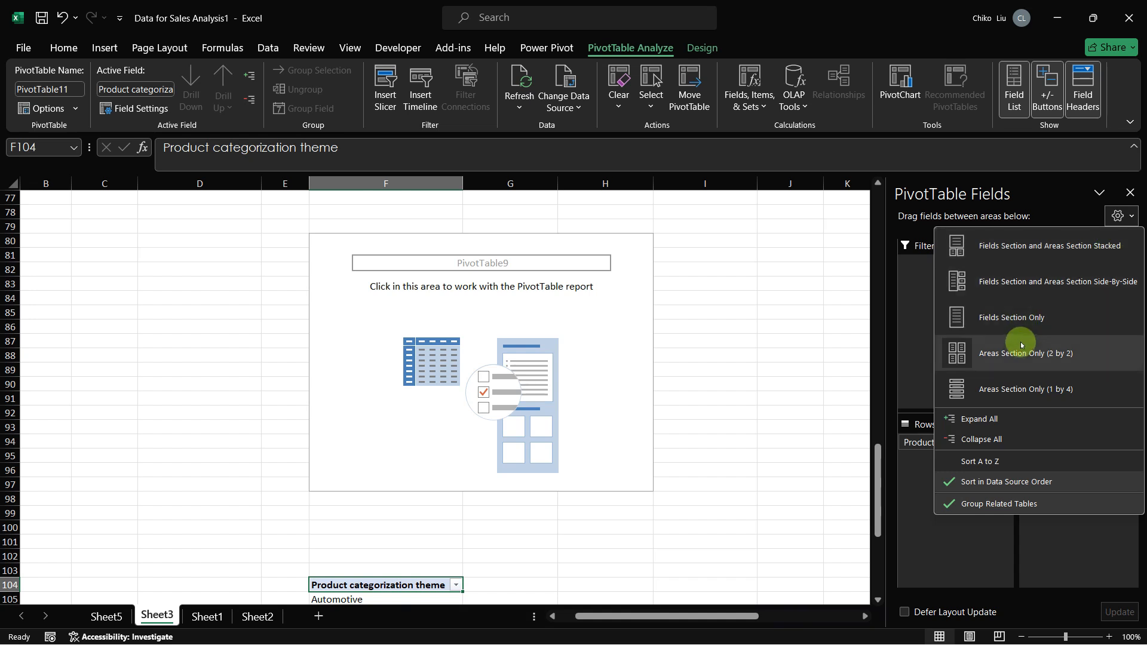
click(1029, 388)
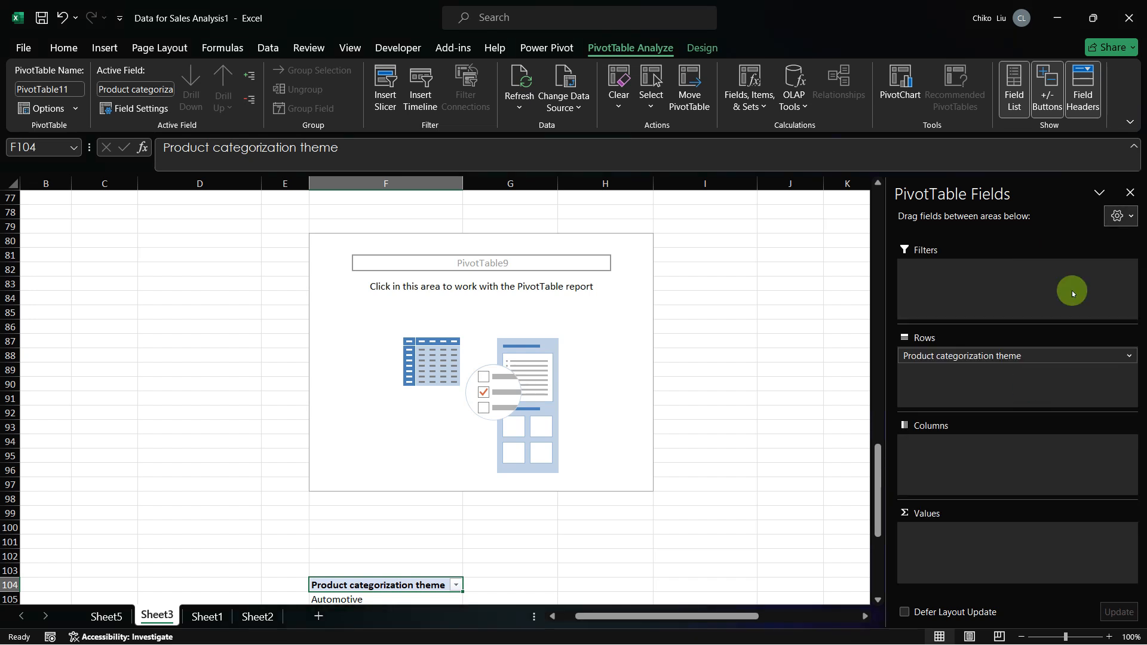
click(1127, 217)
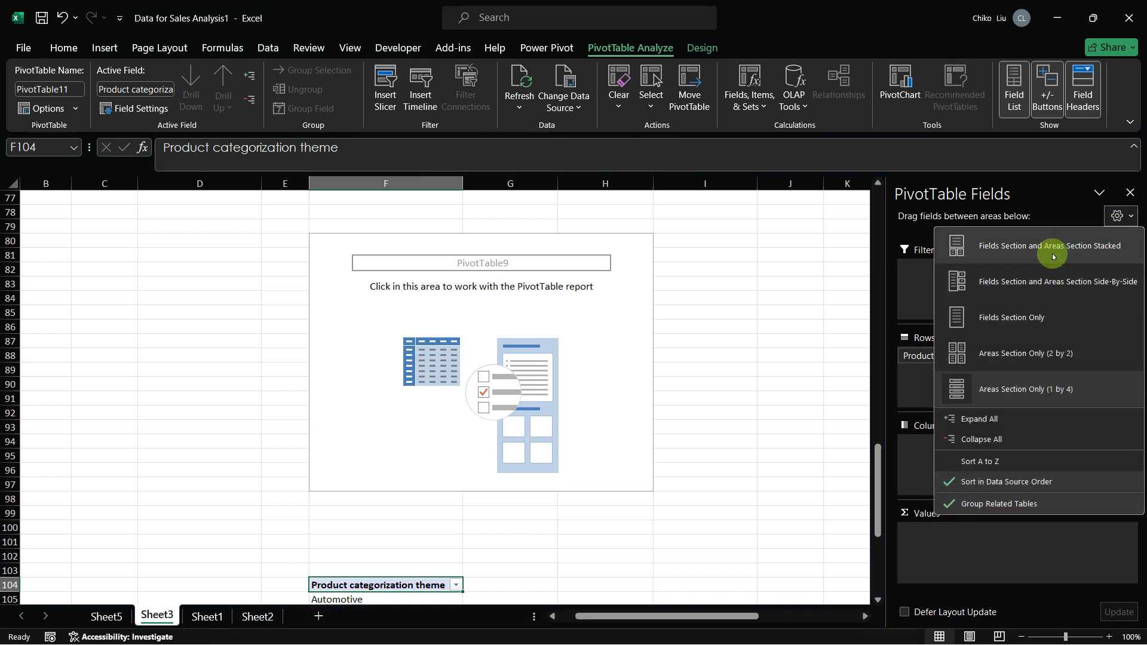
click(1053, 285)
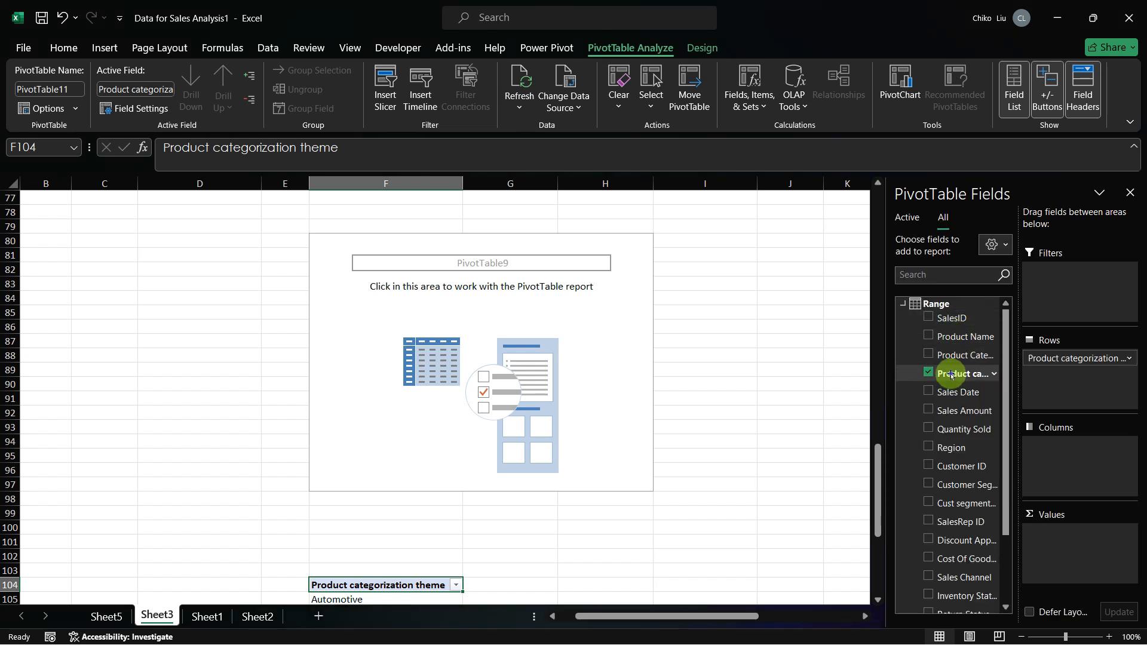
Step: Add Product categorization theme to the PivotTable values as a count and name the value field frequency
drag(951, 375, 1075, 532)
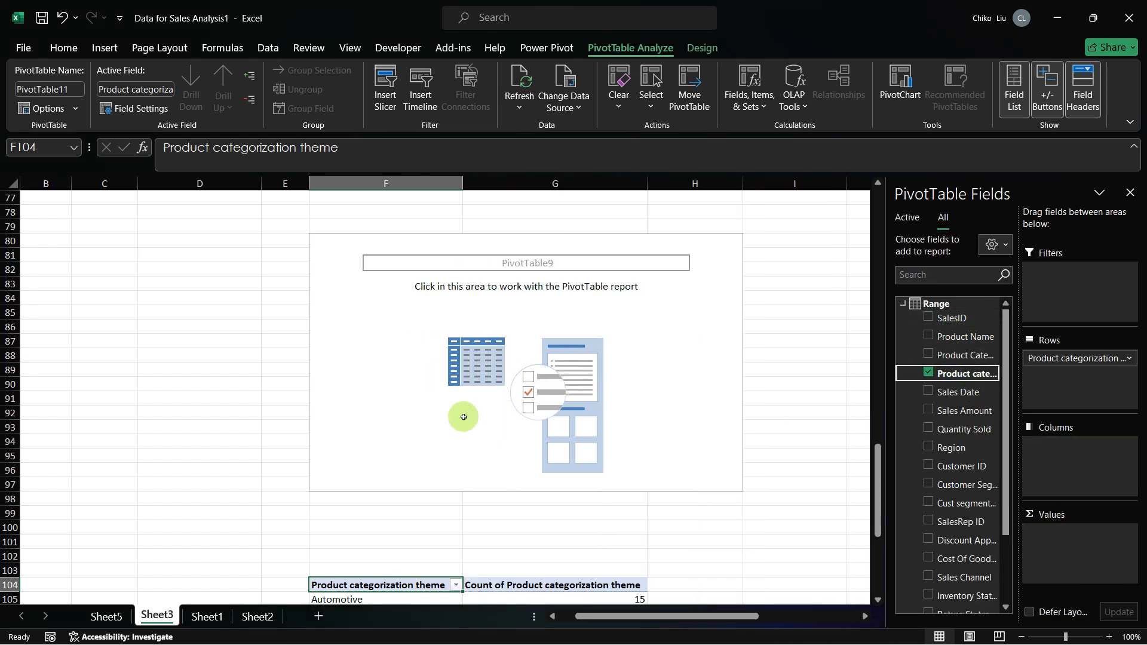
scroll(463, 416, down, 3)
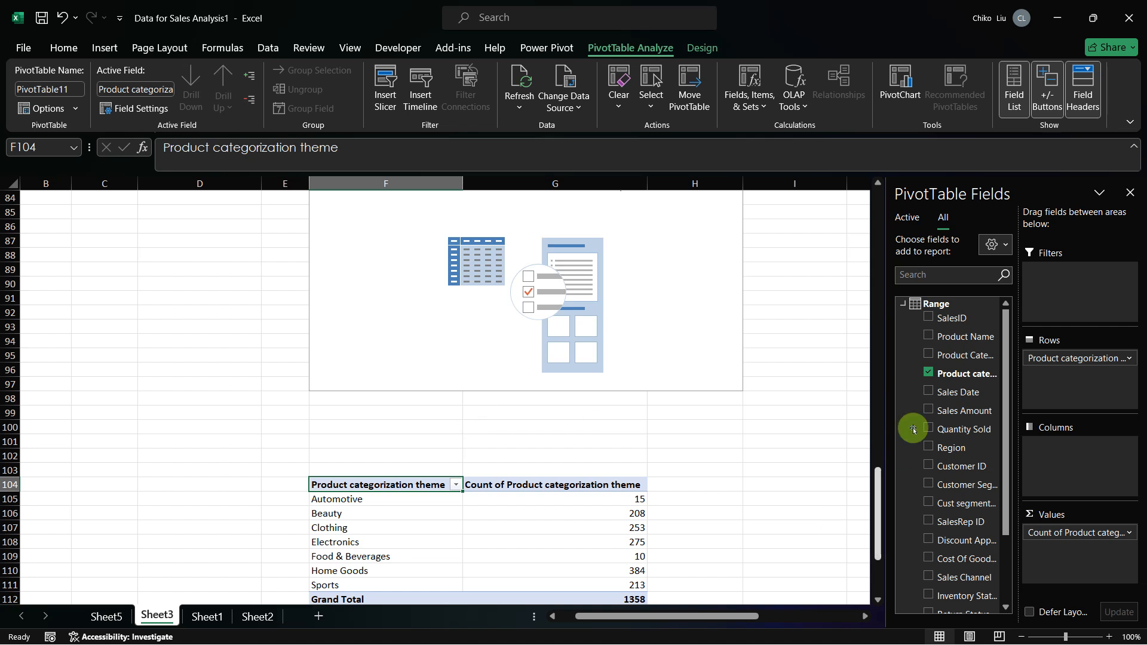
click(1118, 530)
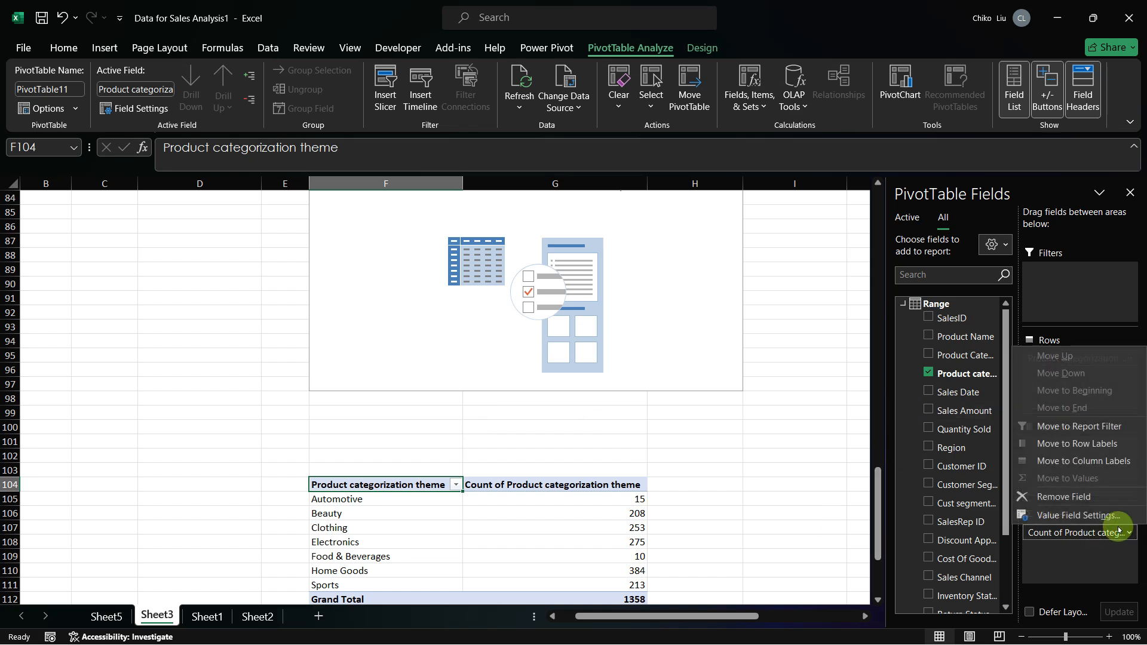
click(1069, 515)
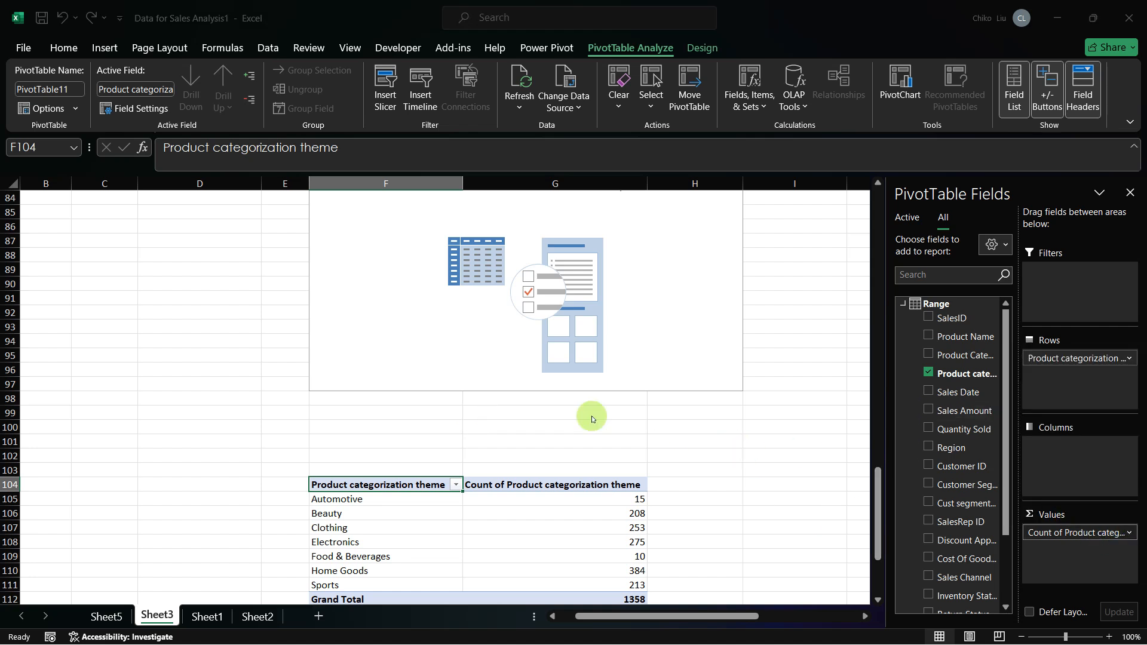
text(frequency)
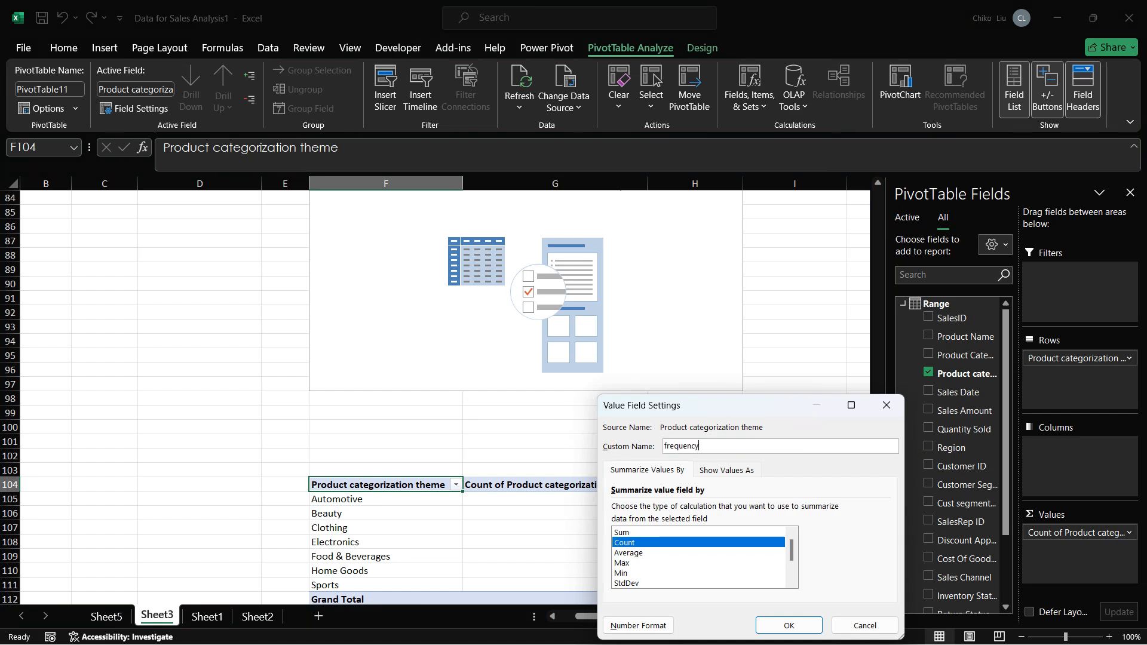
key(Return)
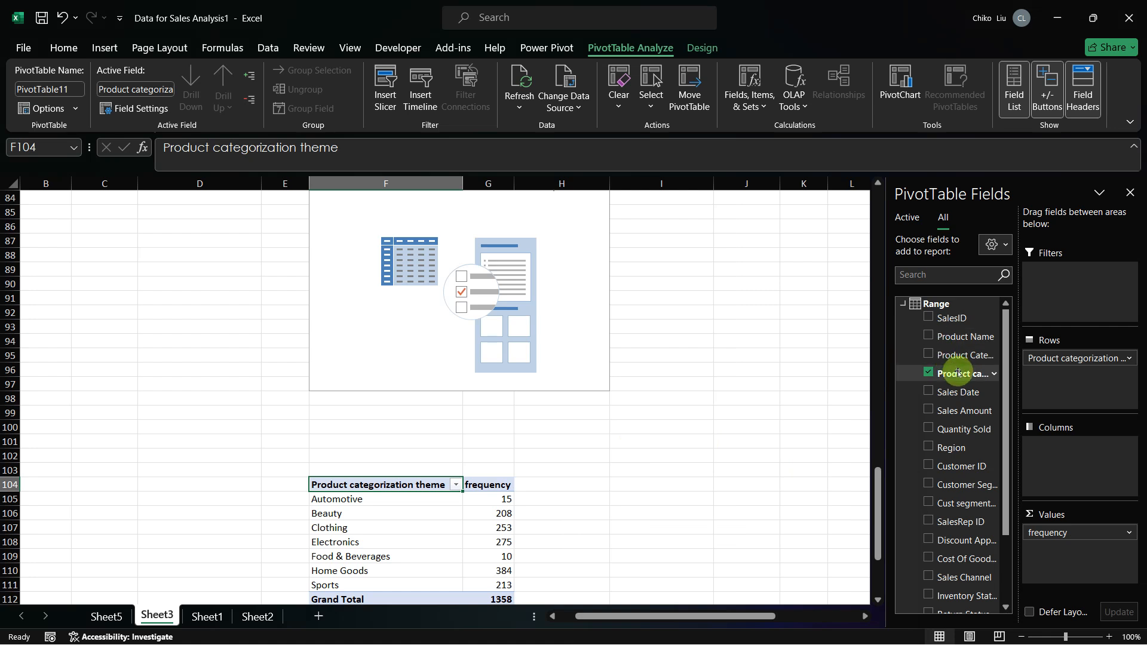
Step: Add Product categorization theme to the PivotTable values as a second count and show it as % of Grand Total
drag(957, 373, 1044, 547)
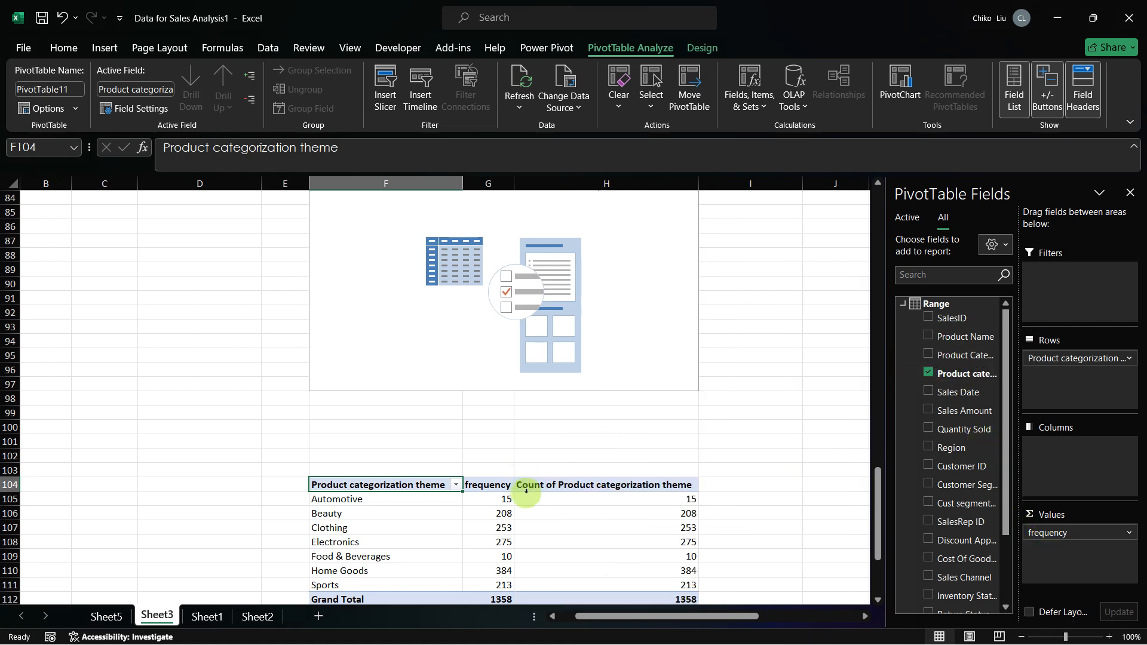
right_click(552, 503)
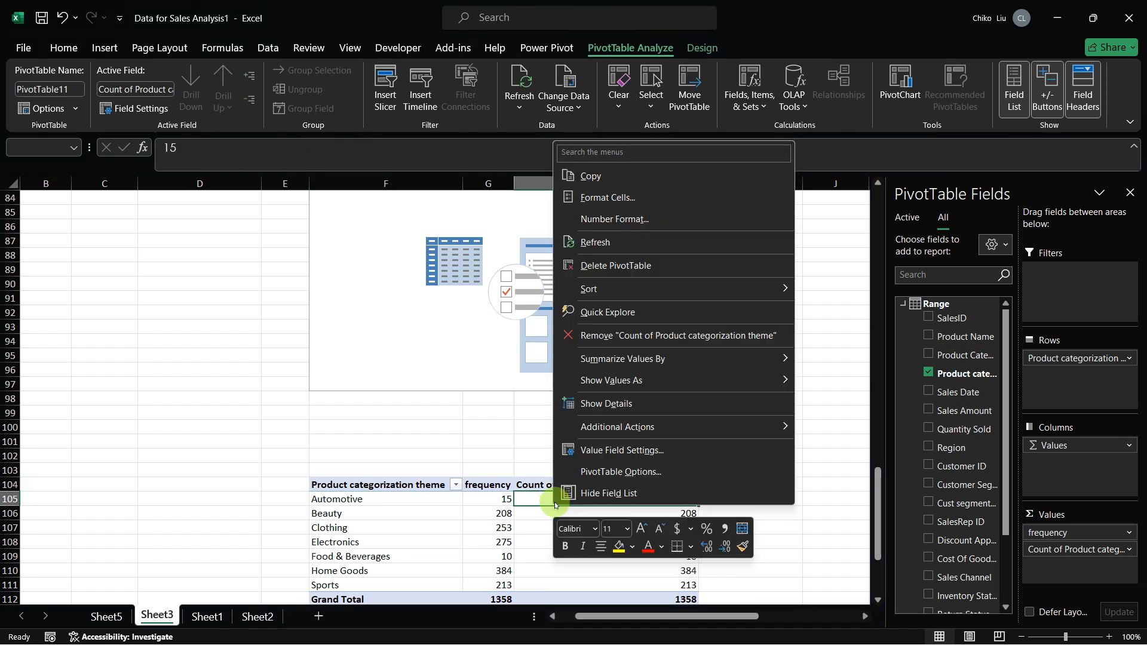
mouse_move(650, 377)
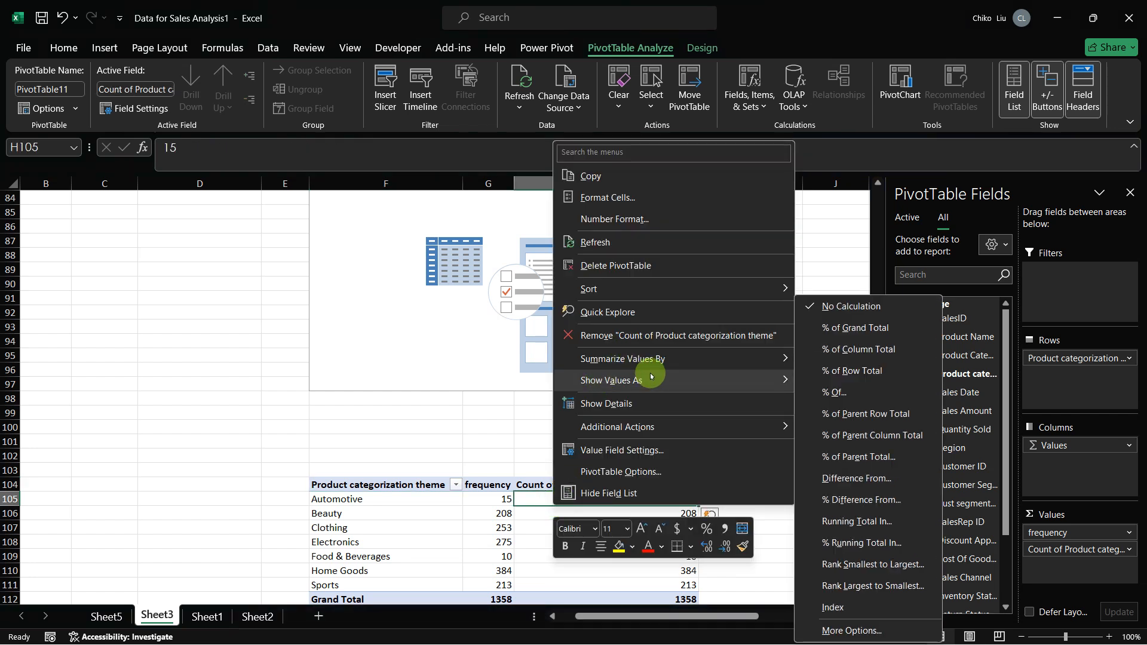
click(878, 328)
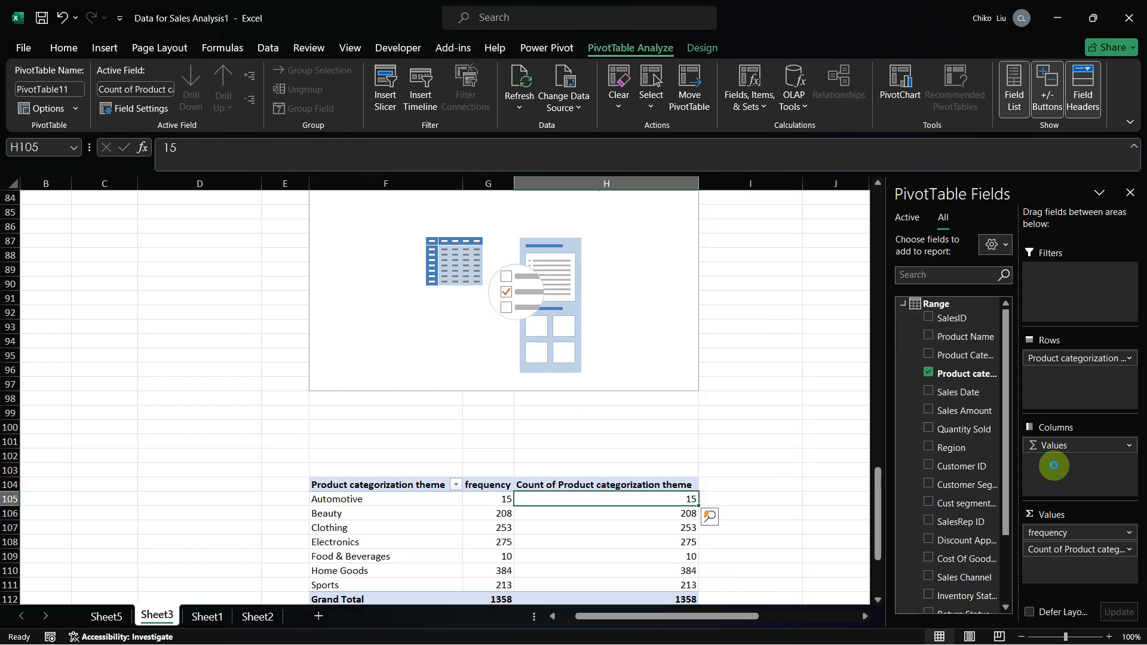
Step: Set the custom name of the second value field to percentage
click(1127, 549)
click(1086, 528)
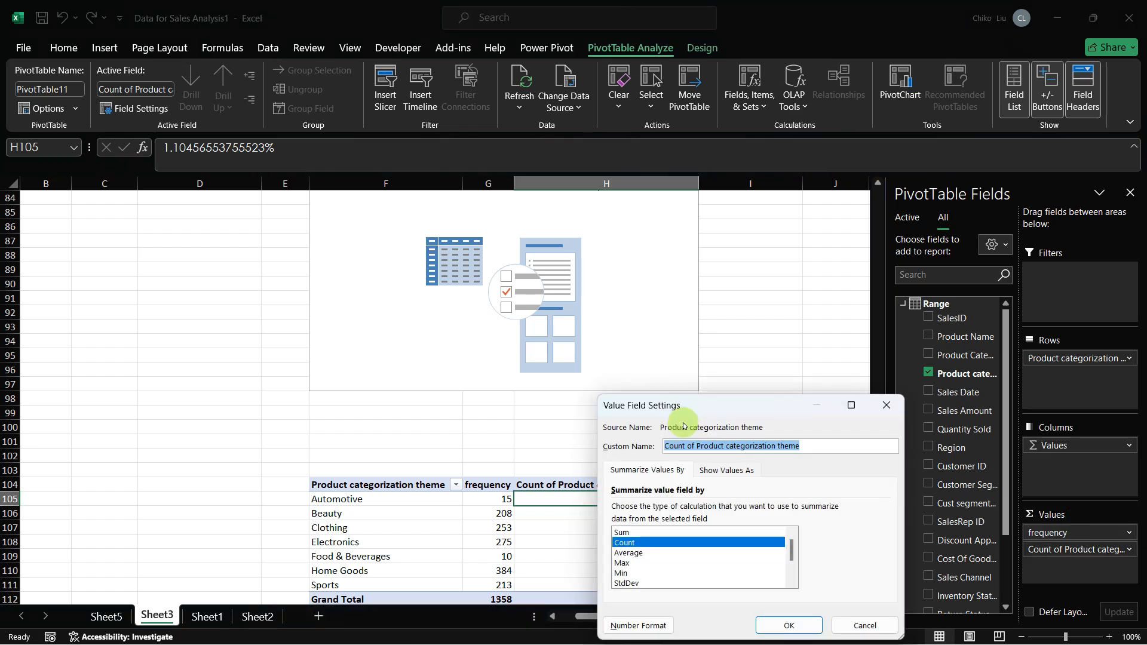
text(percentage)
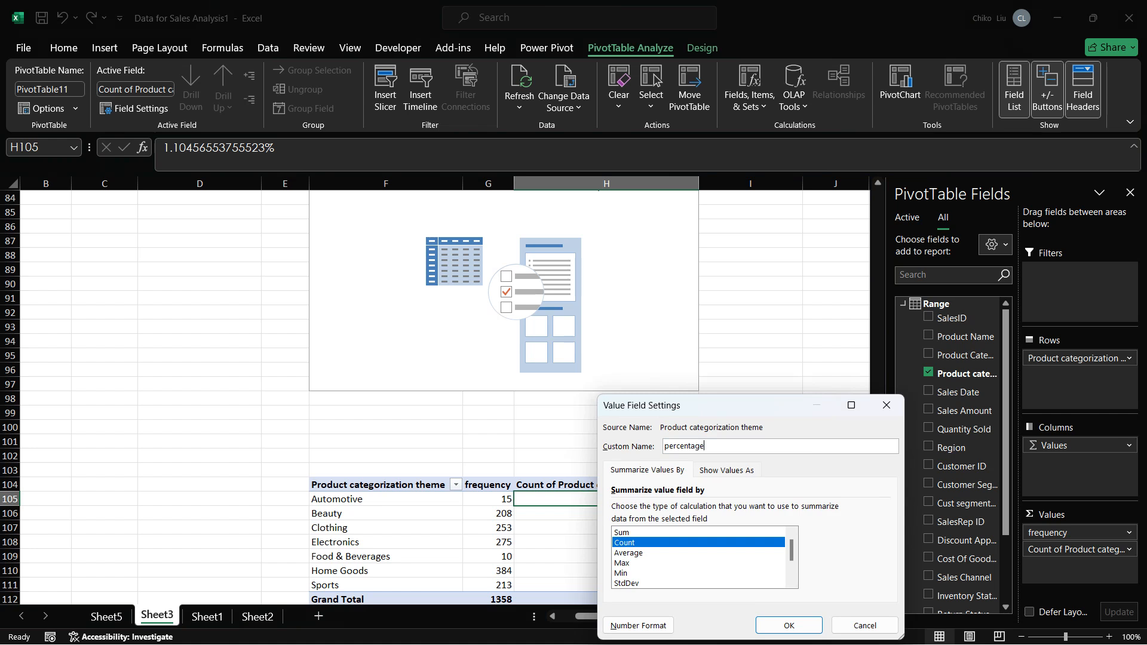
key(Return)
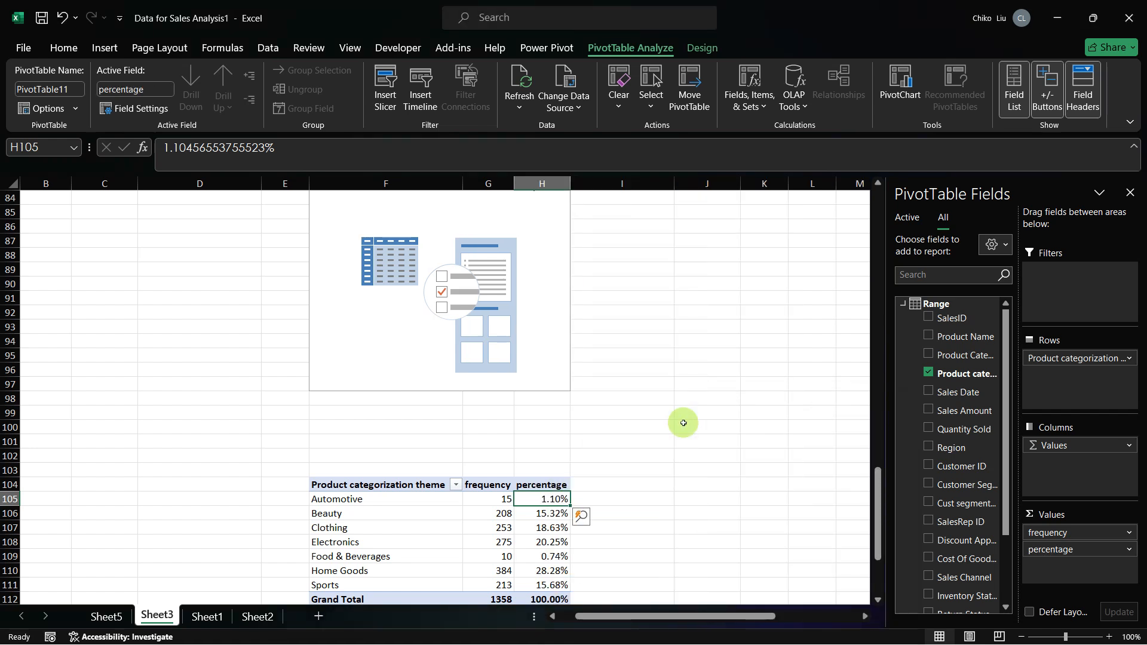
scroll(683, 423, up, 2)
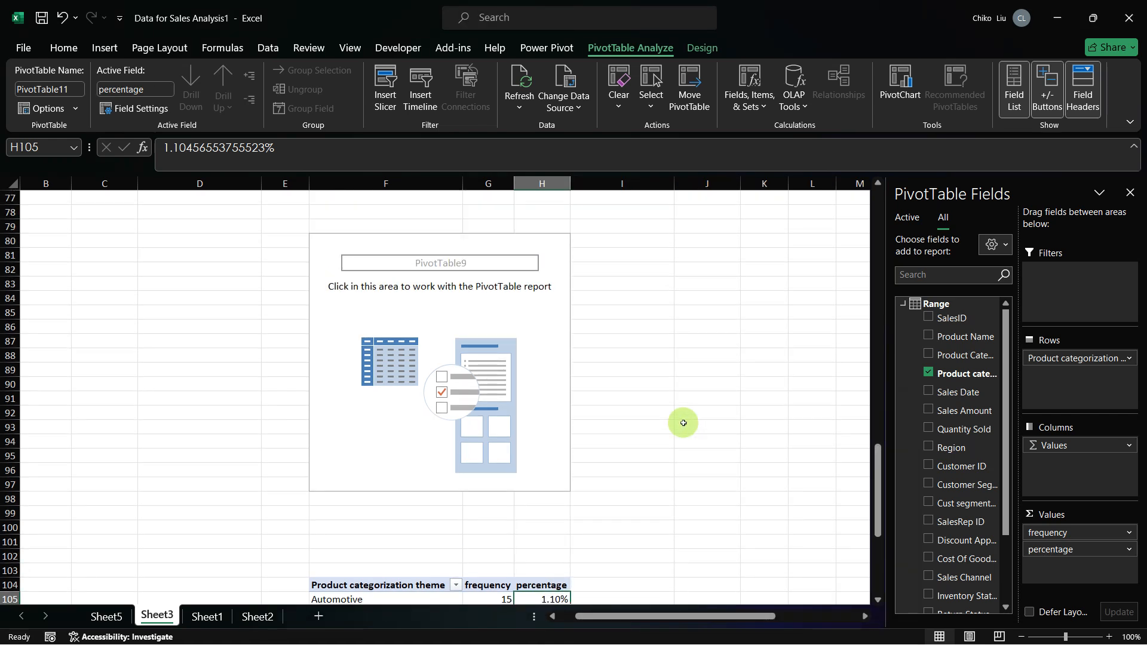
scroll(683, 423, down, 6)
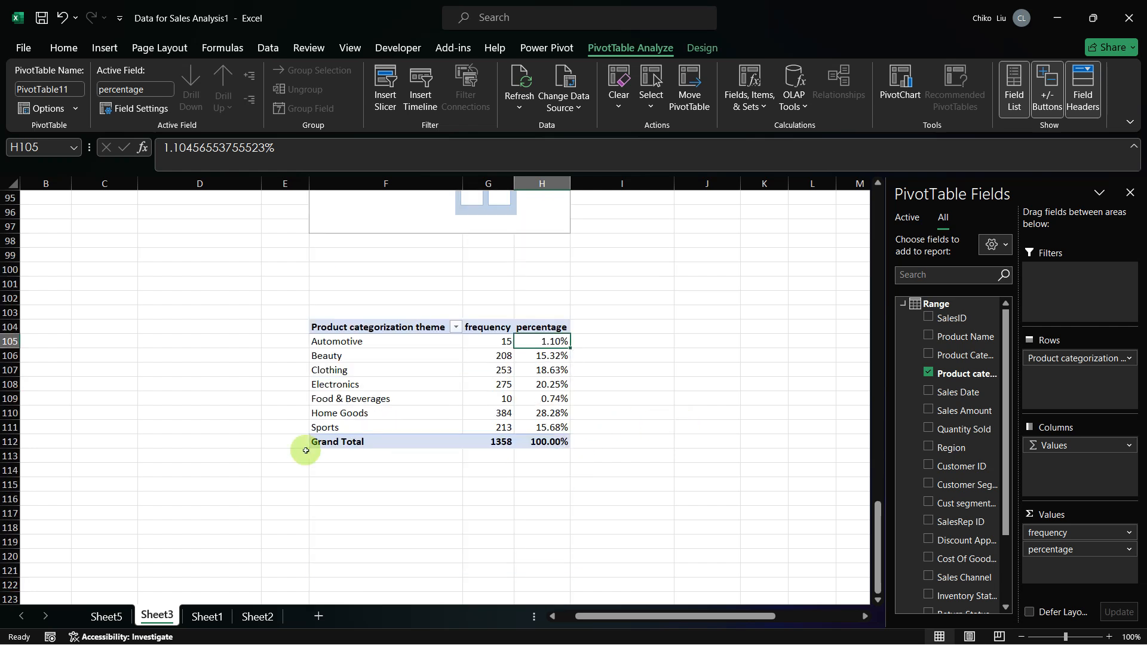
Step: Switch to the capstone project PDF in Firefox and review the requirements from Table 6 through Table 7a, then return to Excel
key(alt+Tab)
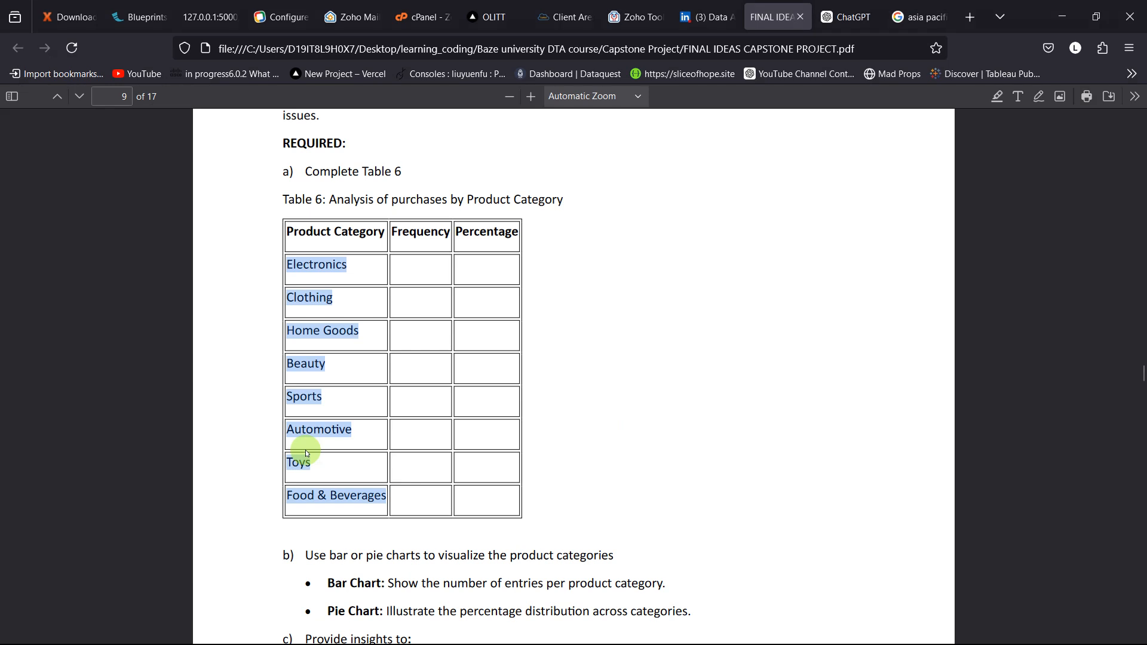
scroll(305, 384, down, 3)
scroll(304, 384, down, 6)
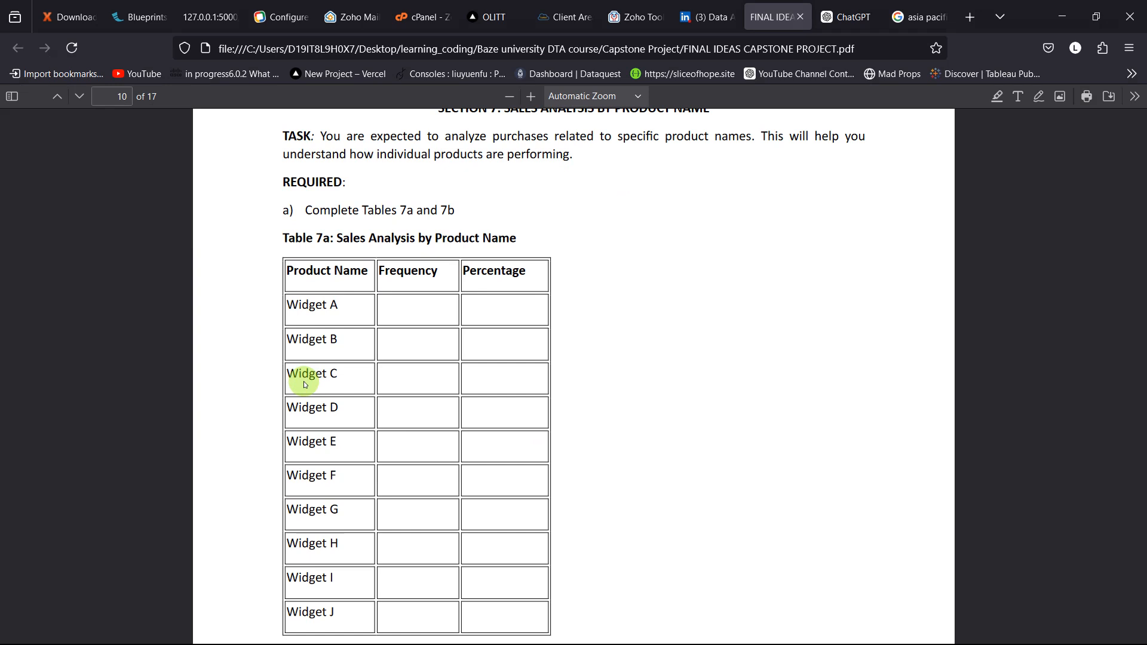
key(alt+Tab)
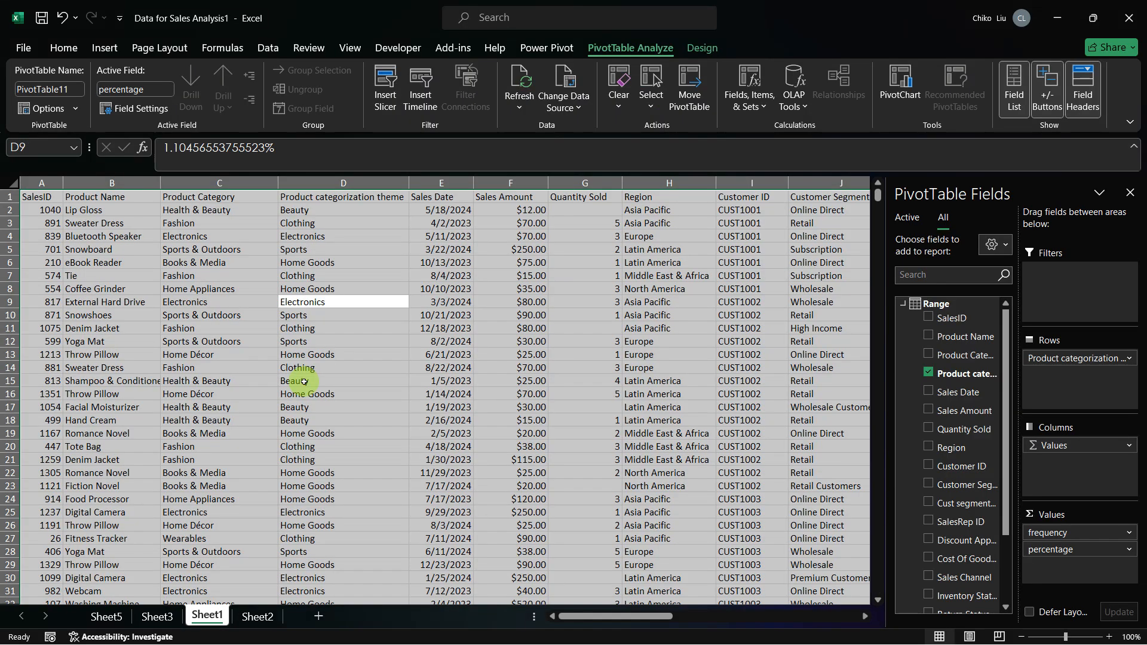
Step: On Sheet2, copy the Human category labels in X2:X19 to the cells starting at U2 and fit column U's width to its contents
key(ctrl+Page_Down)
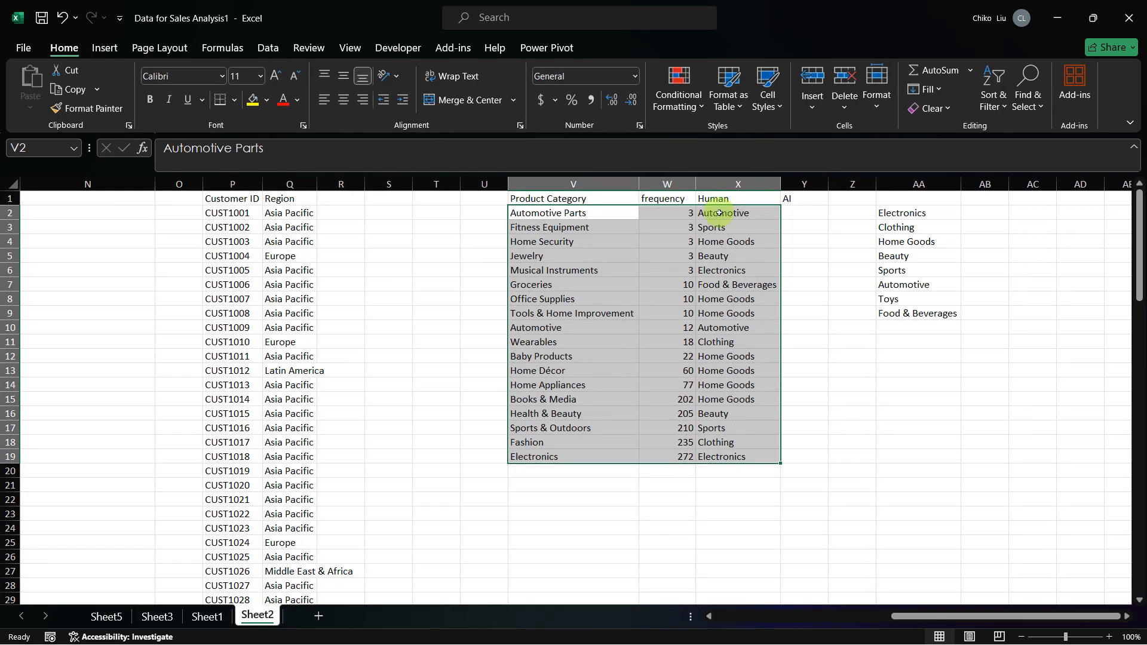
drag(719, 213, 724, 455)
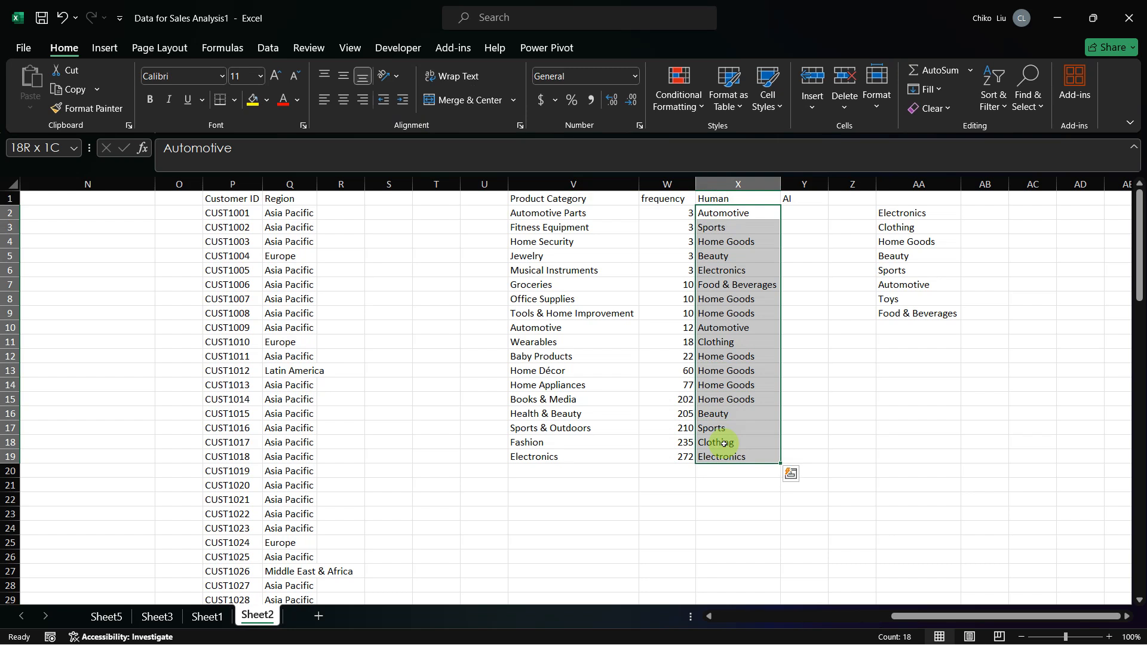
click(803, 212)
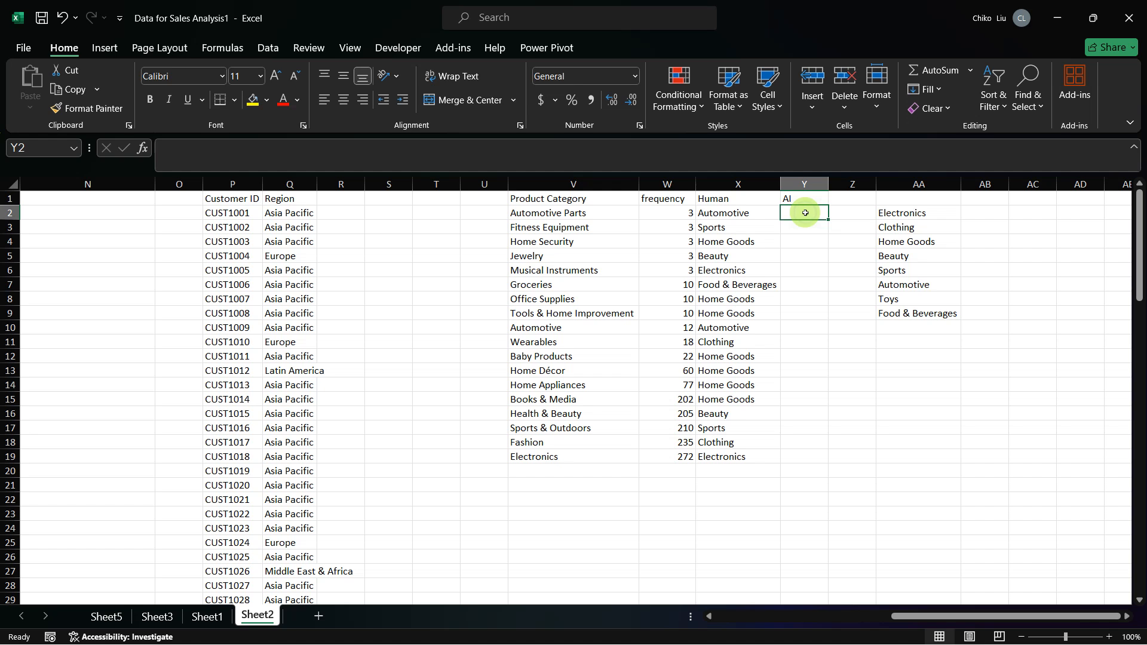
click(762, 215)
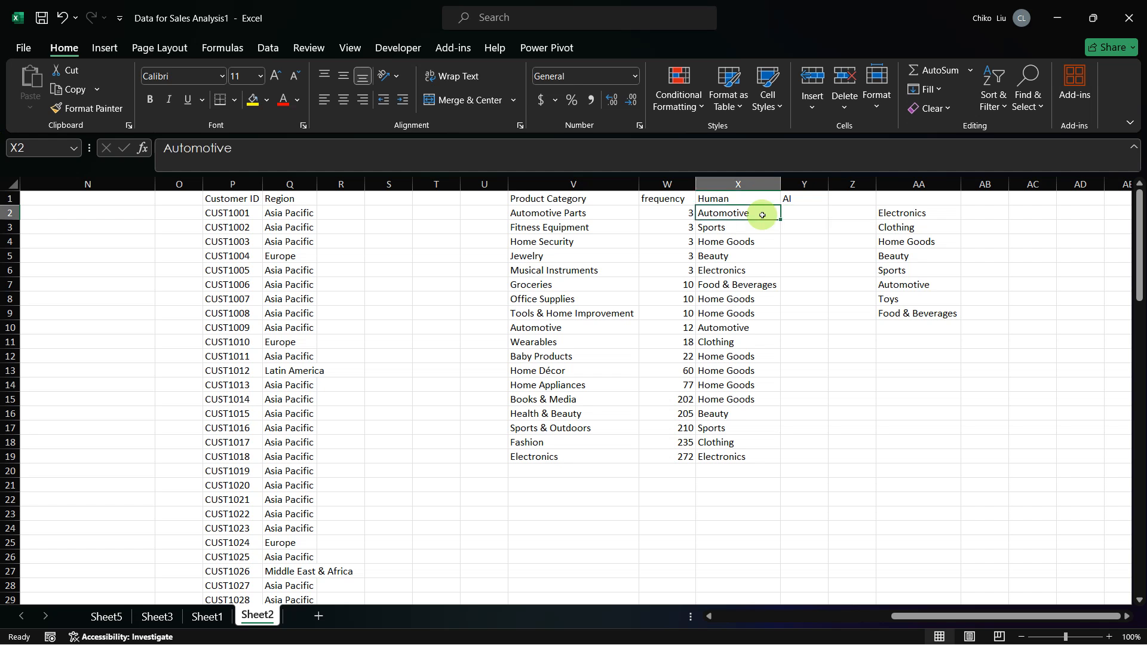
key(ctrl+shift+Down)
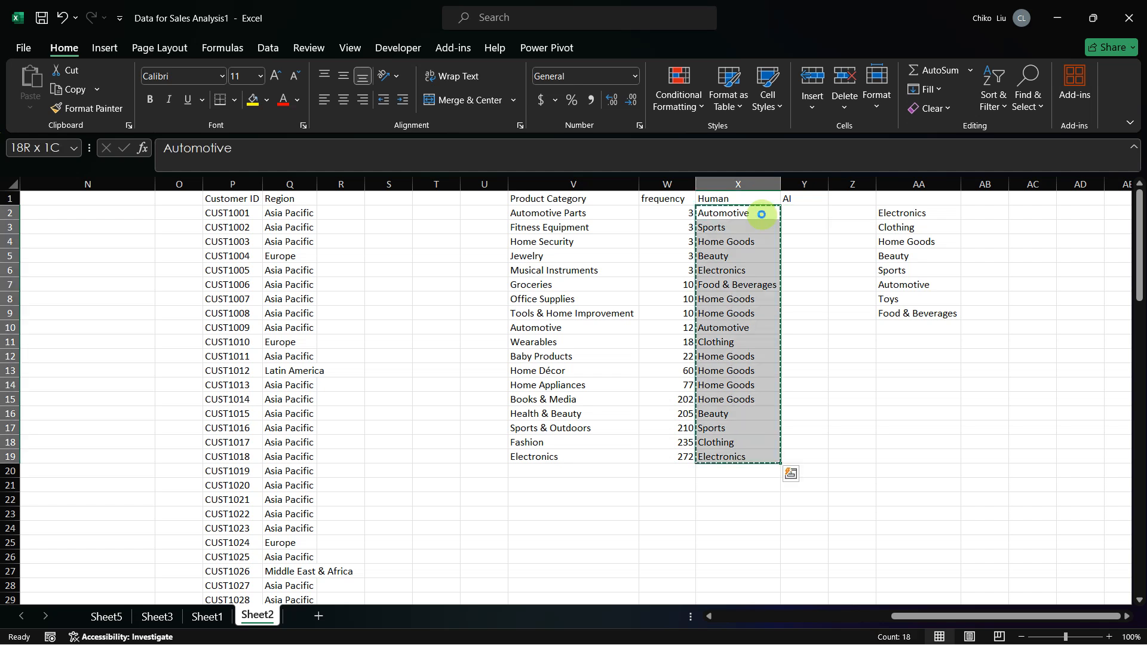
key(ctrl+c)
click(485, 214)
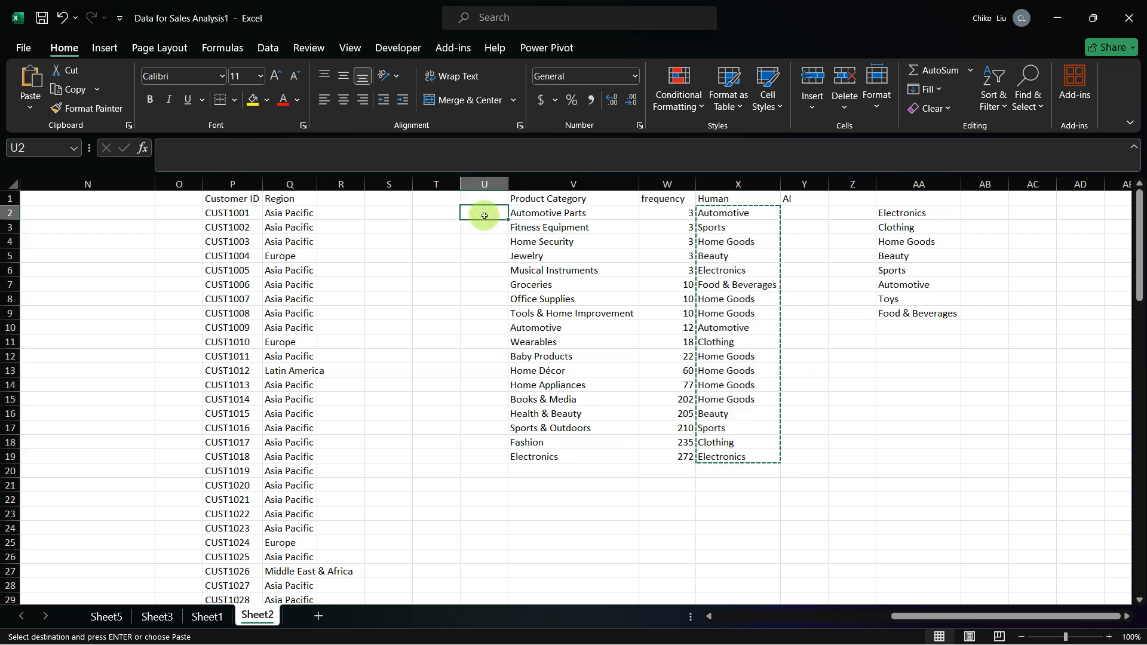
key(ctrl+v)
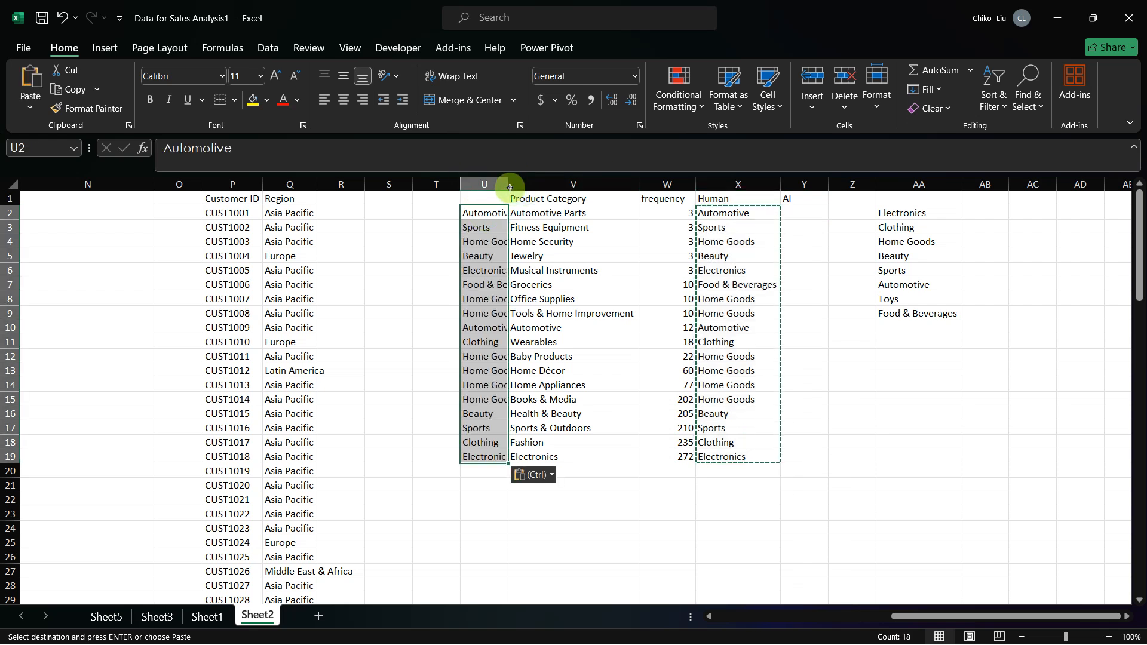
double_click(509, 185)
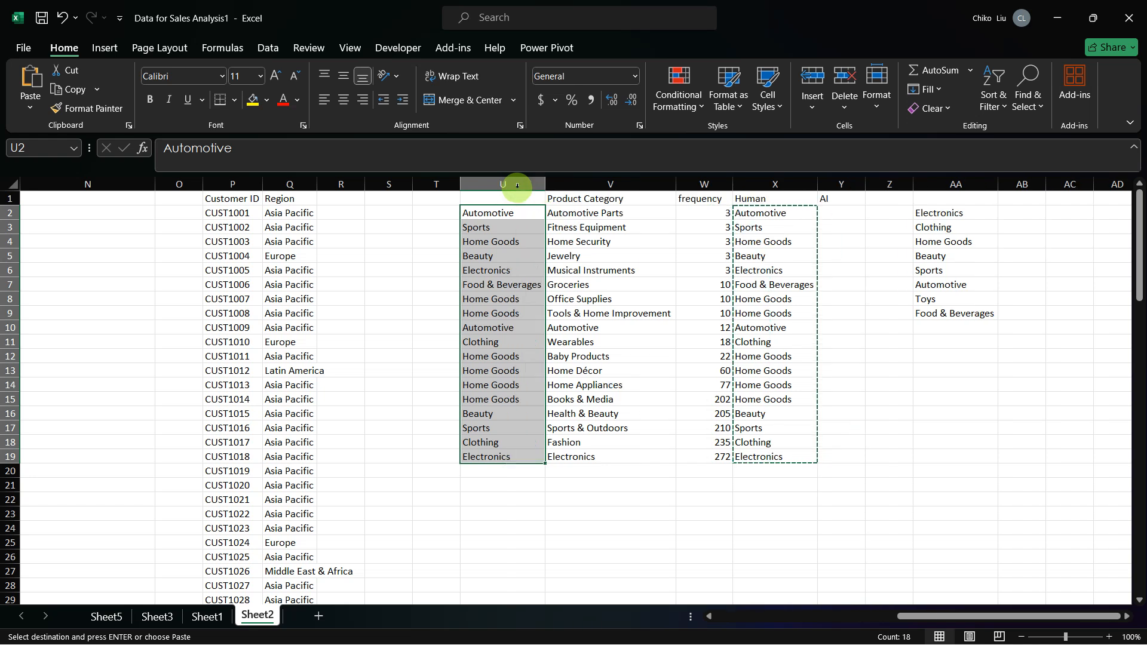
click(837, 208)
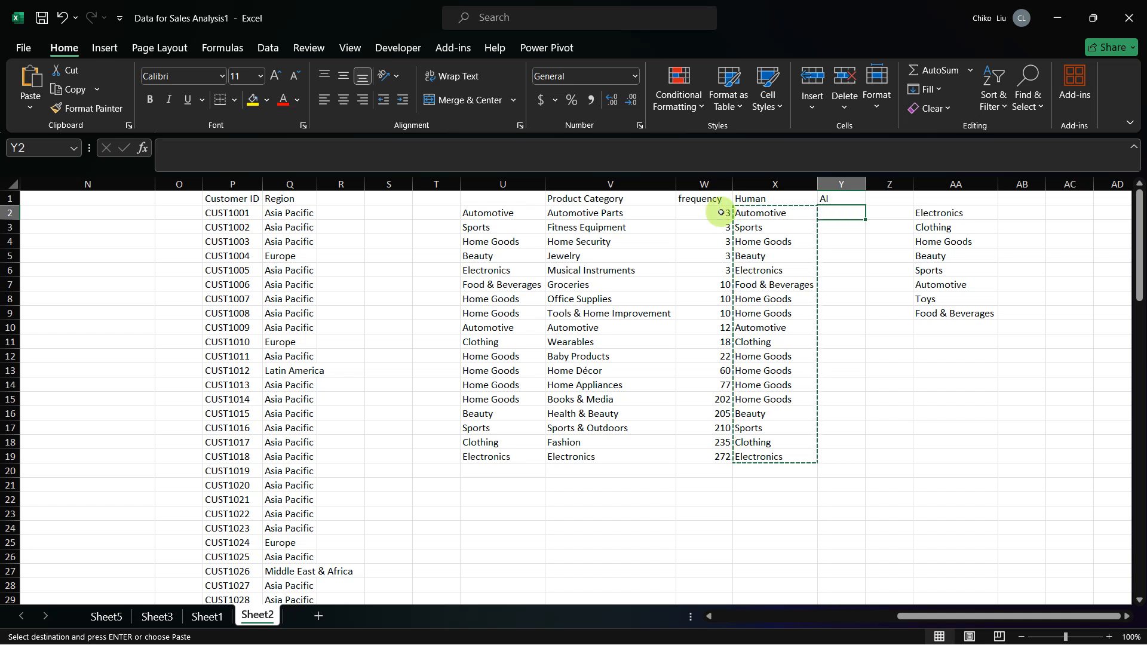
click(753, 216)
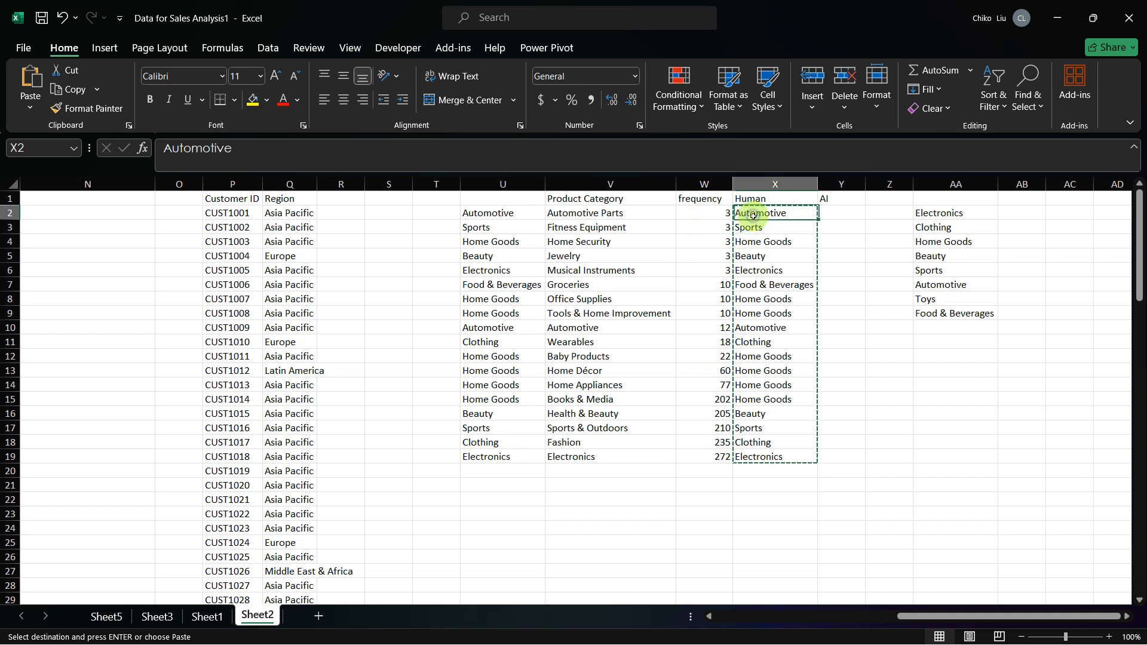
key(Left)
key(Left)
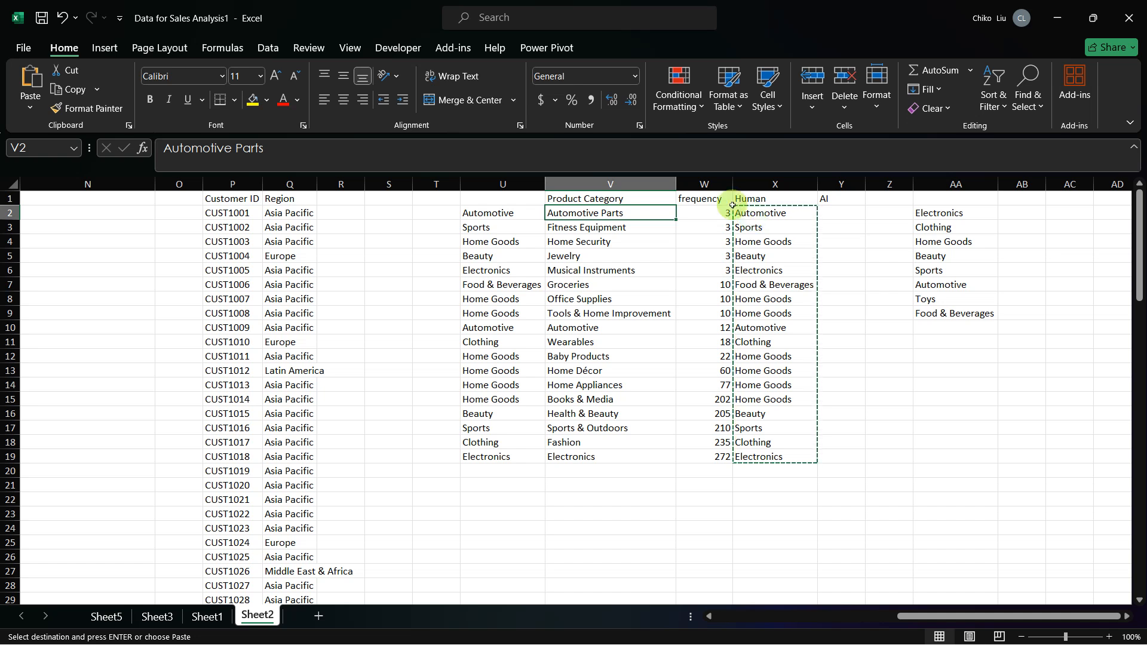
click(650, 198)
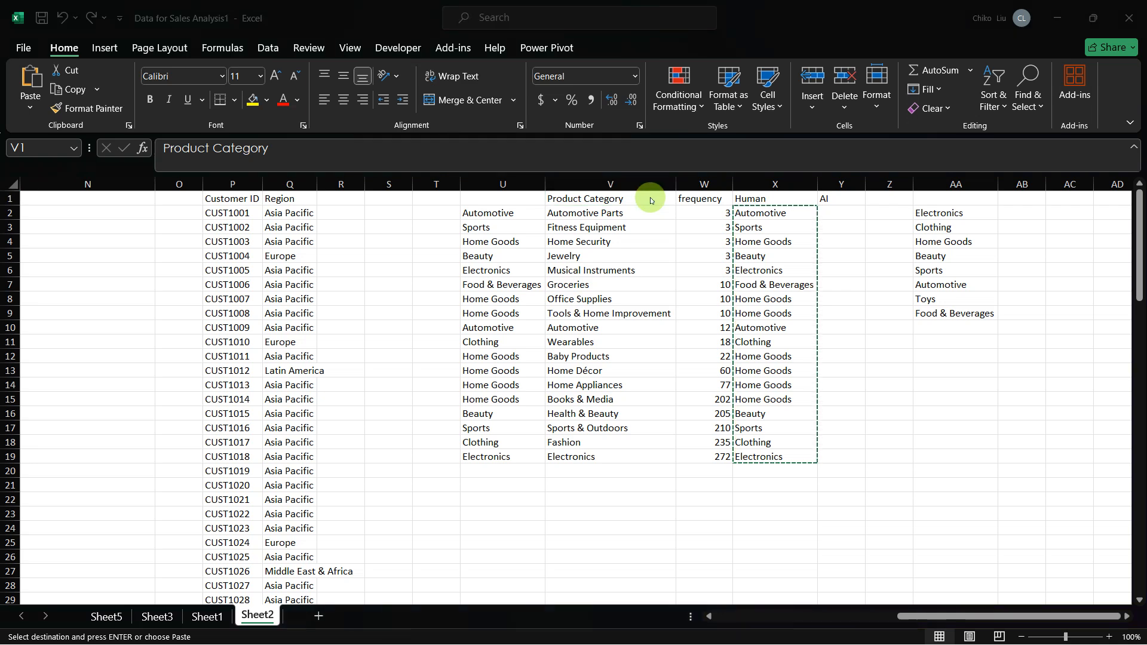
key(alt+Tab)
key(alt+Tab)
key(alt+Tab)
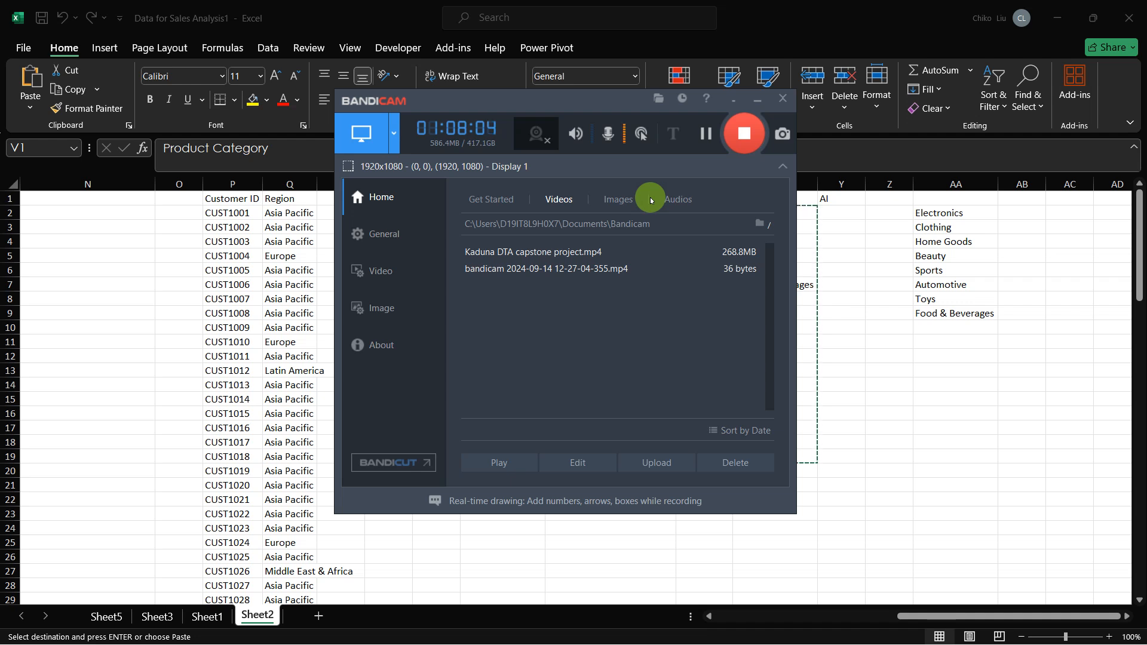
click(600, 145)
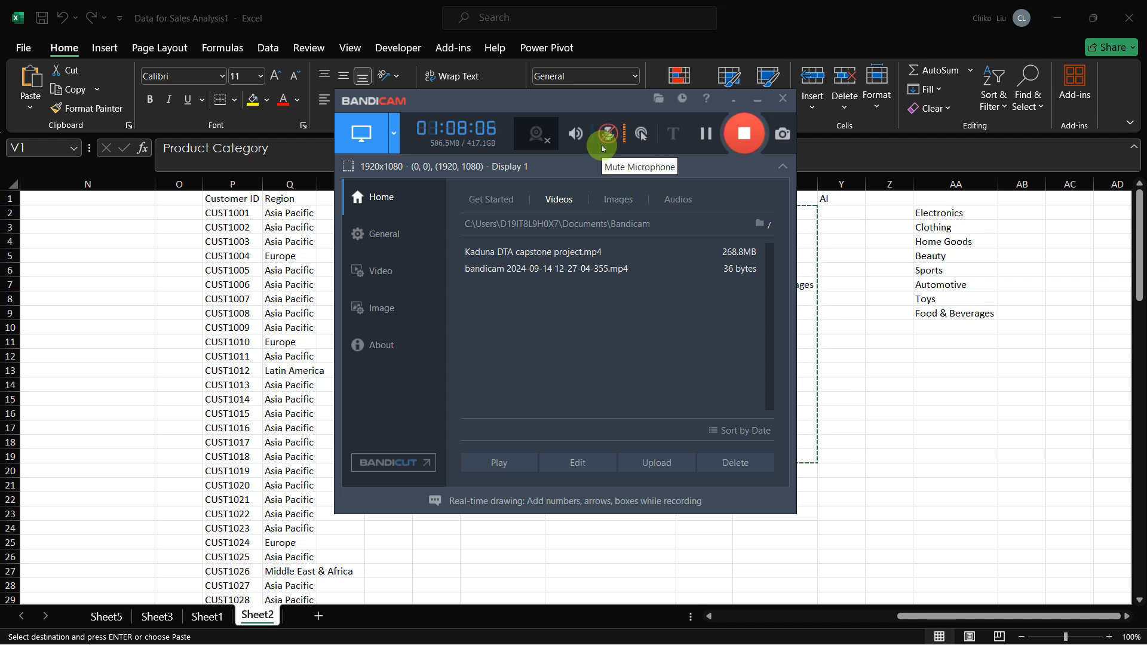